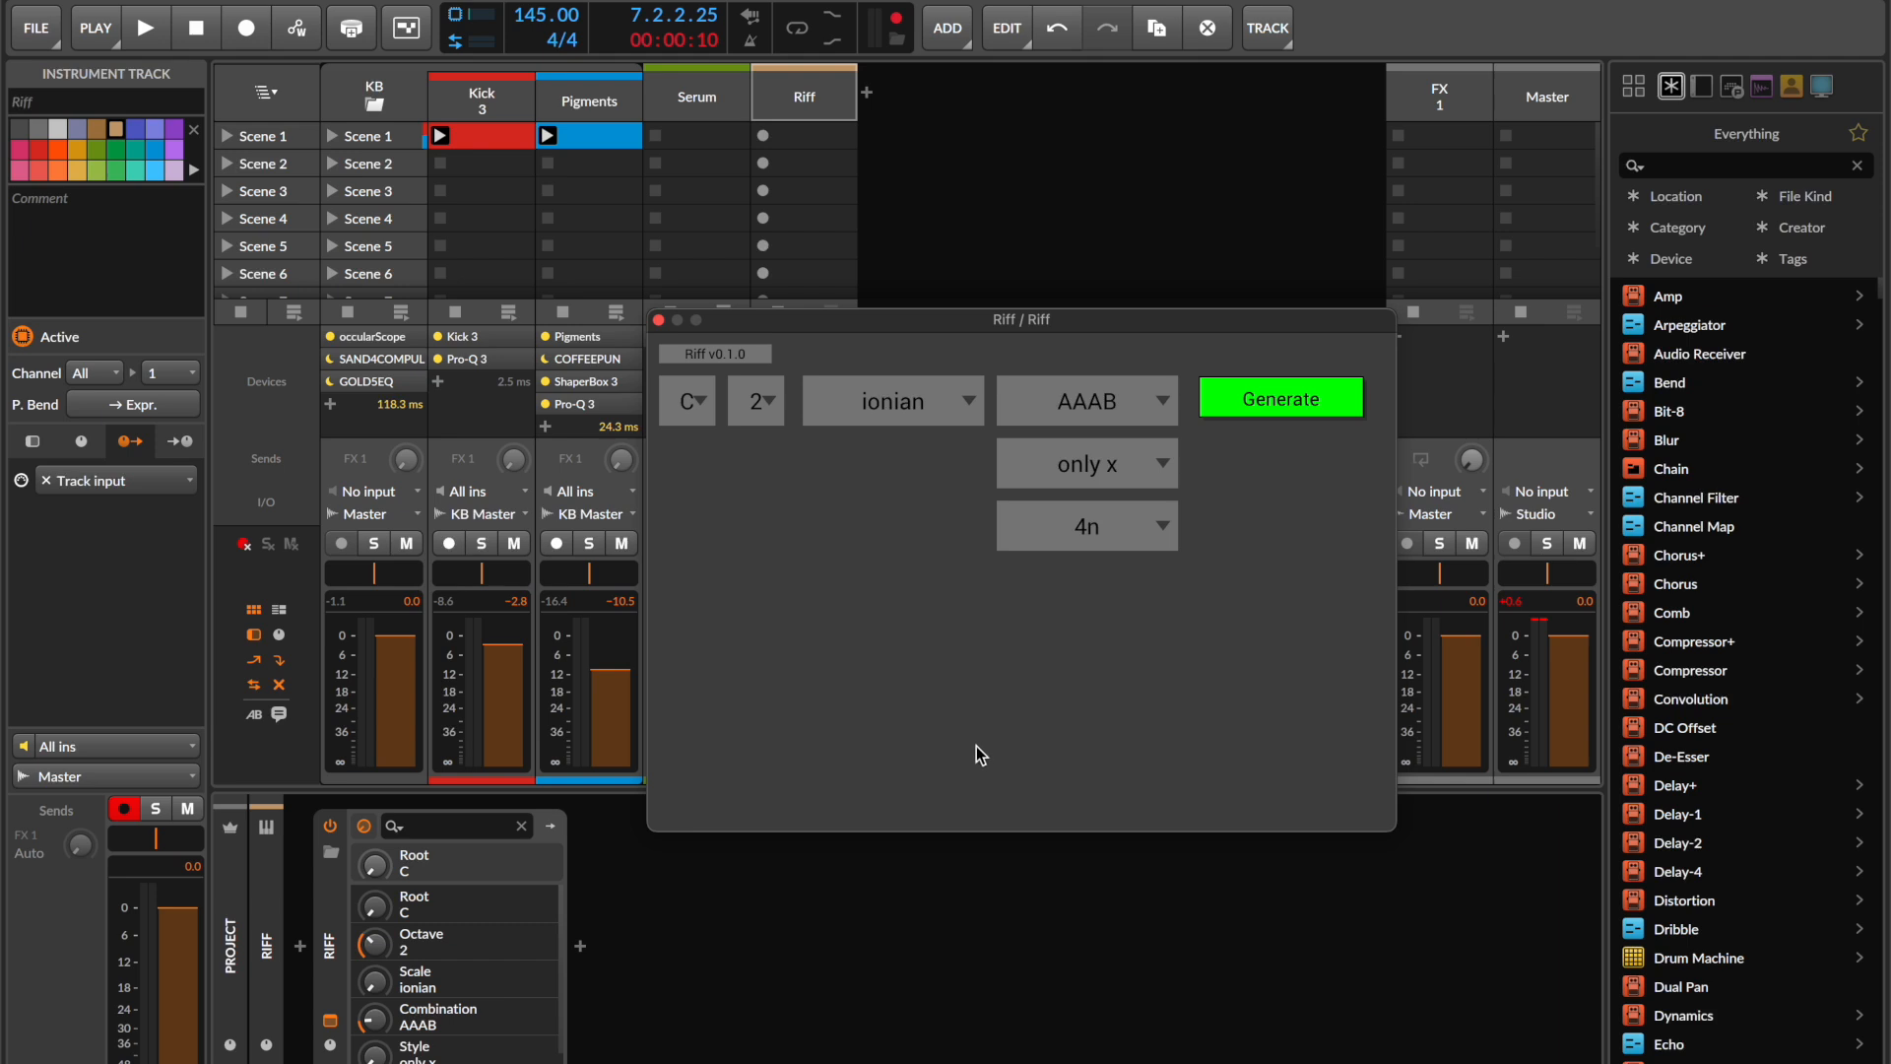
left_click_drag(895, 339, 1184, 370)
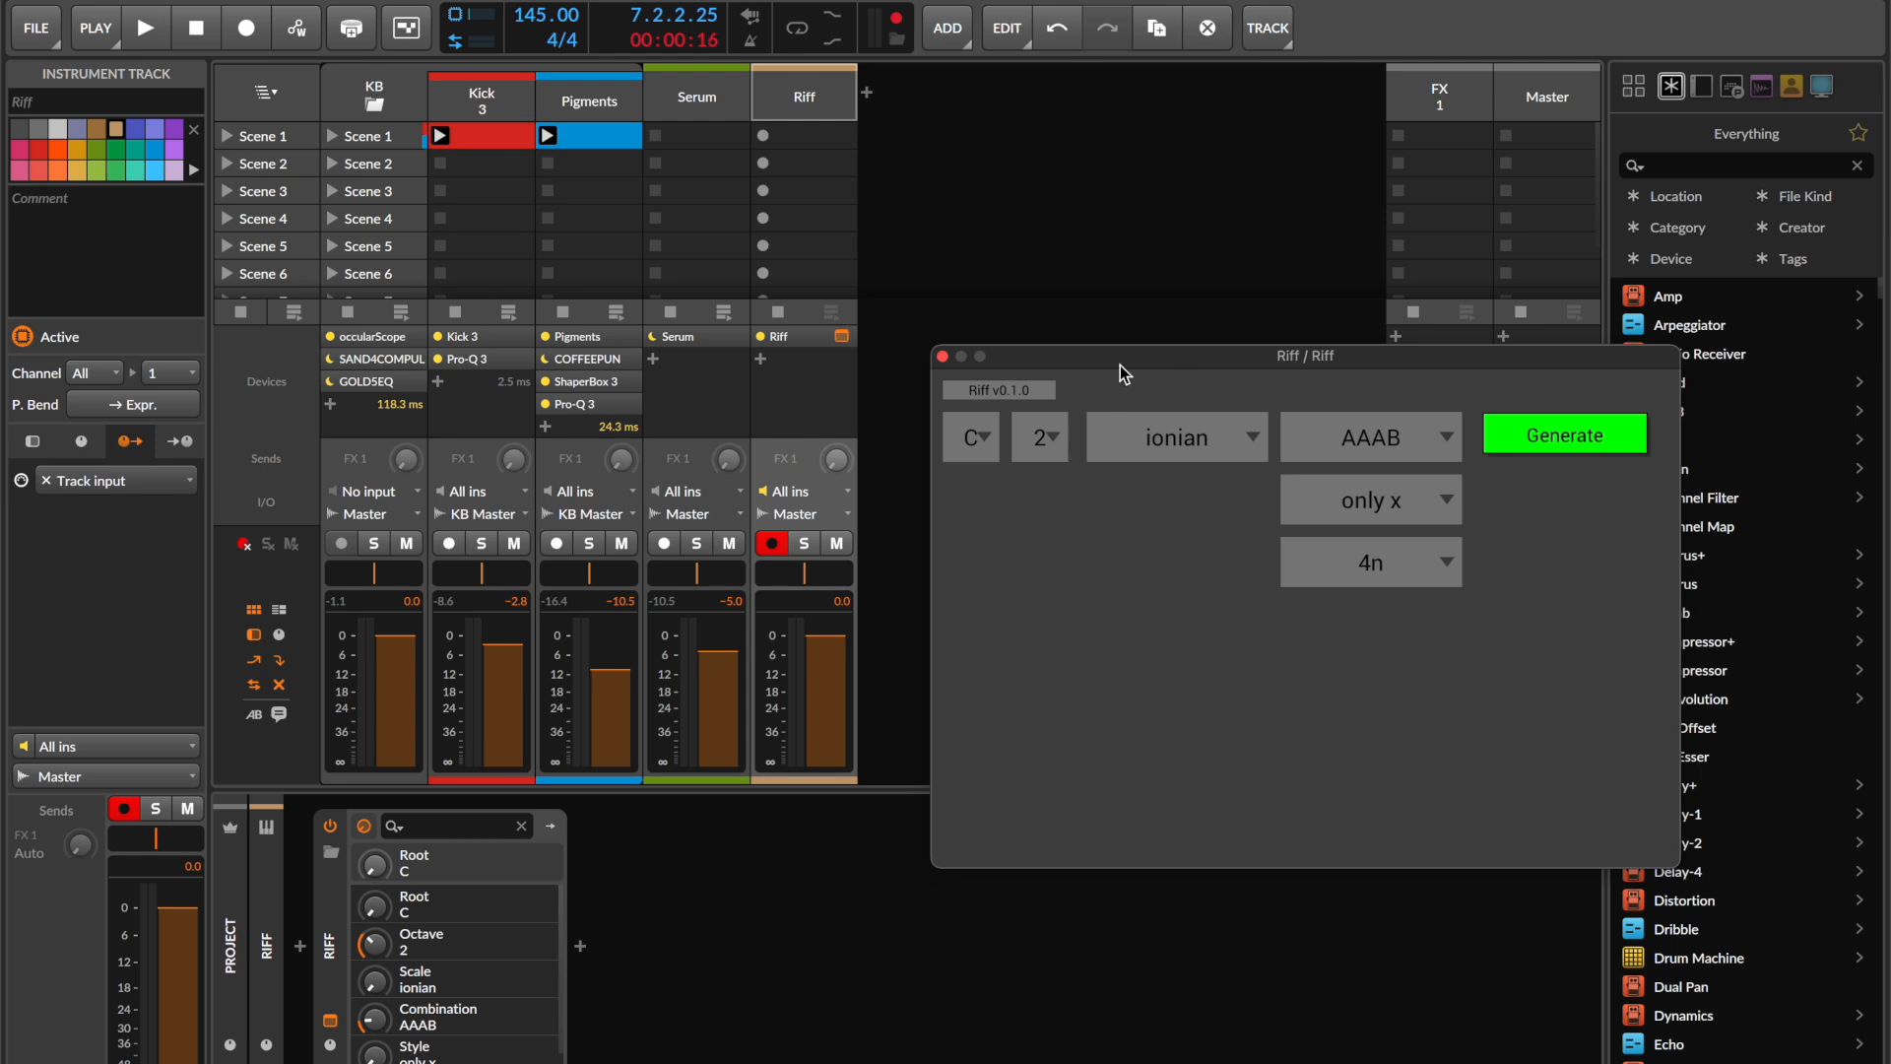
left_click_drag(1143, 370, 1042, 378)
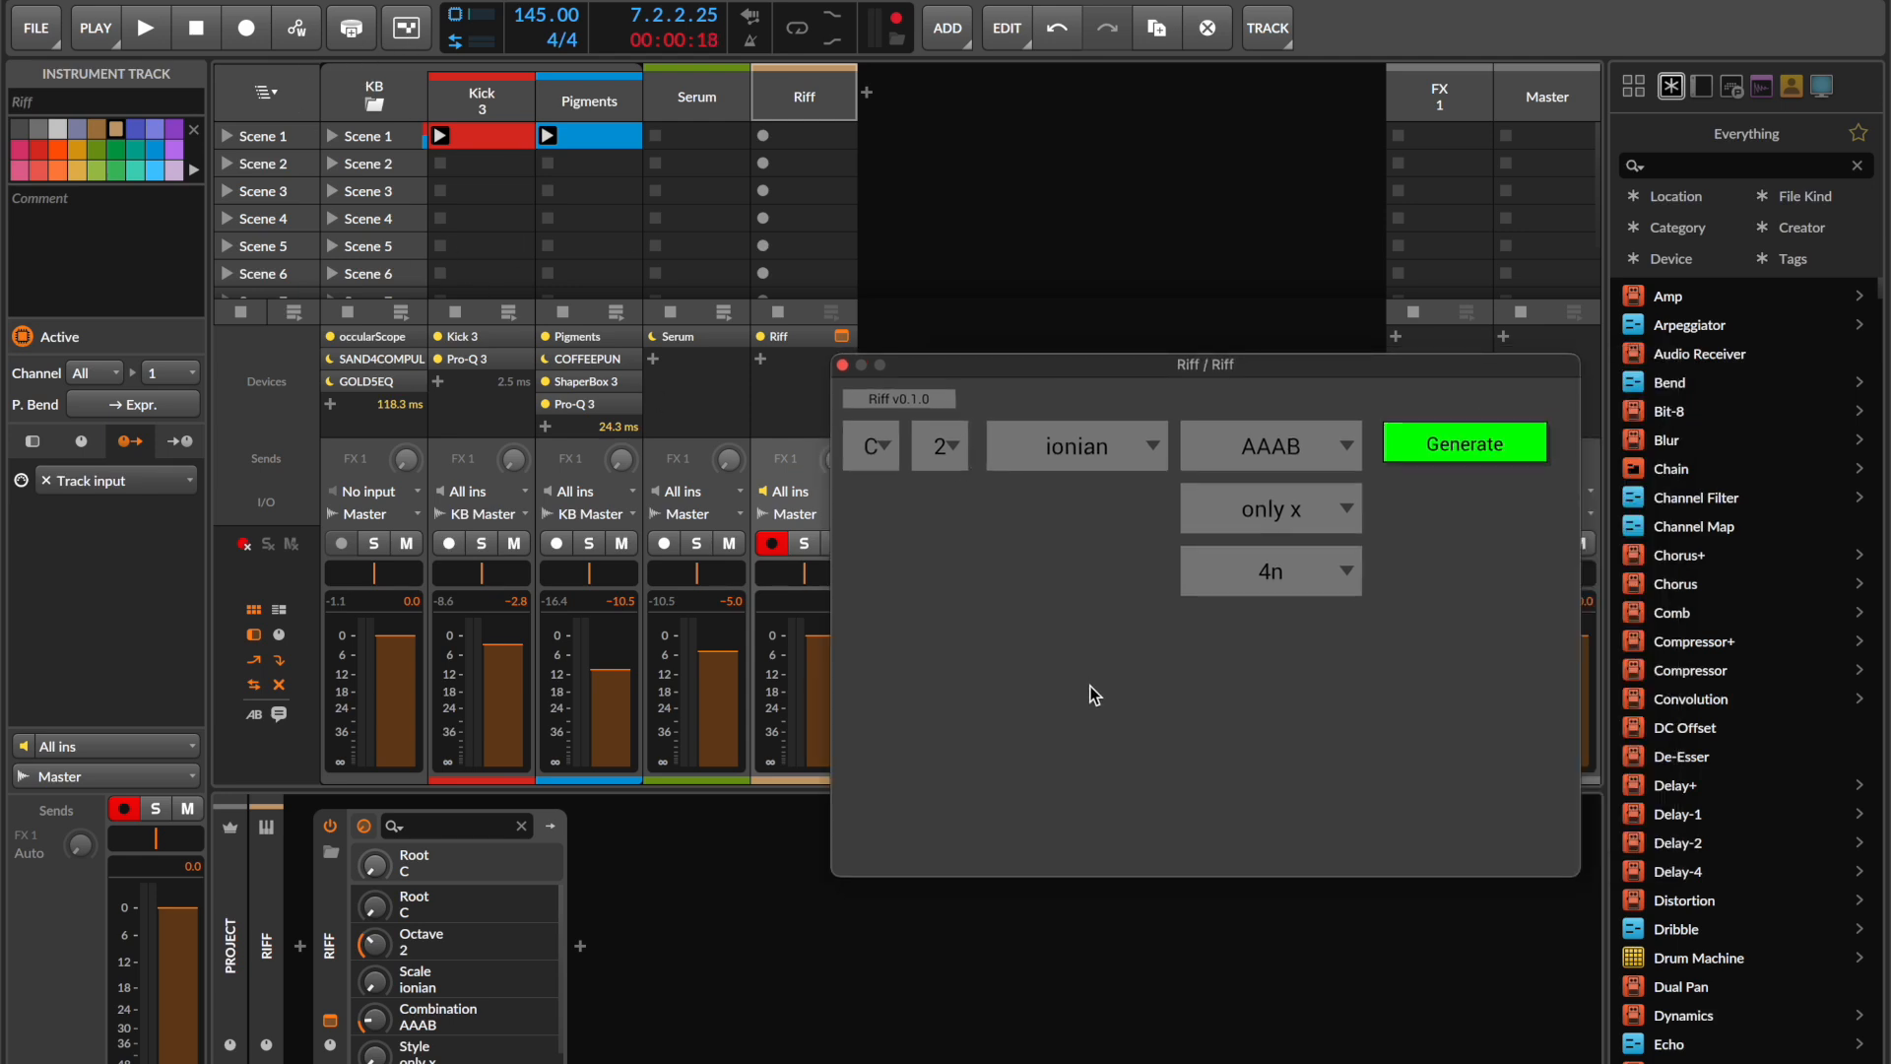
left_click_drag(1142, 372, 1074, 449)
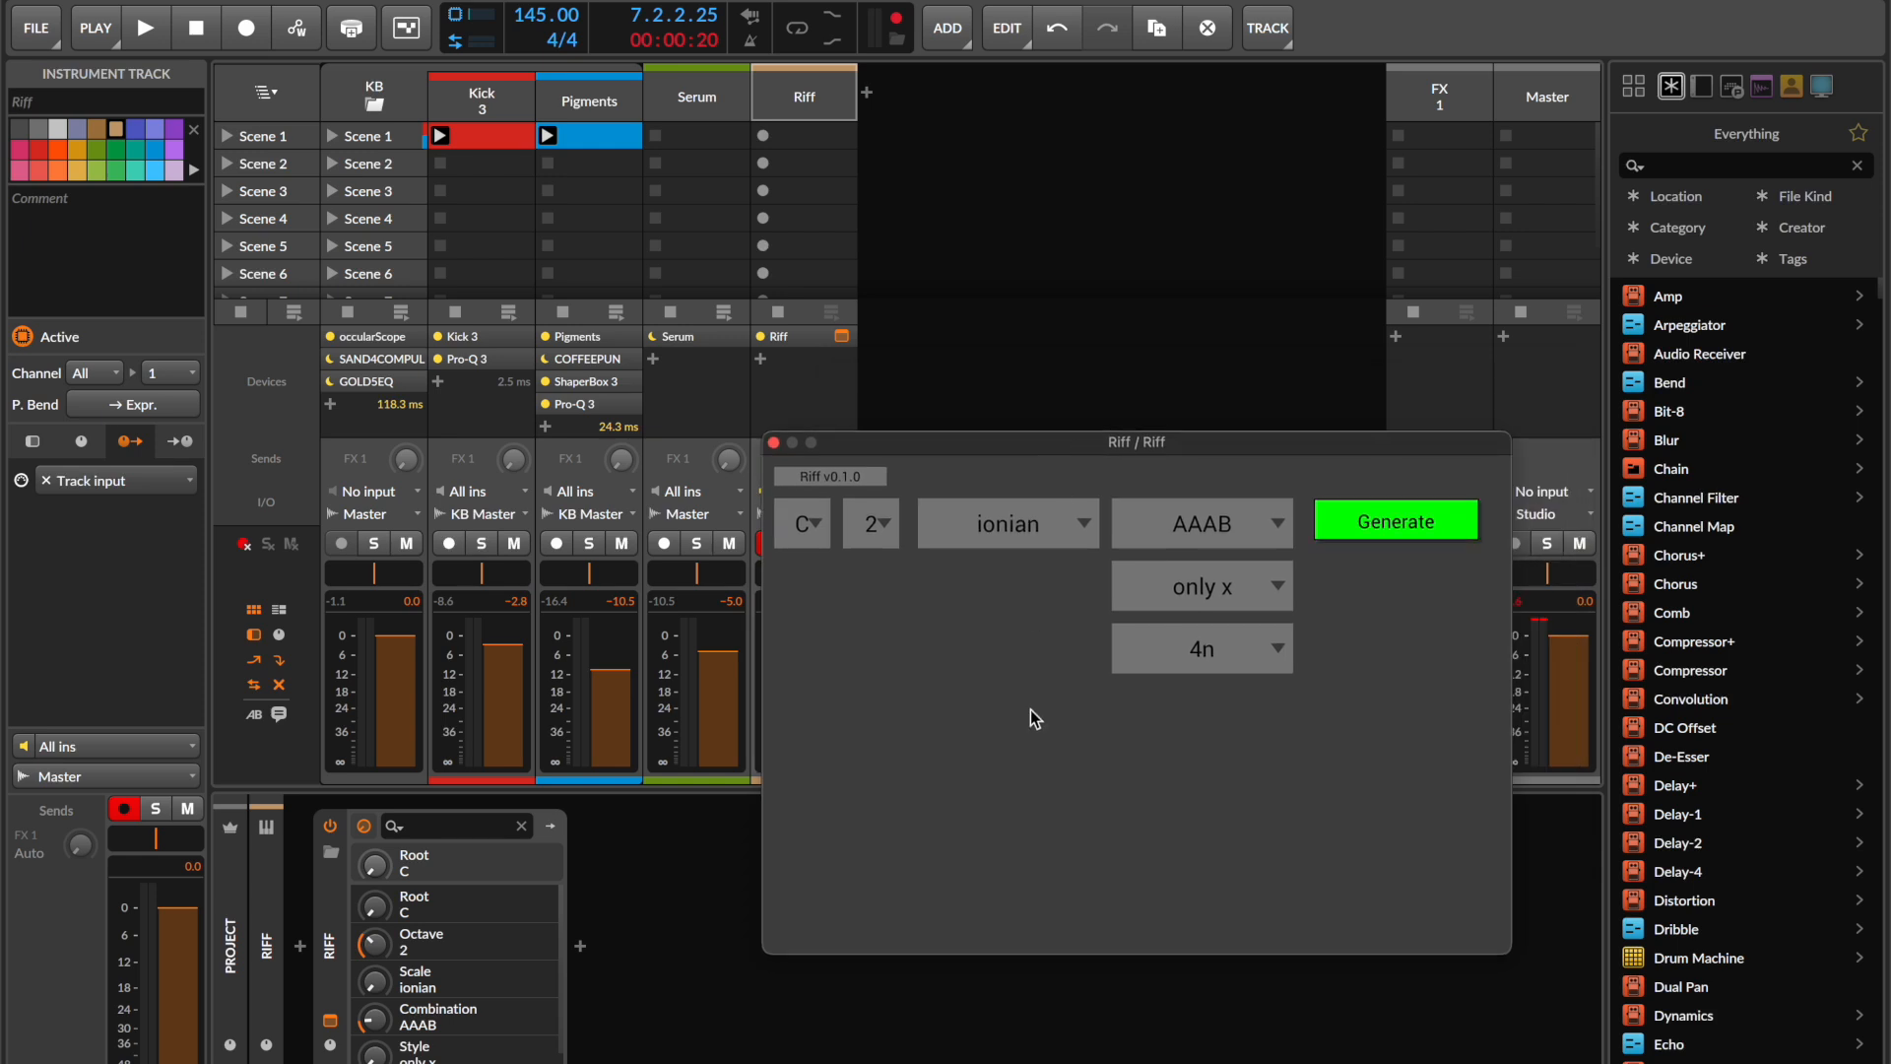
mouse_move(1150, 449)
left_mouse_down()
mouse_move(824, 436)
mouse_move(1153, 446)
left_mouse_up()
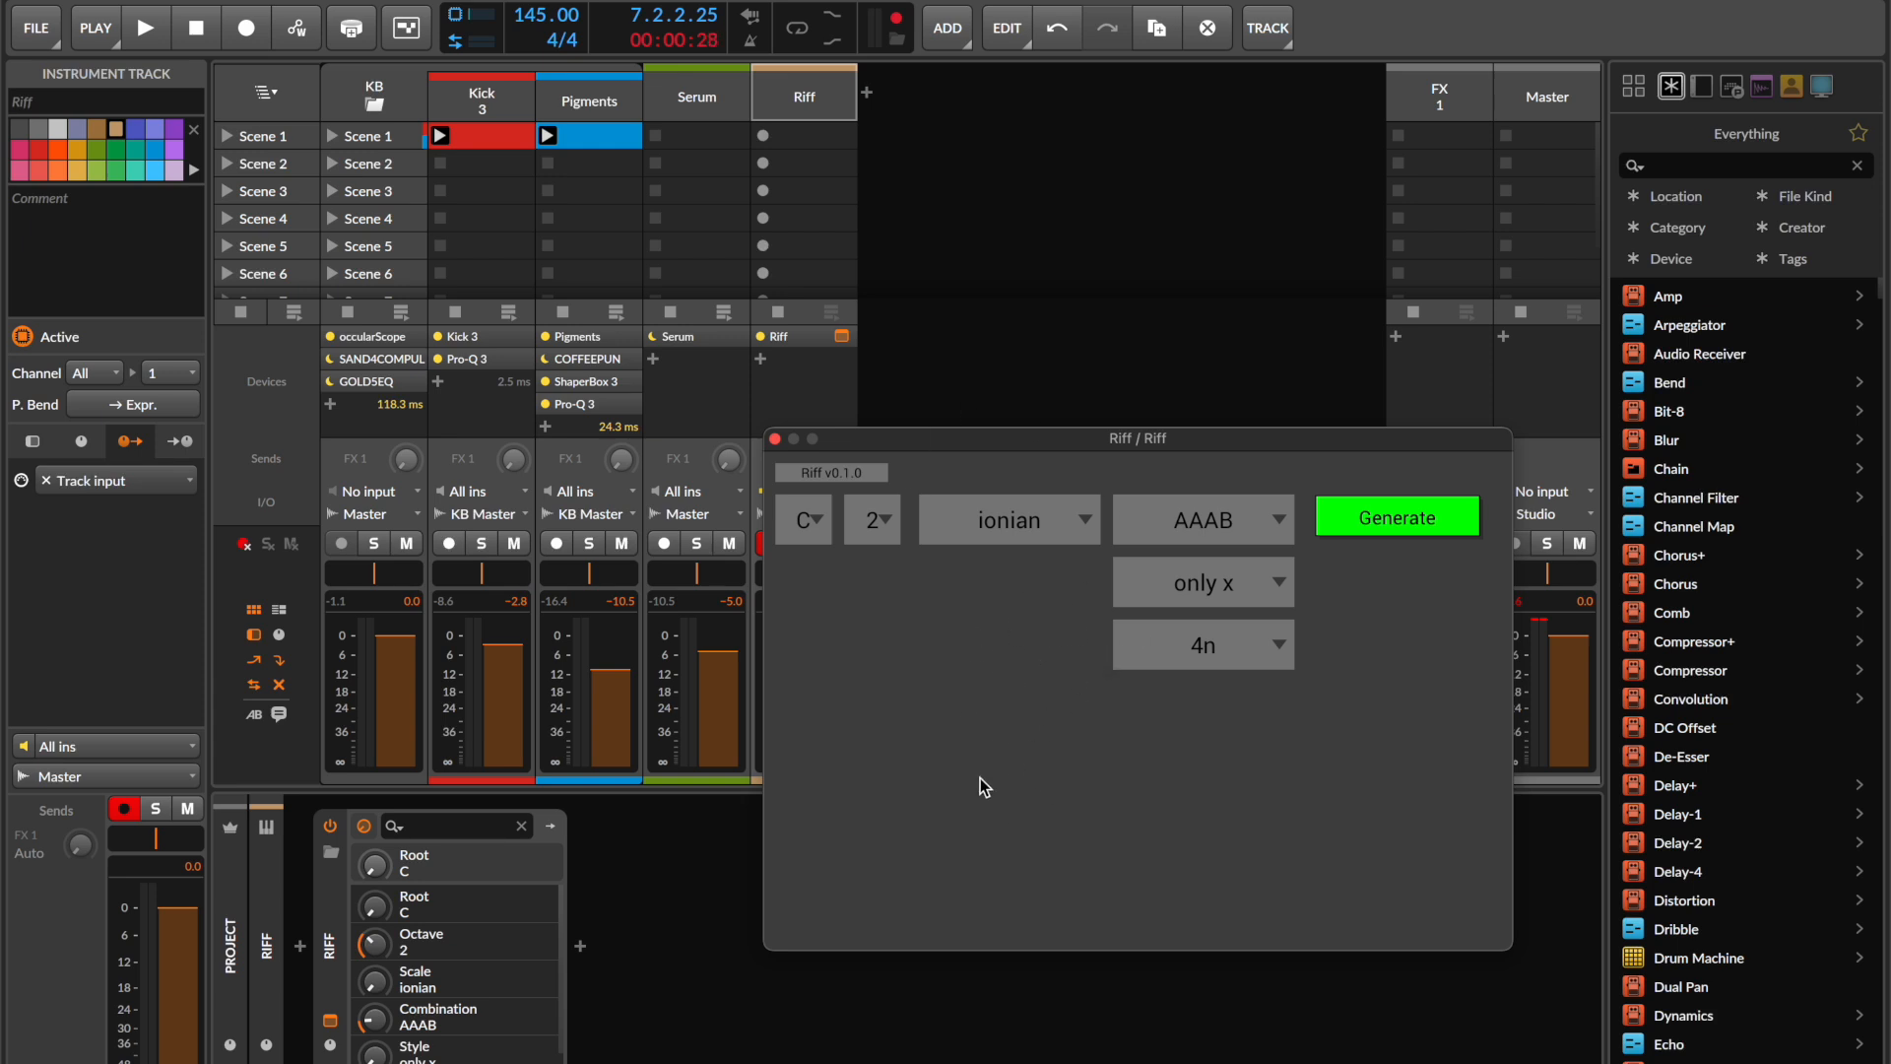
left_click_drag(975, 443, 984, 401)
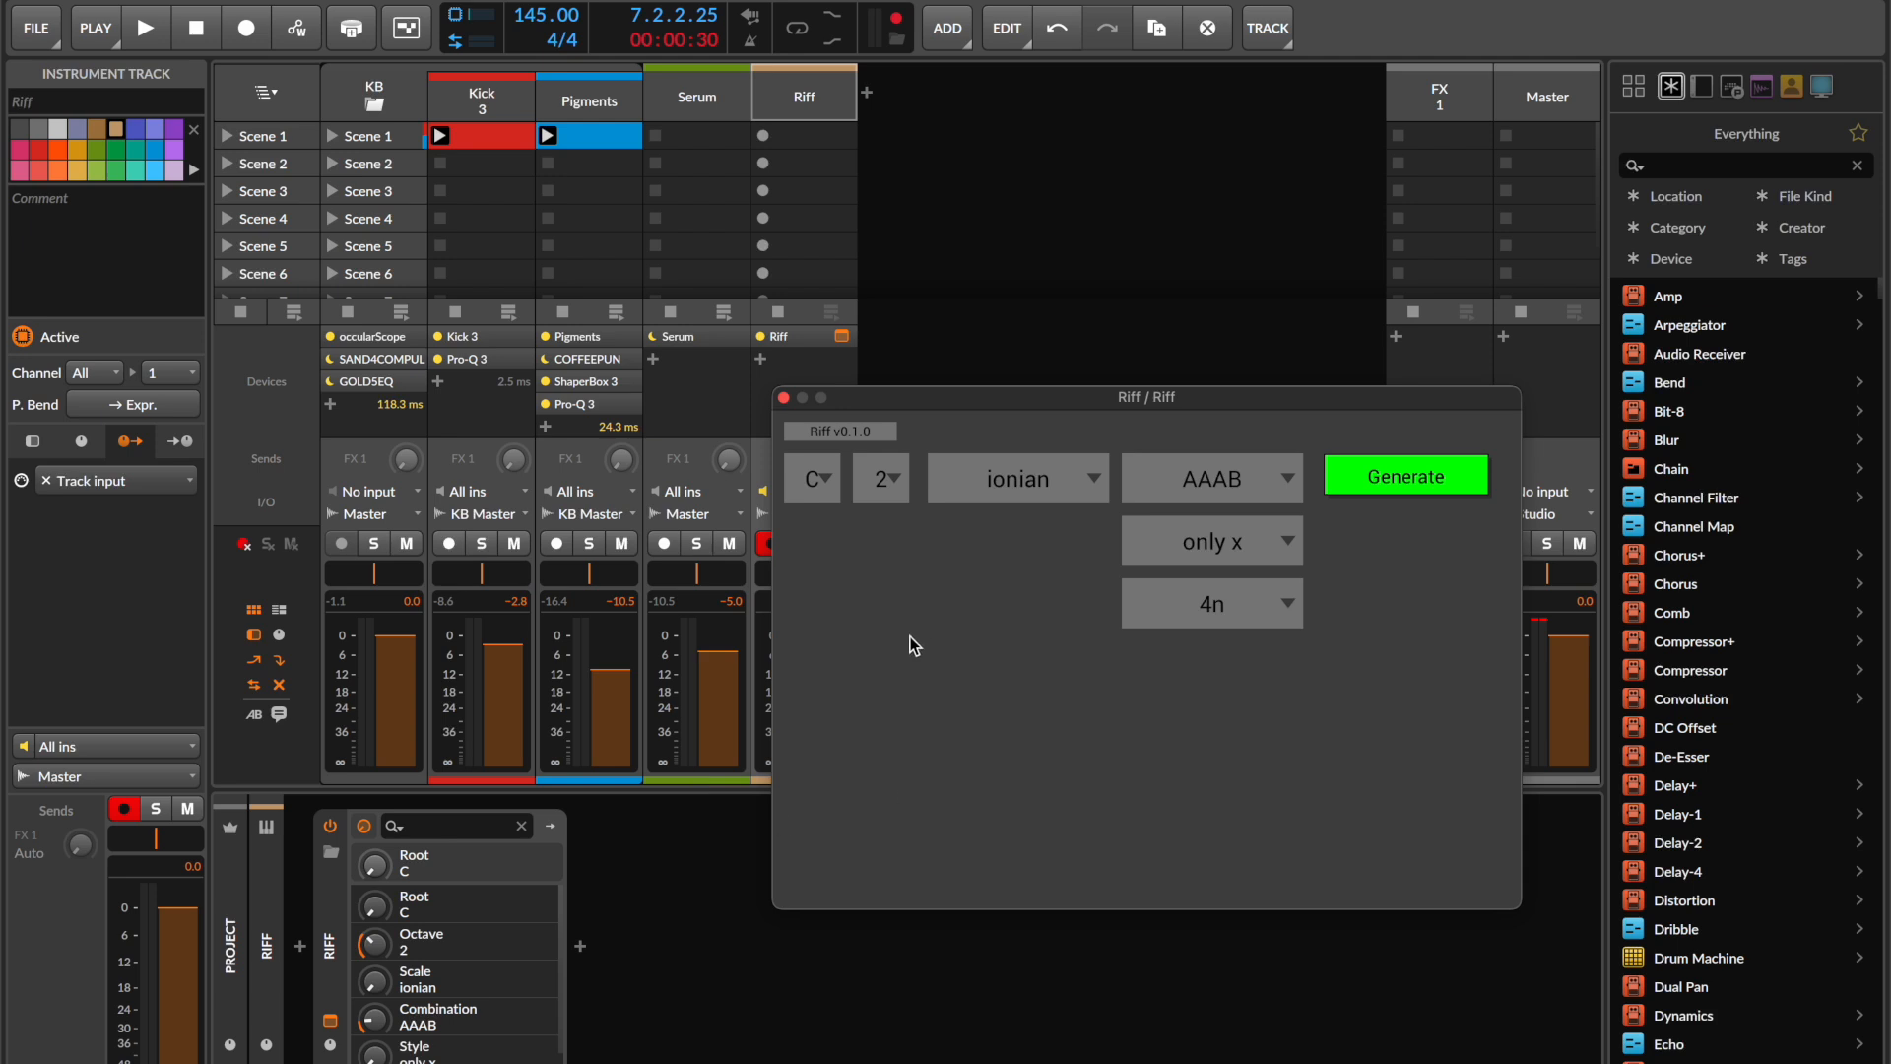
left_click_drag(1031, 399, 938, 423)
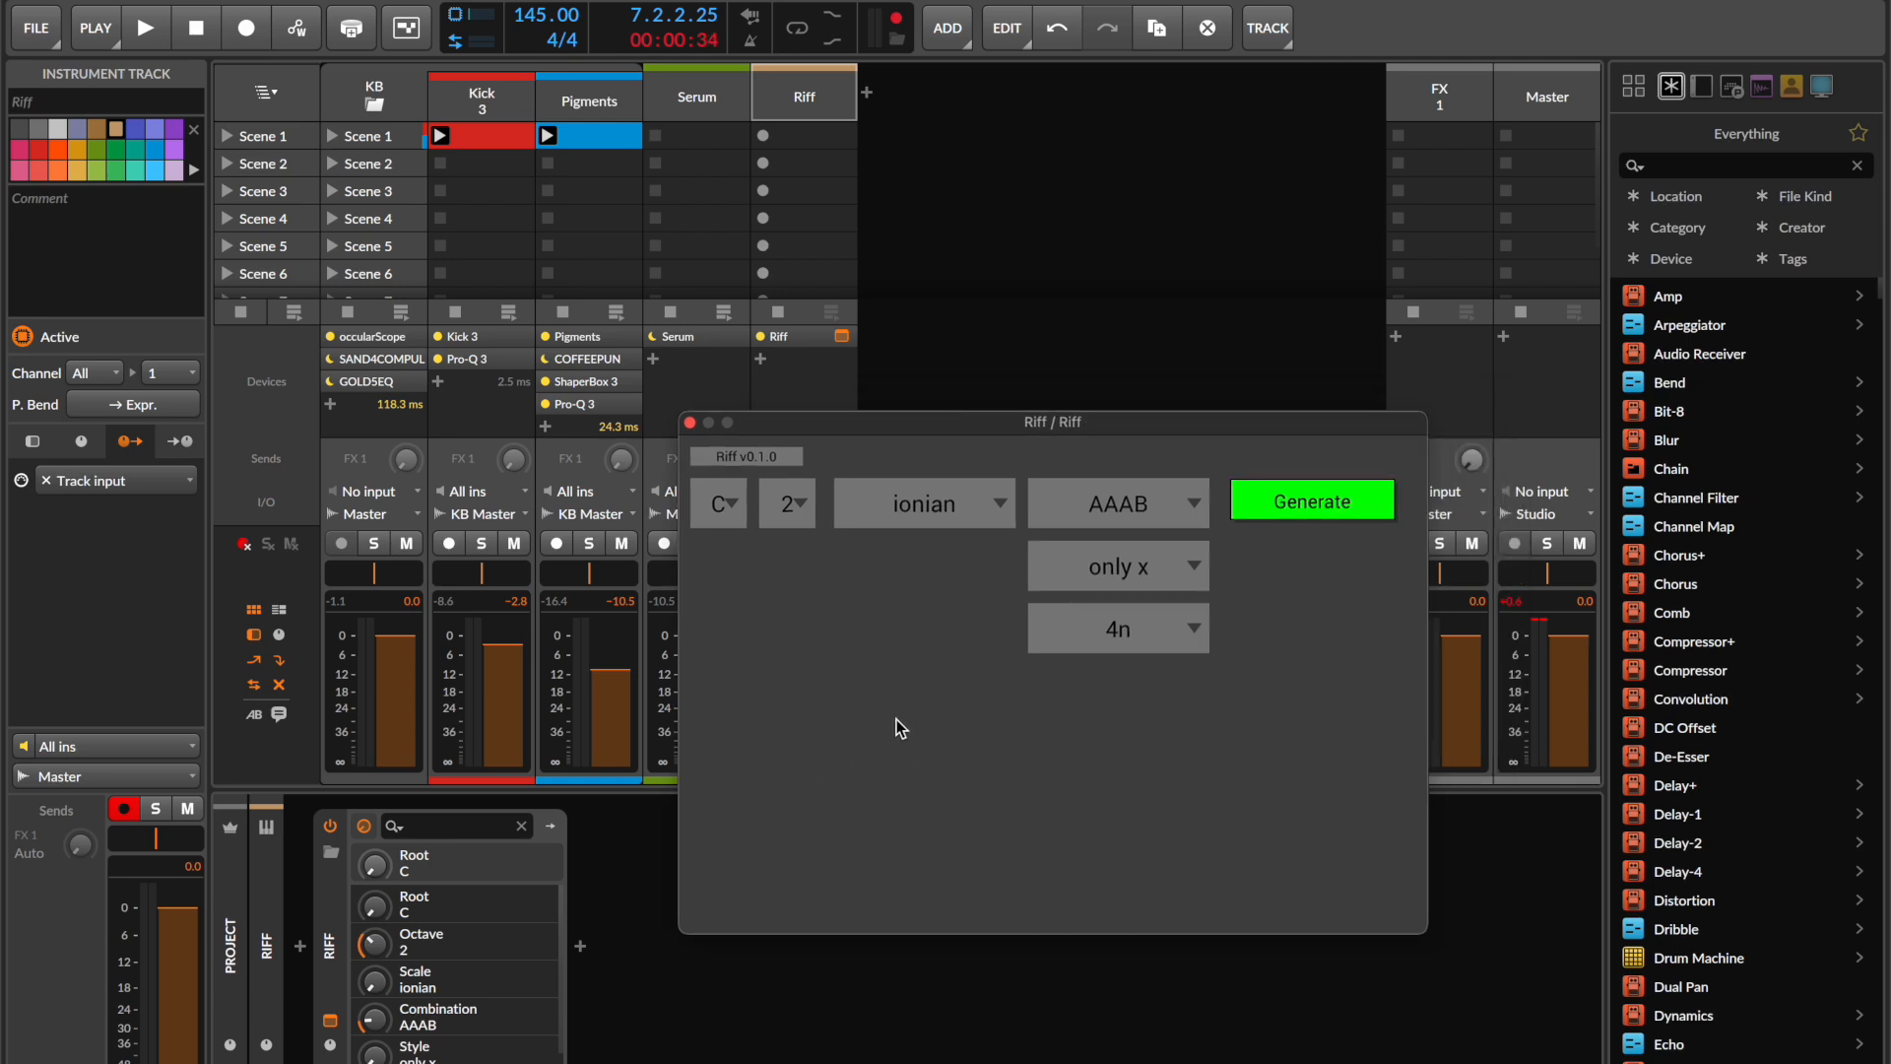
- Close the Riff plugin window, select the Kick 3 track, and play the existing kick and Pigments clips briefly
left_click(691, 423)
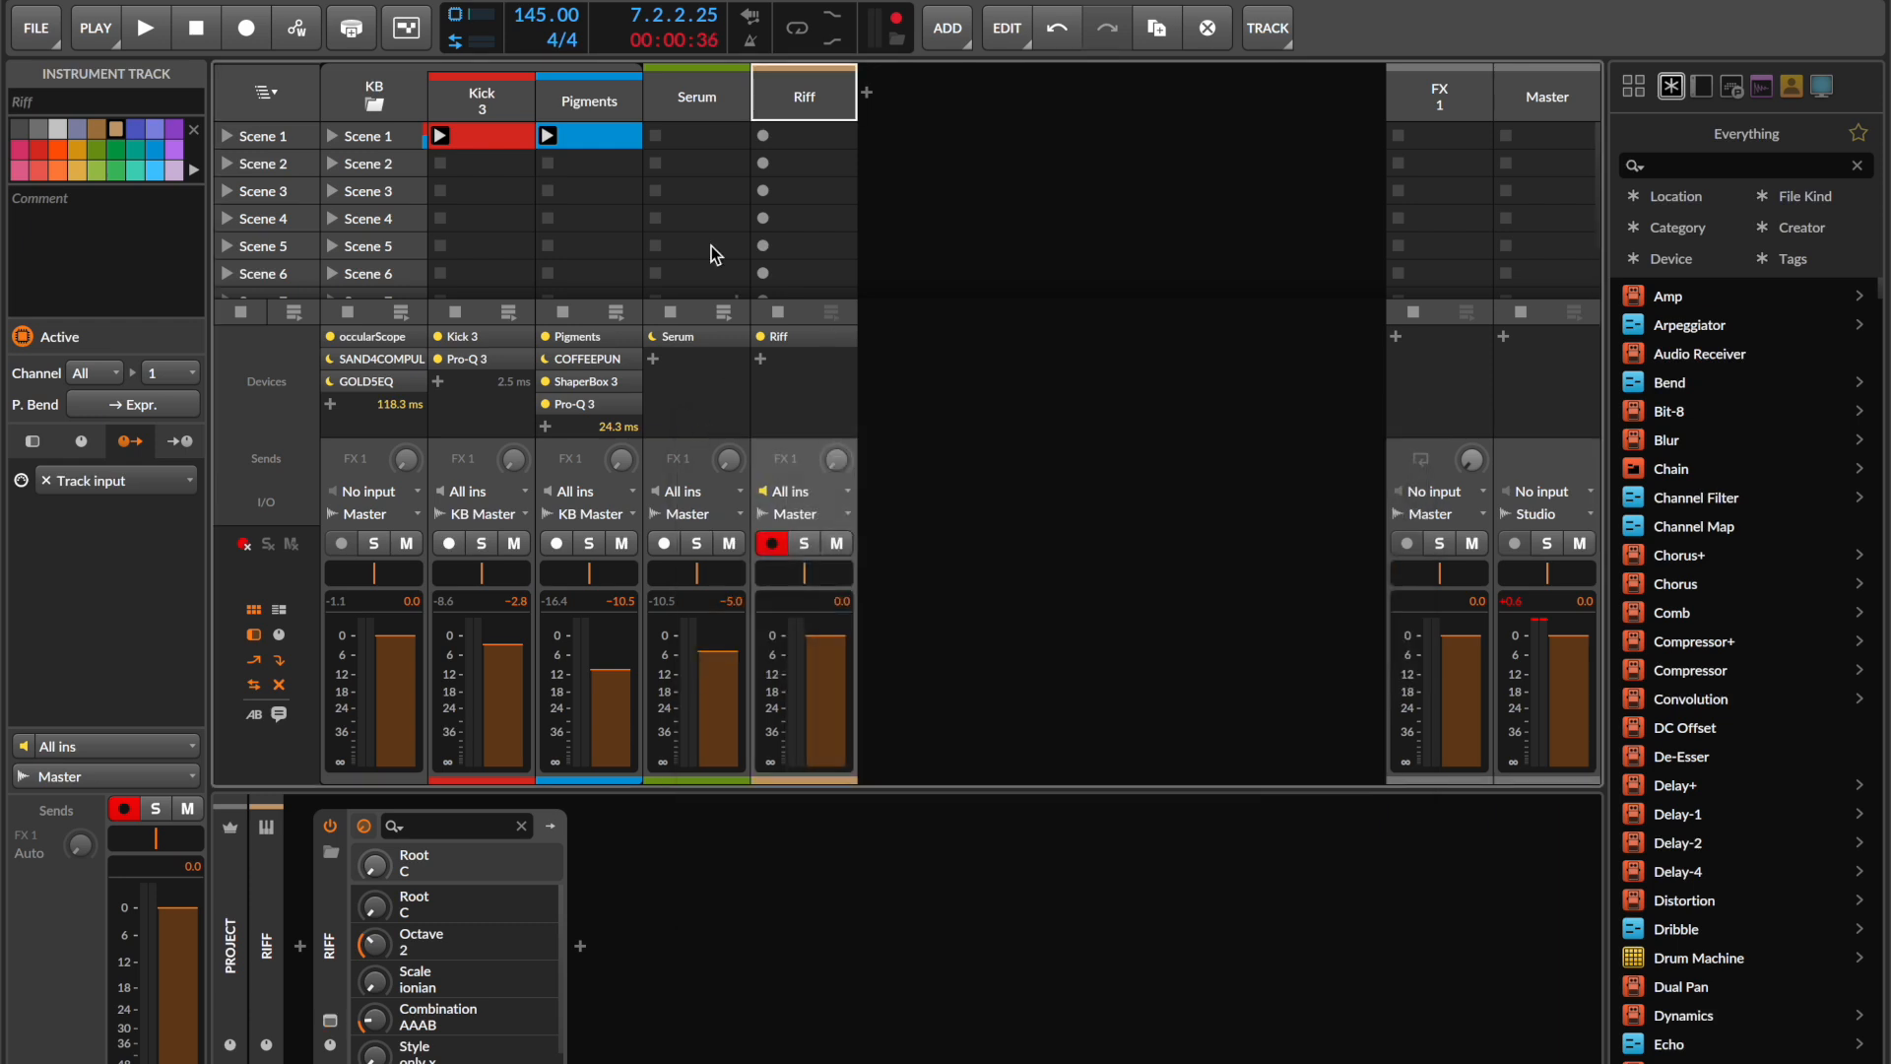
left_click(701, 111)
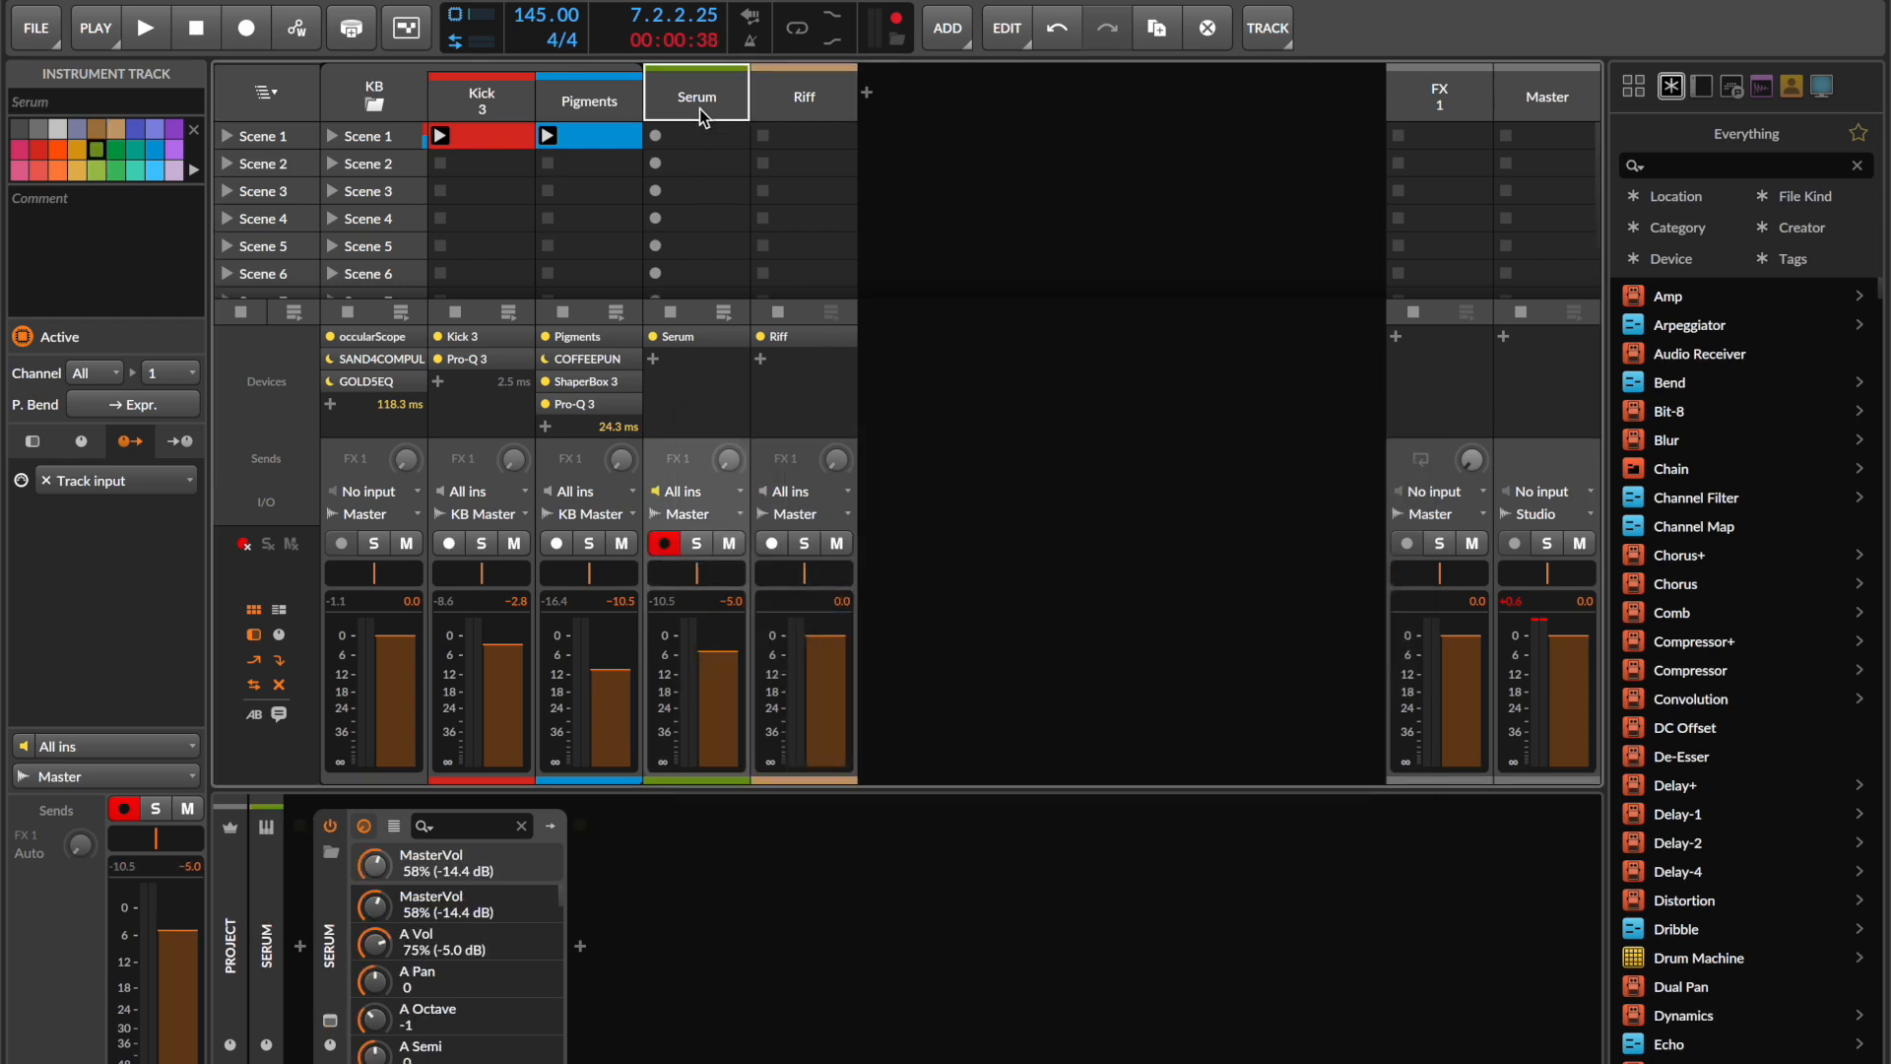
left_click(481, 100)
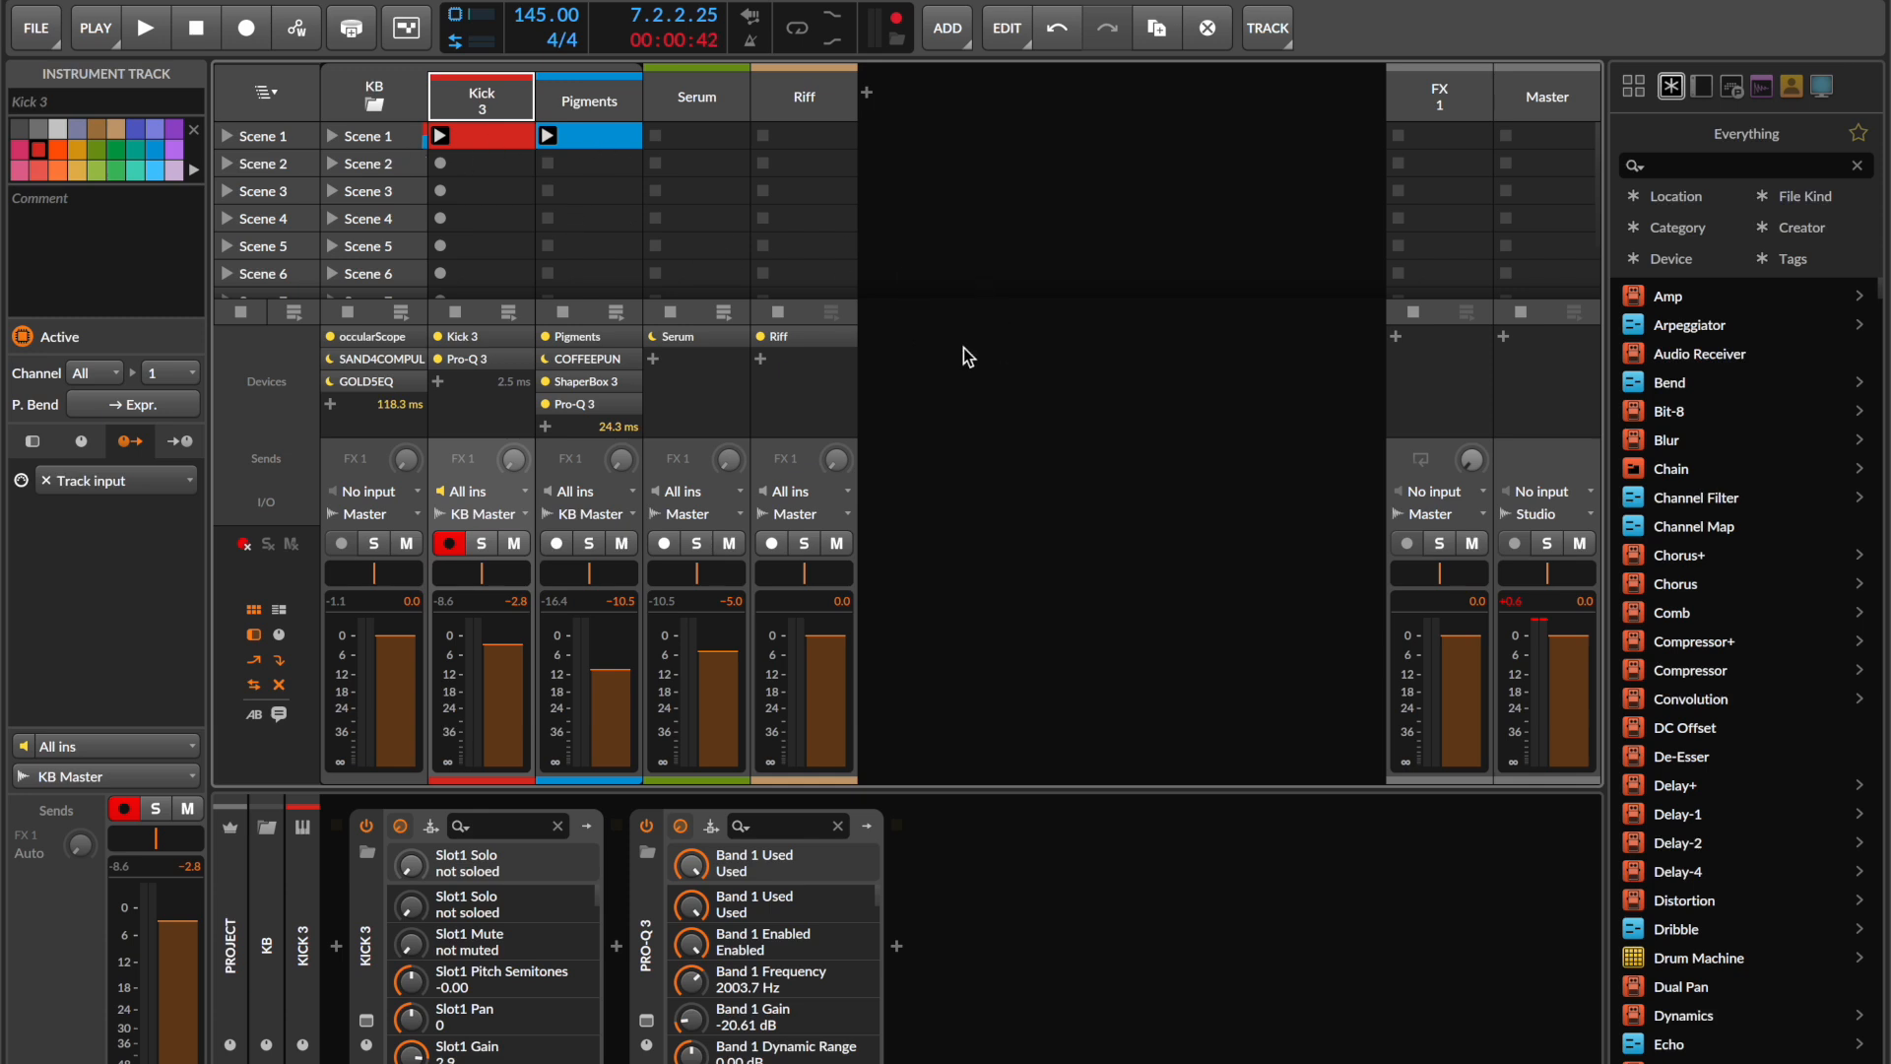
key("space")
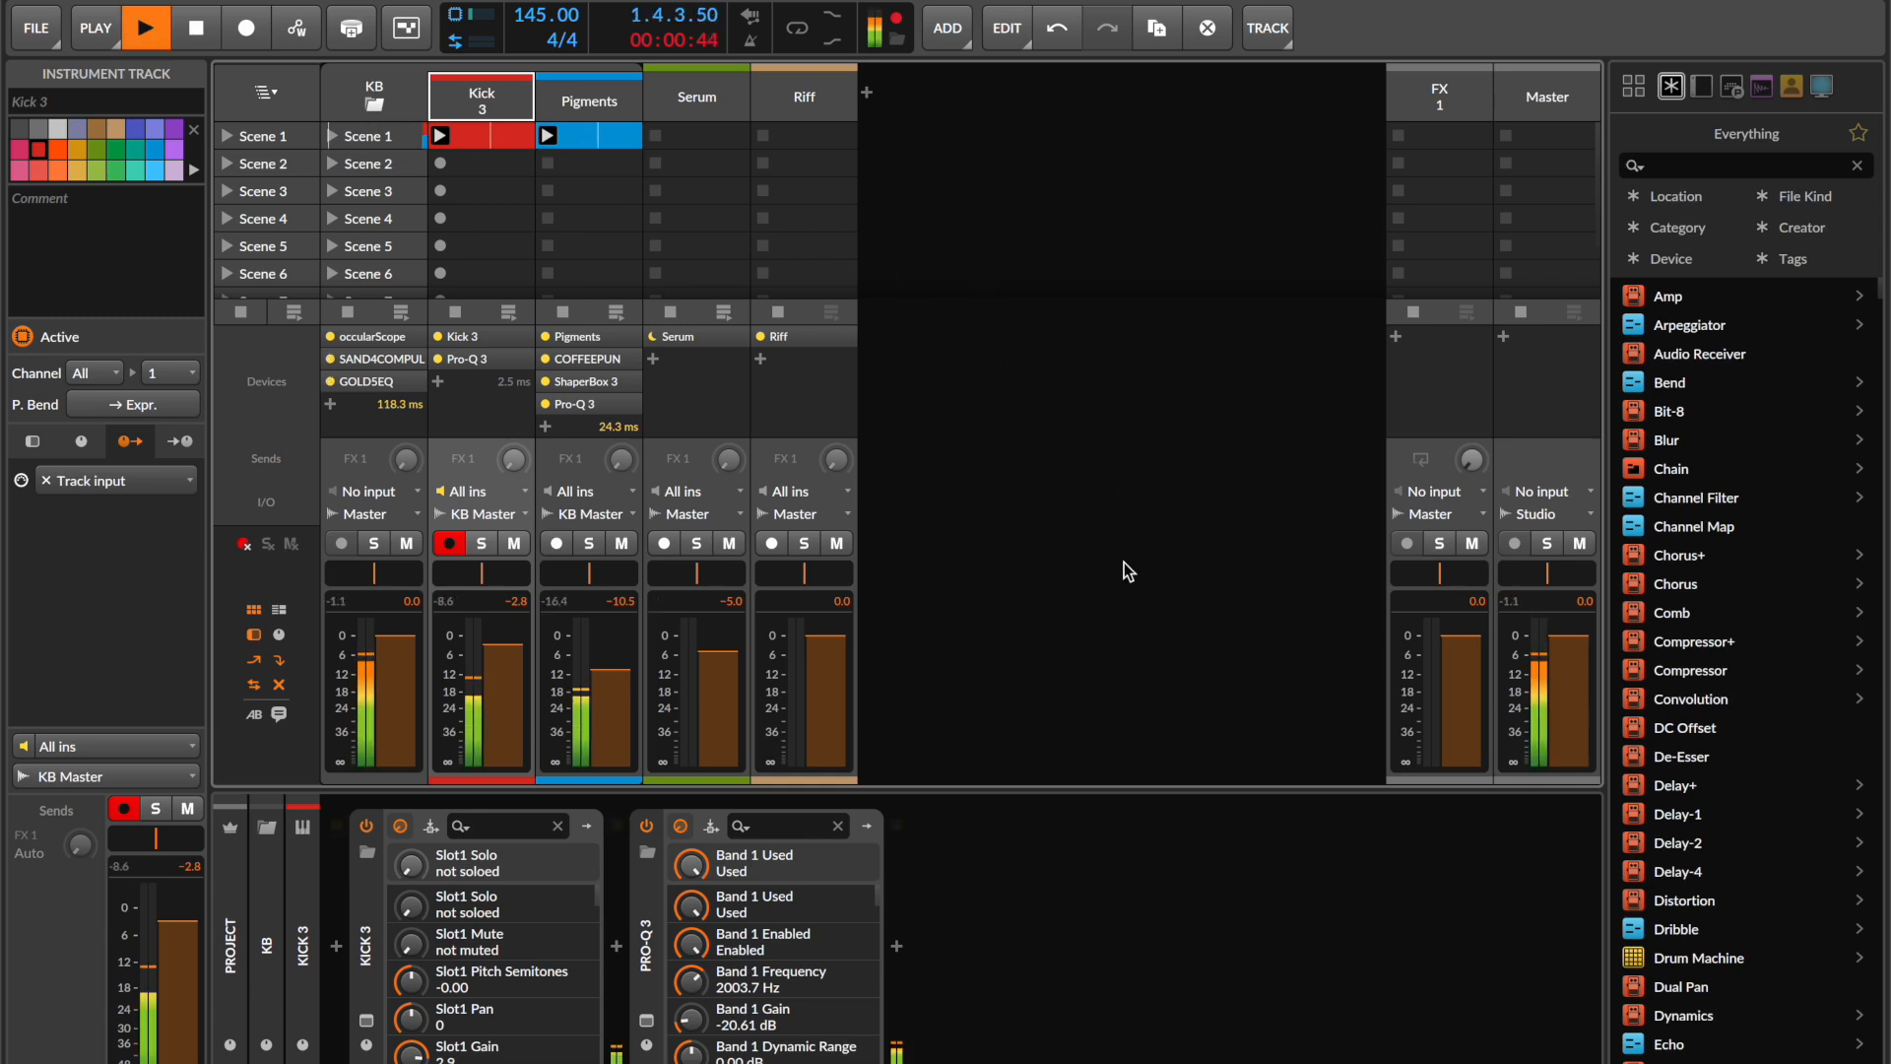
key("space")
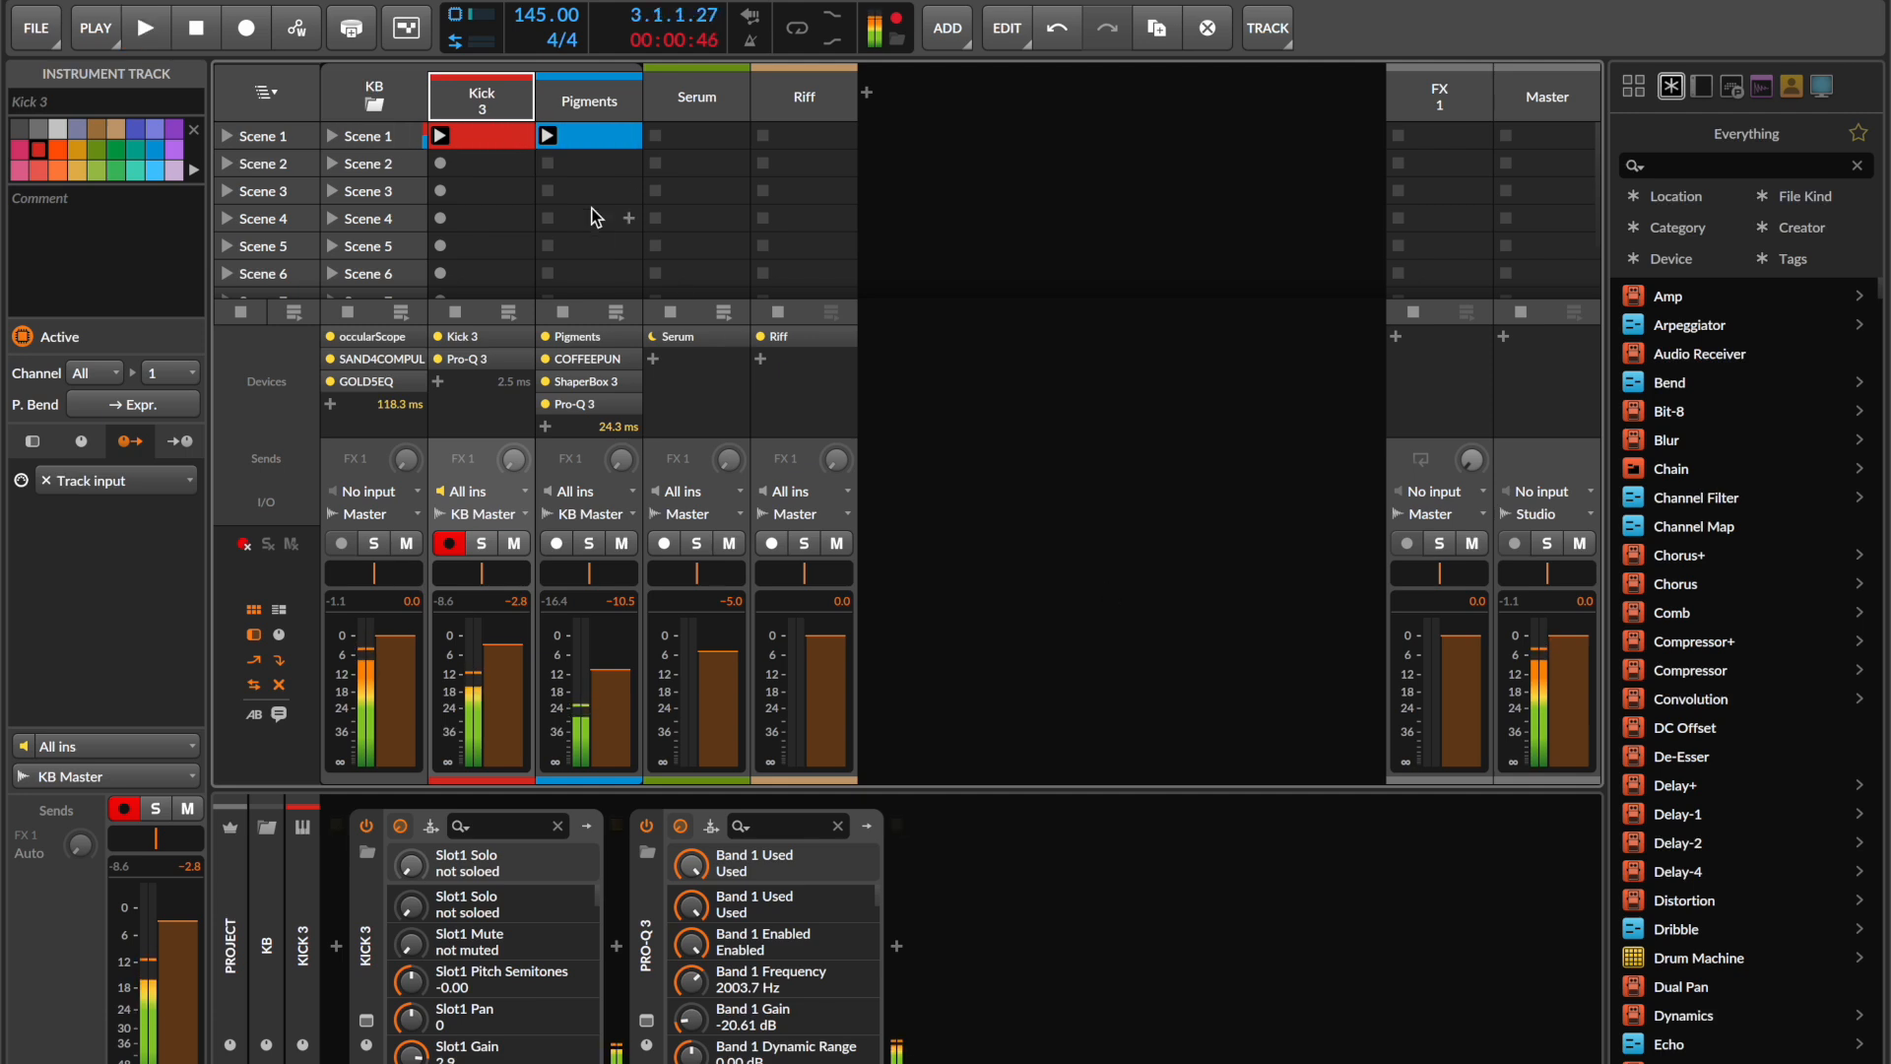
- Show the Pigments synth and its preset list with Bass Ventura loaded, leaving the preset as it is, and close the plugin window
left_click(604, 116)
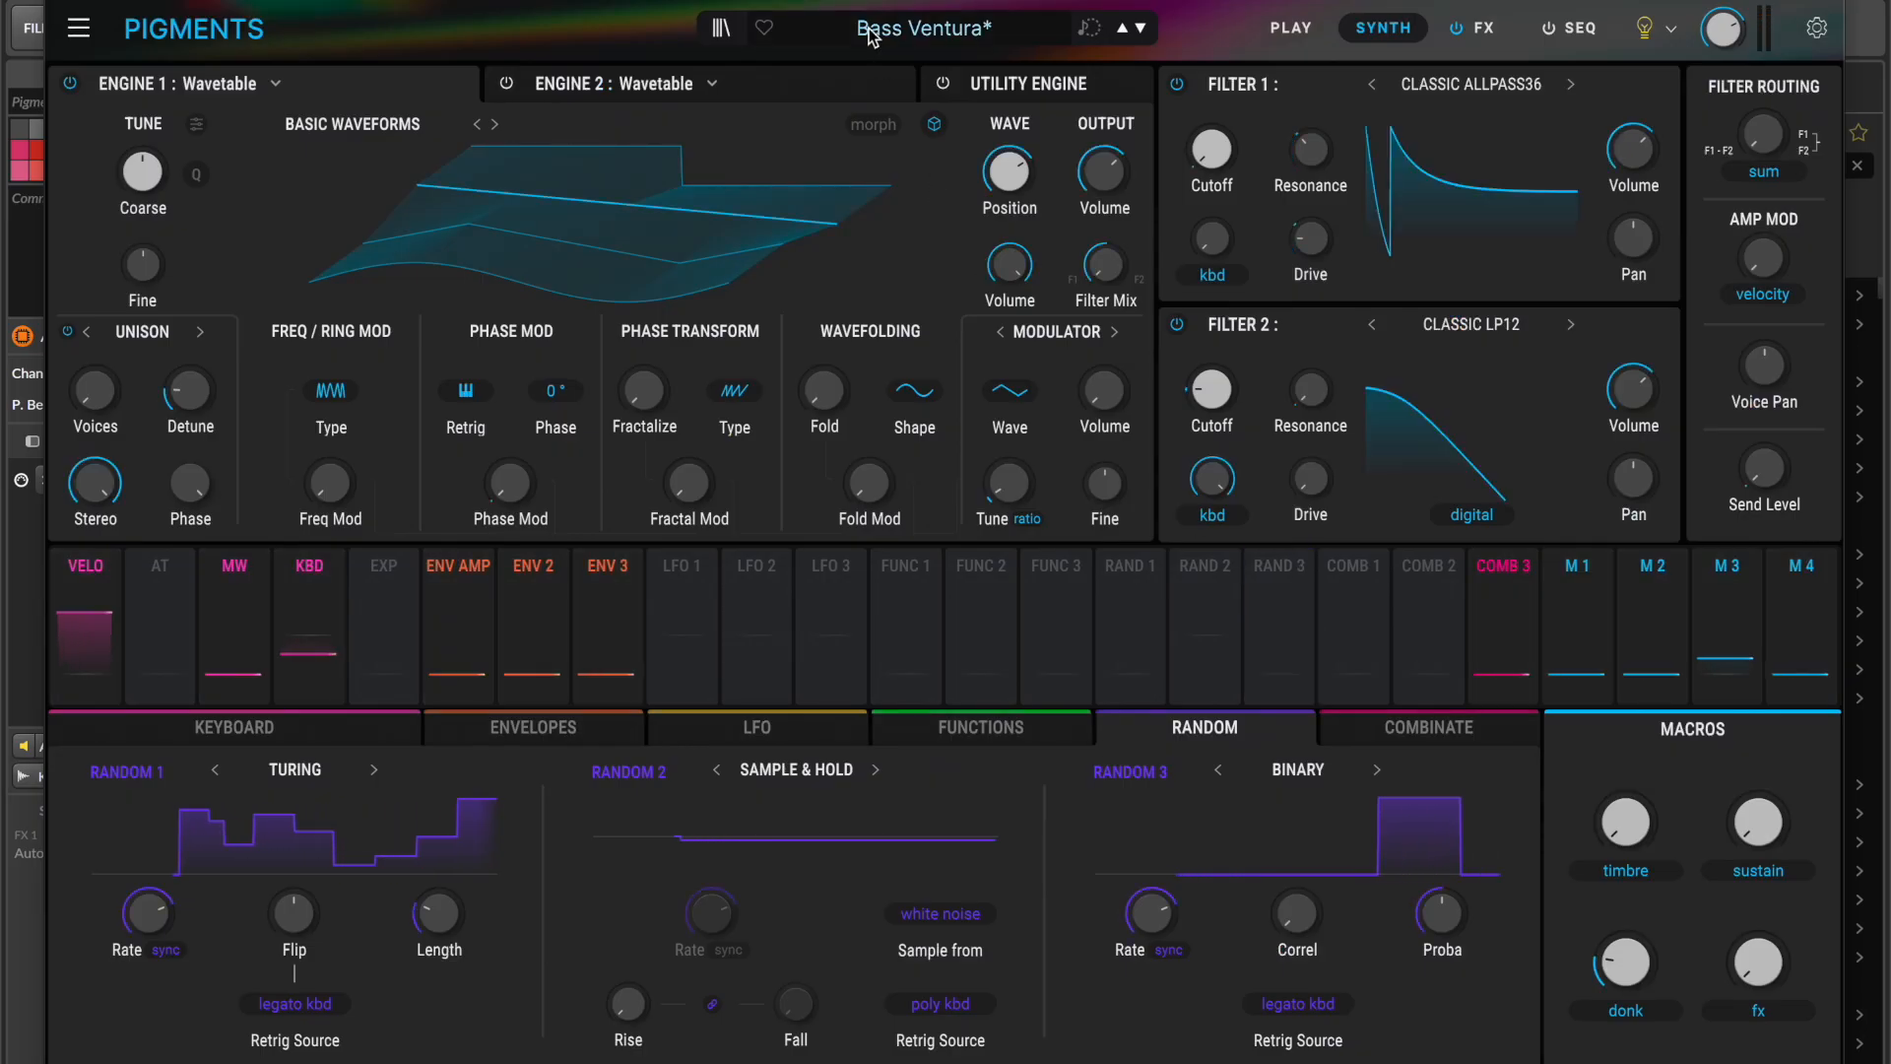
left_click(919, 45)
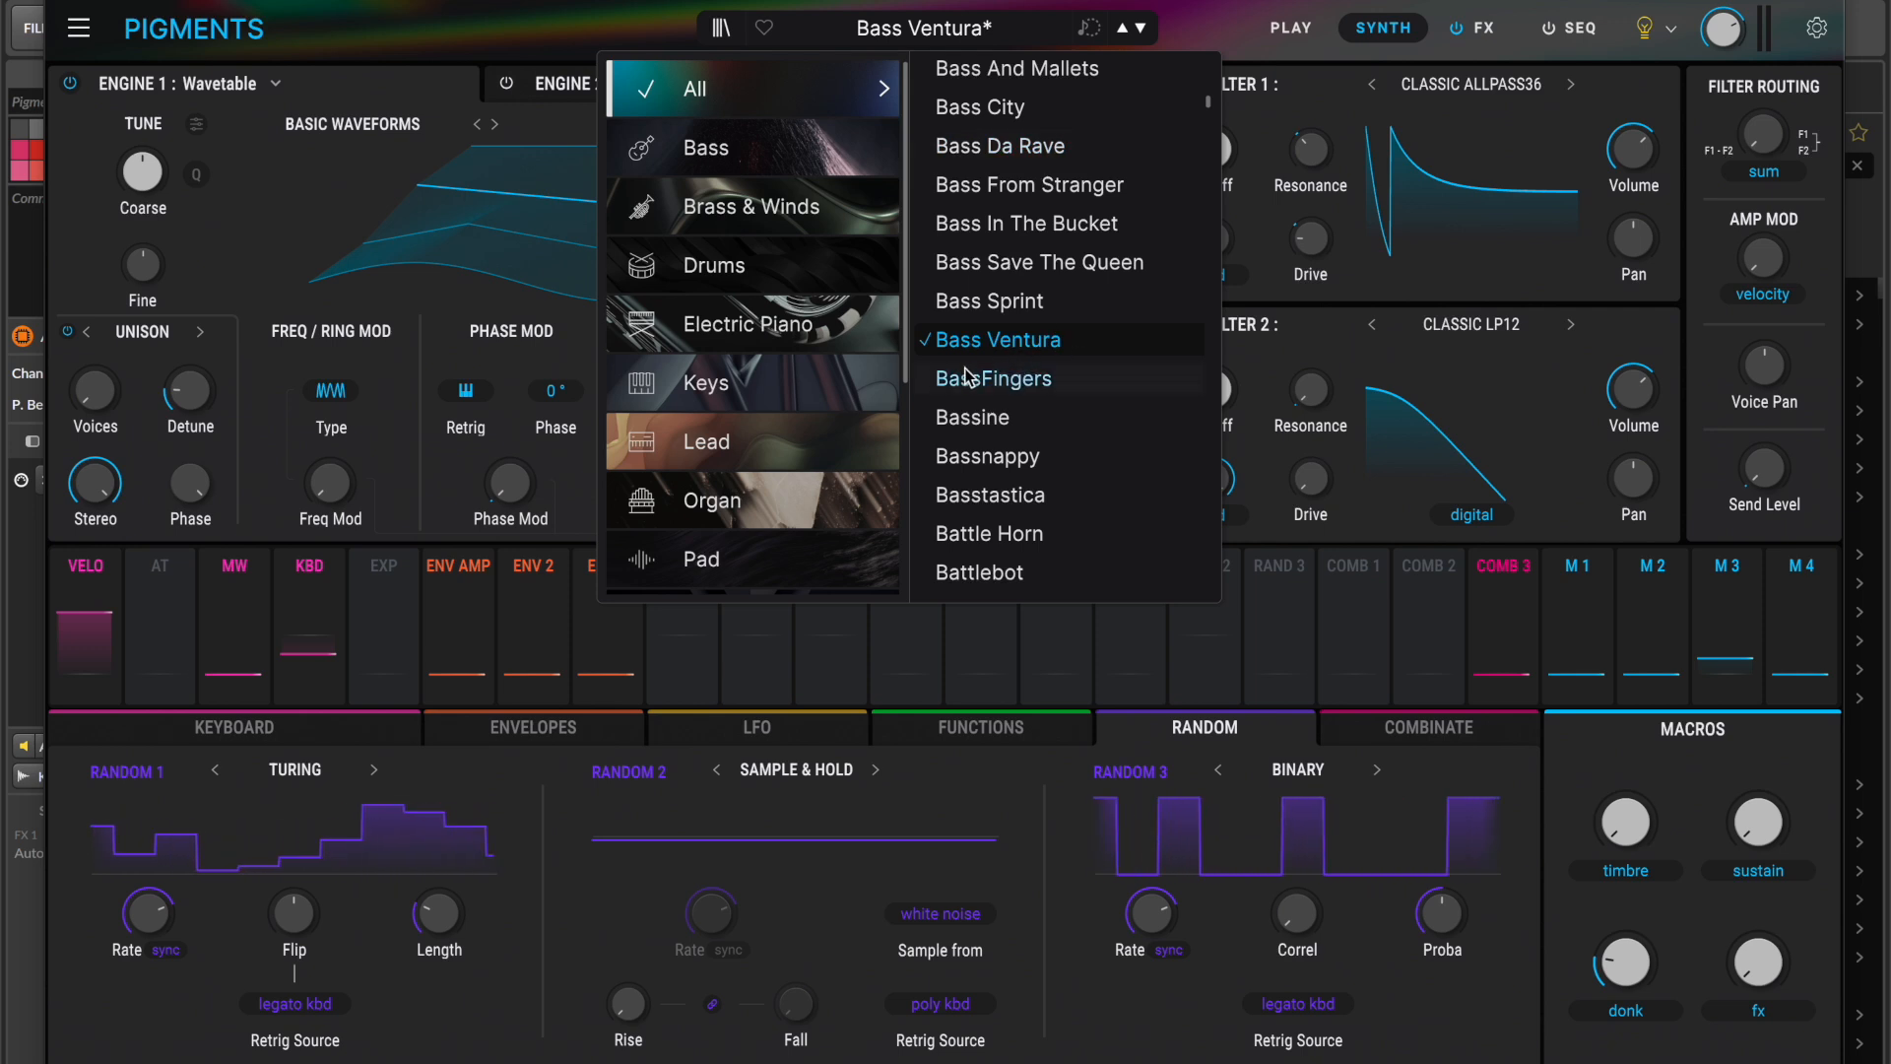
left_click(919, 33)
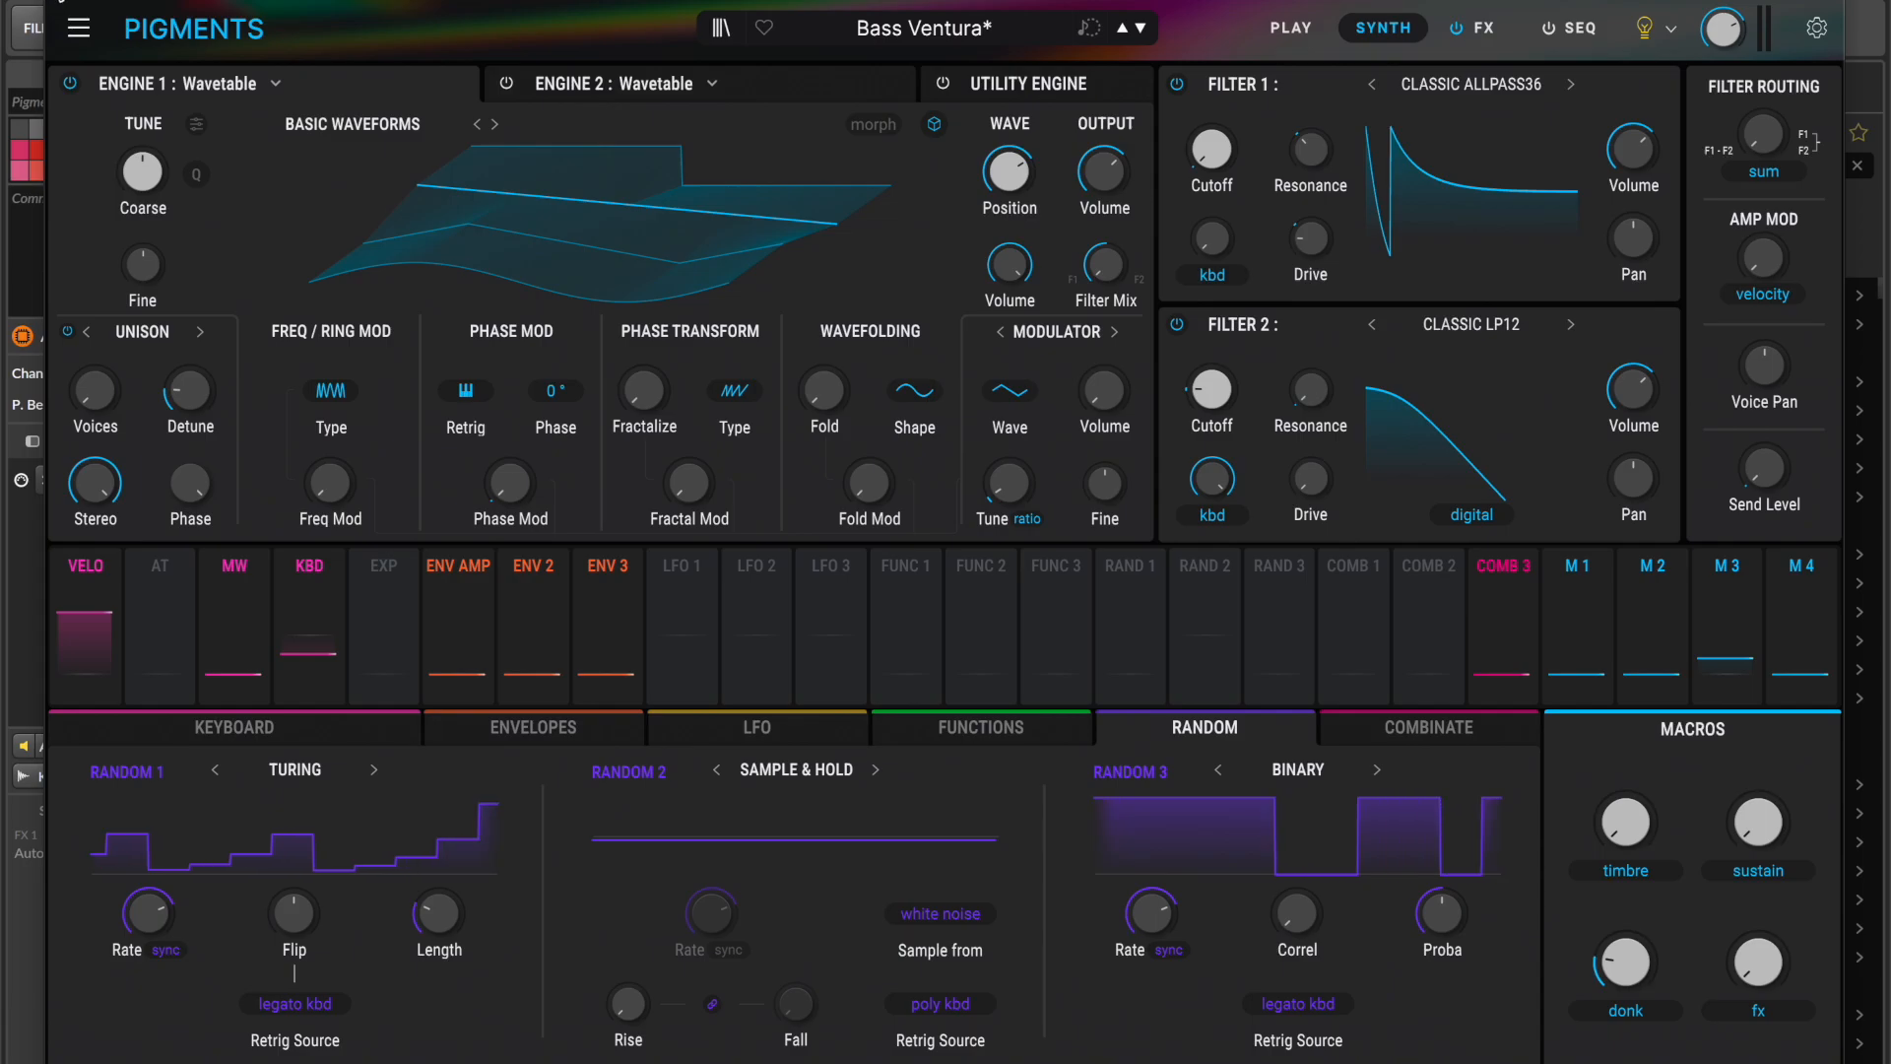
left_click(57, 2)
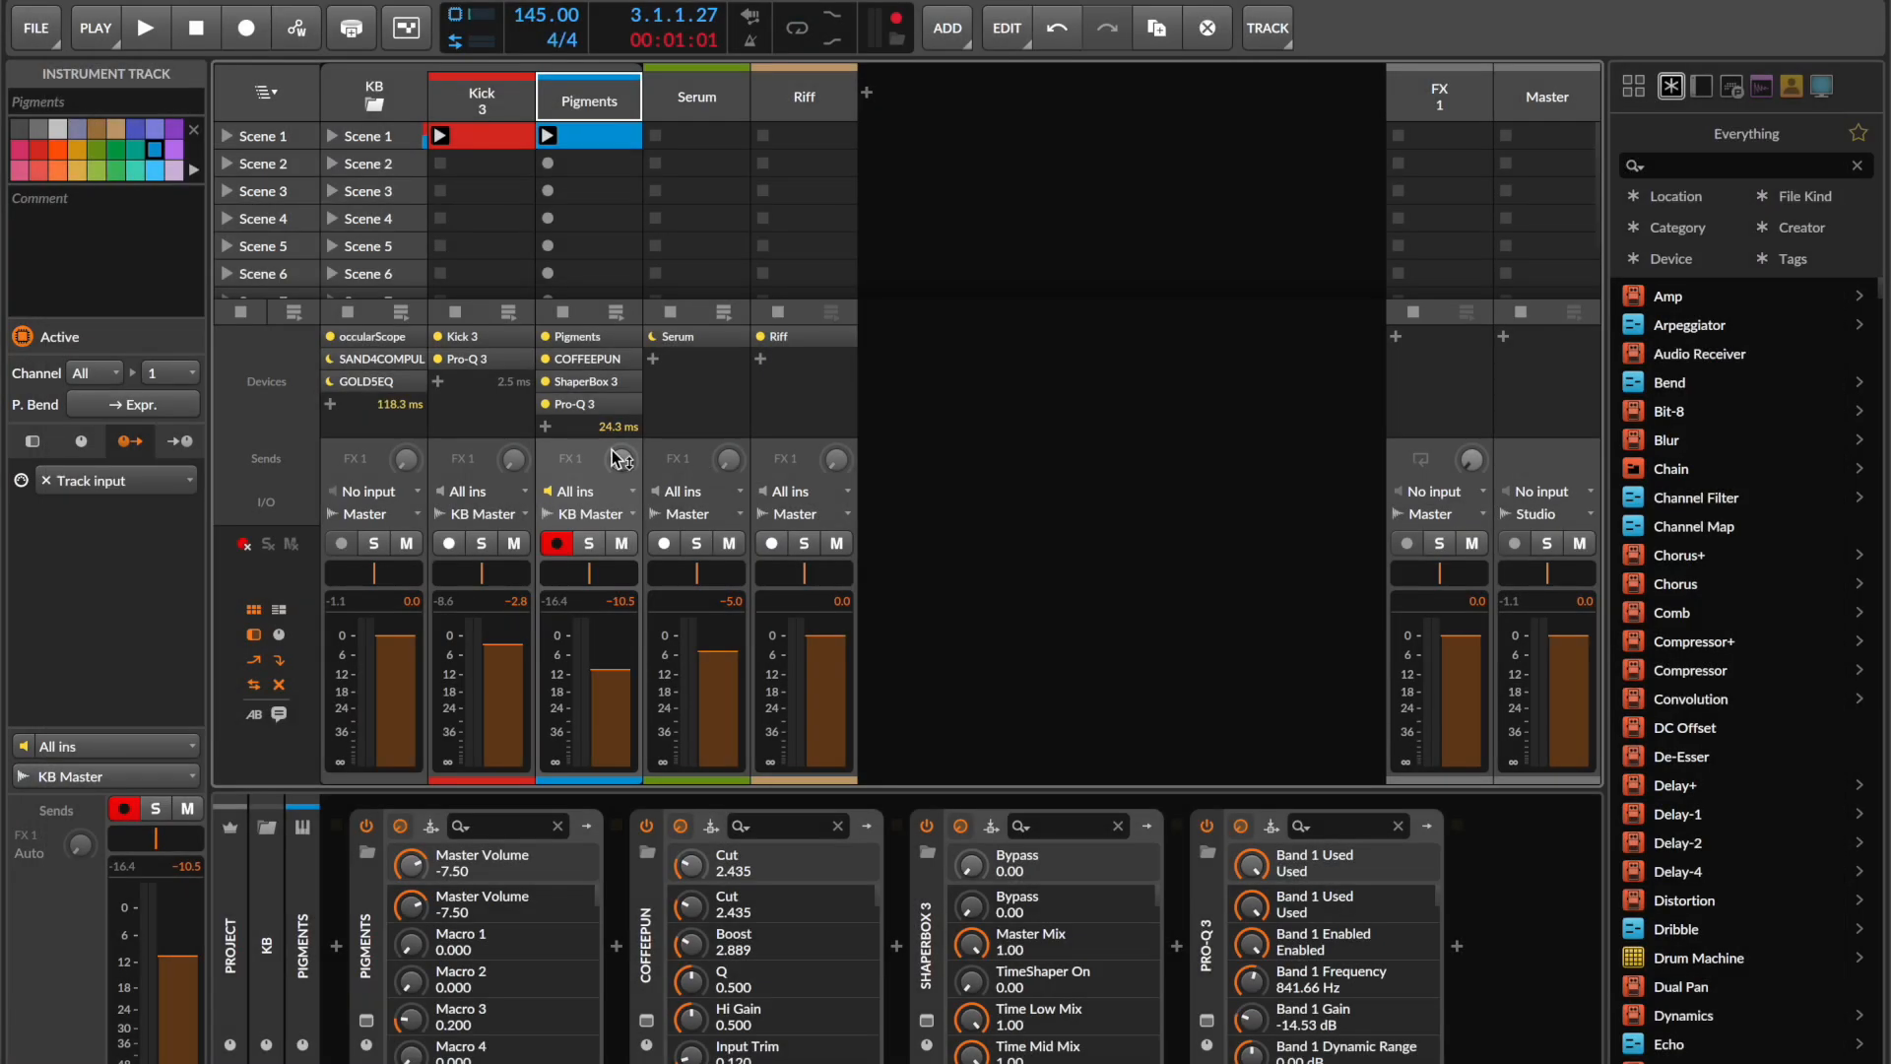
- Inspect the Kick 3 plugin and its NOBOT_no-fun_fadr3 preset, and close the plugin window
left_click(481, 110)
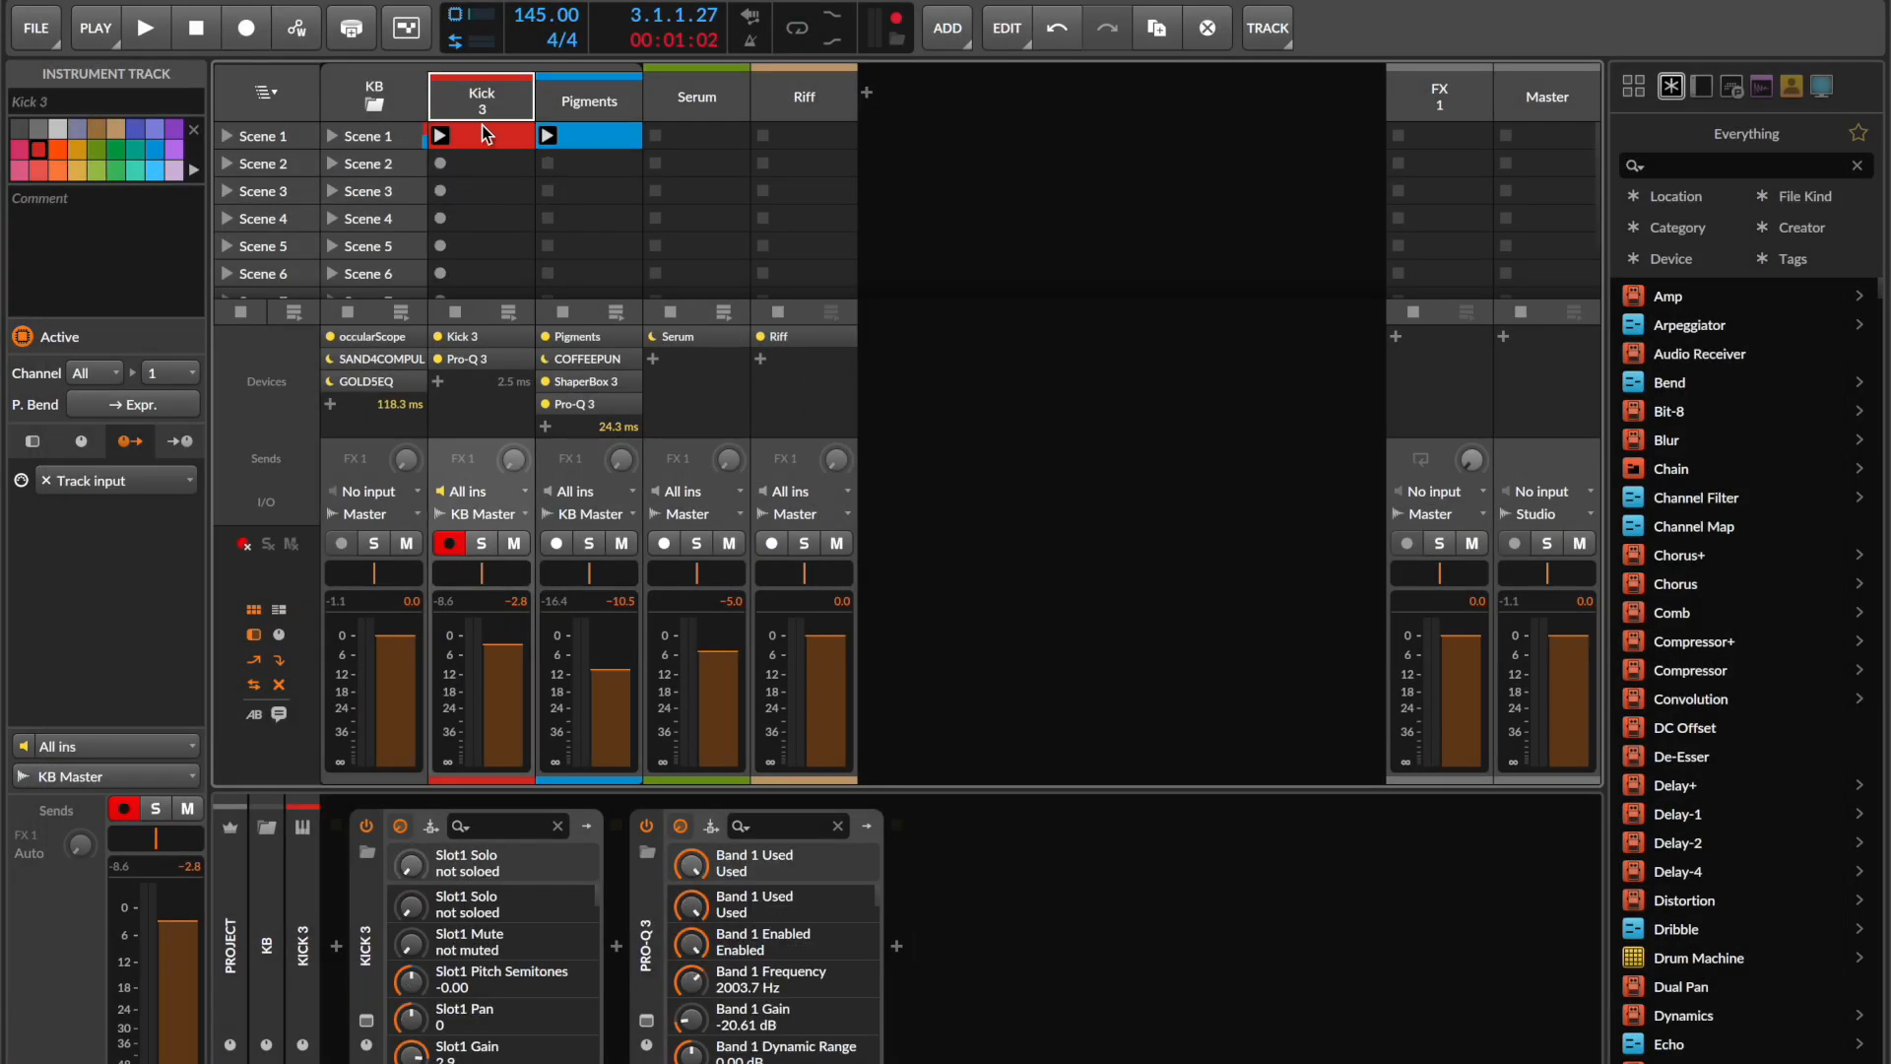
left_click(365, 1021)
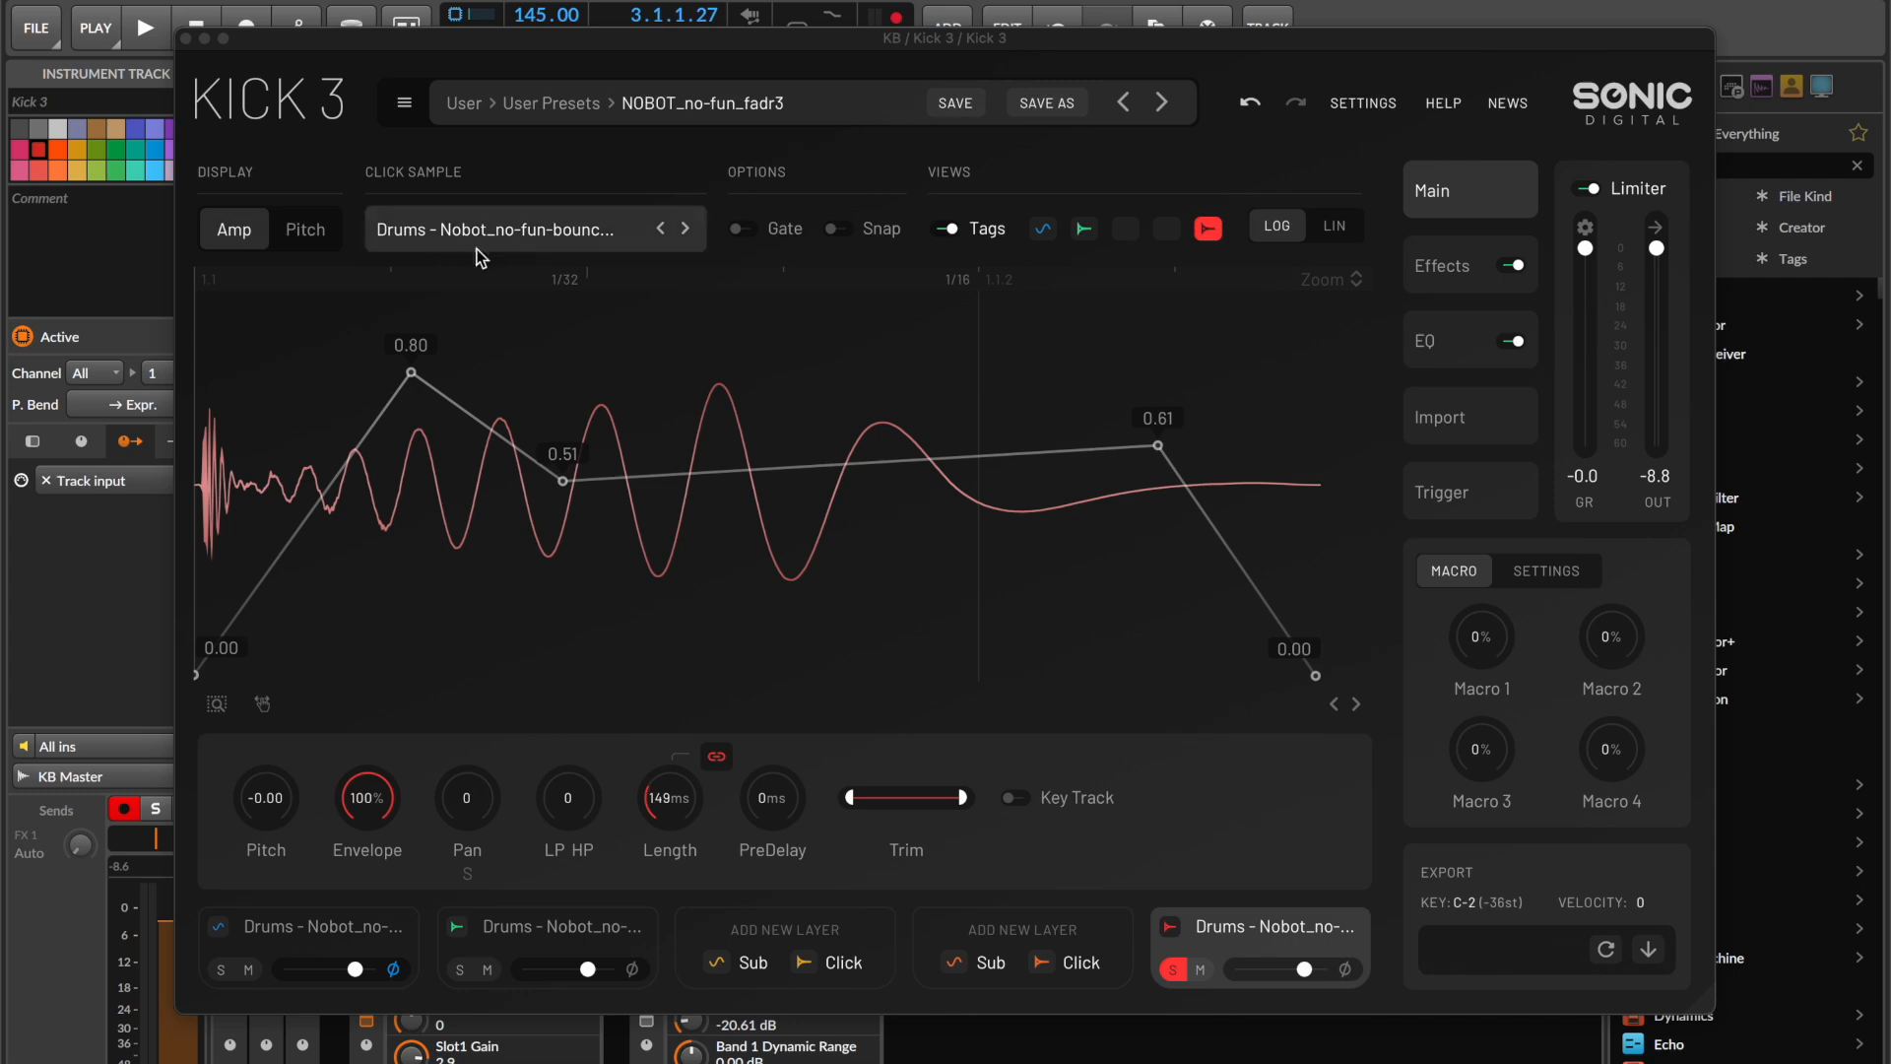
left_click(185, 39)
- Play the kick and bass loop again briefly, and stop playback
key("space")
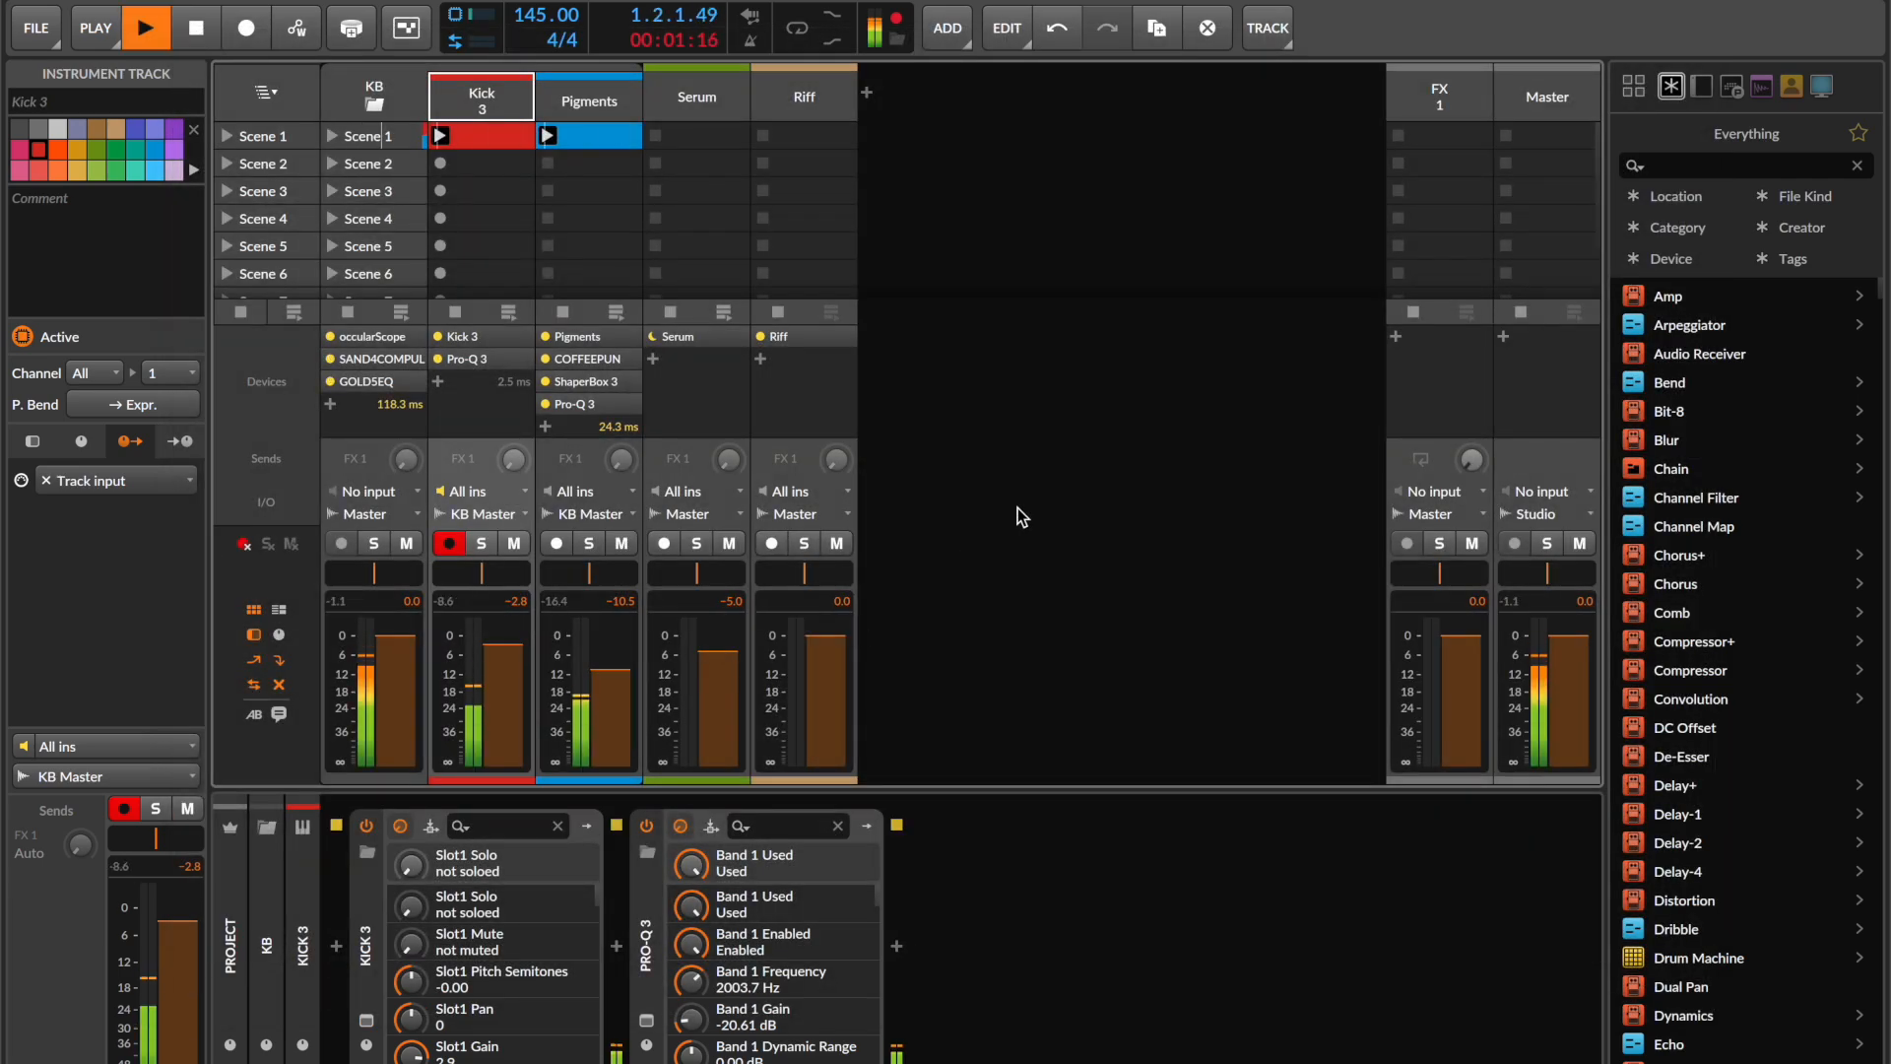
key("space")
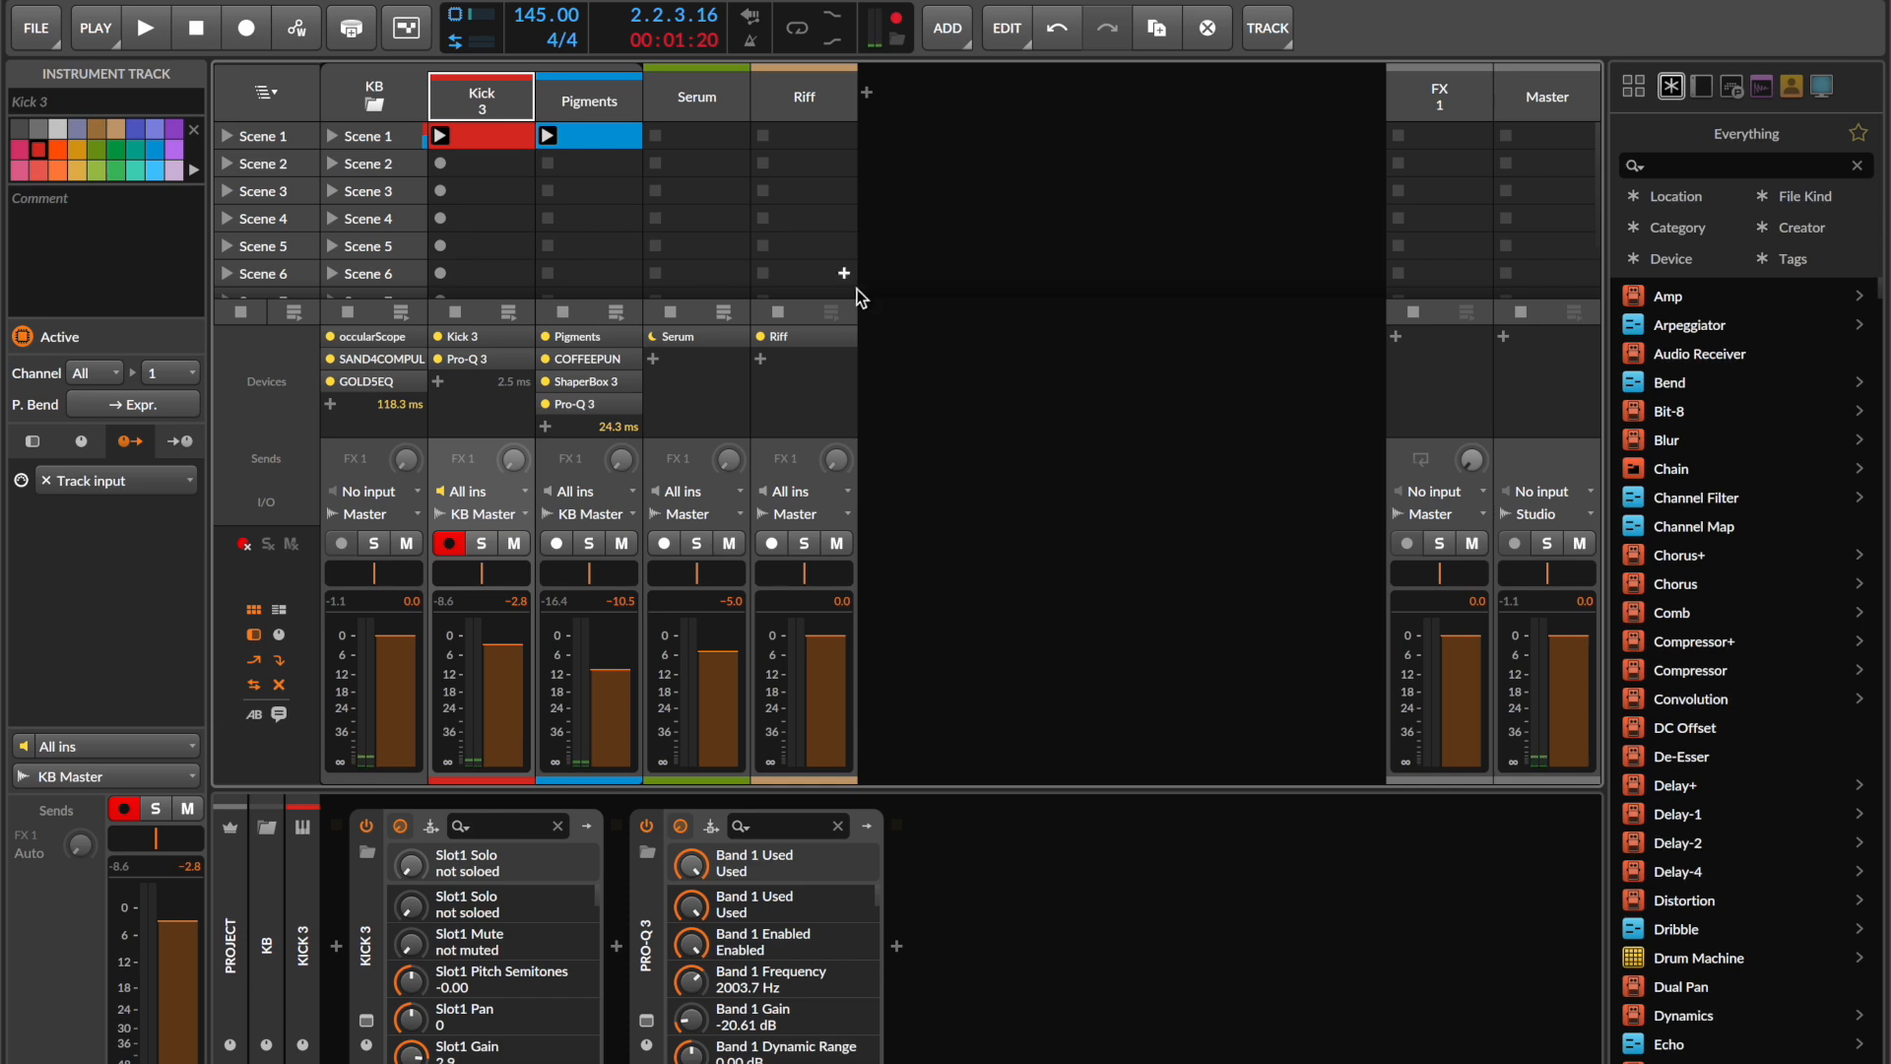
left_click(995, 302)
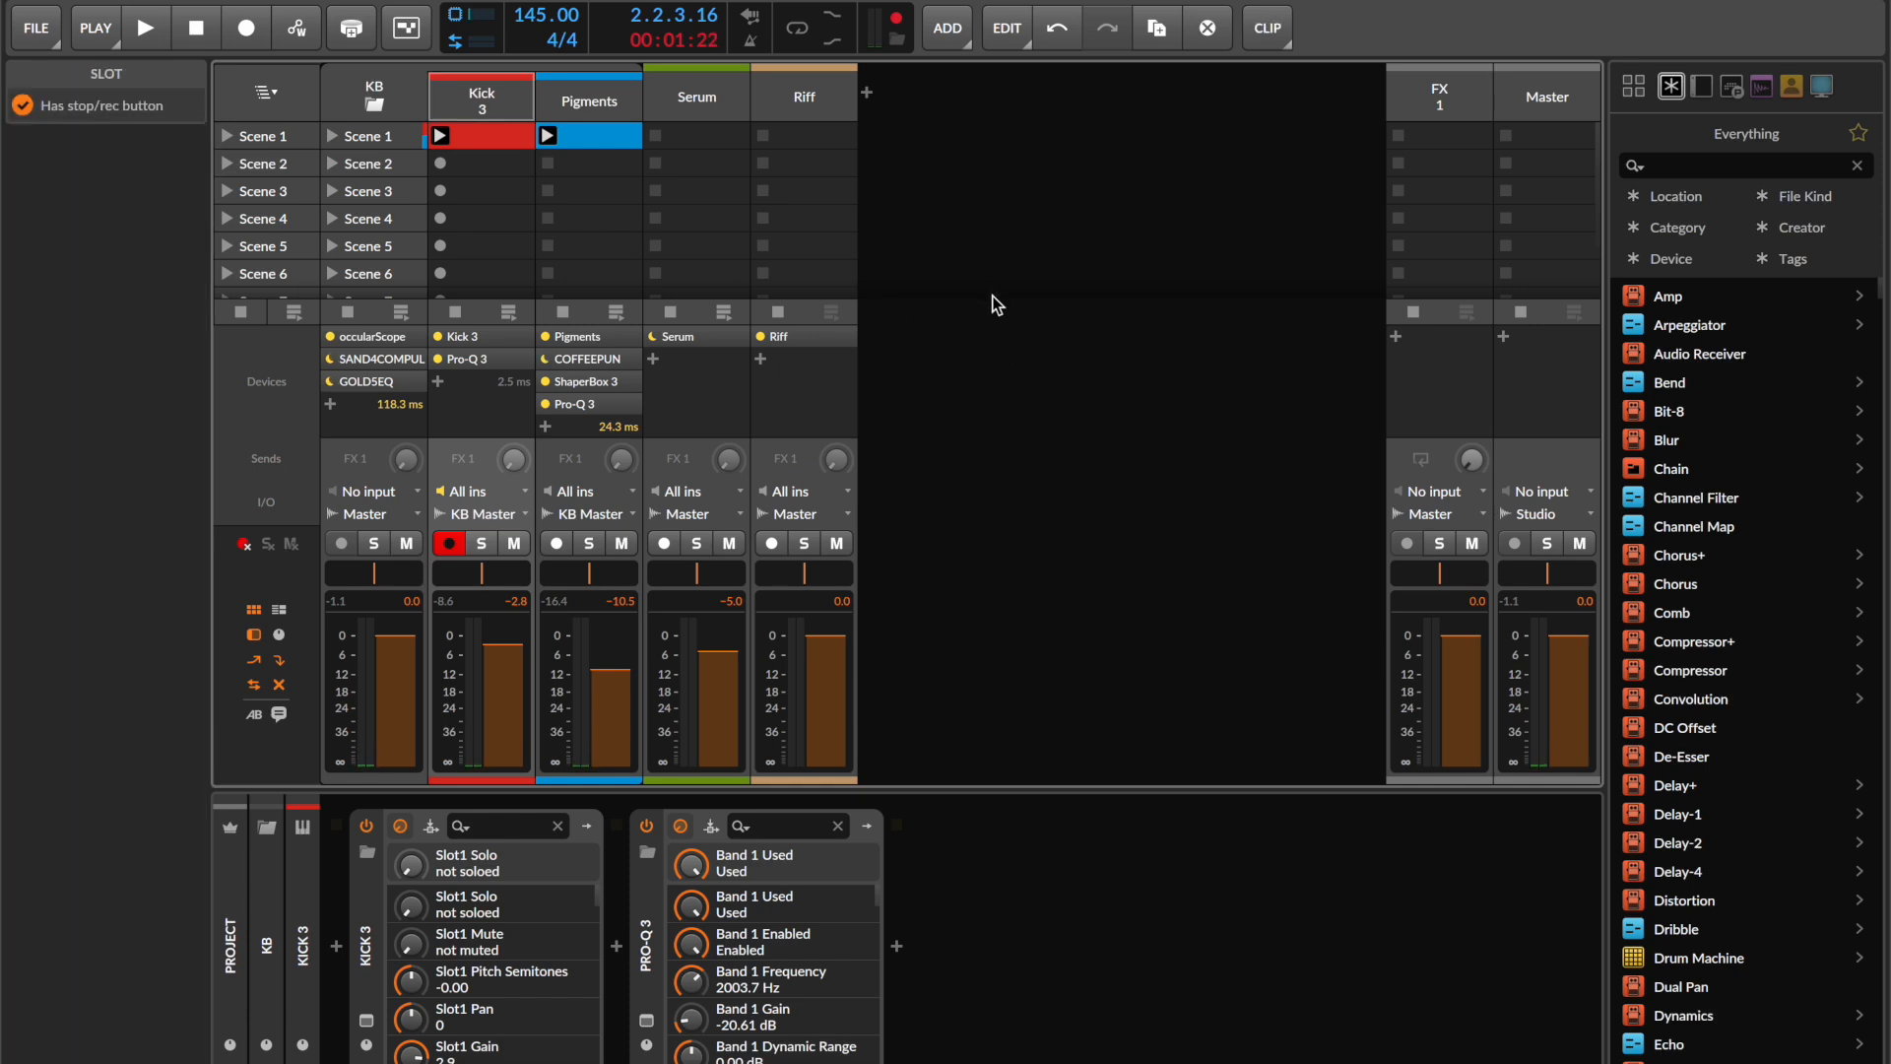
- Open Serum on its track, audition the FM-Math4-expo3_2nd_osc patch, and close the plugin window
left_click(705, 106)
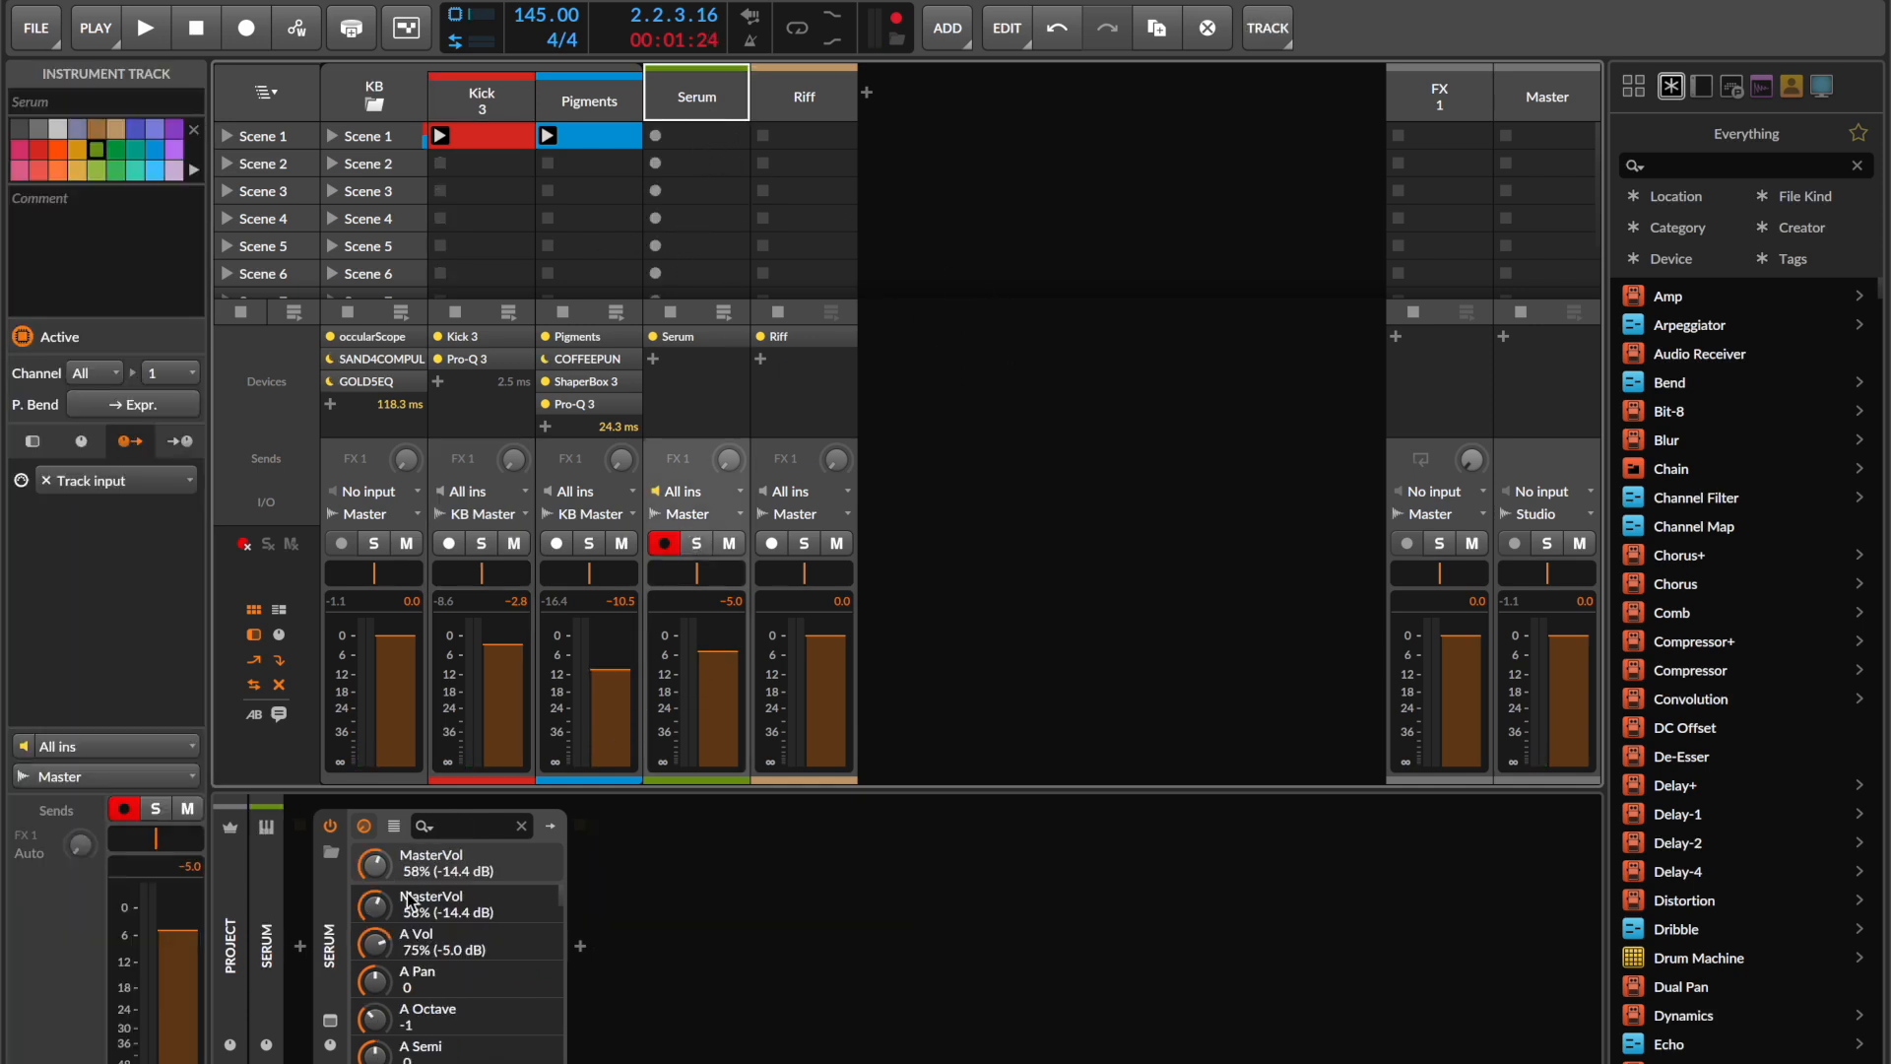
left_click(331, 1022)
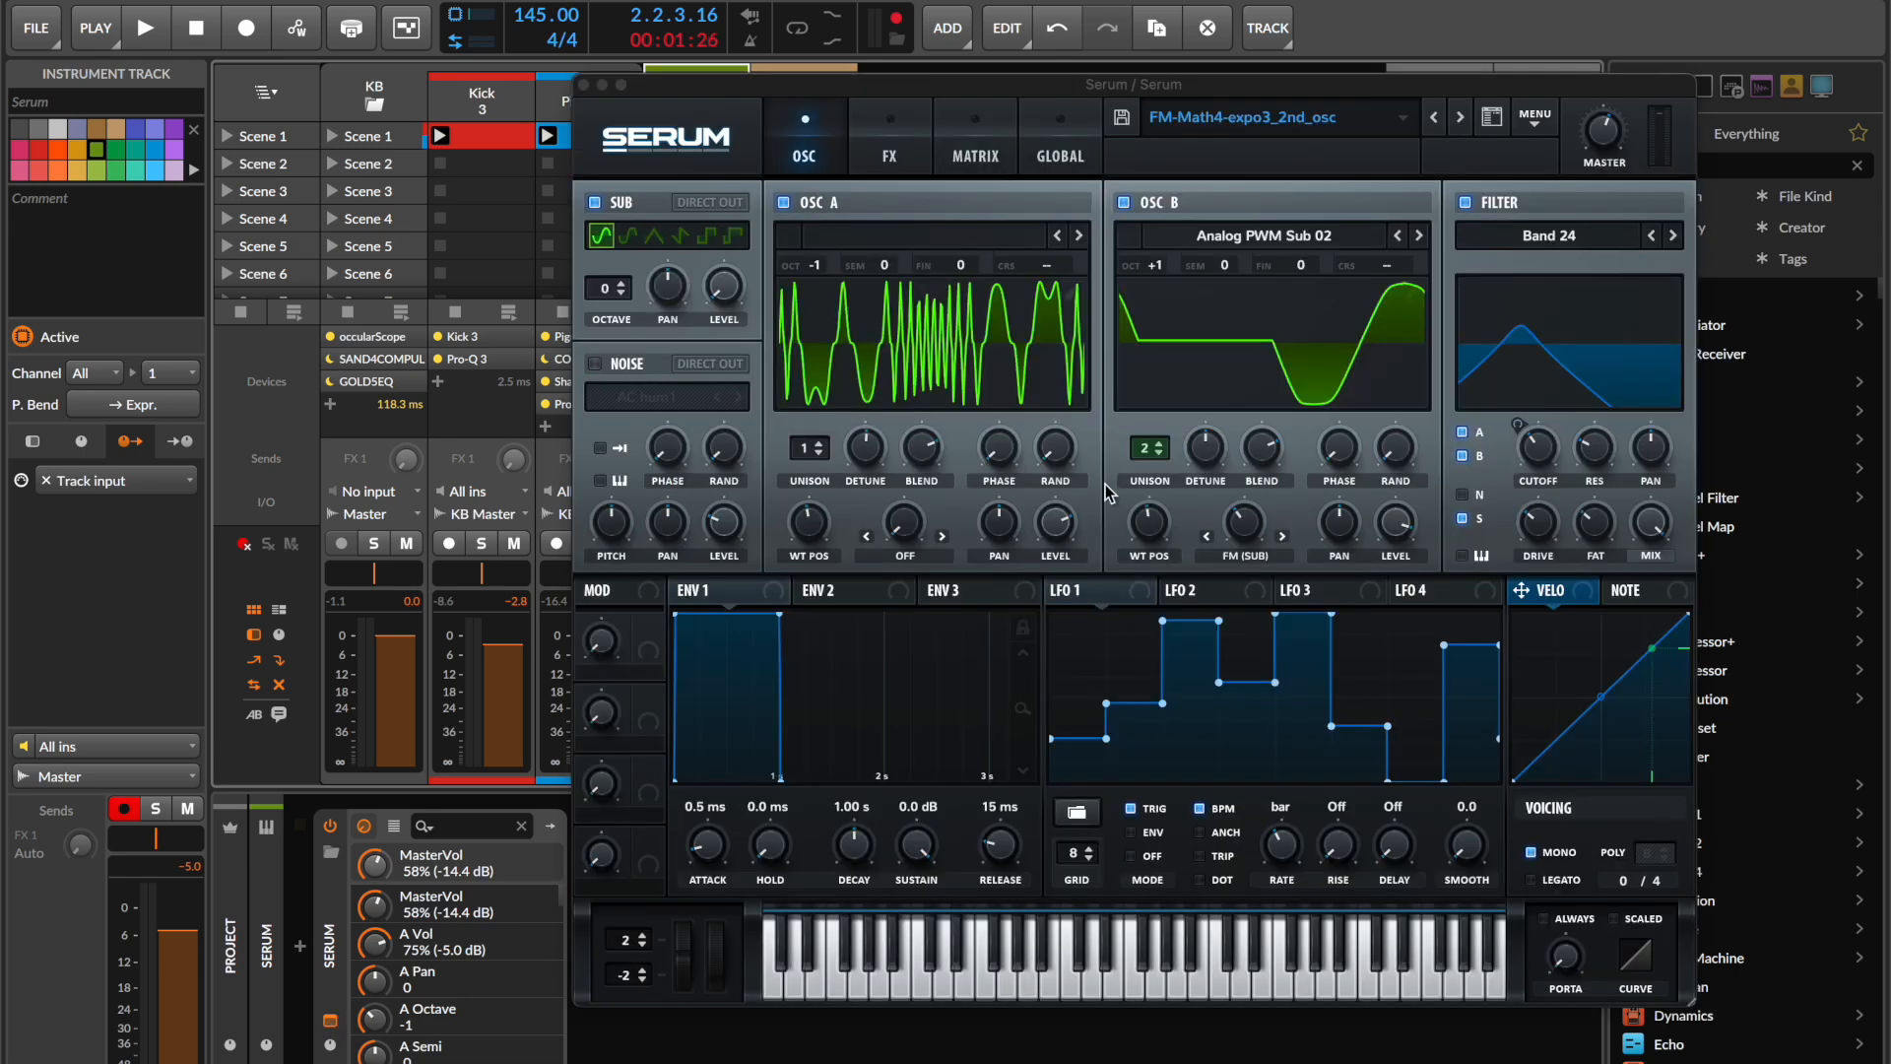
left_click_drag(1265, 95, 1113, 75)
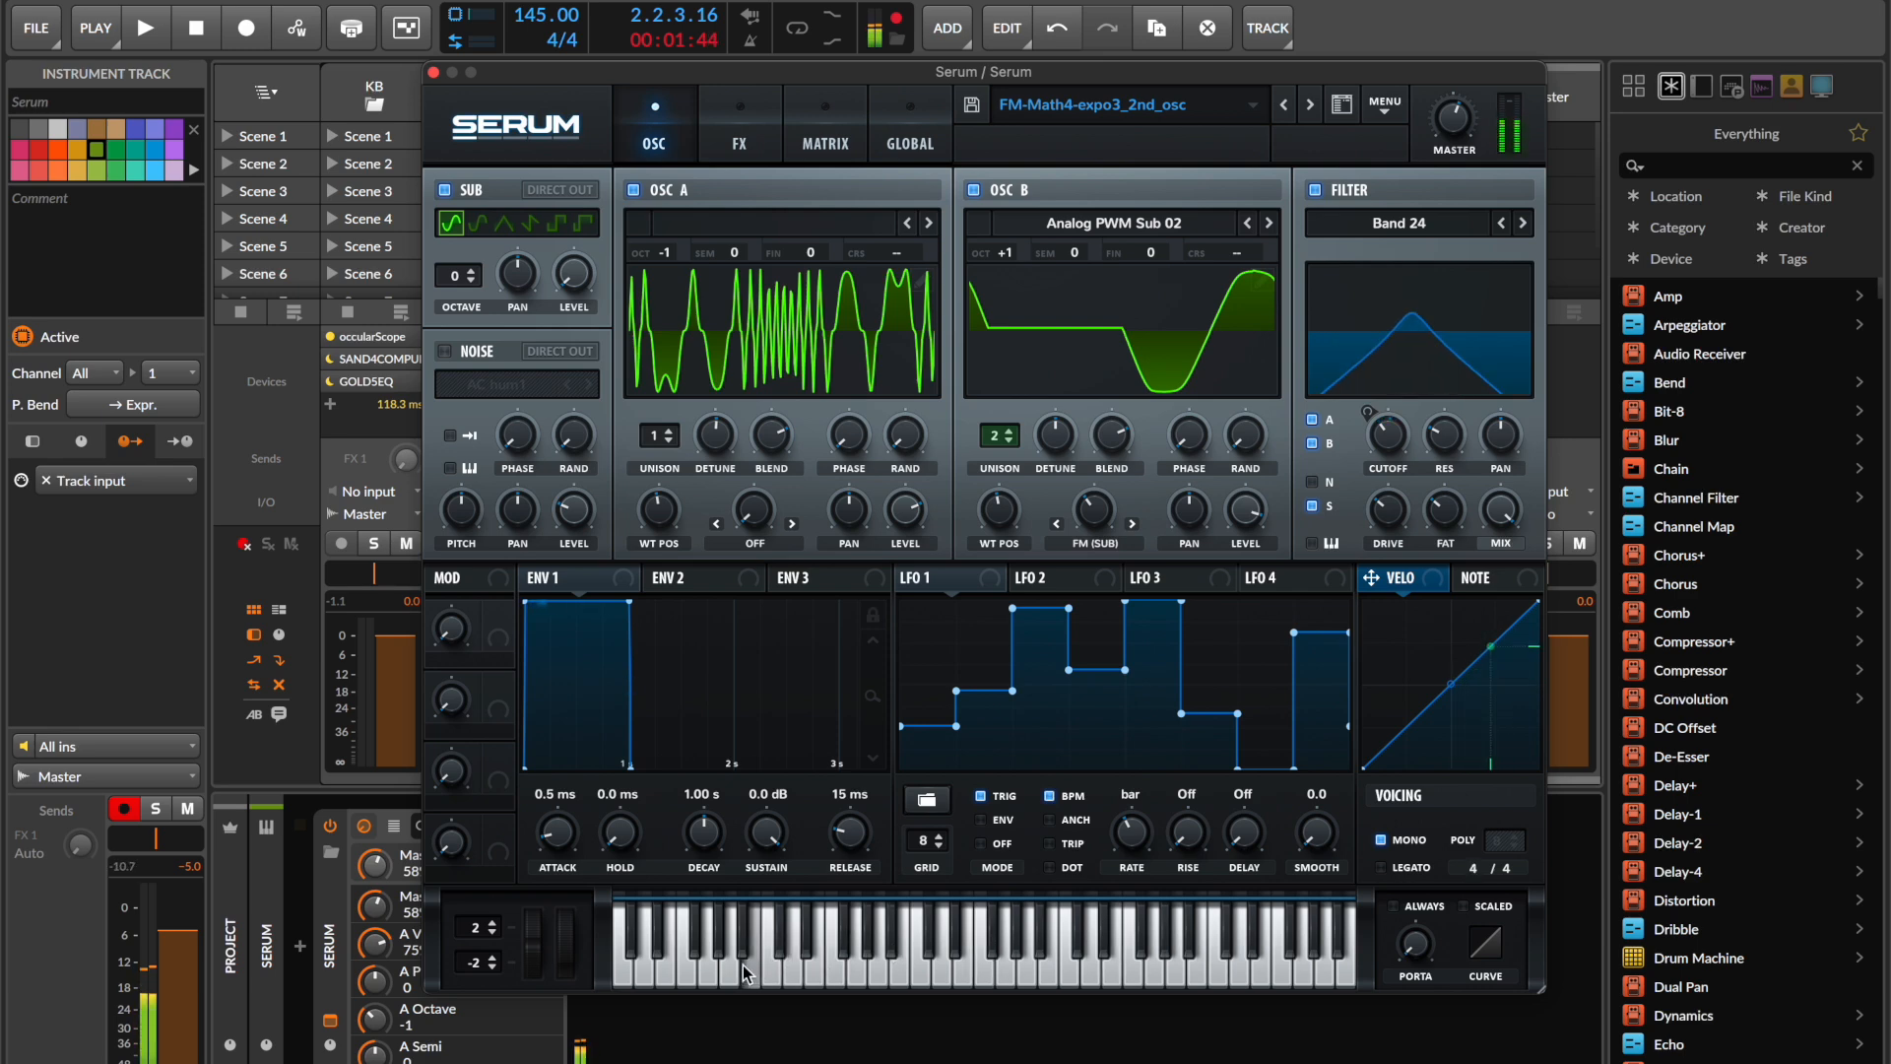
left_click(433, 72)
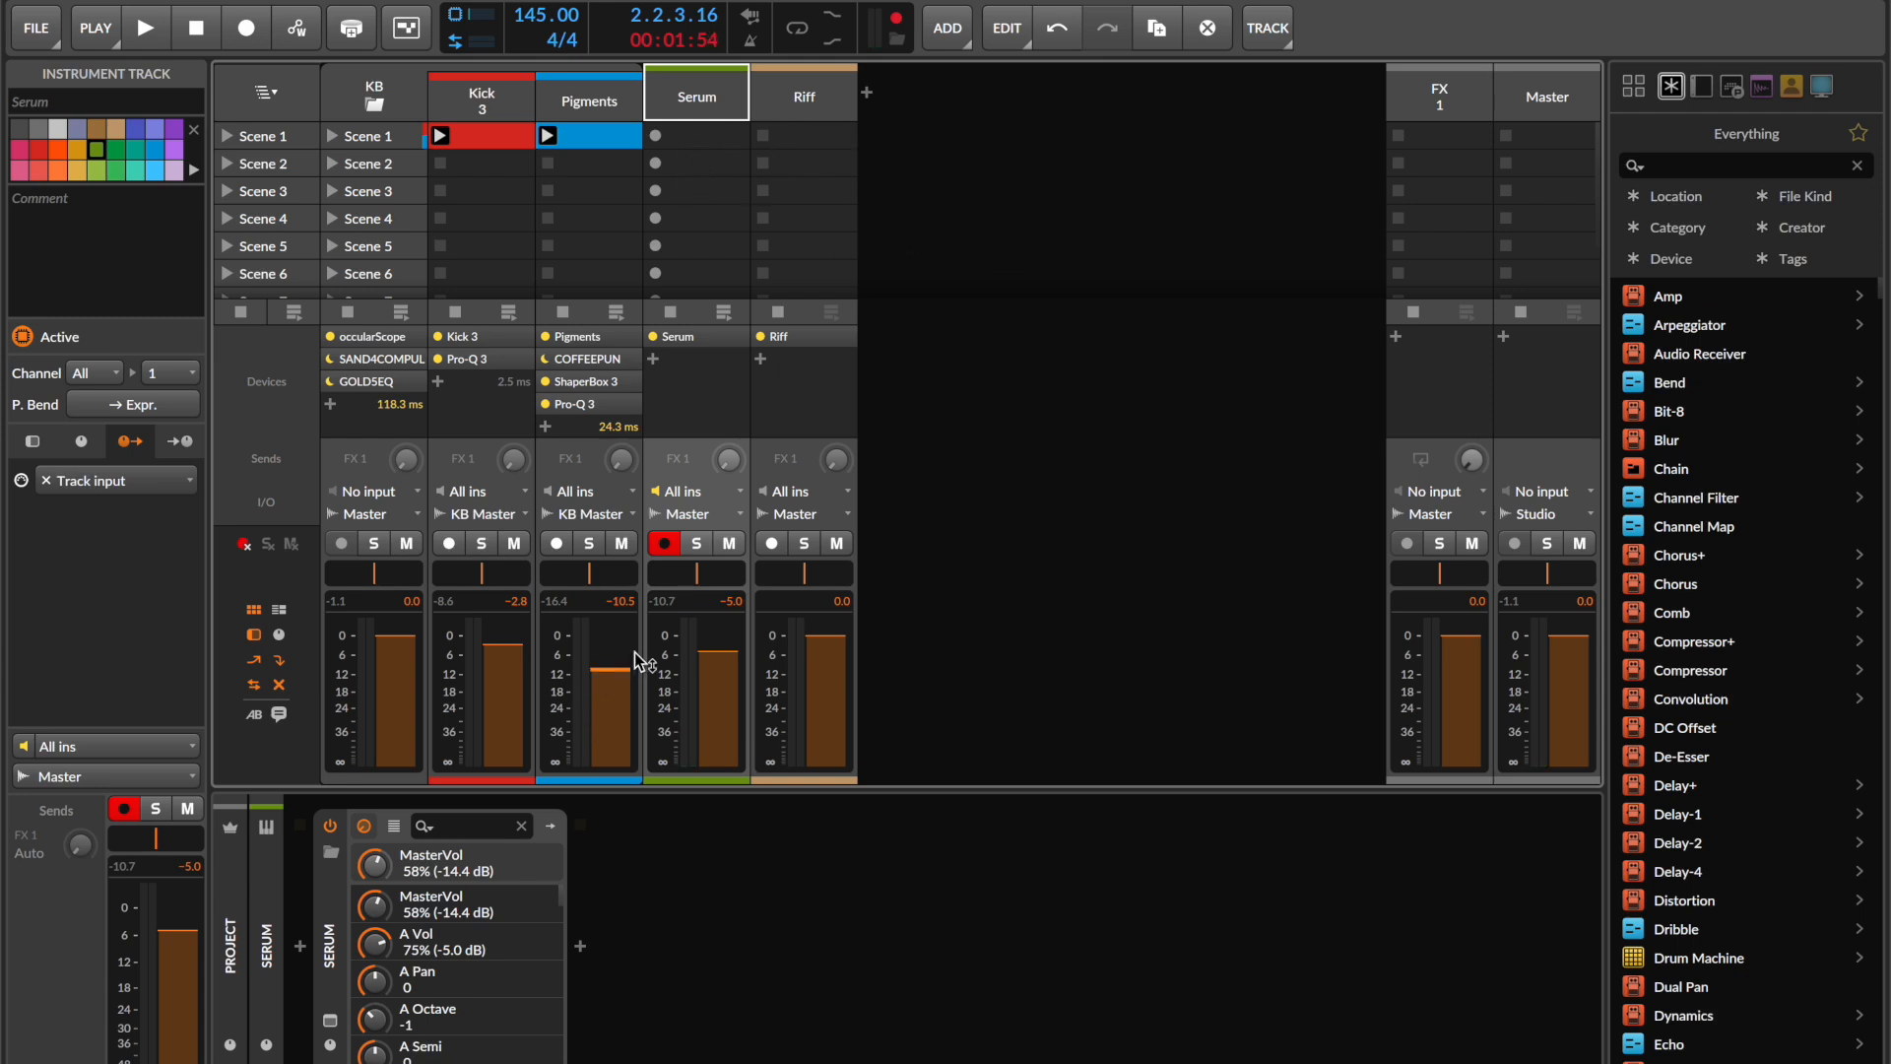
- Show the Riff plugin window on the Riff track briefly and close it
left_click(804, 104)
left_click(331, 1022)
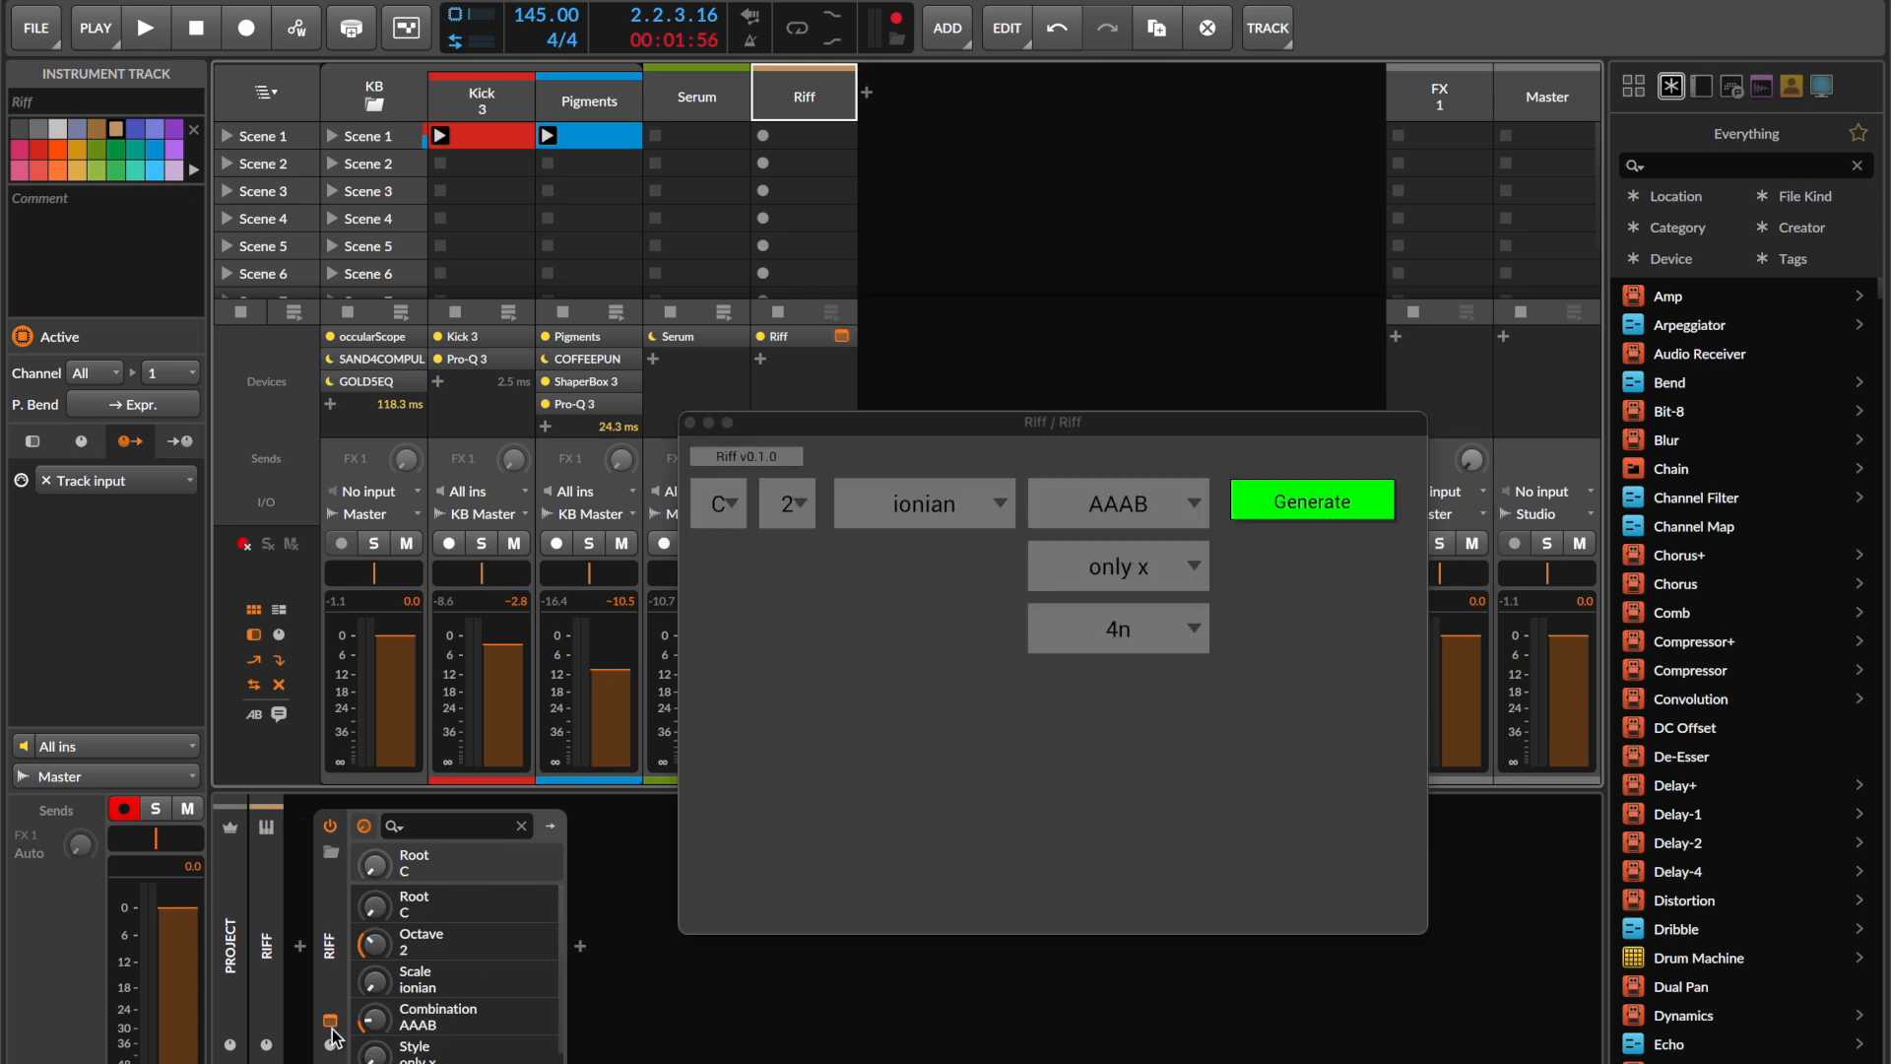
left_click(331, 1025)
- Create an empty clip in Scene 1 of the Serum track and open it for note editing around C0 to C1
left_click(682, 107)
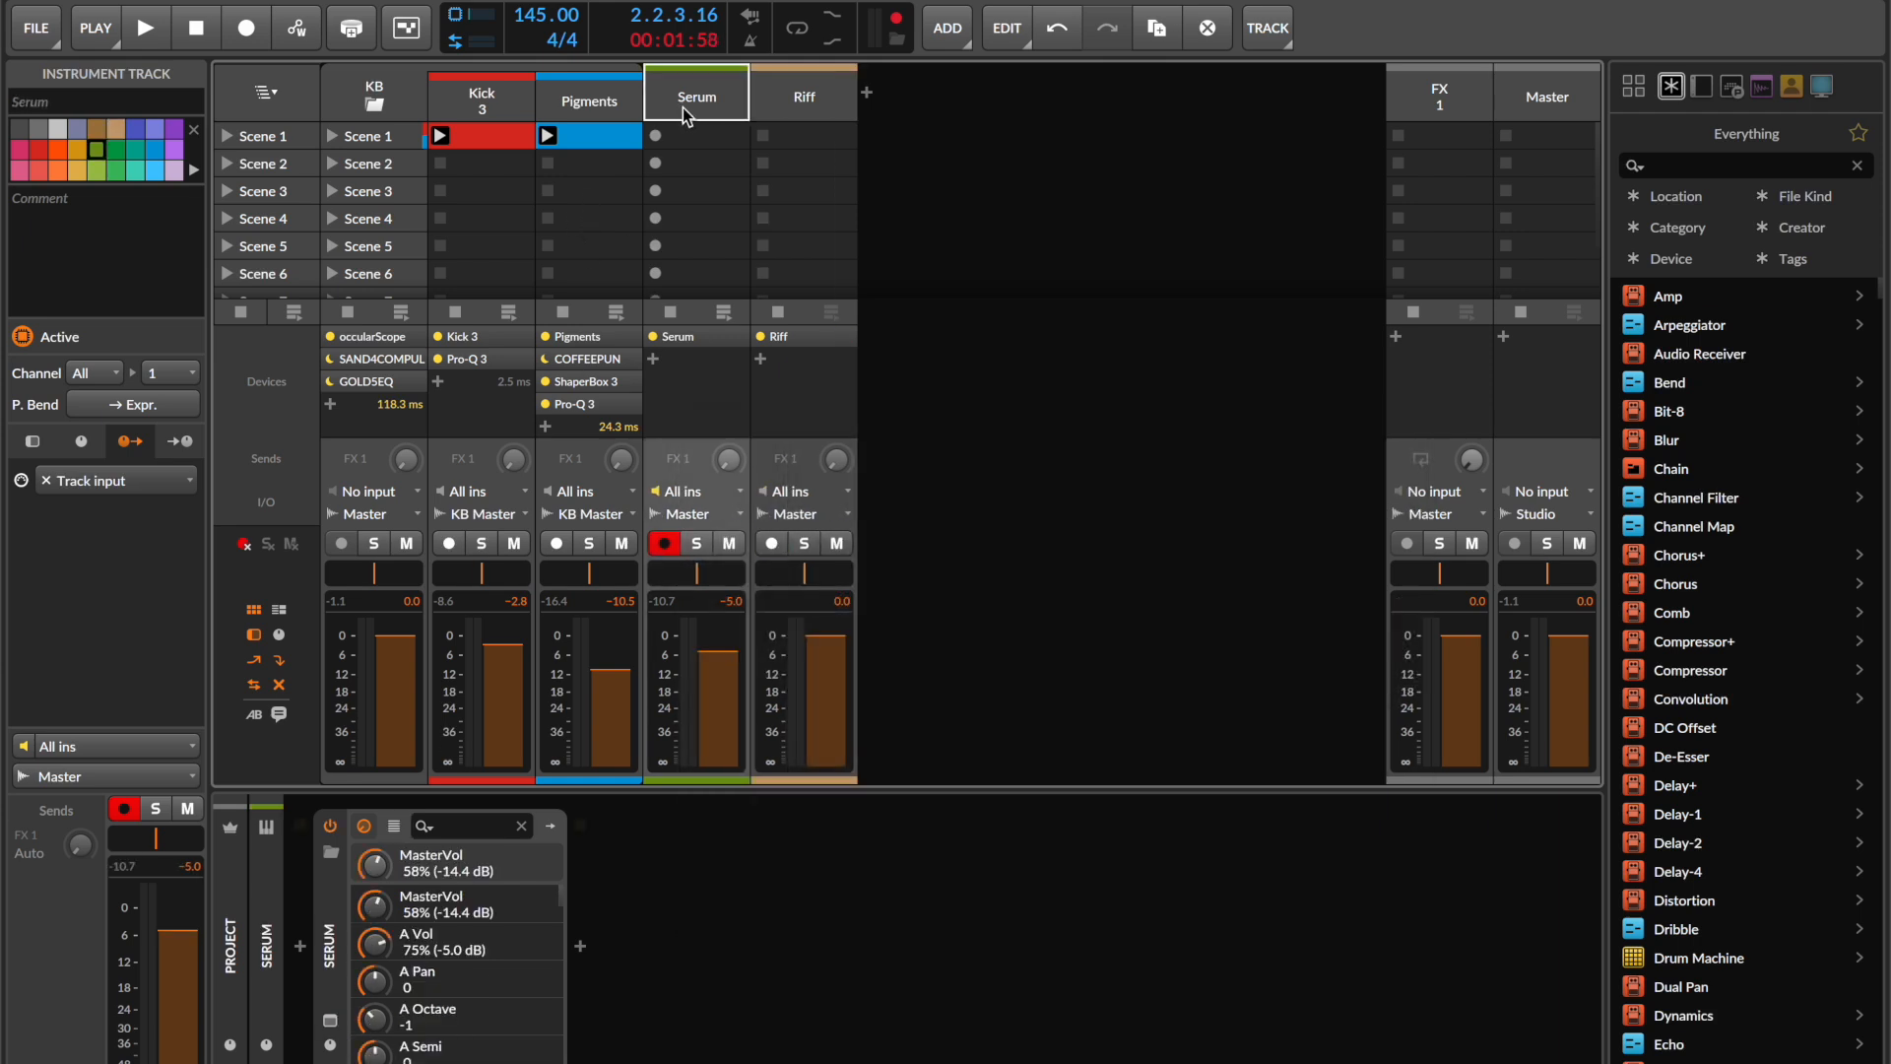
double_click(697, 144)
double_click(697, 144)
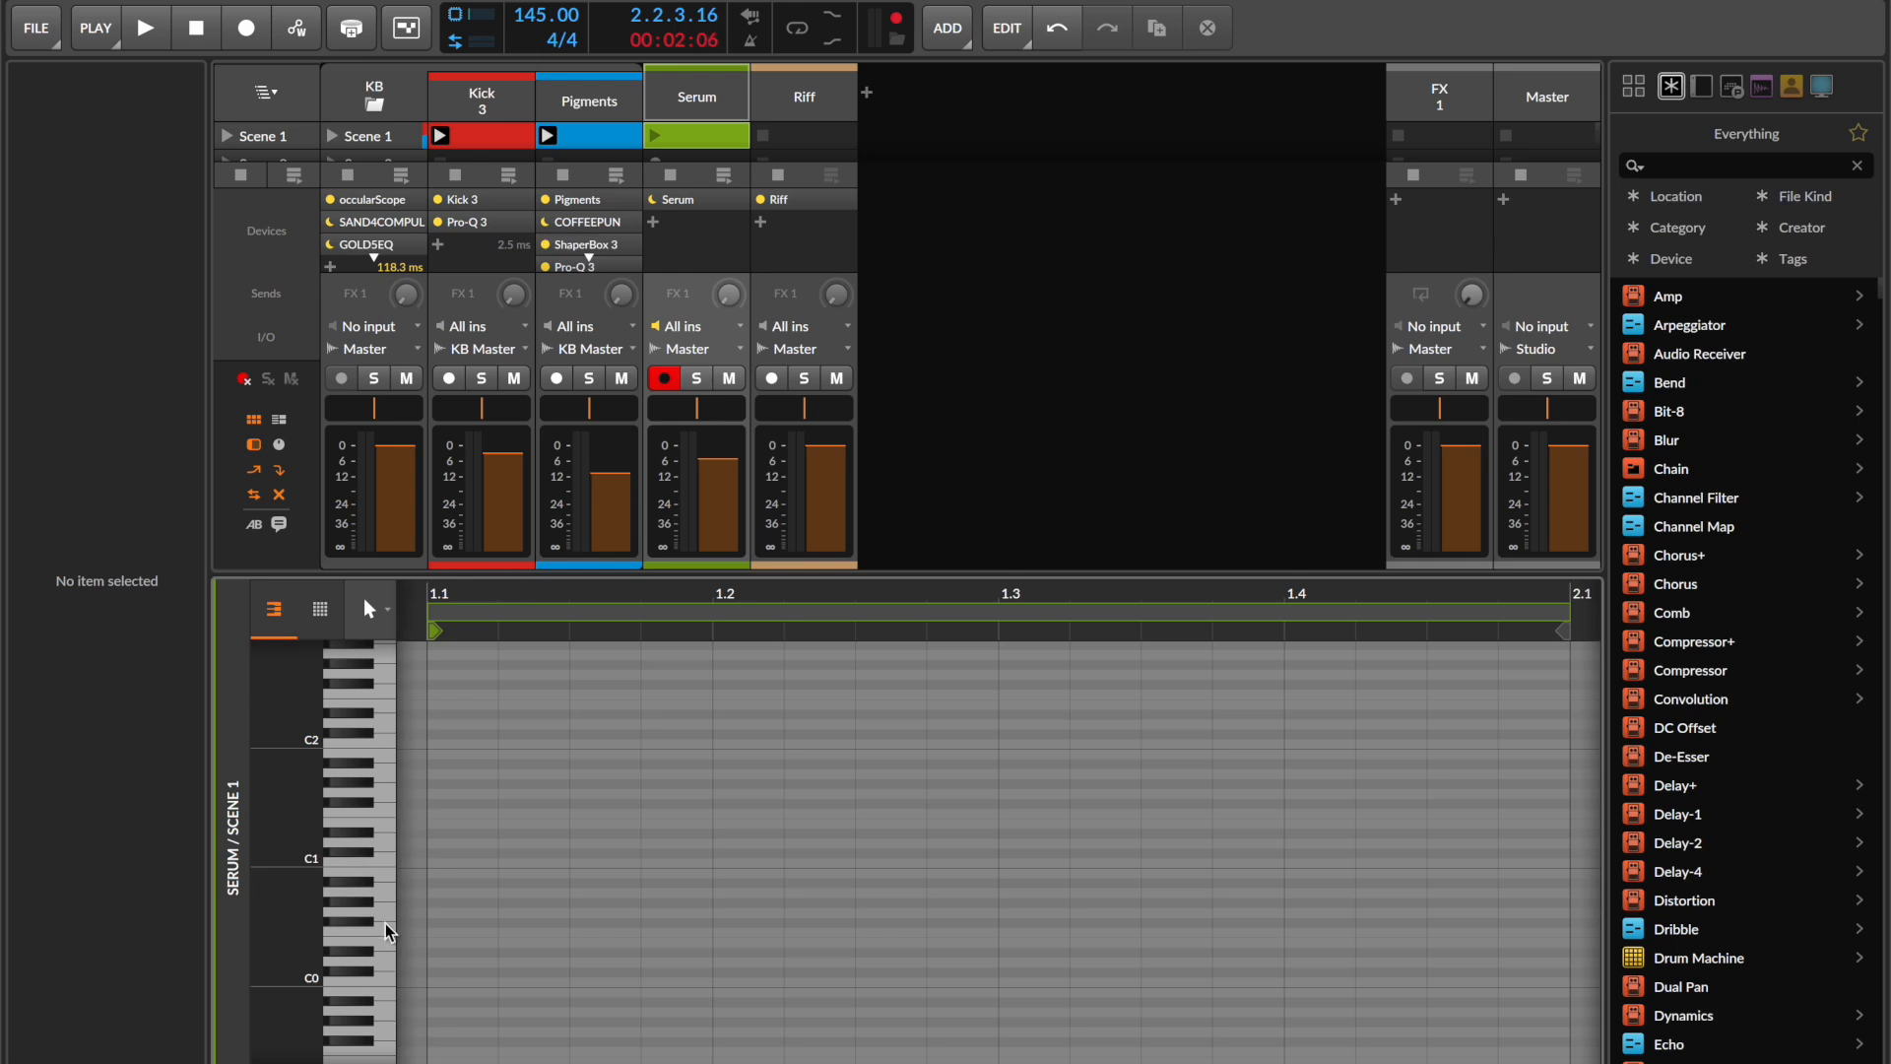
scroll(367, 936, "down", 1)
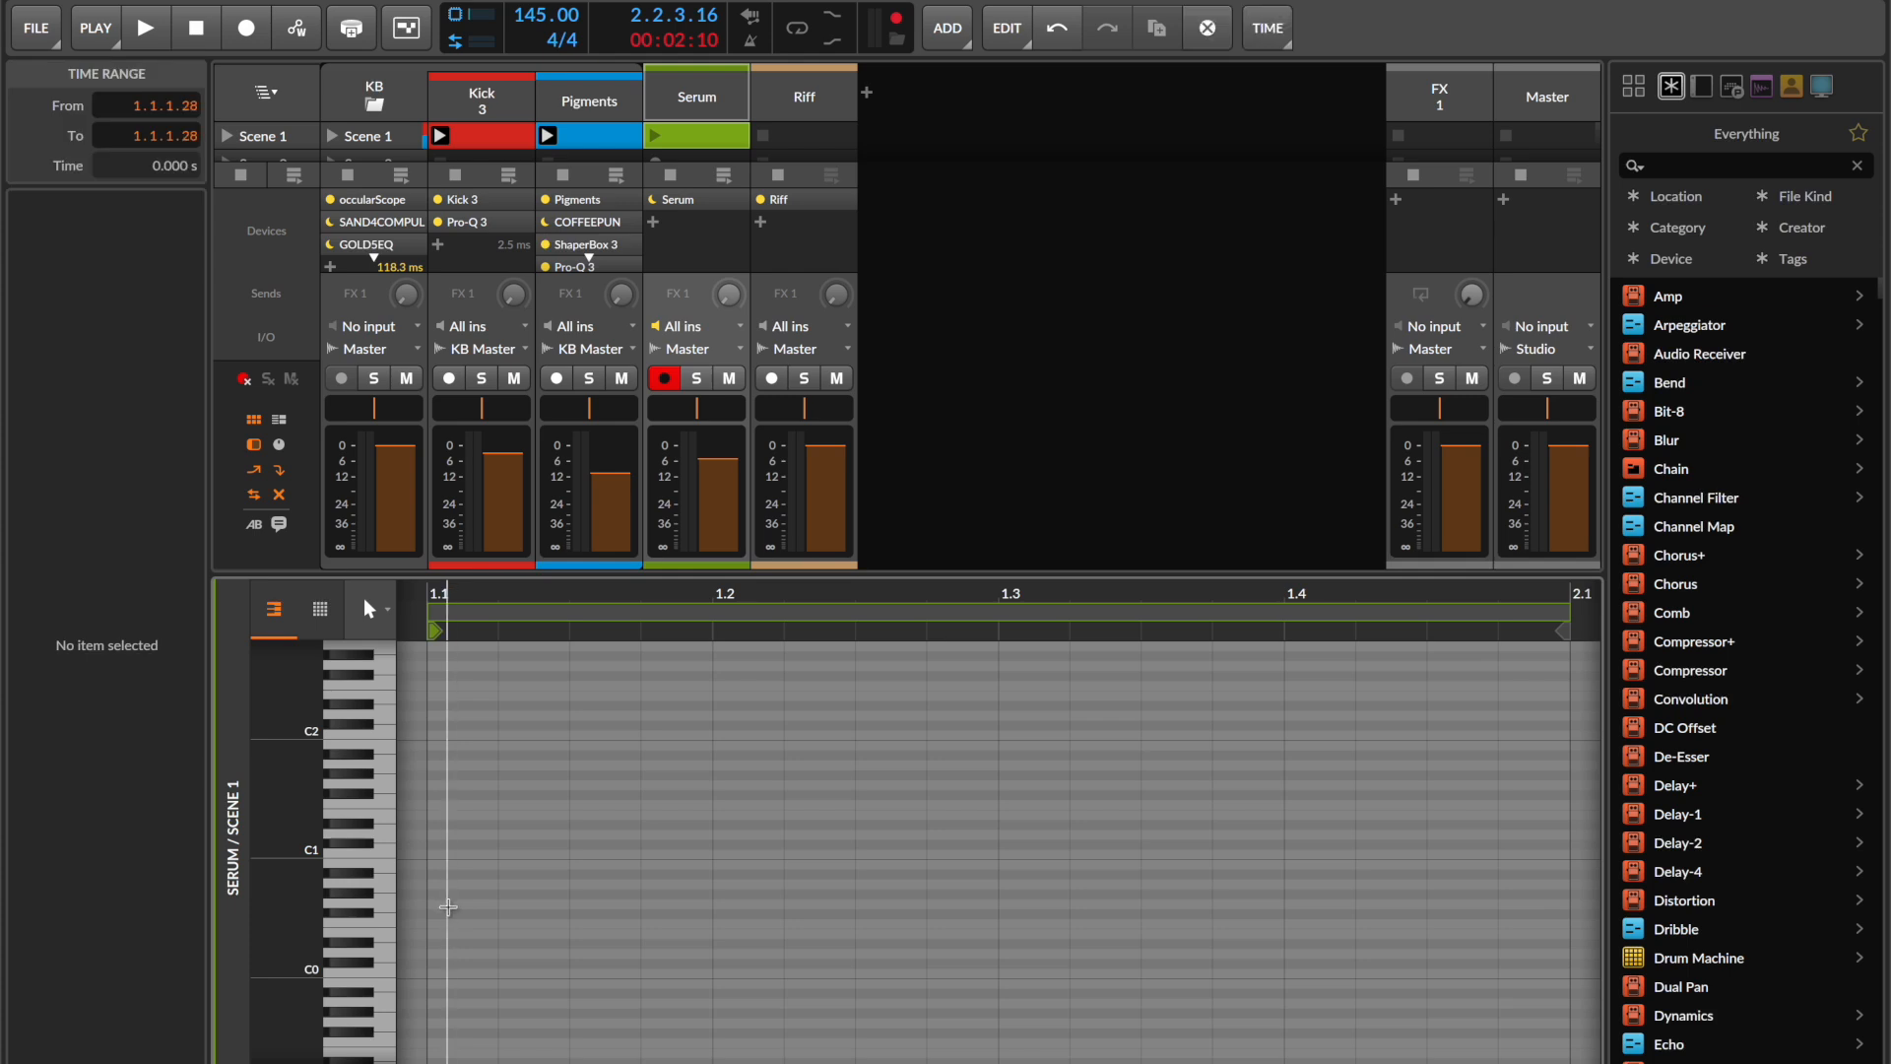
- Draw four G0 notes in the Serum clip: eighth notes at 1.1 and 1.3, sixteenth notes at 1.1.4 and 1.2.2
mouse_move(450, 904)
left_mouse_down()
mouse_move(793, 915)
mouse_move(697, 906)
mouse_move(713, 906)
left_mouse_up()
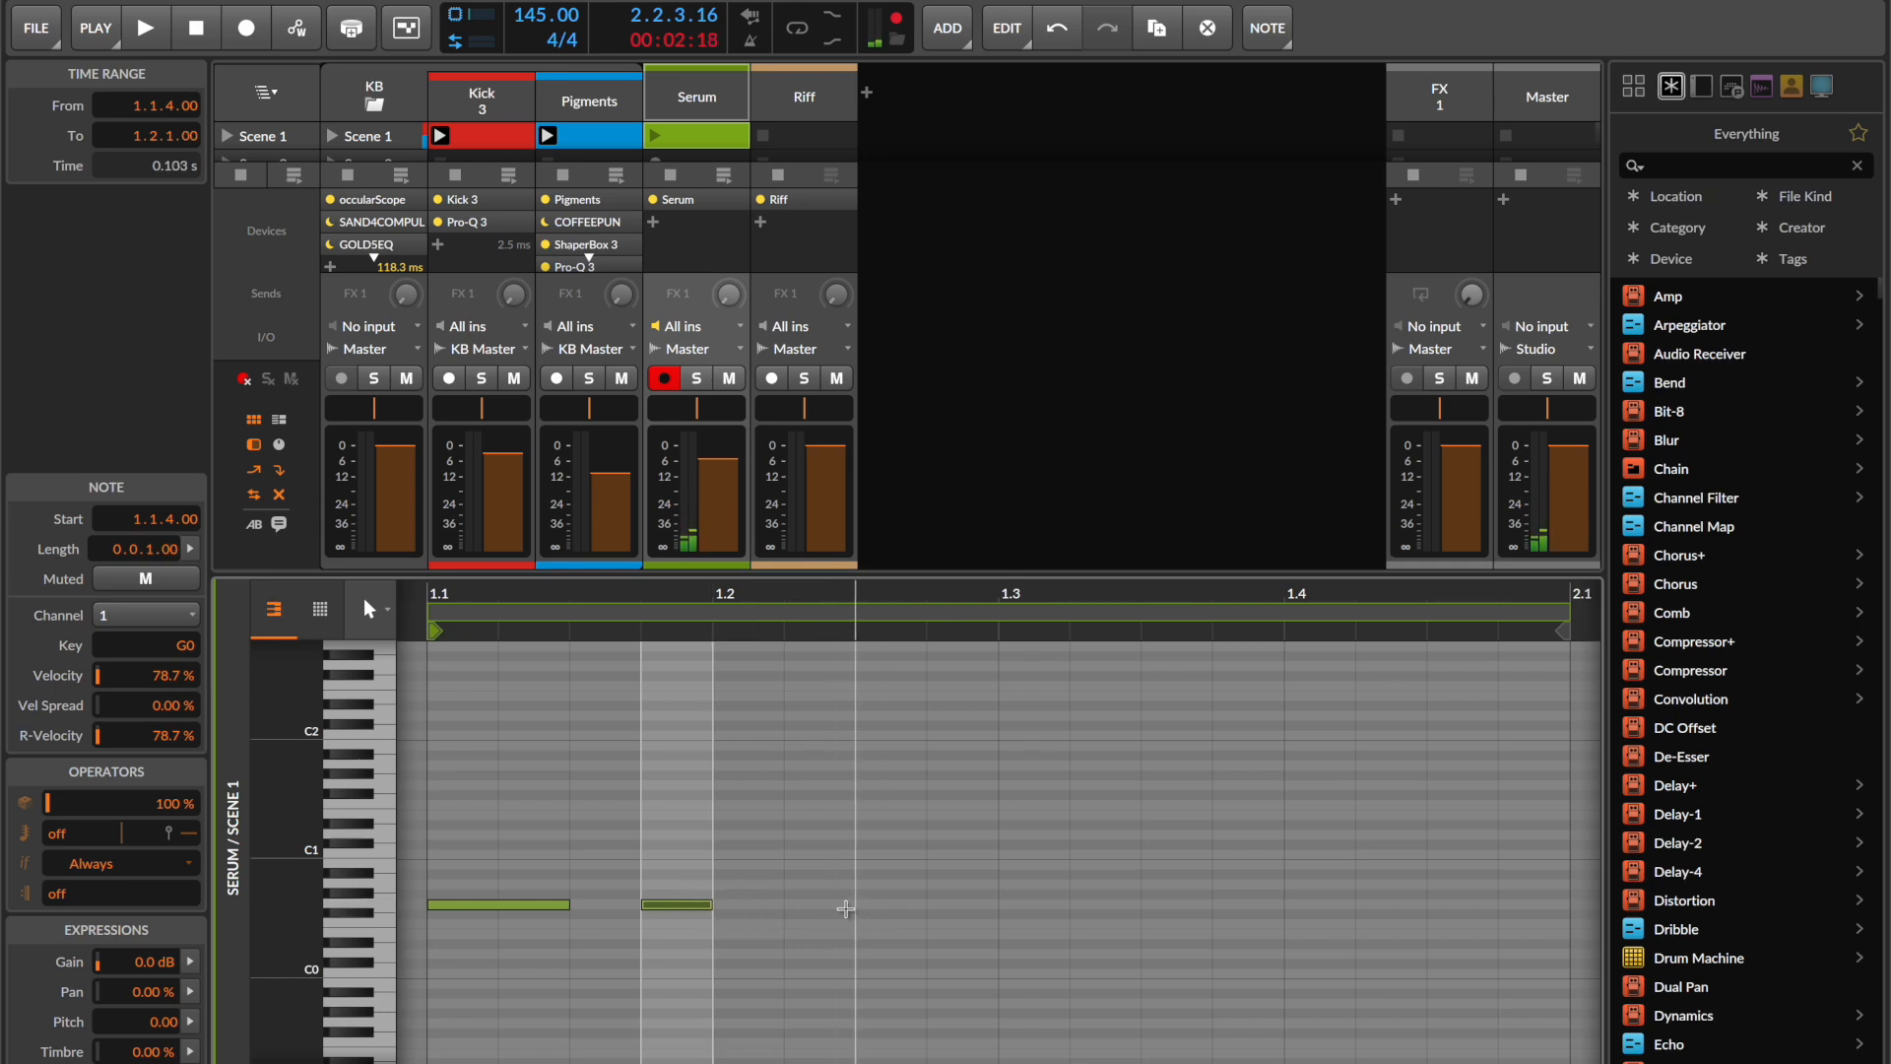
double_click(823, 906)
left_click(1027, 911)
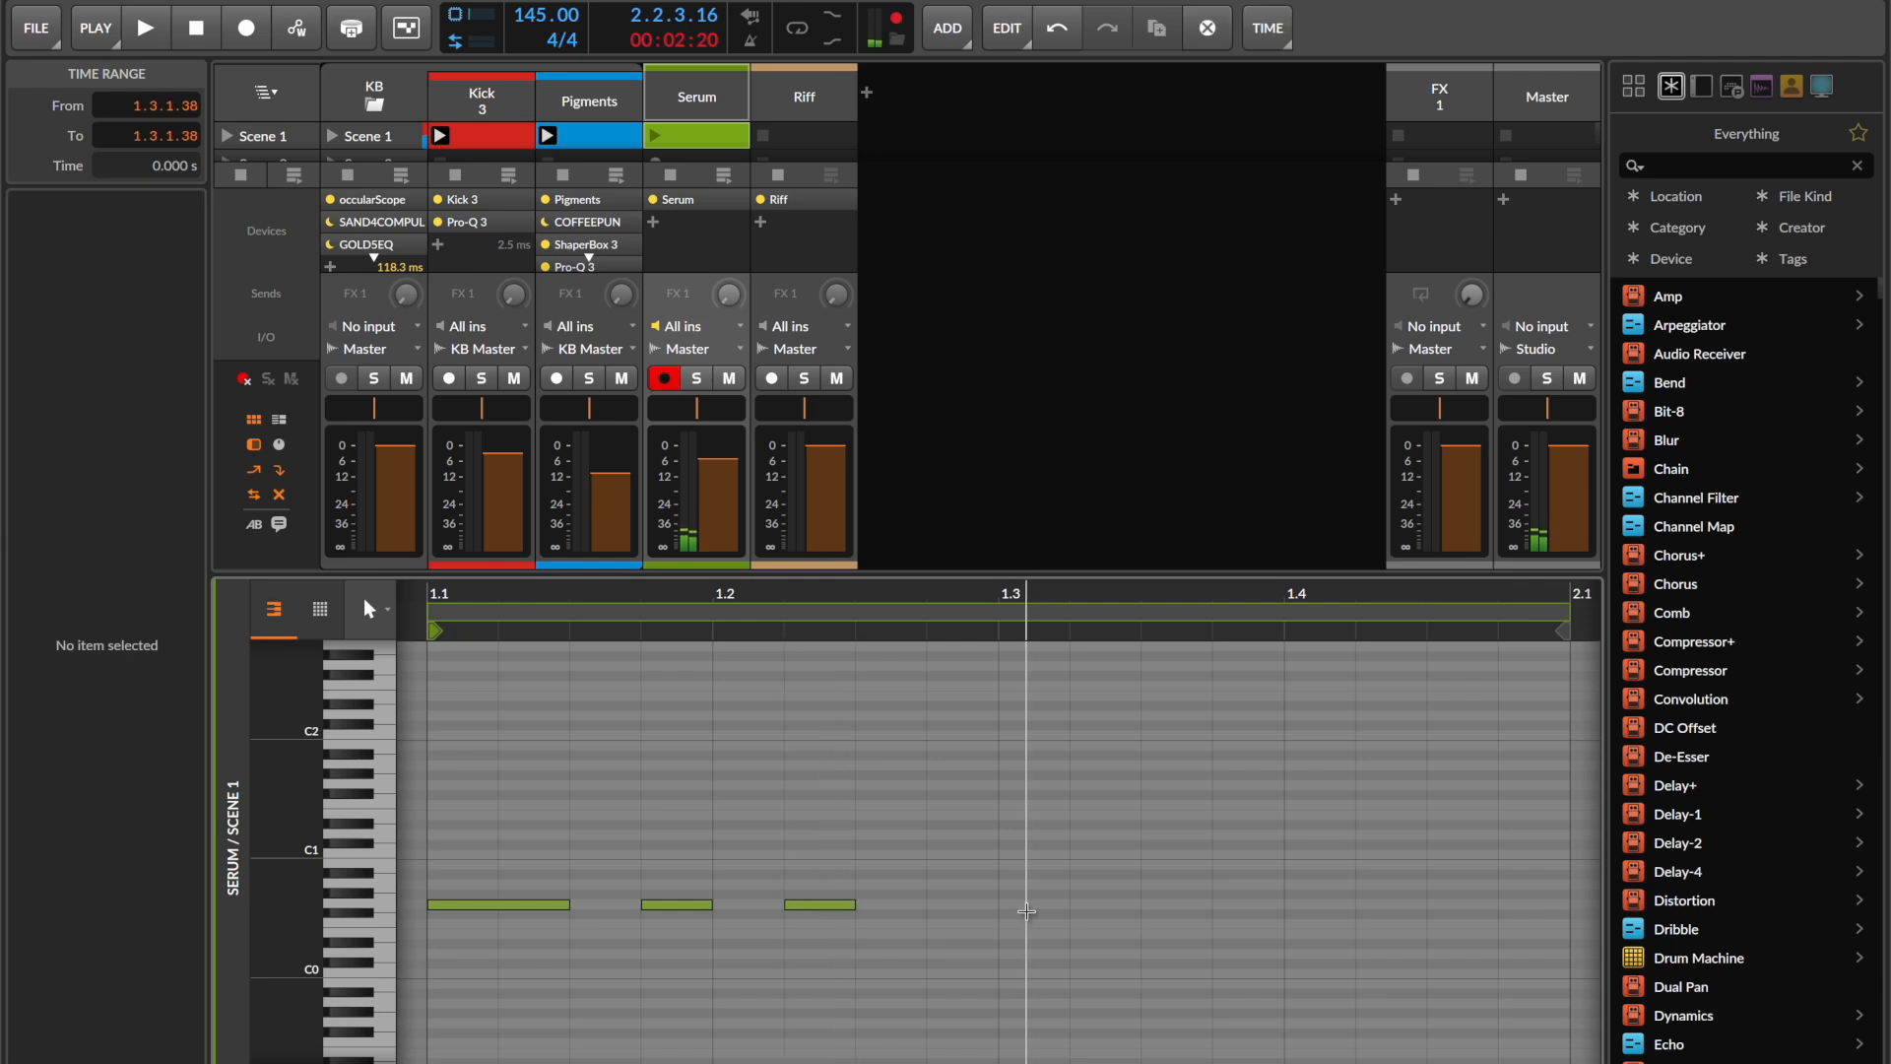
double_click(1027, 911)
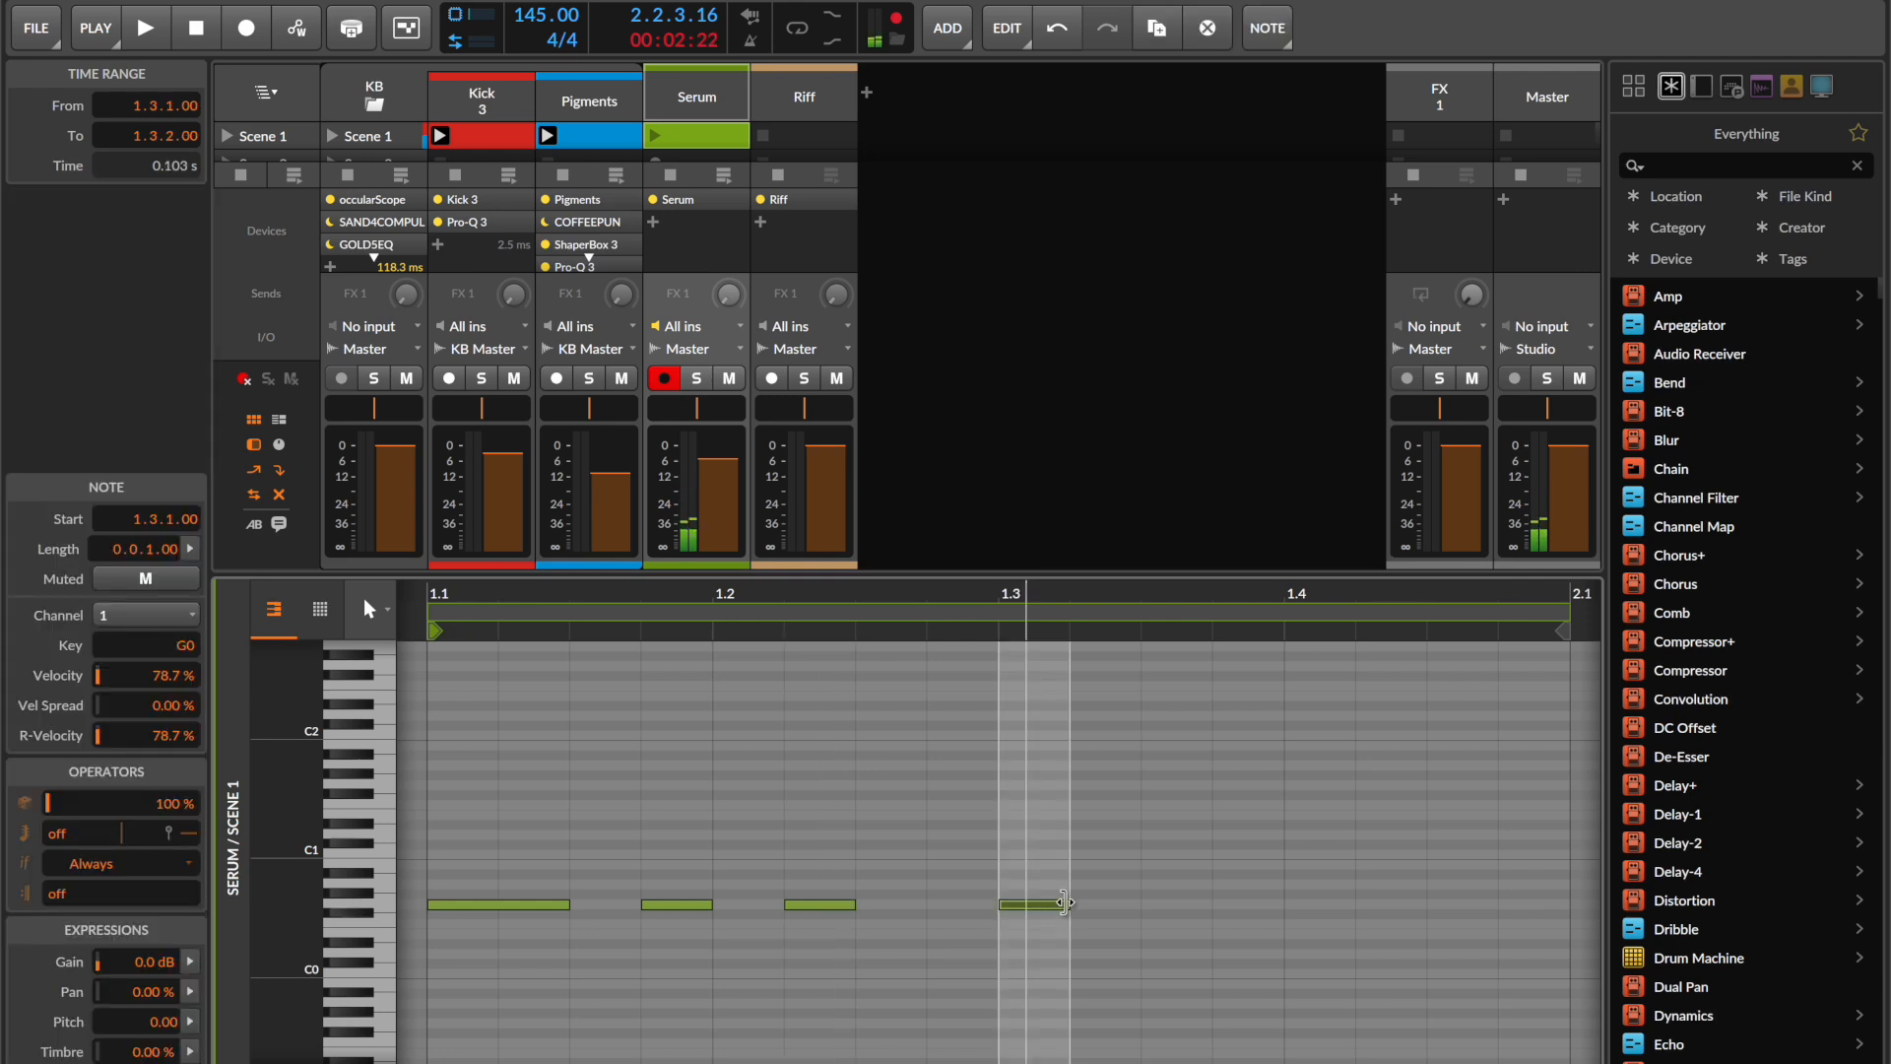
left_click_drag(1064, 903, 1141, 903)
scroll(276, 892, "up", 2)
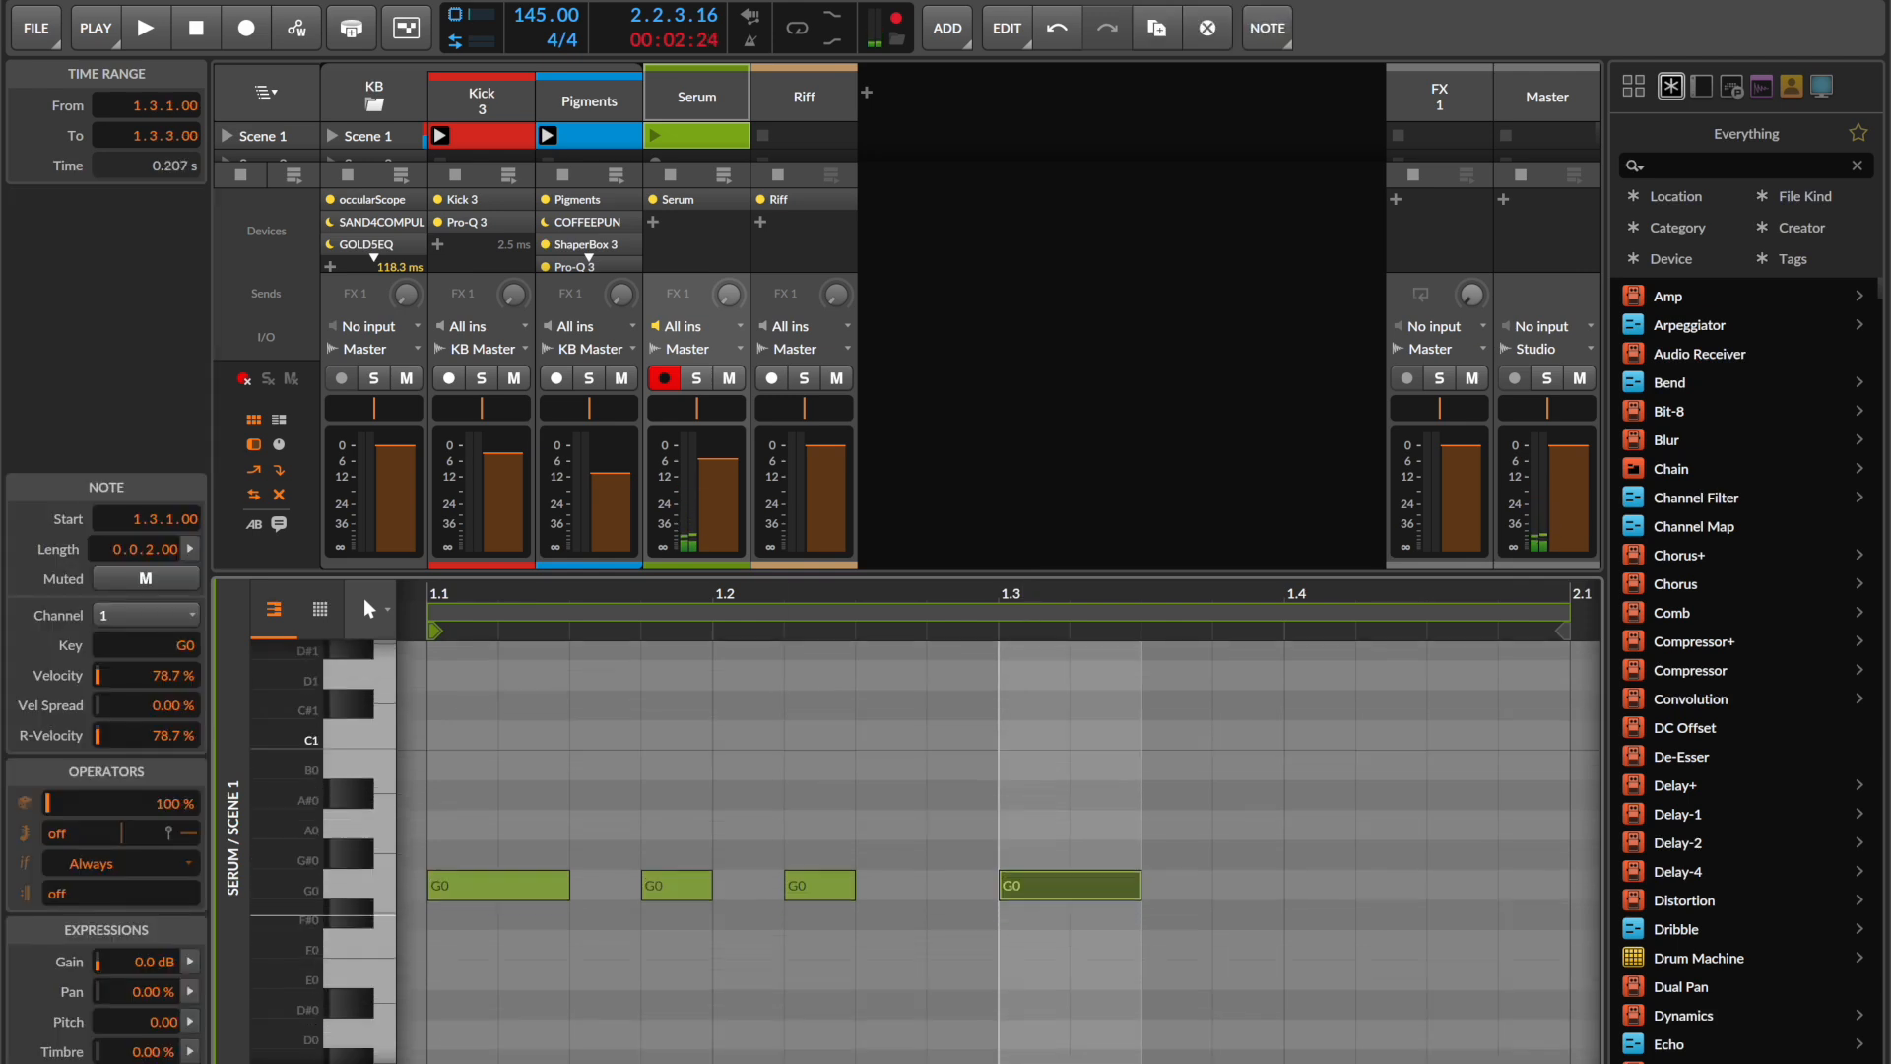
- Add a sixteenth-note G0 at 1.4.1 and an eighth-note G0 at 1.4.3 to fill out the bar
double_click(1300, 891)
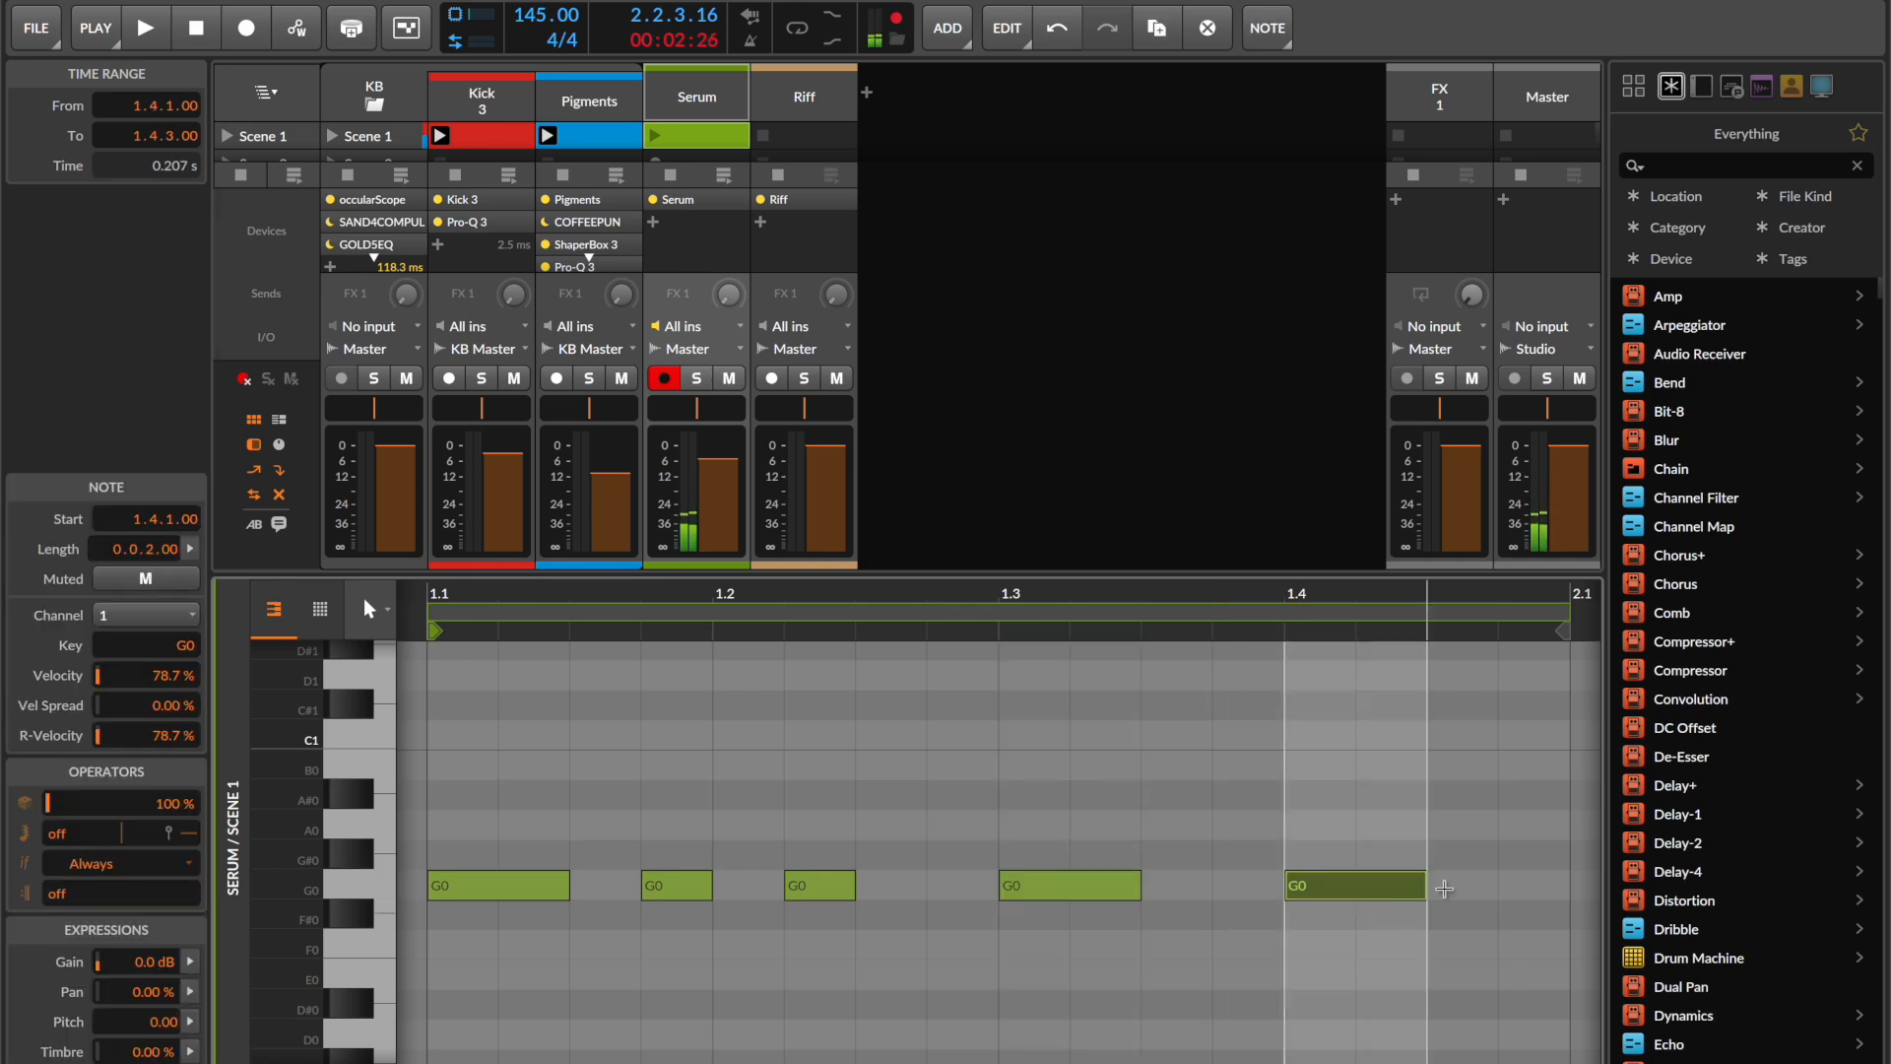
left_click_drag(1425, 890, 1359, 889)
left_click(1462, 886)
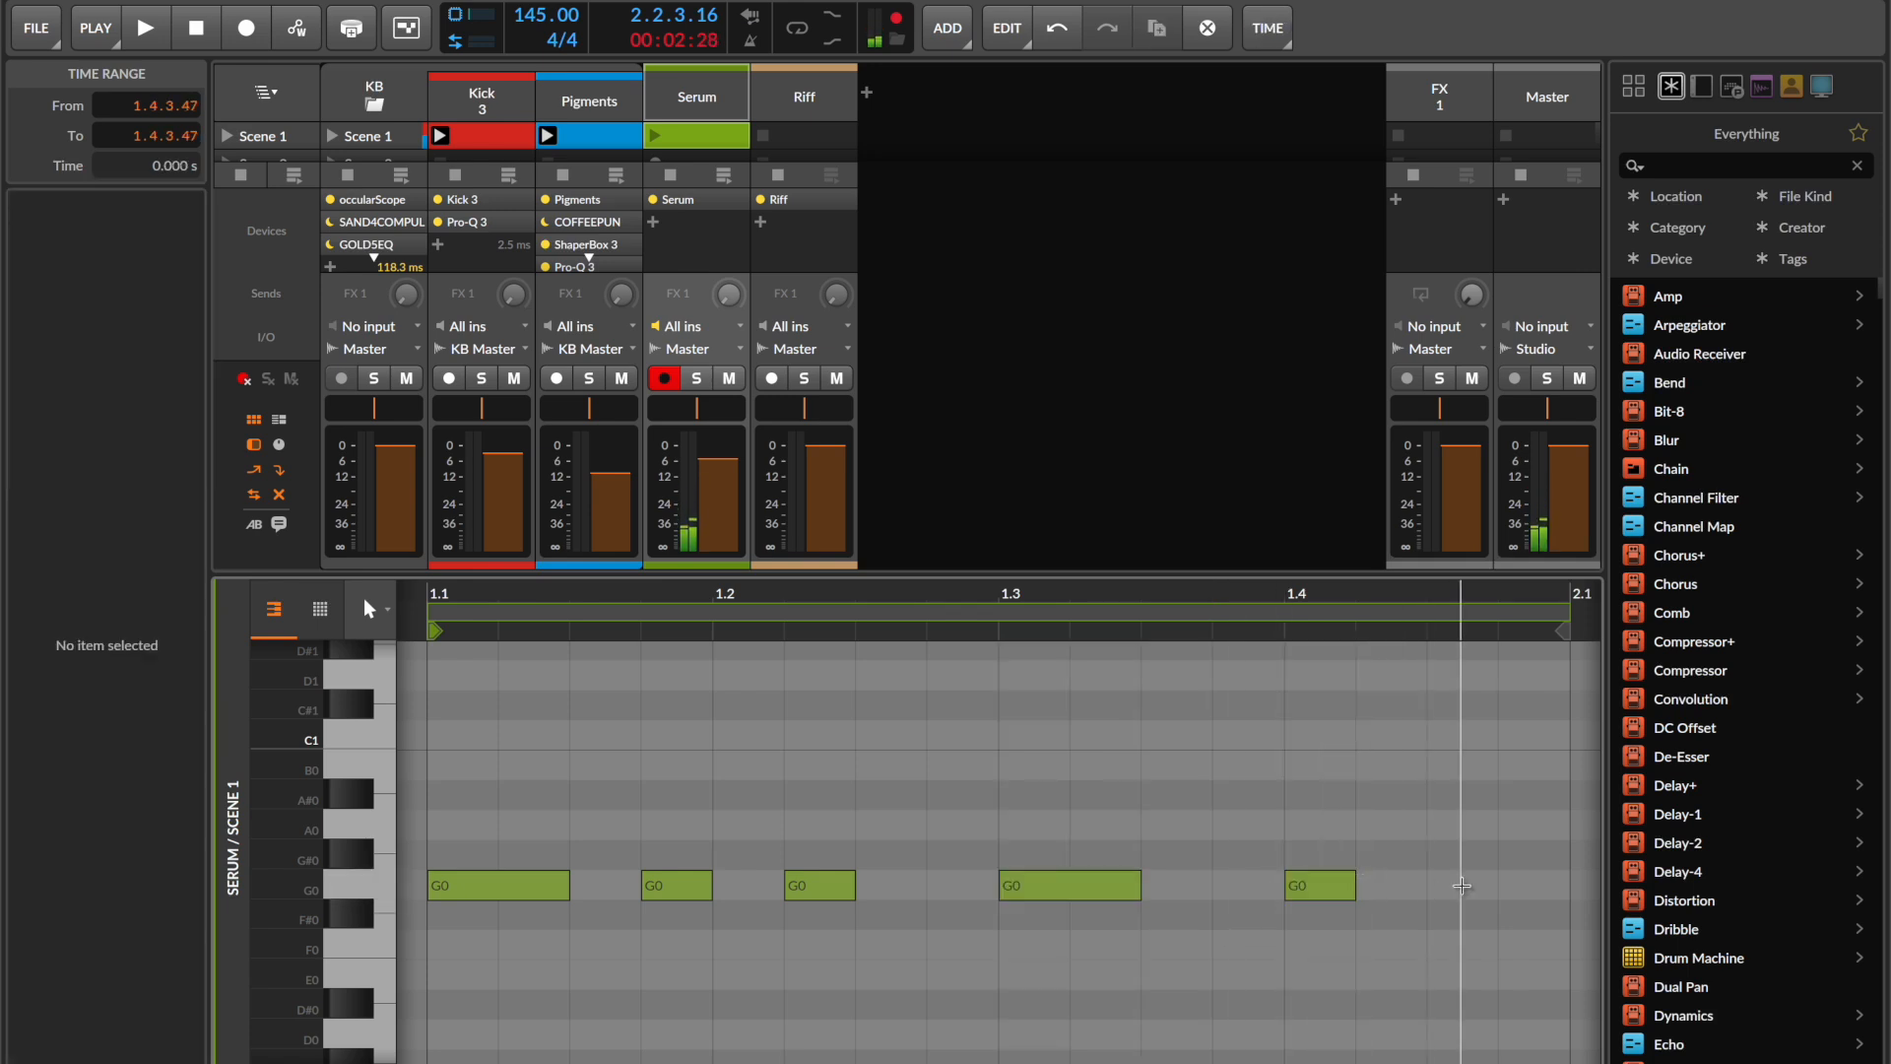
double_click(1461, 885)
left_click_drag(1496, 890, 1561, 891)
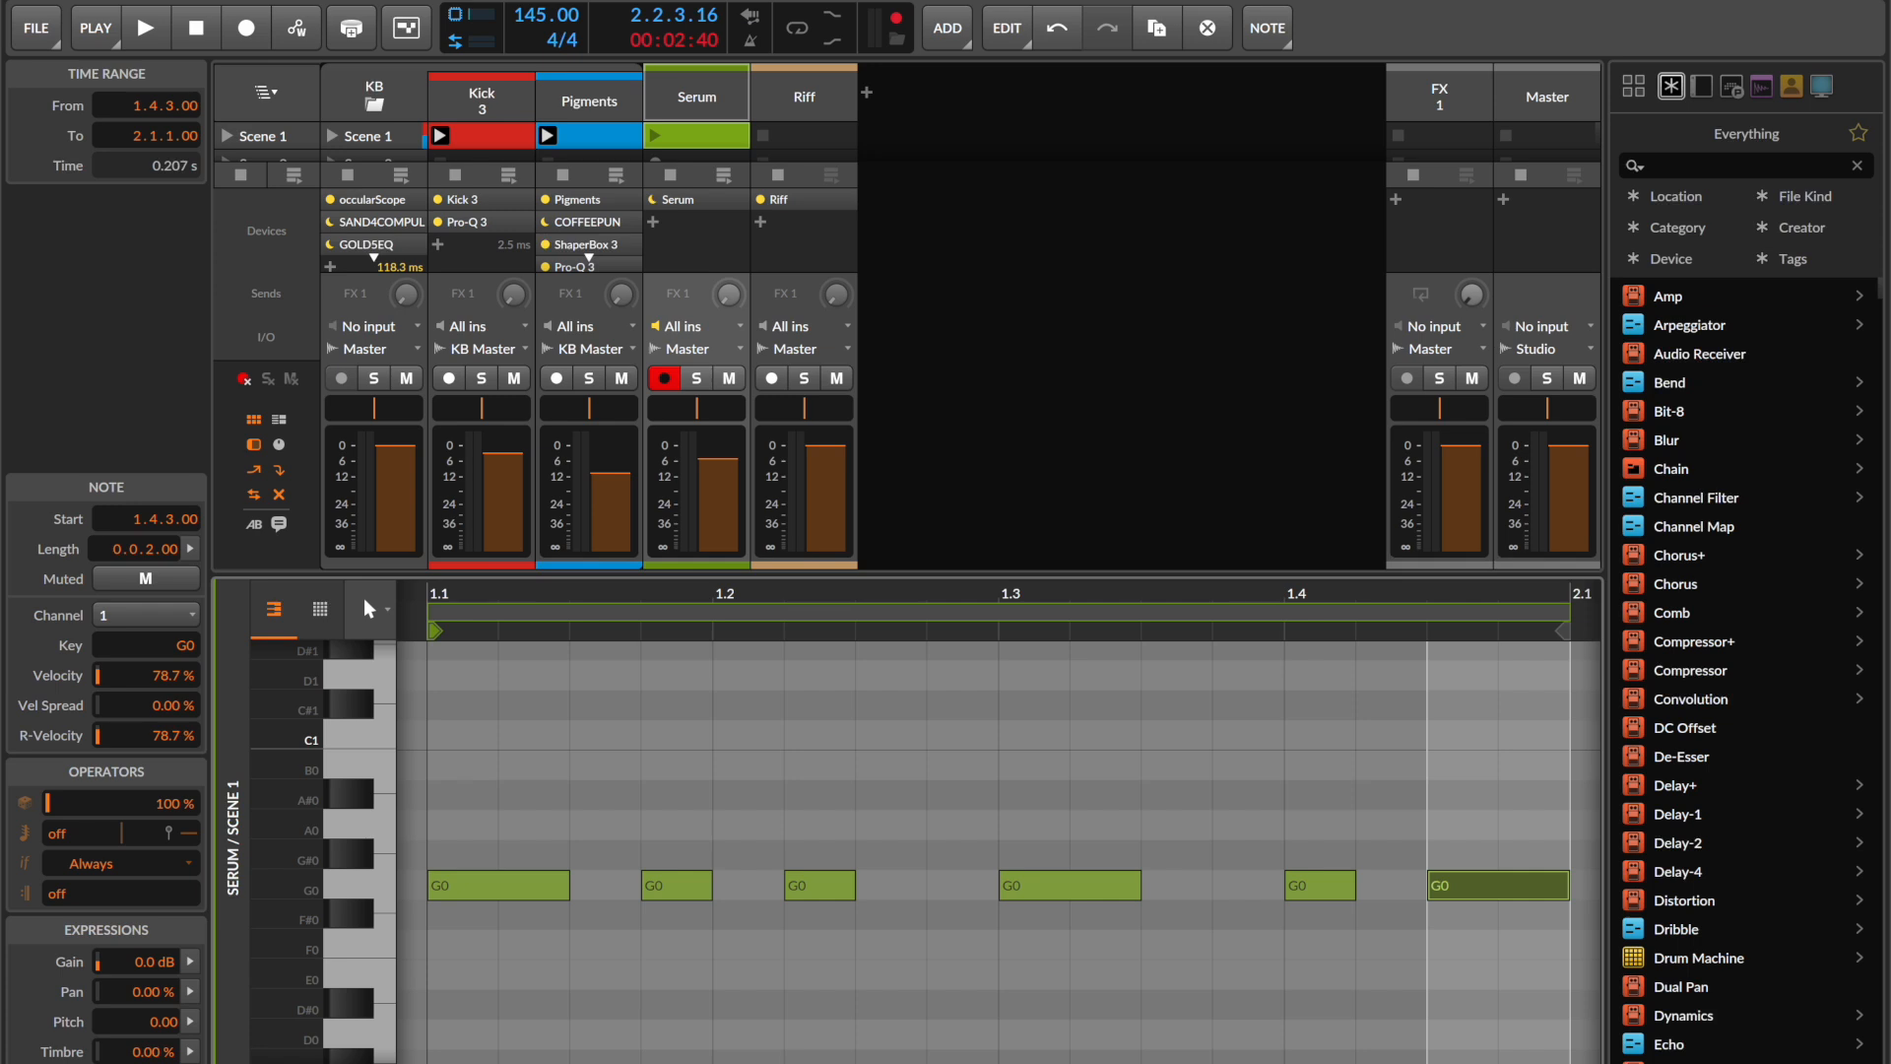
- Play back the one-bar Serum riff together with the kick and bass loop, and stop playback
left_click(359, 971)
scroll(1020, 613, "down", 5)
left_click(972, 726)
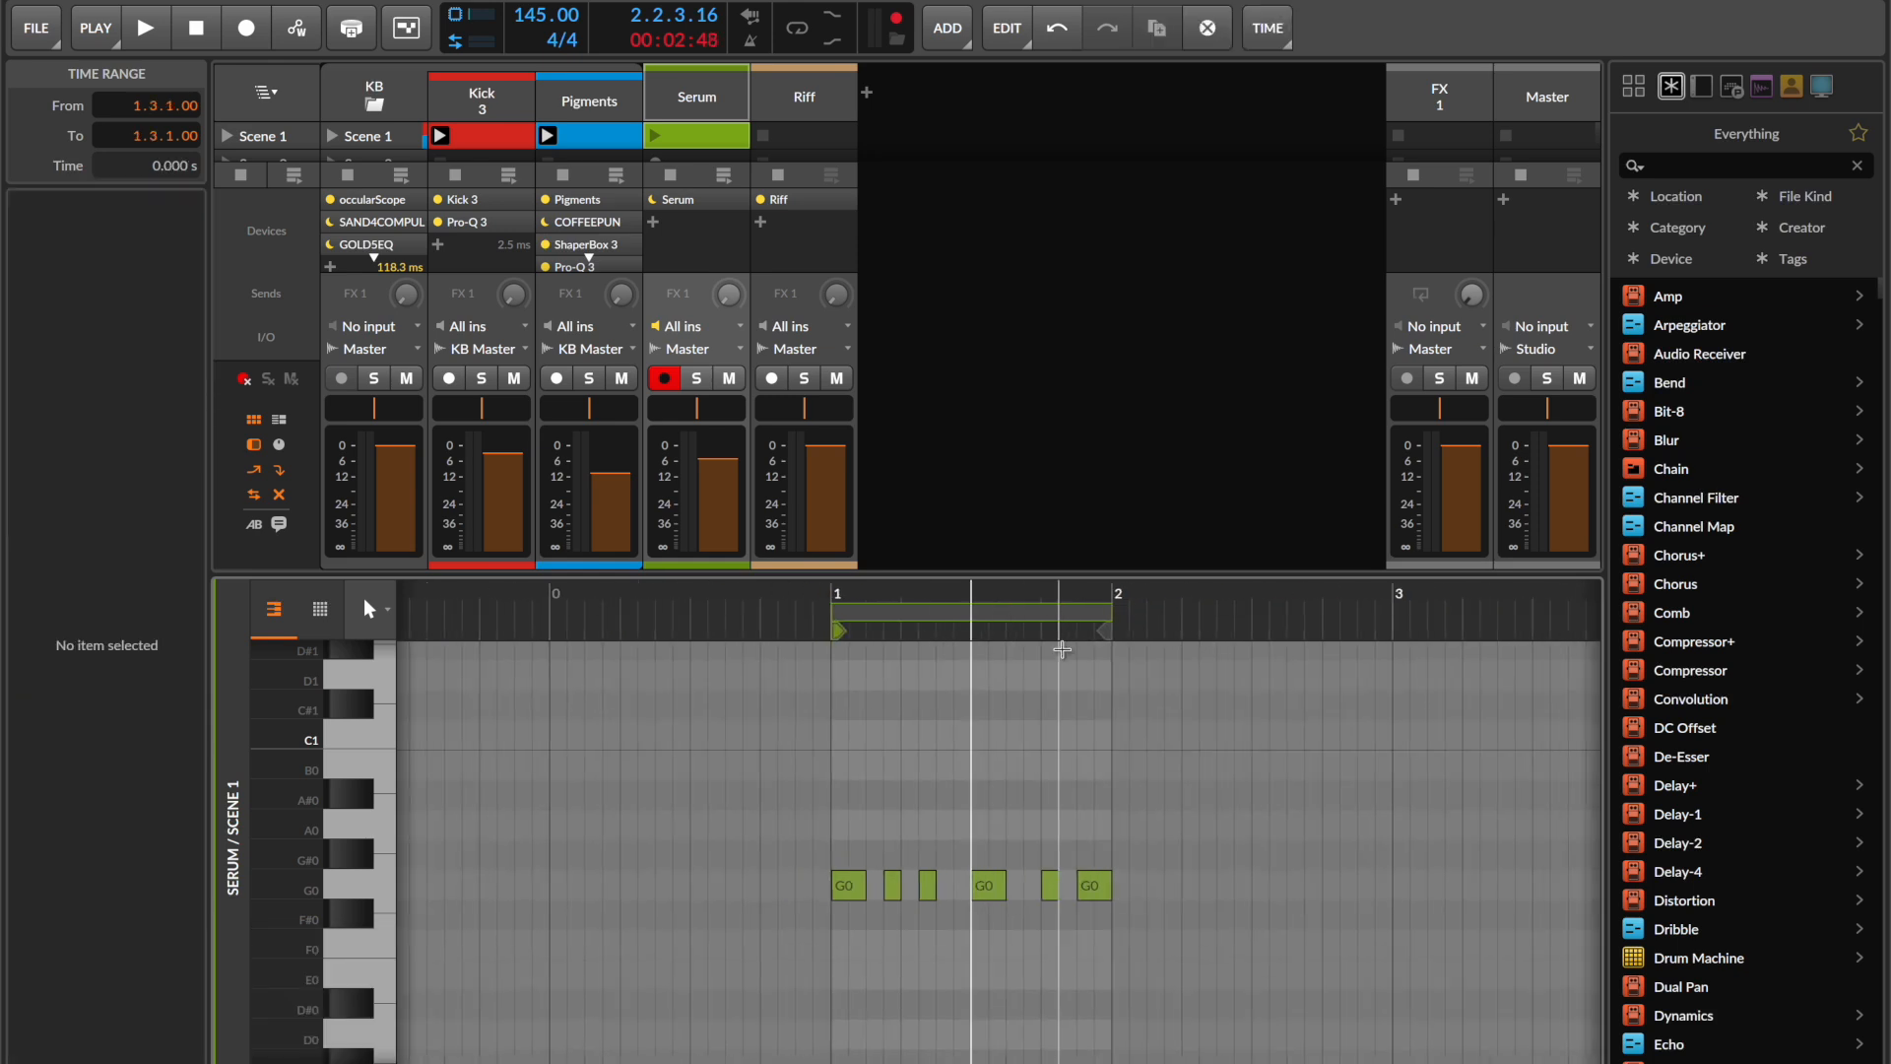
scroll(1069, 589, "up", 3)
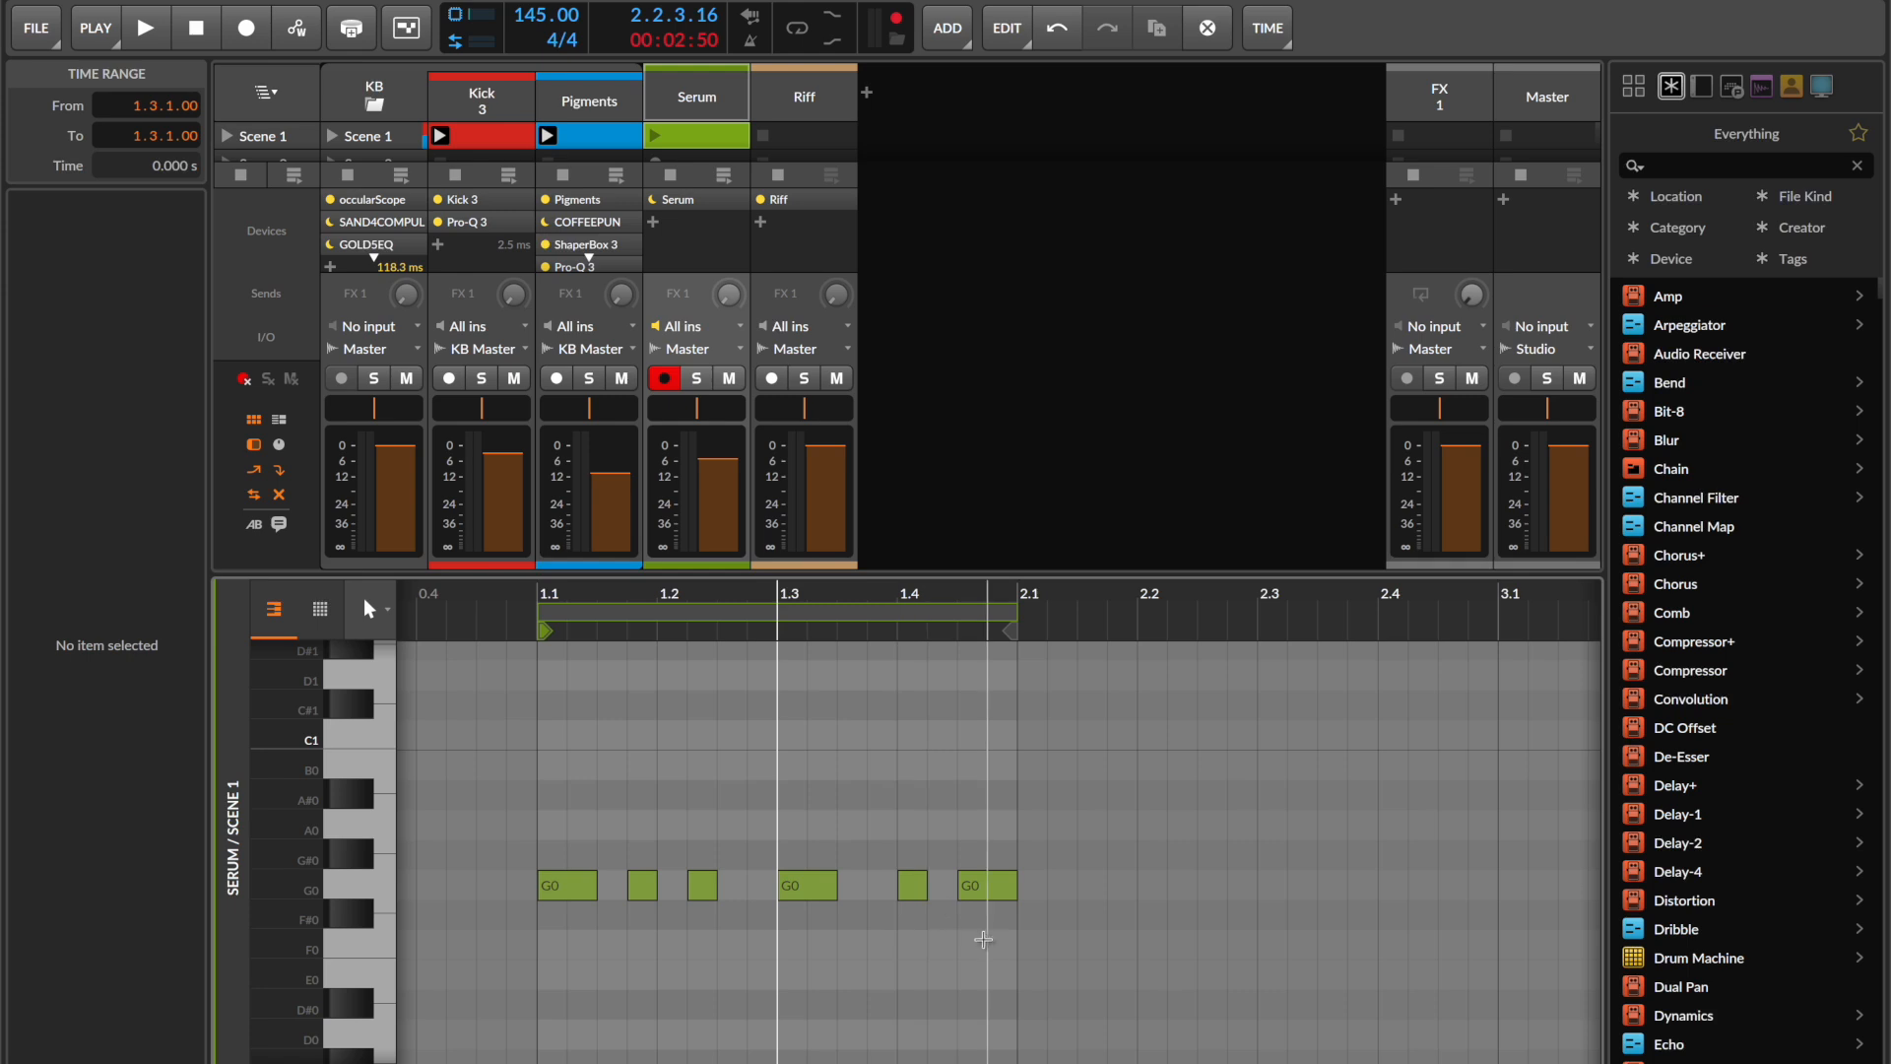
left_click_drag(1006, 950, 581, 879)
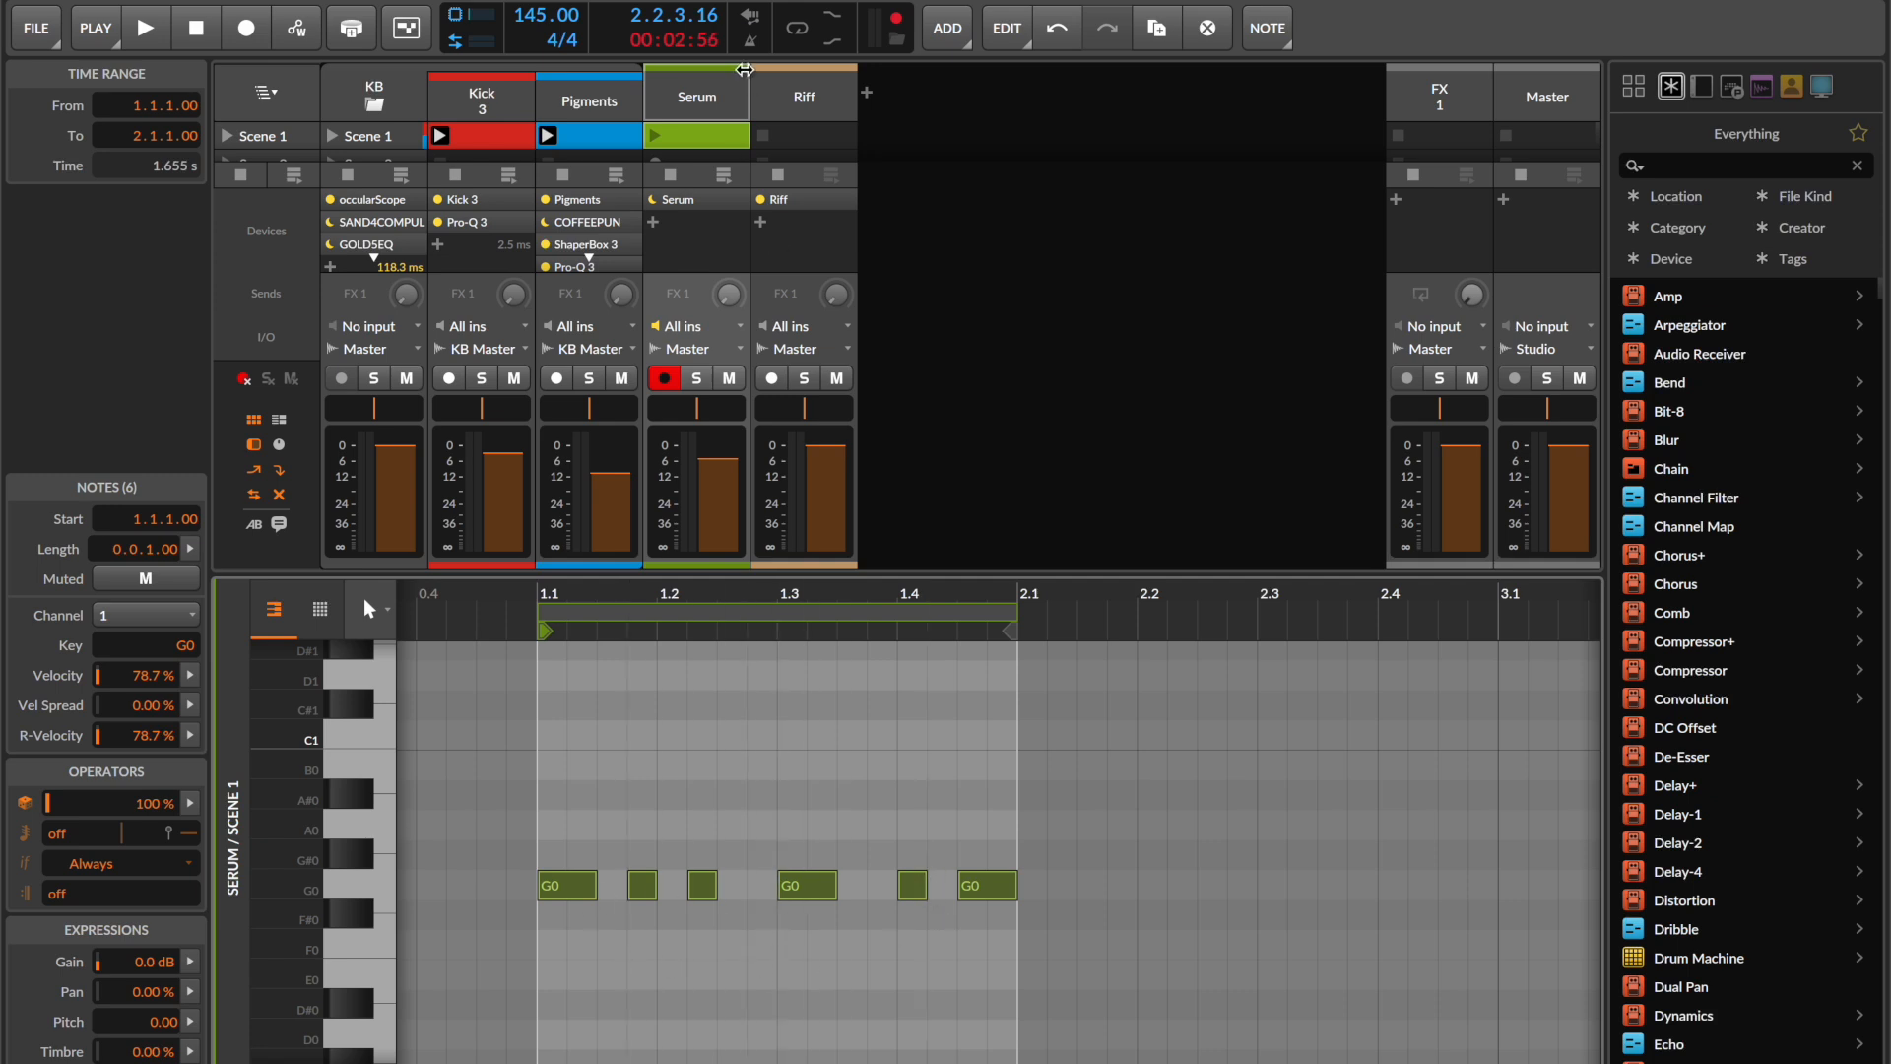
left_click(655, 138)
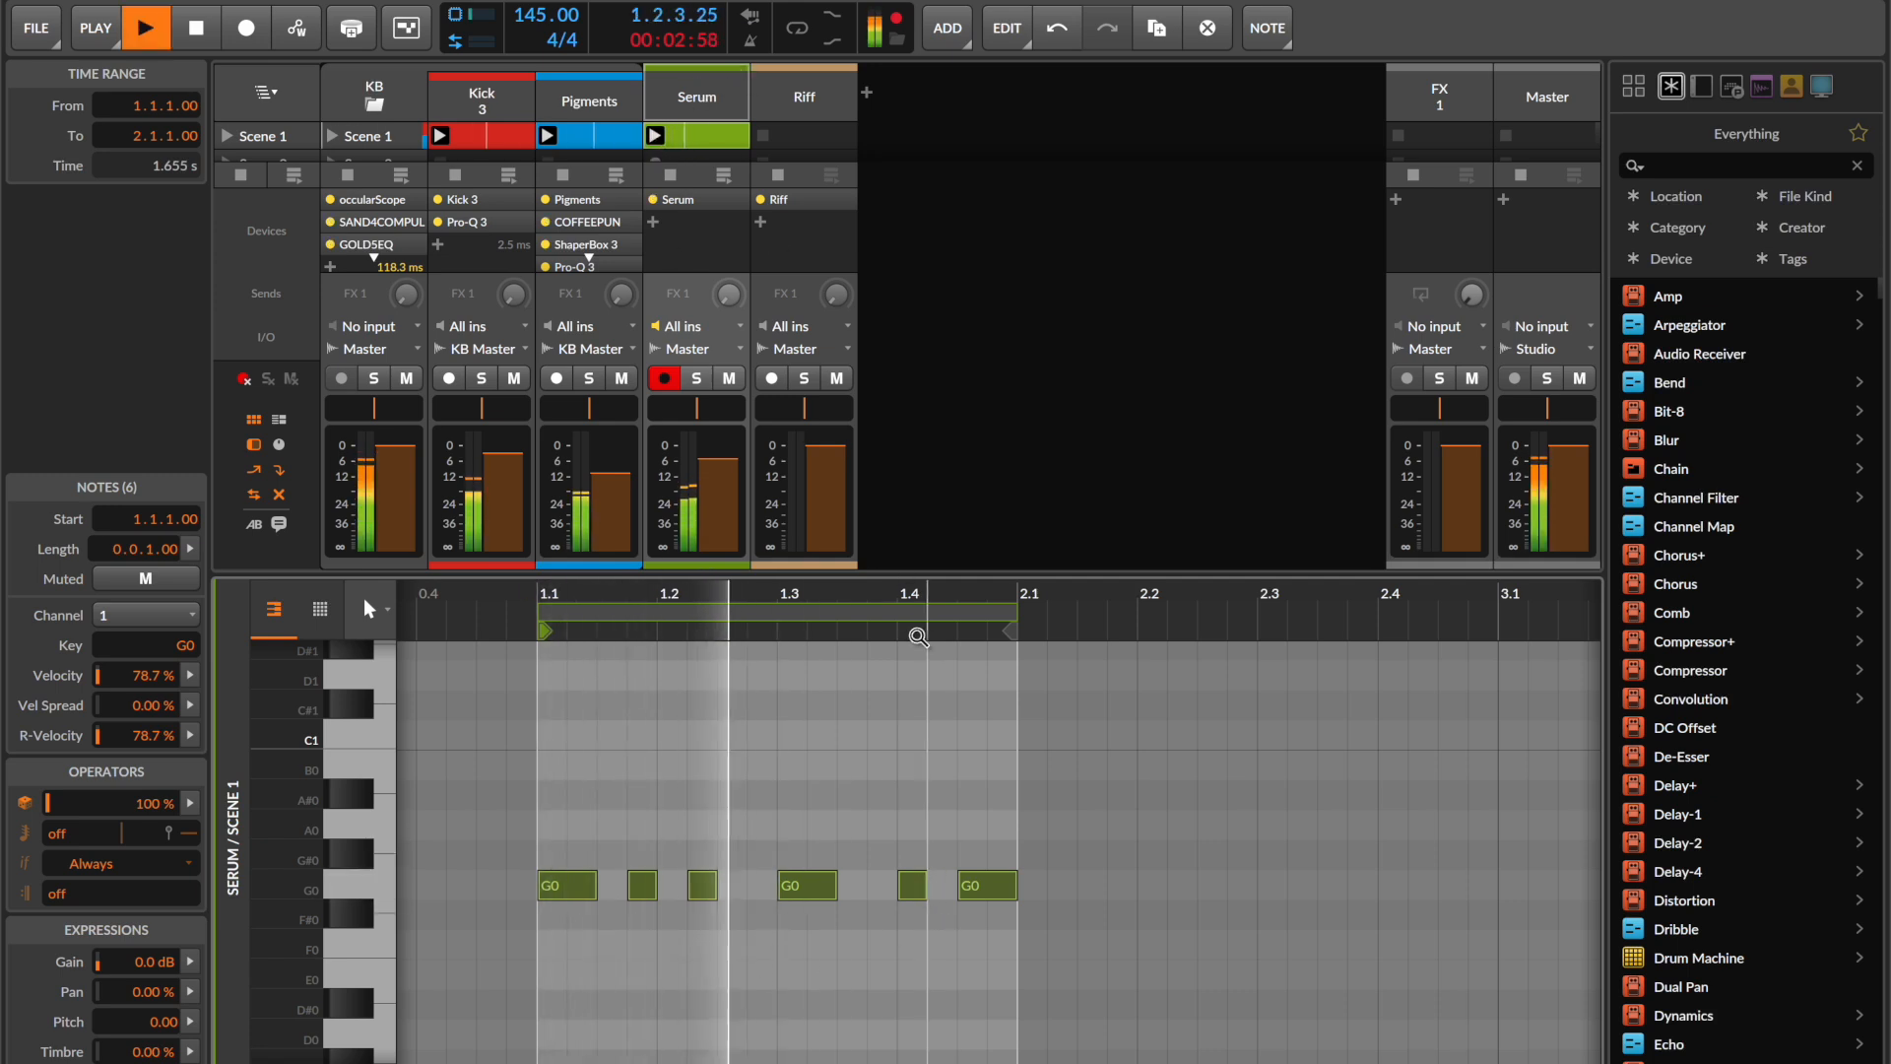
left_click(927, 936)
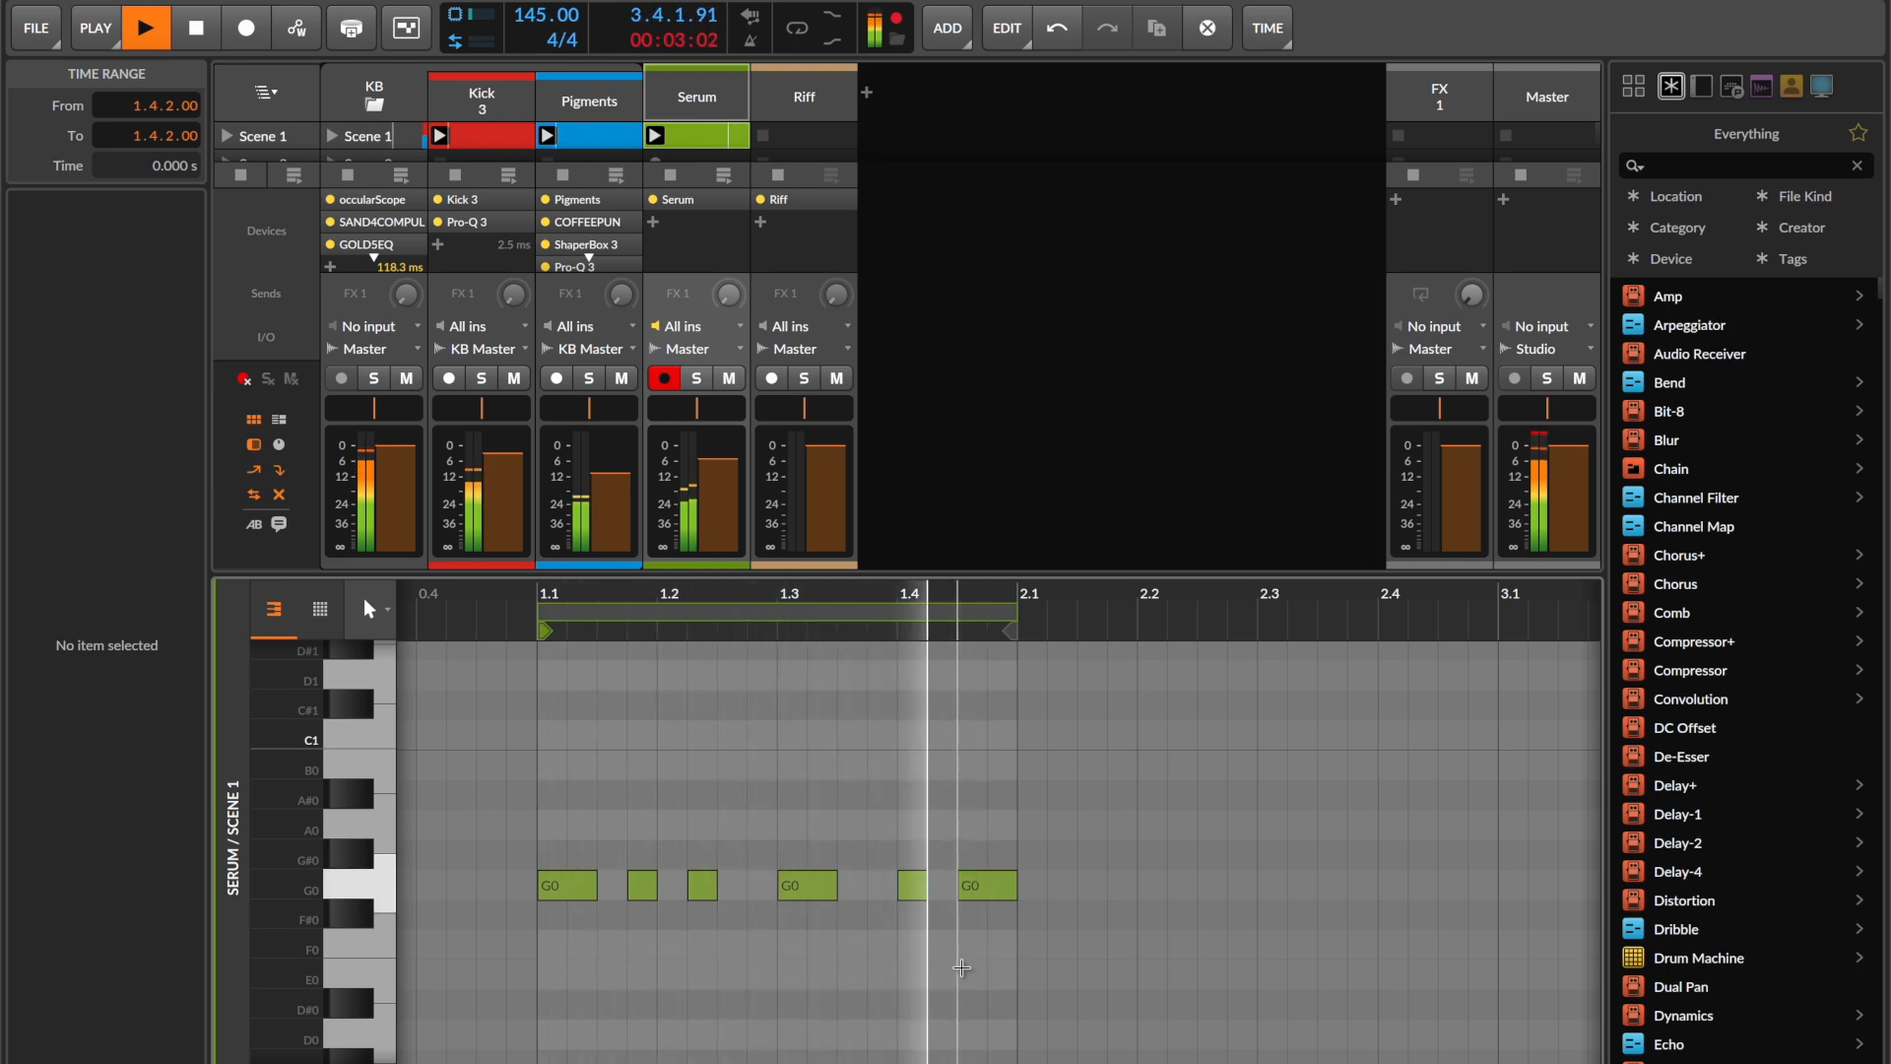
key("space")
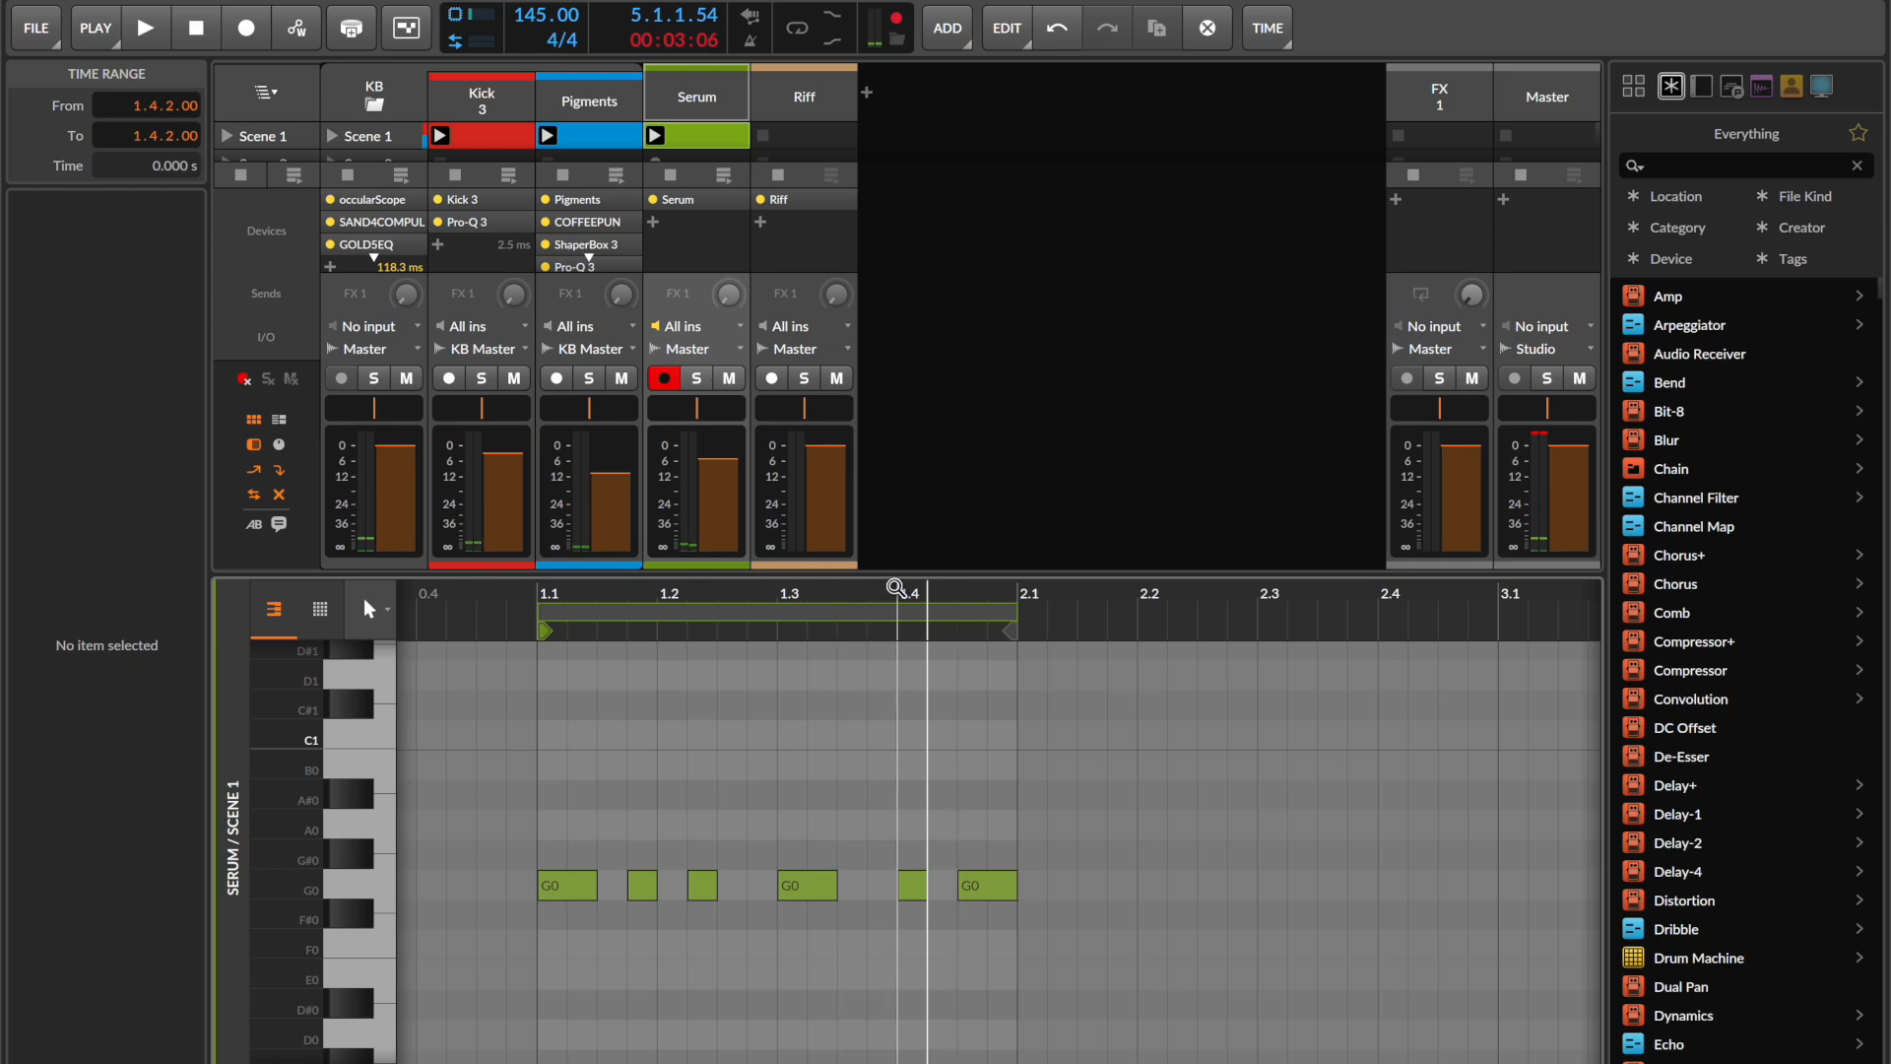
- Duplicate the six-note G0 riff from bar 1 three times so that it fills bars 2 to 4
scroll(894, 598, "down", 5)
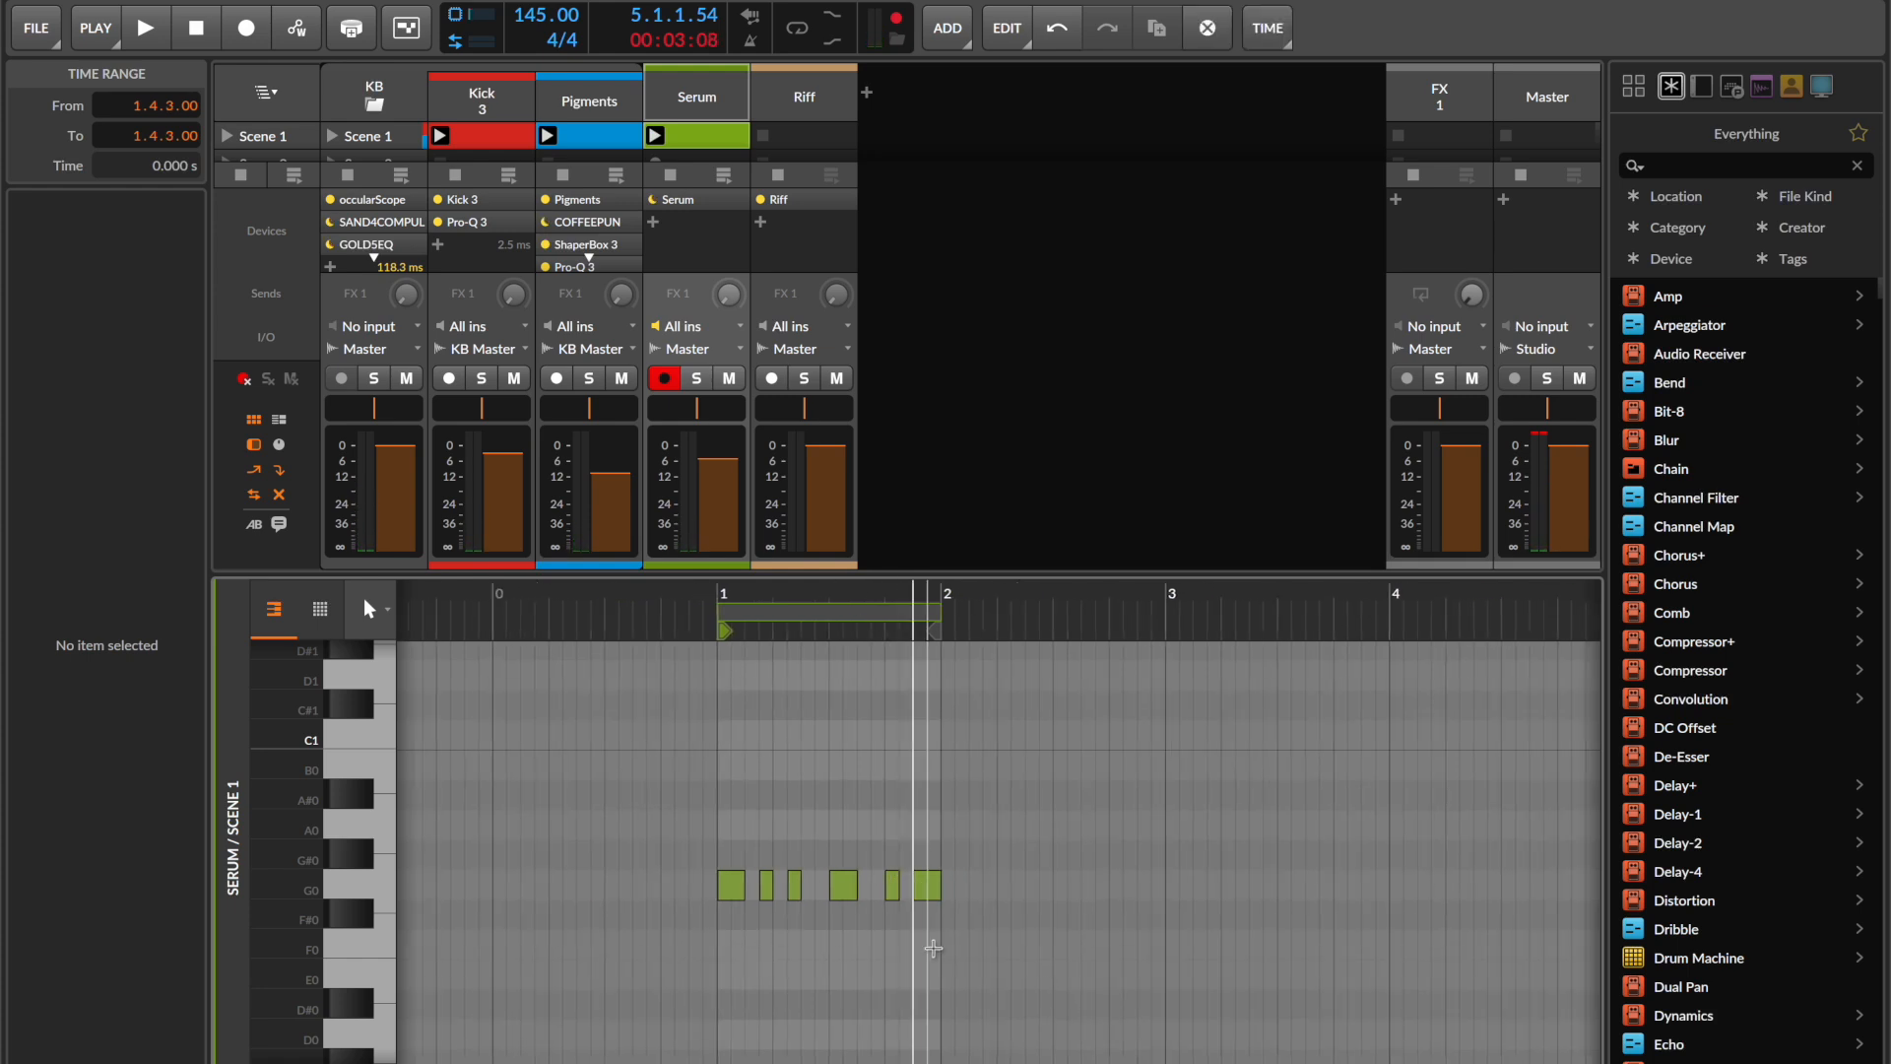
left_click_drag(939, 950, 725, 860)
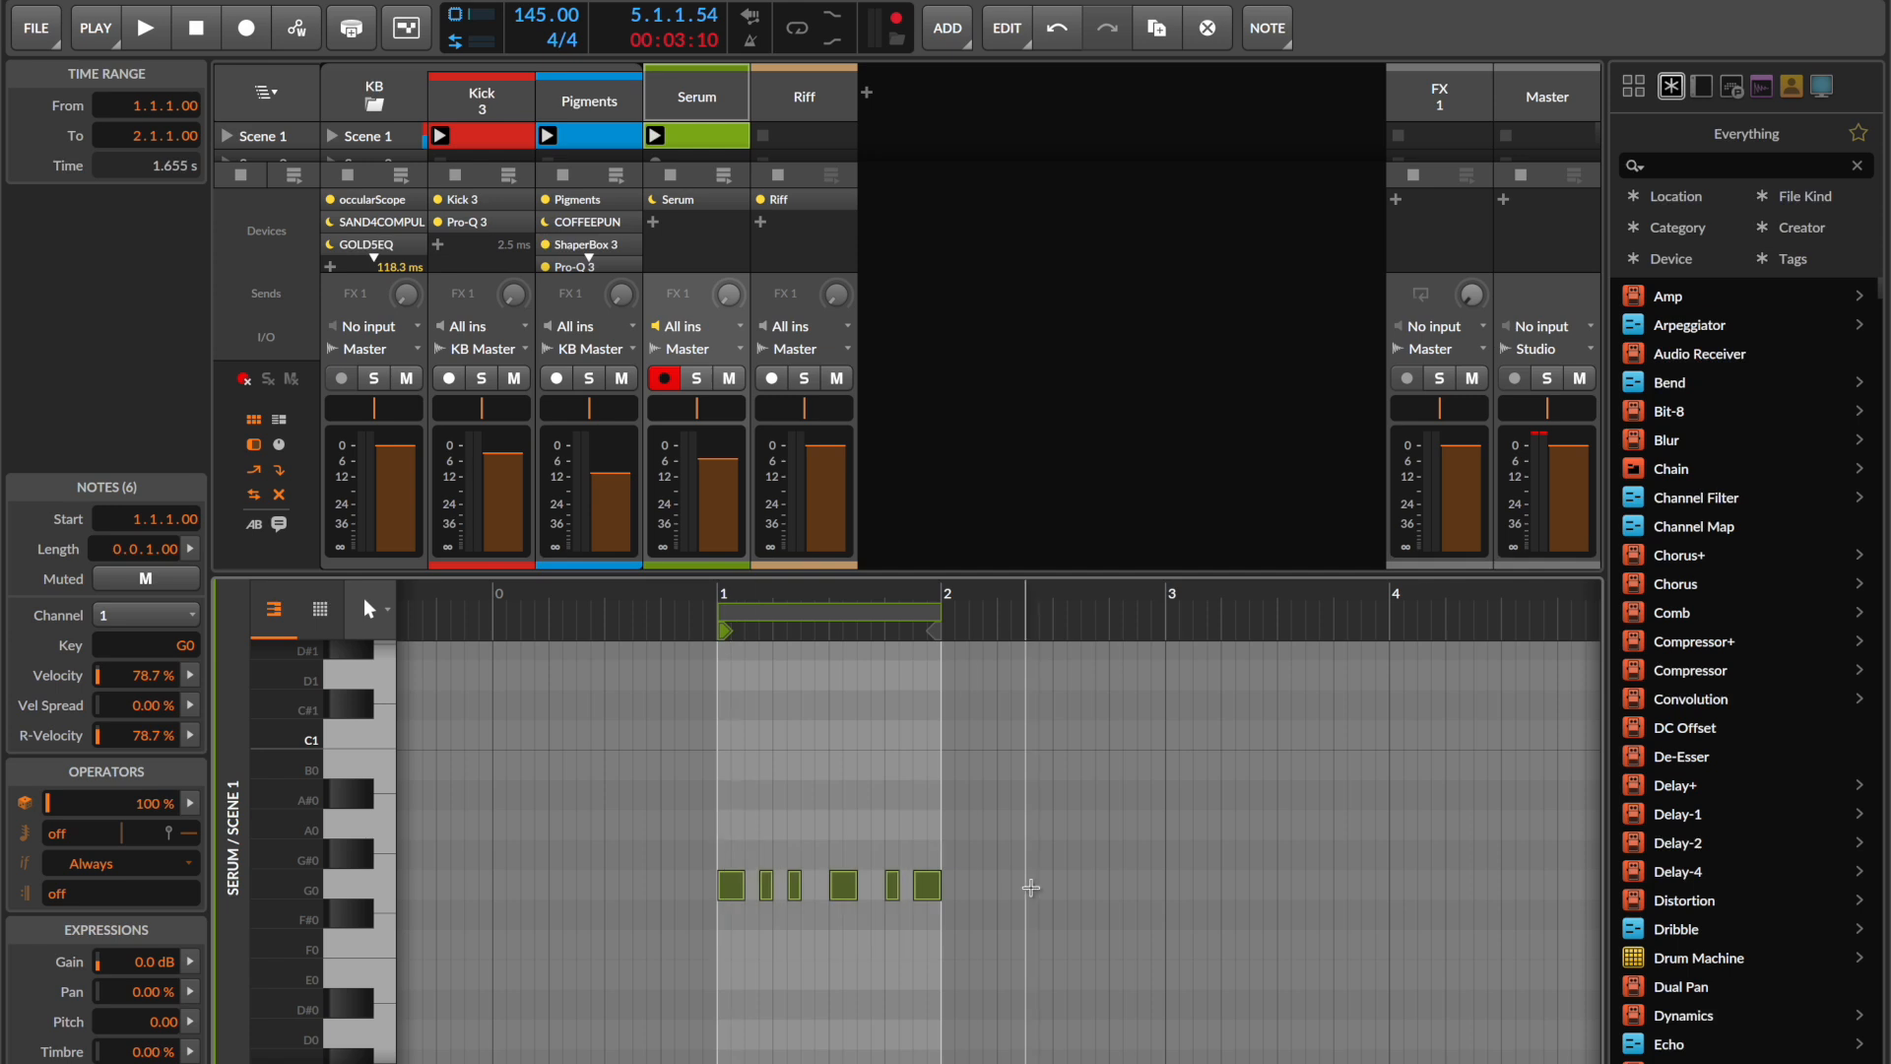
key("ctrl+d")
key("ctrl+d")
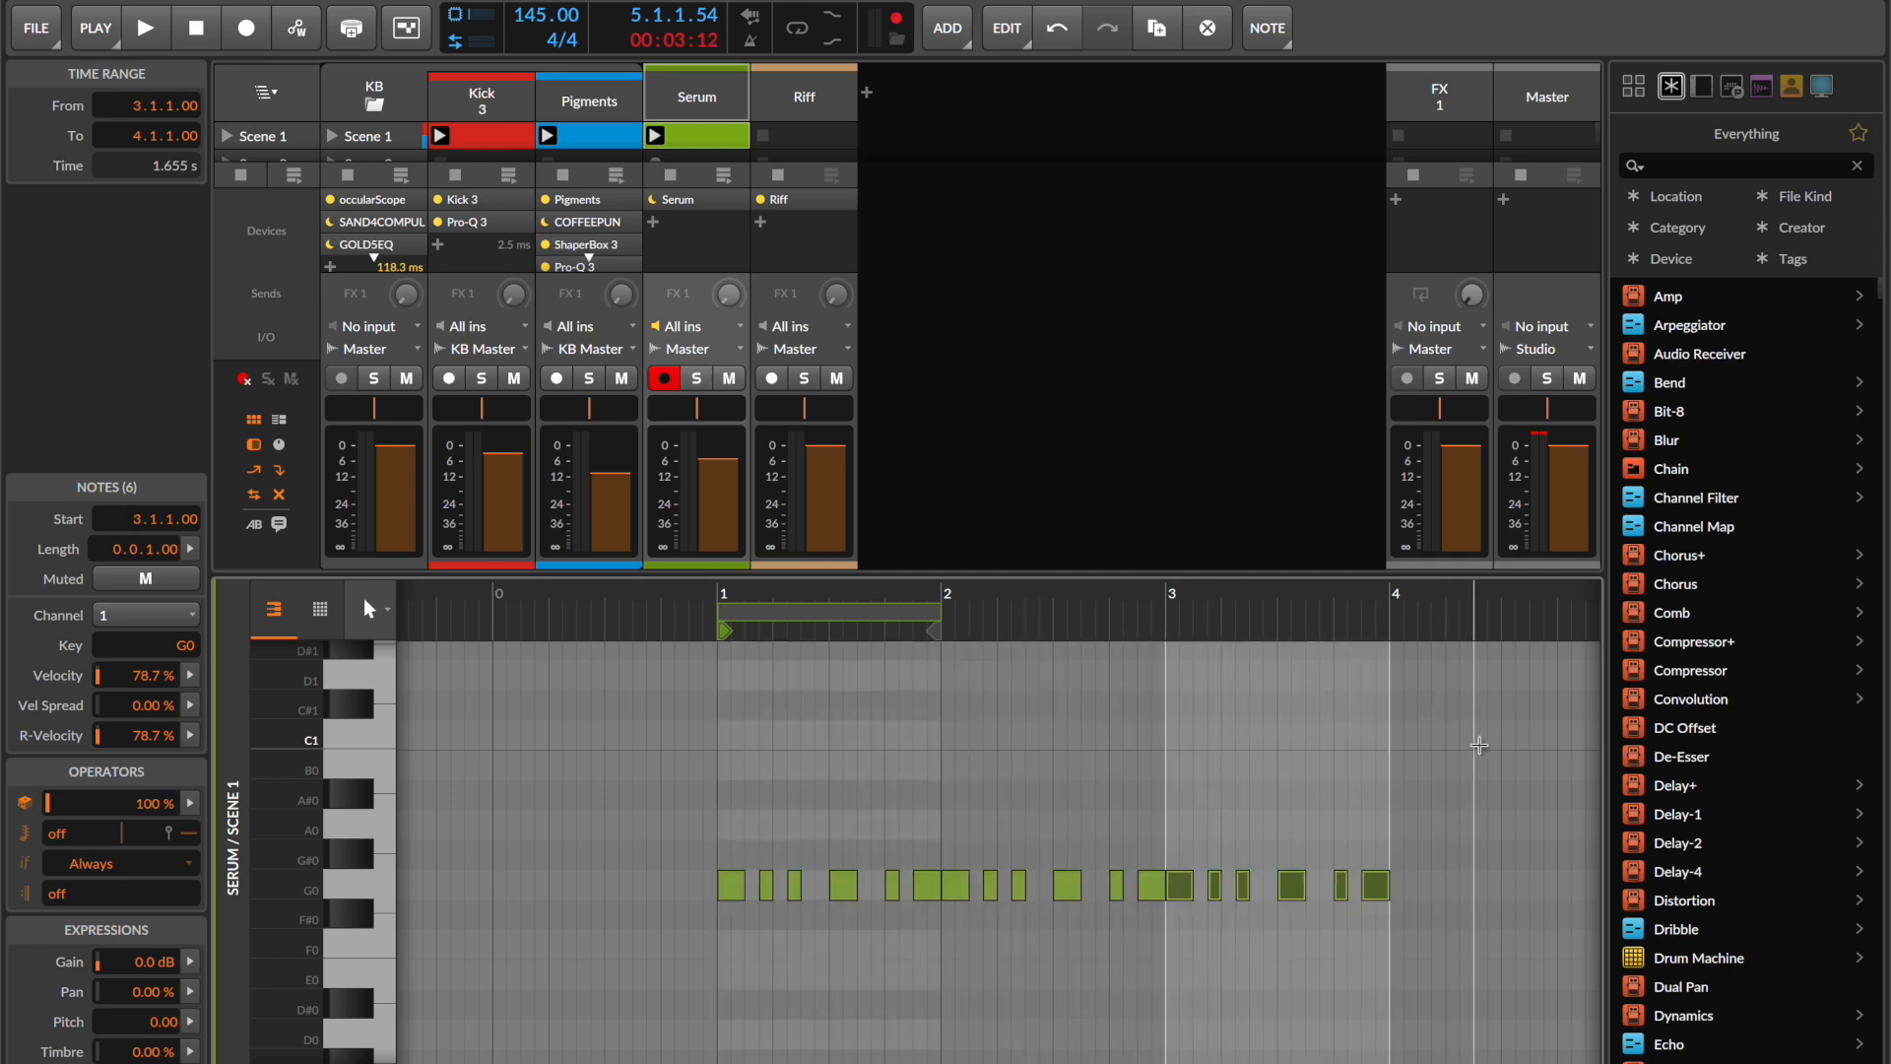
key("ctrl+d")
- Rework bar 4's rhythm by moving its middle G0 notes: sixteenths at 4.2.1, 4.3.2 and 4.3.4, and the eighth note at 4.2.3
scroll(1217, 980, "up", 3)
scroll(1093, 834, "up", 3)
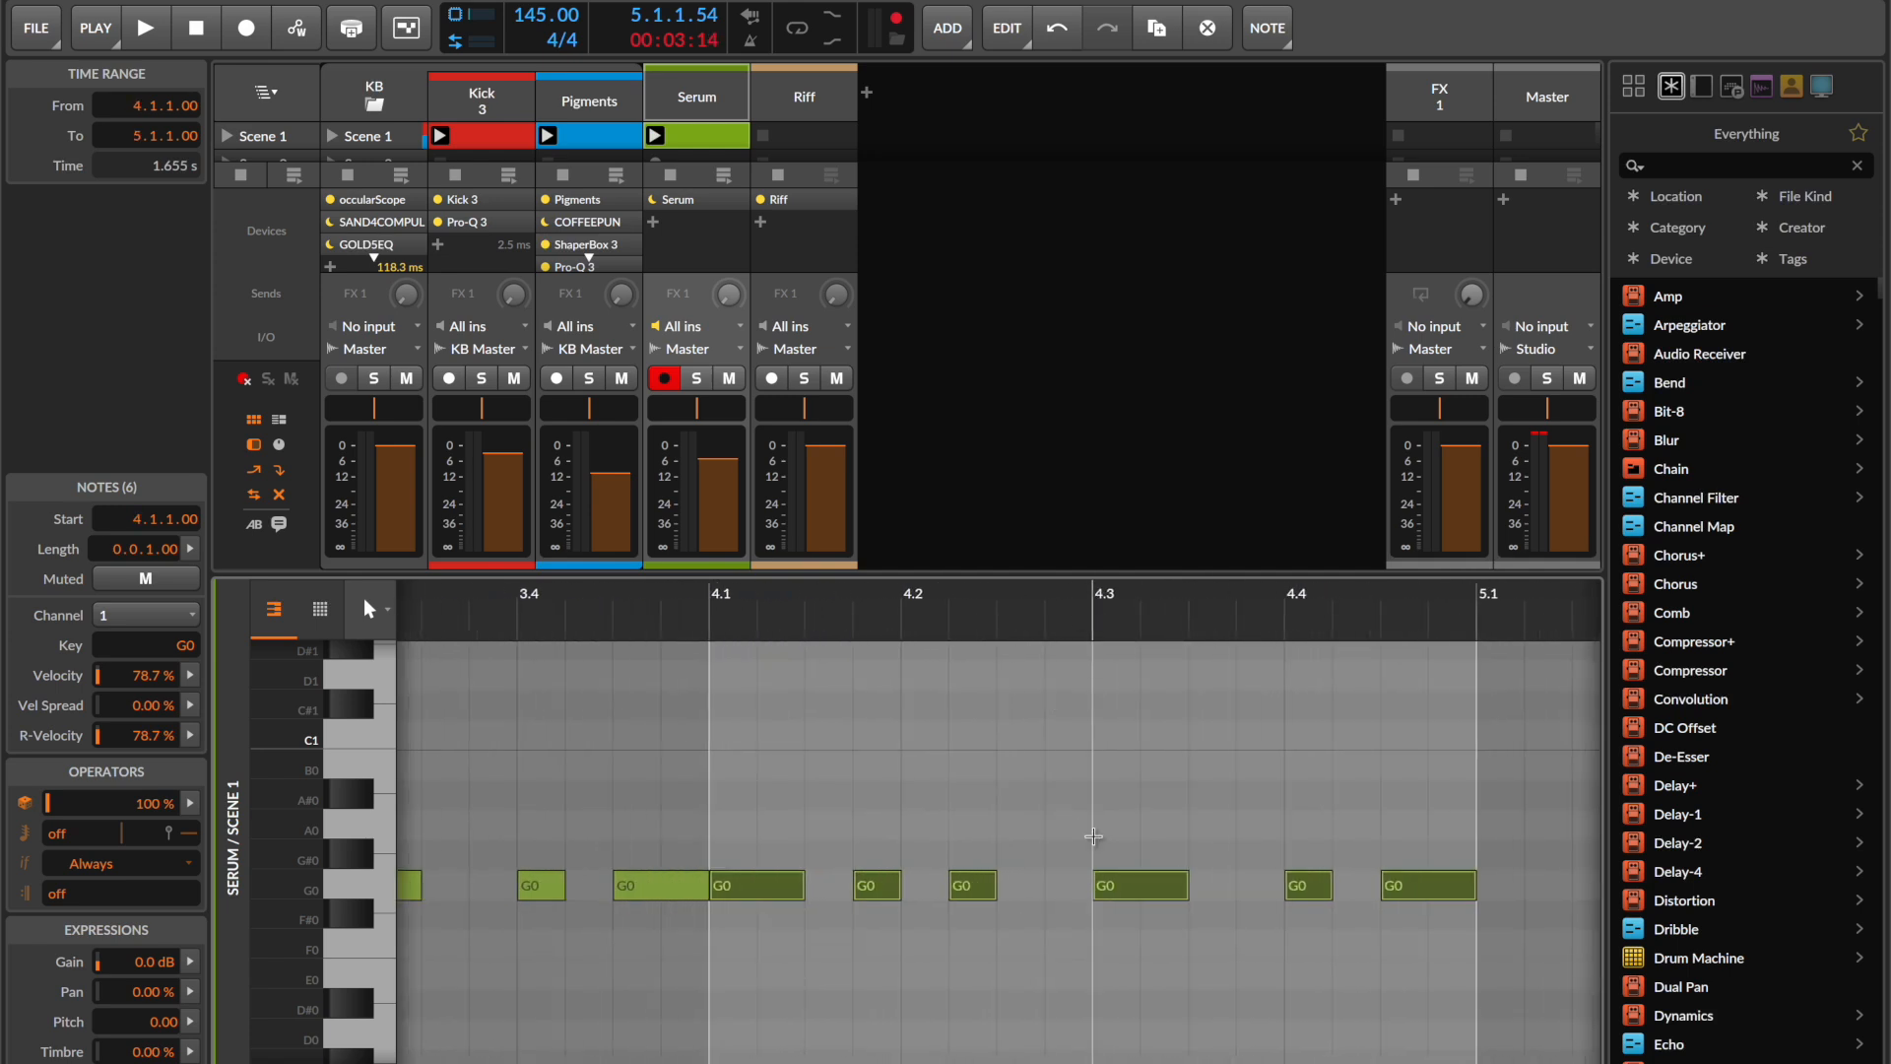
left_click(1094, 835)
left_click(885, 893)
left_click_drag(886, 892, 1182, 898)
left_click_drag(1310, 892, 1262, 893)
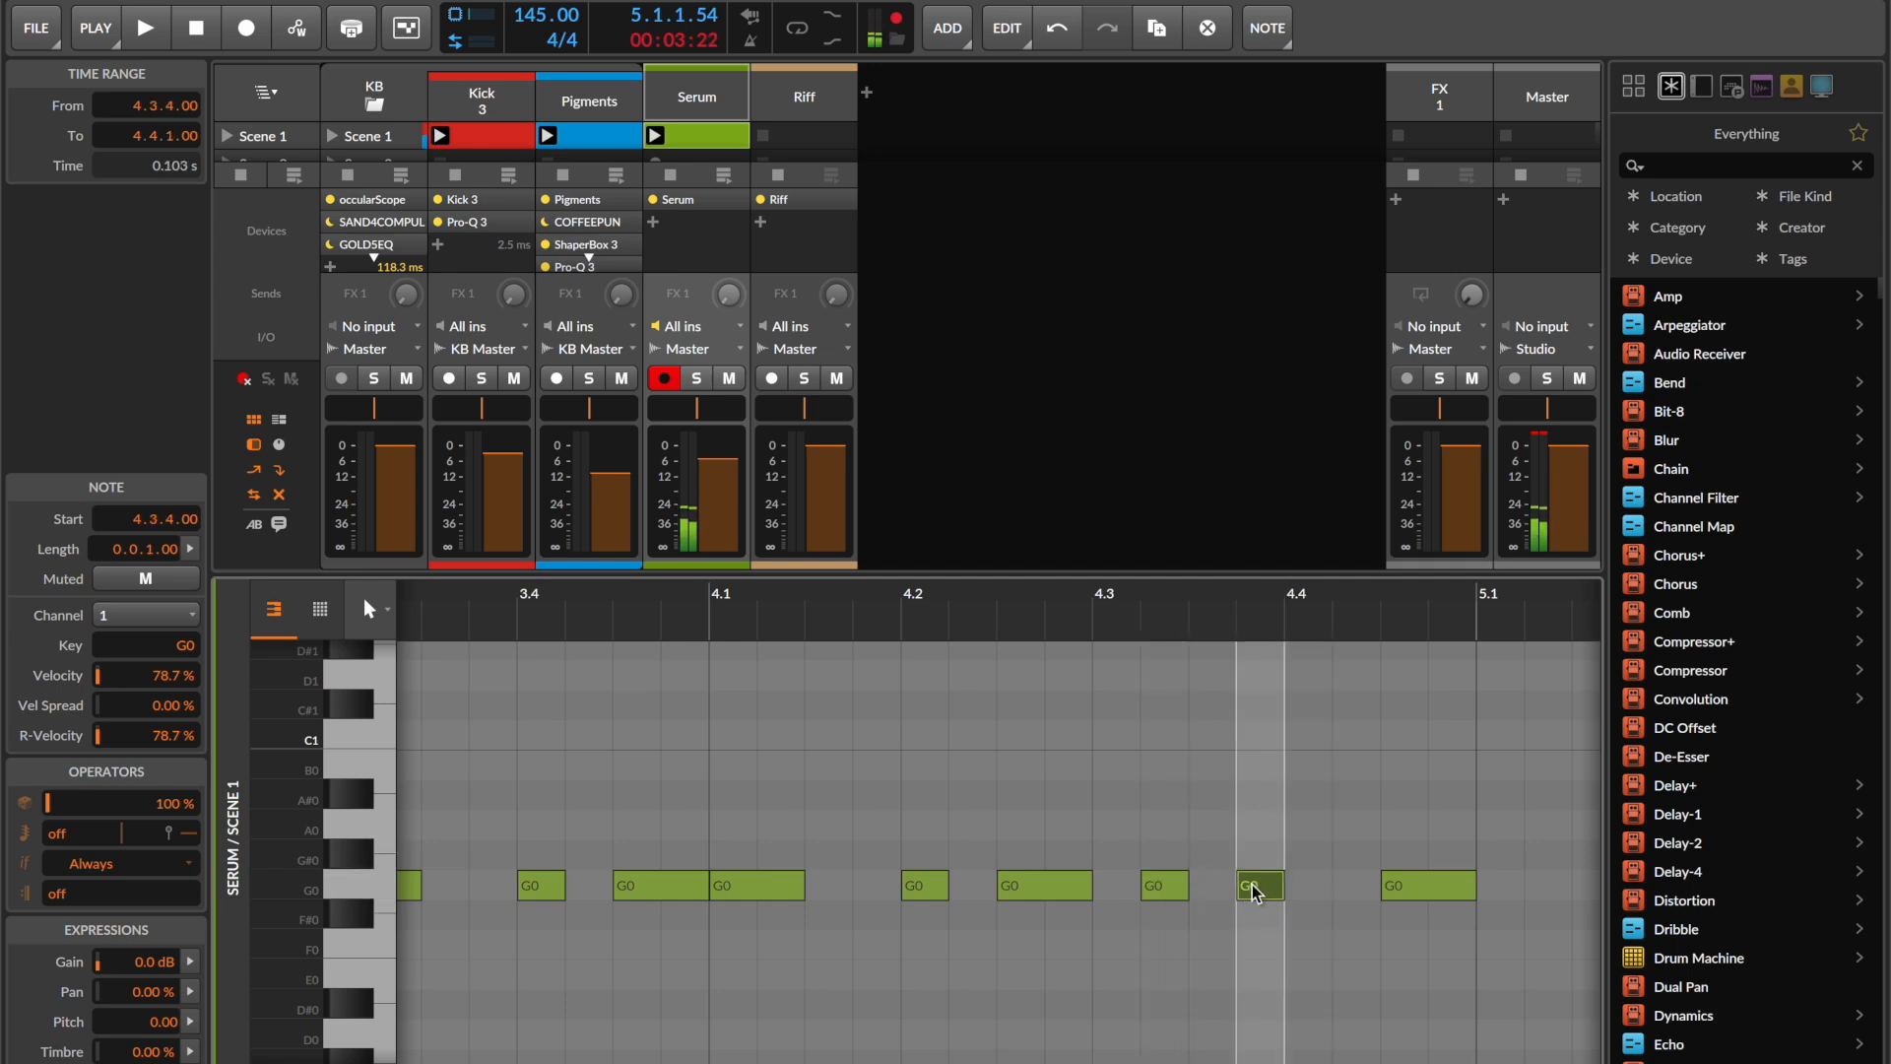
- Delete the G0 note at 4.4.3 and turn the sixteenth at 4.3.4 into an eighth note at 4.4.1
left_click(1464, 886)
key("Delete")
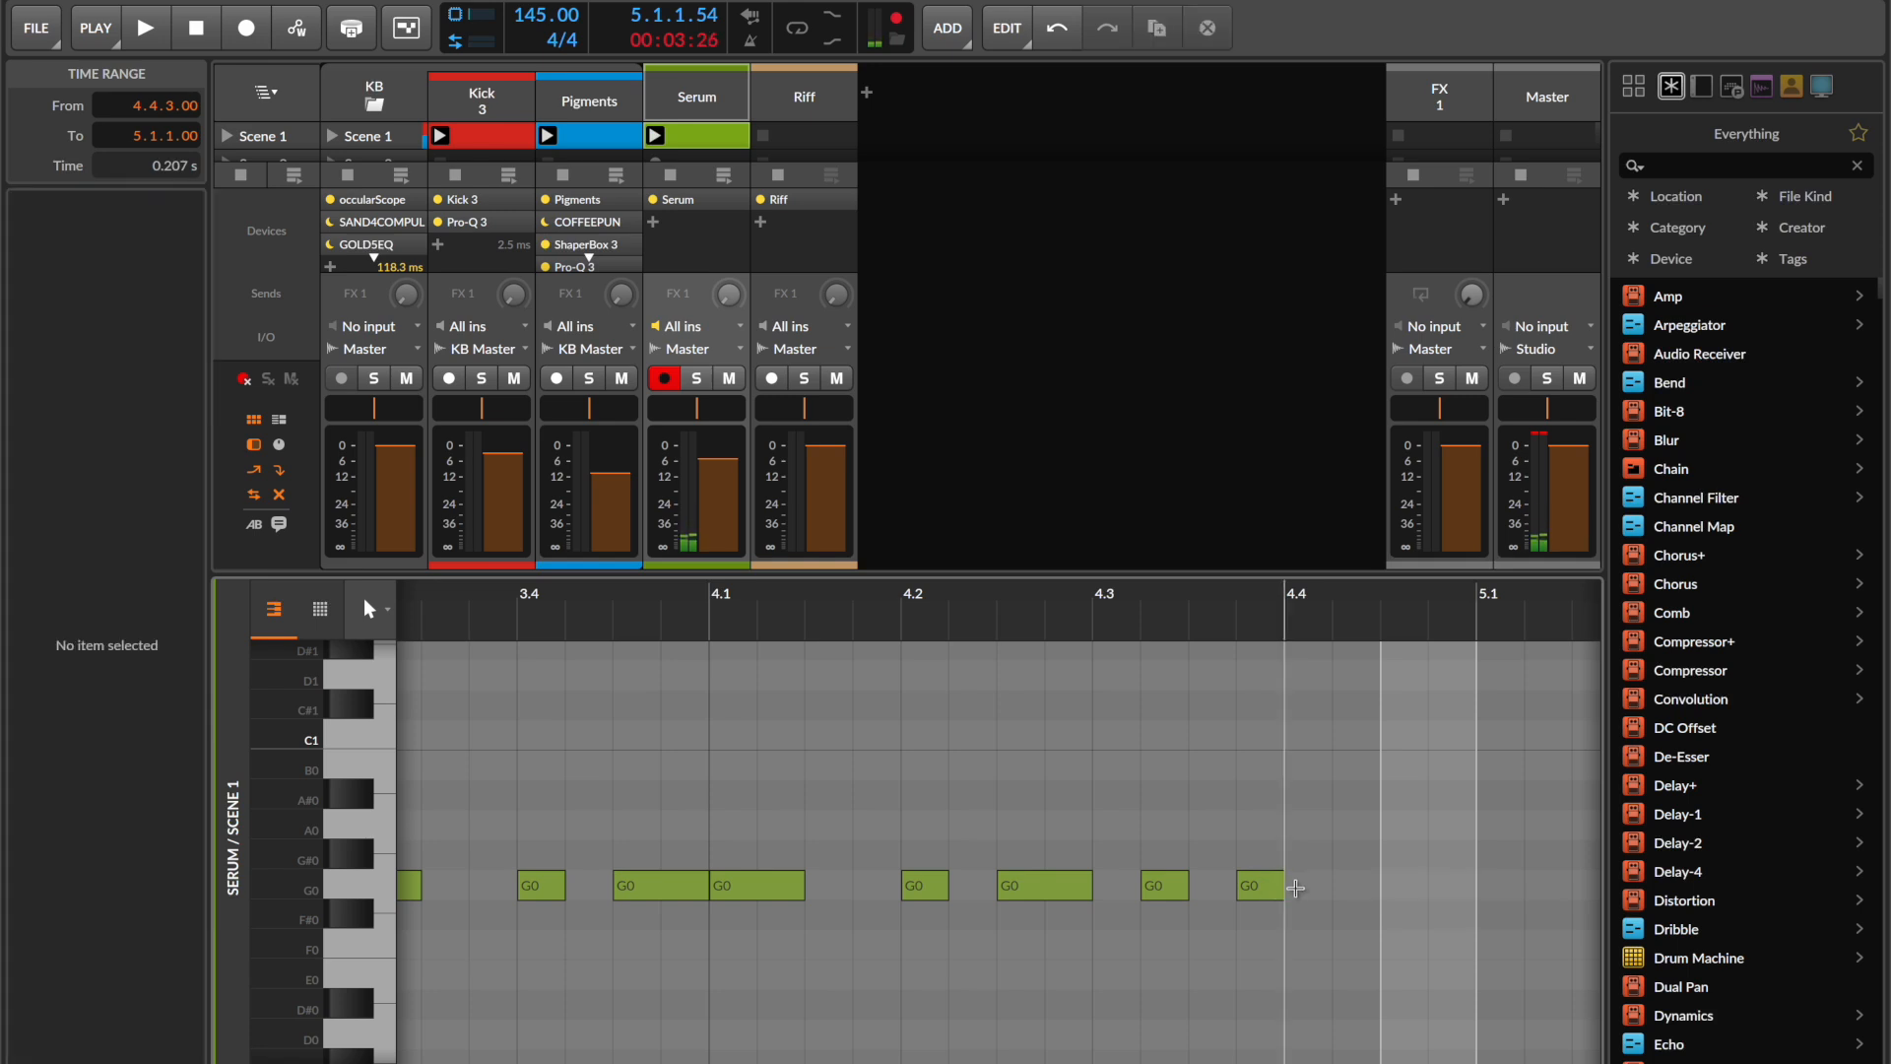
left_click(1268, 891)
left_click_drag(1286, 892, 1362, 891)
- Extend the Serum clip's loop to four bars, ending at 5.1
left_click_drag(1220, 612, 1279, 433)
left_click_drag(1029, 612, 1288, 626)
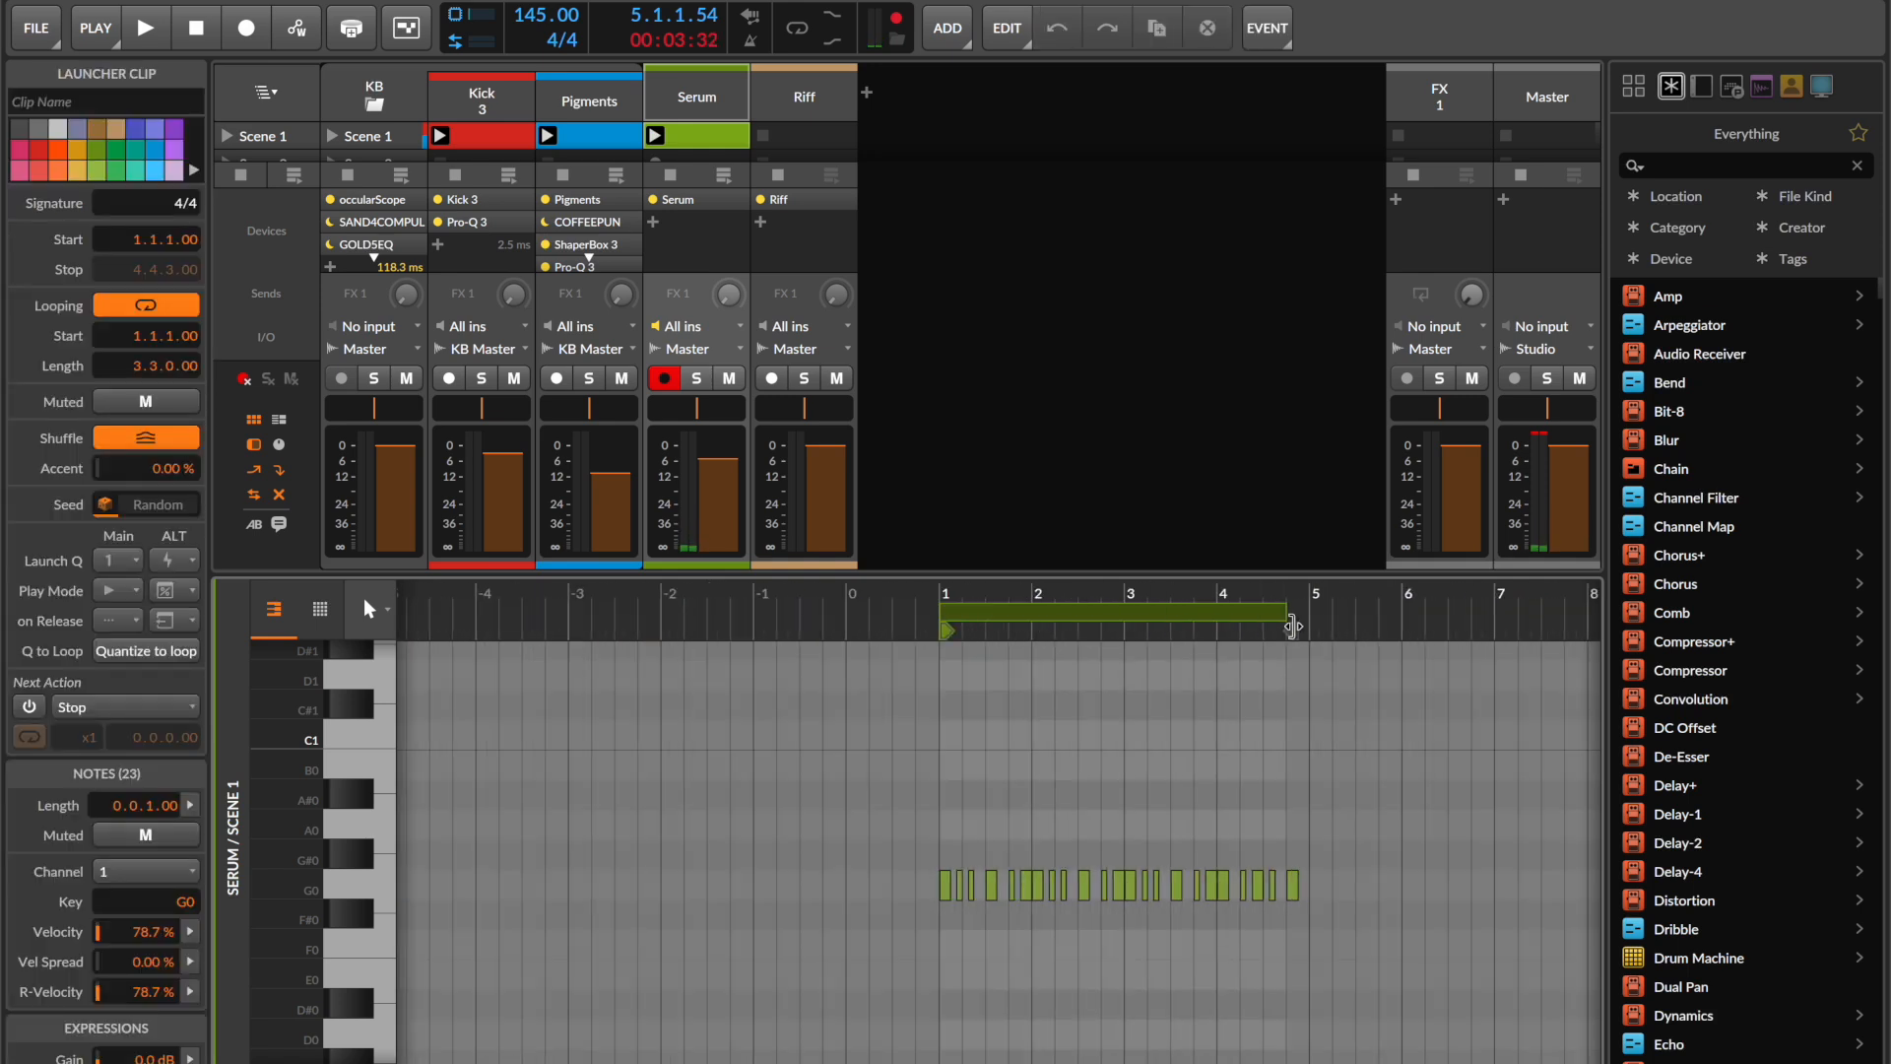
left_click(1138, 615)
scroll(1173, 616, "up", 3)
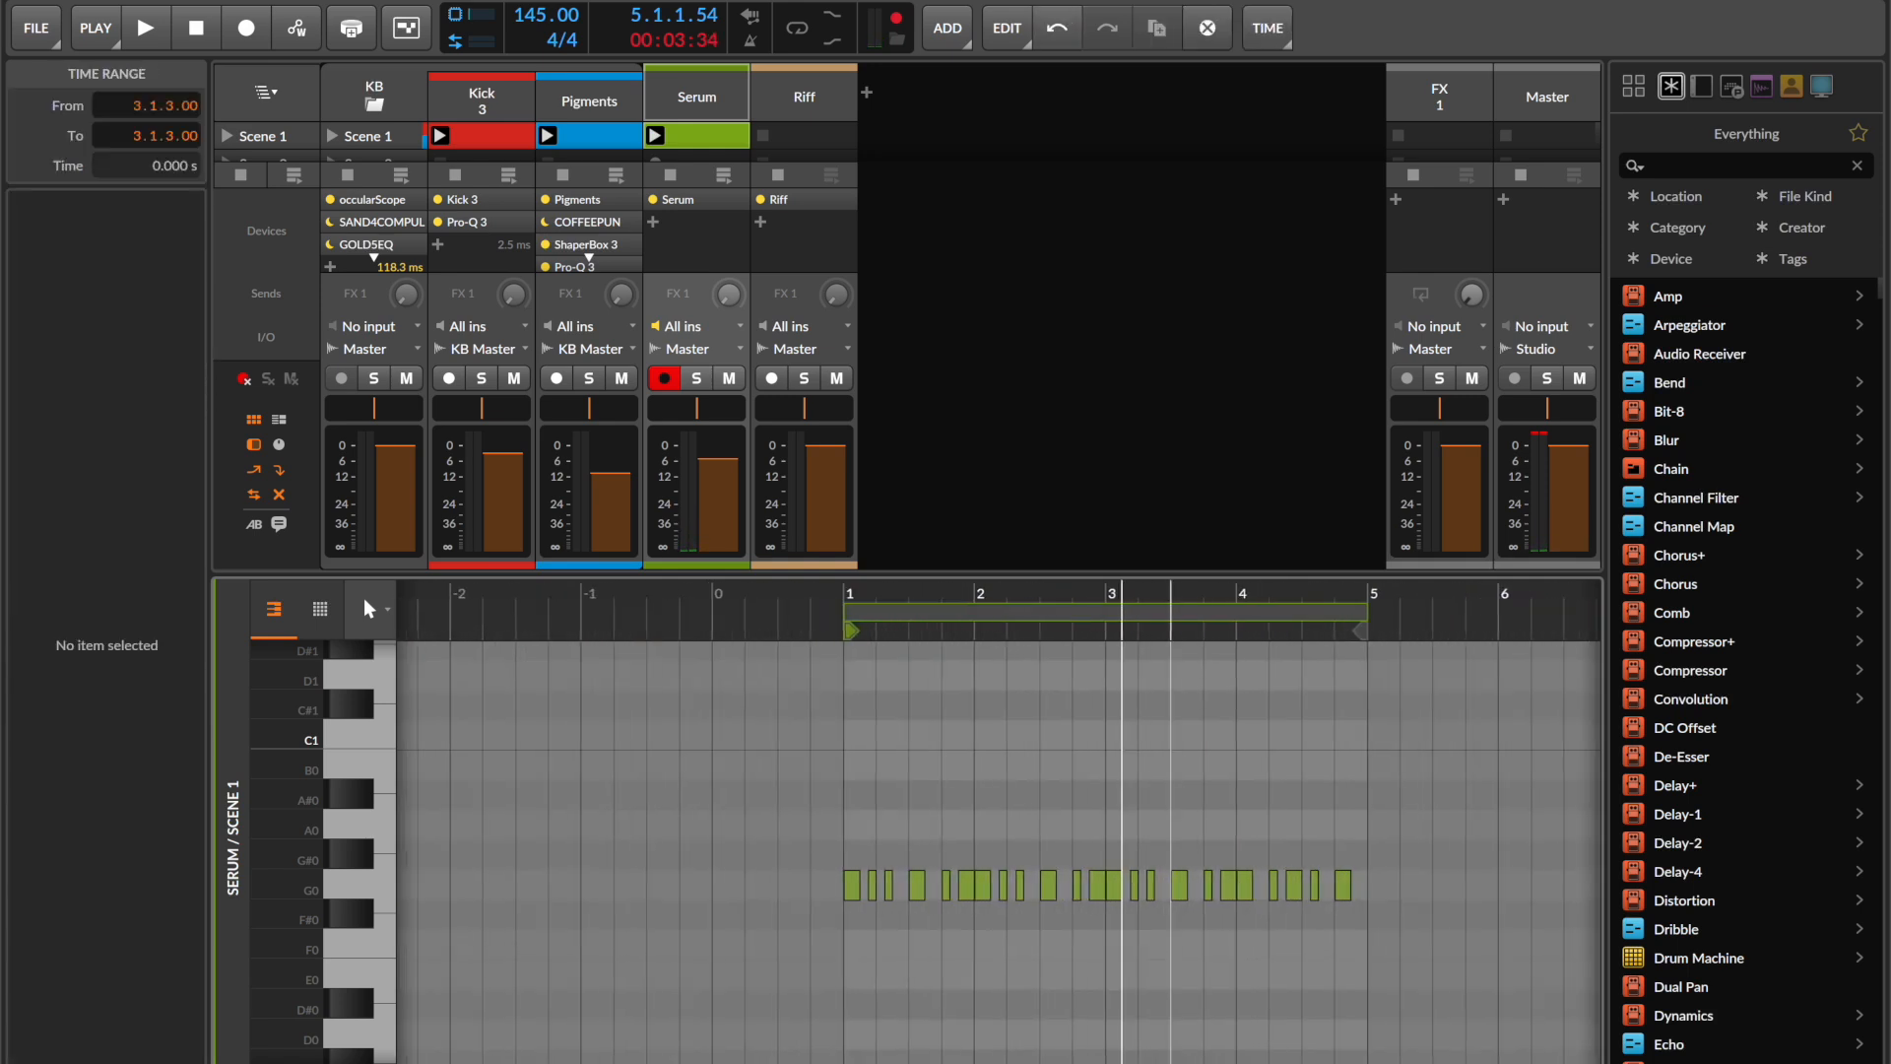
- Compare the notes of bars 1 and 4, and play back the full four-bar Serum riff with the kick and bass
left_click_drag(812, 821, 948, 916)
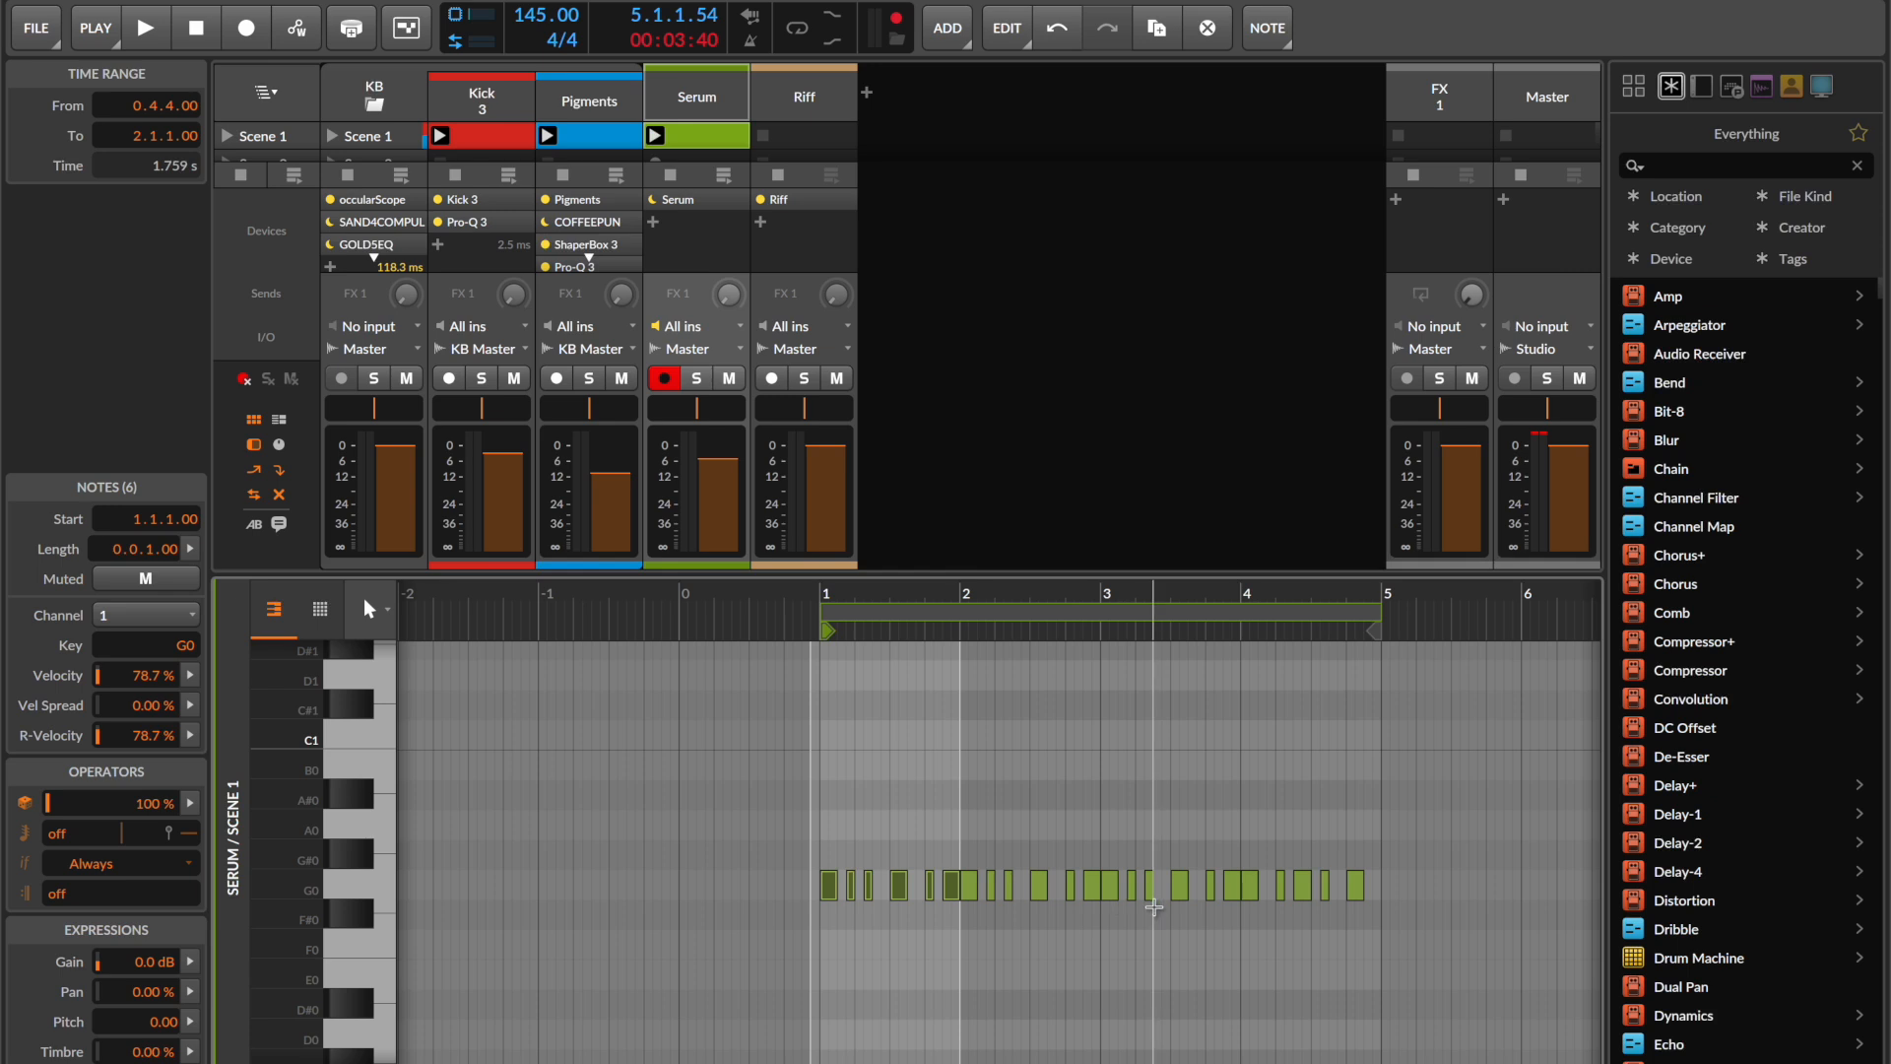
left_click_drag(1243, 842, 1402, 907)
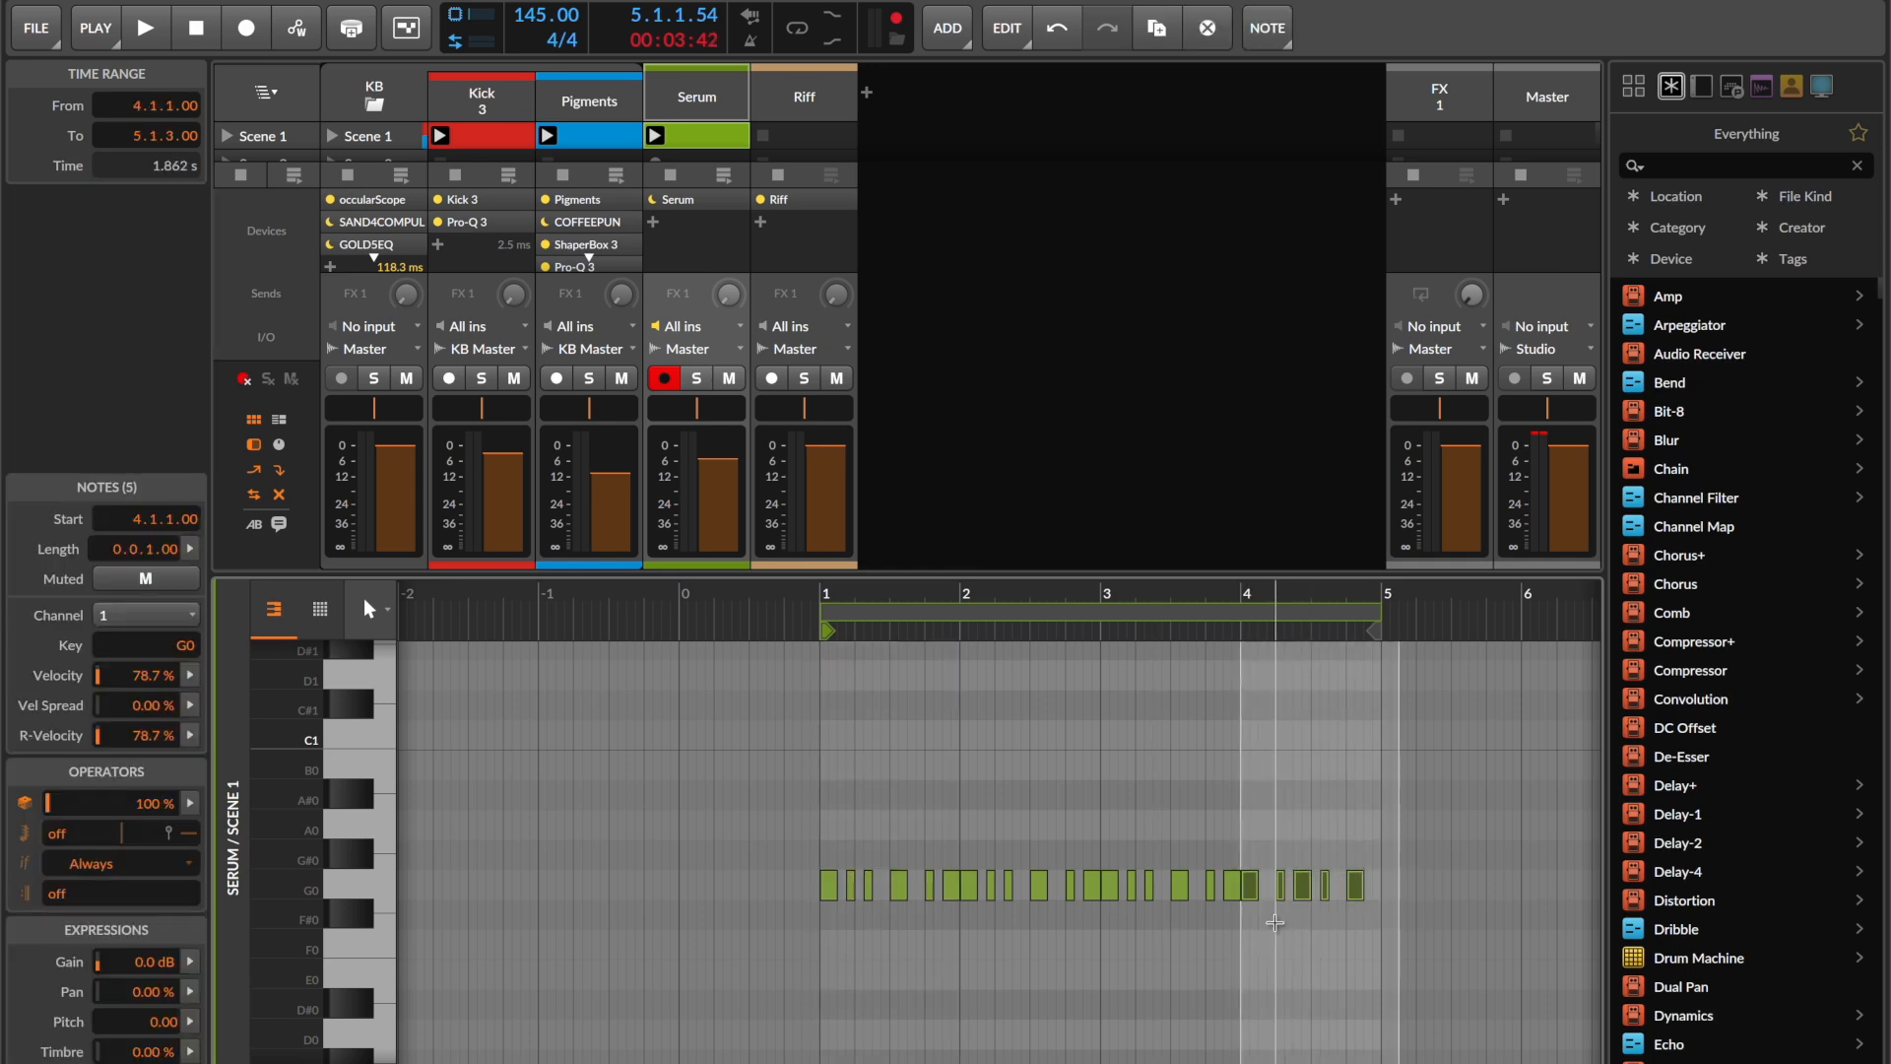
left_click(1258, 941)
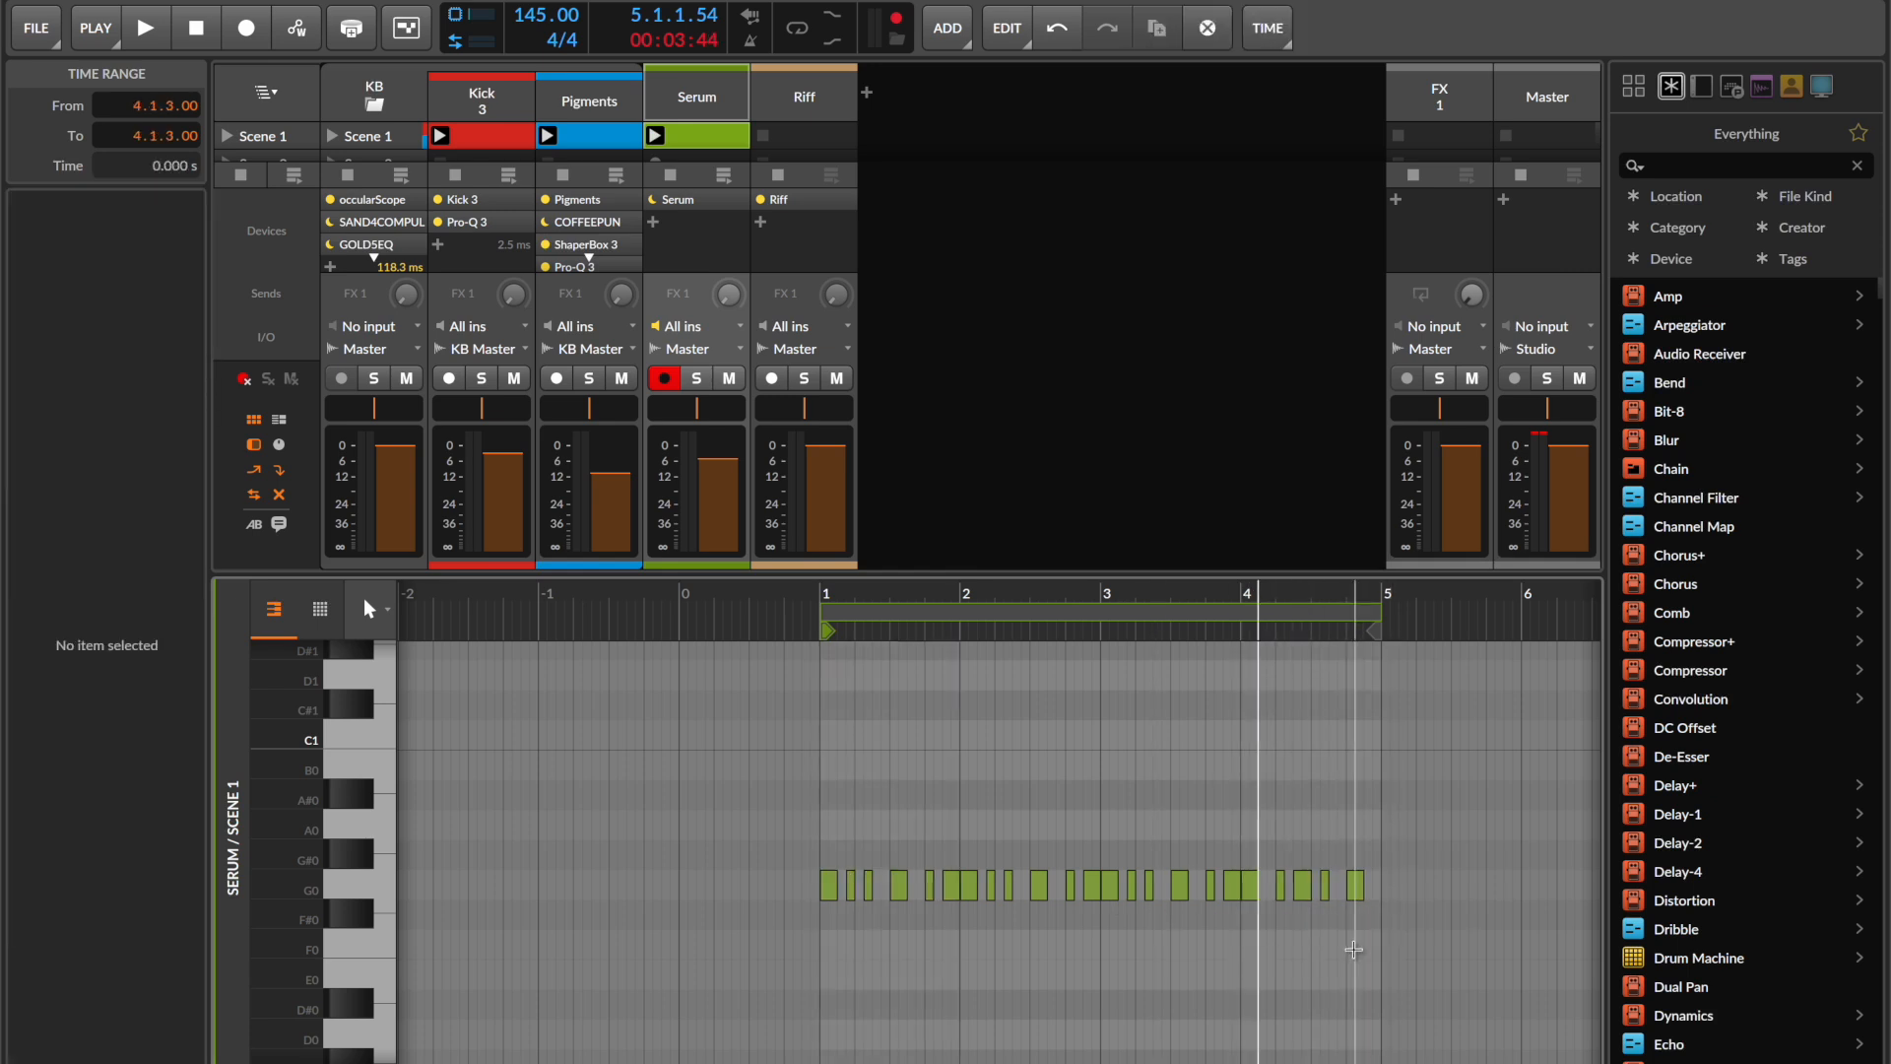
left_click_drag(1372, 953, 820, 914)
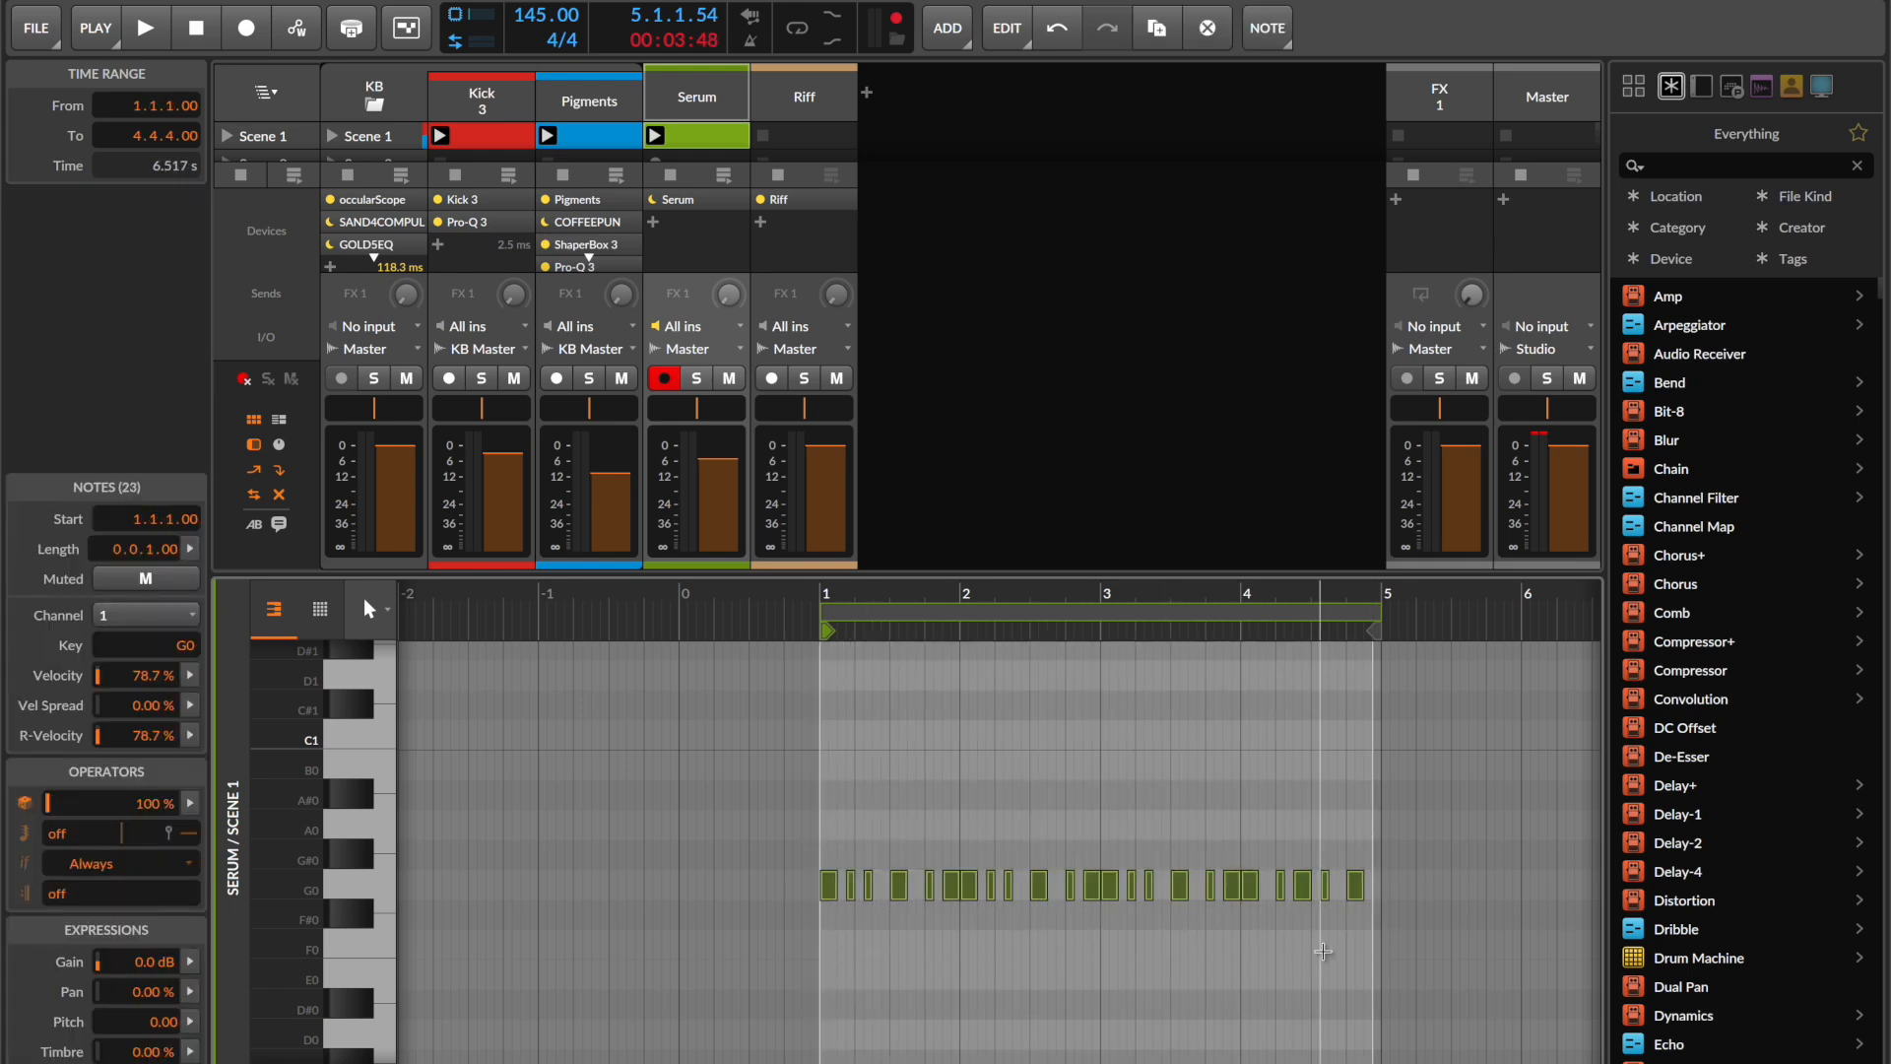
key("space")
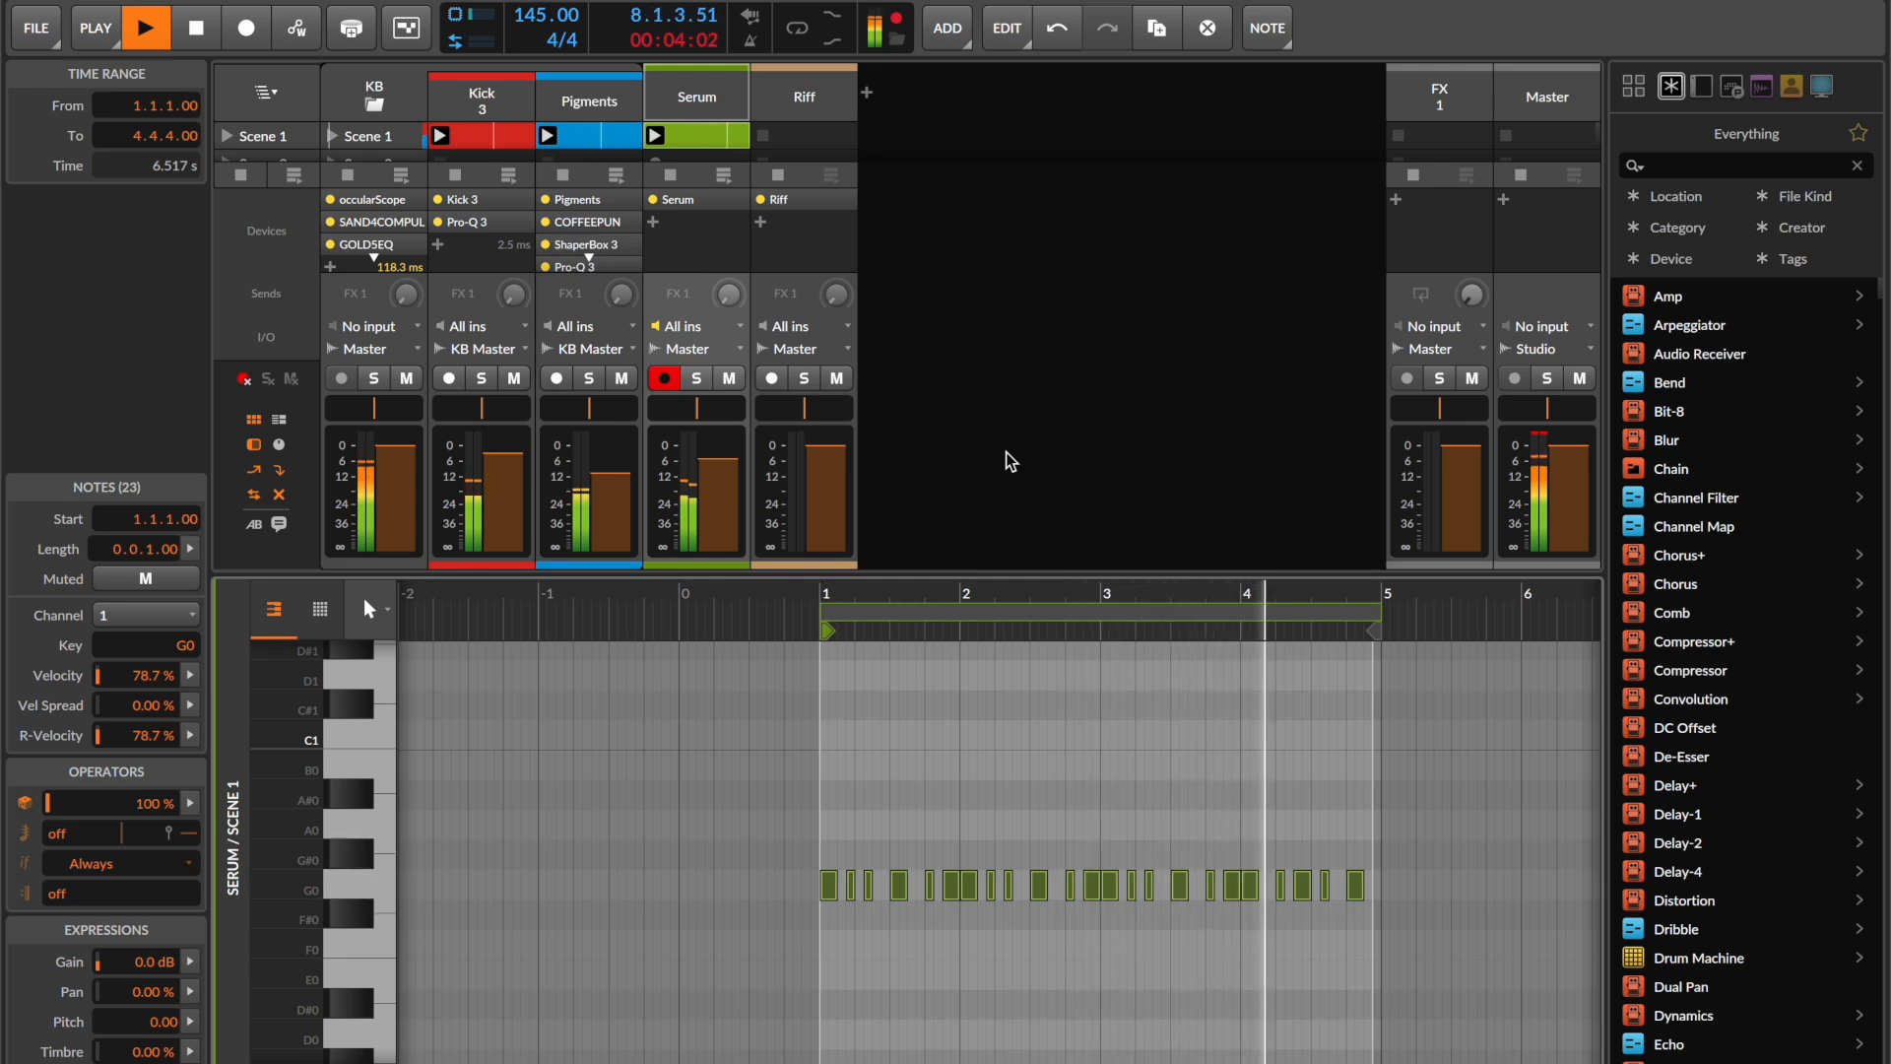
key("space")
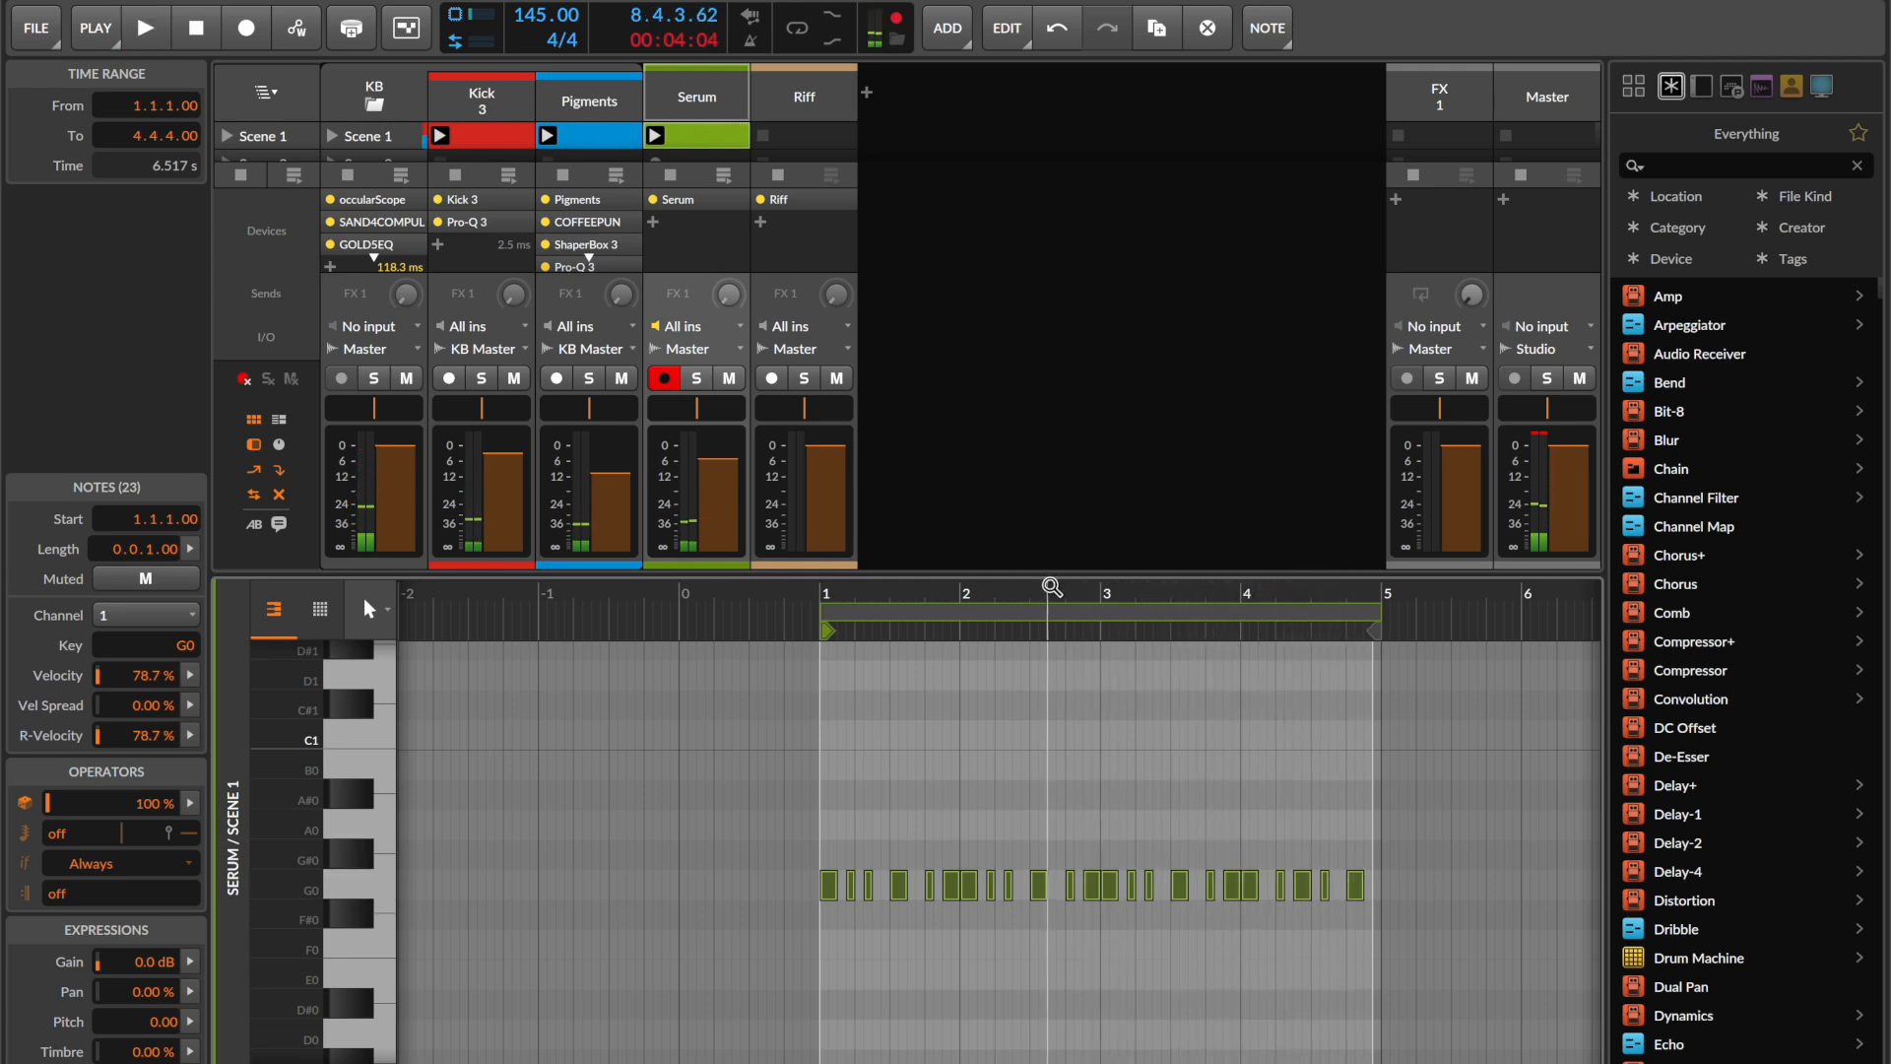
- Transpose all notes in the Serum clip up one octave to G1
left_click_drag(1053, 587, 957, 625)
left_click(973, 752)
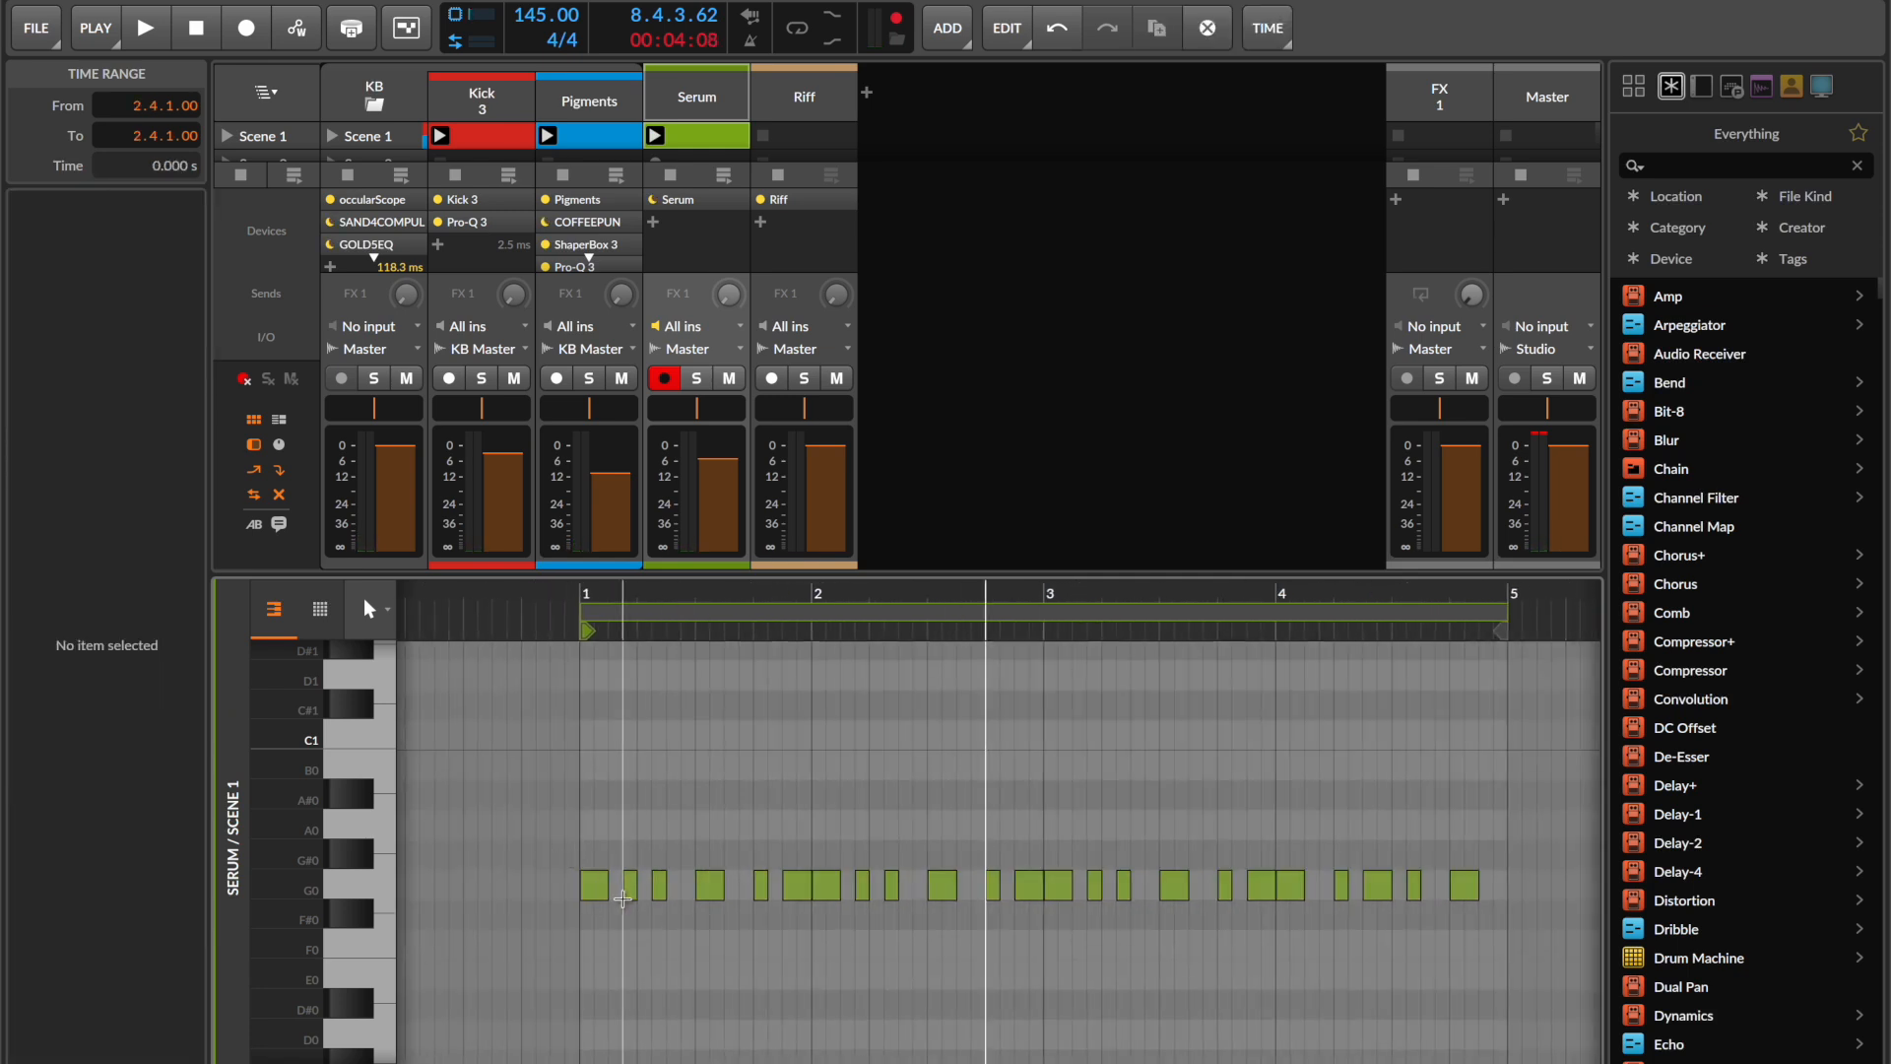
left_click_drag(550, 852, 1495, 974)
key("shift+Up")
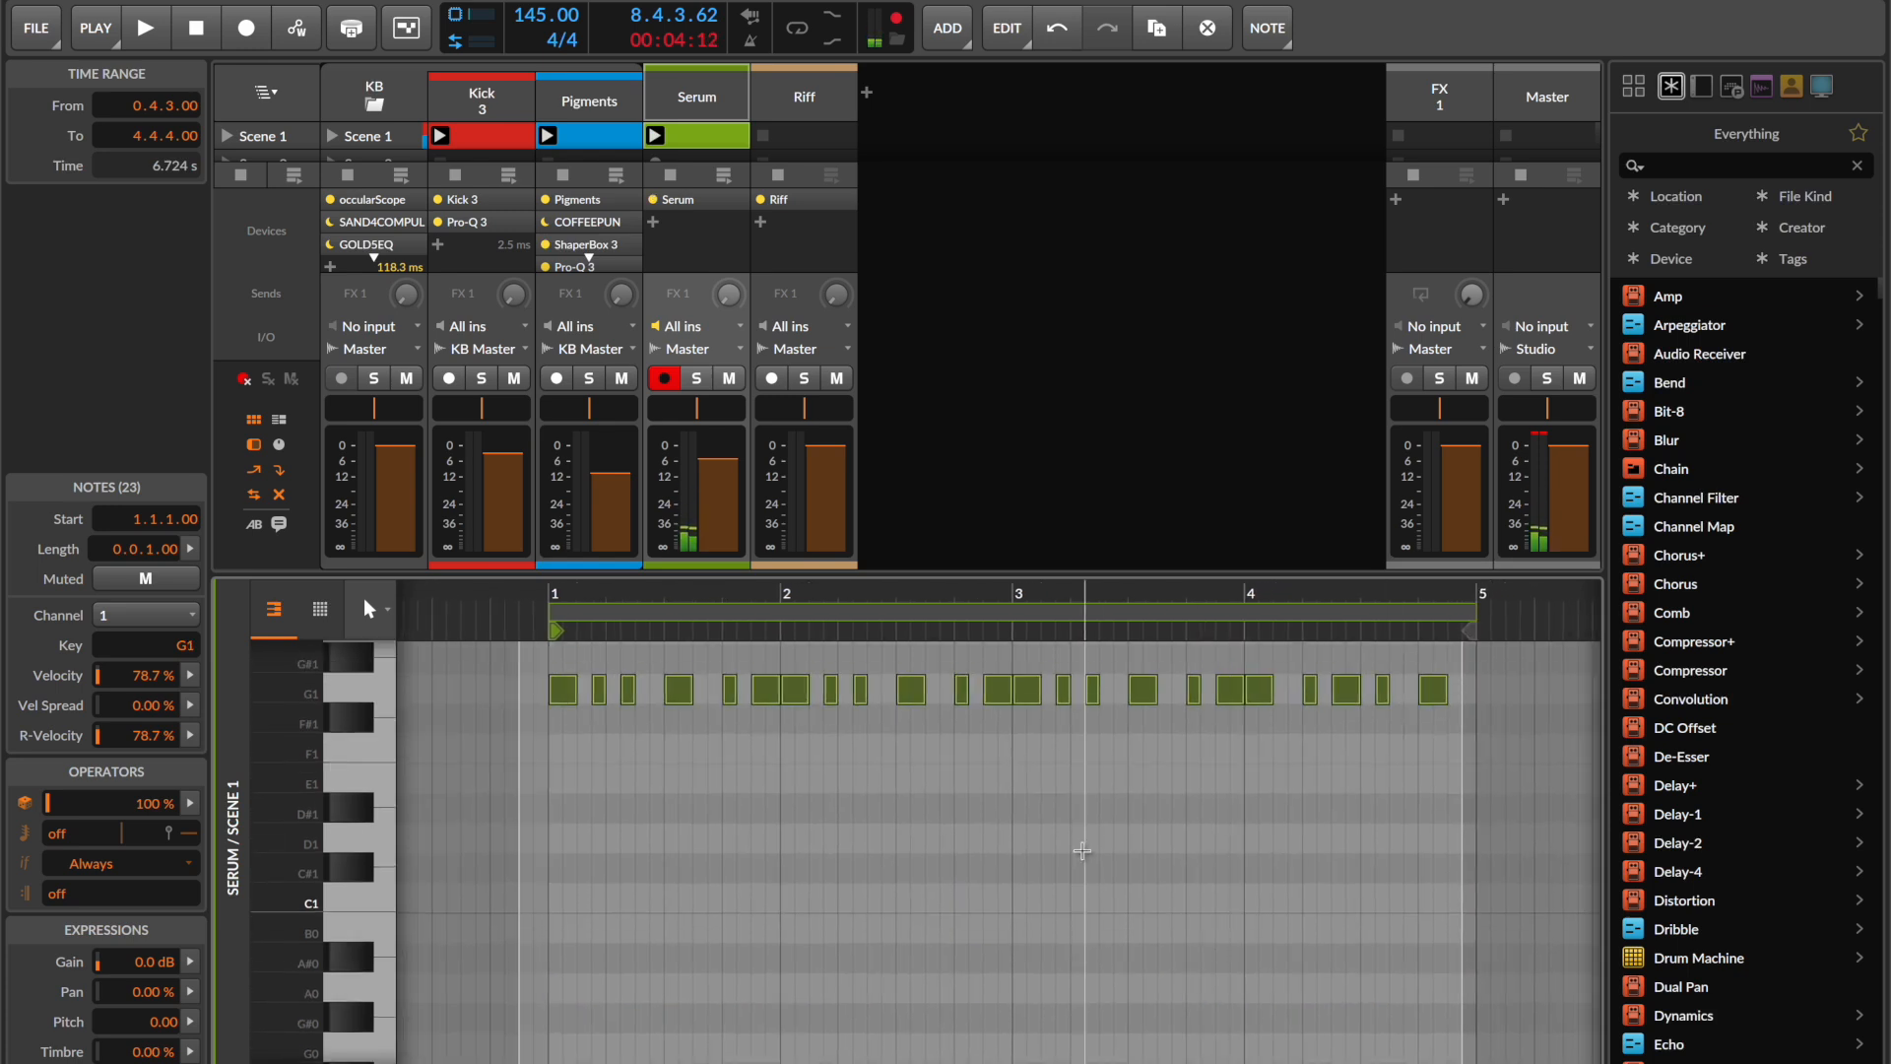
- Give bar 1 a melody: move the notes at 1.1.4 and 1.4.1 to A1, 1.2.2 to A#1, and 1.4.3 to F1
left_click(1082, 850)
scroll(1034, 824, "up", 2)
left_click_drag(653, 620, 589, 818)
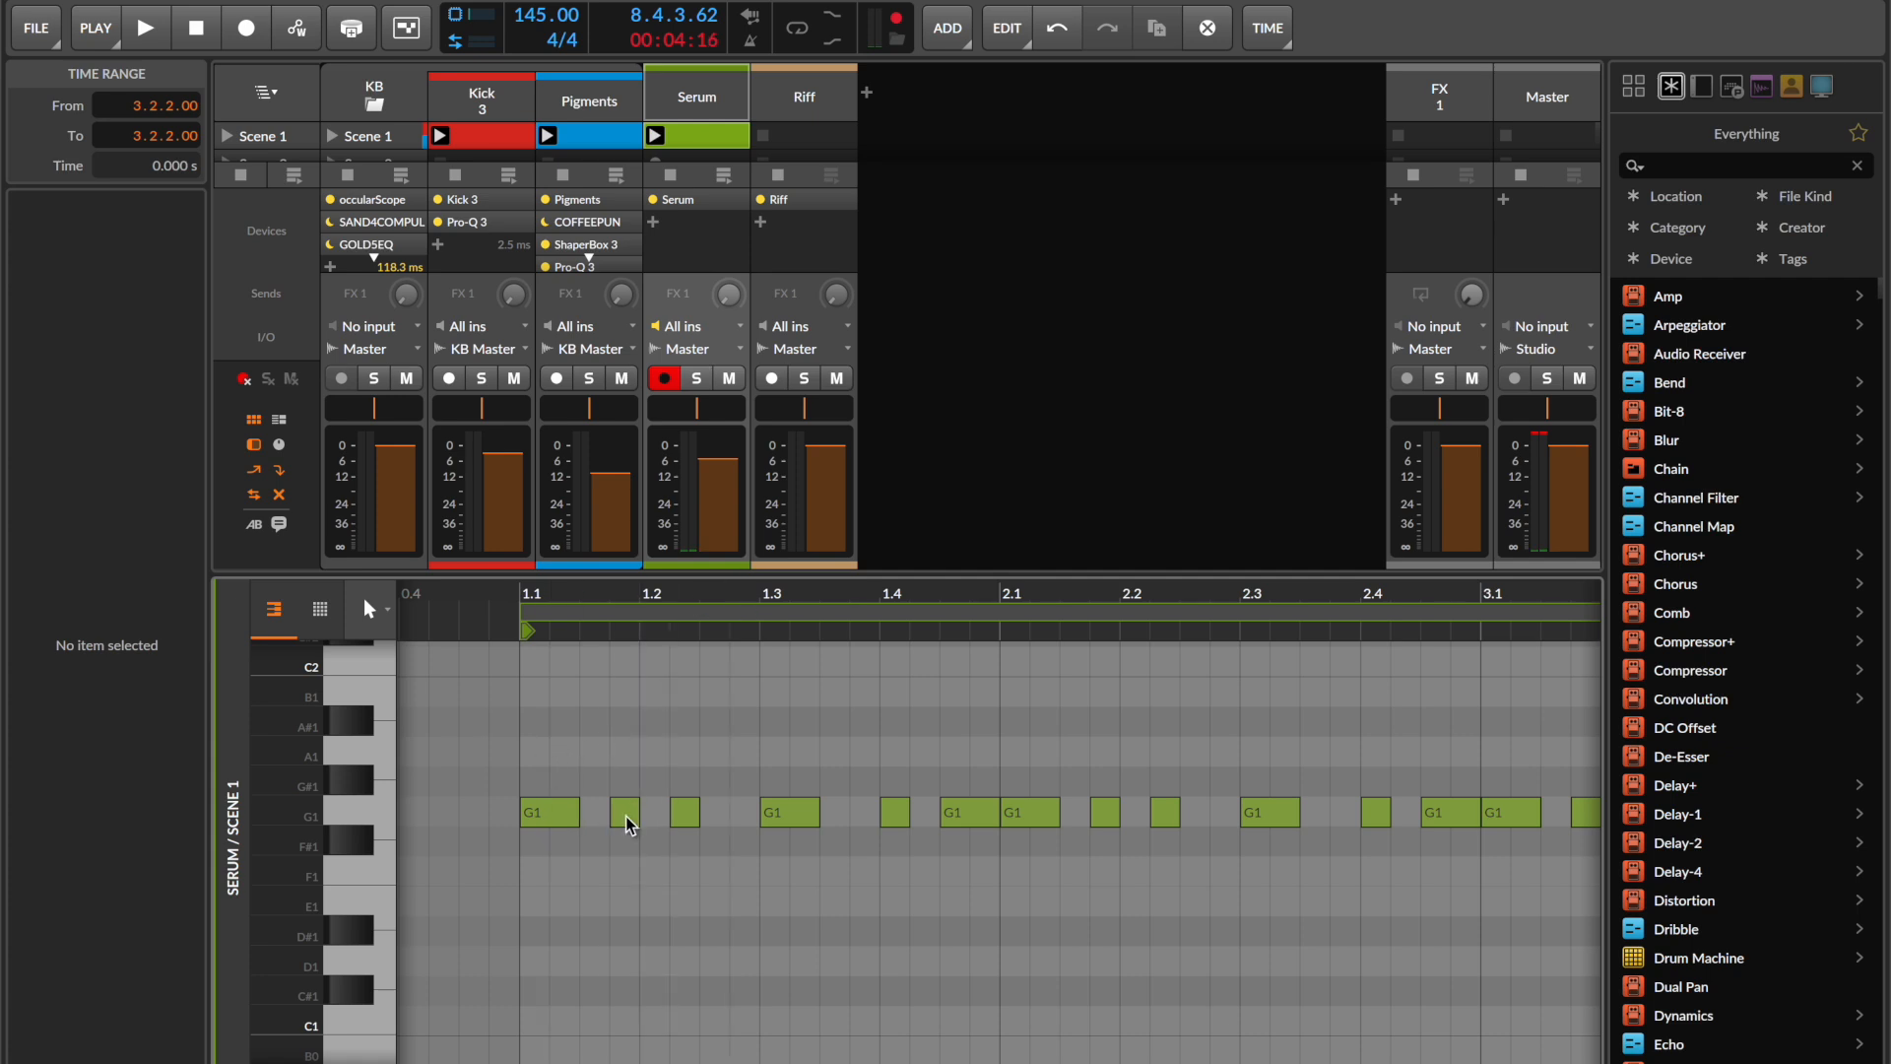
left_click_drag(992, 762, 498, 867)
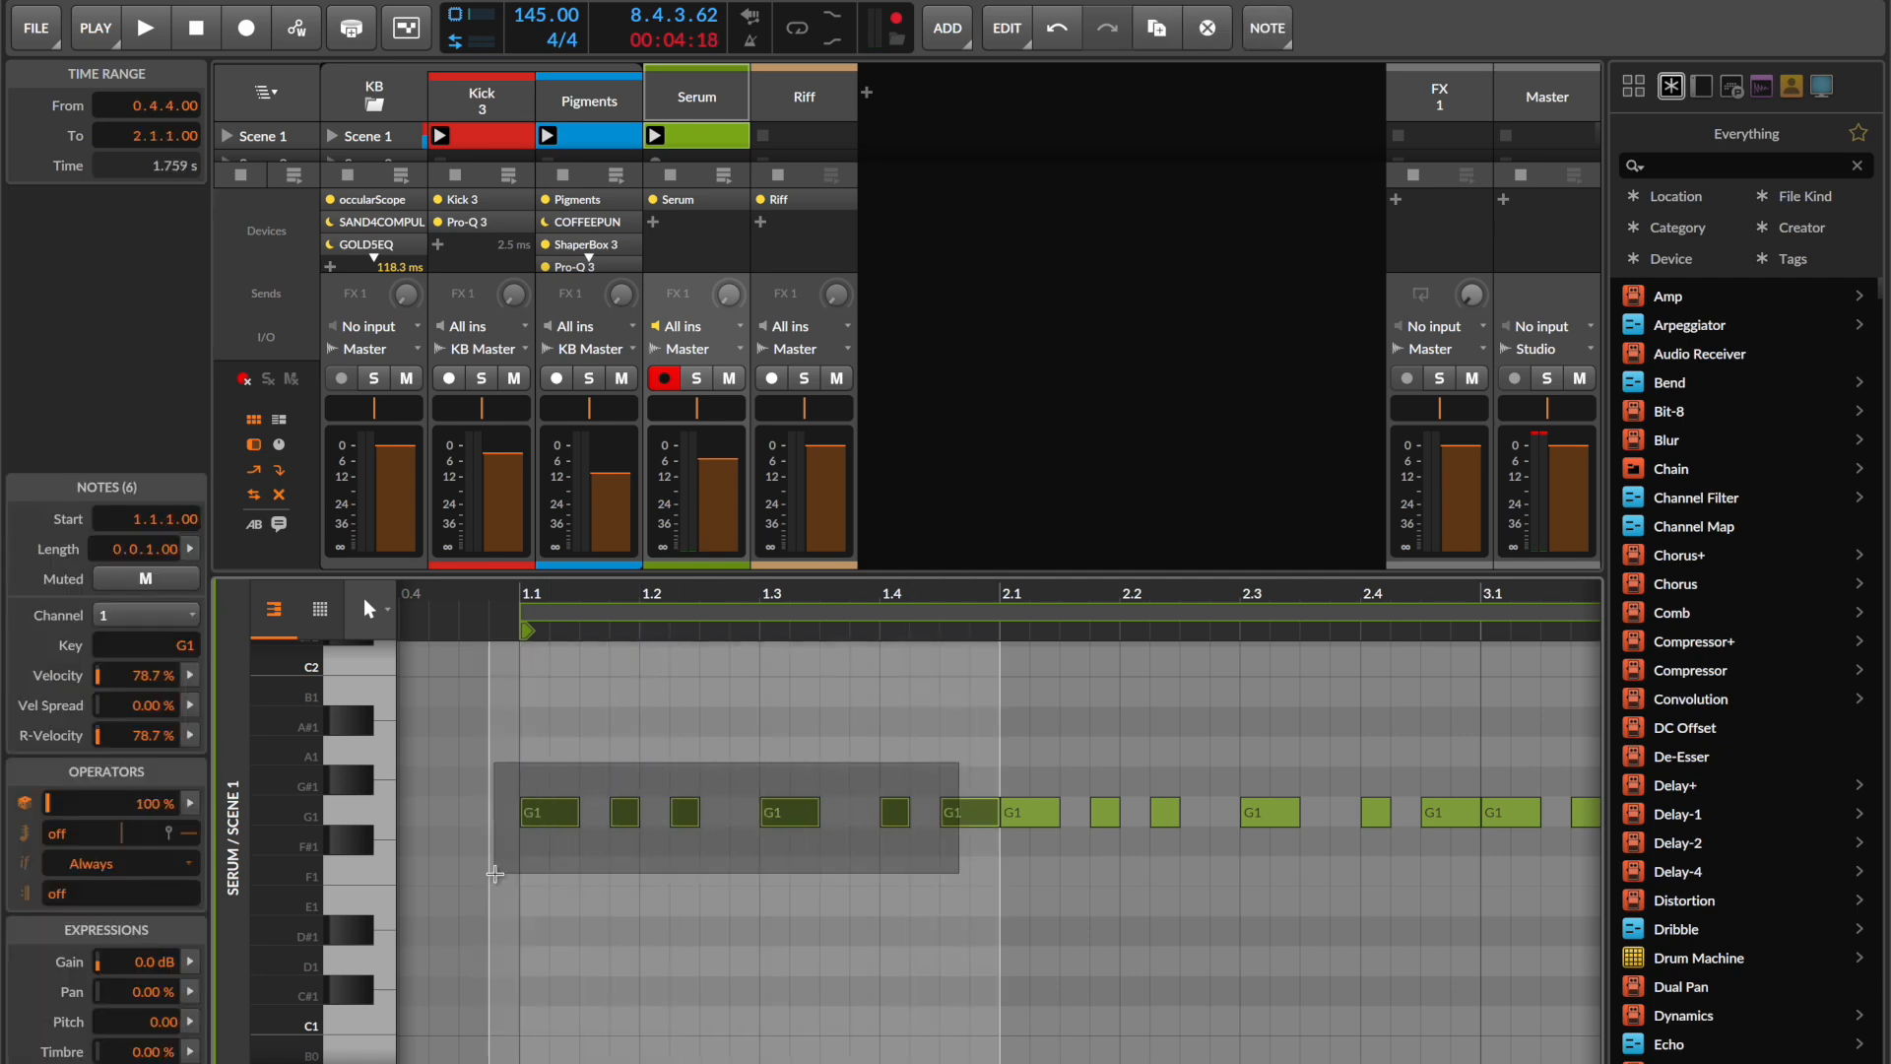
left_click(631, 837)
left_click_drag(626, 813, 626, 753)
left_click_drag(687, 816, 685, 724)
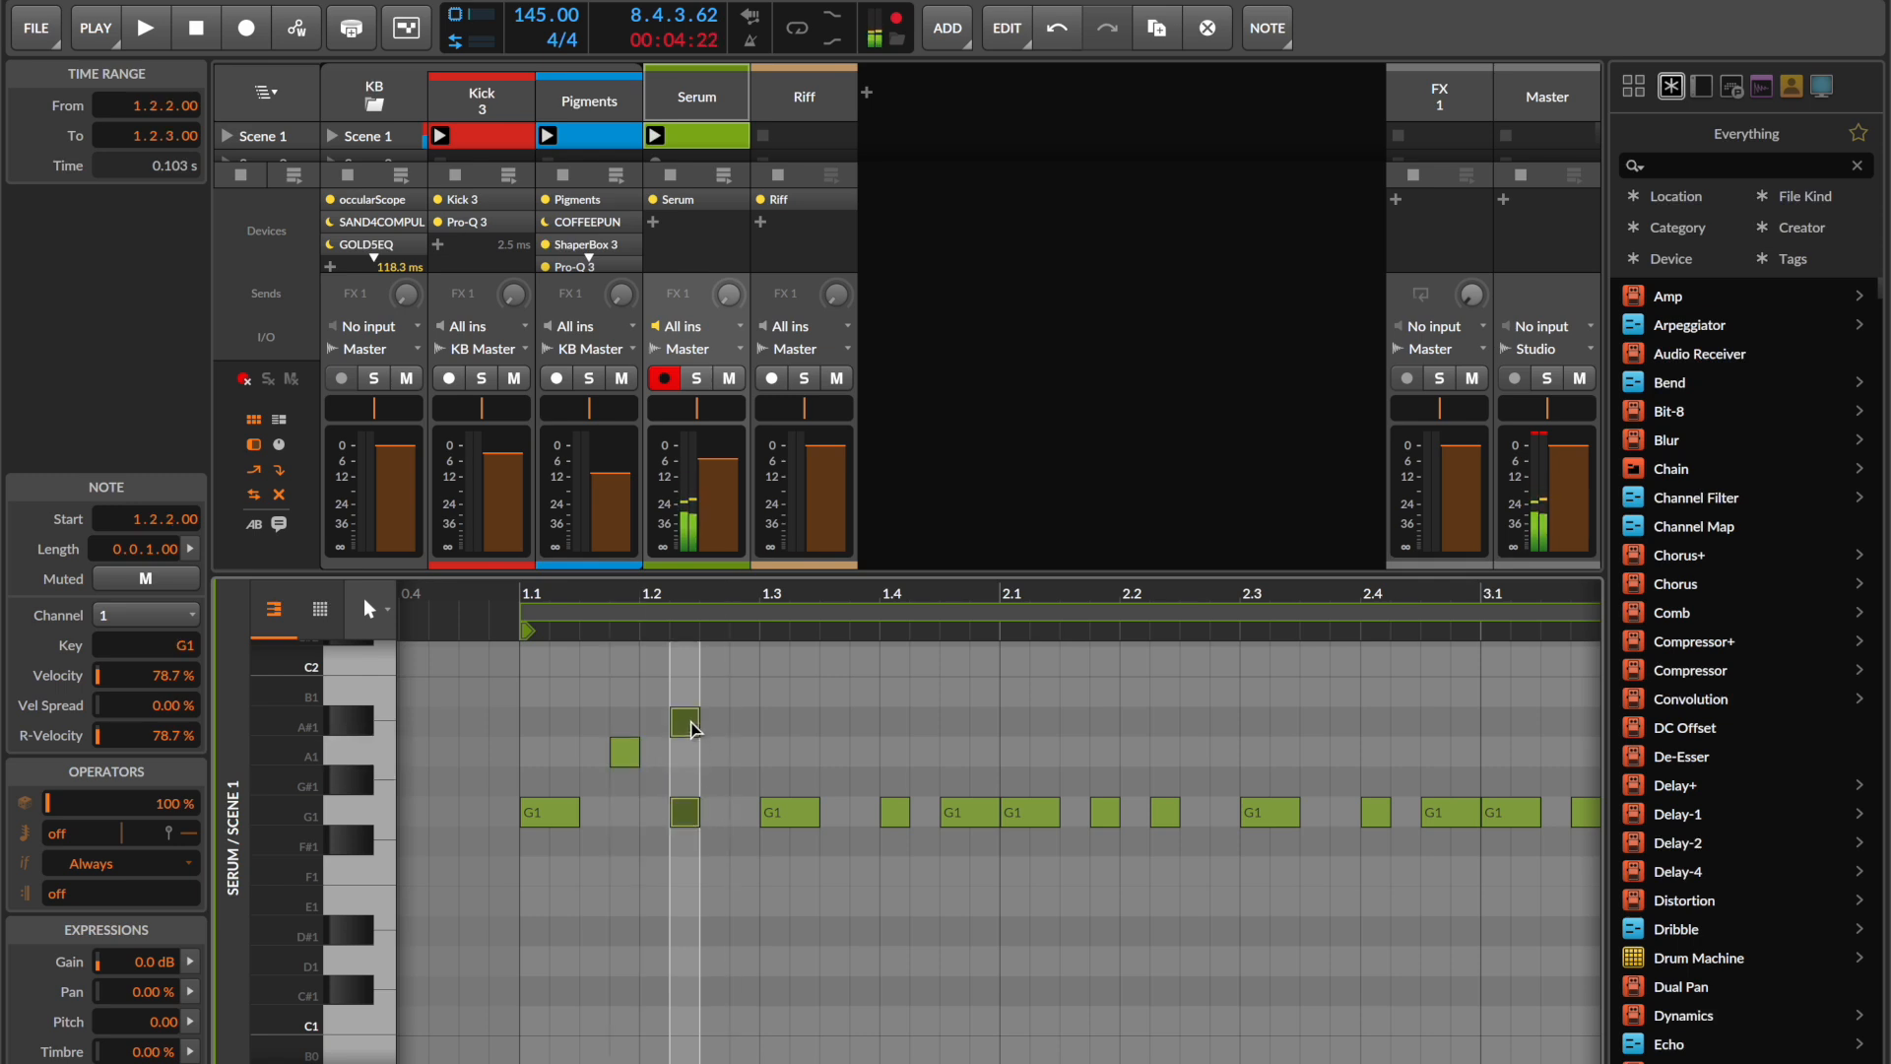
left_click_drag(894, 823, 895, 759)
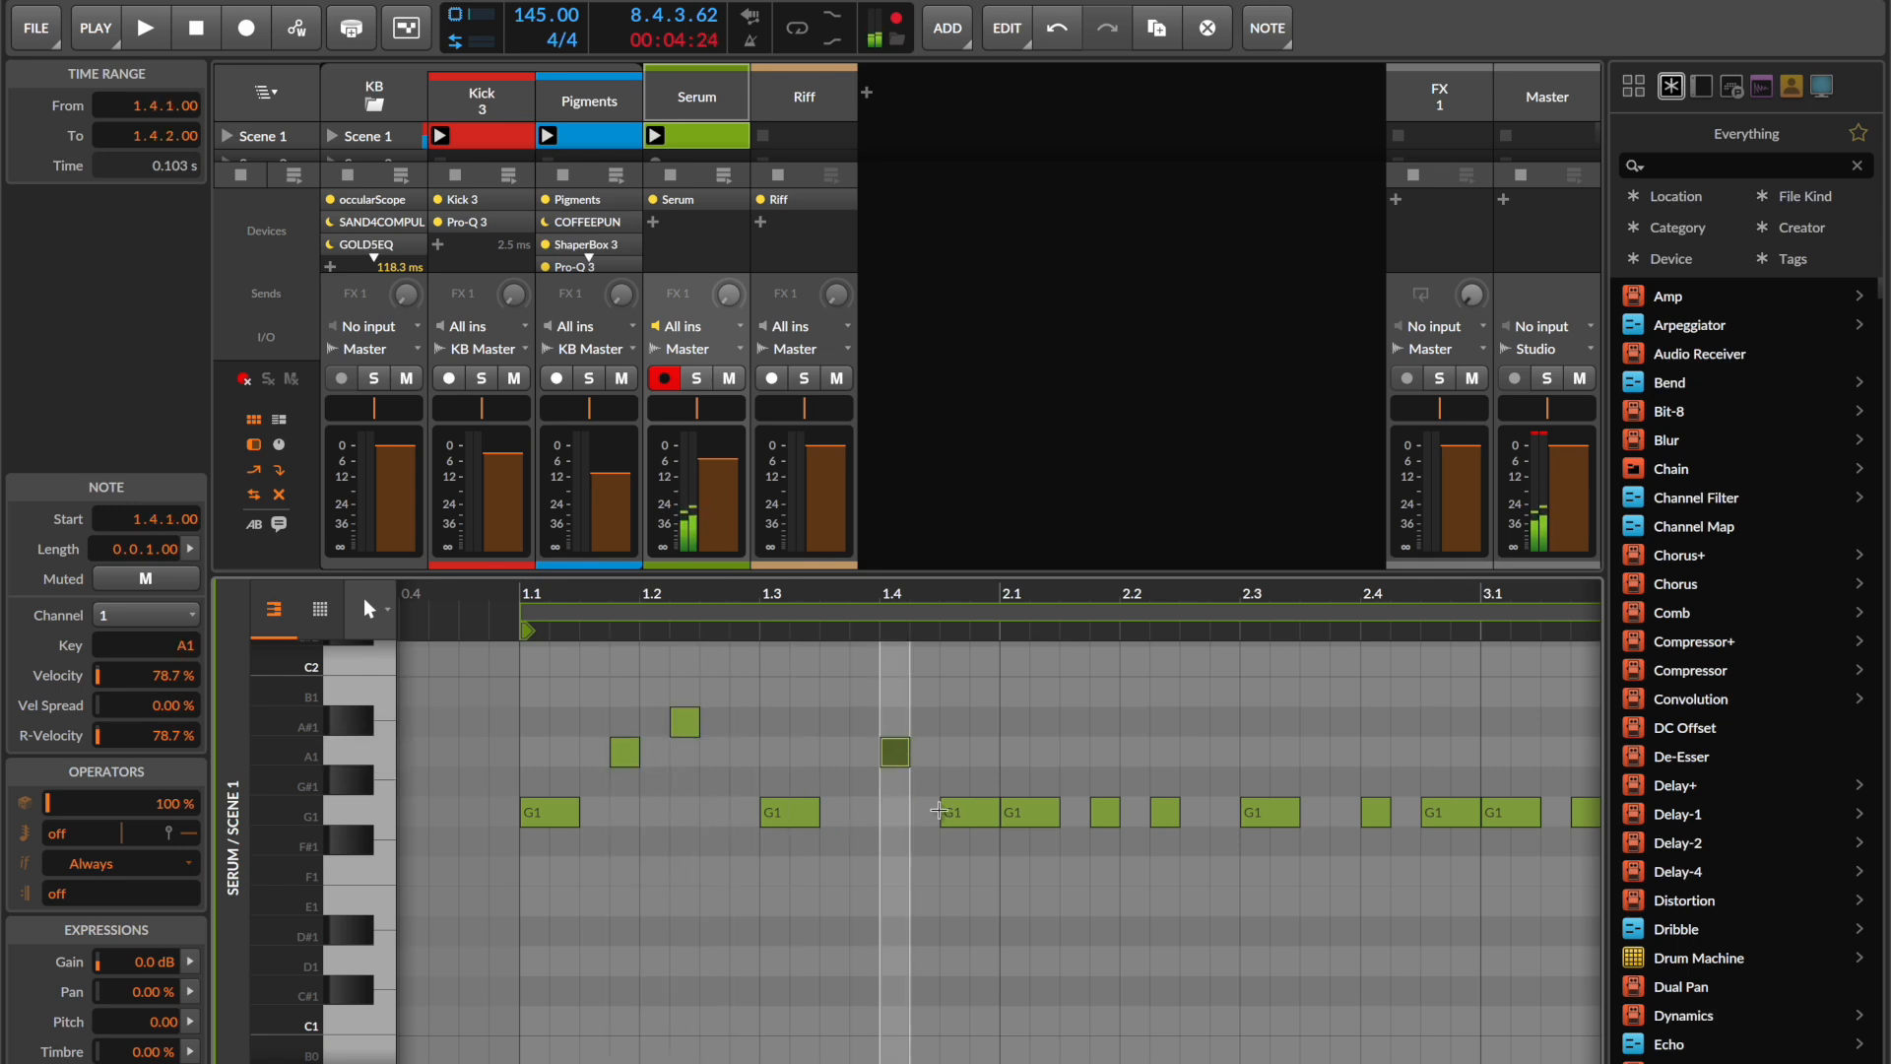
left_click_drag(975, 813, 978, 872)
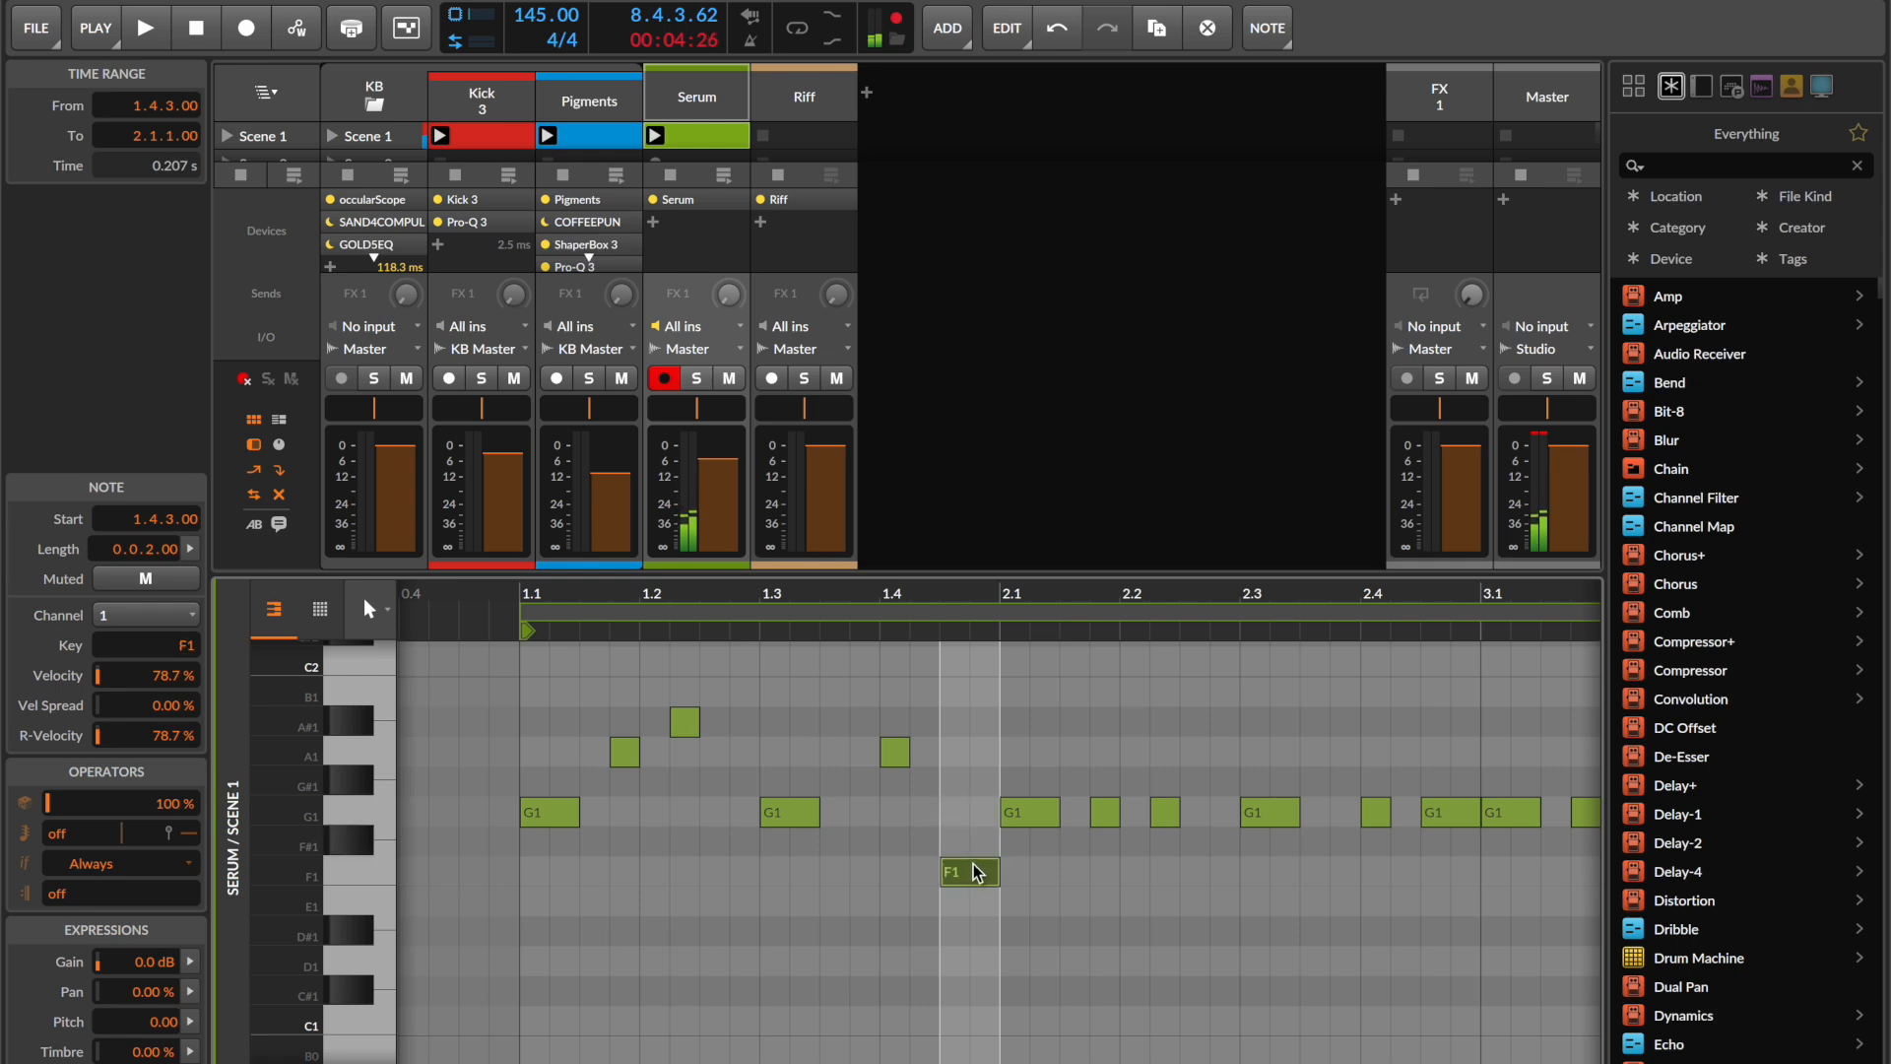
- Delete all G1 notes in bars 2 to 4, keeping only the melodic riff in bar 1
left_click_drag(1017, 789, 1487, 830)
key("Delete")
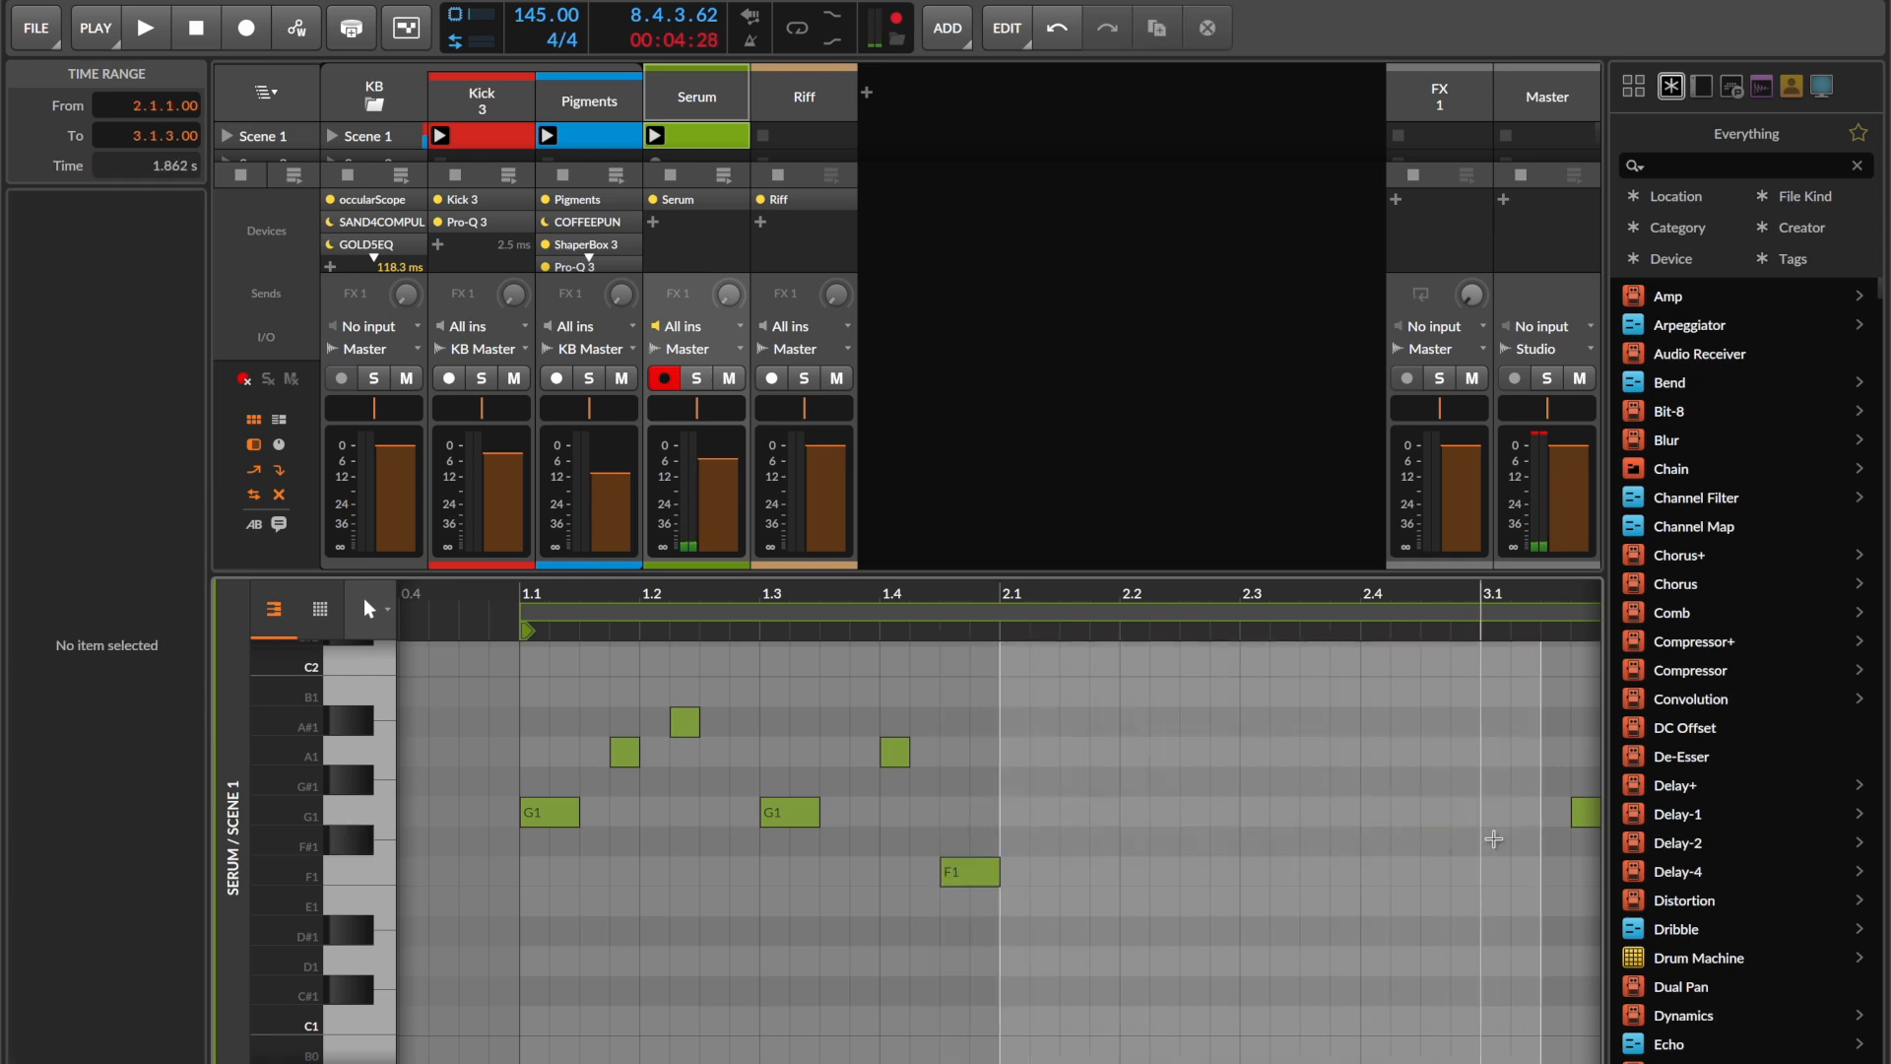
scroll(1280, 669, "down", 4)
left_click_drag(1074, 741, 1232, 883)
key("Delete")
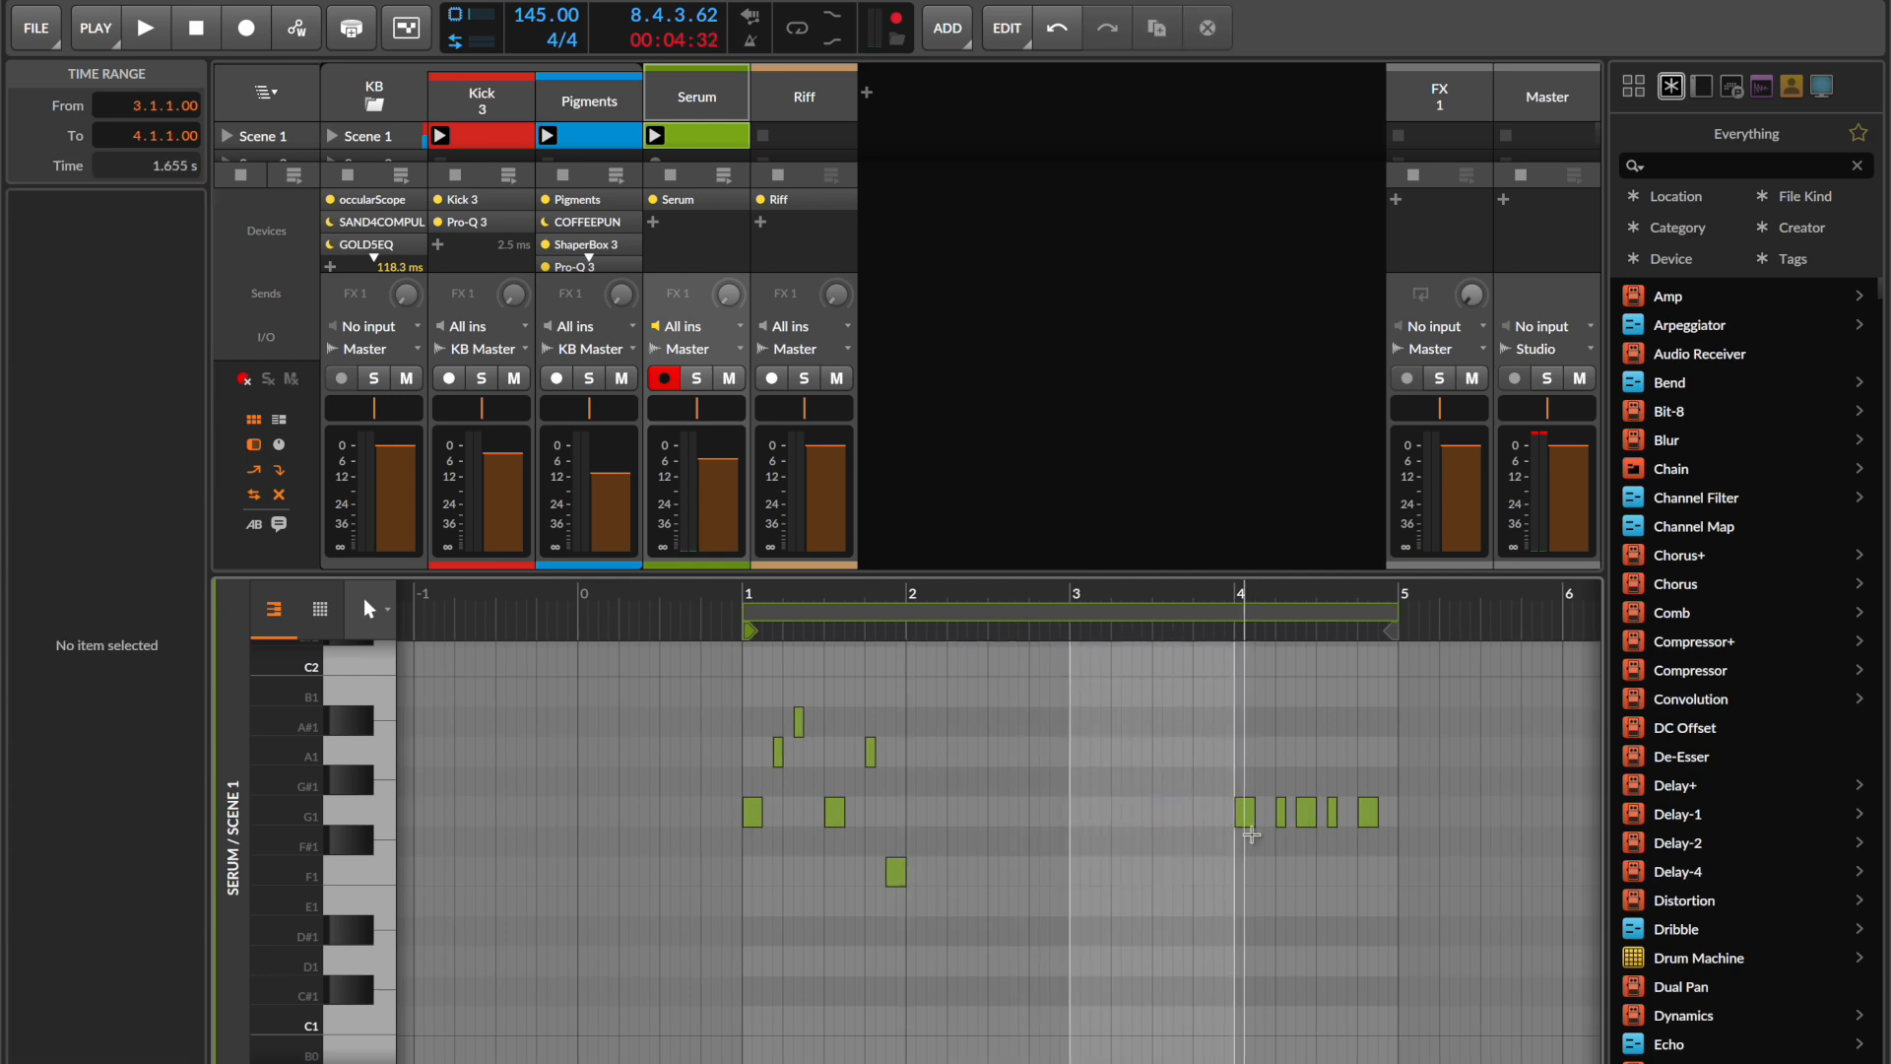
left_click_drag(1186, 772, 1392, 857)
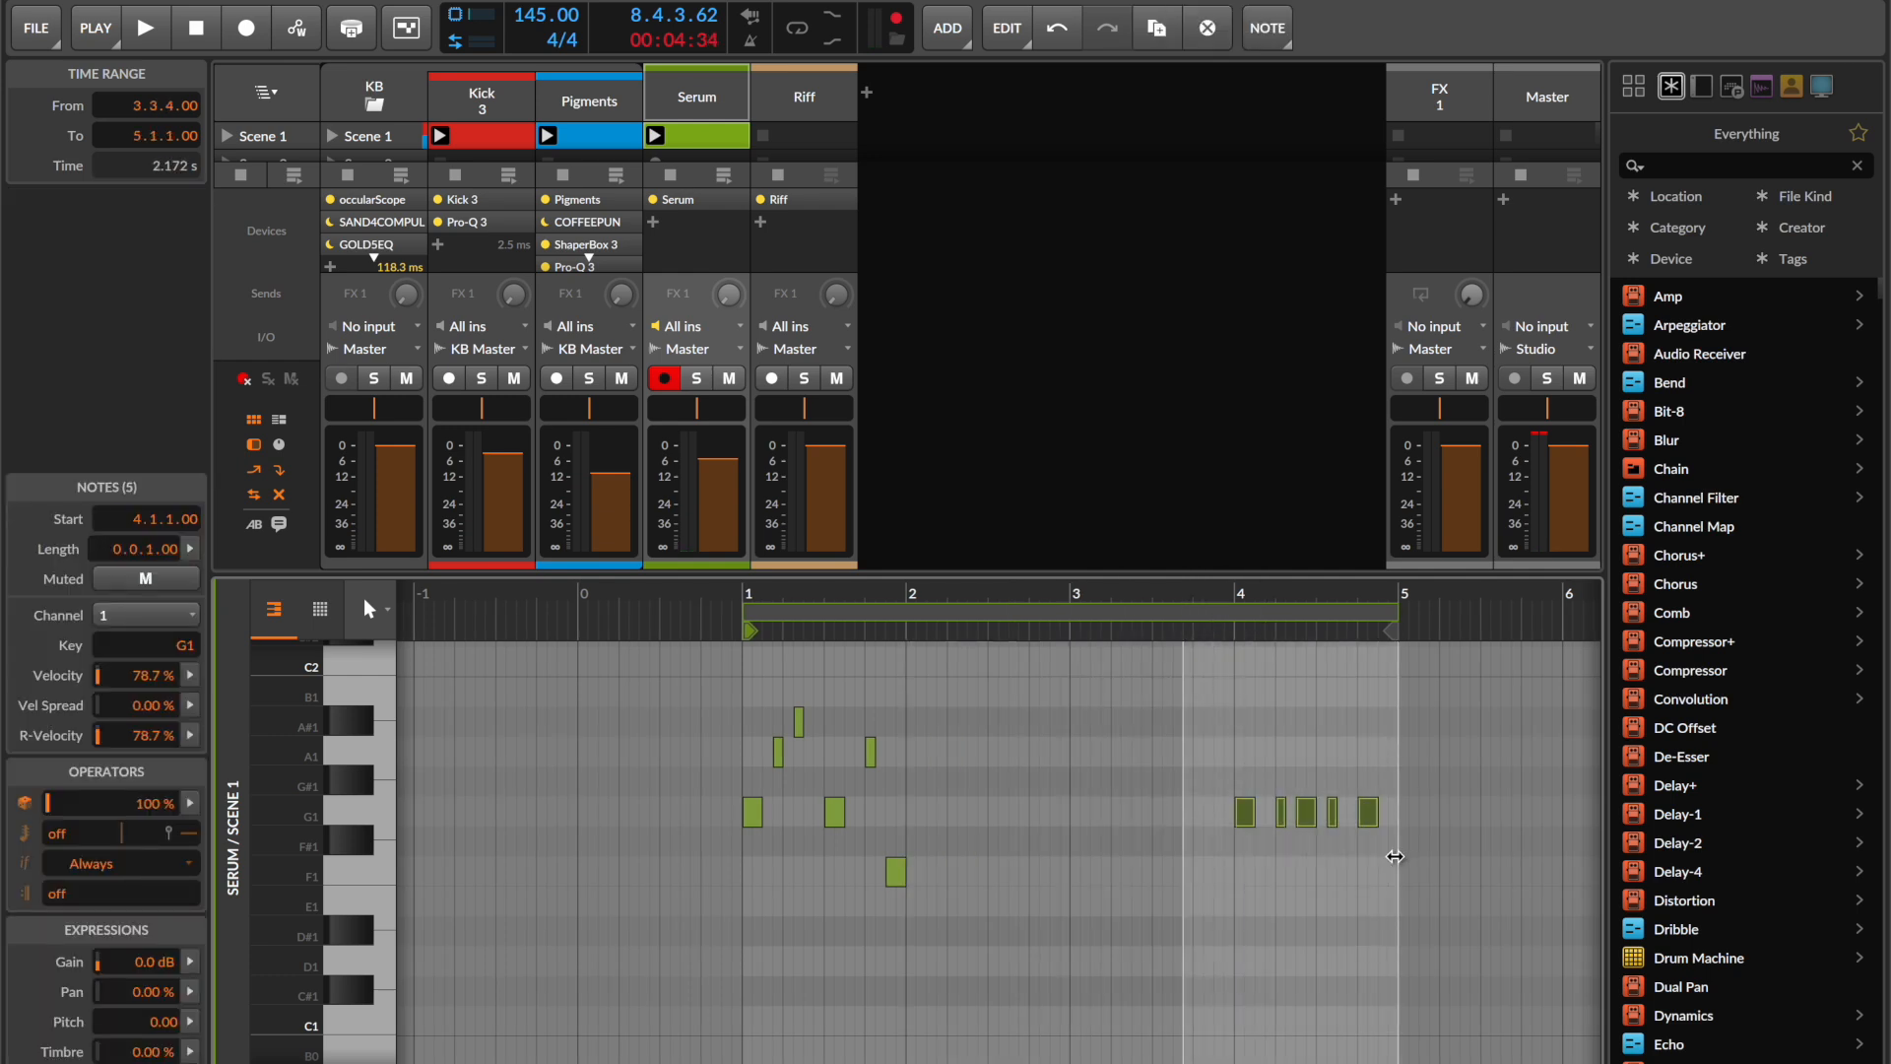
key("Delete")
- Duplicate the melodic riff from bar 1 three times to fill bars 2 to 4
left_click_drag(904, 923, 754, 703)
key("ctrl+d")
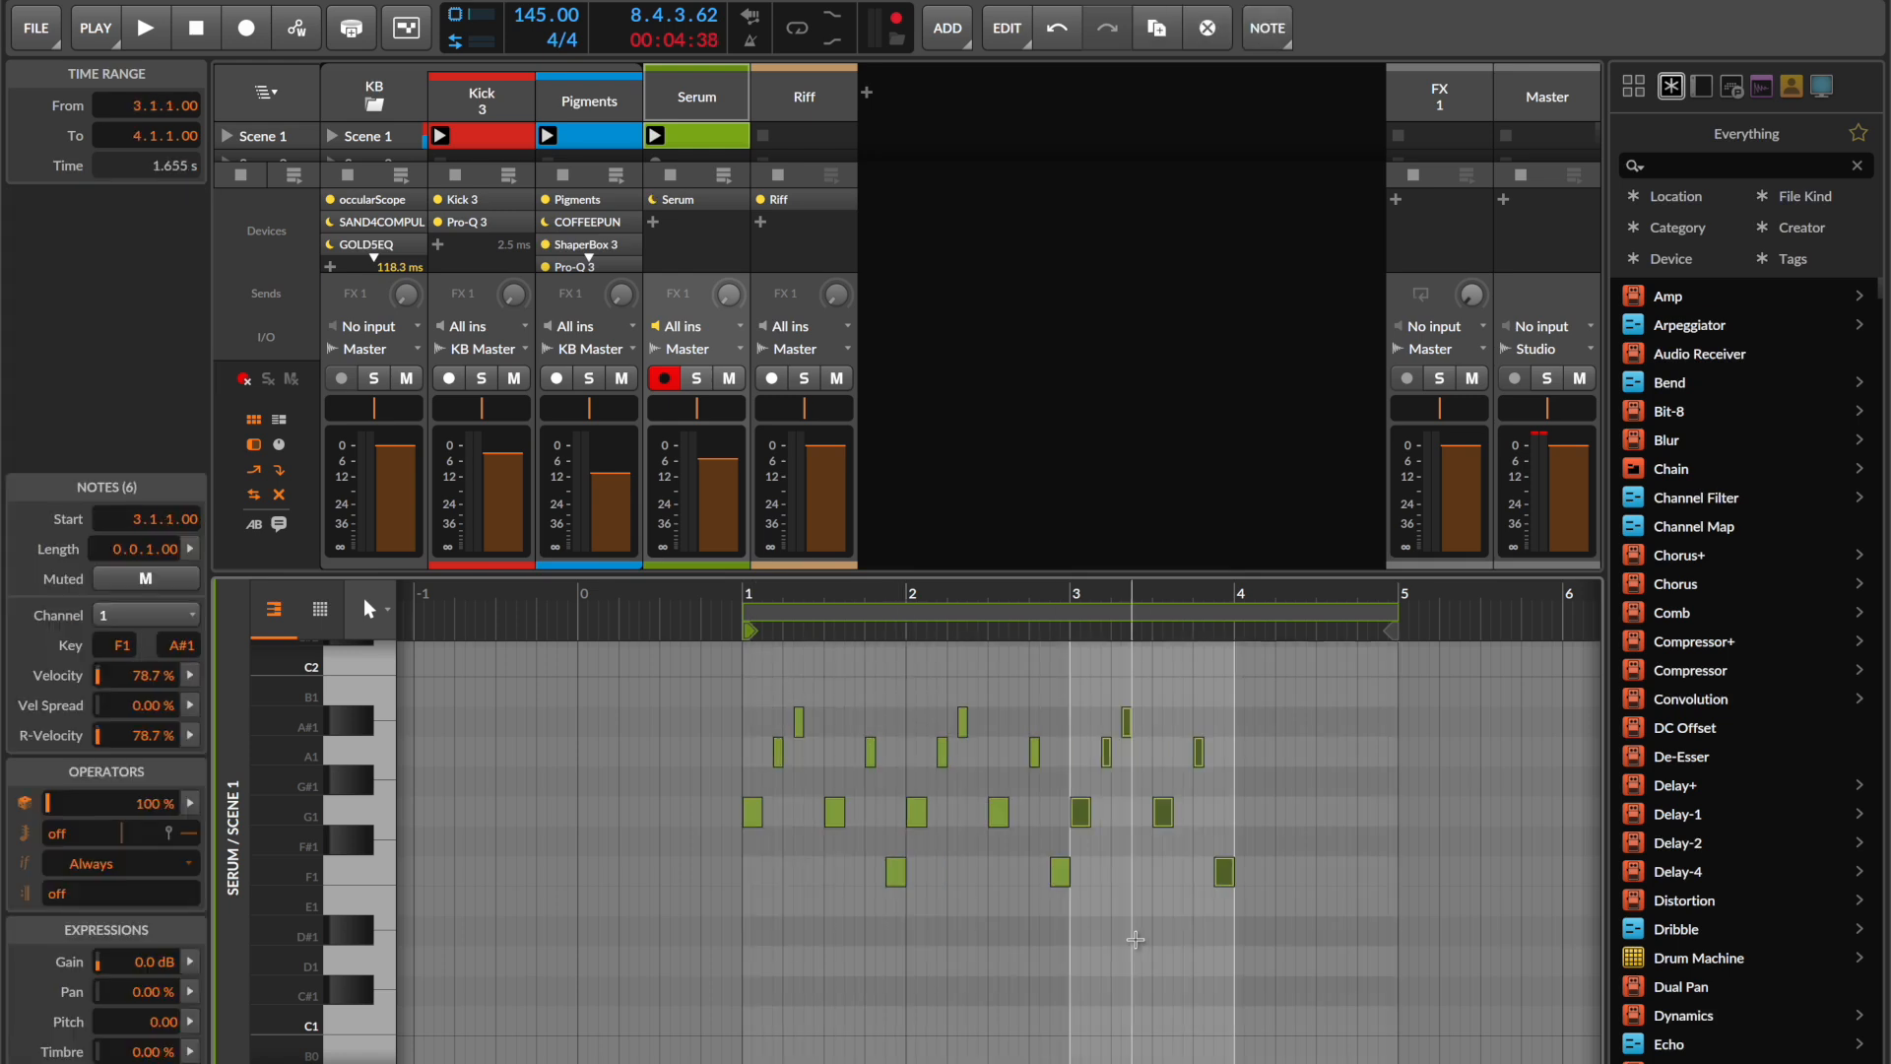
key("ctrl+d")
key("ctrl+d")
- Vary the melody in bar 4 by raising the note at 4.1.4 to A#1 and the note at 4.3.1 to A1
scroll(1124, 897, "up", 3)
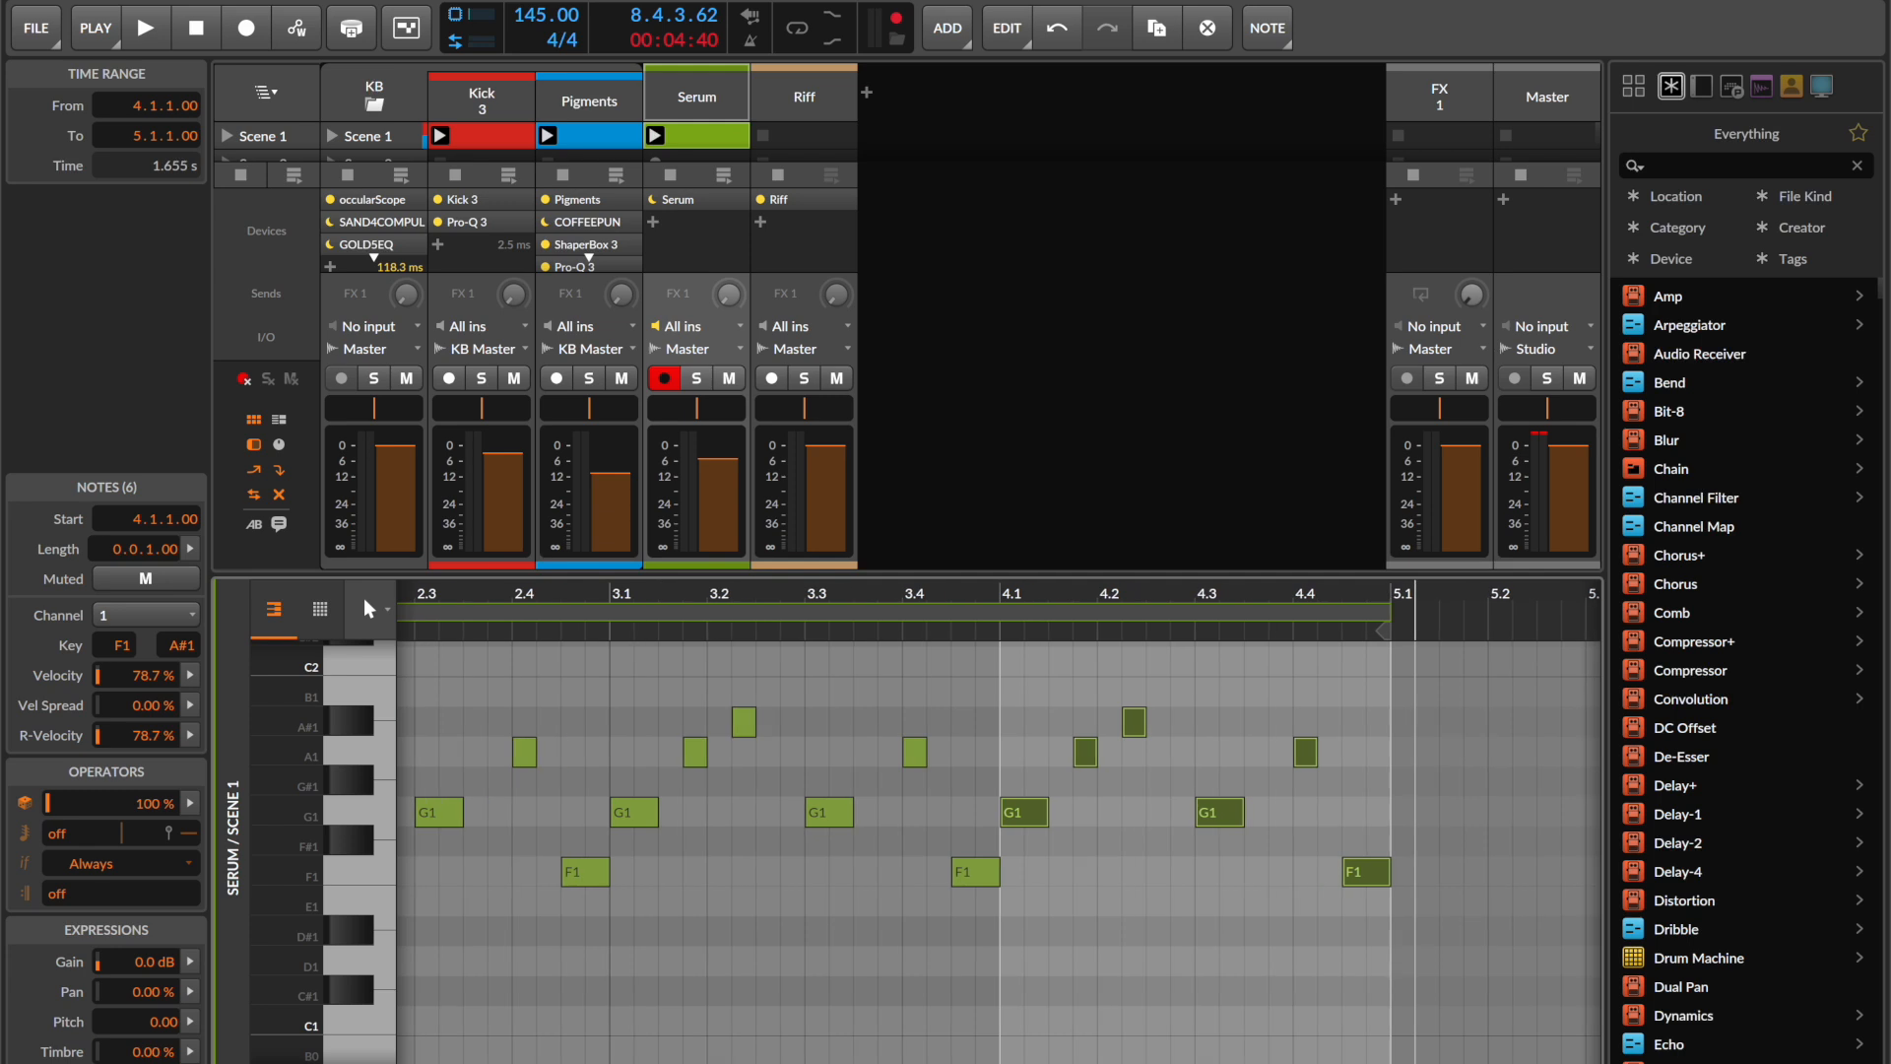
left_click(1124, 897)
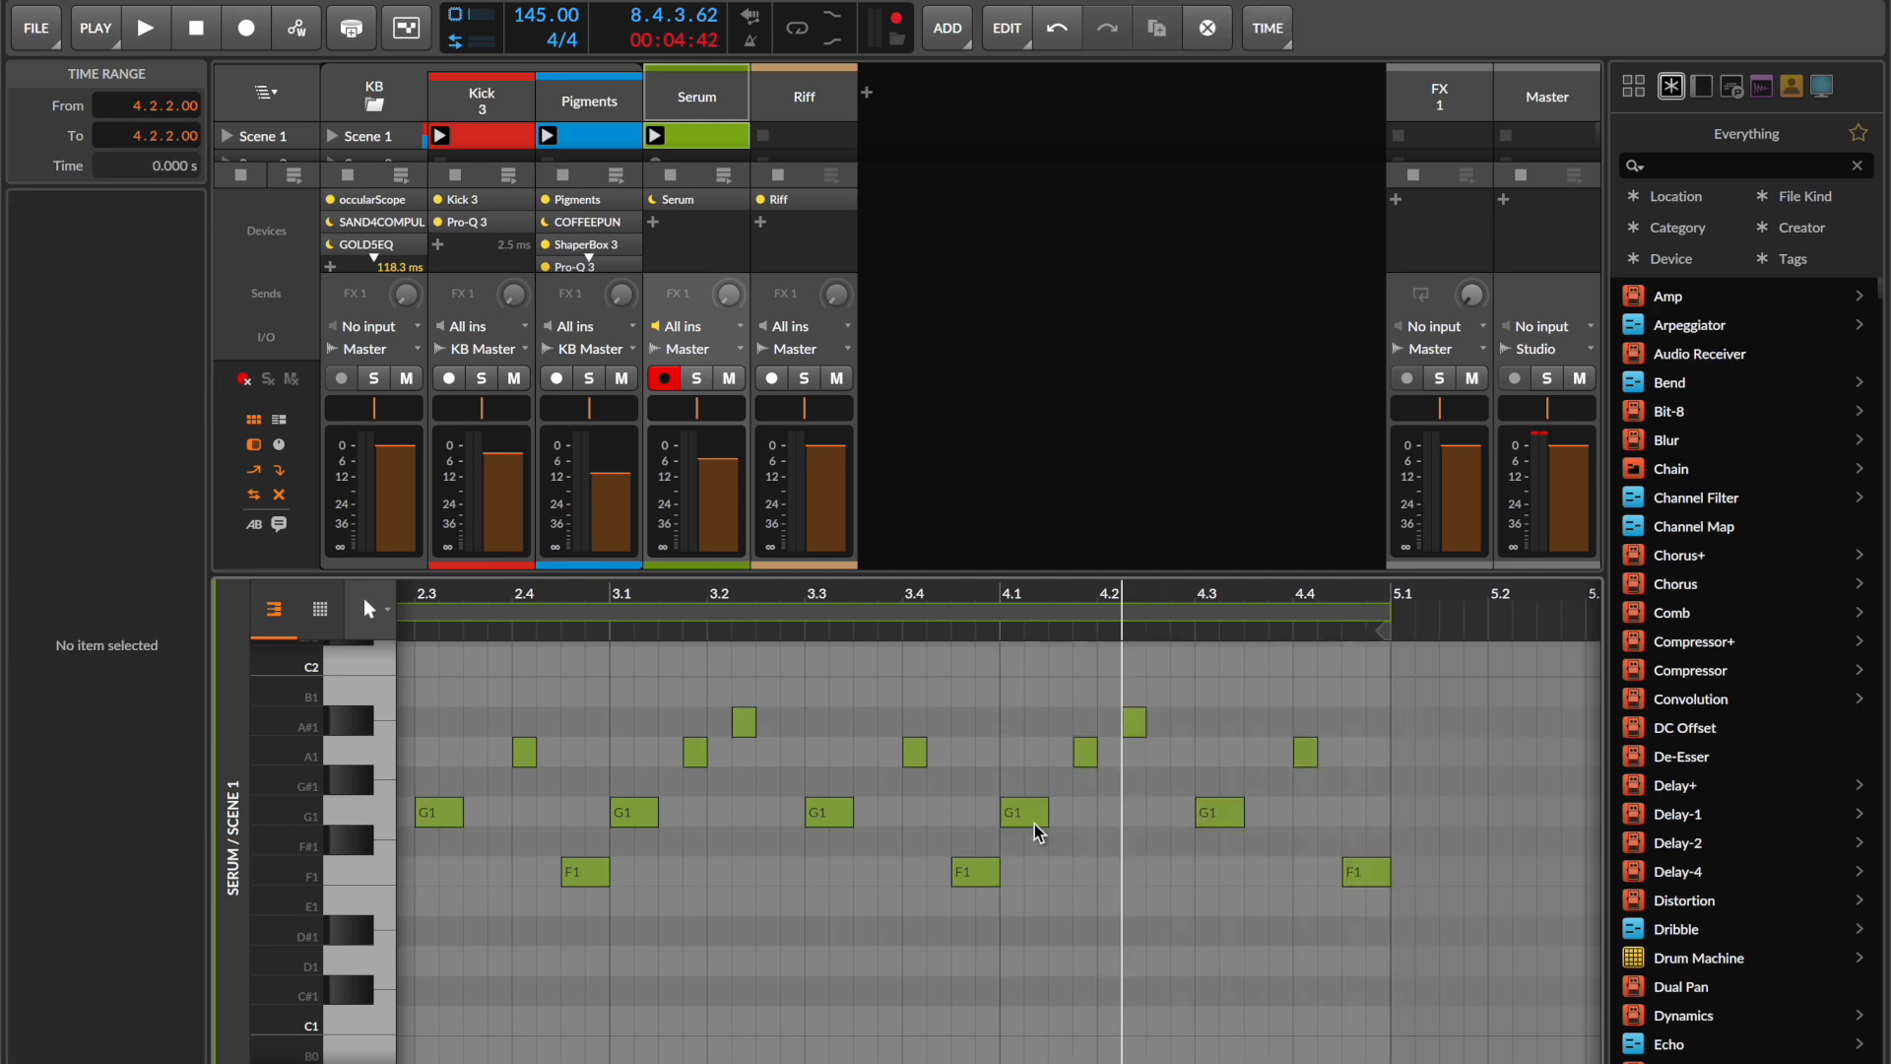
left_click_drag(1096, 769, 1092, 739)
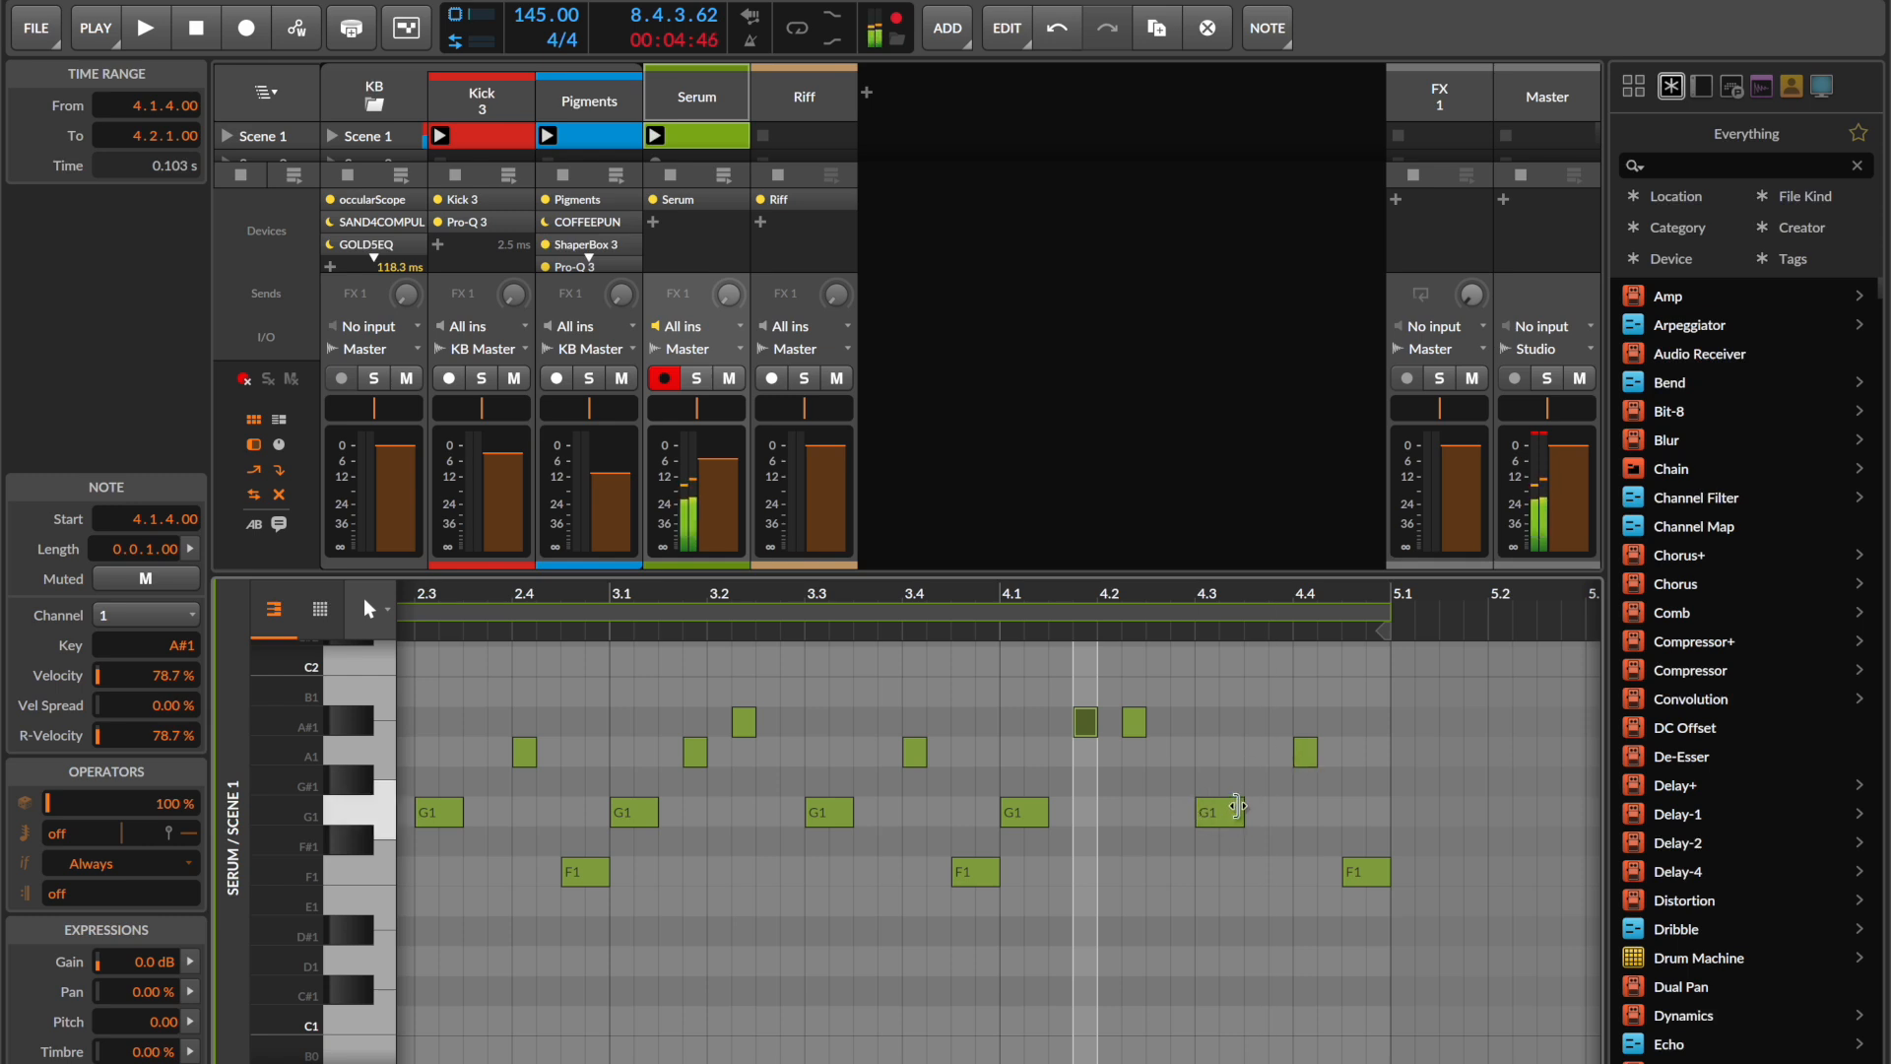
left_click(1222, 812)
left_click_drag(1226, 812, 1233, 768)
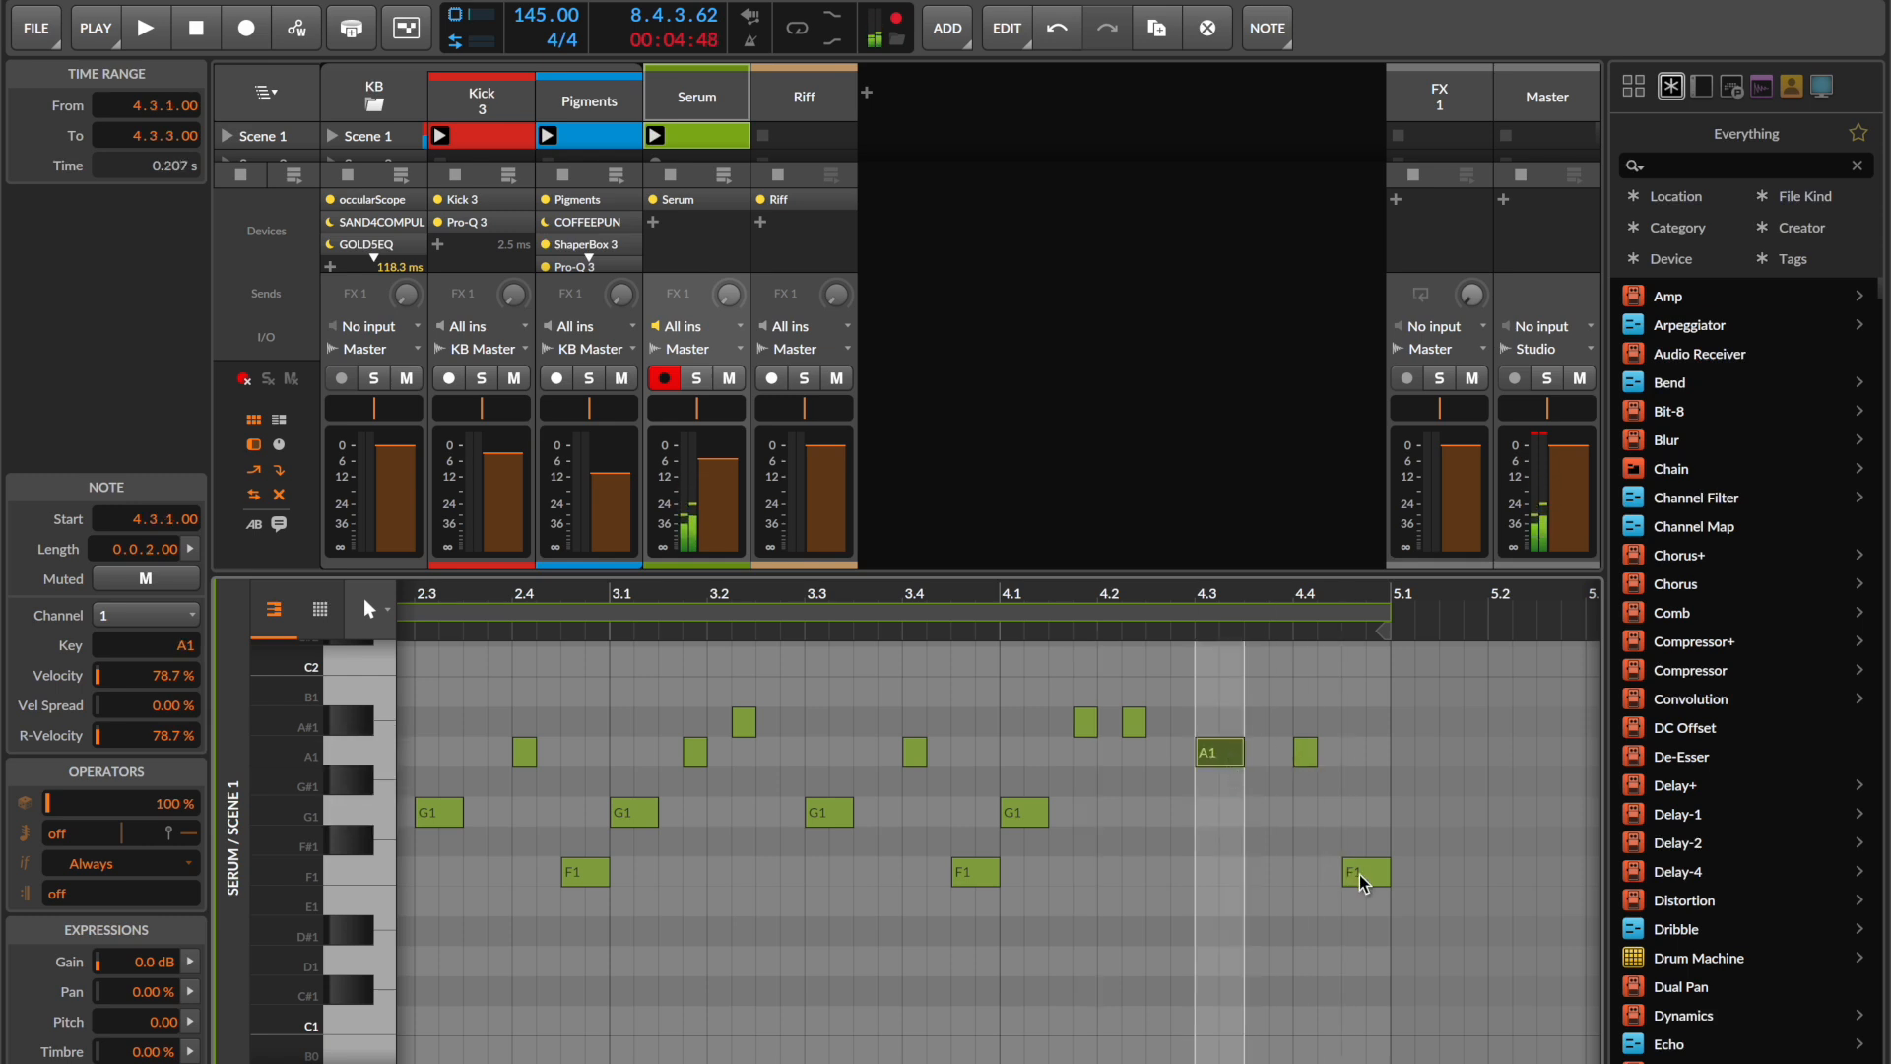
- Finish the bar 4 variation by raising the note at 4.4.3 to G1 and the note at 4.4.1 to A#1
left_click_drag(1365, 872, 1364, 814)
left_click(1307, 752)
left_click_drag(1311, 724, 1310, 724)
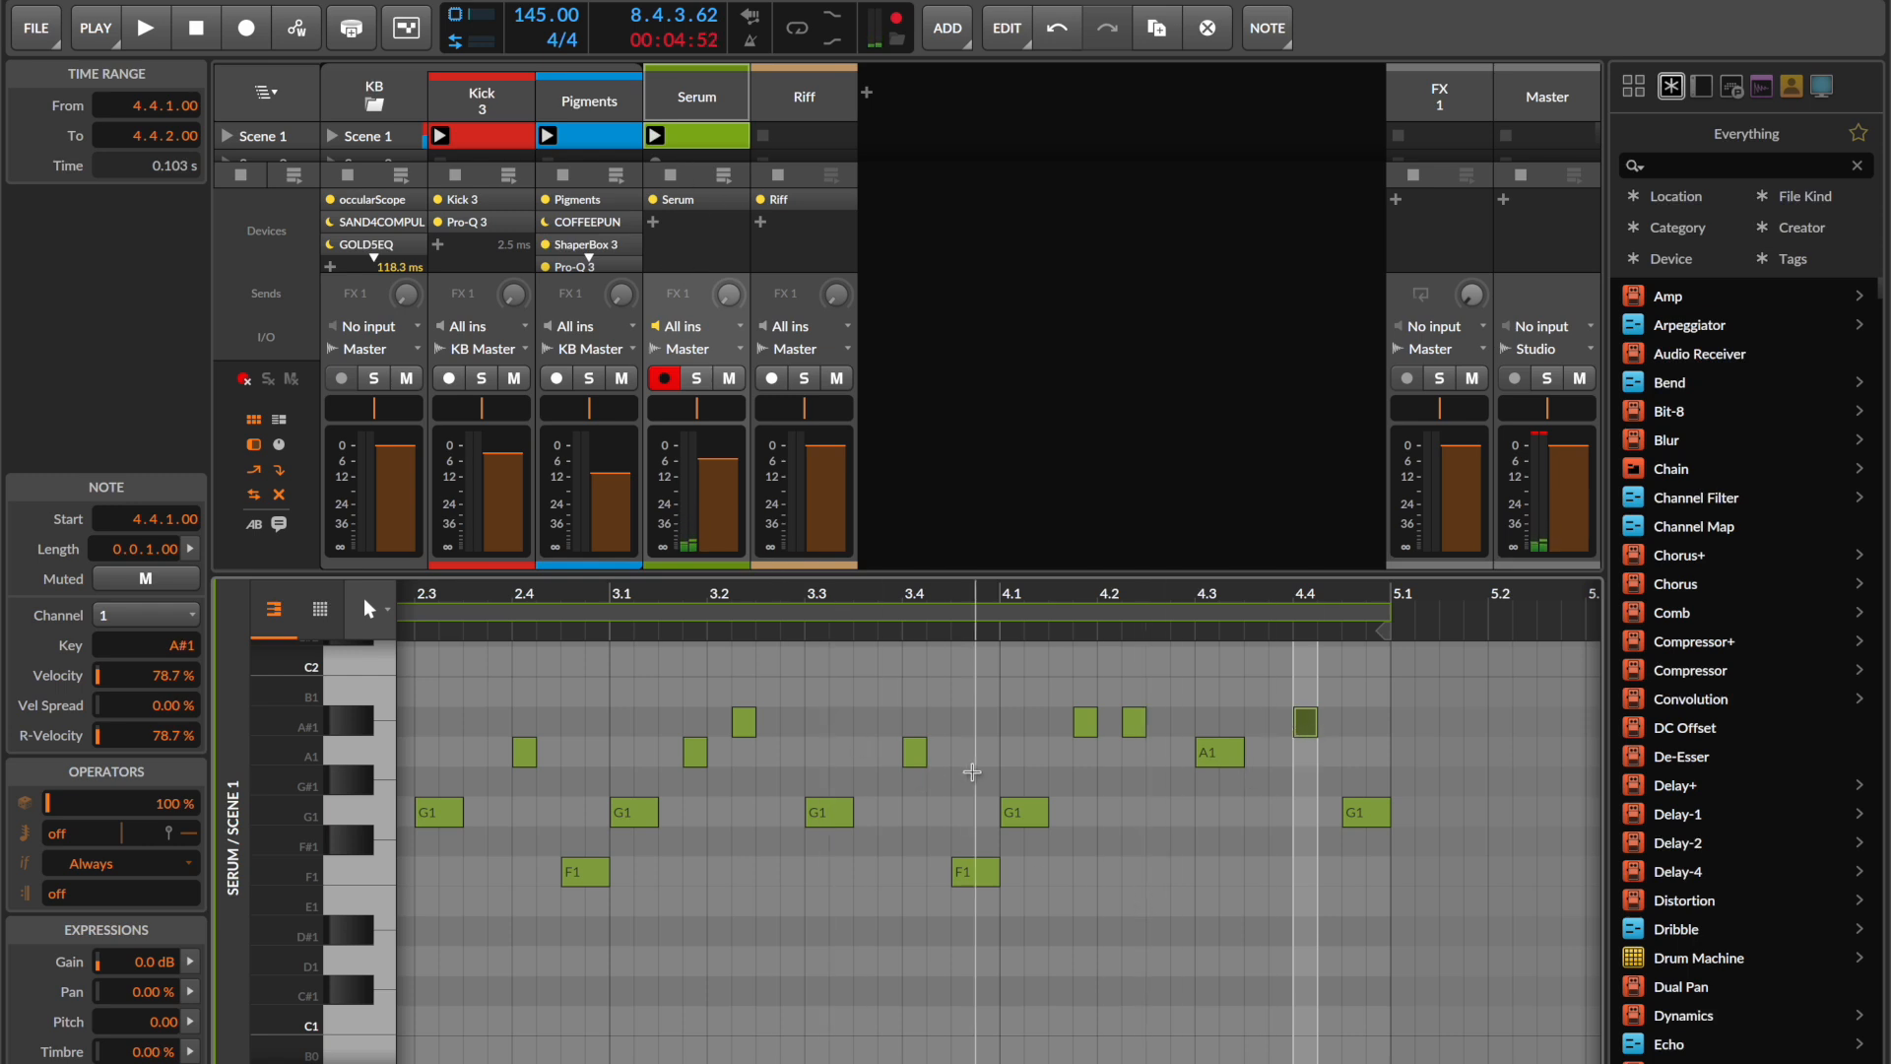
- Play the finished four-bar Serum riff together with the kick and bass loop, and stop playback
key("space")
key("minus")
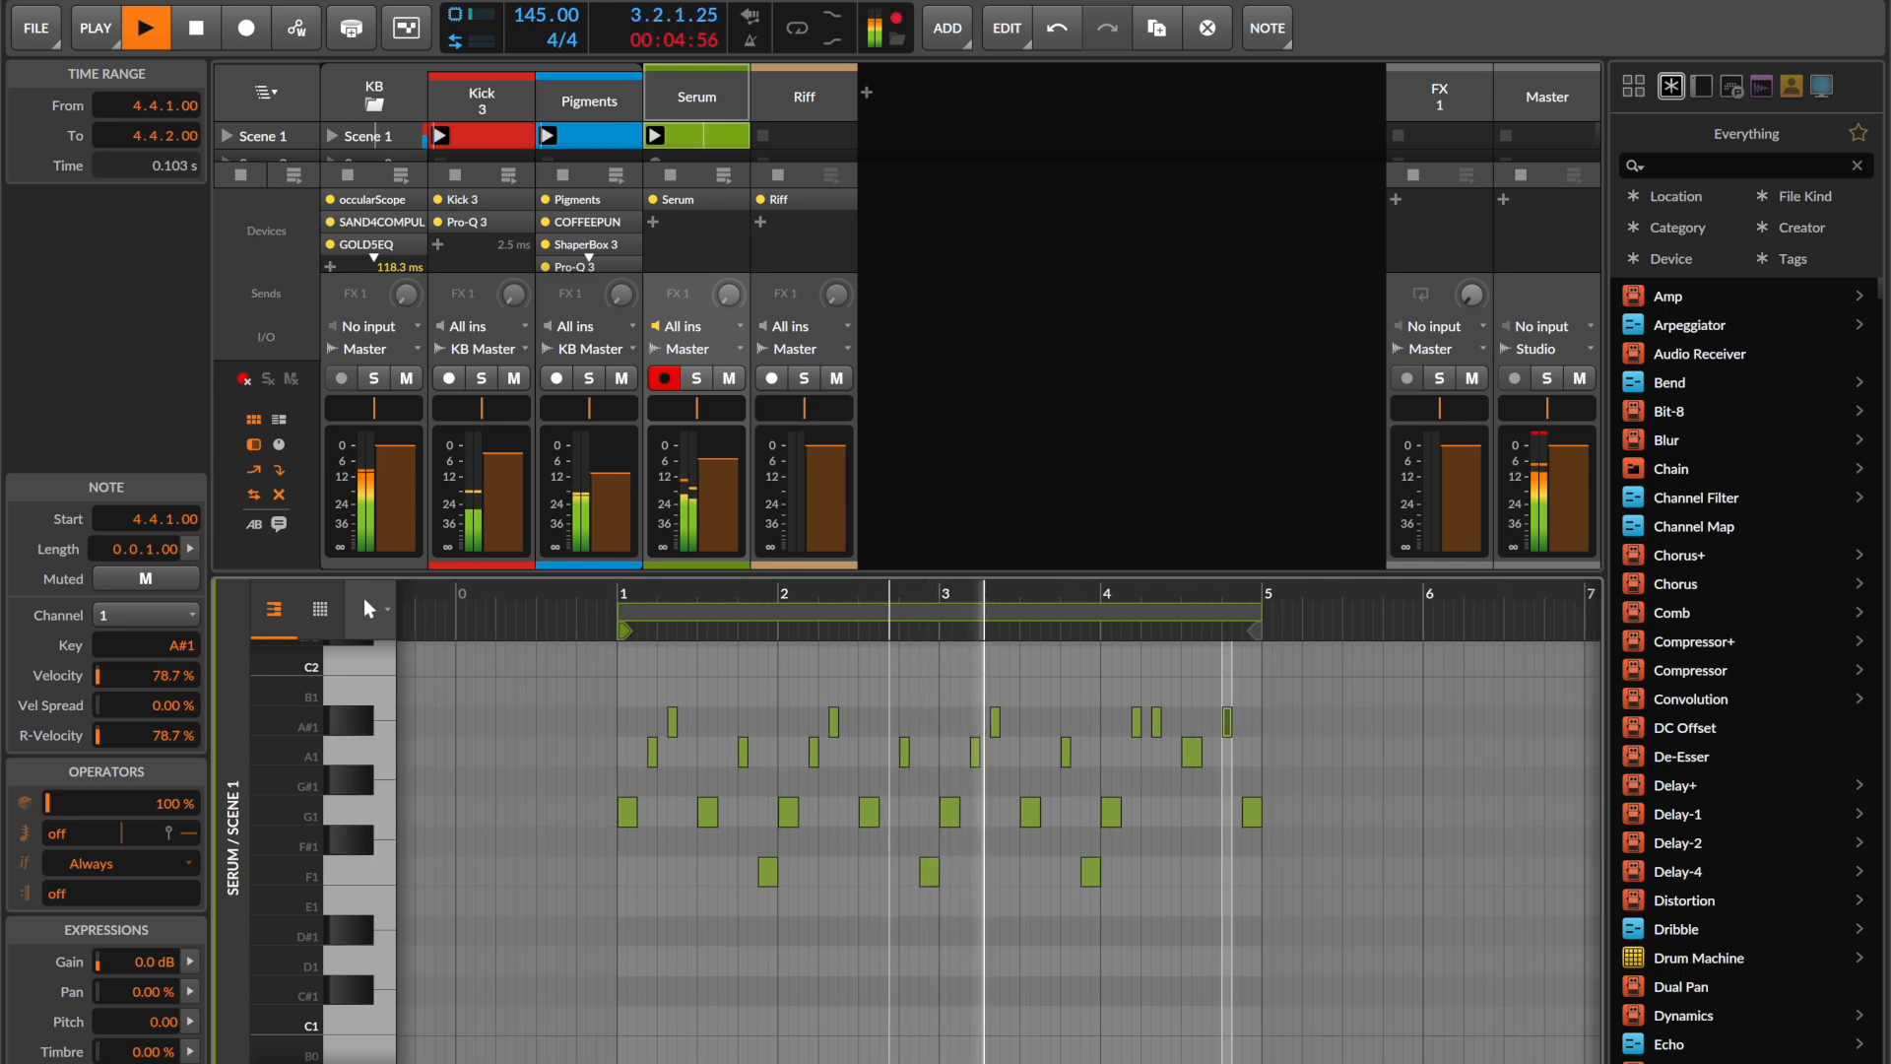
key("plus")
key("Escape")
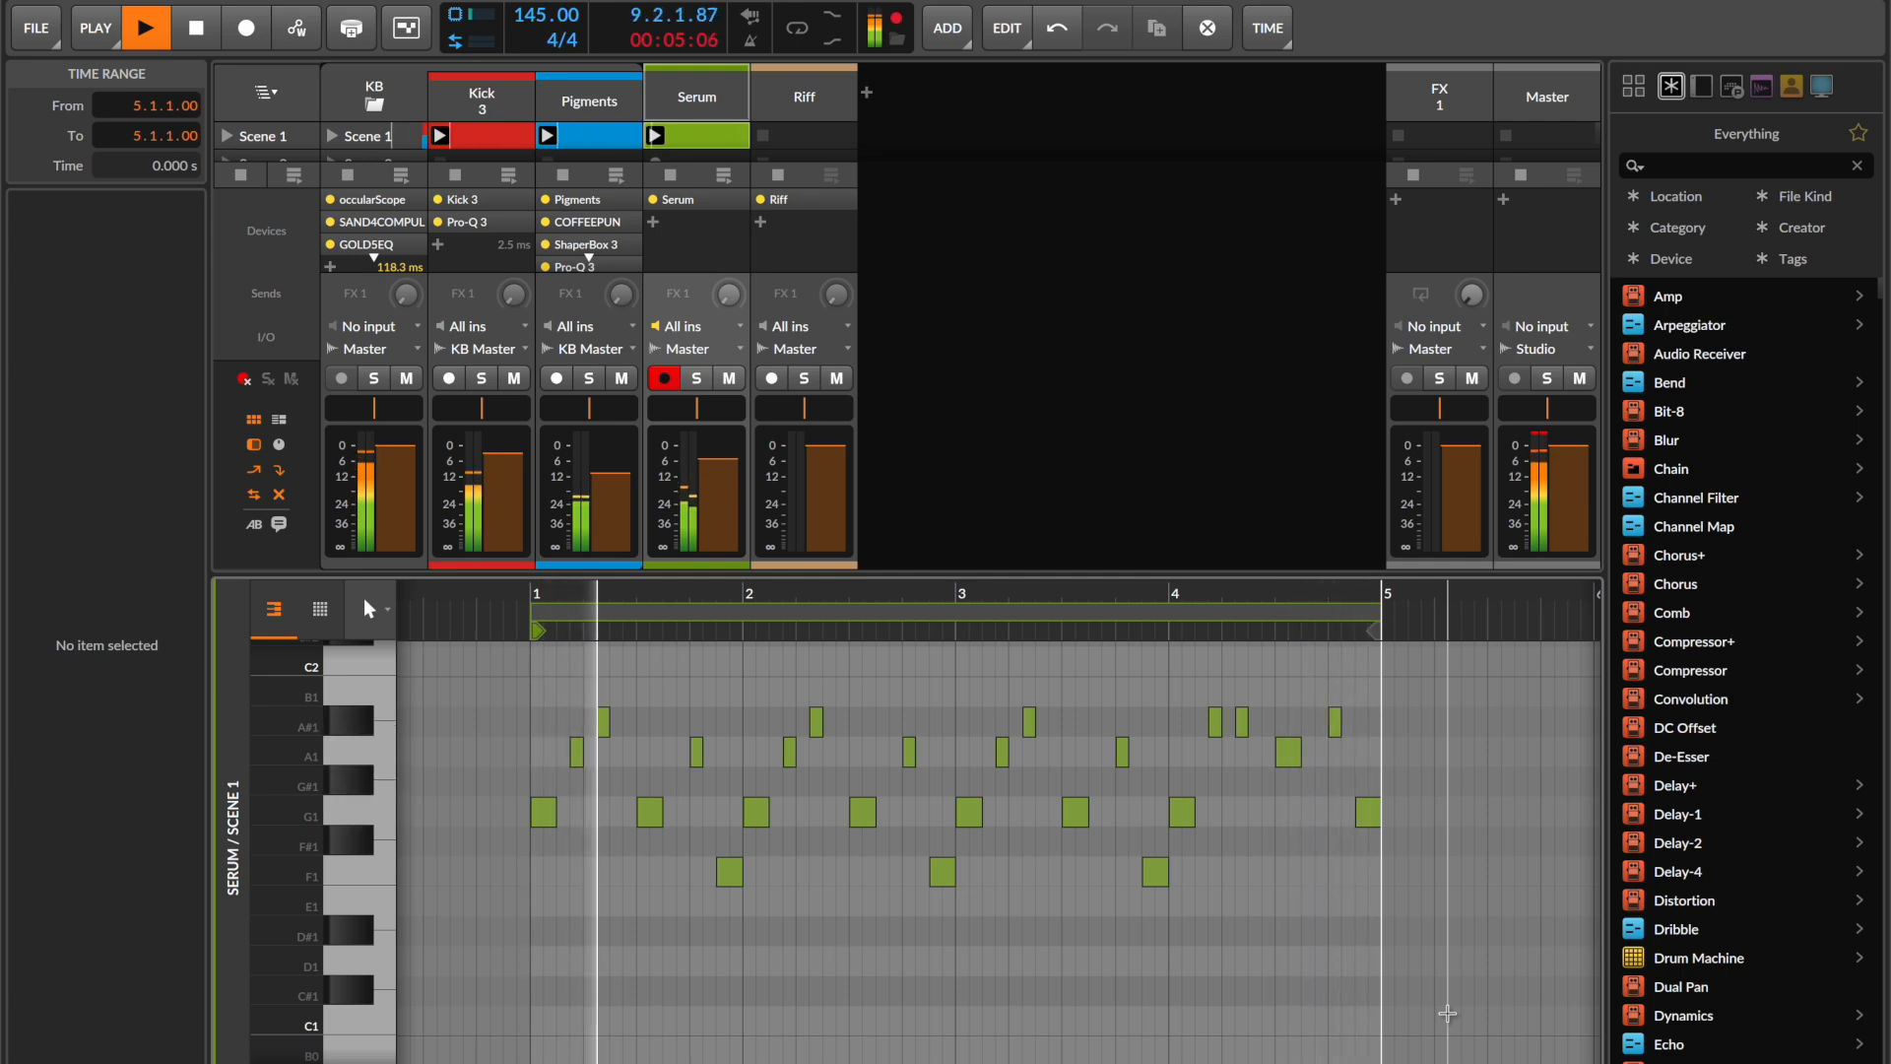
key("space")
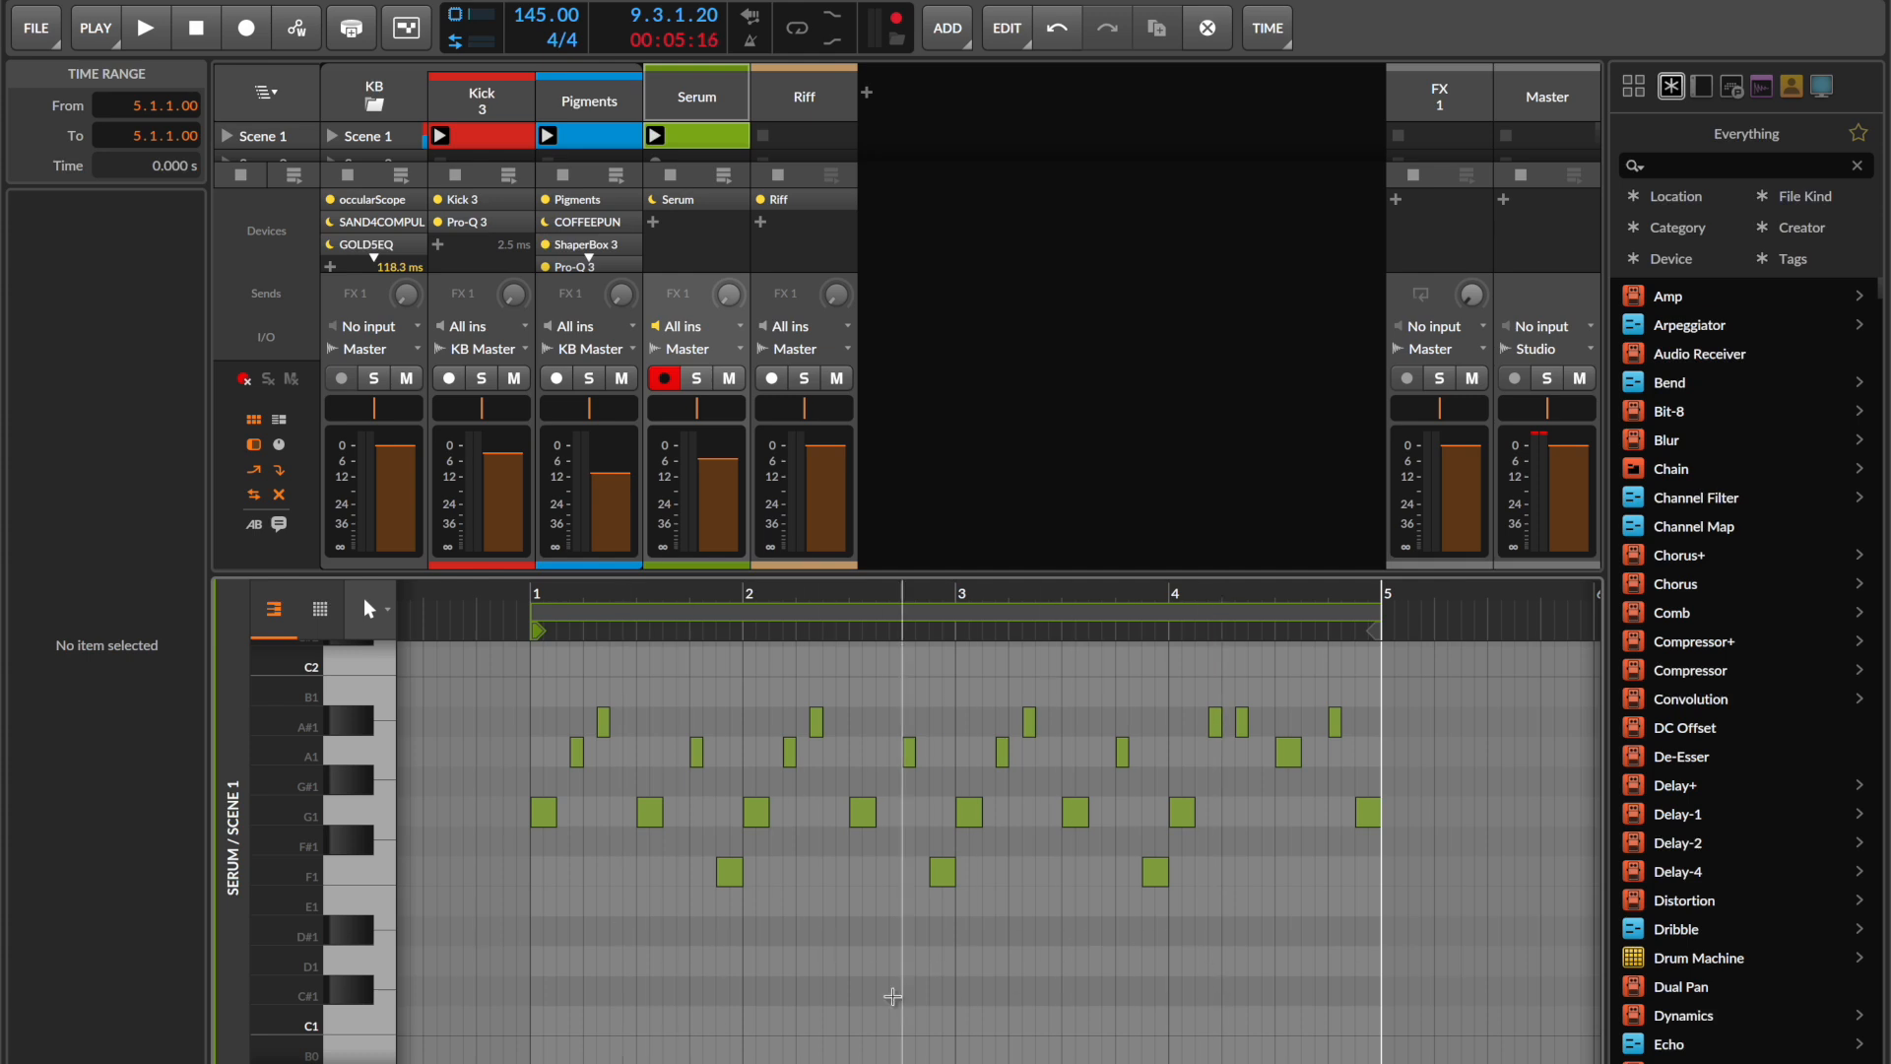
left_click(1209, 989)
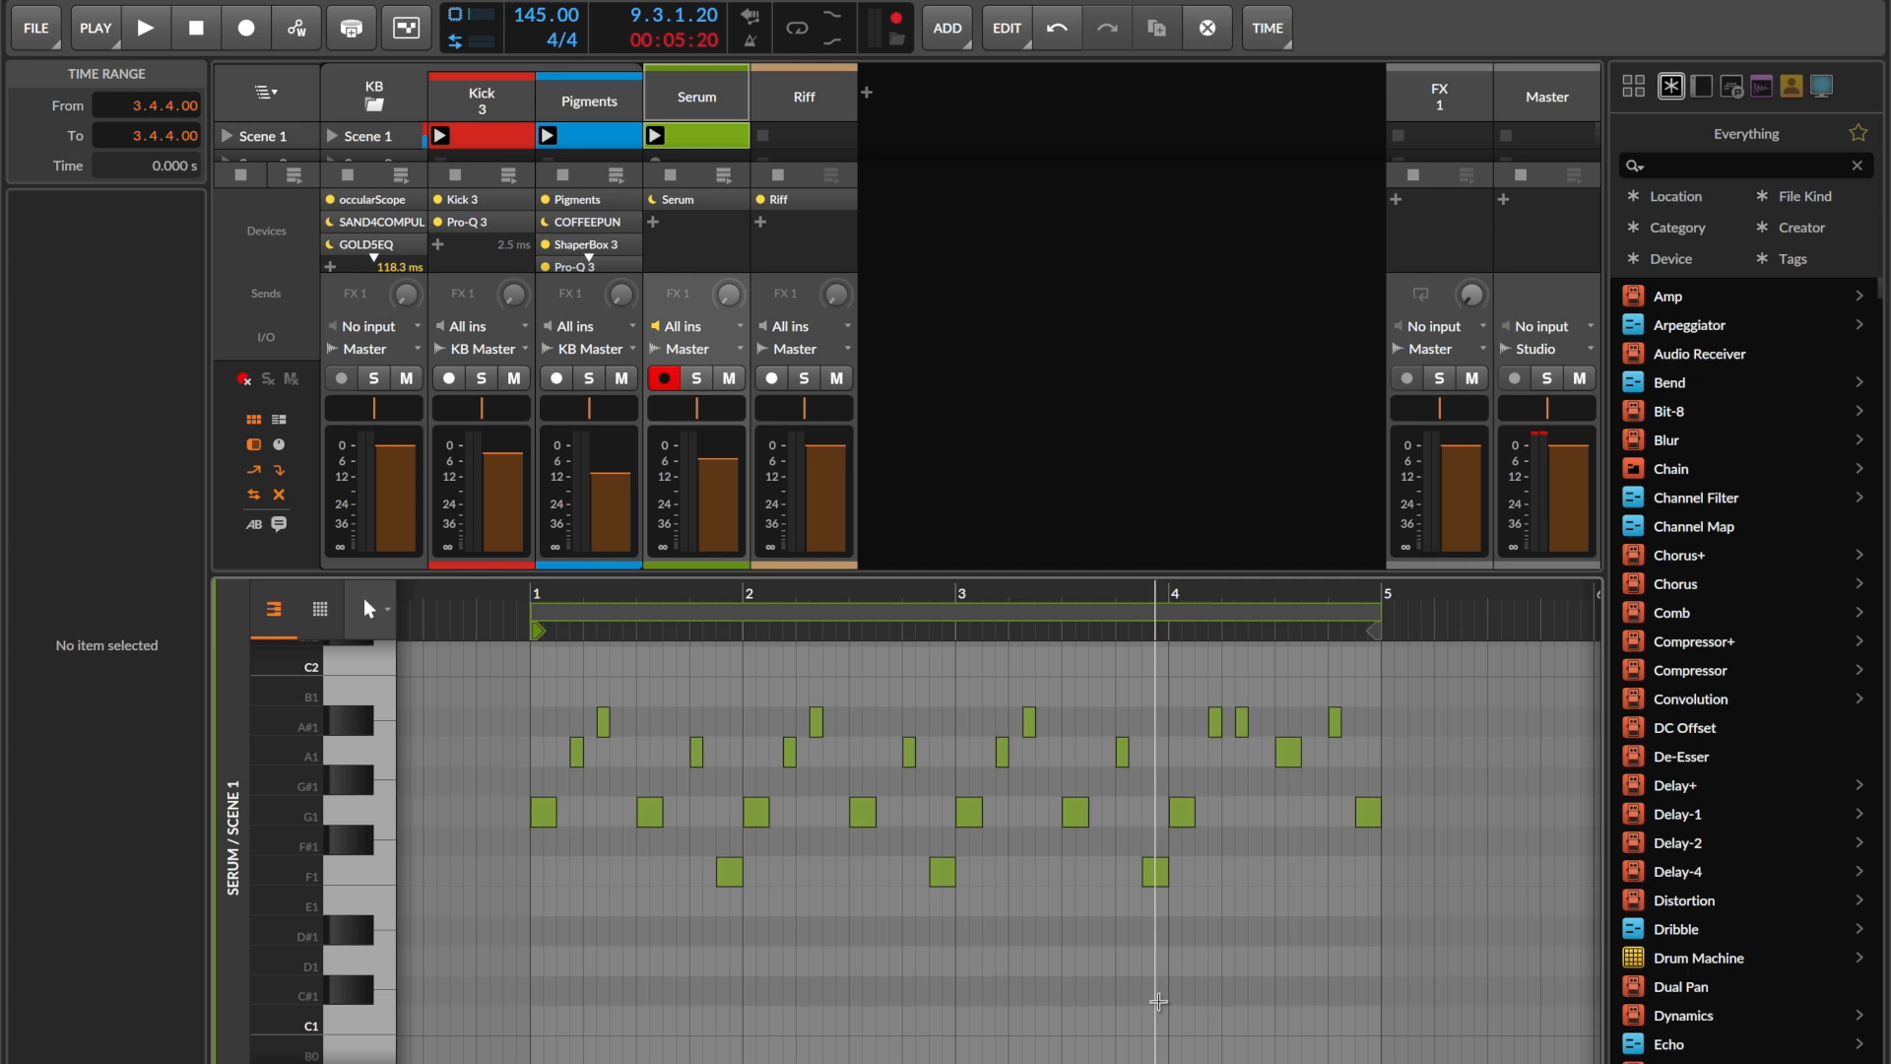
left_click(1168, 1004)
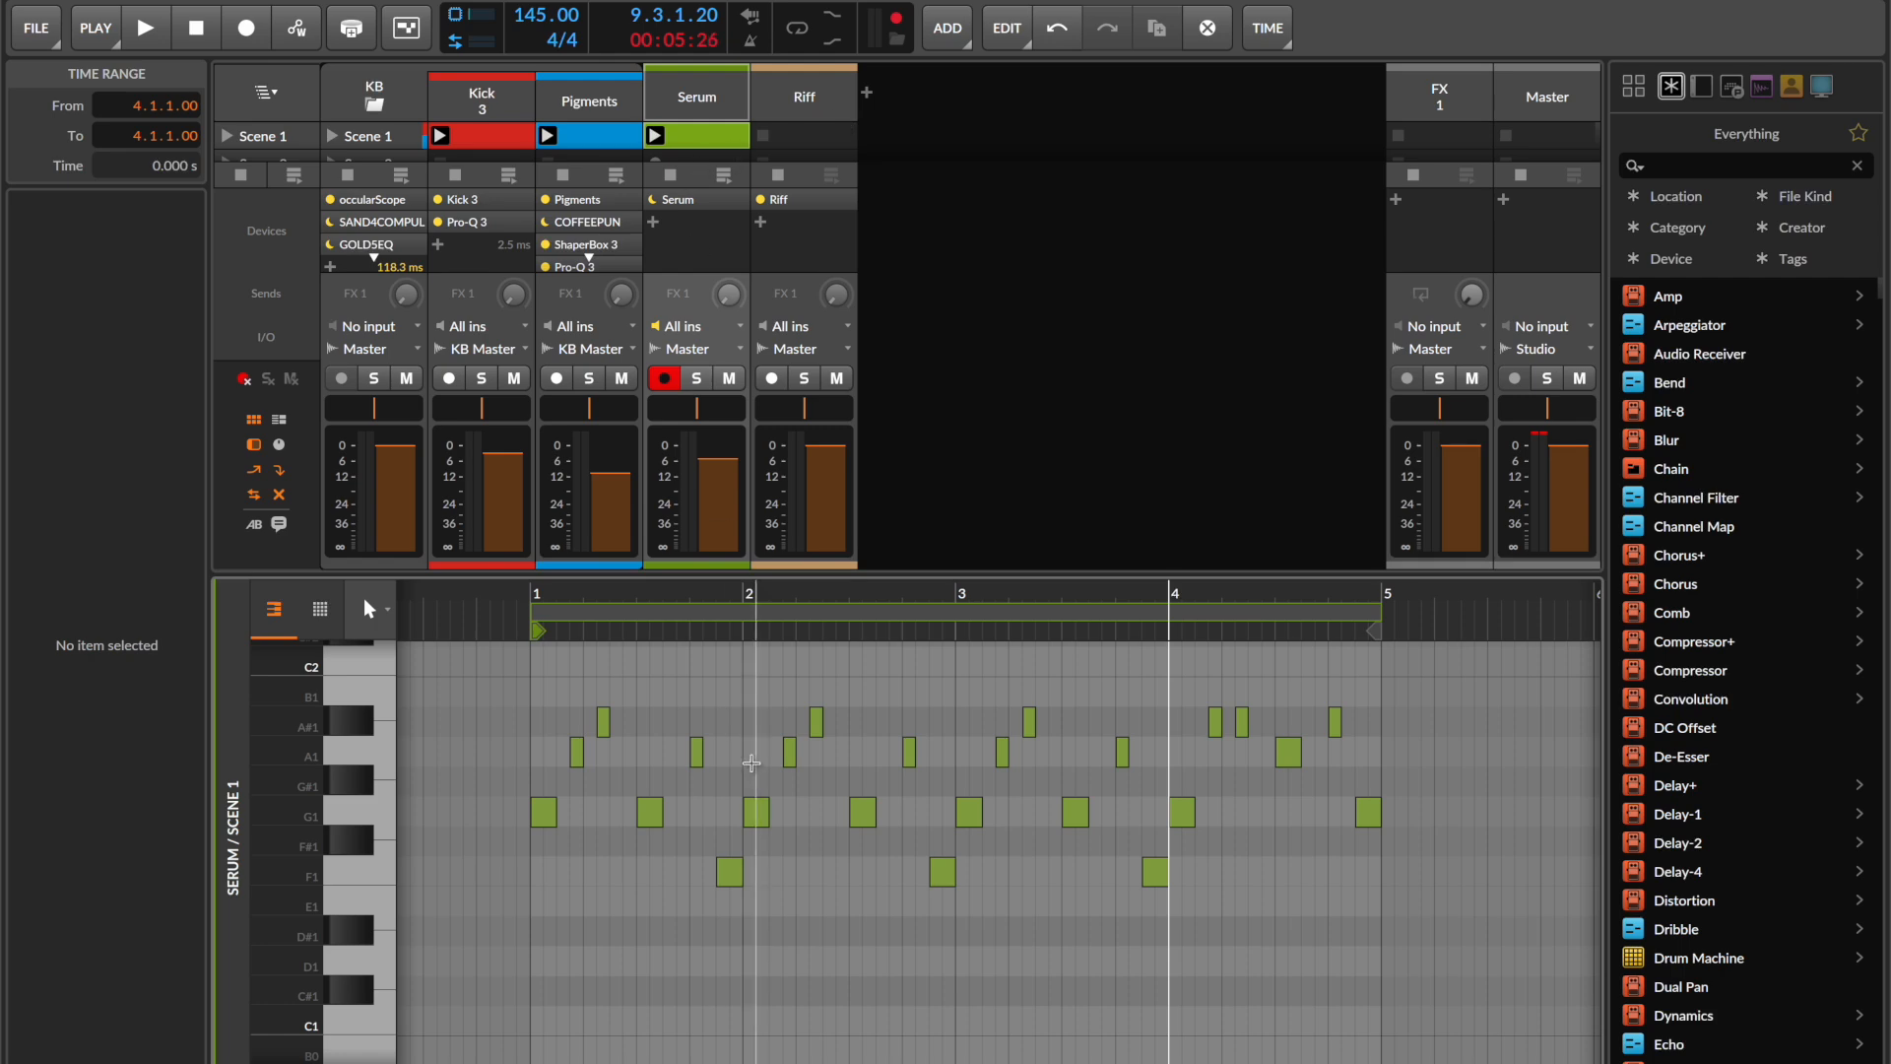
- Show the Riff track's device and open the Riff plugin window, placed clear of the Serum track
key("d")
left_click(329, 1021)
left_click(330, 1021)
left_click(783, 109)
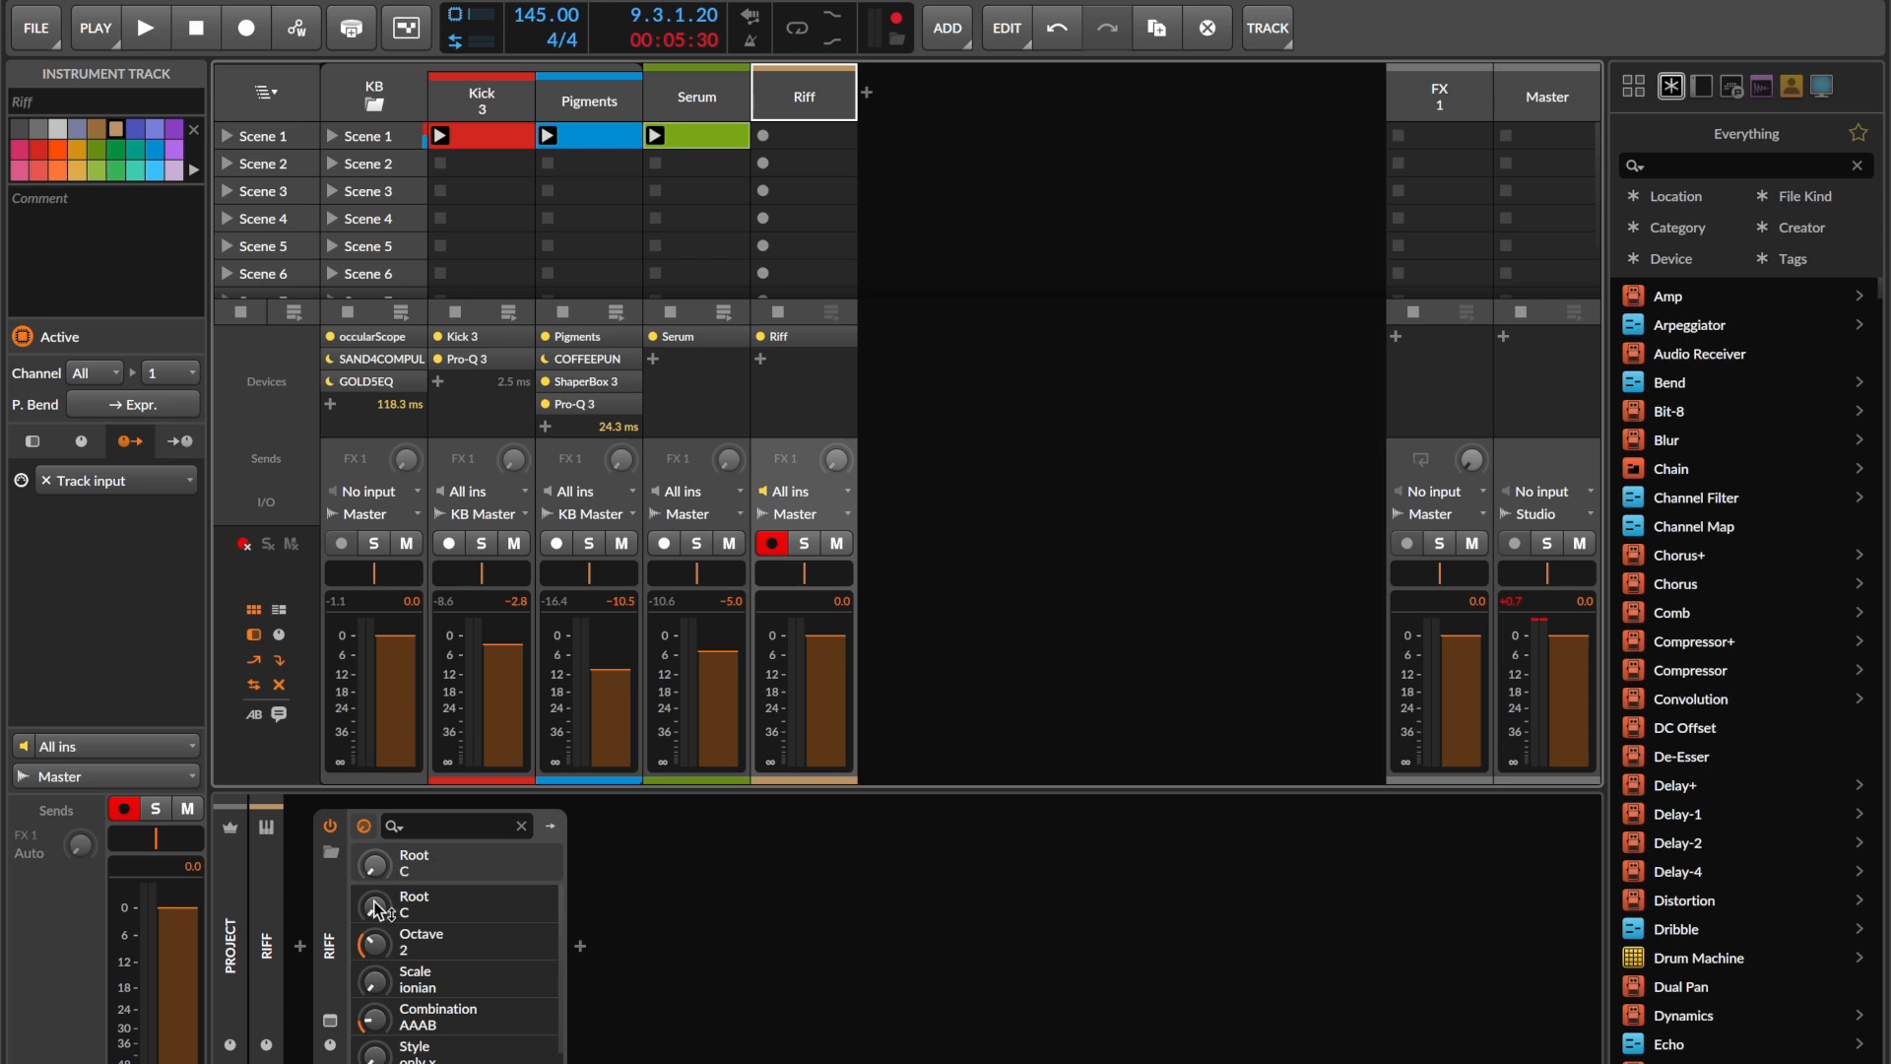
left_click(329, 1025)
left_click_drag(994, 439, 1210, 136)
- Delete the hand-drawn clip from the Serum track's Scene 1 slot
left_click(733, 132)
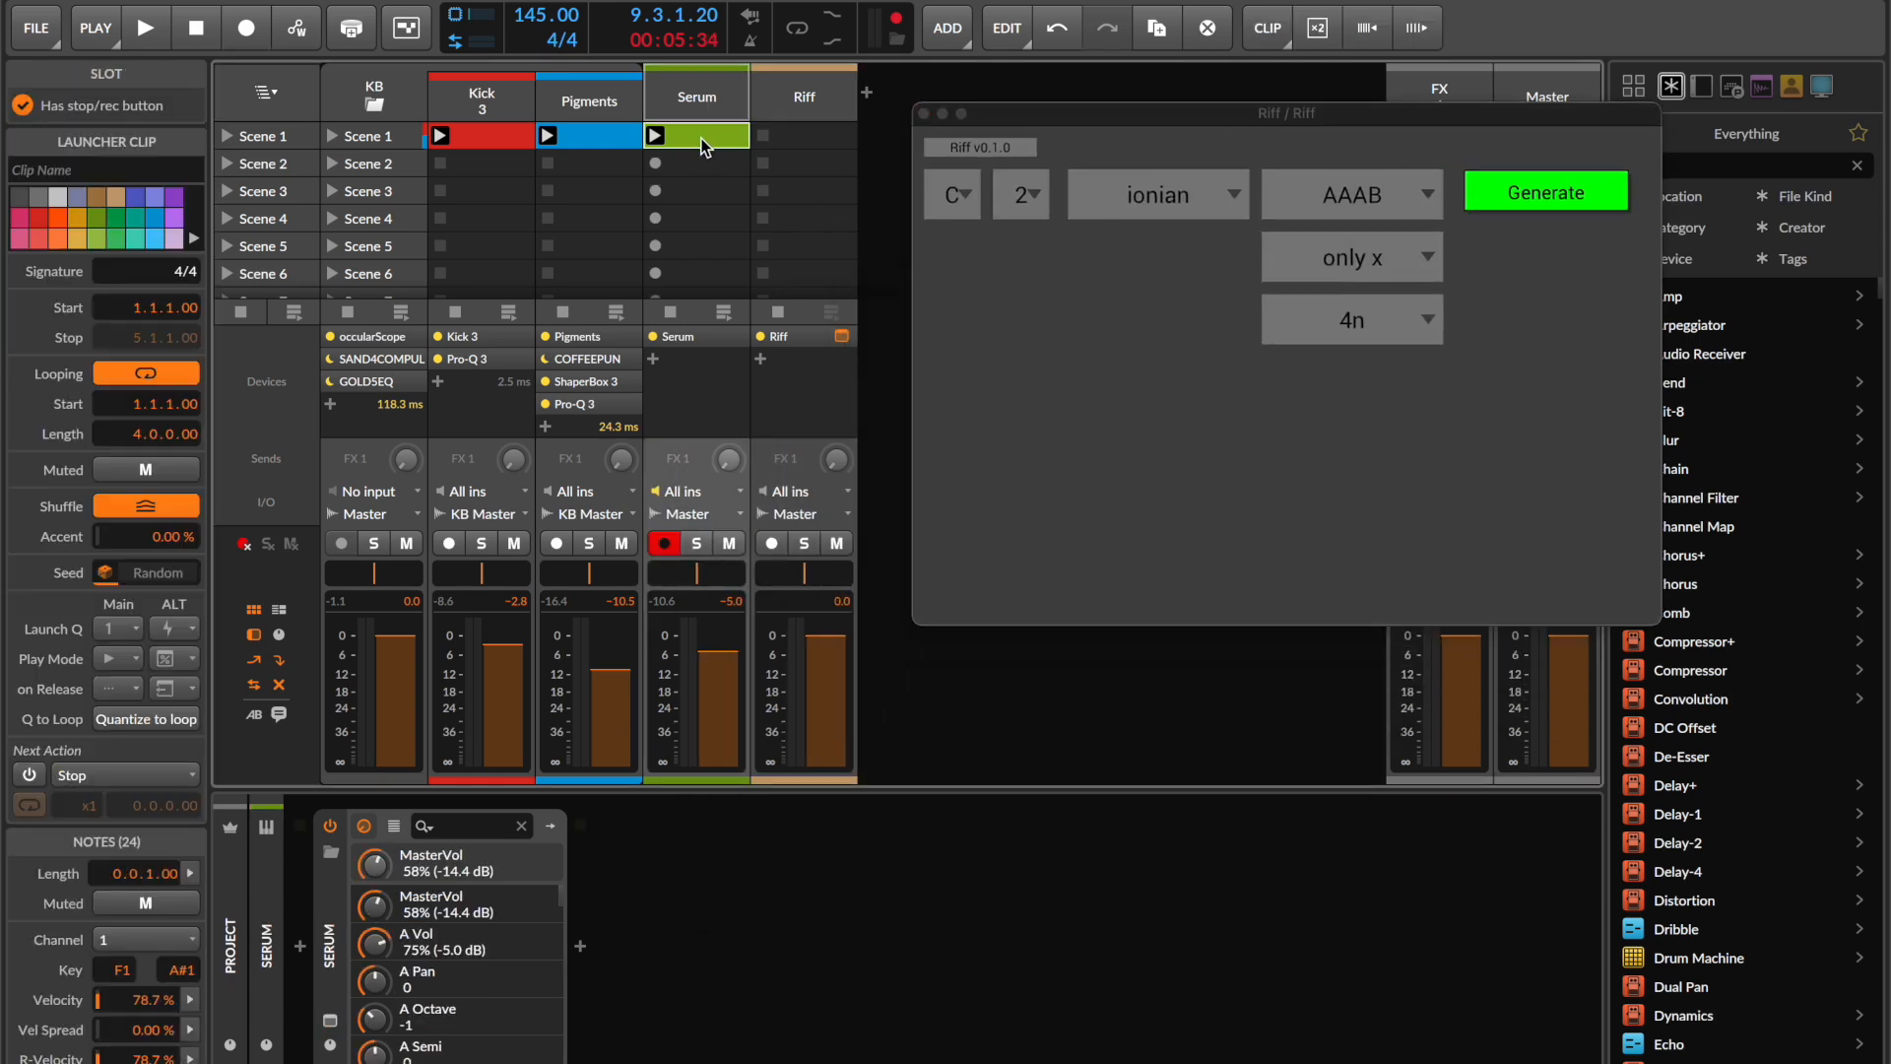
key("Delete")
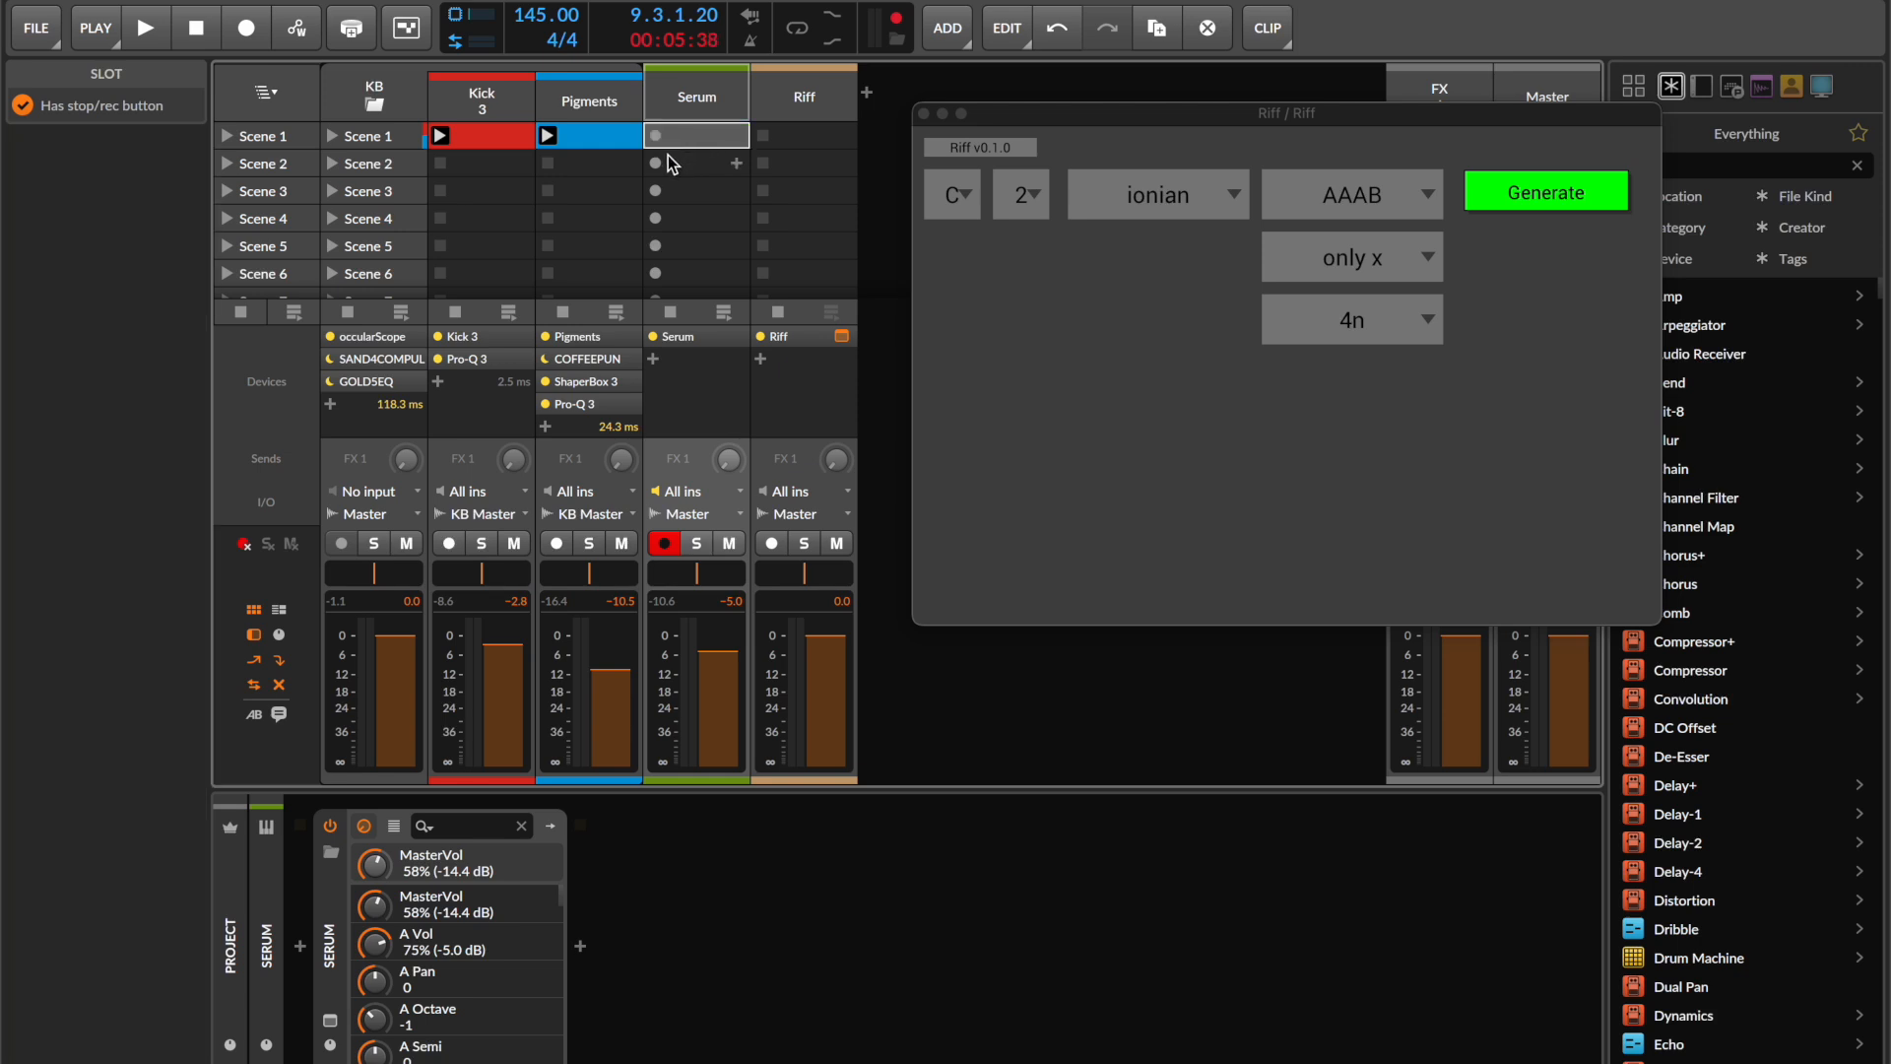
left_click_drag(1218, 118, 1023, 93)
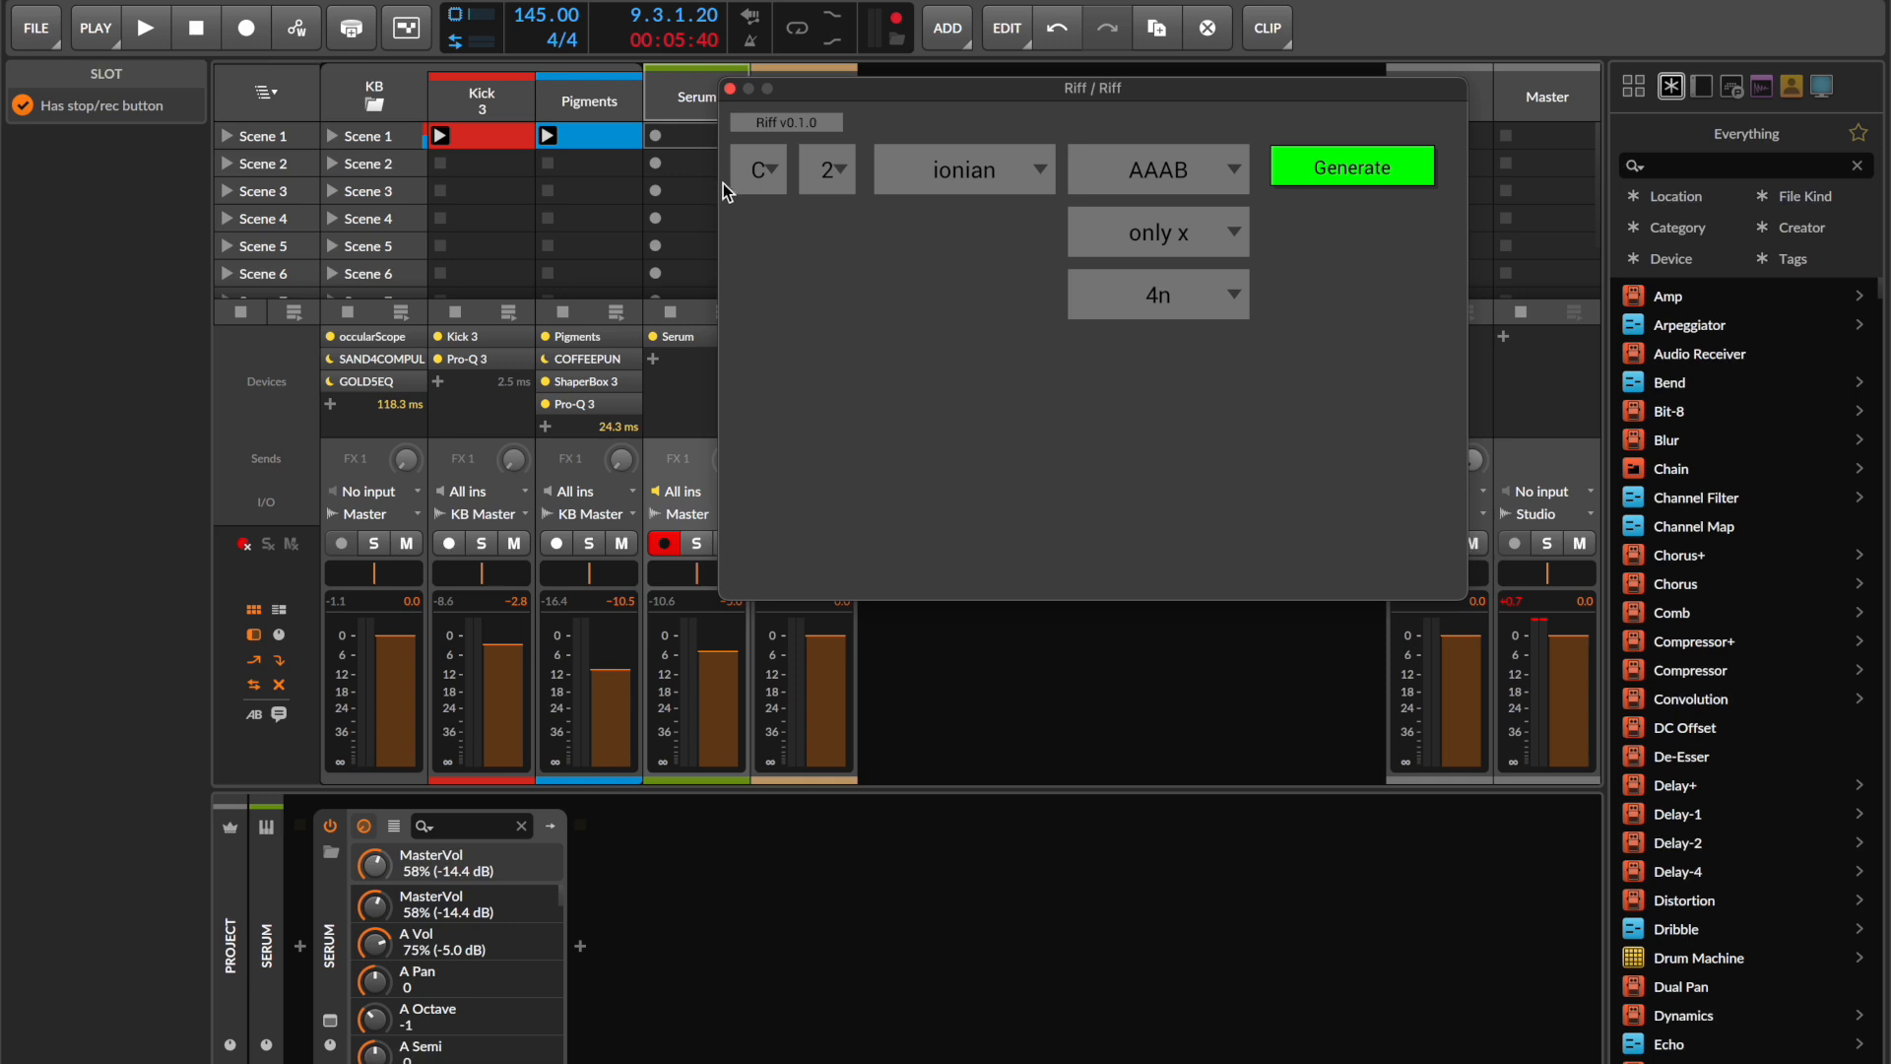
- Set the Riff plugin's root note to G
left_click(786, 189)
key("Down")
key("Down")
key("Down")
key("Down")
key("Down")
key("Down")
key("Down")
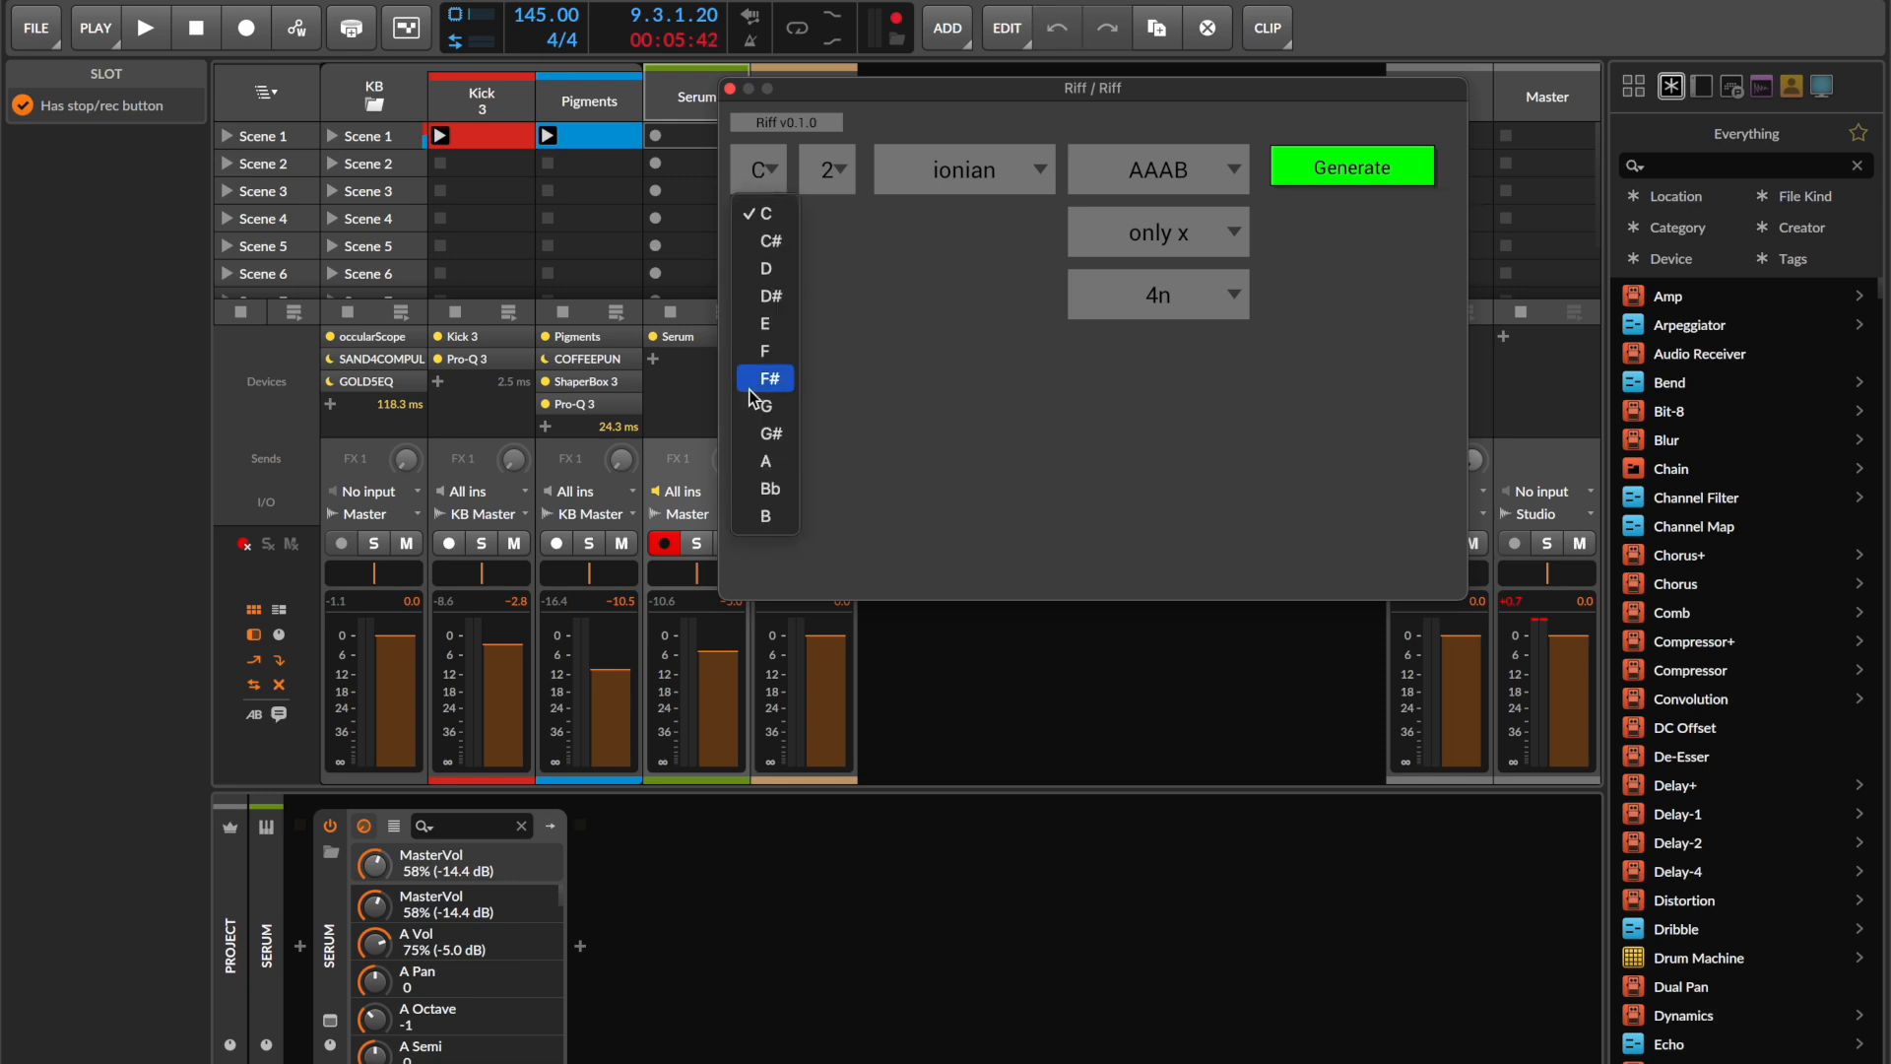
key("Return")
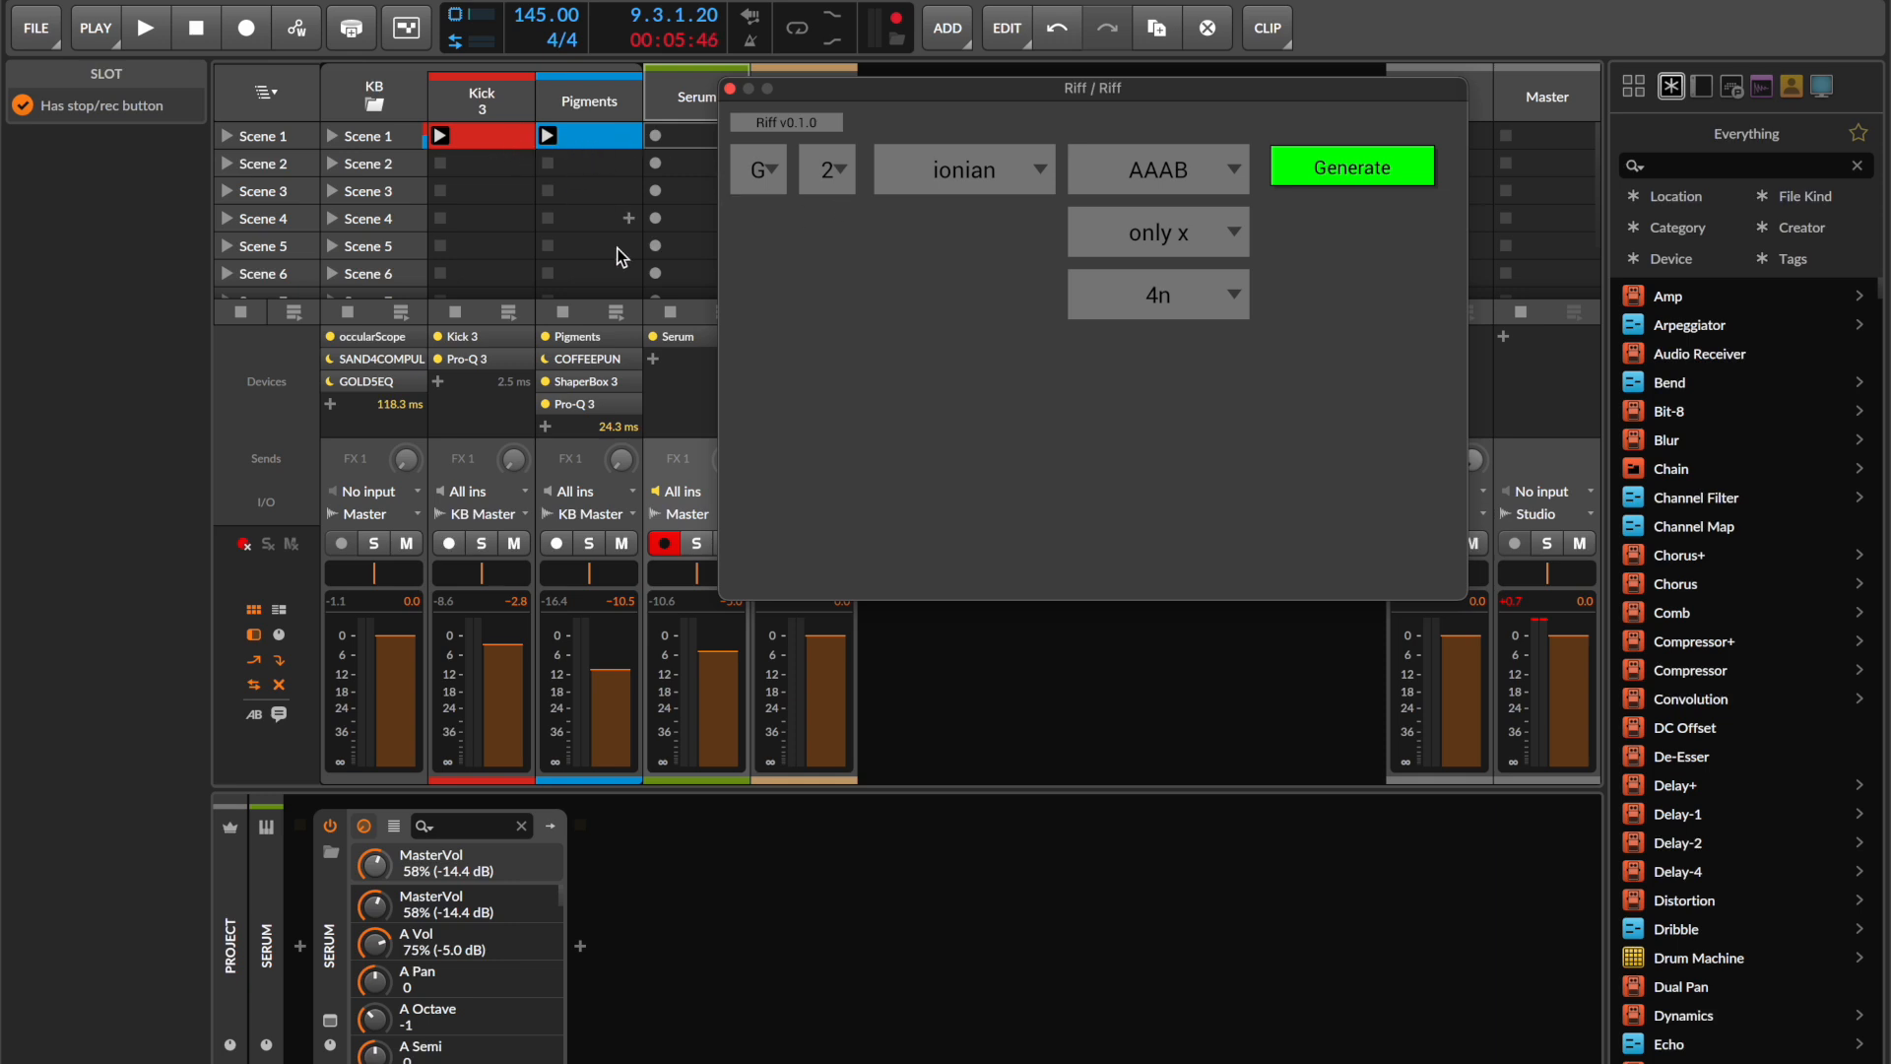
- Examine the Riff plugin's scale and style choices, keeping ionian and only x
left_click(977, 185)
left_click(947, 184)
left_click(1132, 234)
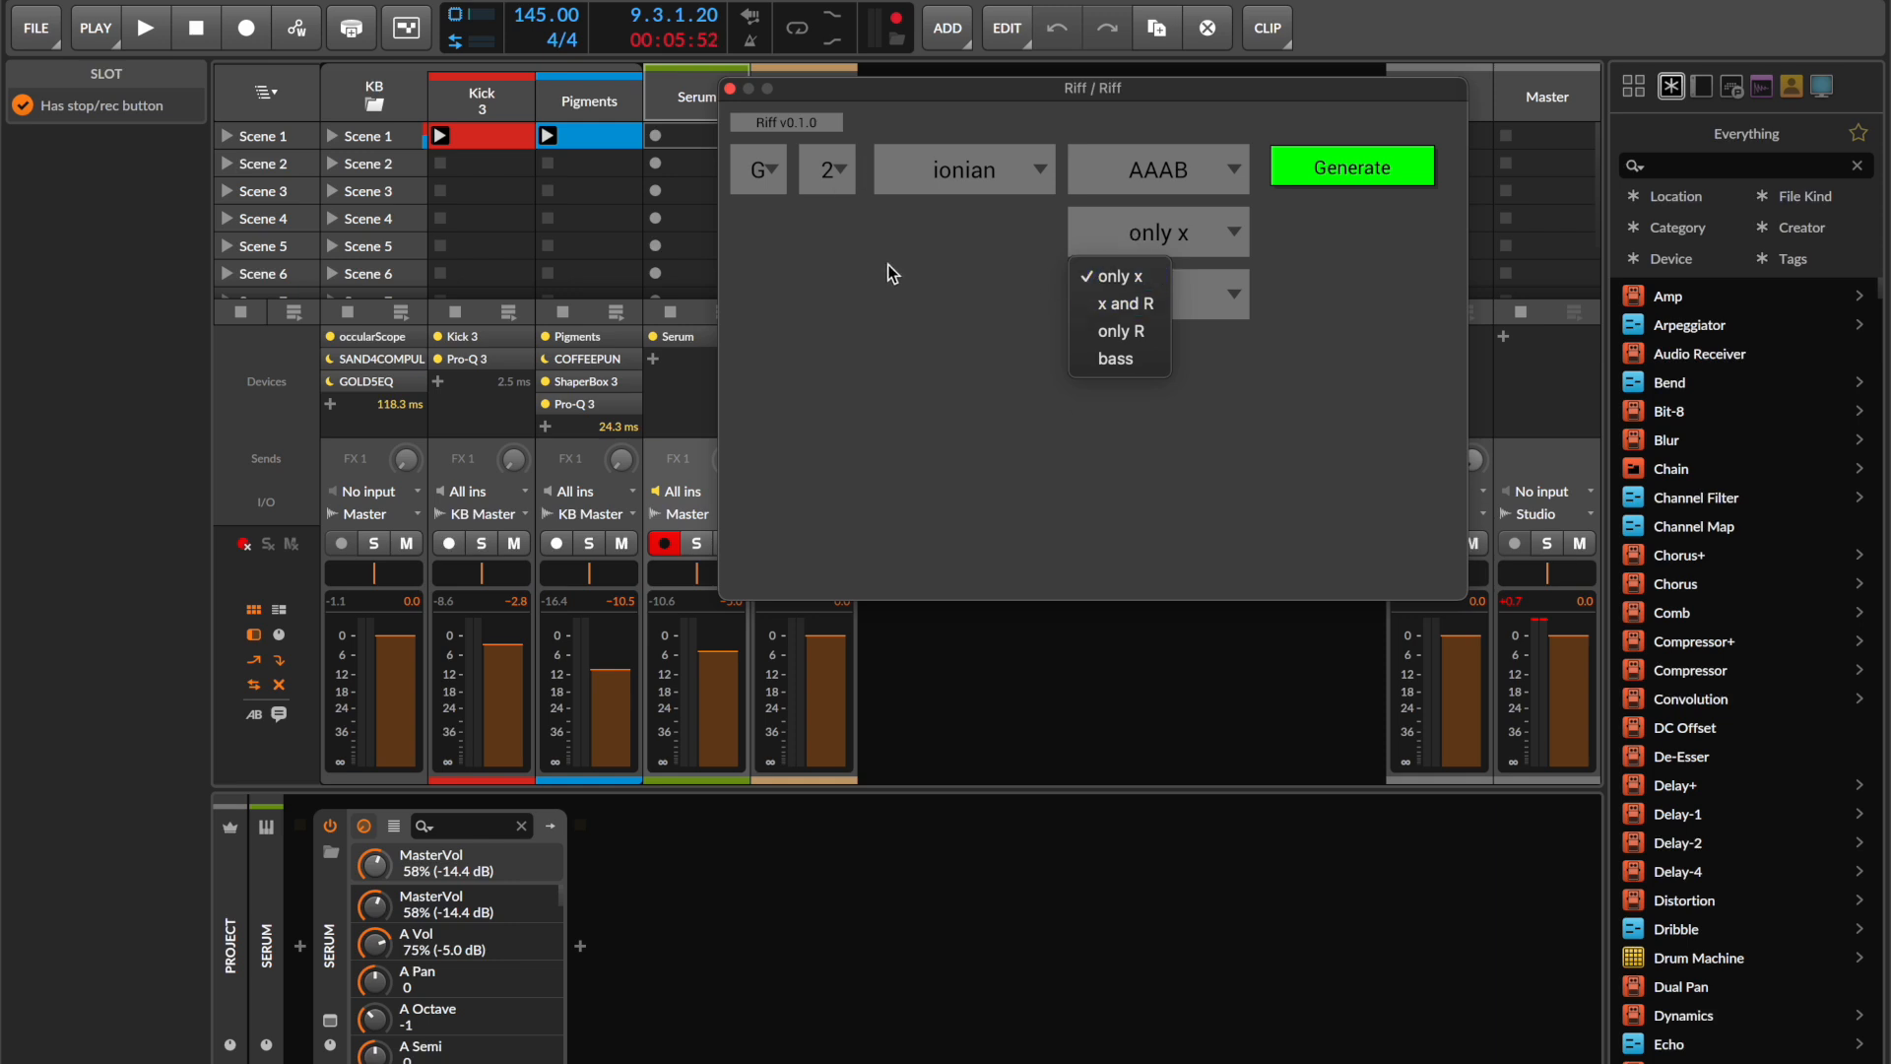
left_click(920, 330)
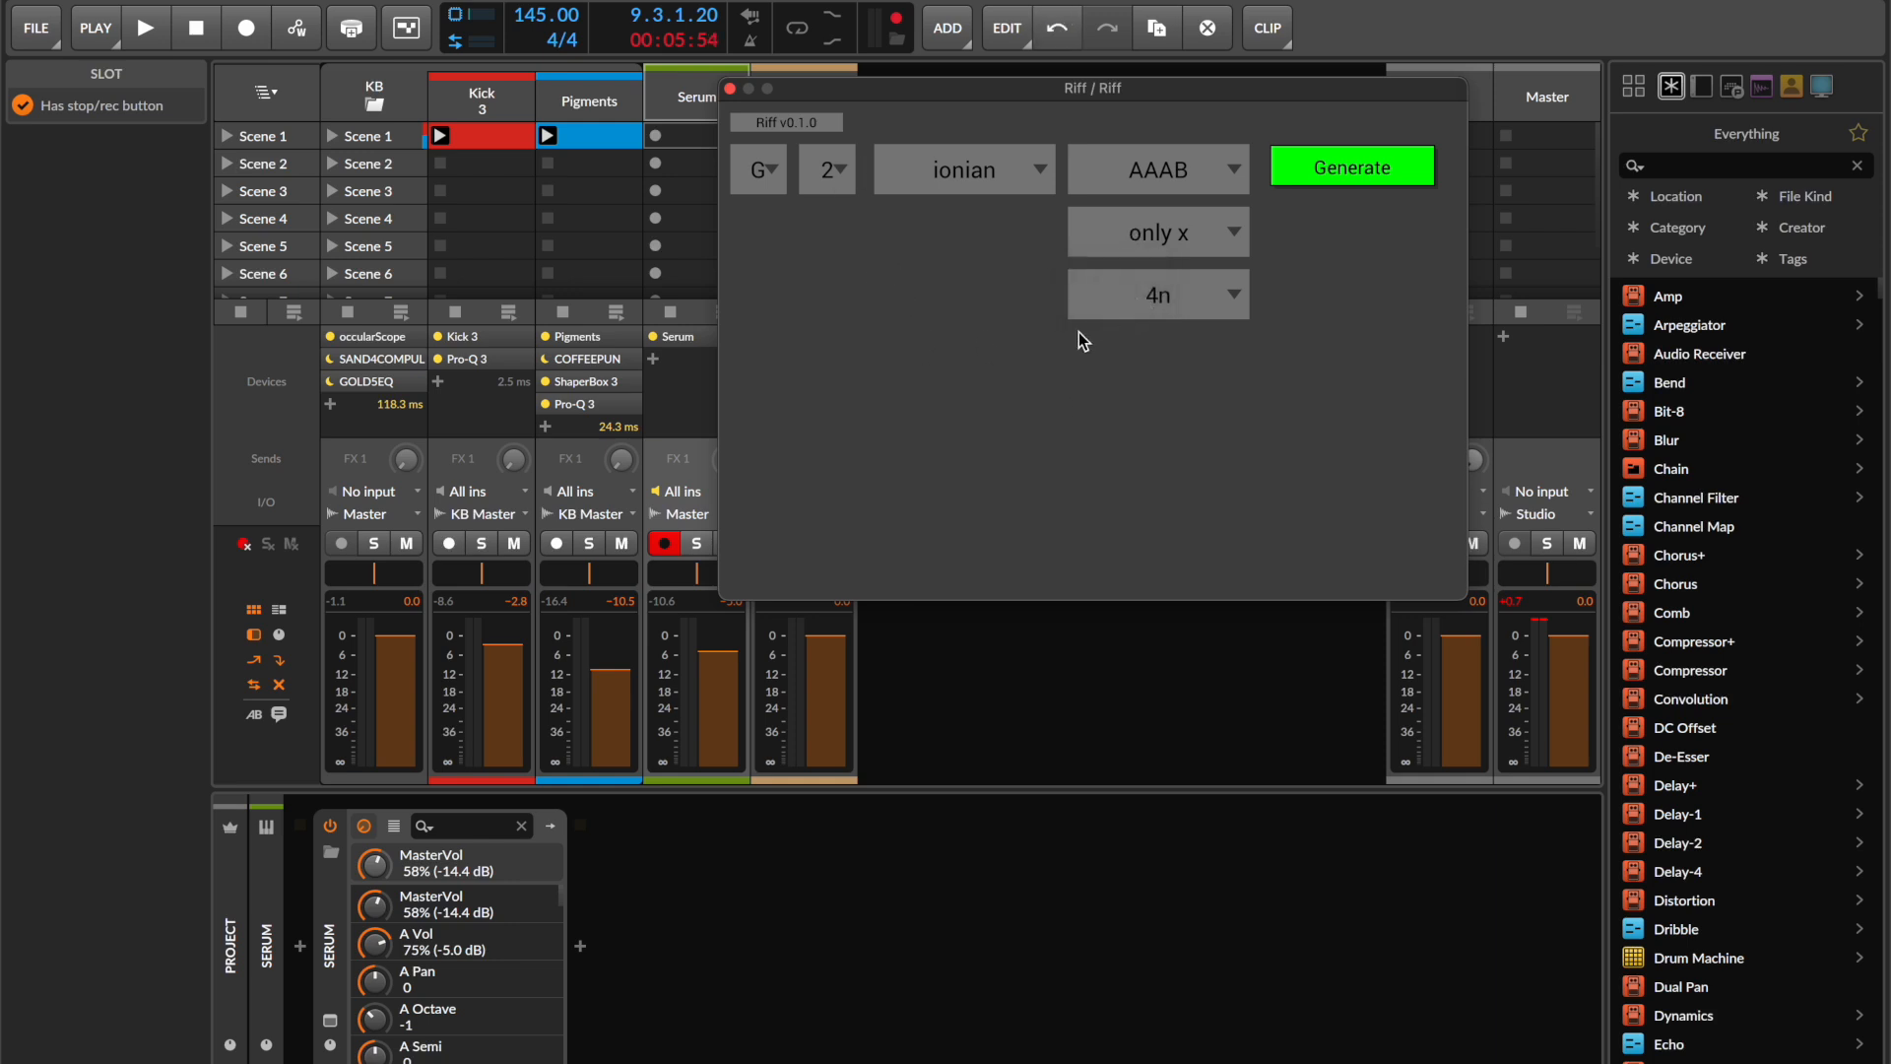
left_click(1157, 246)
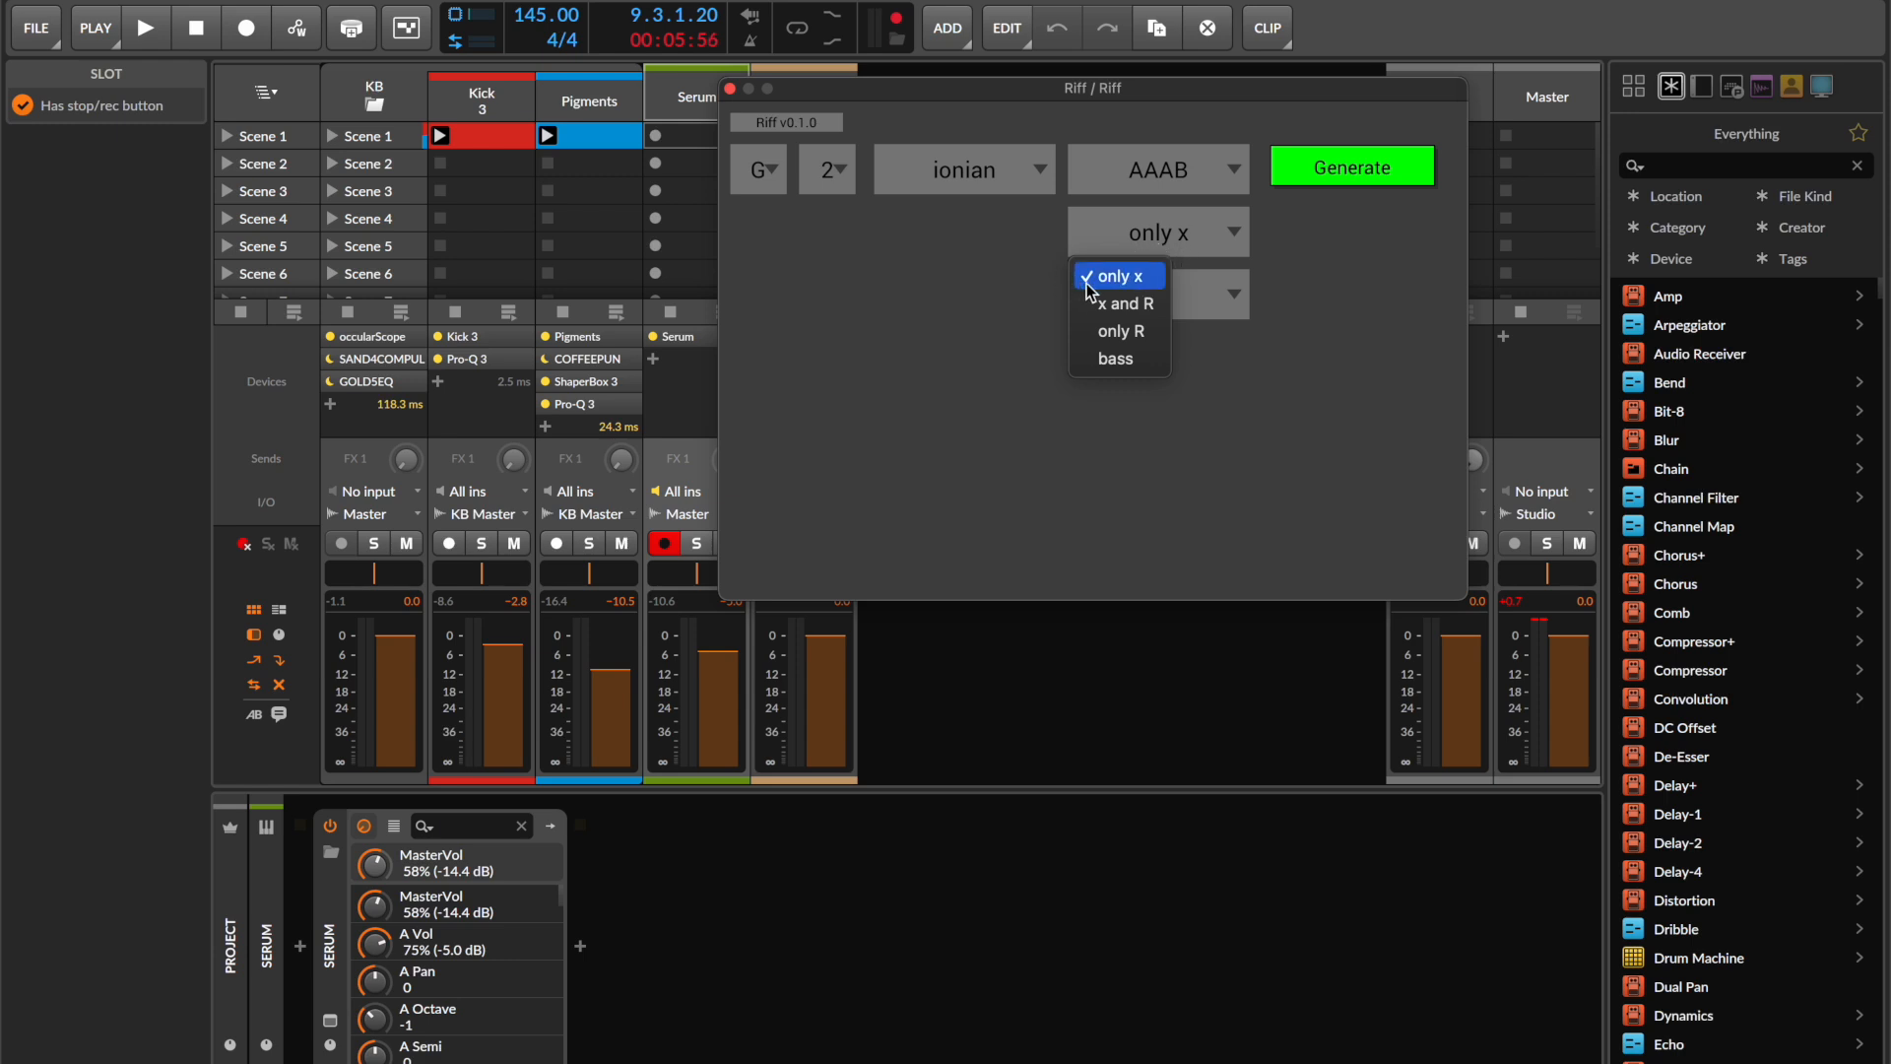
left_click(1214, 241)
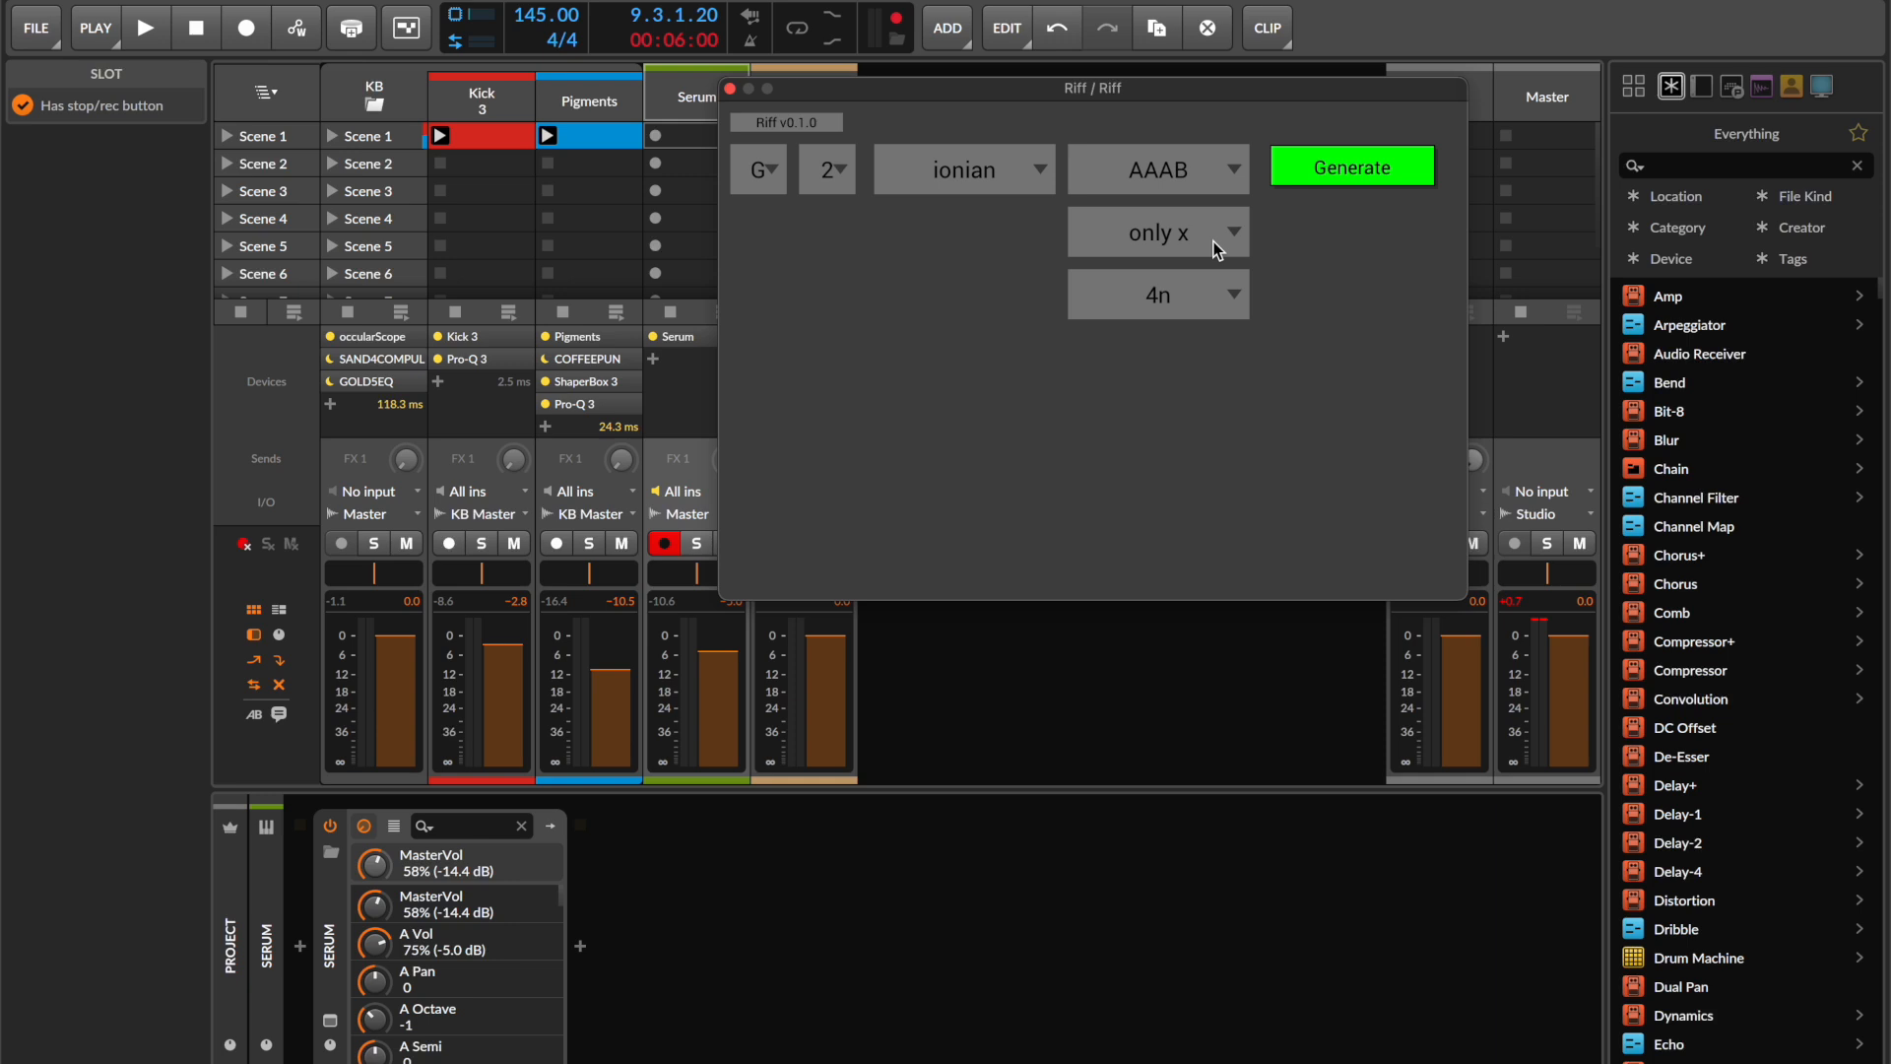
- Set the Riff plugin's note length to 8n and its pattern combination to A
left_click(1143, 307)
left_click(1131, 394)
left_click(1114, 173)
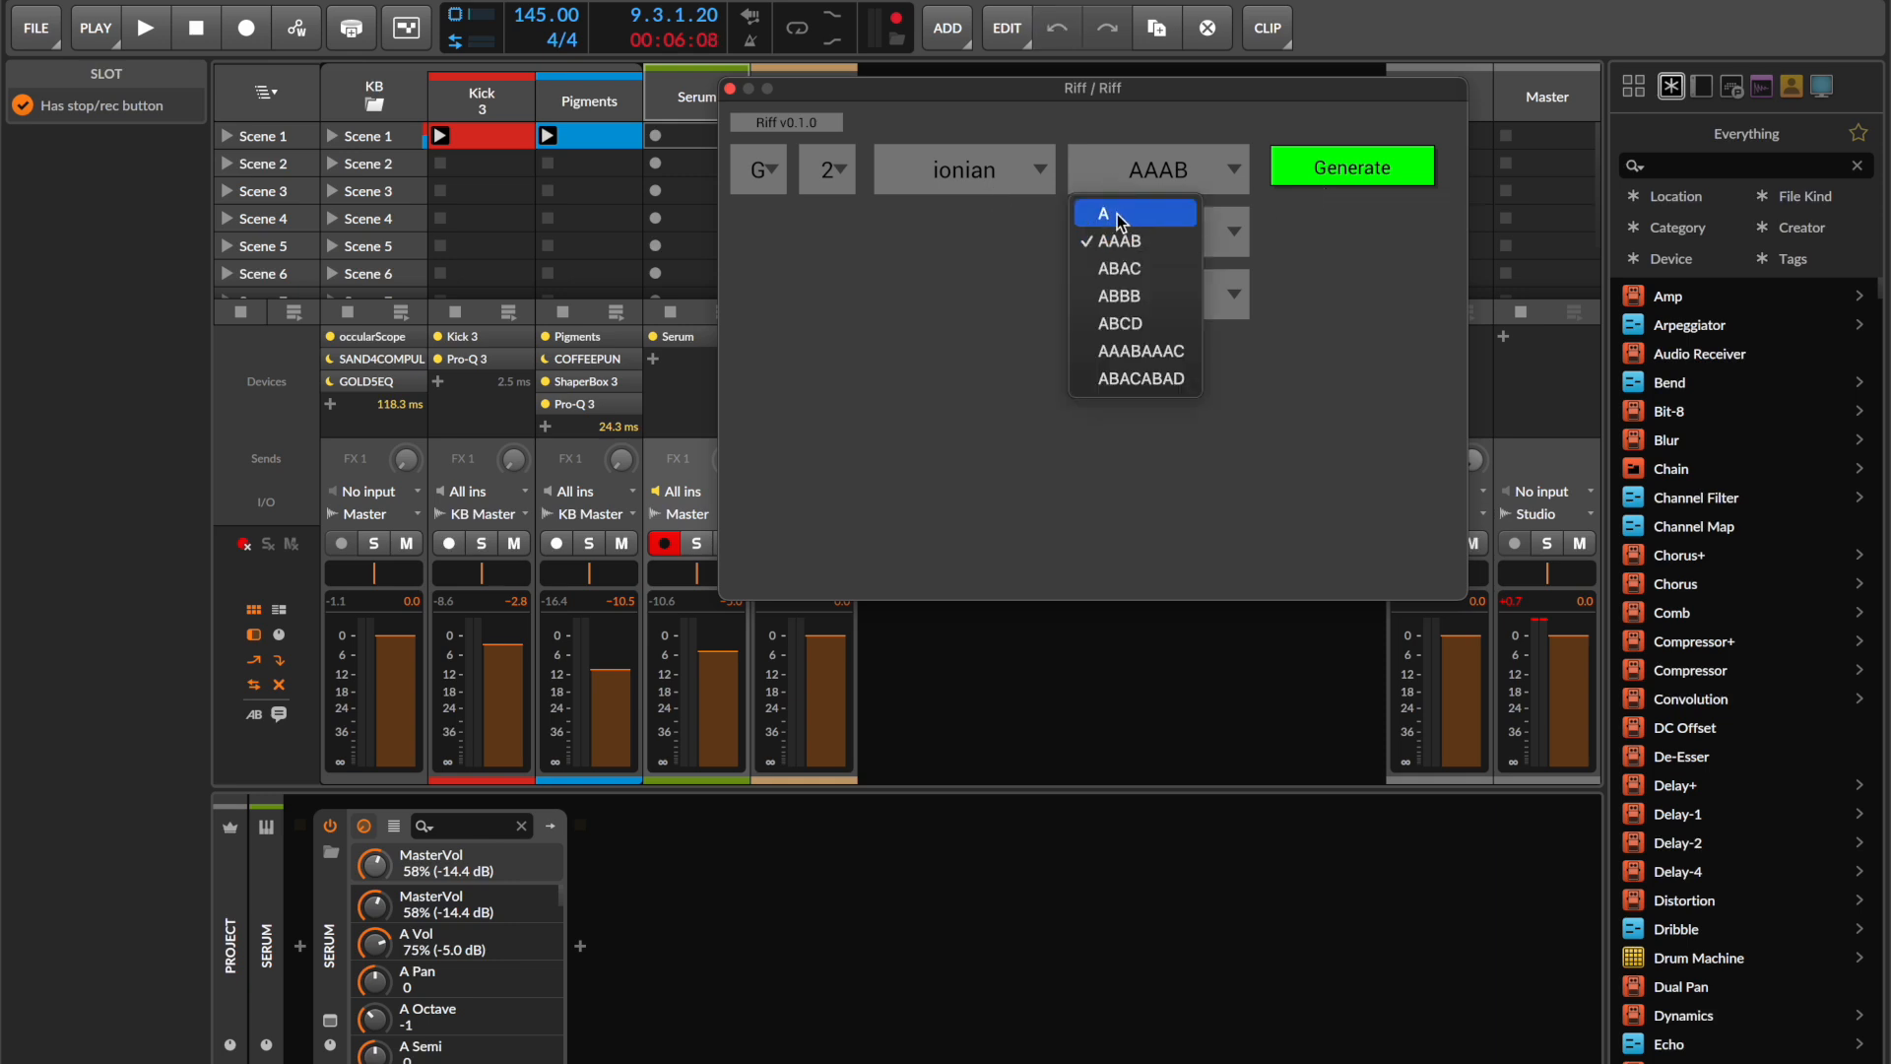
left_click(1117, 215)
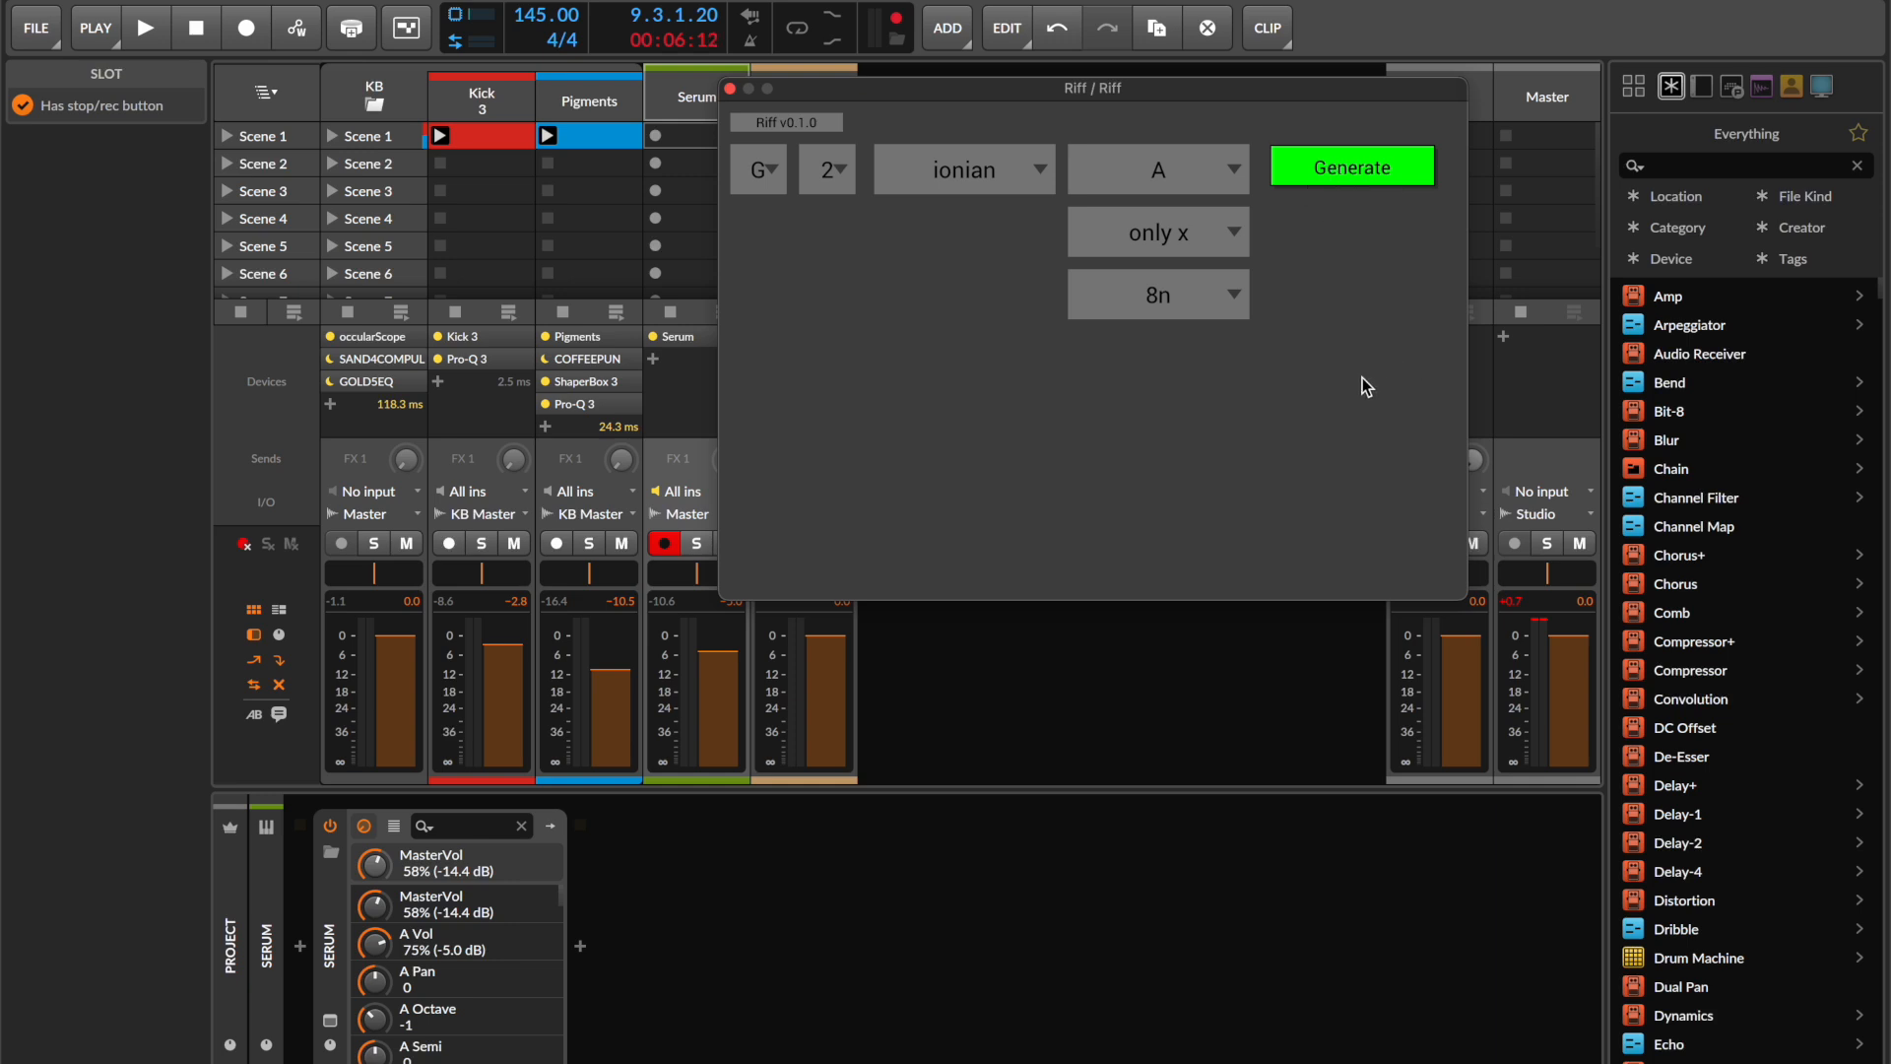
- Show the contents of the Desktop folder under My Files in the file browser, keeping the Serum clip slots uncovered
left_click_drag(1239, 92, 1137, 309)
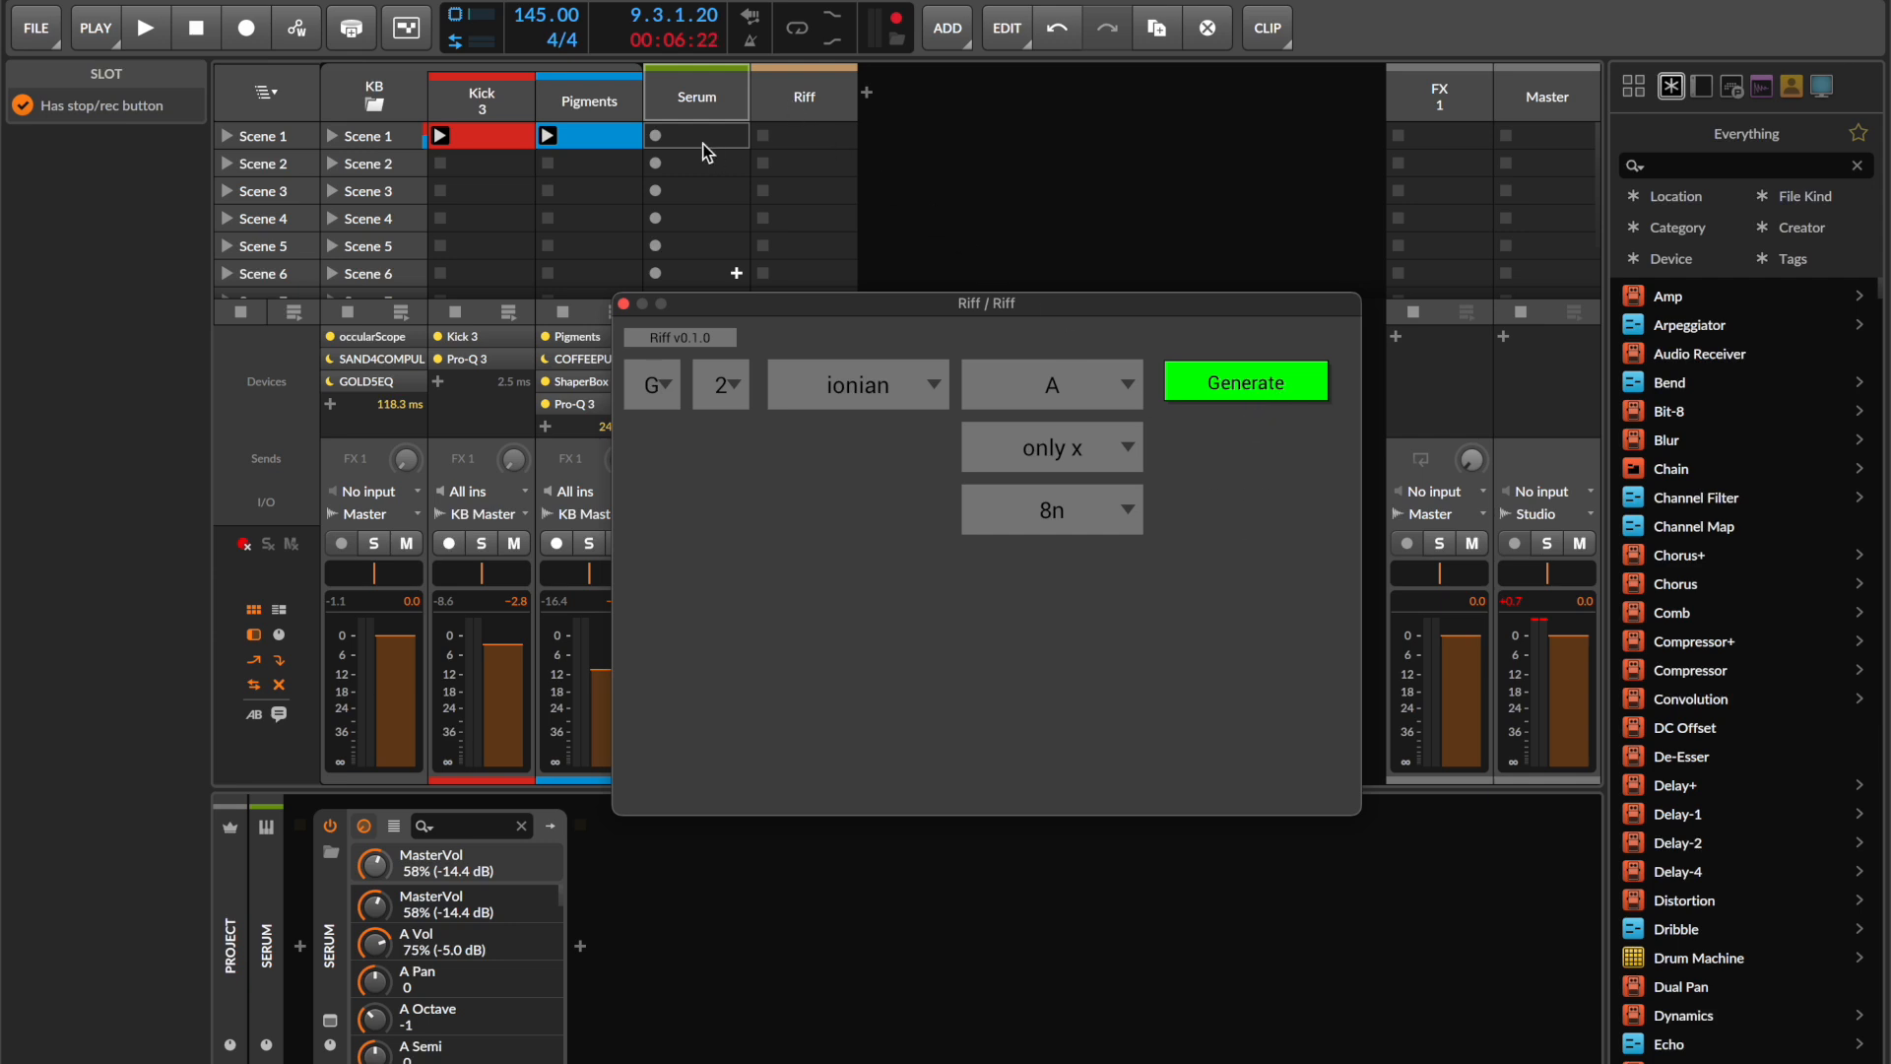
left_click(1823, 88)
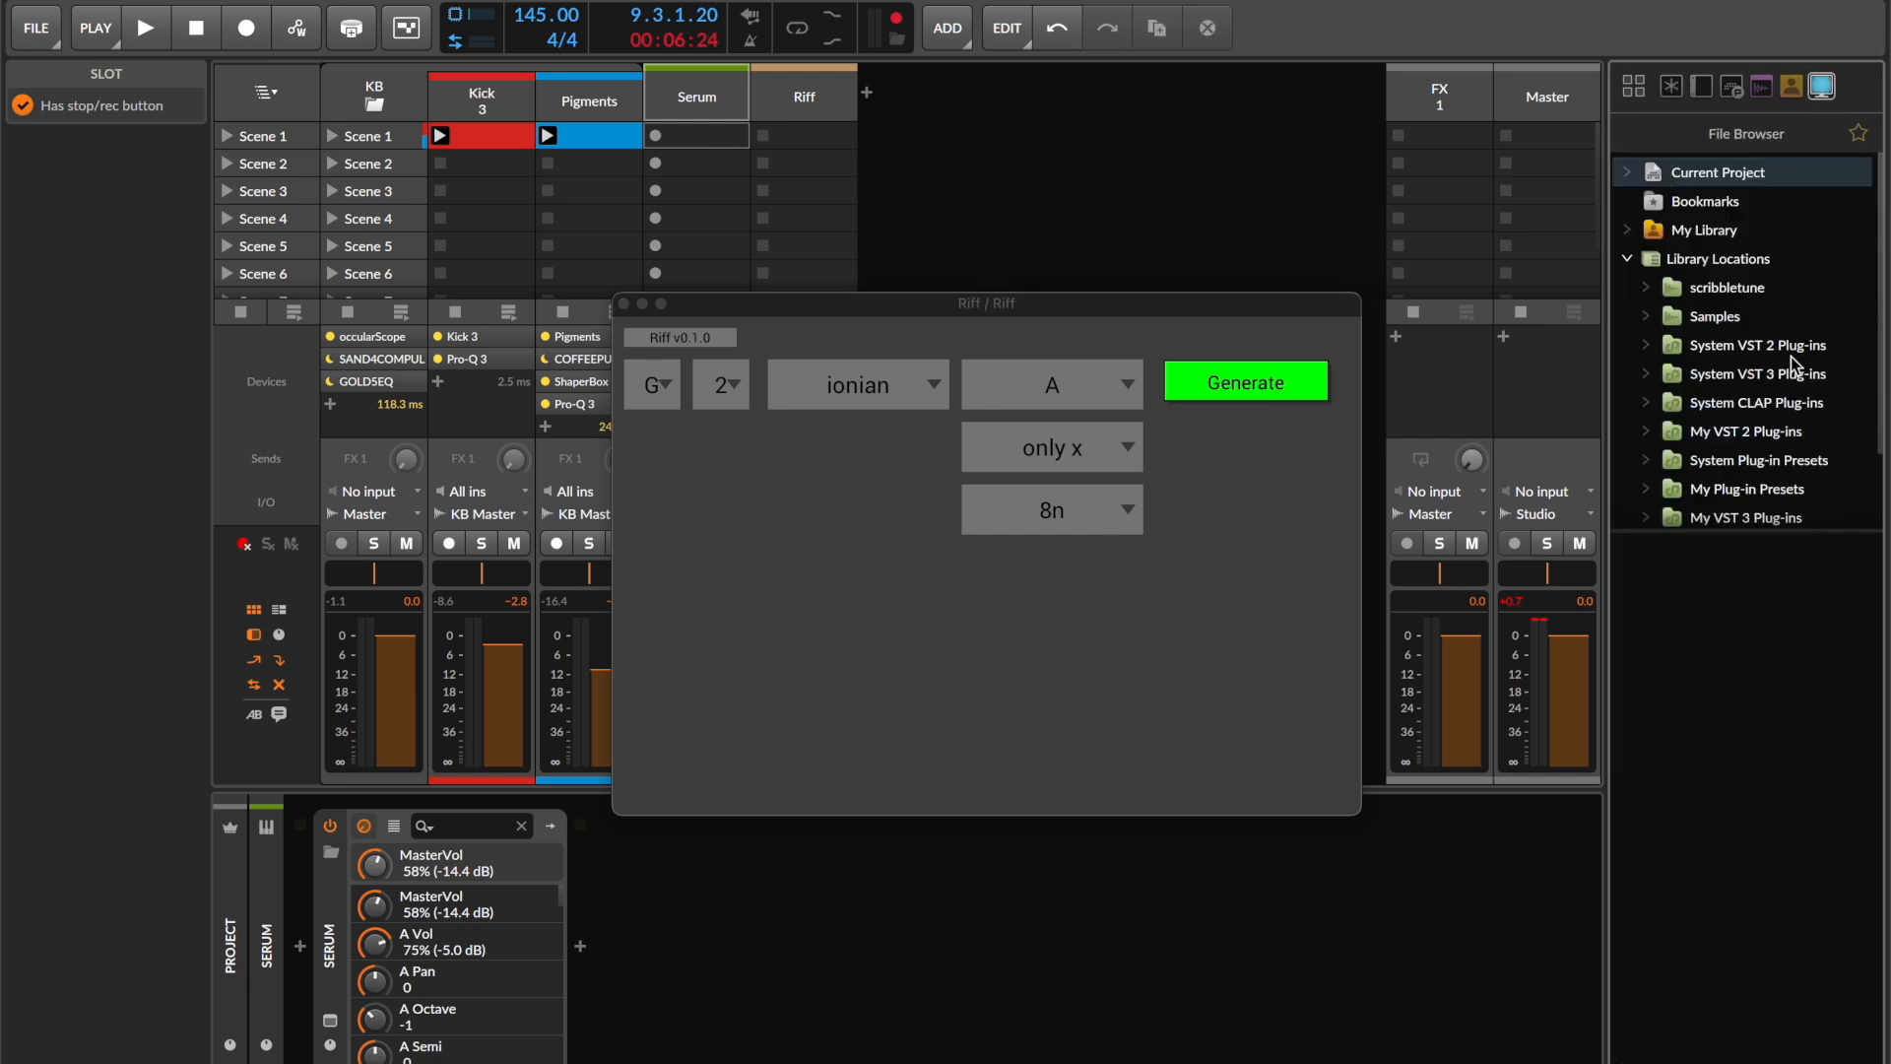
left_click(1627, 260)
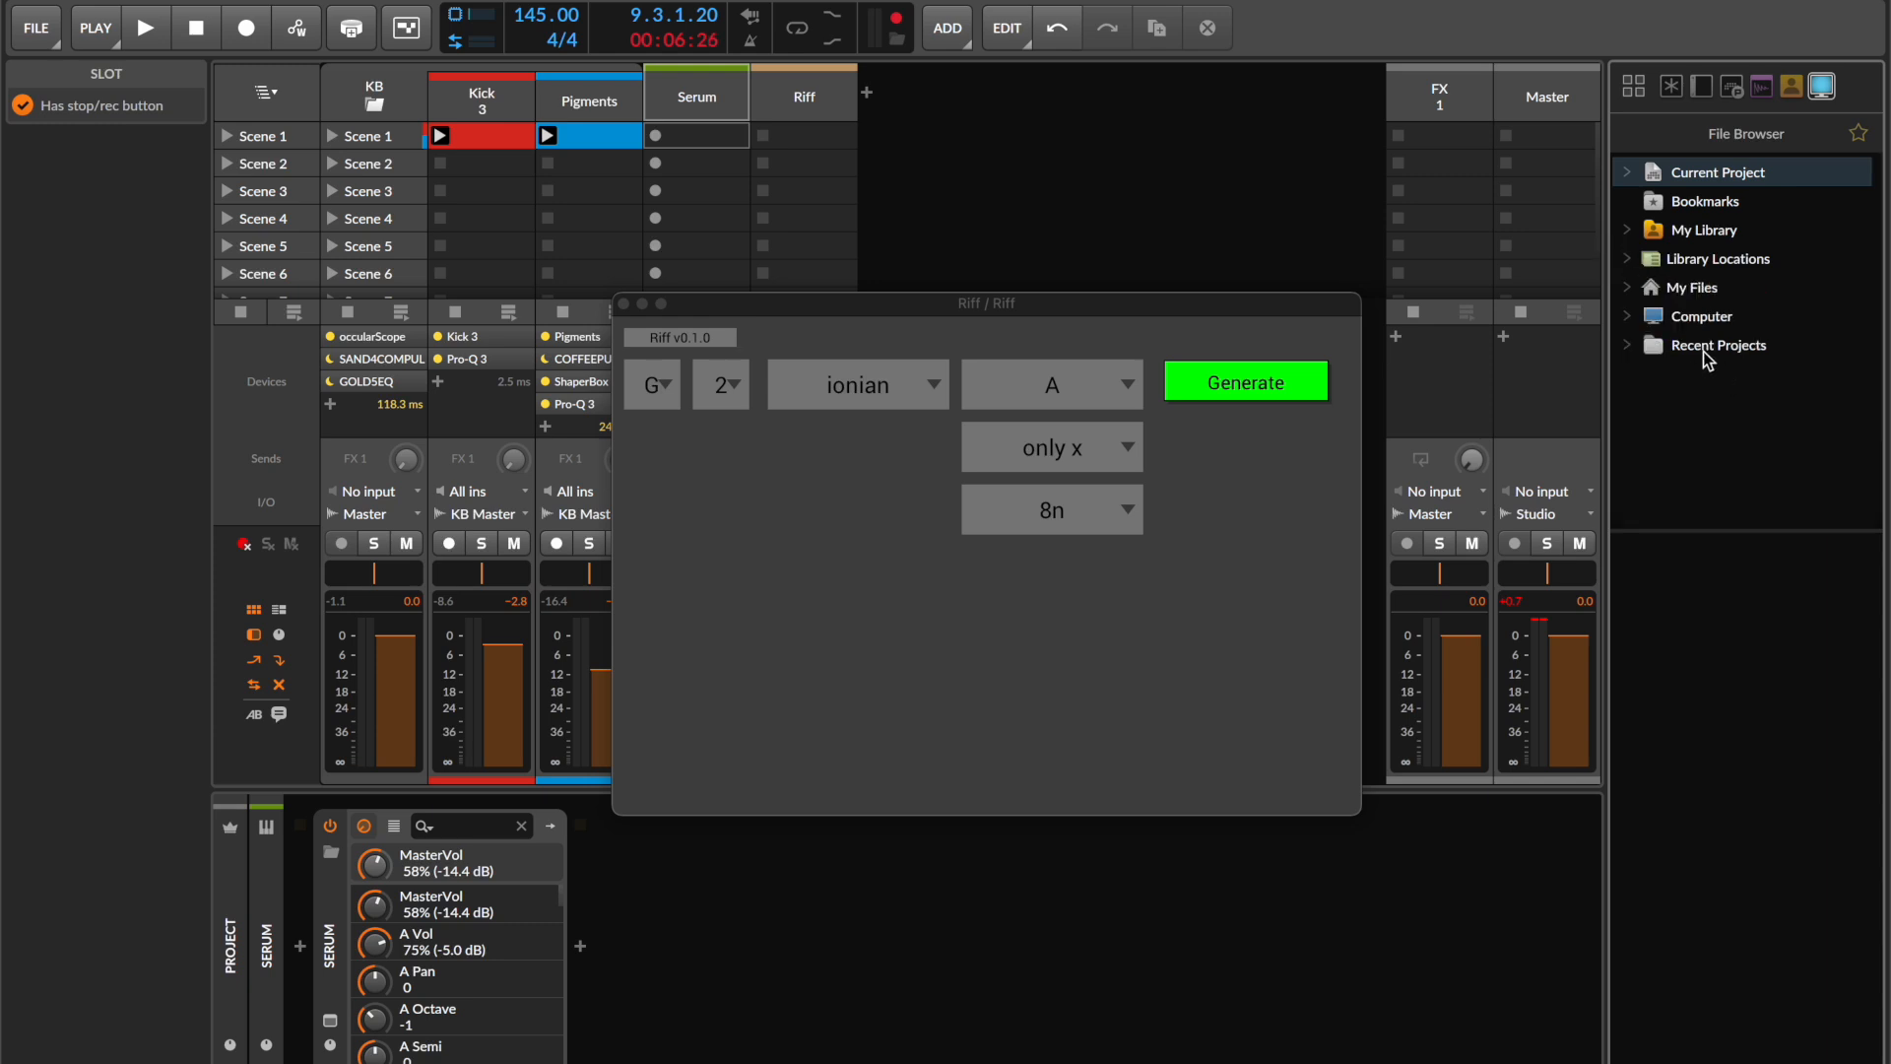
left_click(1627, 287)
left_click(1702, 287)
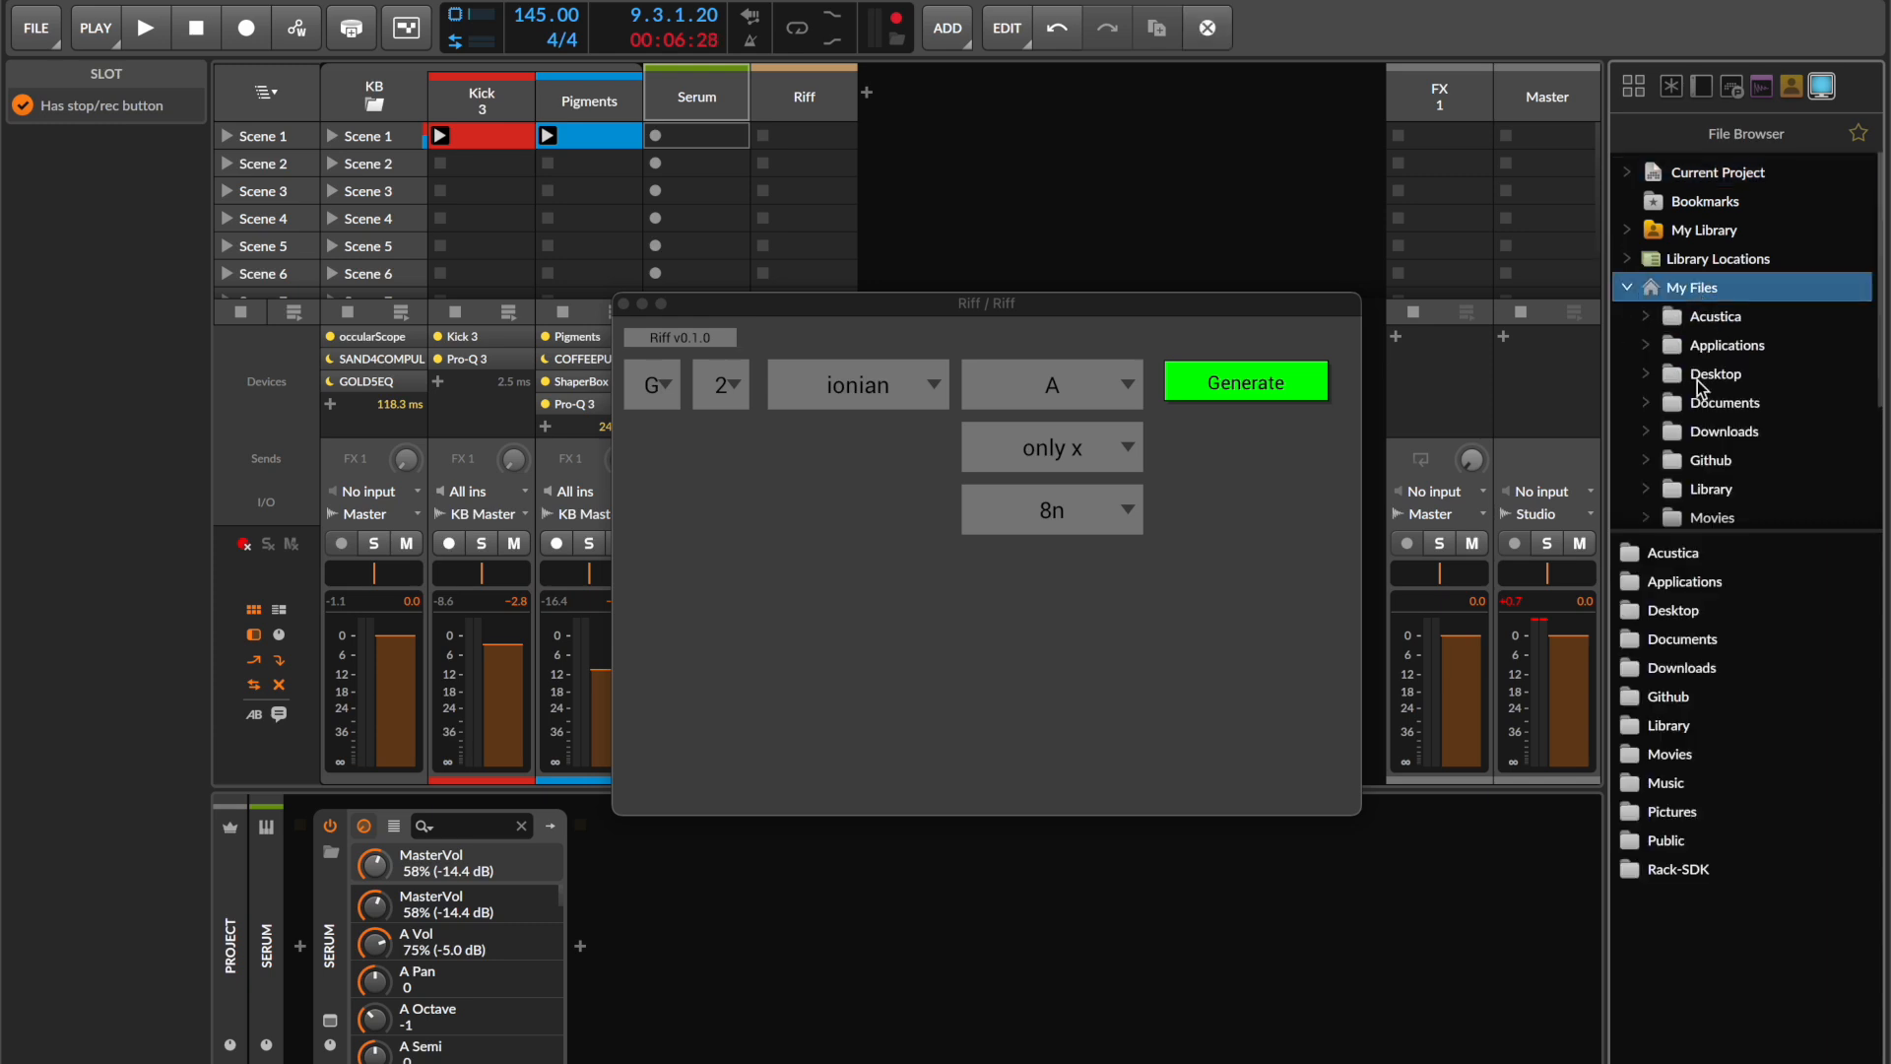
left_click(1699, 374)
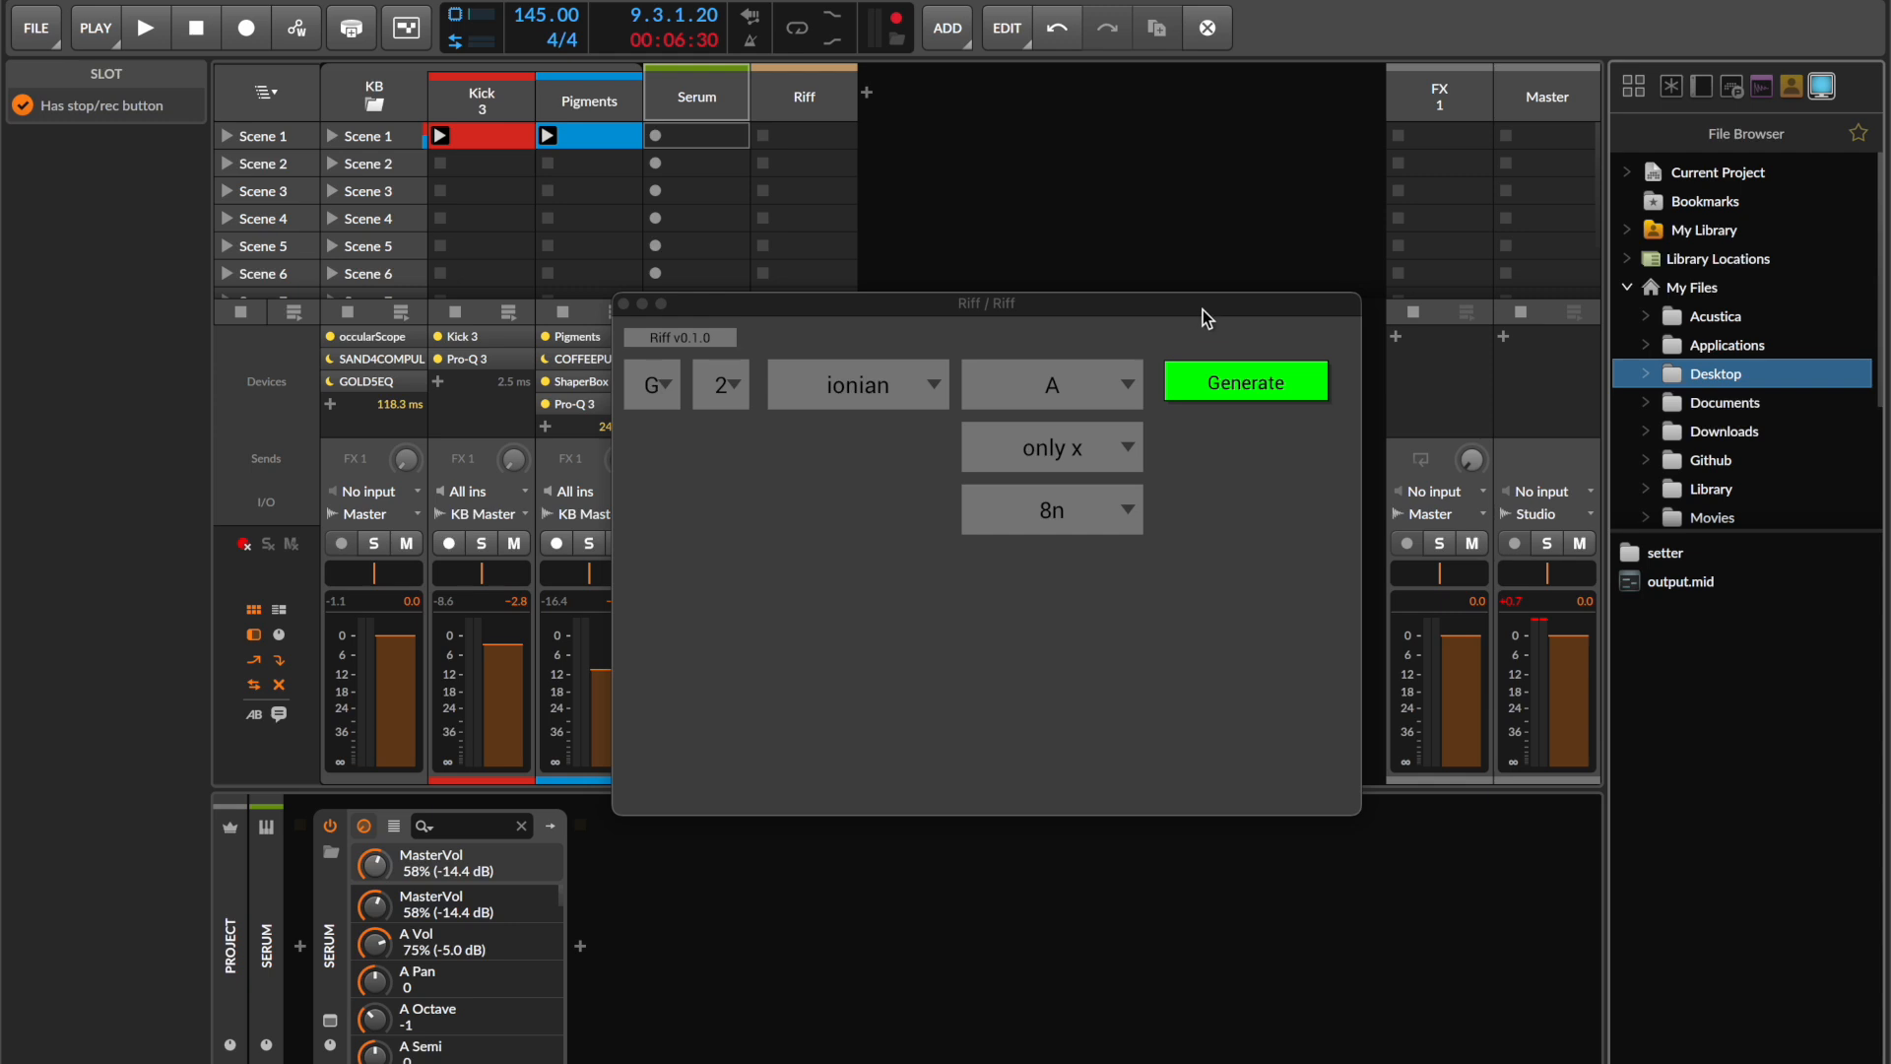
left_click_drag(1201, 311, 1195, 326)
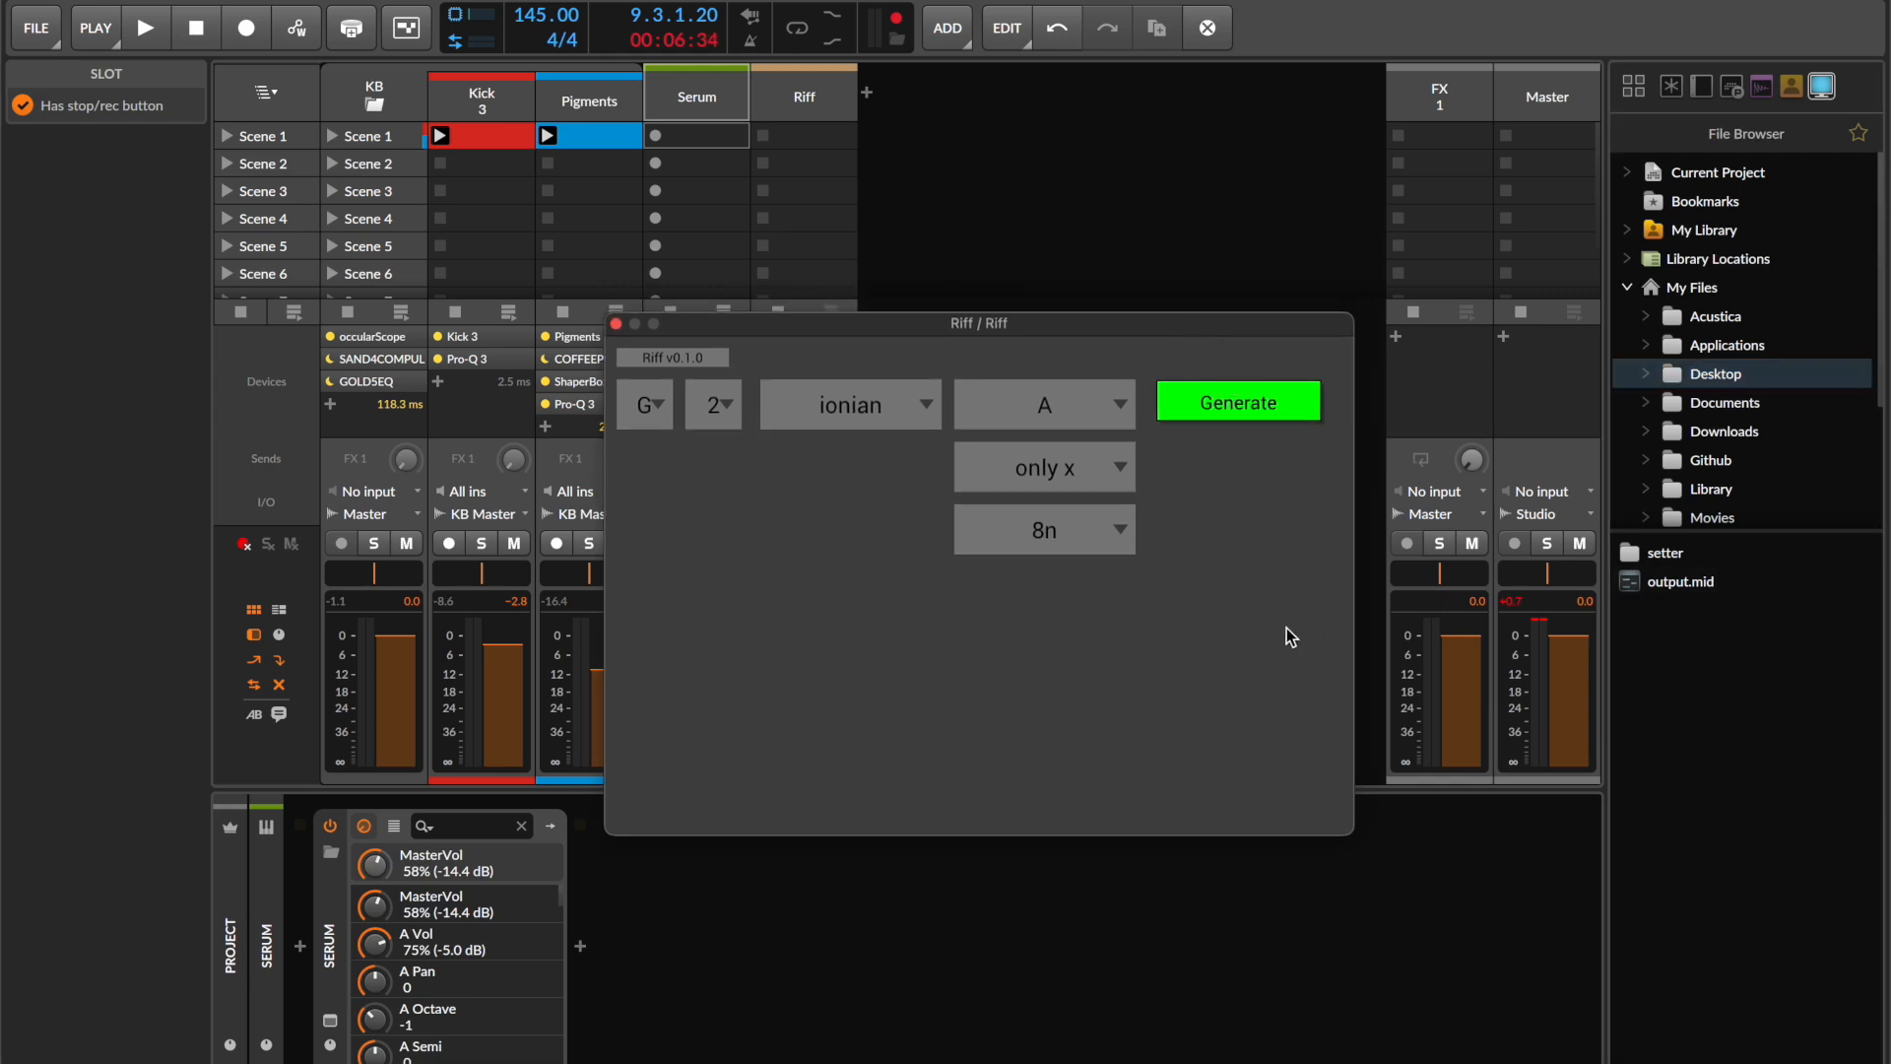
left_click_drag(1186, 327, 1238, 440)
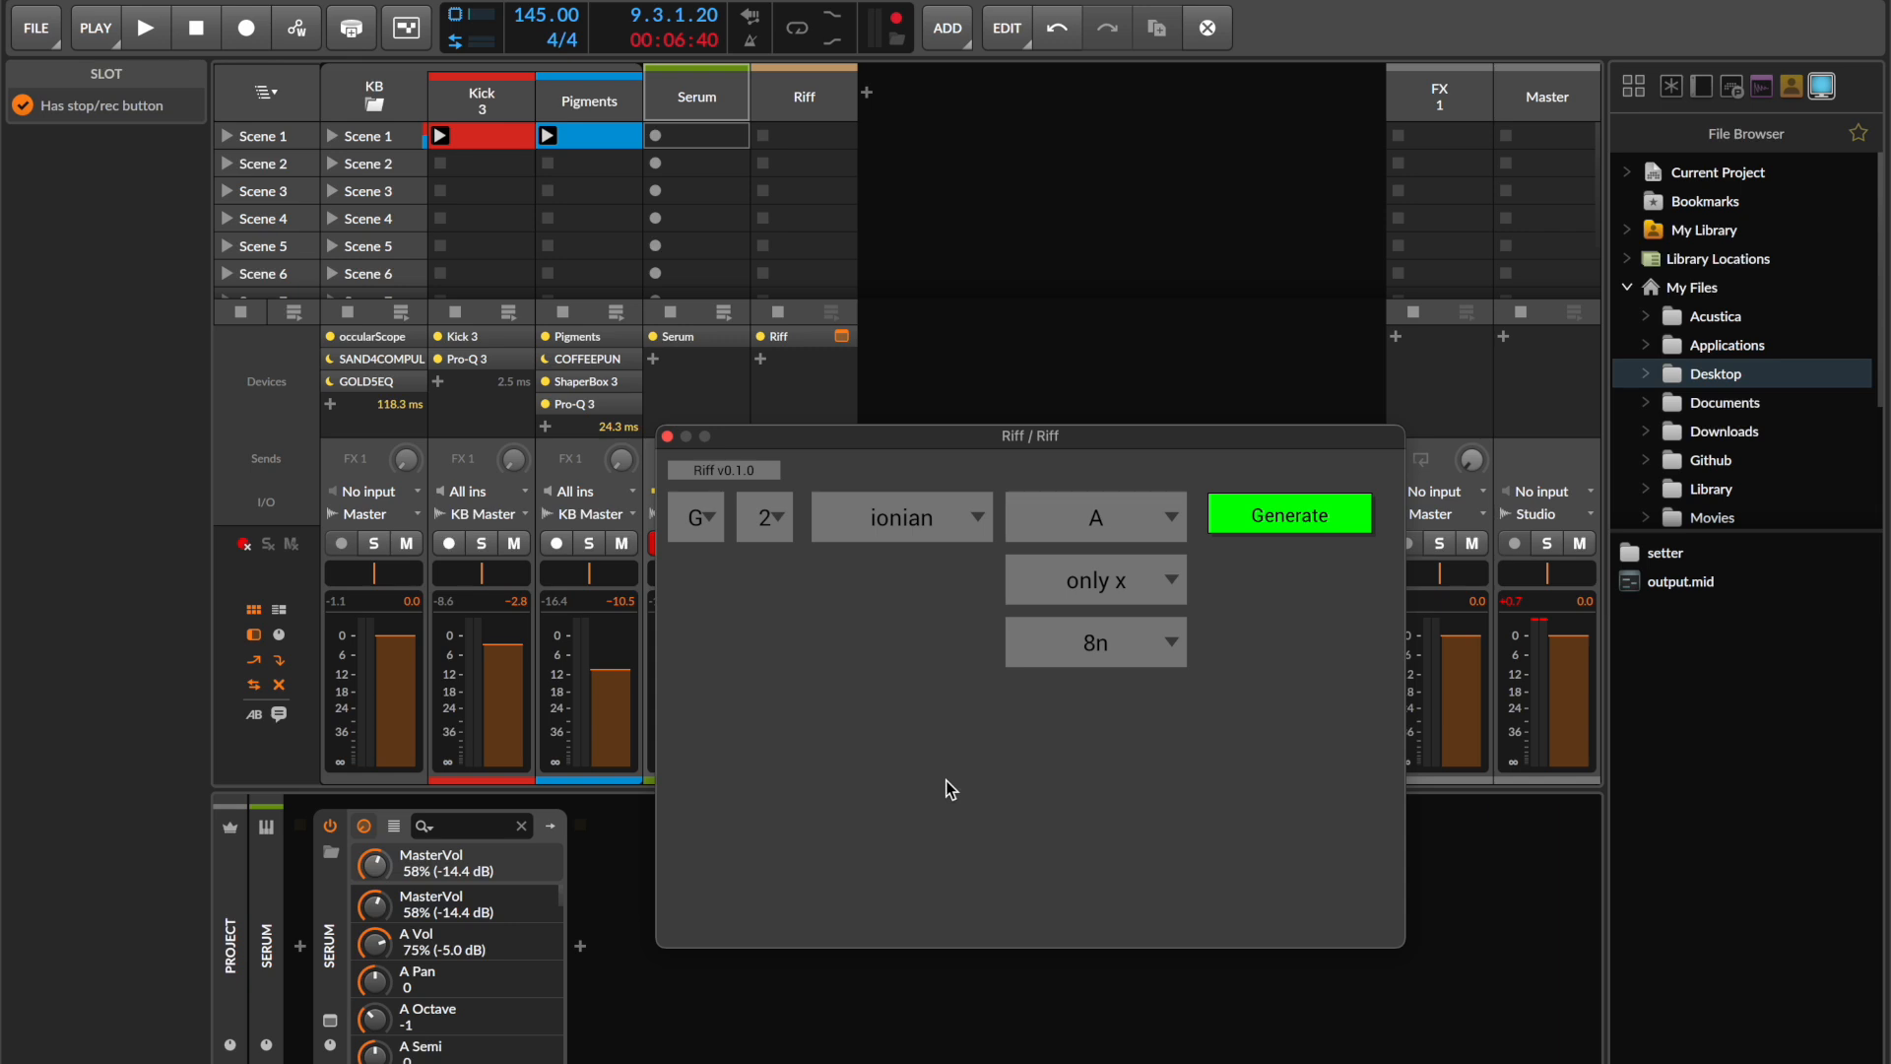
left_click_drag(984, 438, 1012, 433)
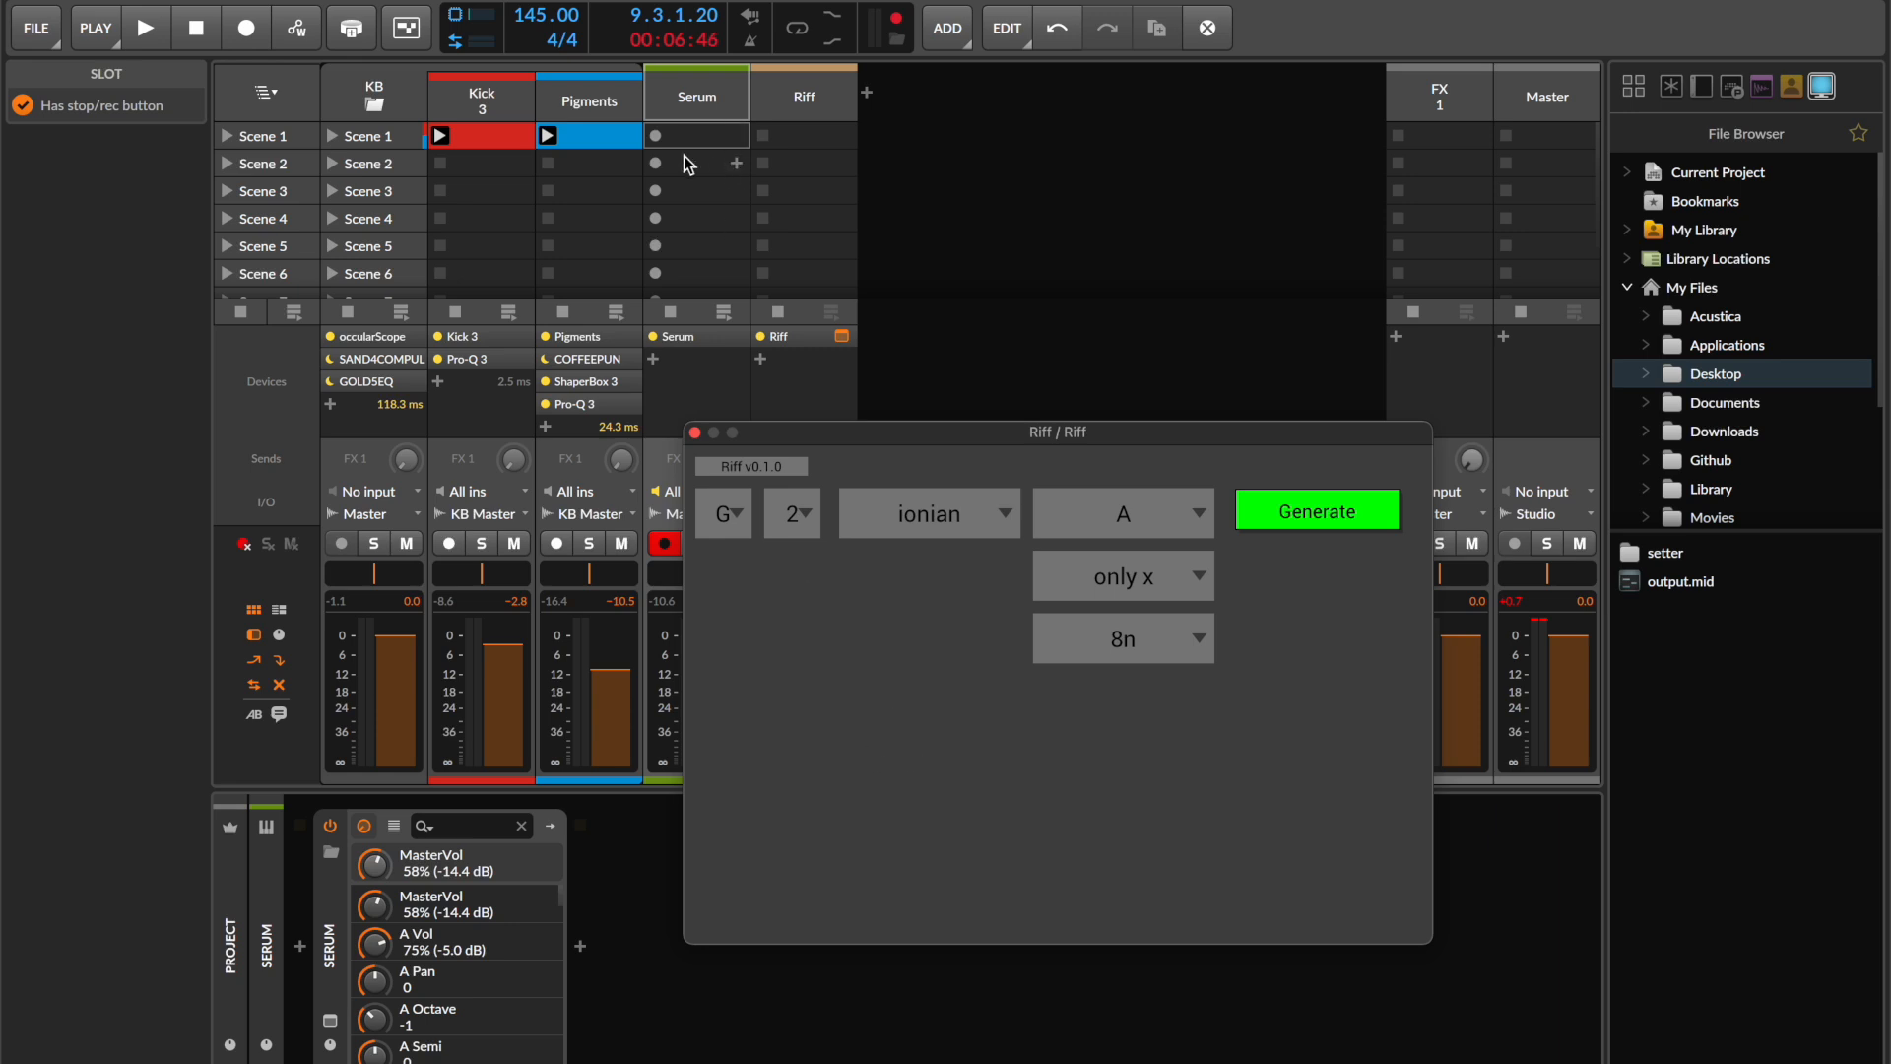
left_click(611, 146)
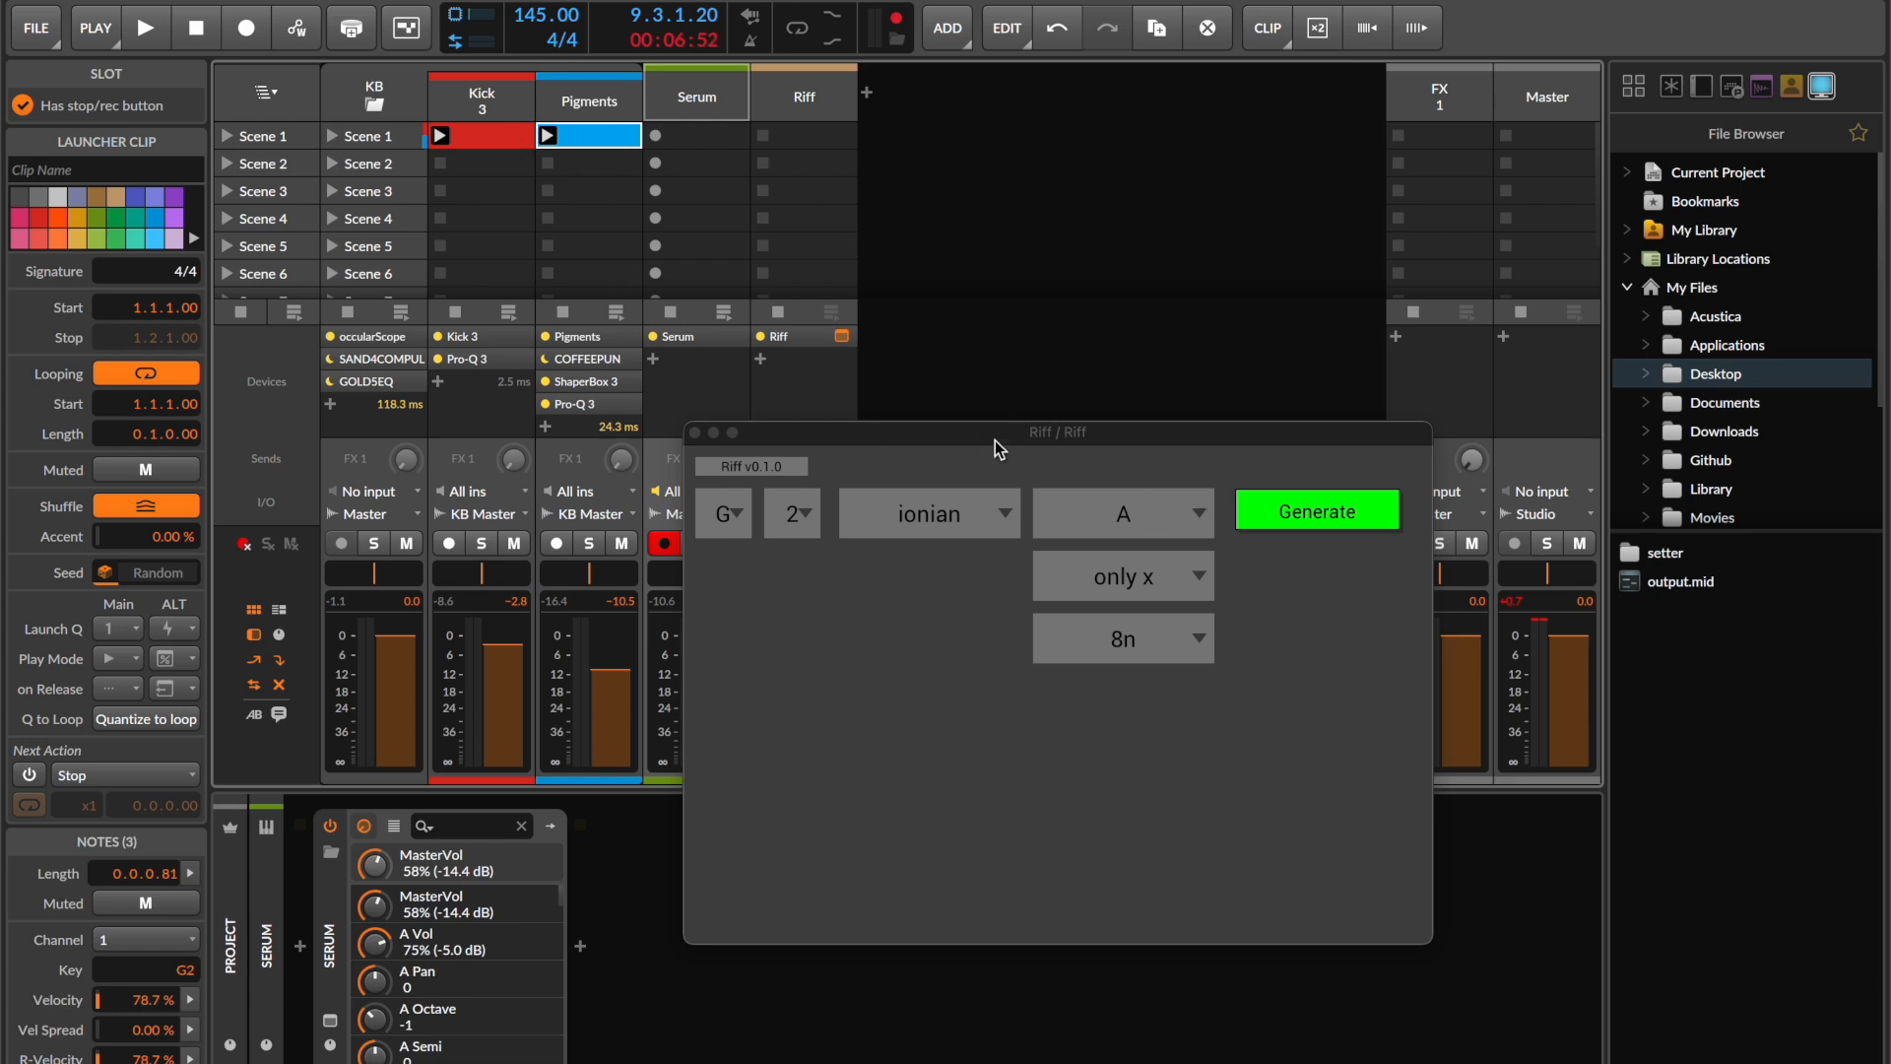
left_click_drag(995, 441, 988, 448)
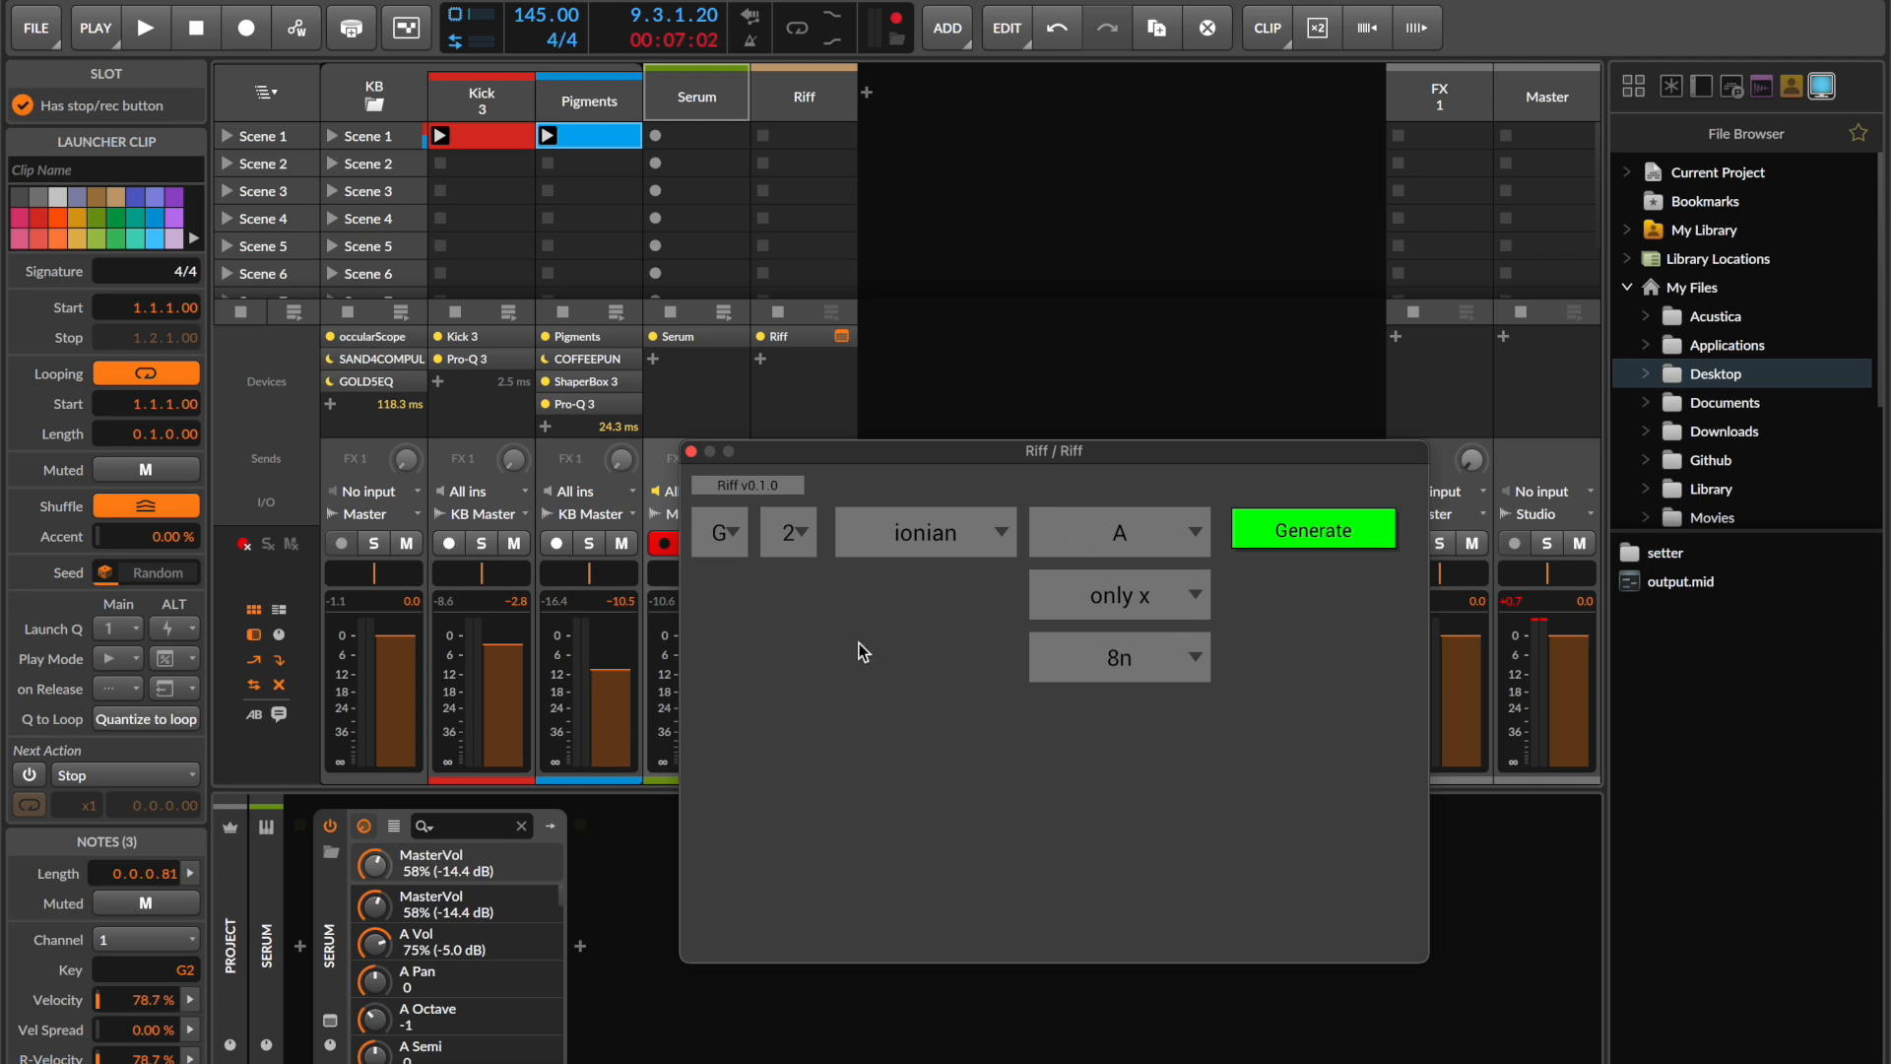
left_click_drag(995, 456, 980, 489)
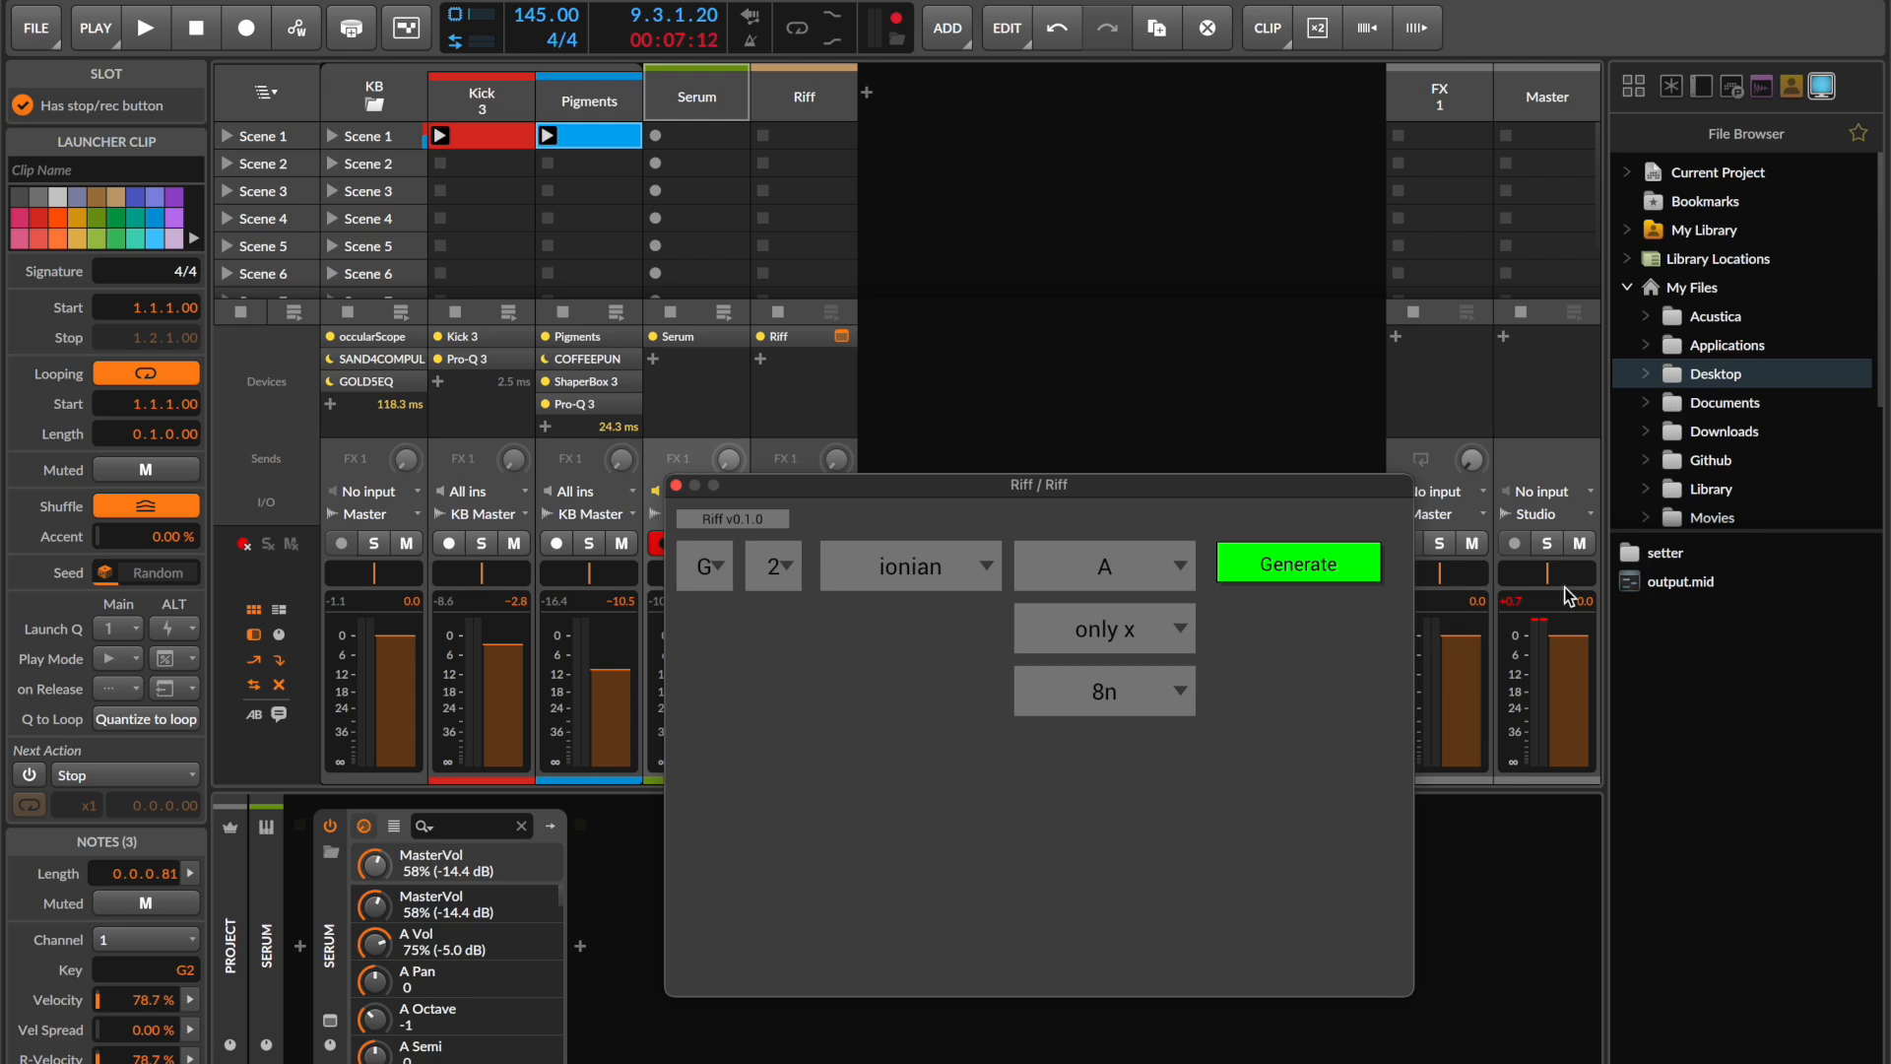
left_click(1709, 384)
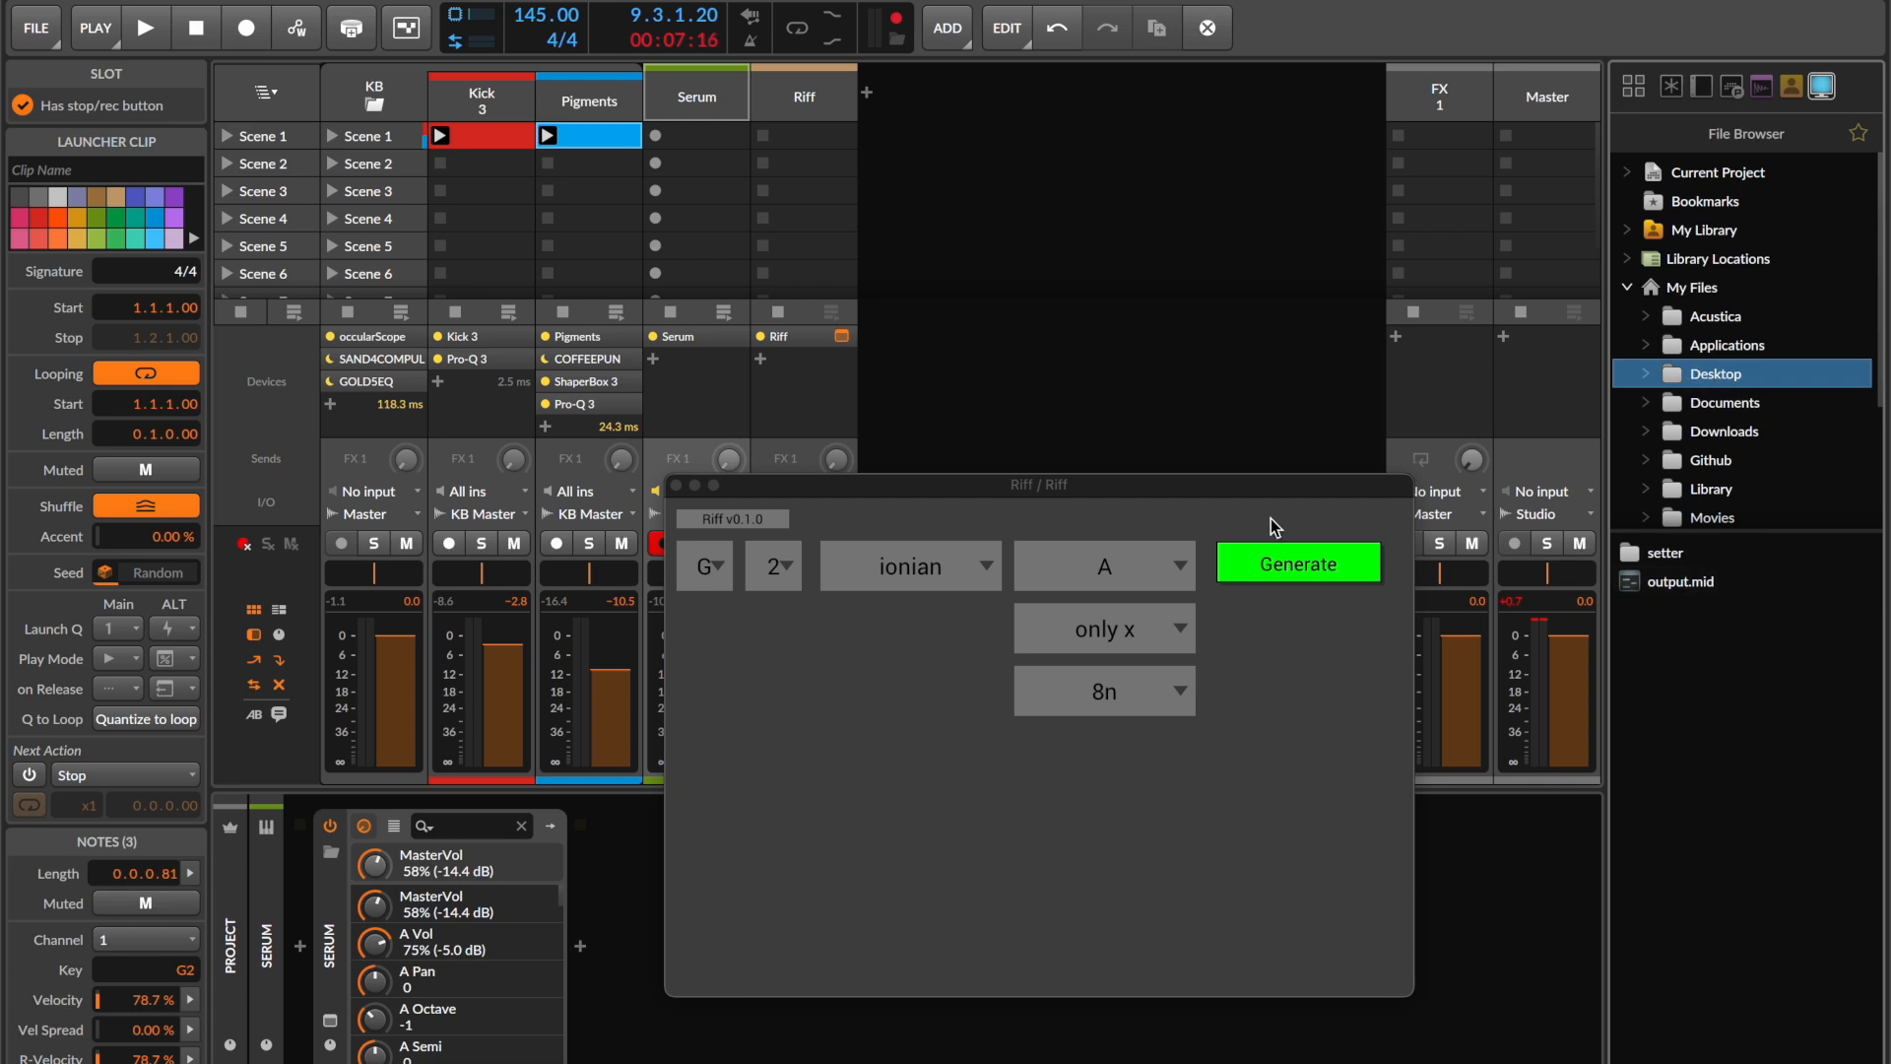
left_click_drag(1284, 490, 1346, 527)
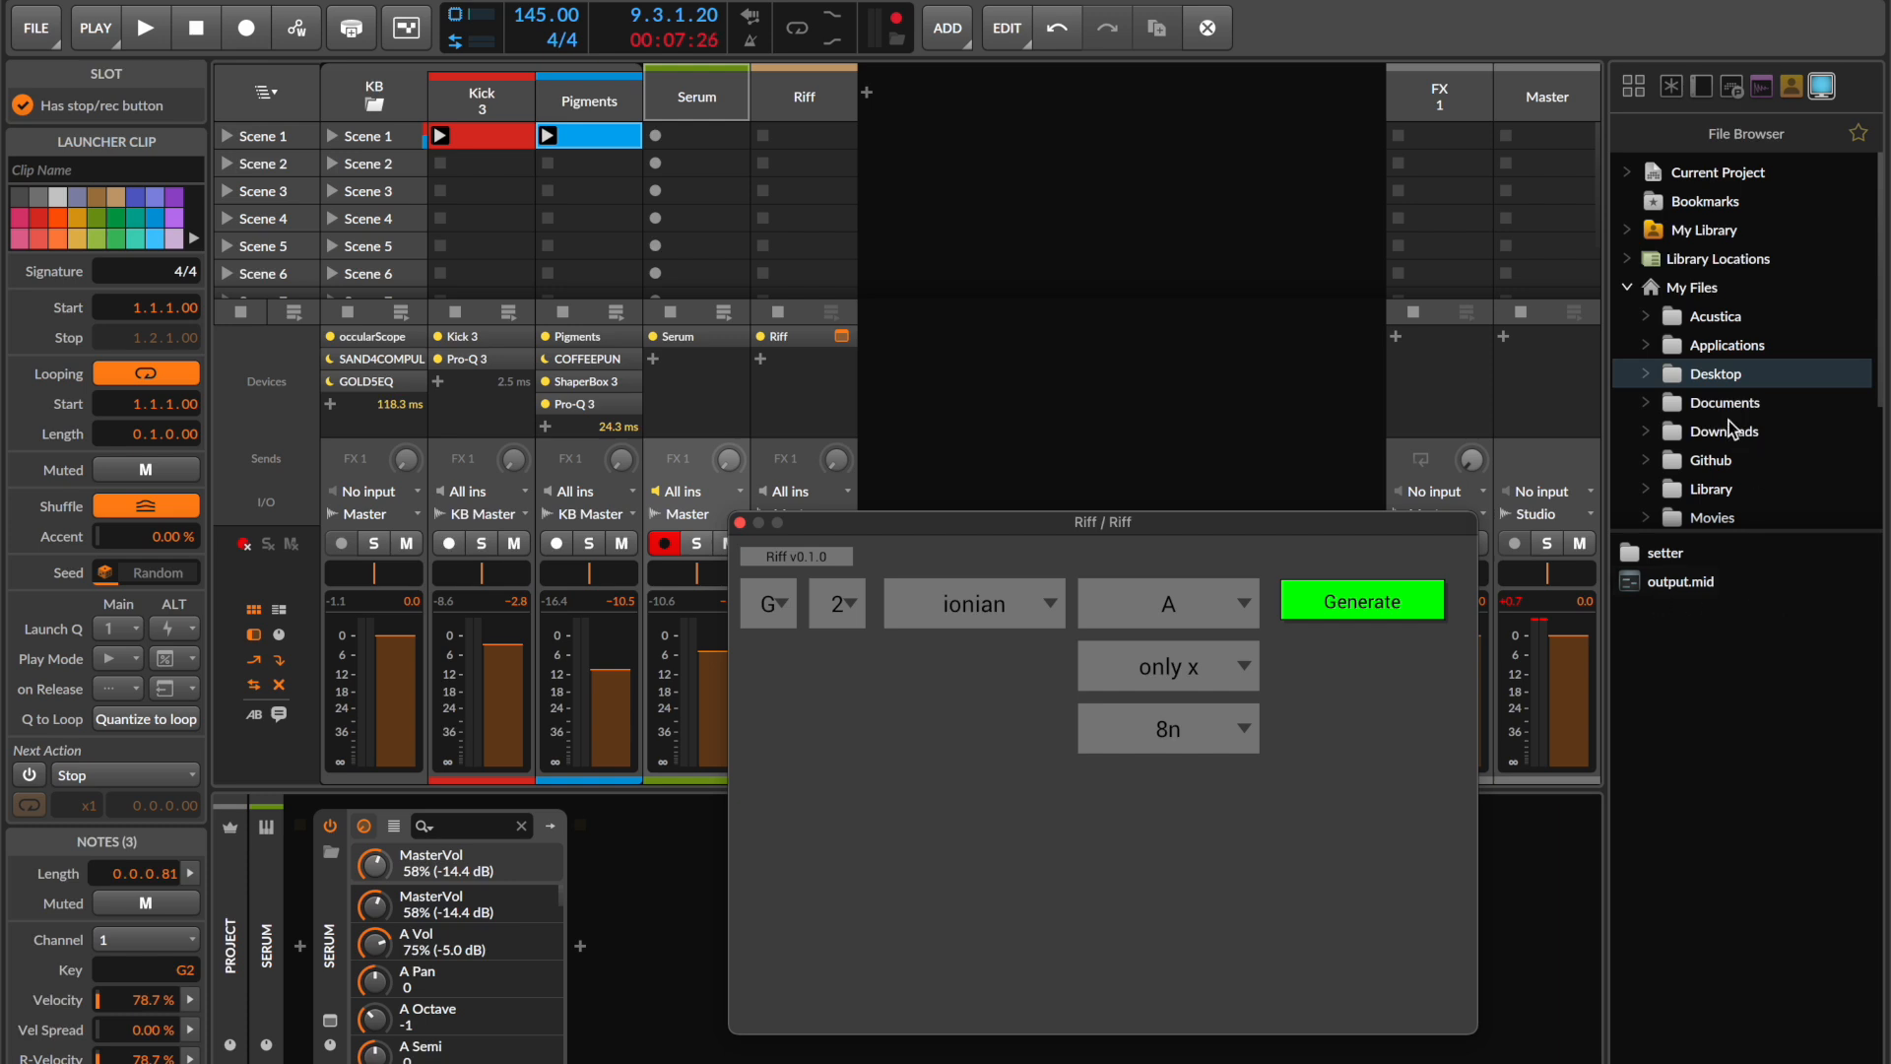
- Load output.mid from the Desktop folder into the Serum track's Scene 1 slot and open its notes for an unobstructed view
left_click_drag(1675, 580, 701, 148)
double_click(705, 144)
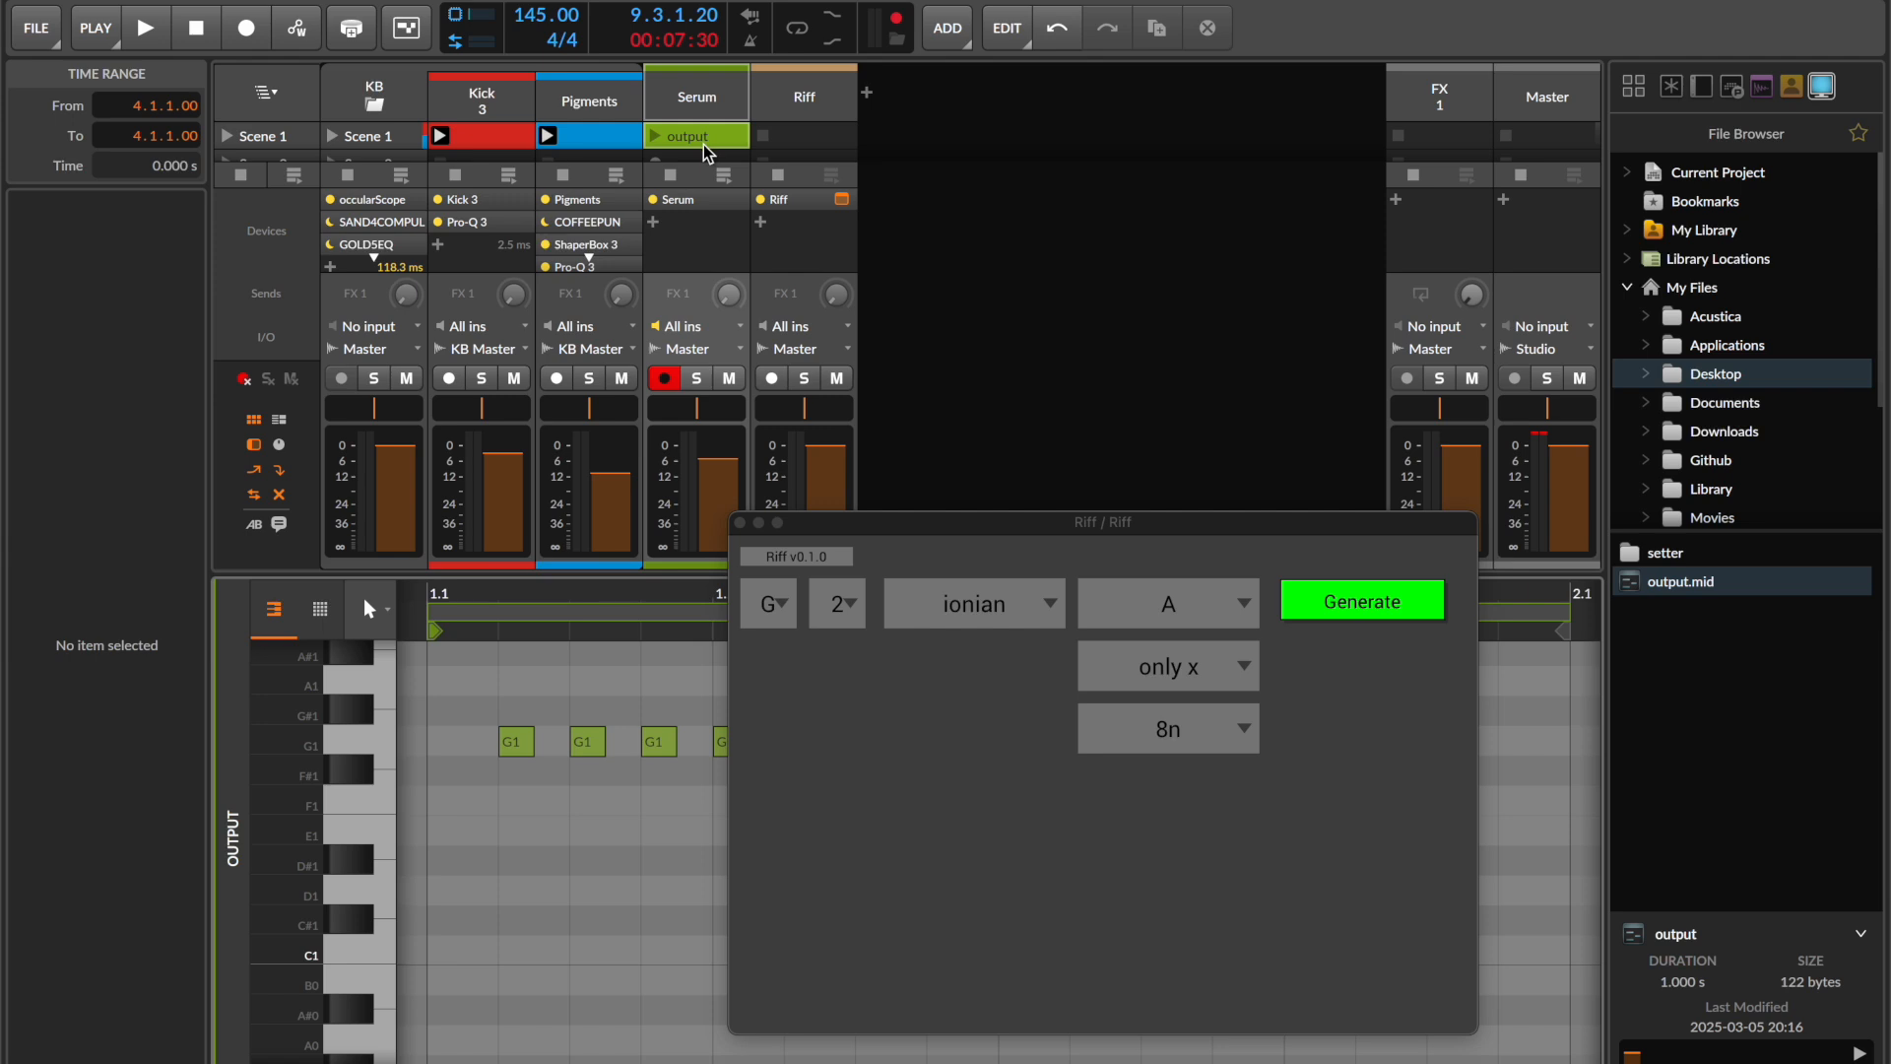
left_click_drag(874, 528, 1000, 78)
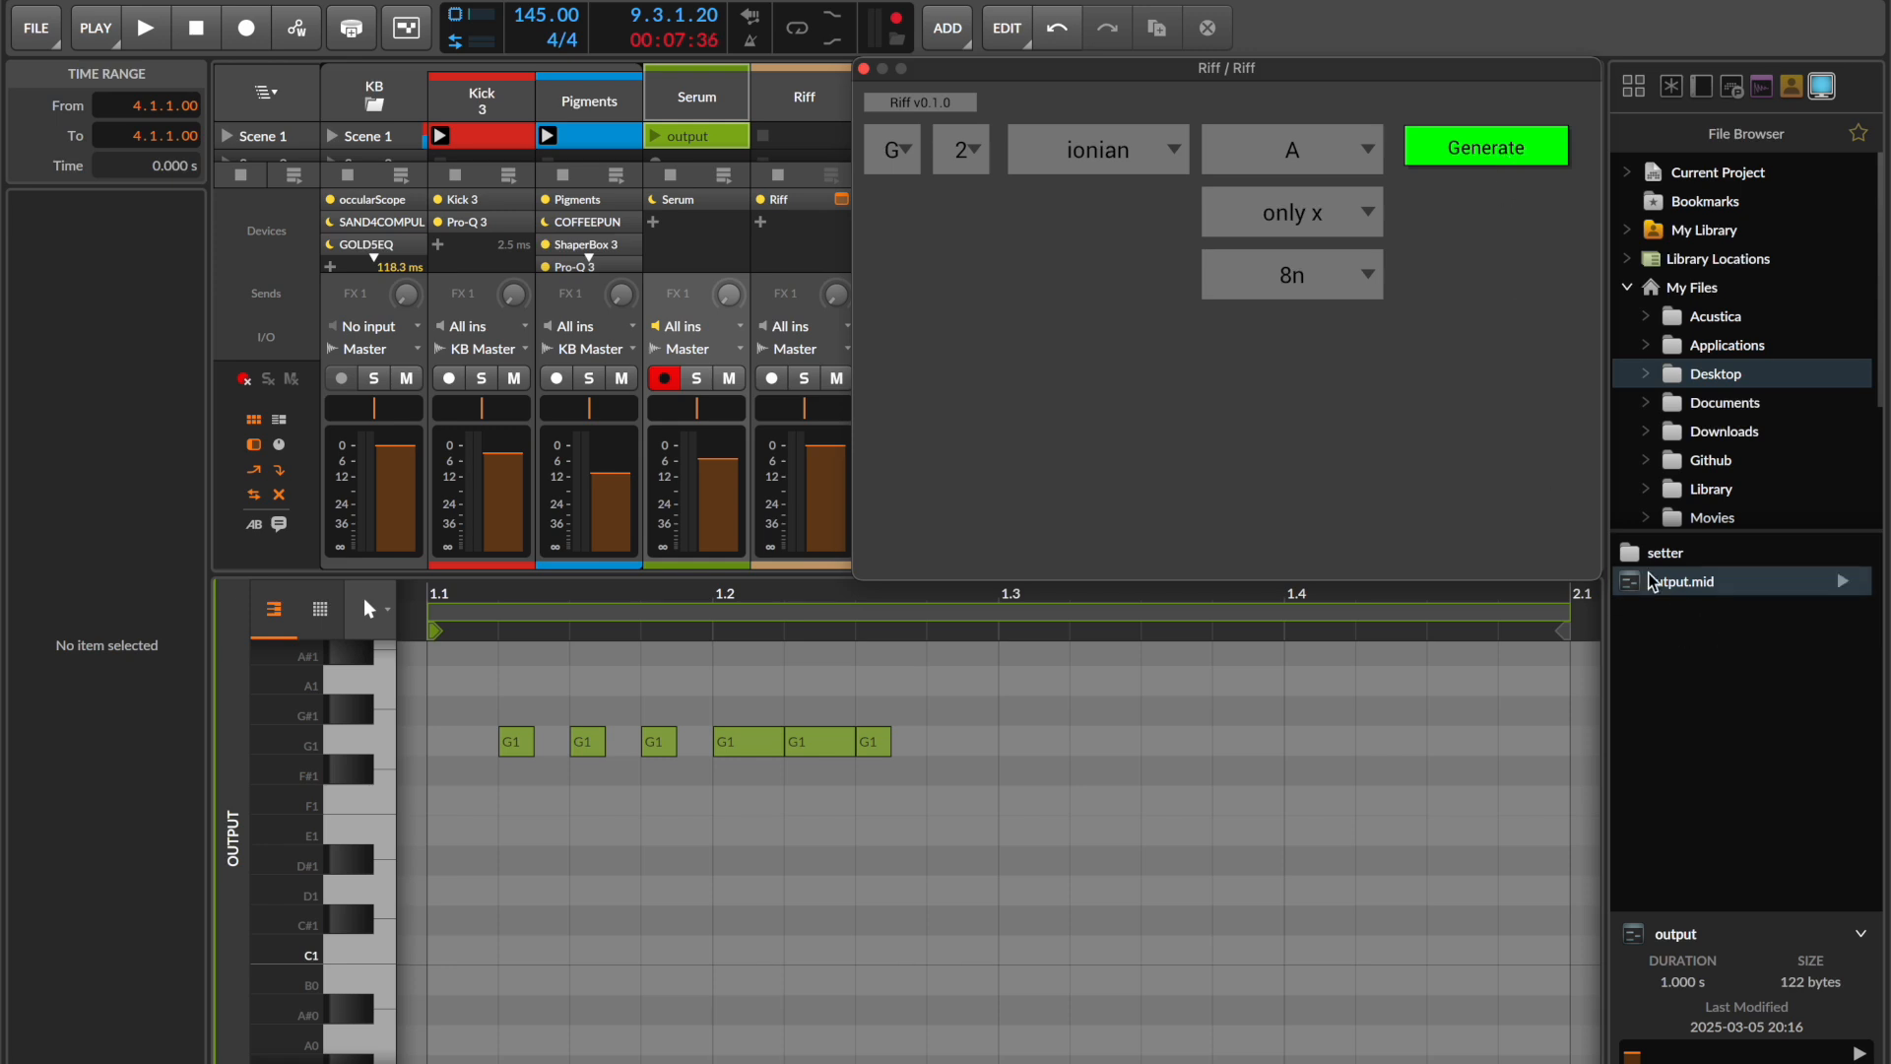
- Replace the Serum track's Scene 1 clip with the newly generated output.mid from the Desktop folder
left_click_drag(1662, 589, 705, 145)
scroll(738, 1030, "down", 5)
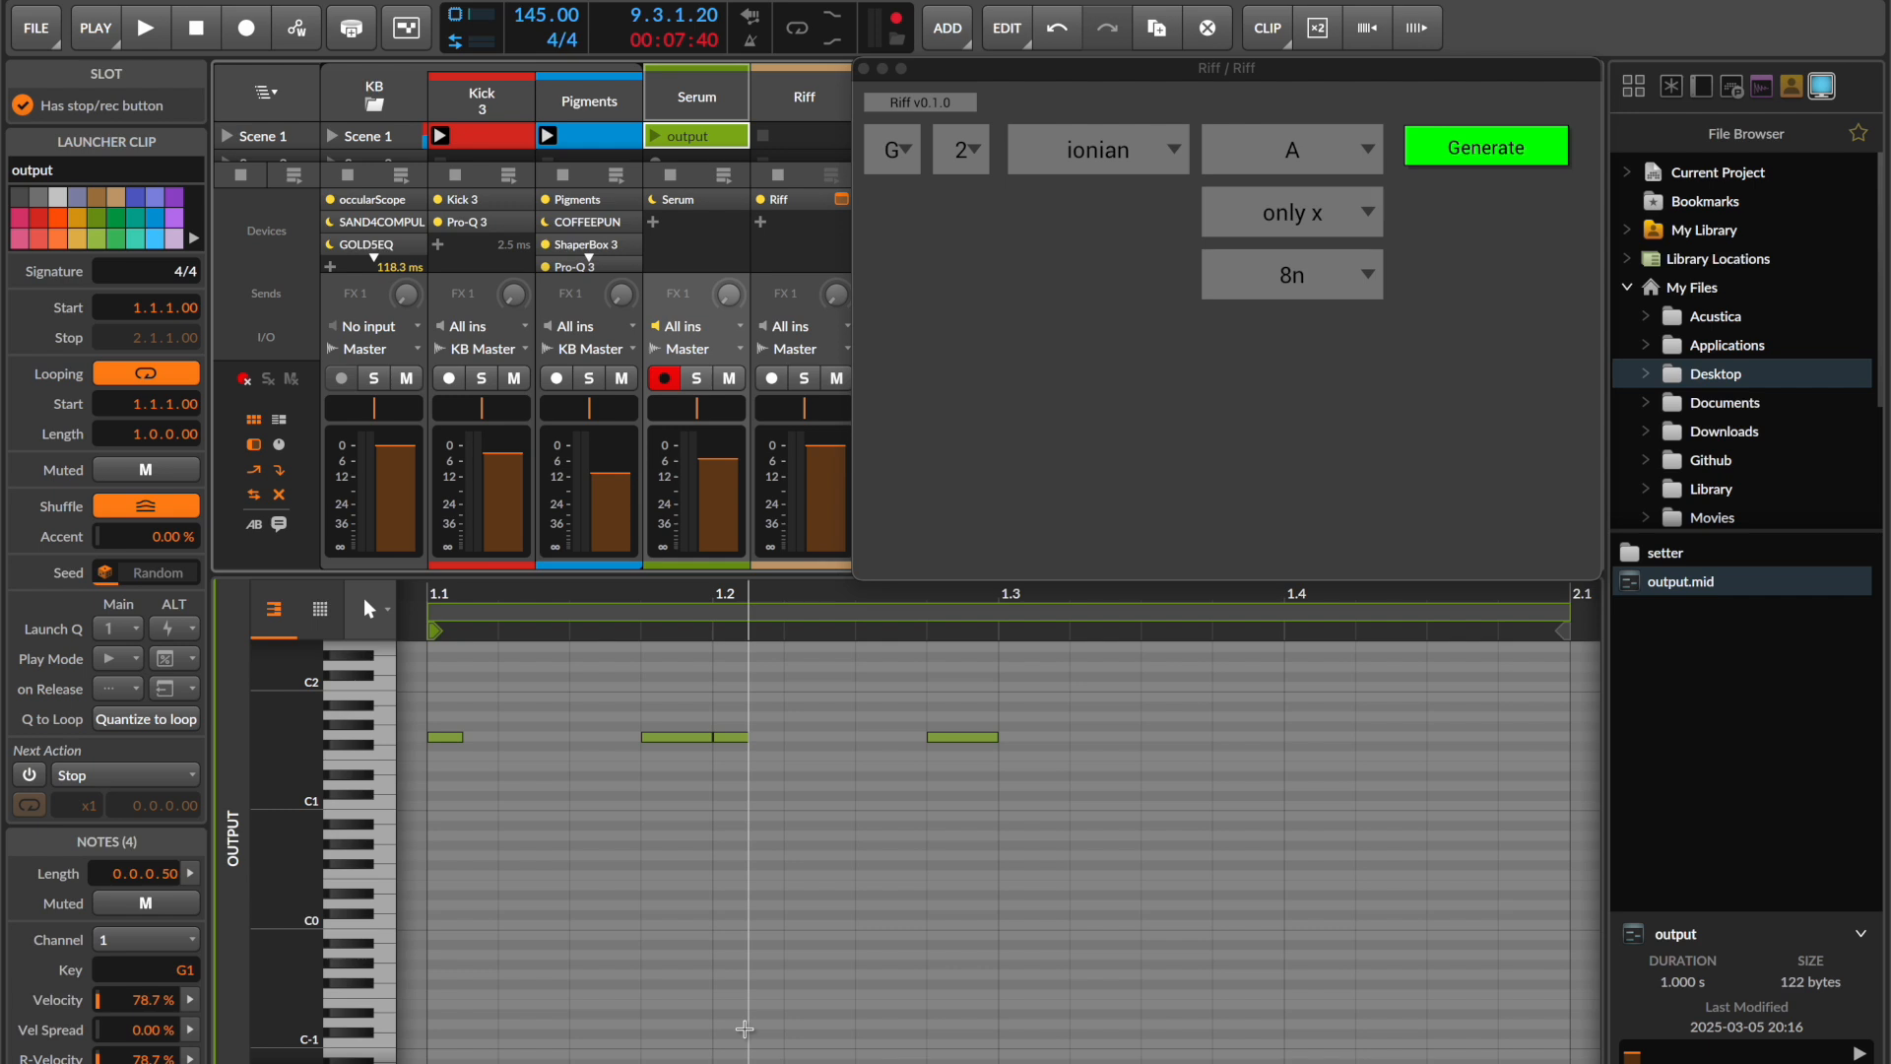
left_click_drag(981, 593, 970, 503)
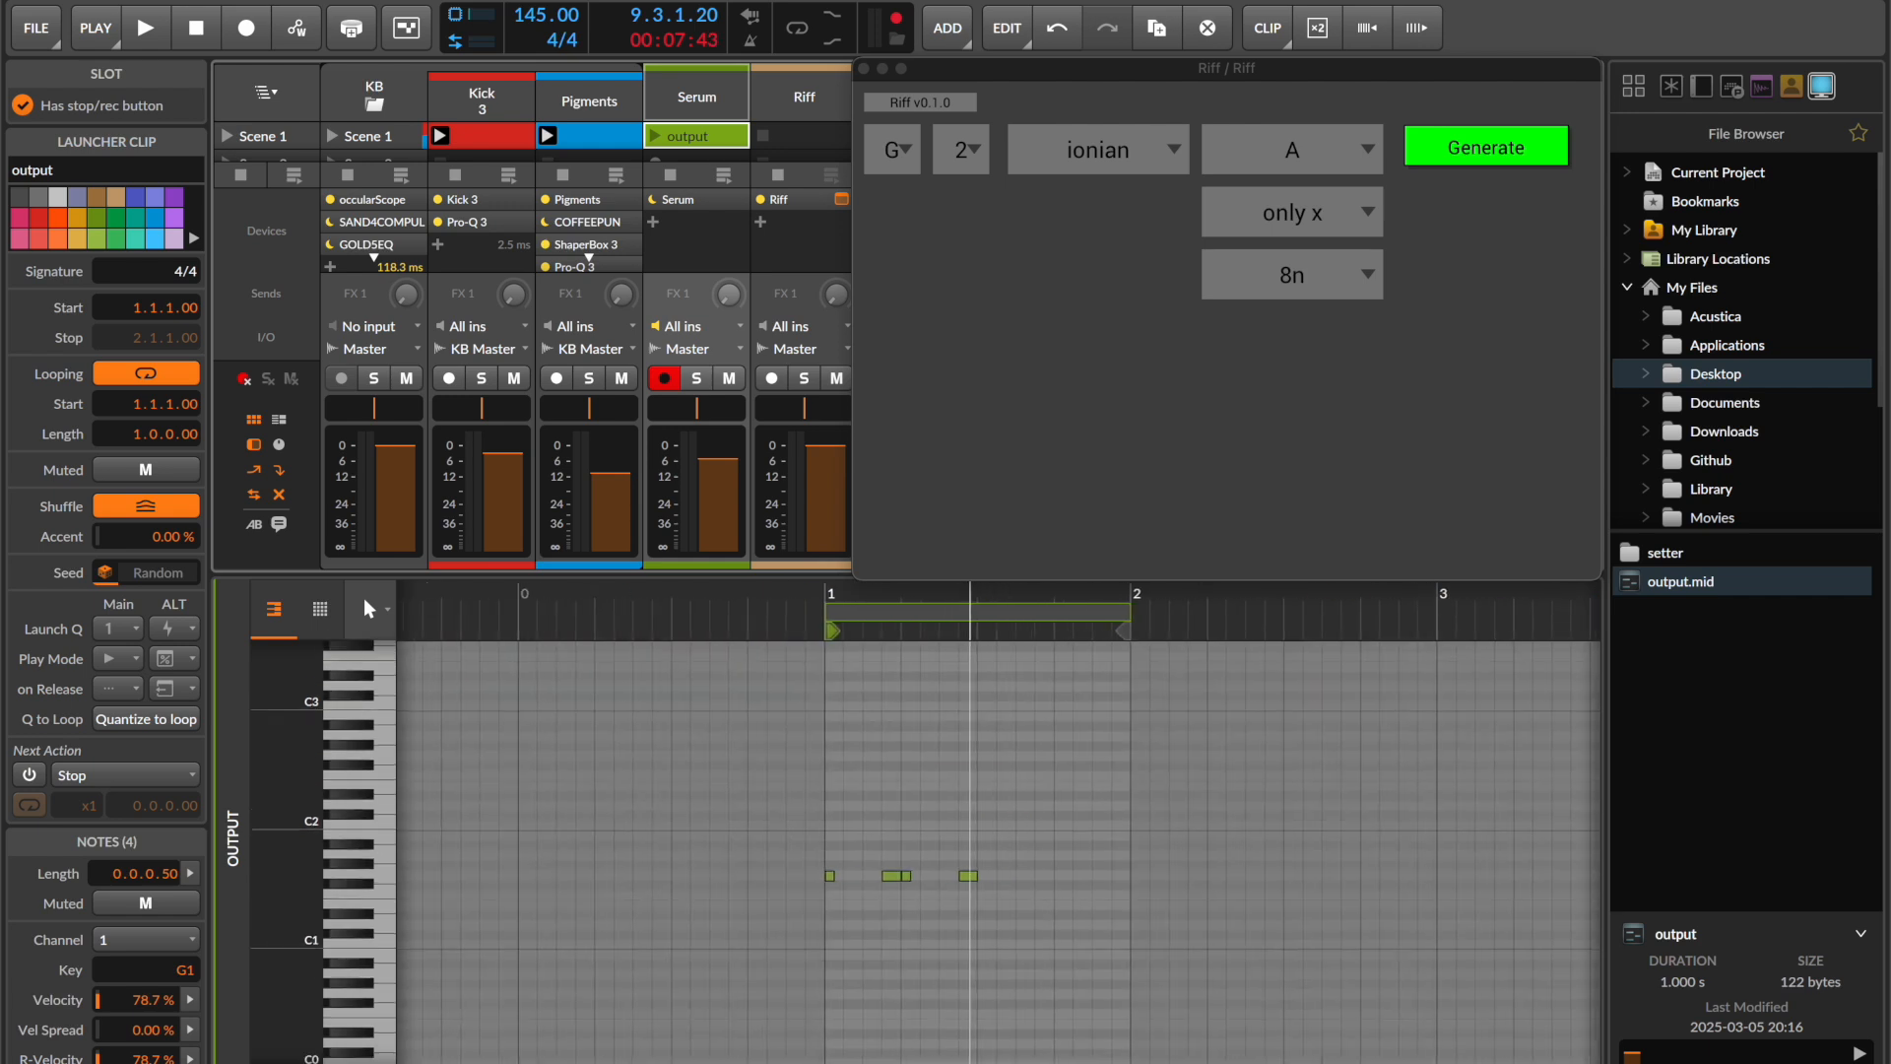
- Generate a new riff with pattern A and load output.mid over the Serum track's Scene 1 clip
left_click(1277, 149)
left_click(1496, 176)
left_click(1324, 163)
left_click(1492, 156)
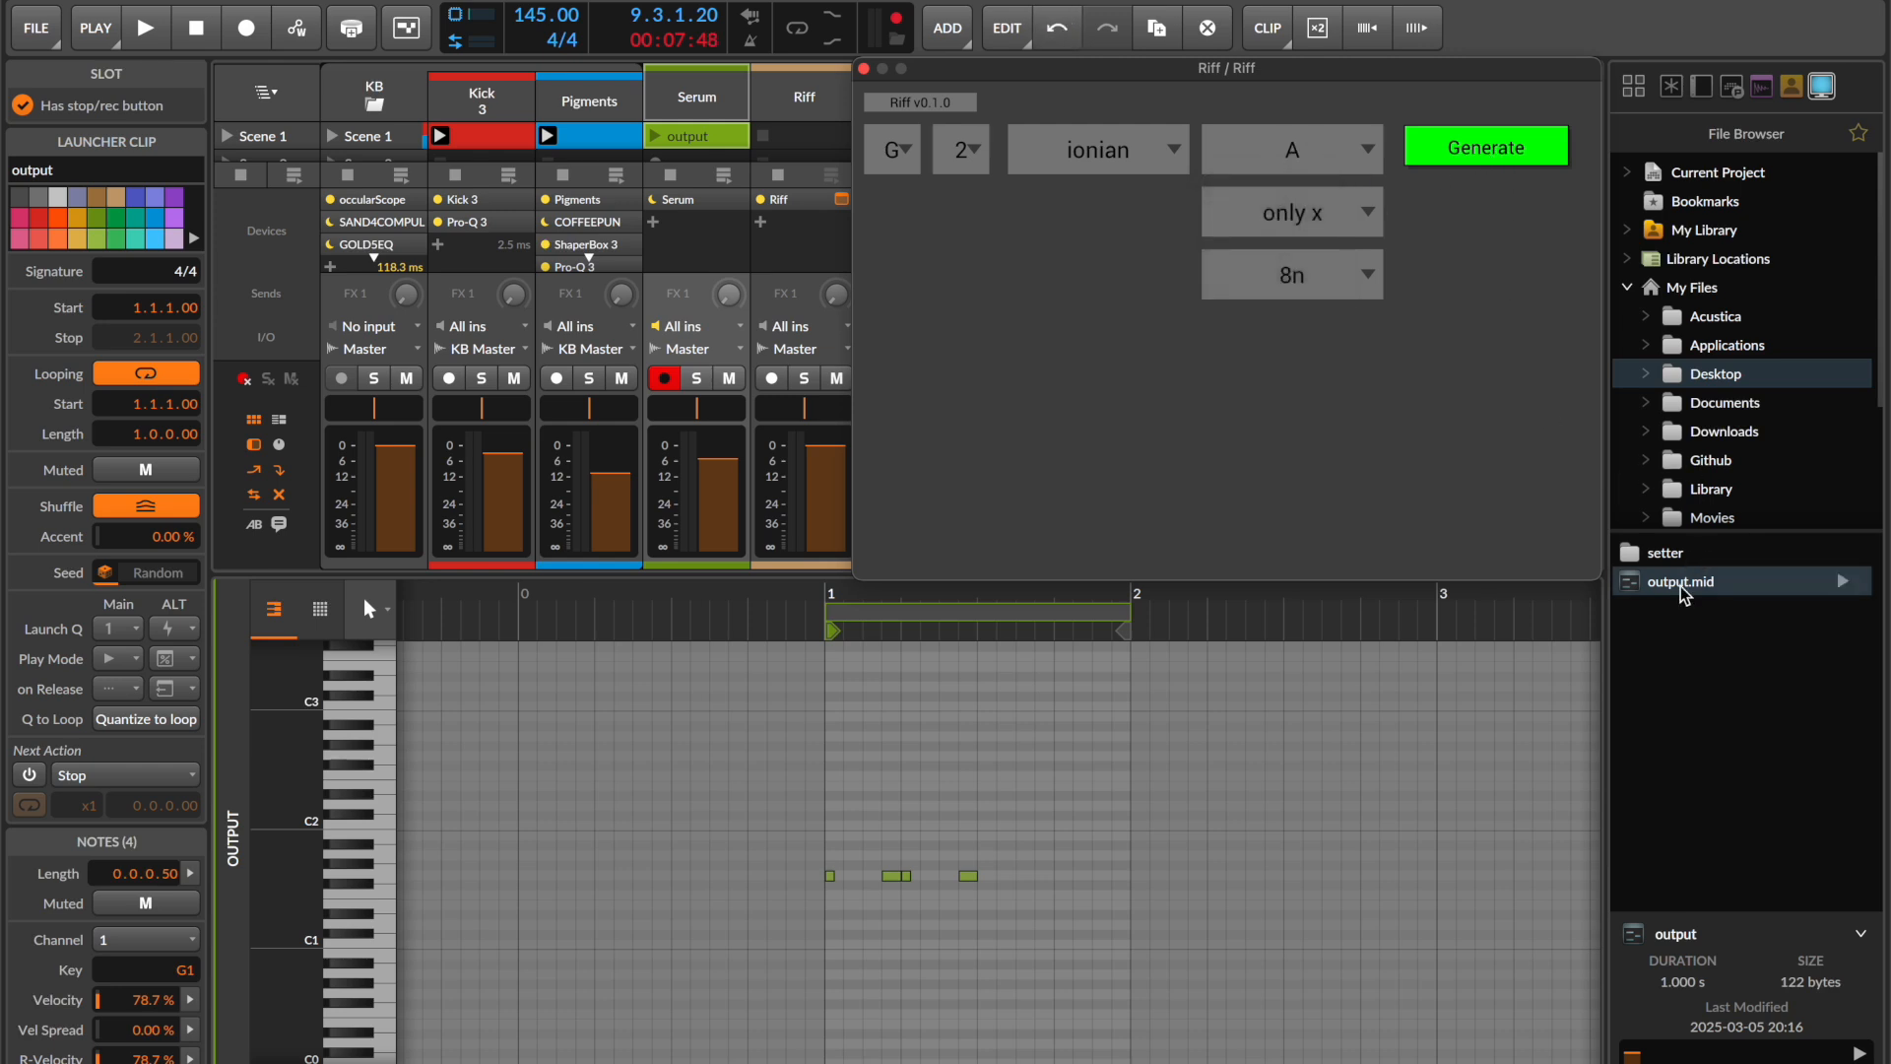
left_click(1498, 166)
left_click(1678, 584)
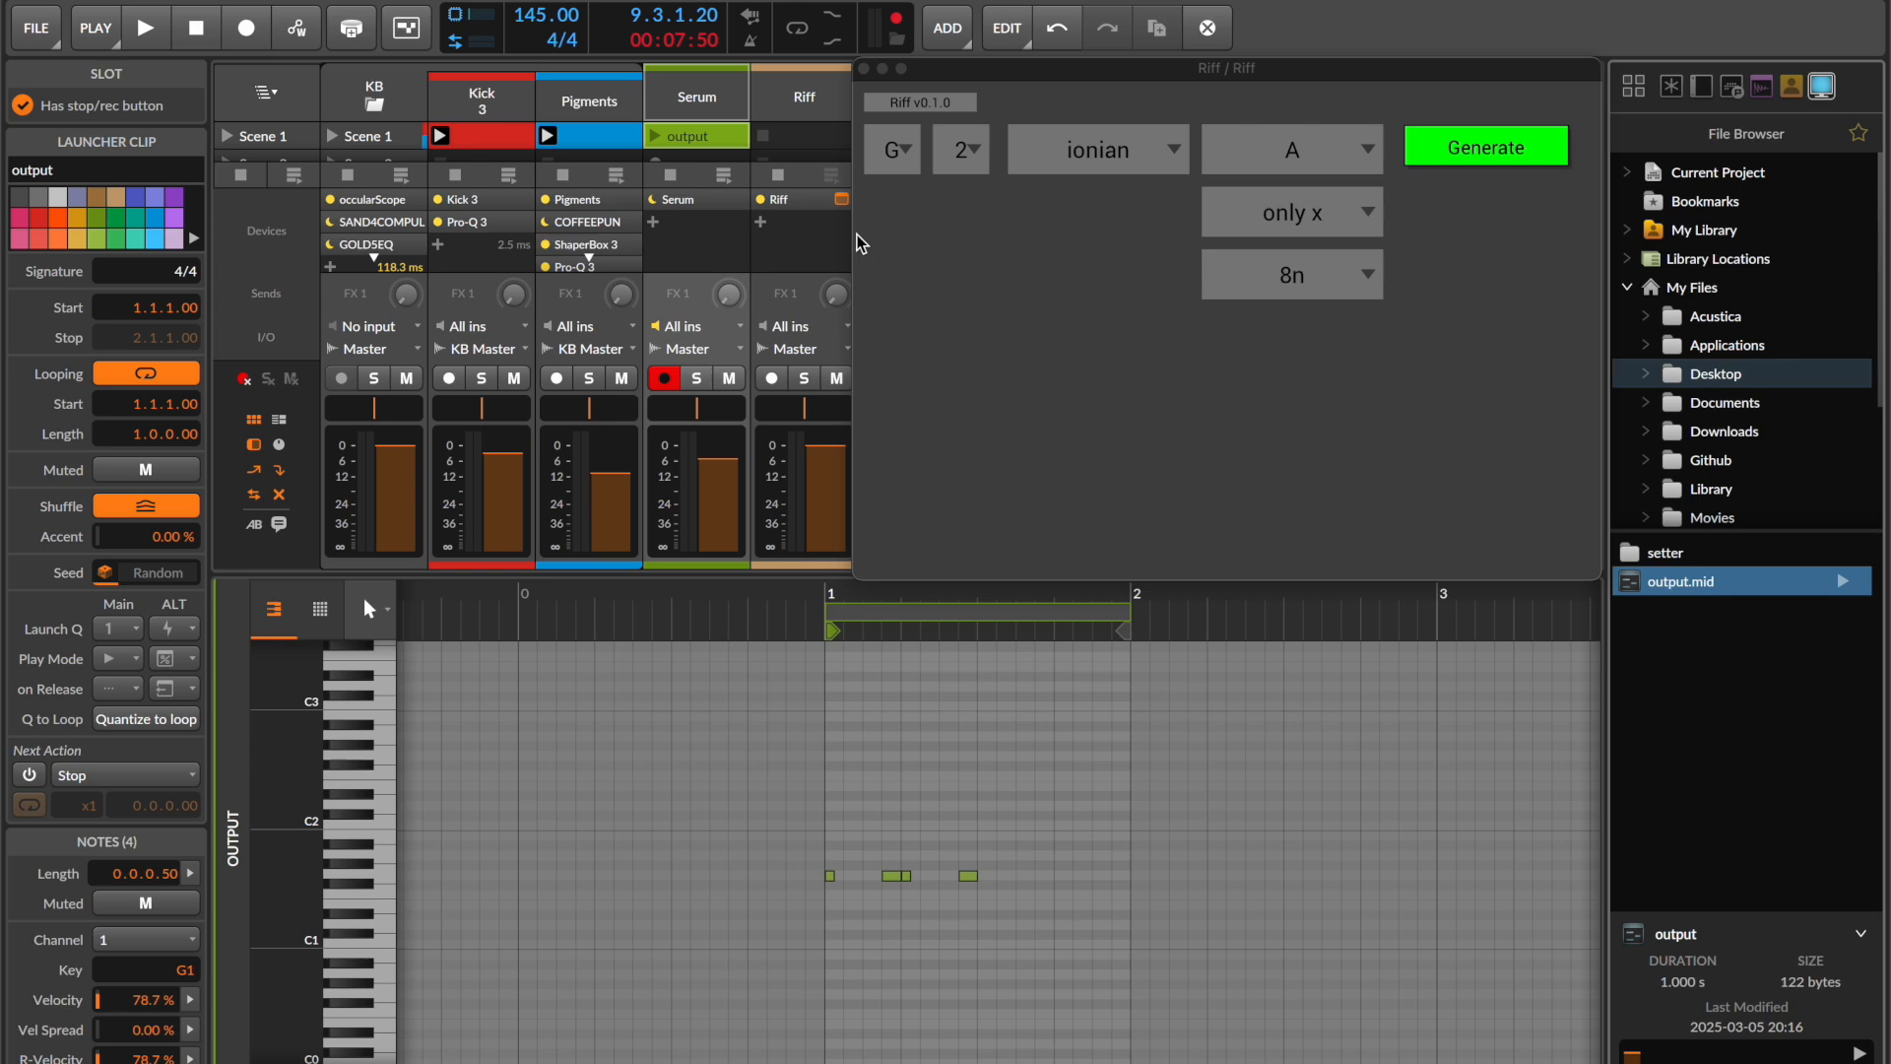
left_click_drag(717, 148, 717, 147)
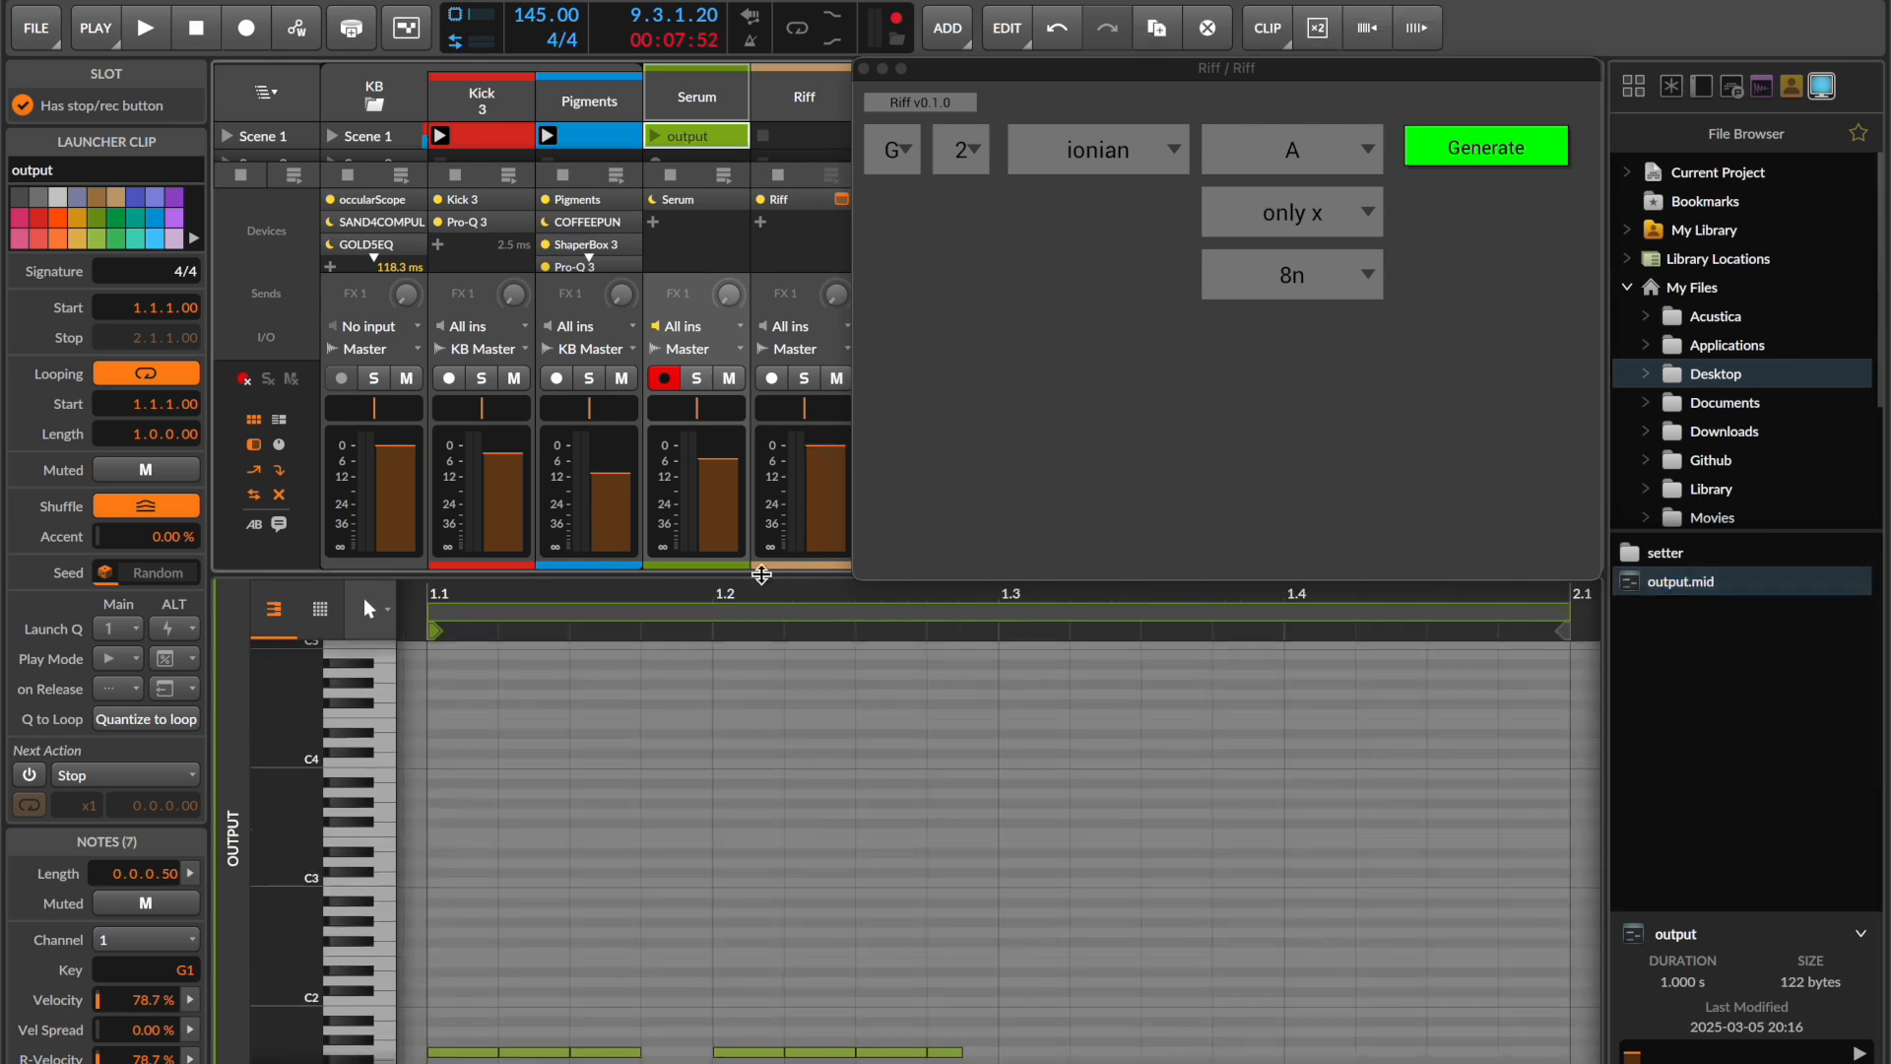
scroll(758, 591, "down", 3)
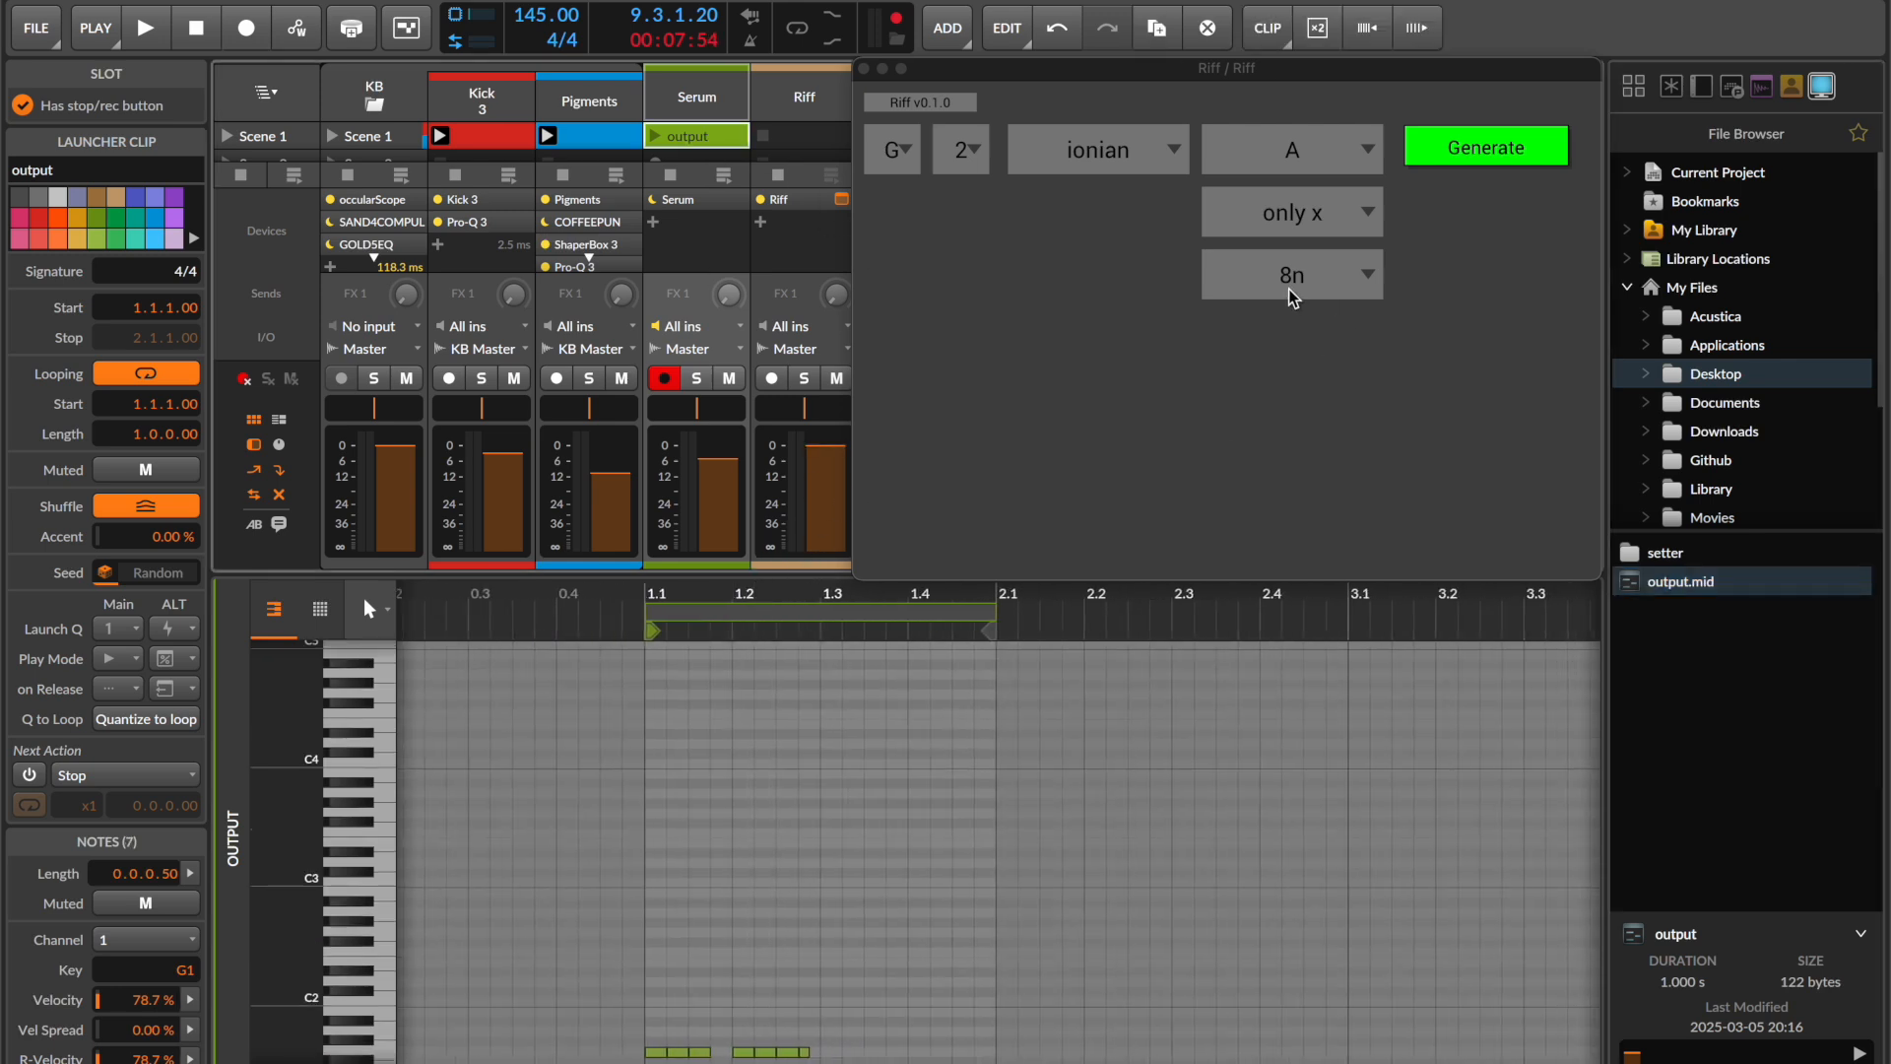
- Replace the Serum track's Scene 1 clip with an output.mid generated with the AAAB pattern combination and audition it
left_click(1308, 155)
left_click(1293, 217)
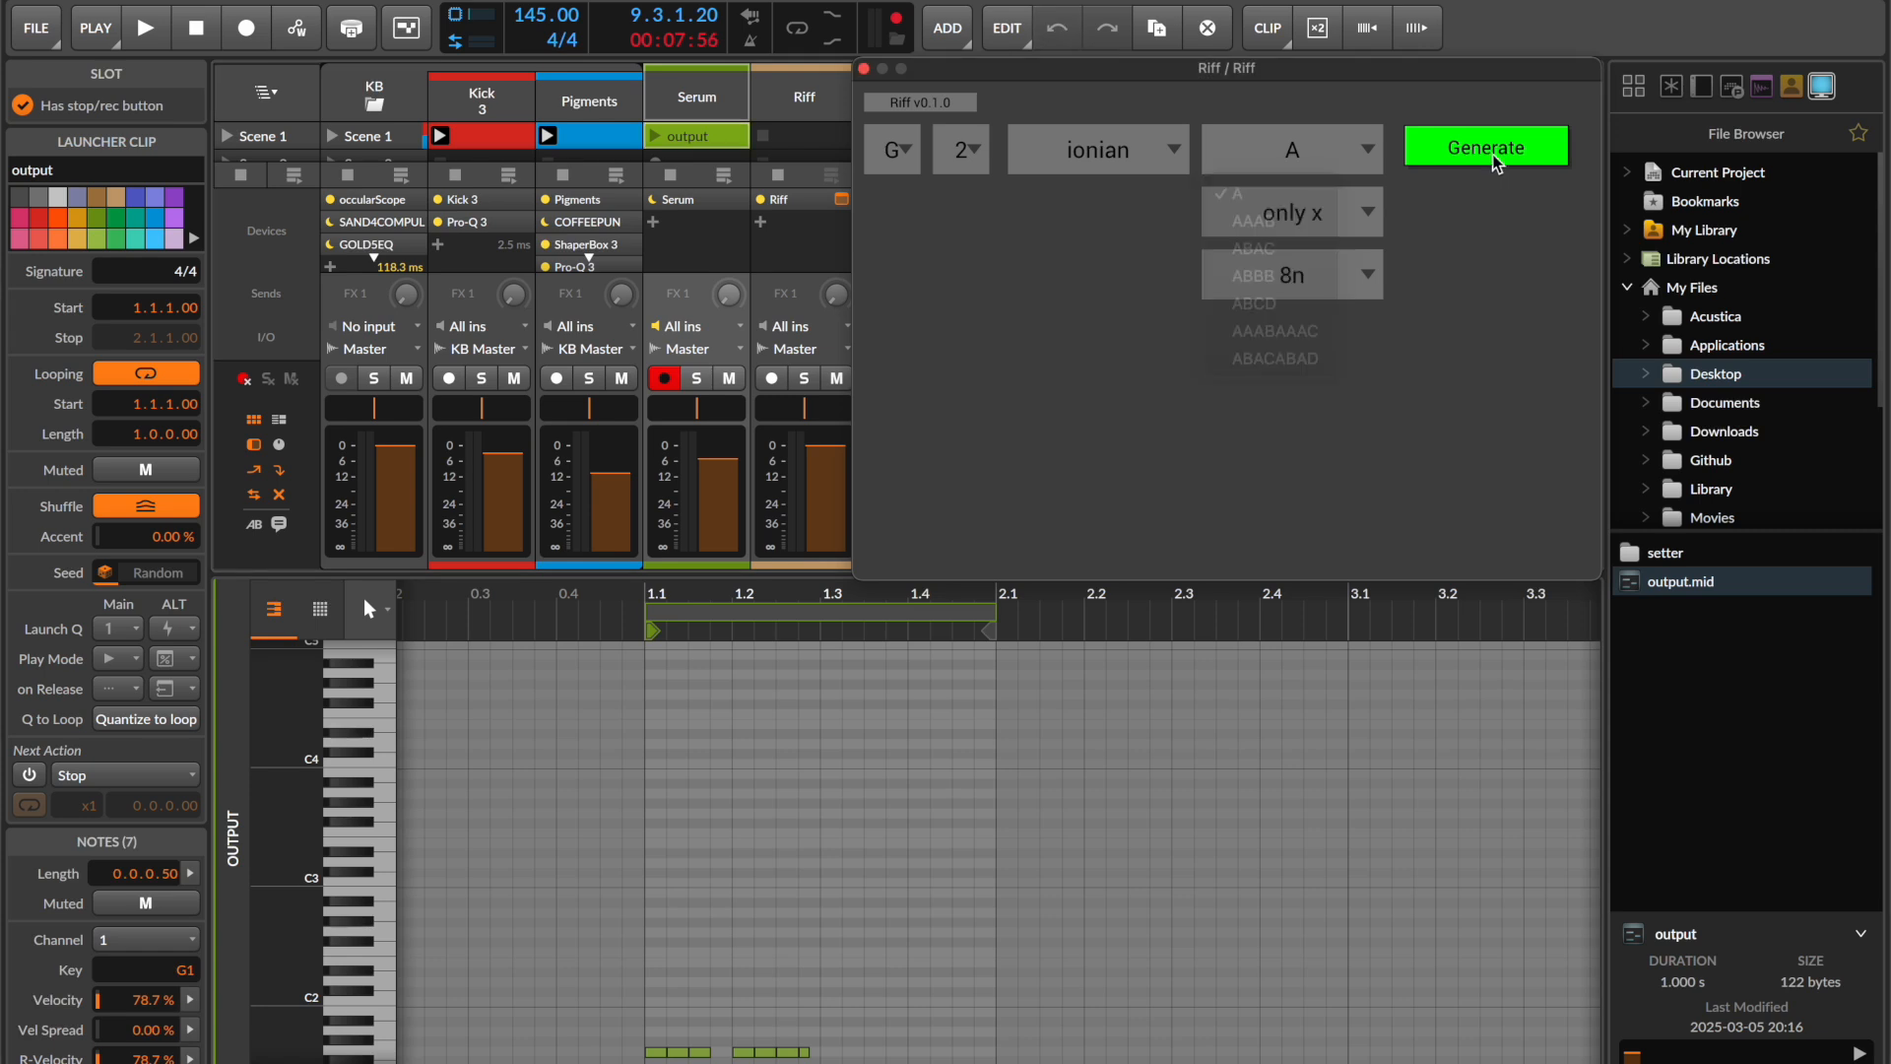
left_click(1488, 158)
left_click(1662, 584)
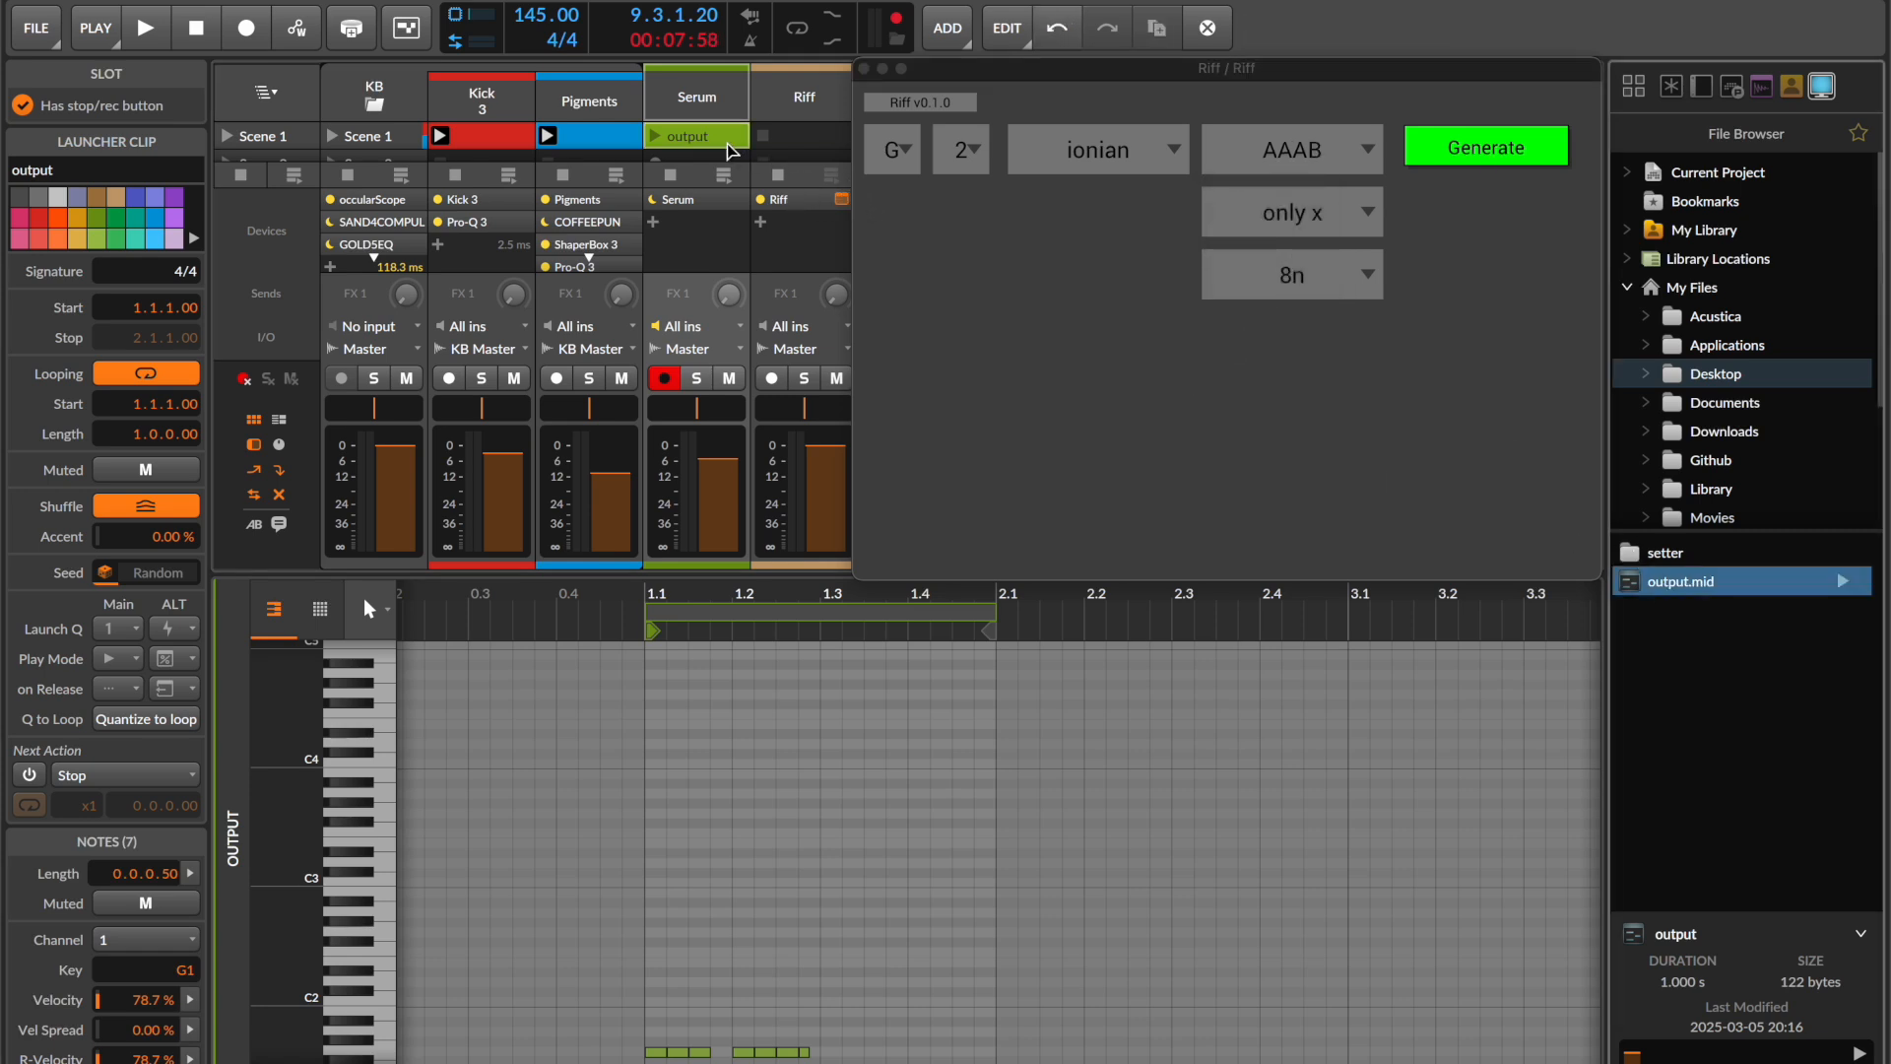
left_click_drag(739, 153, 739, 154)
double_click(839, 591)
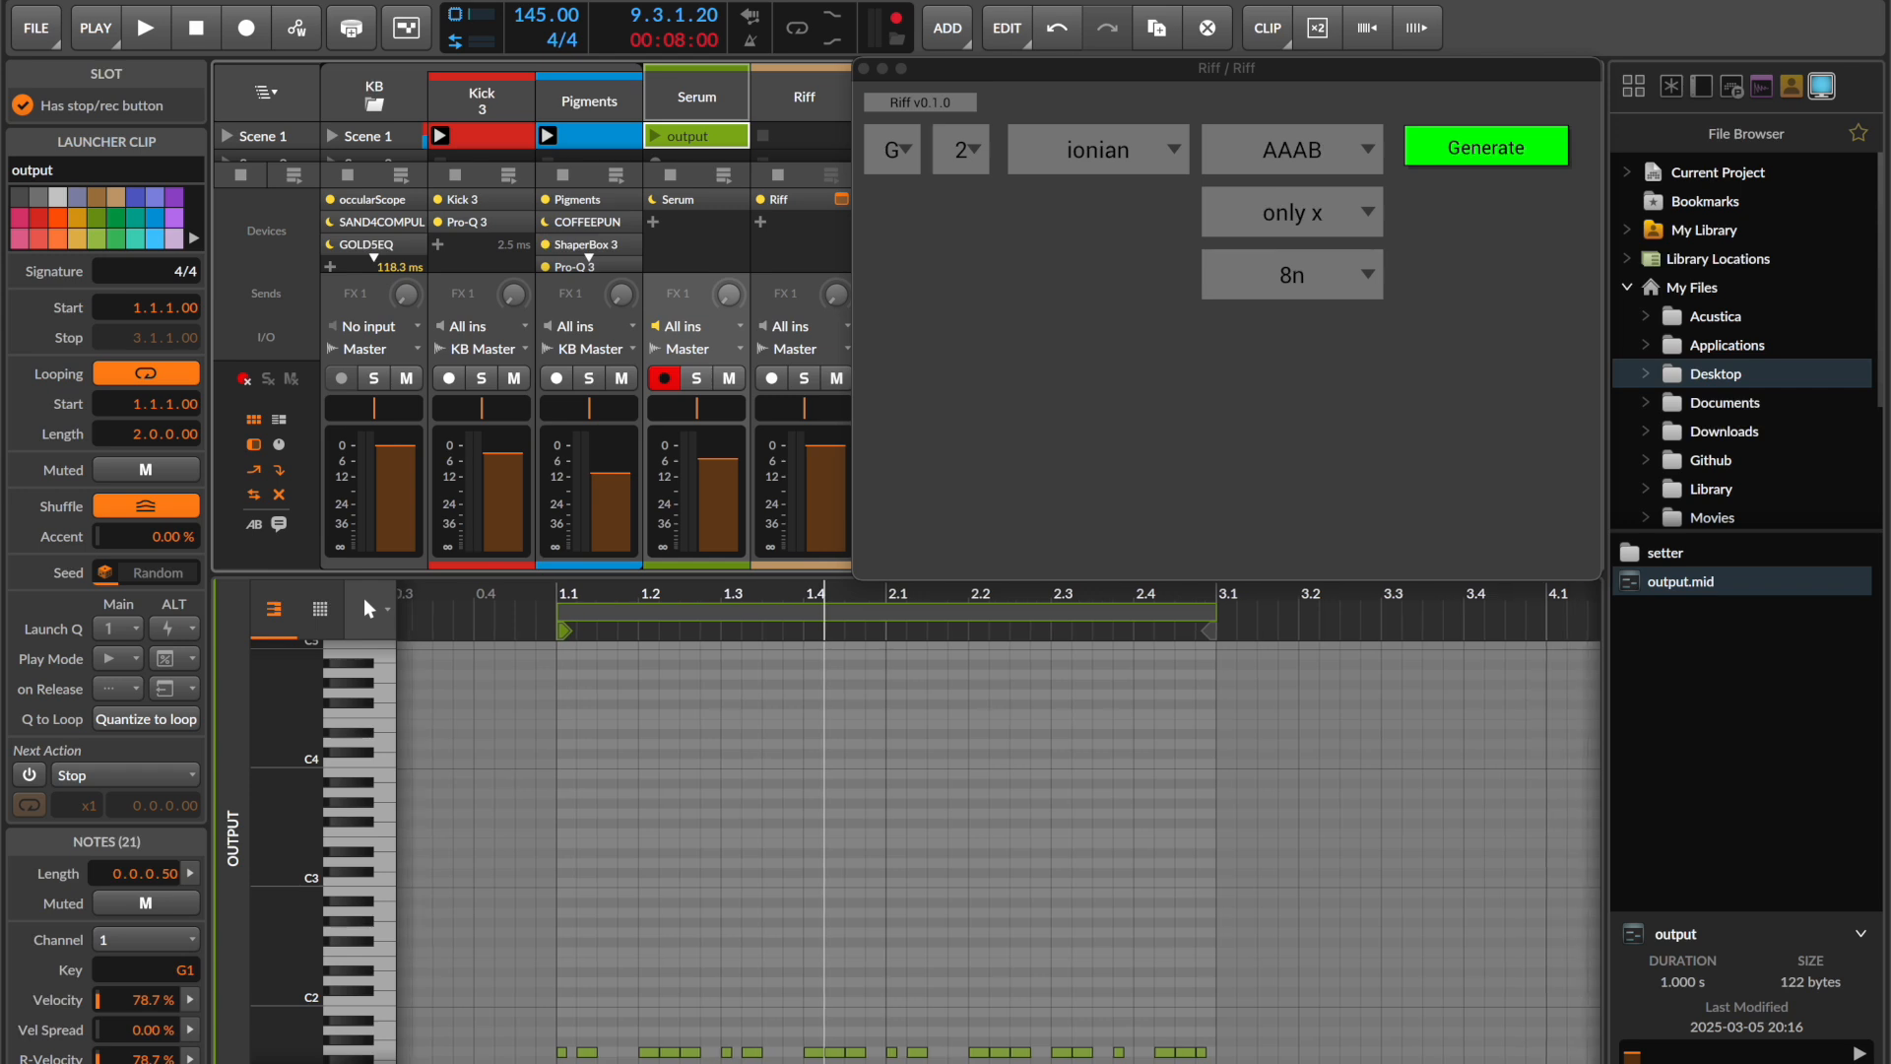
left_click(655, 136)
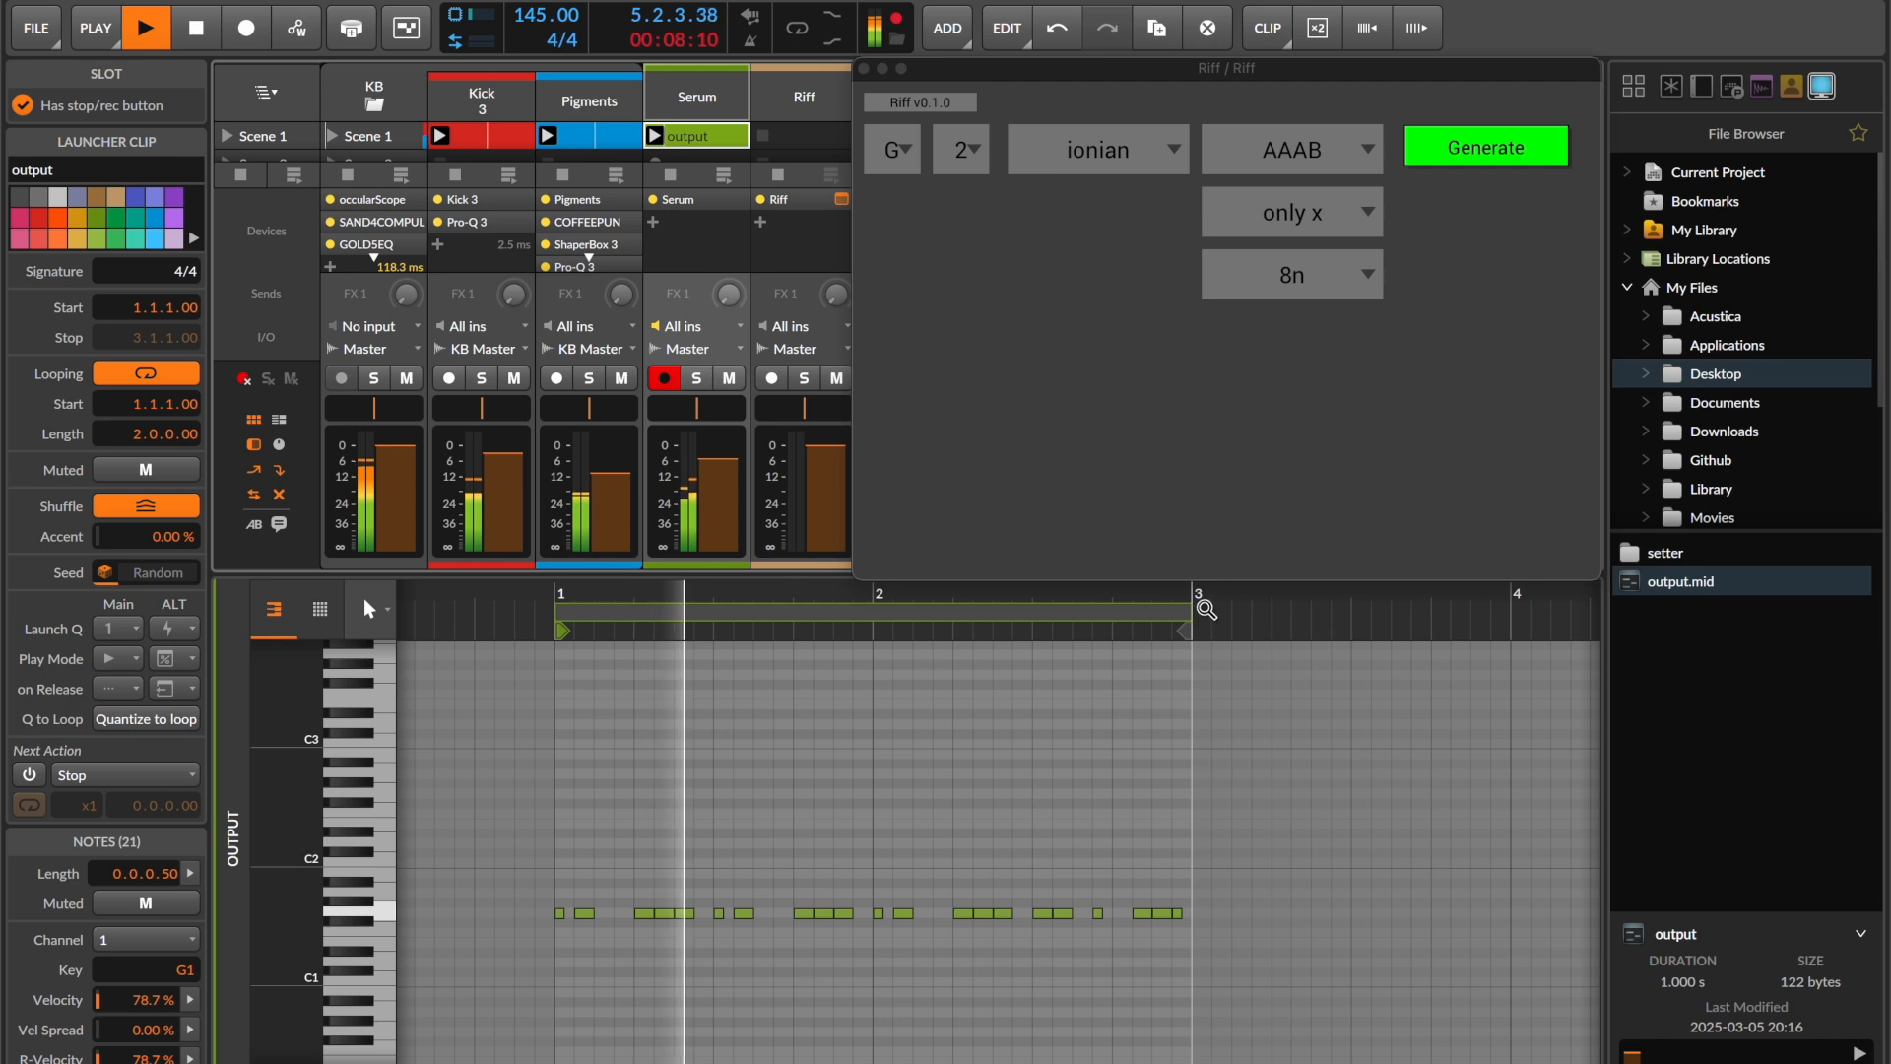
key("space")
- Generate a second AAAB riff, load output.mid over the Serum track's Scene 1 clip and audition it with the loop
left_click(1451, 154)
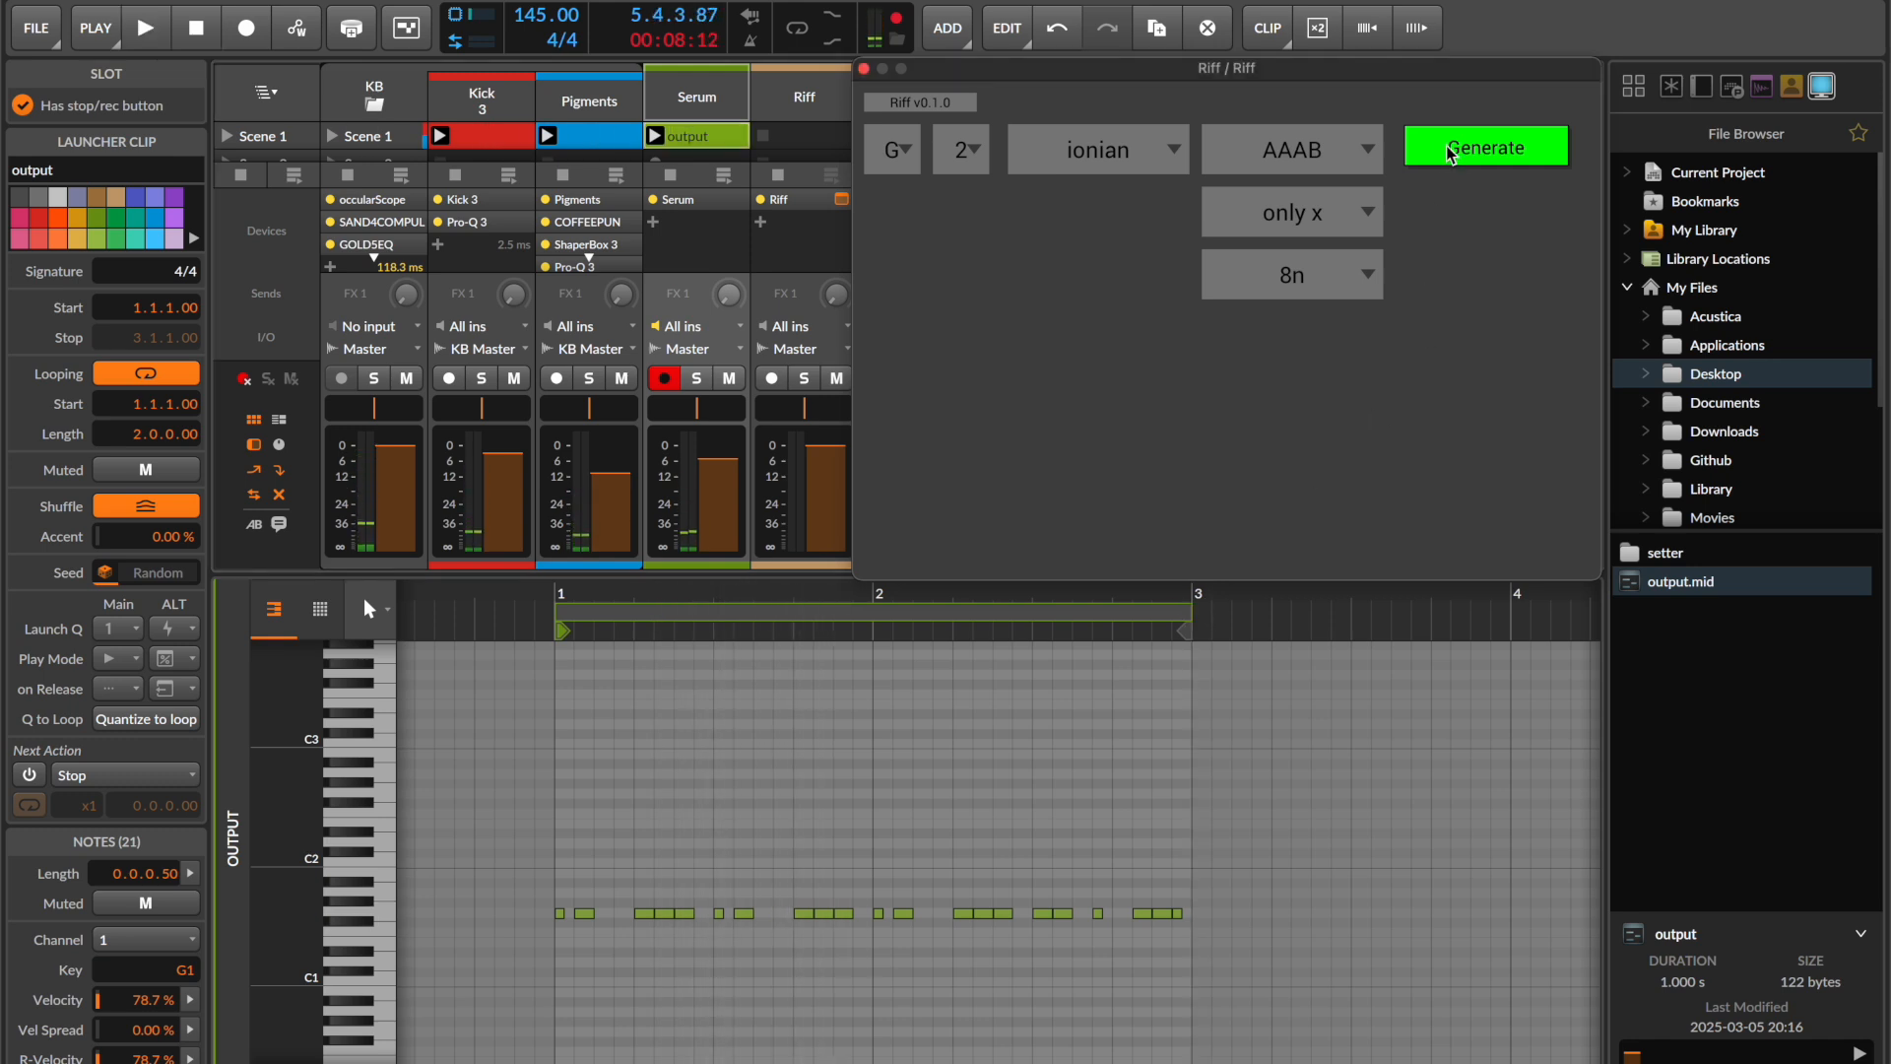
left_click(1686, 583)
left_click_drag(717, 133, 707, 136)
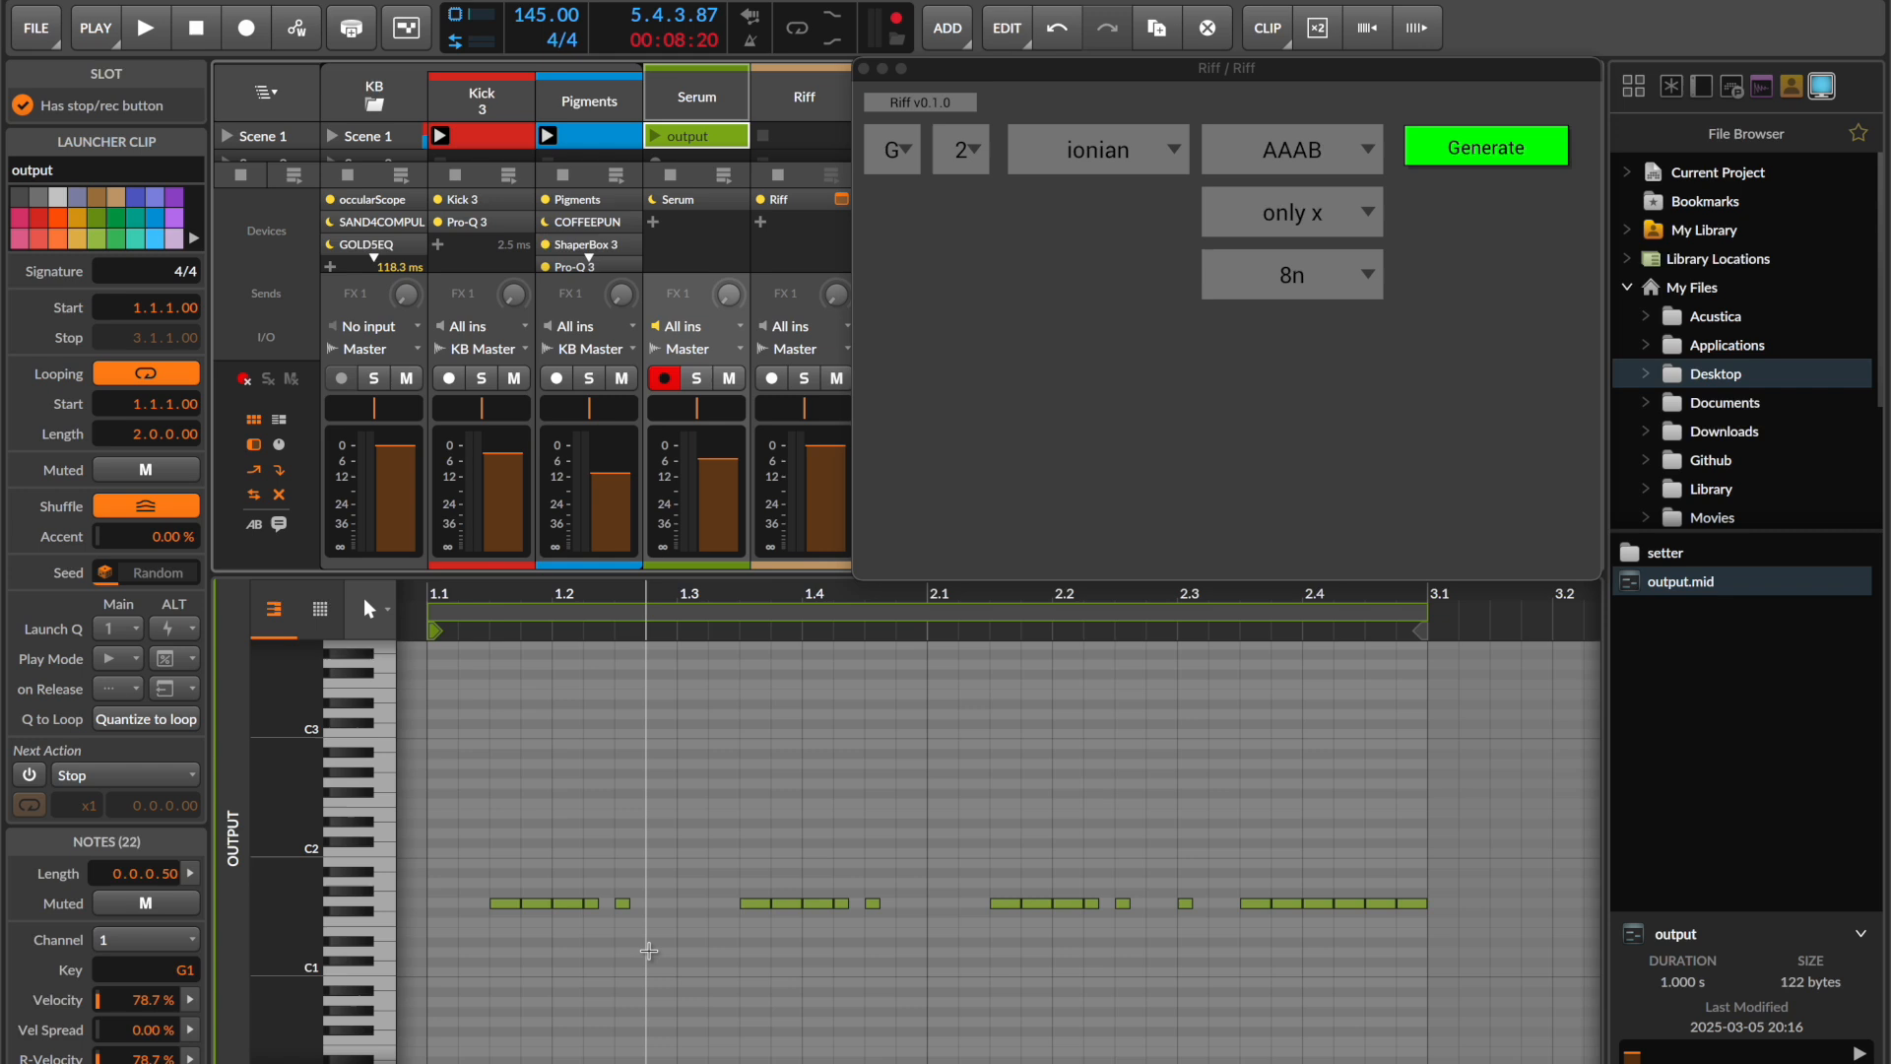
left_click(1318, 988)
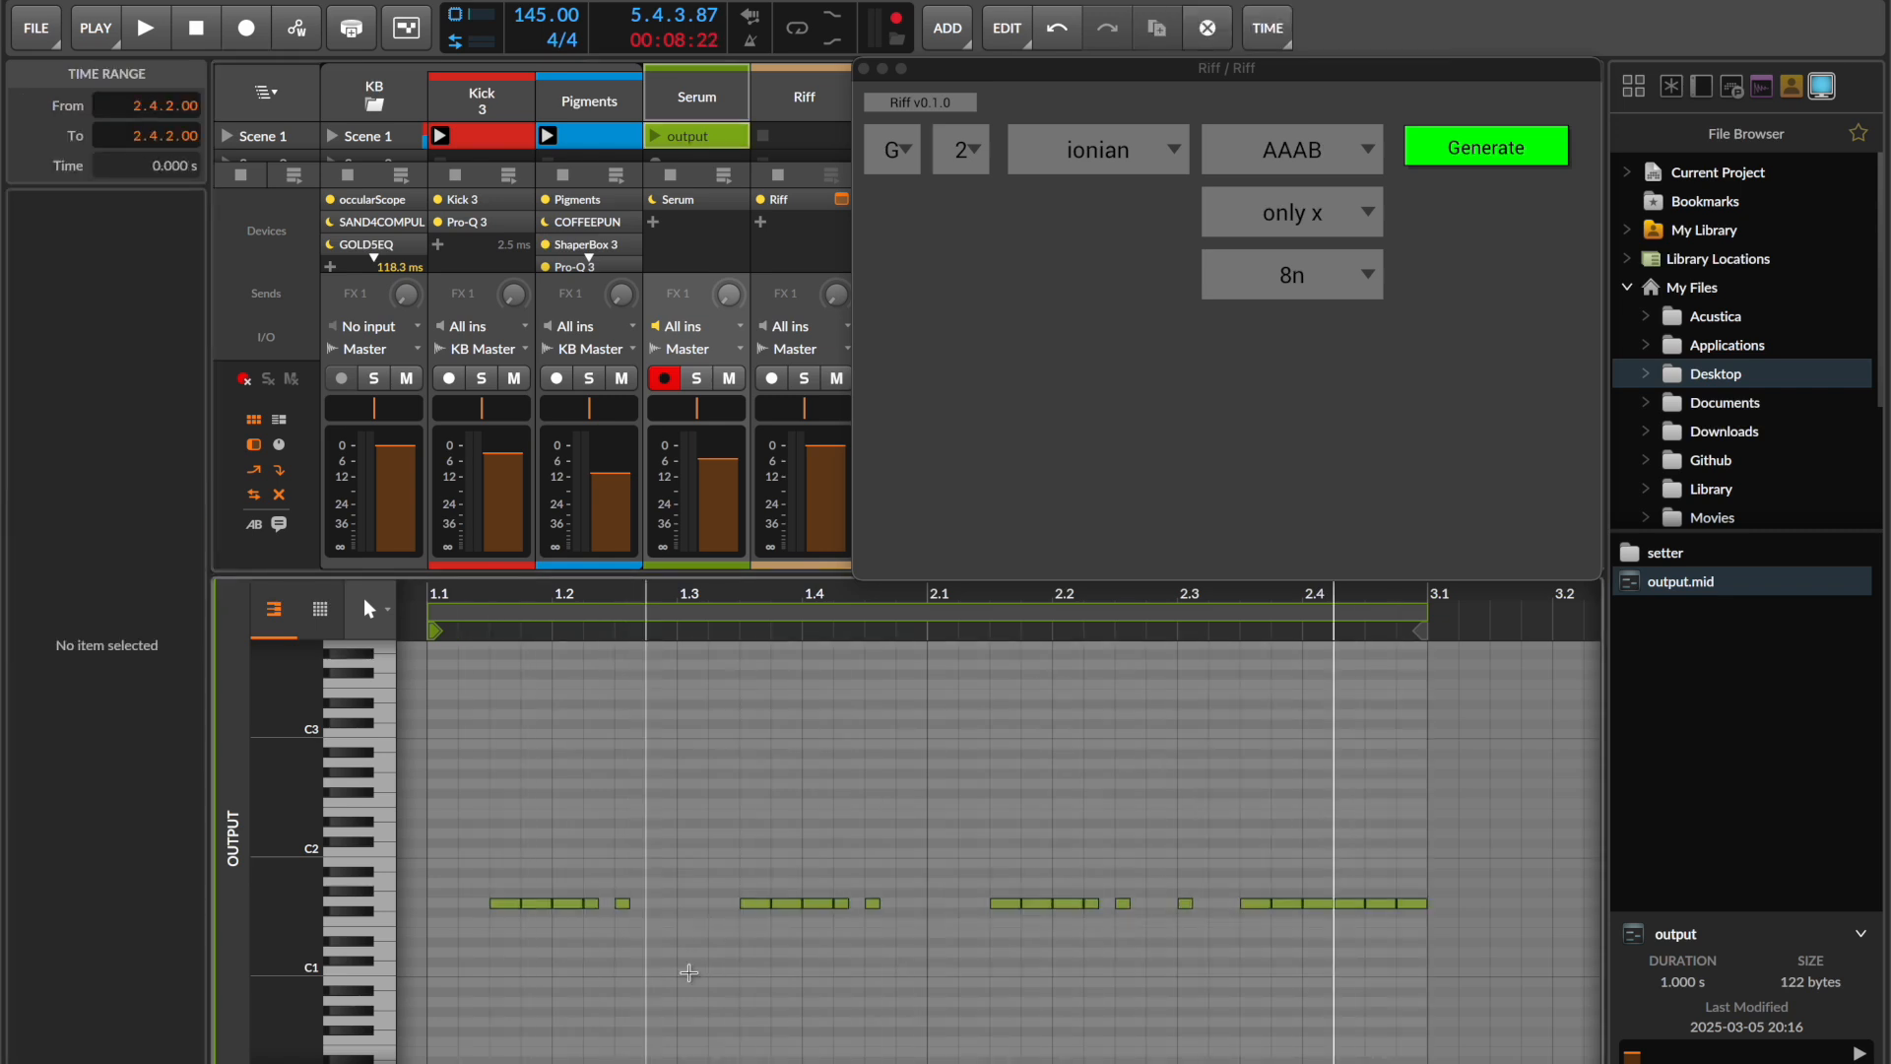
key("space")
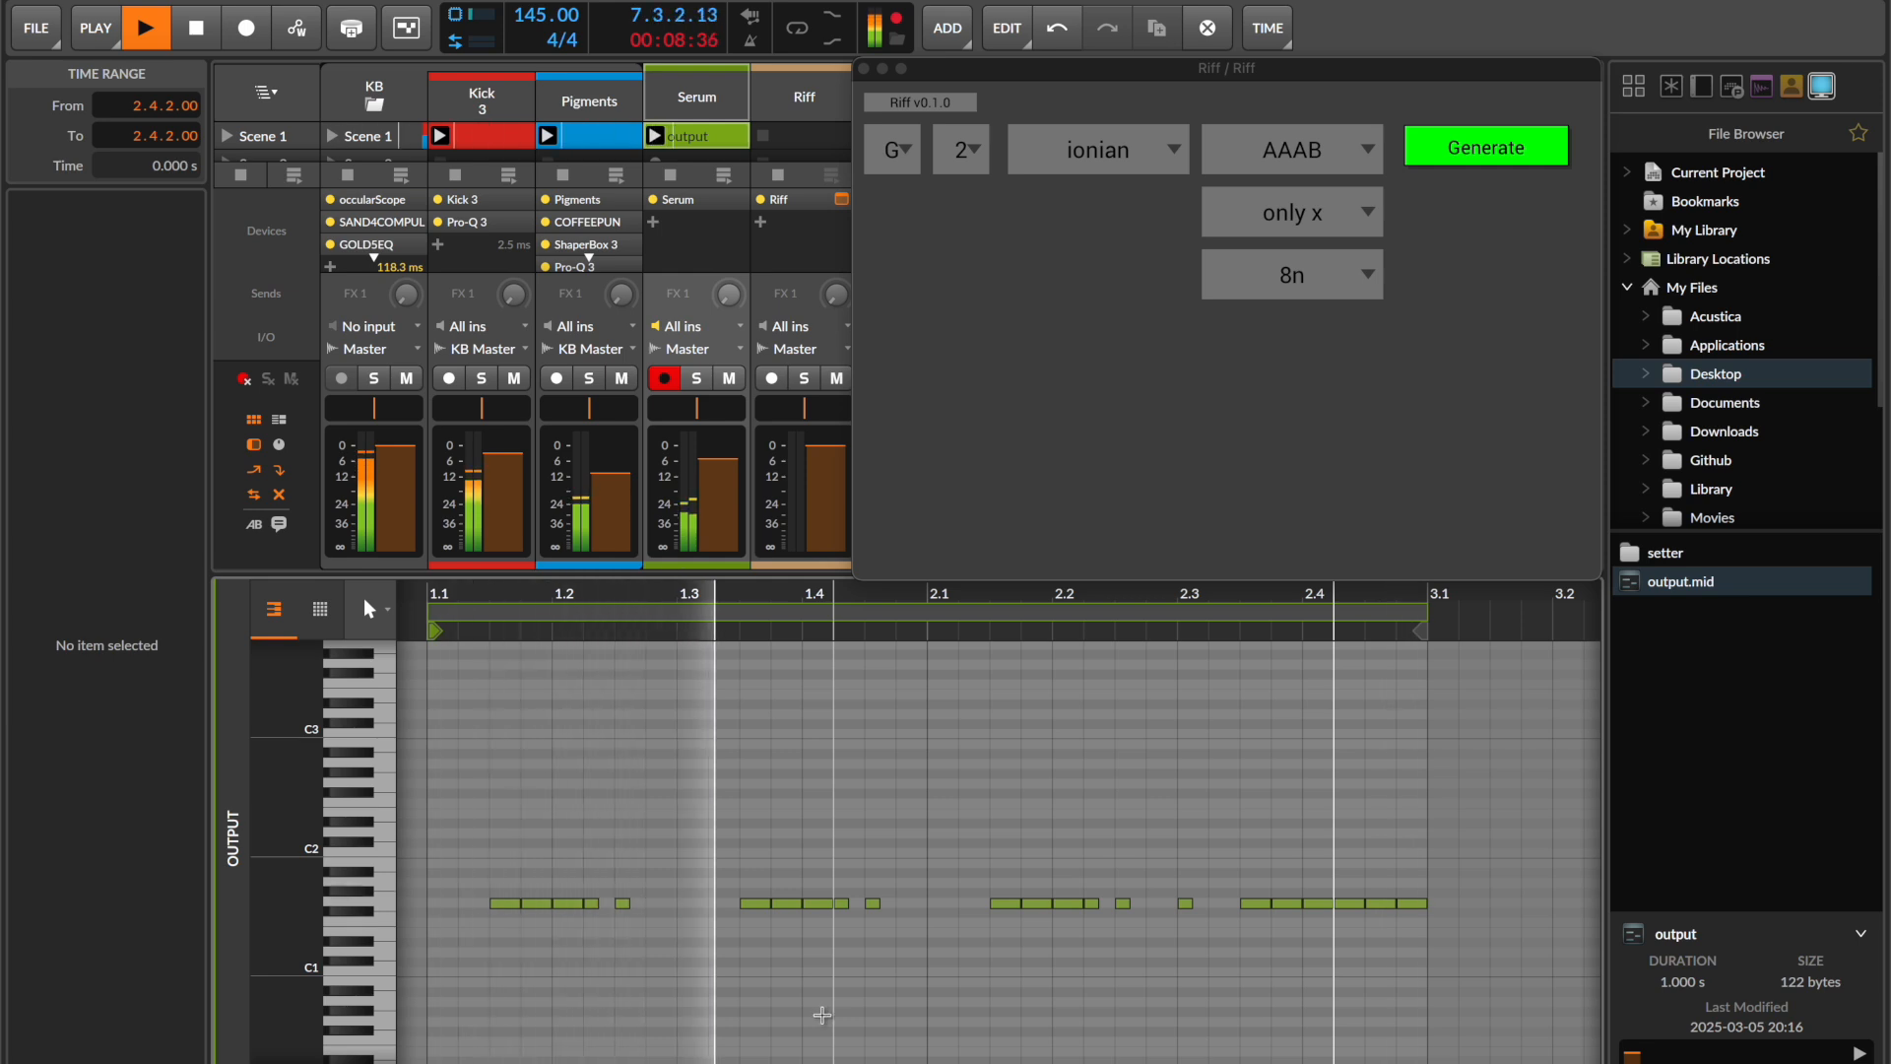
key("space")
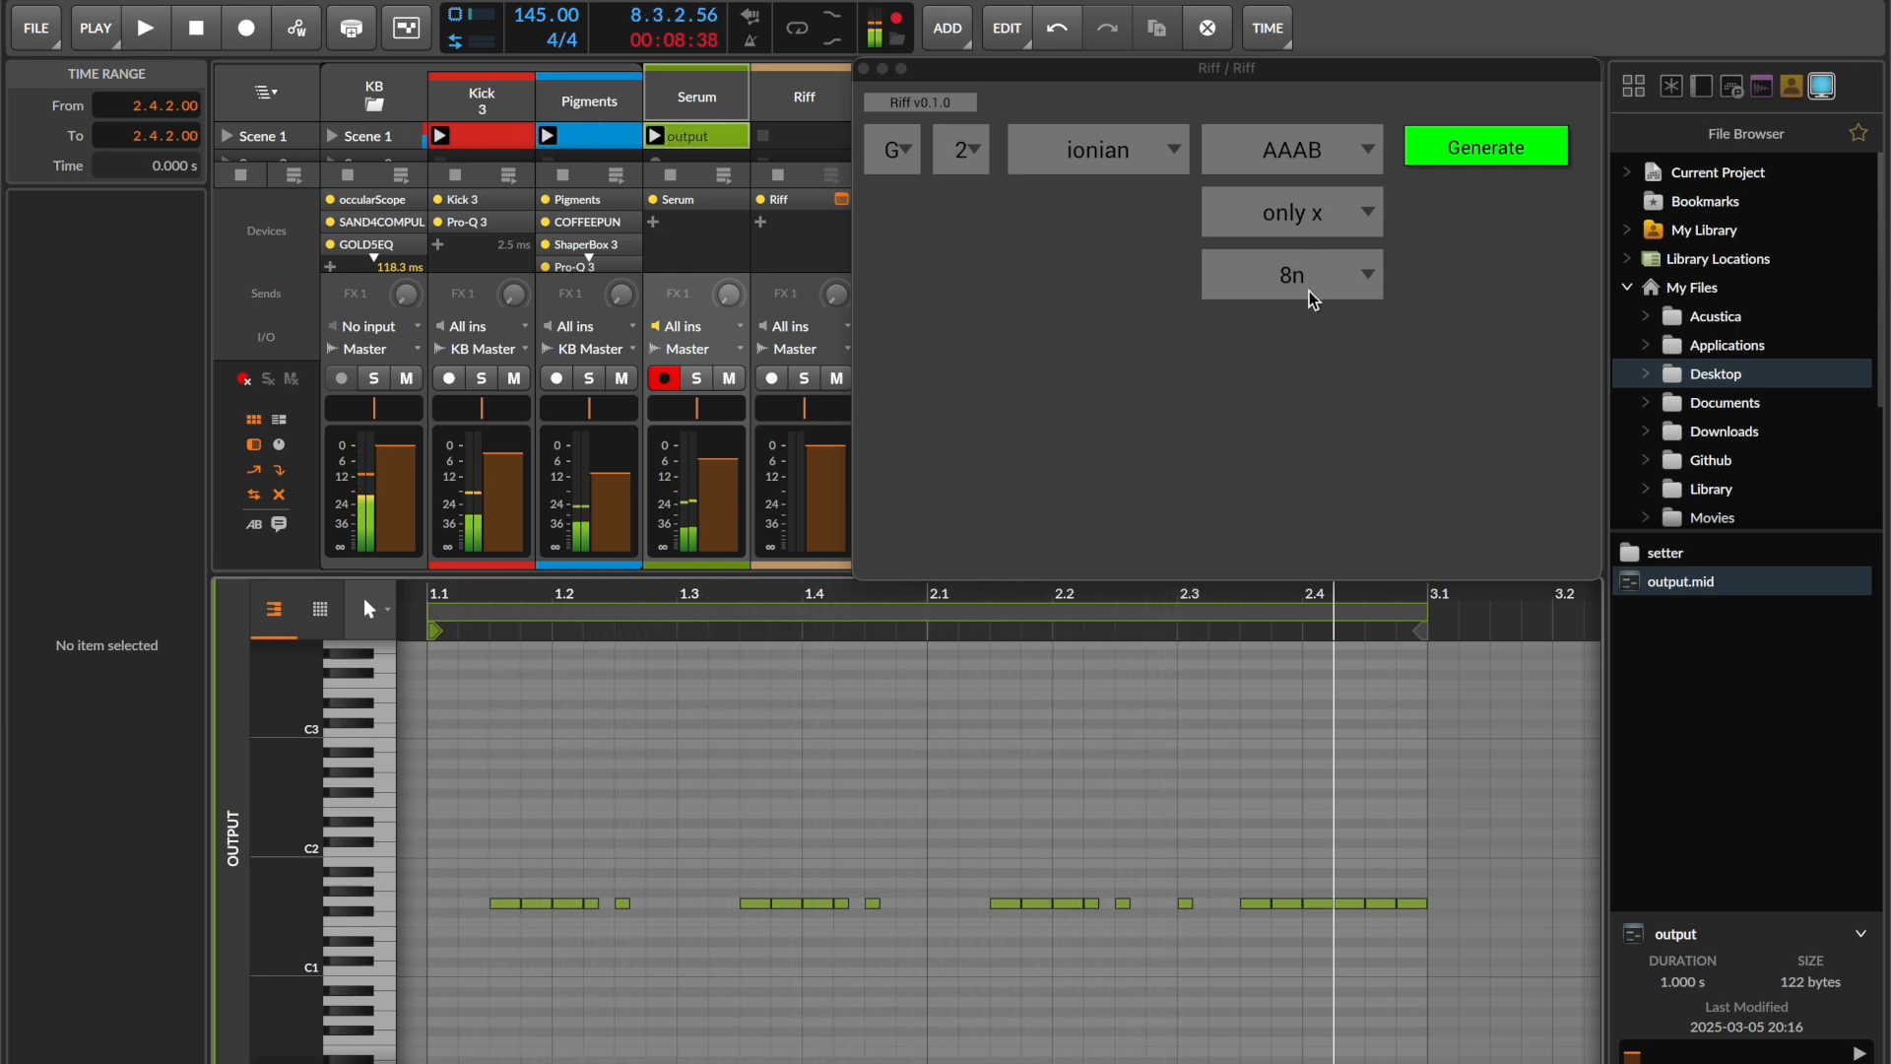
- Replace the Serum track's Scene 1 clip with a third AAAB riff from output.mid, then play and stop it
left_click(1313, 149)
left_click(1545, 241)
left_click(1522, 146)
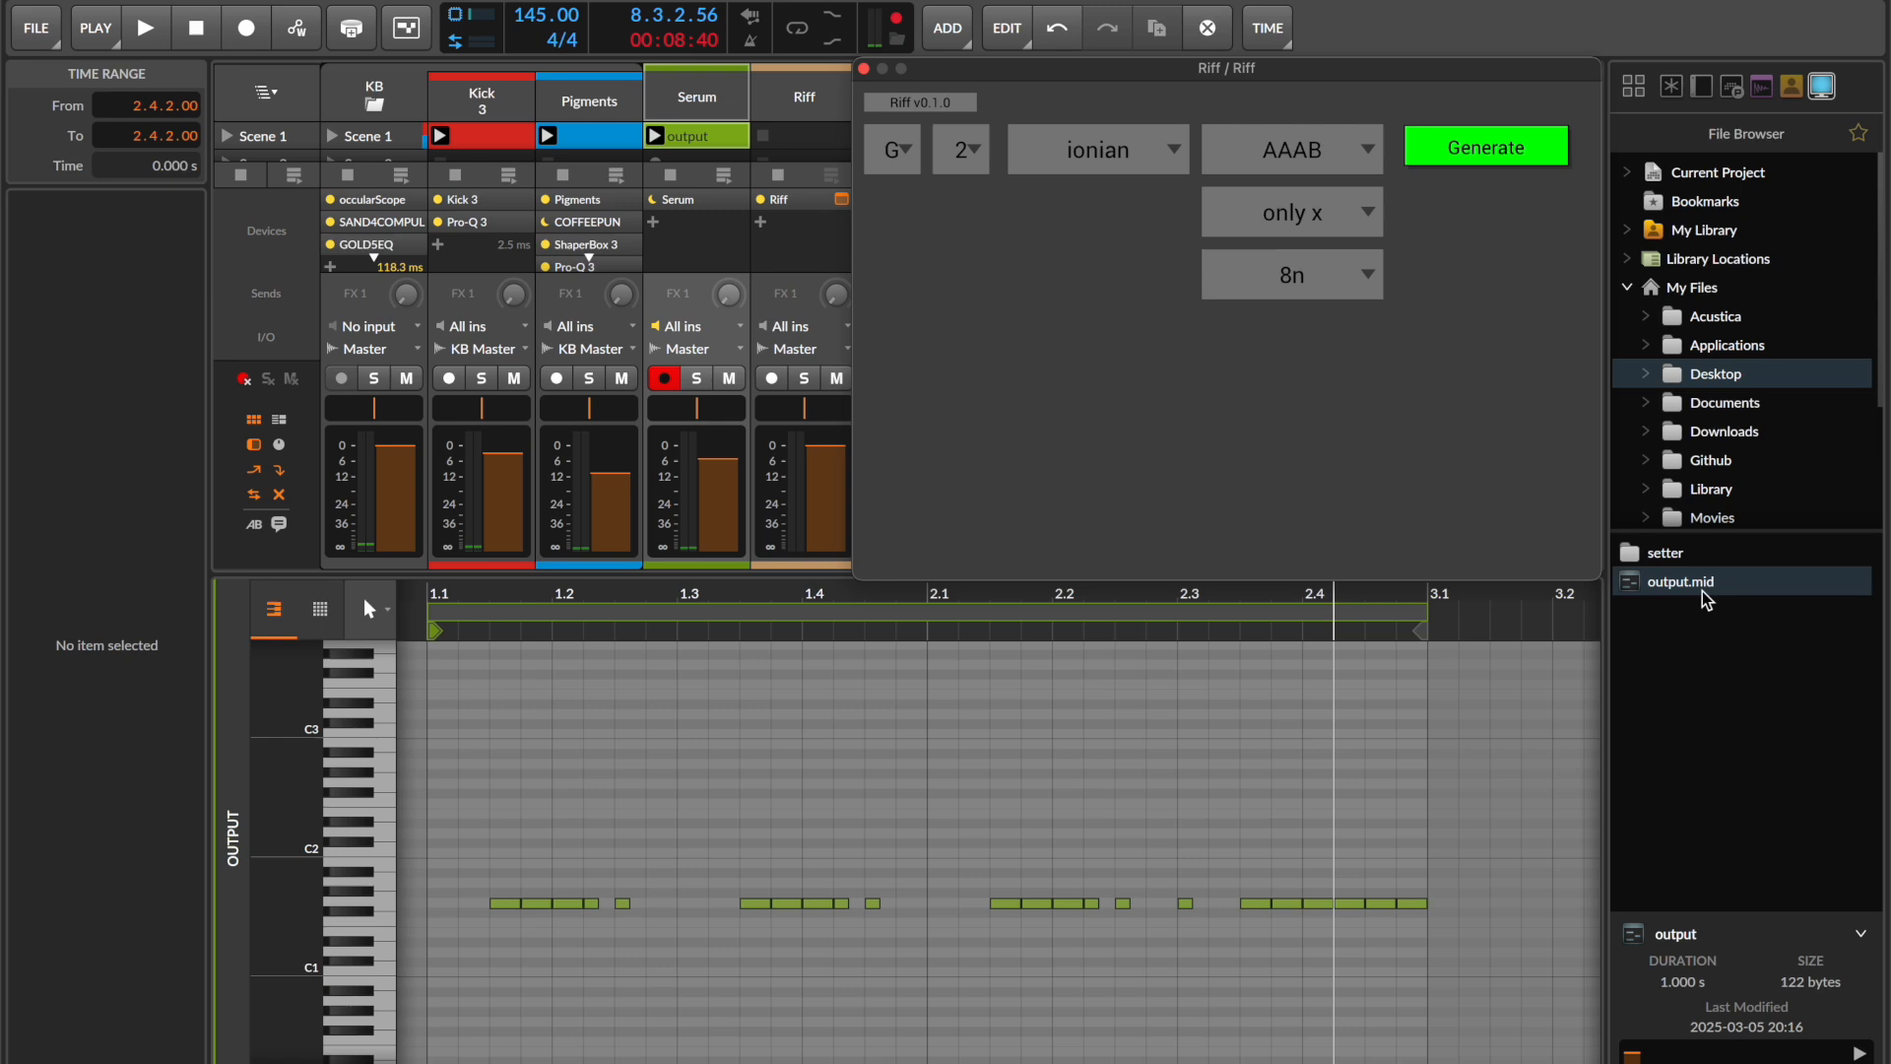
left_click(1674, 582)
left_click(653, 137)
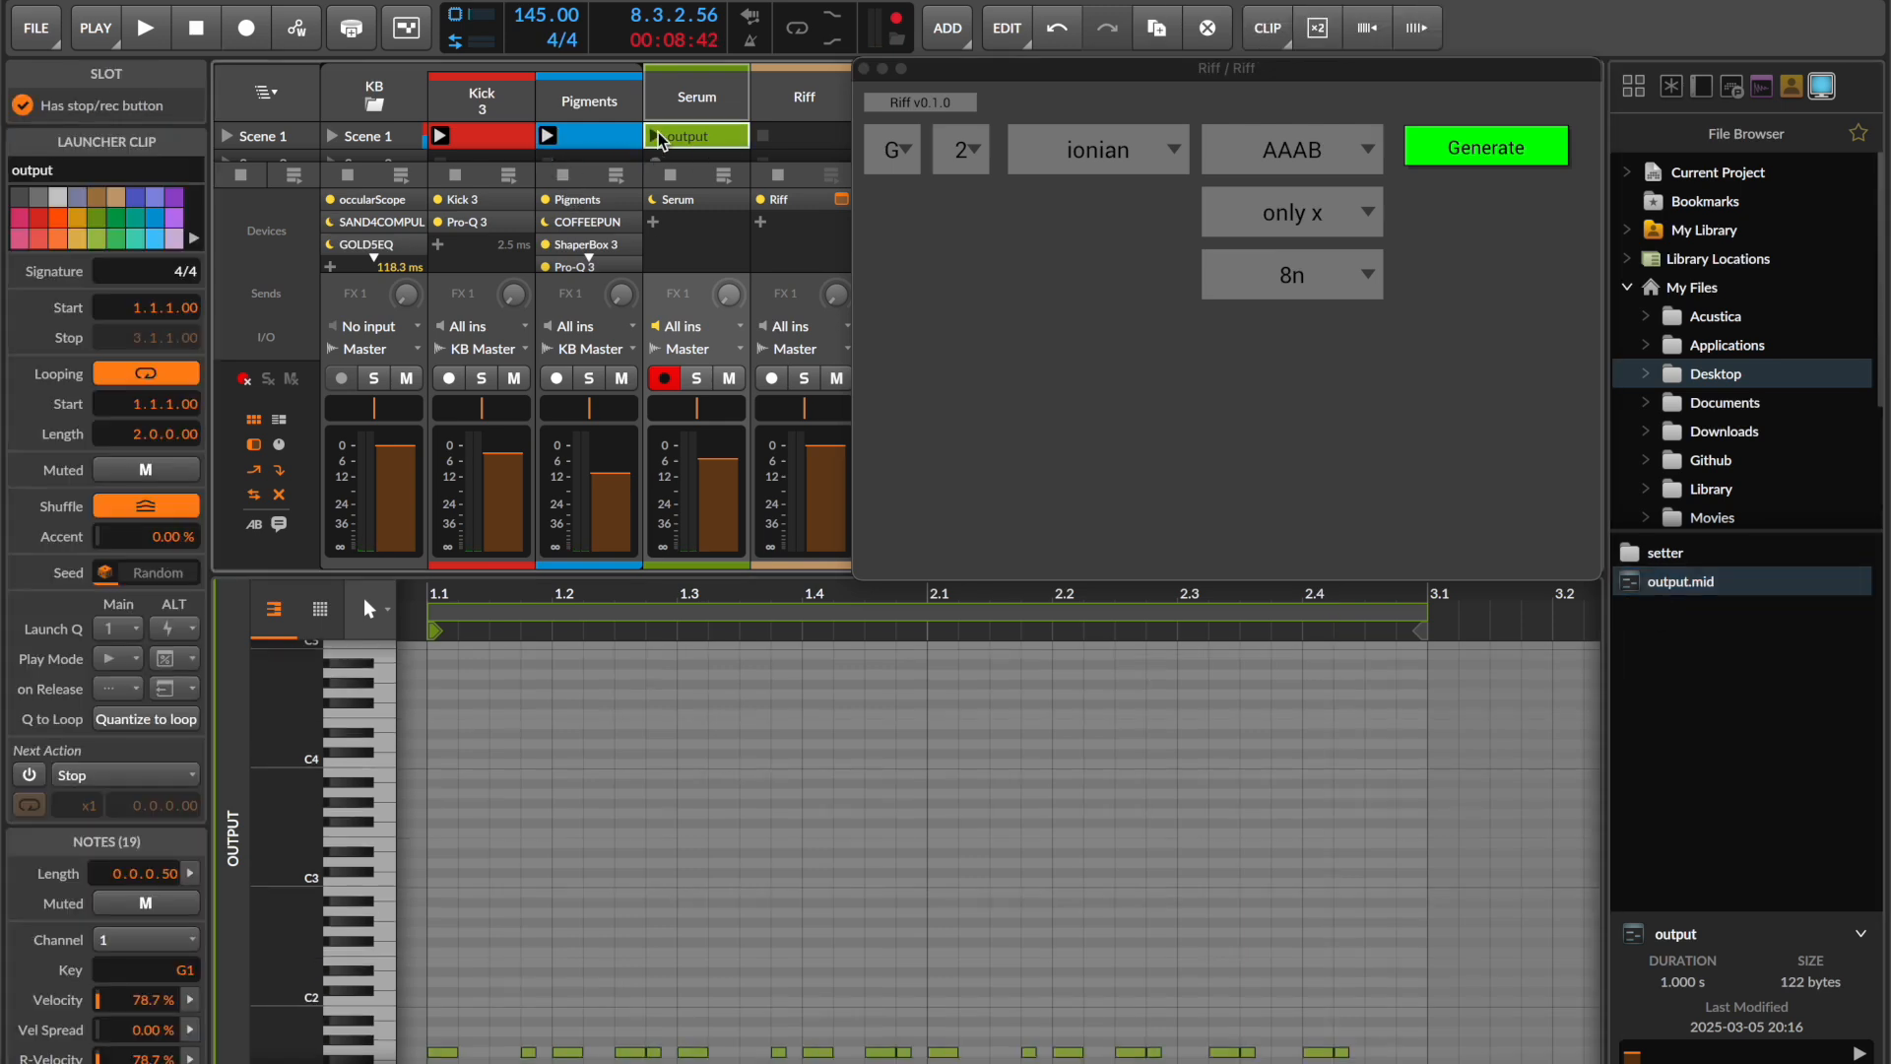
scroll(840, 845, "down", 3)
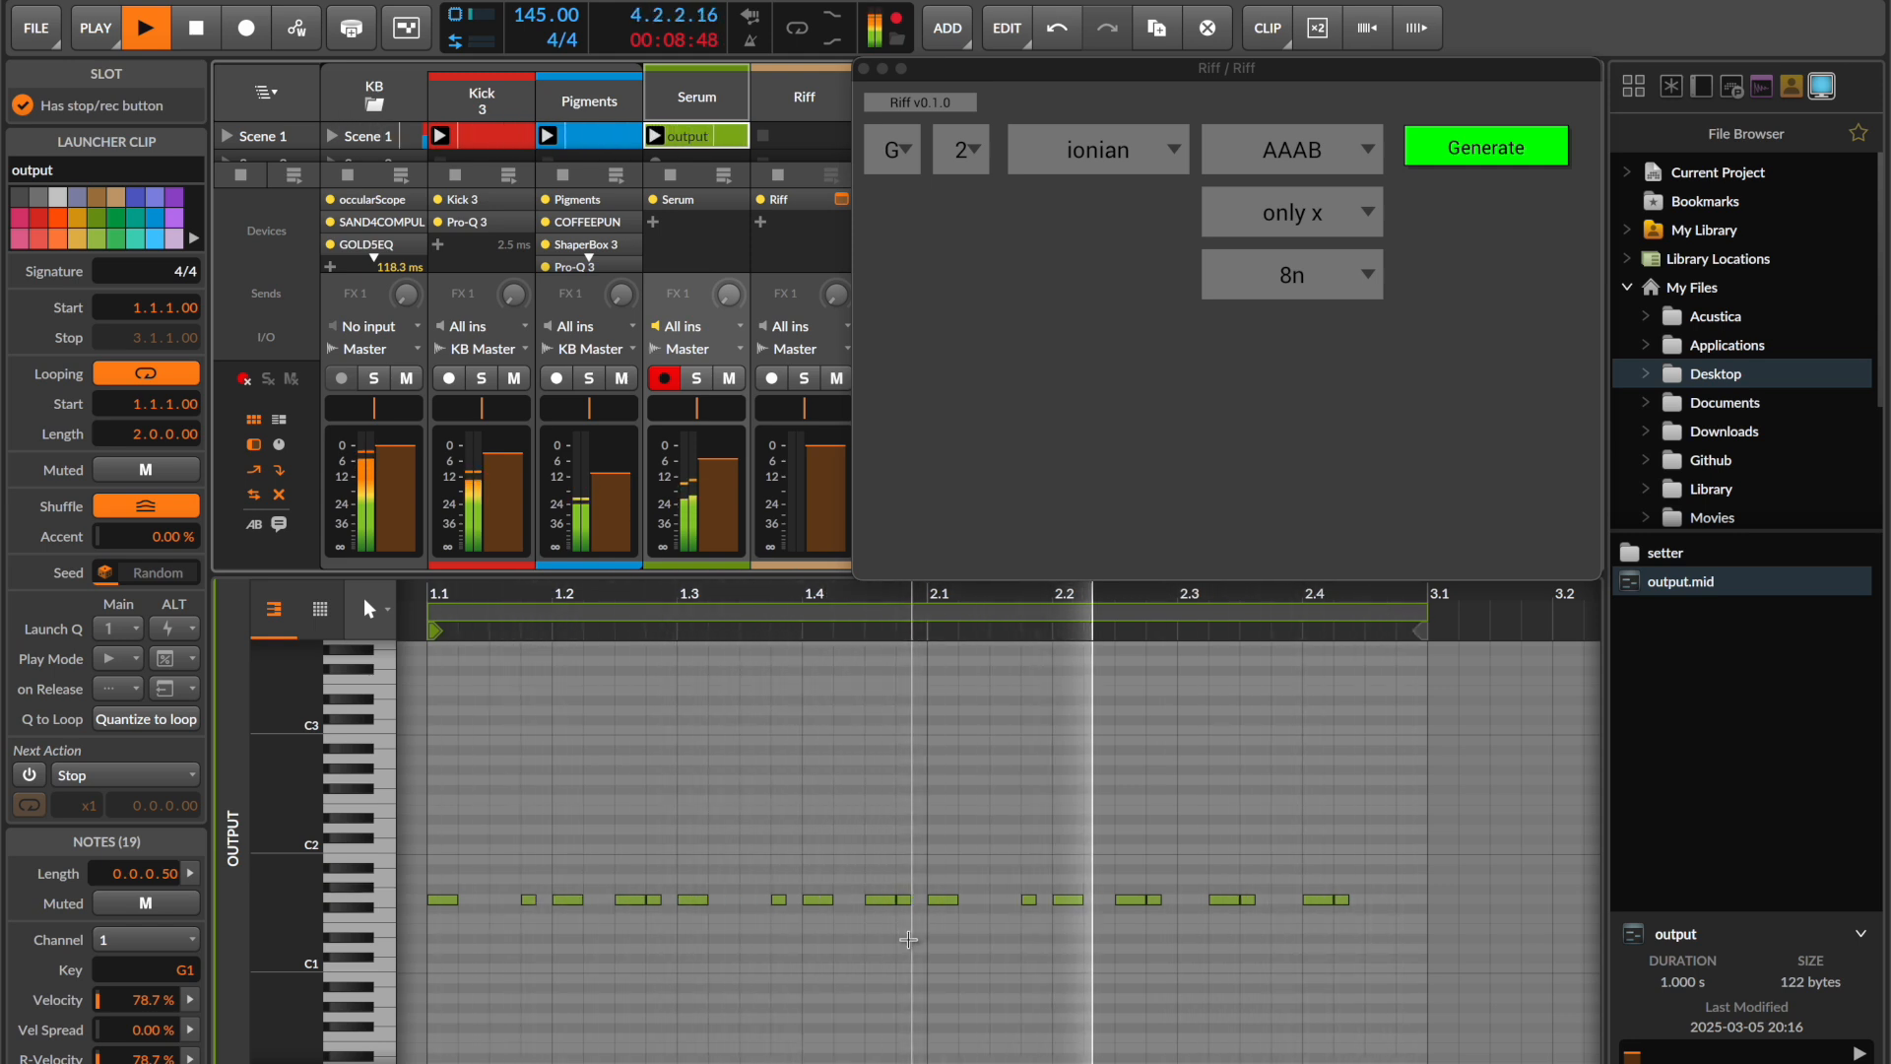
key("space")
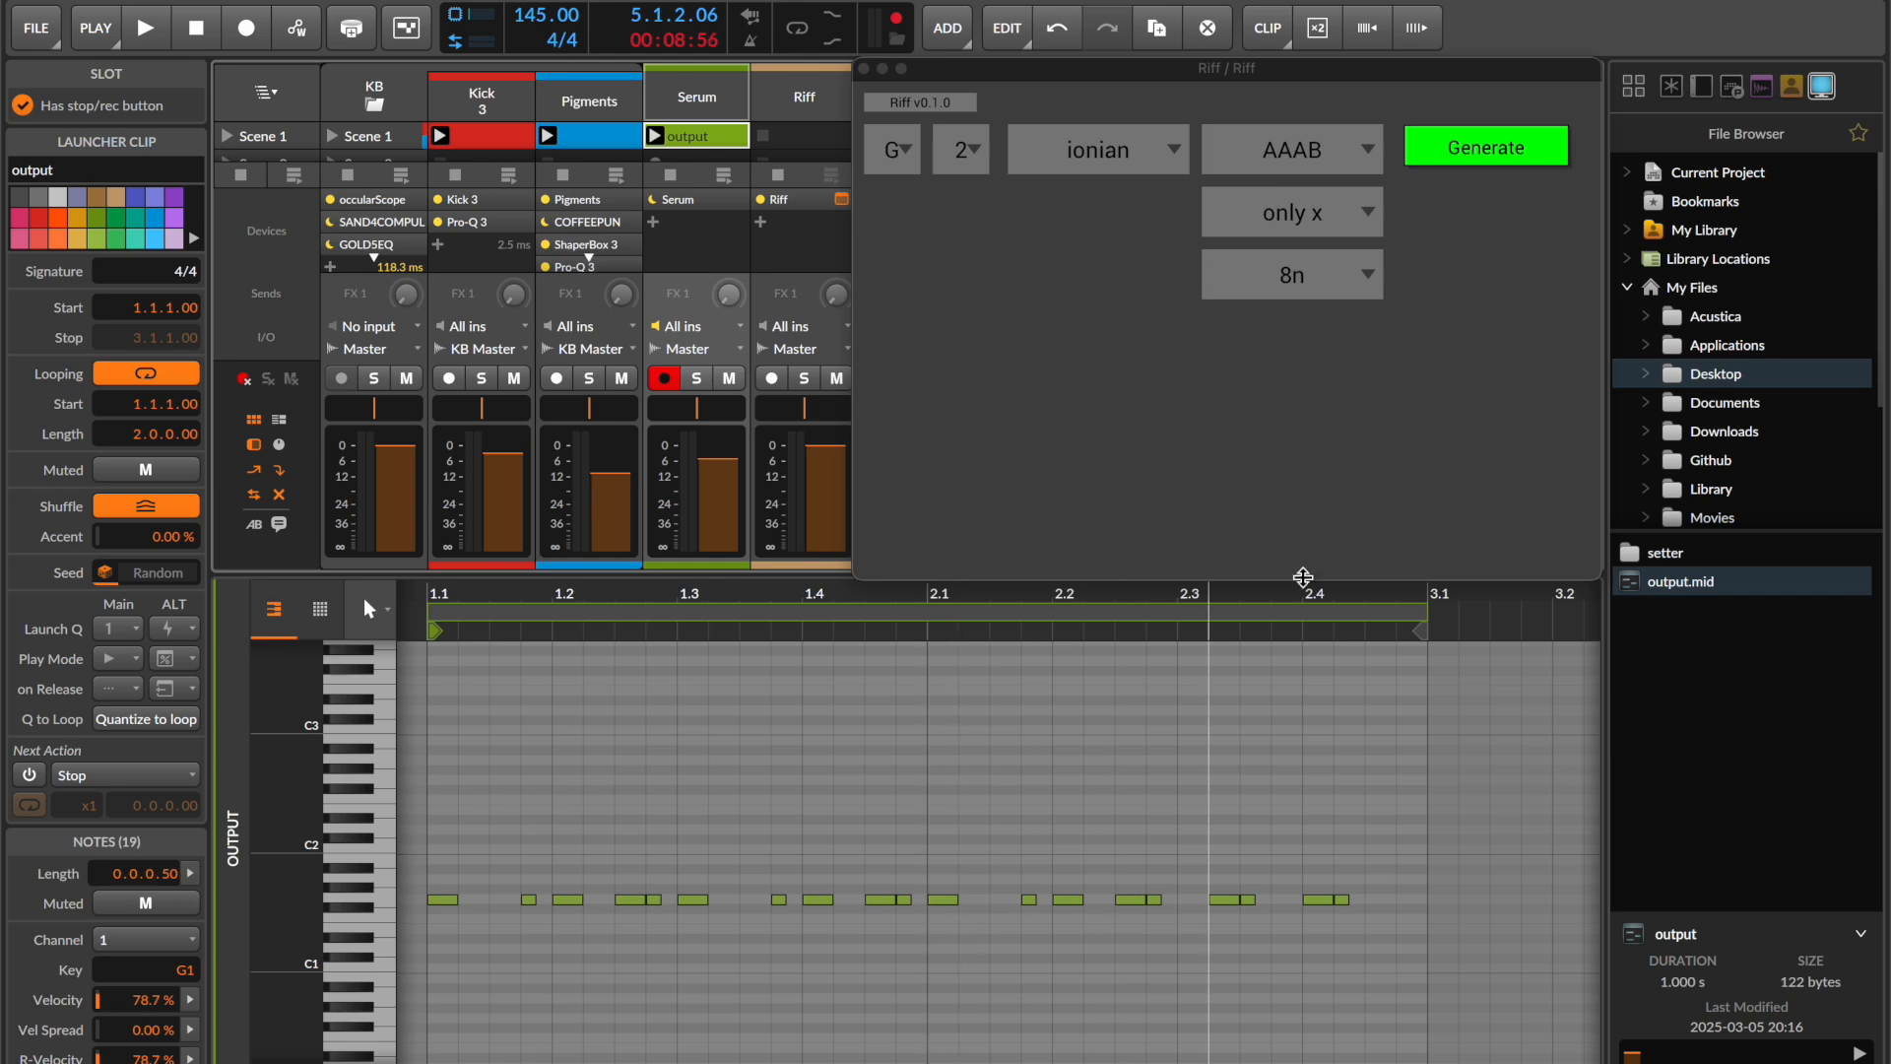
- Examine the AAAB structure by marking the repeated A sections and the closing B section in the note editor
left_click(1301, 168)
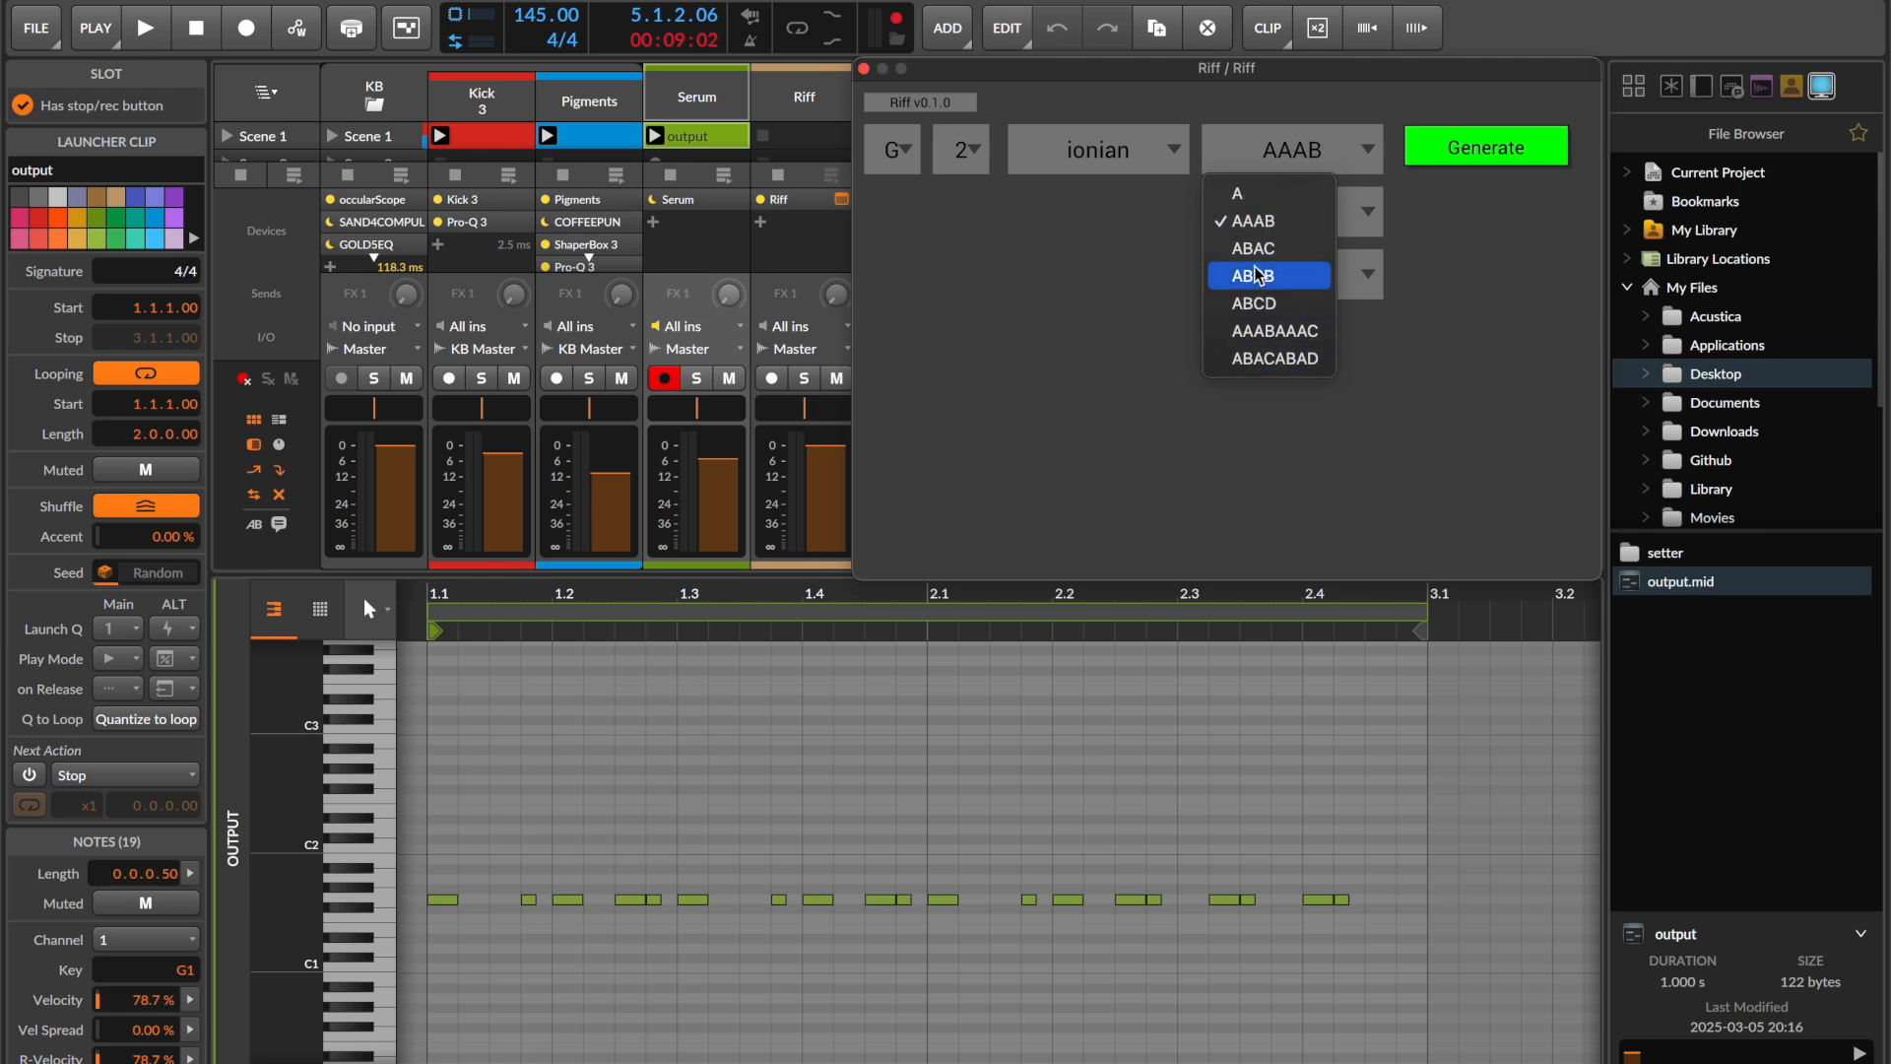
left_click(1023, 320)
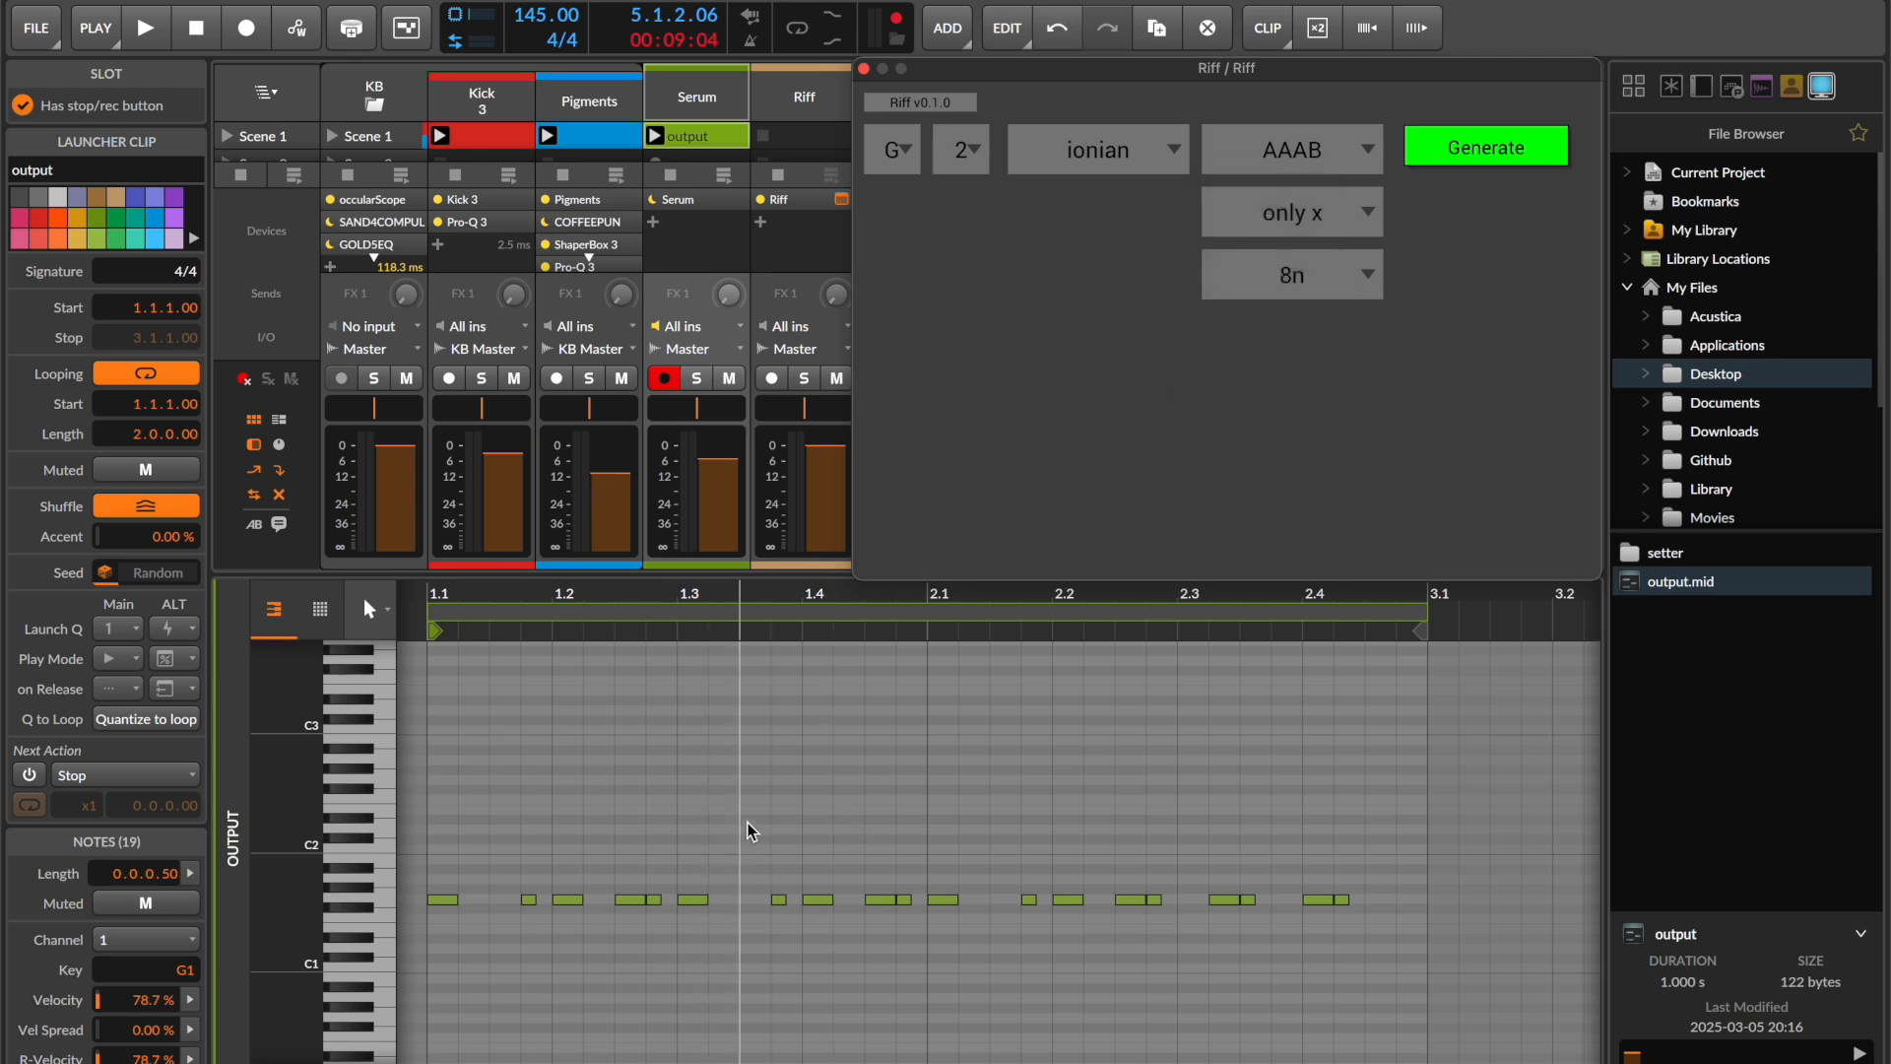
left_click_drag(682, 832, 433, 916)
left_click_drag(684, 866, 1170, 954)
left_click_drag(1208, 869, 1426, 971)
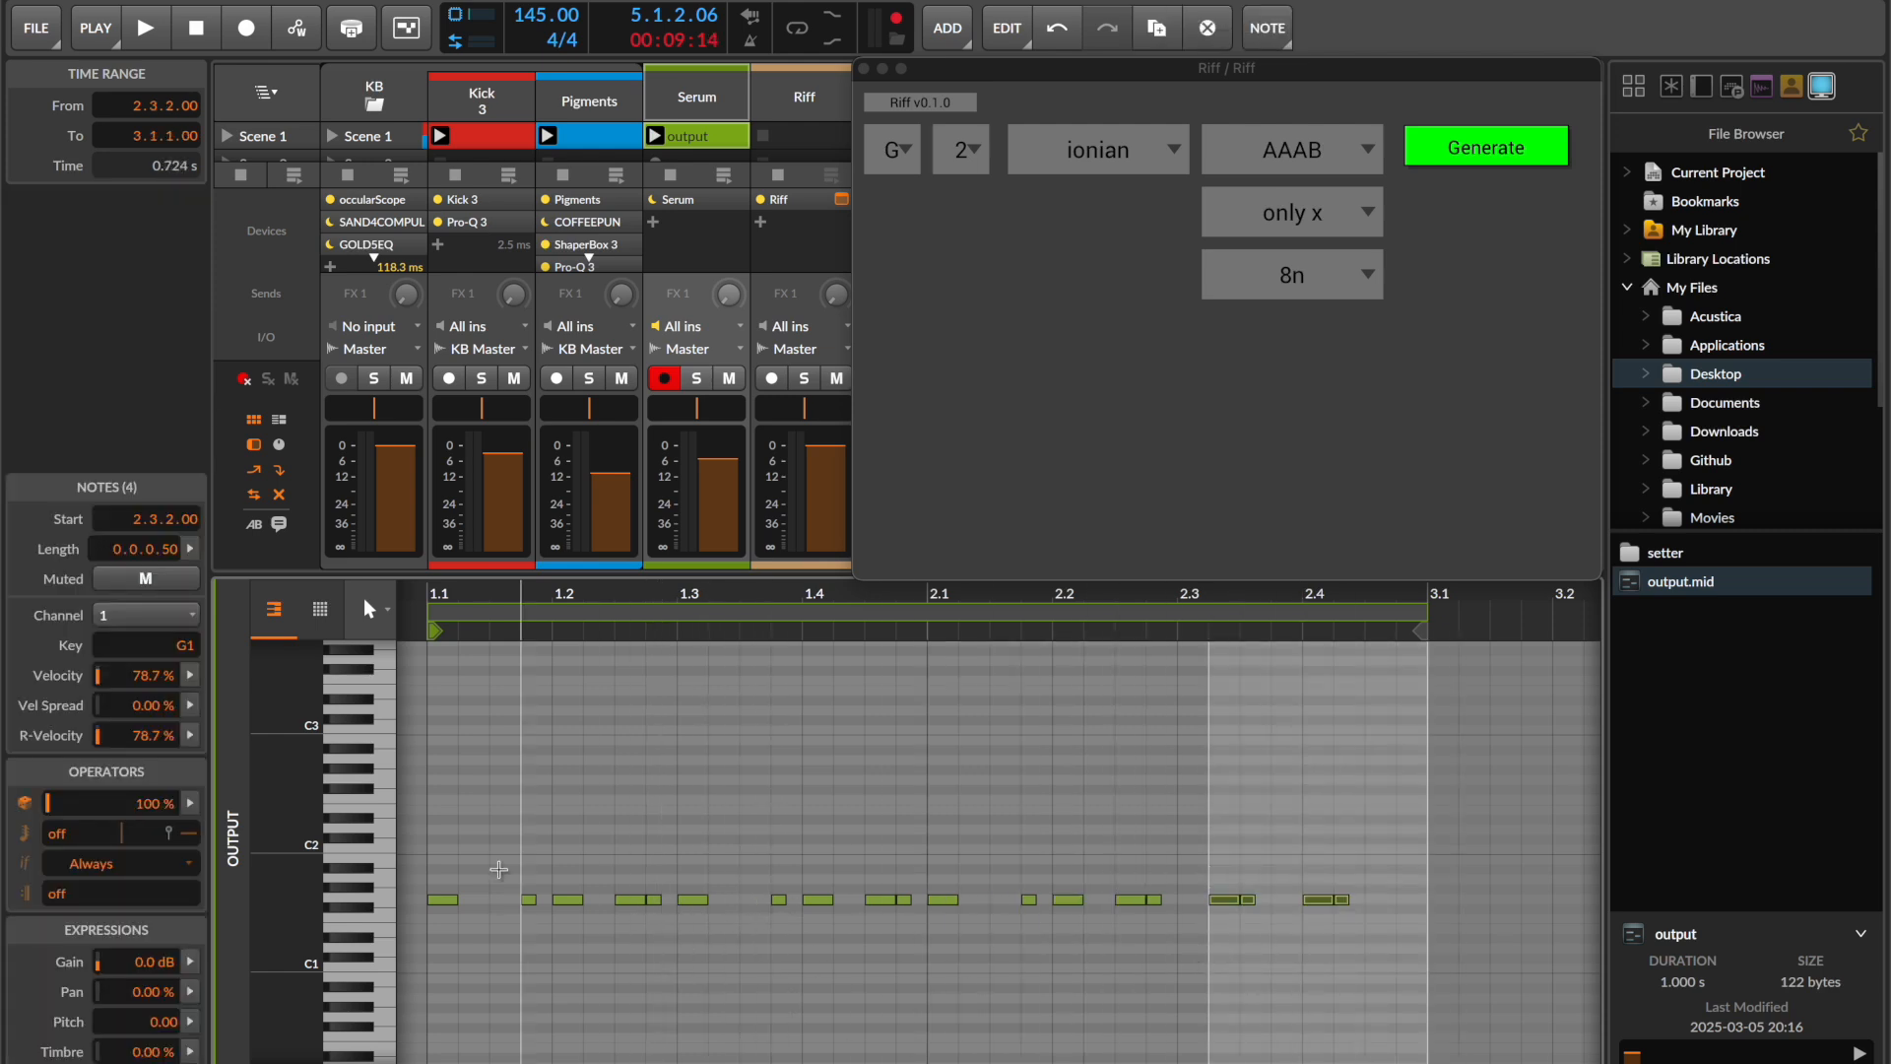
- Set the pattern combination to ABAC and load the newly generated output.mid over the Serum track's Scene 1 clip
left_click(1257, 162)
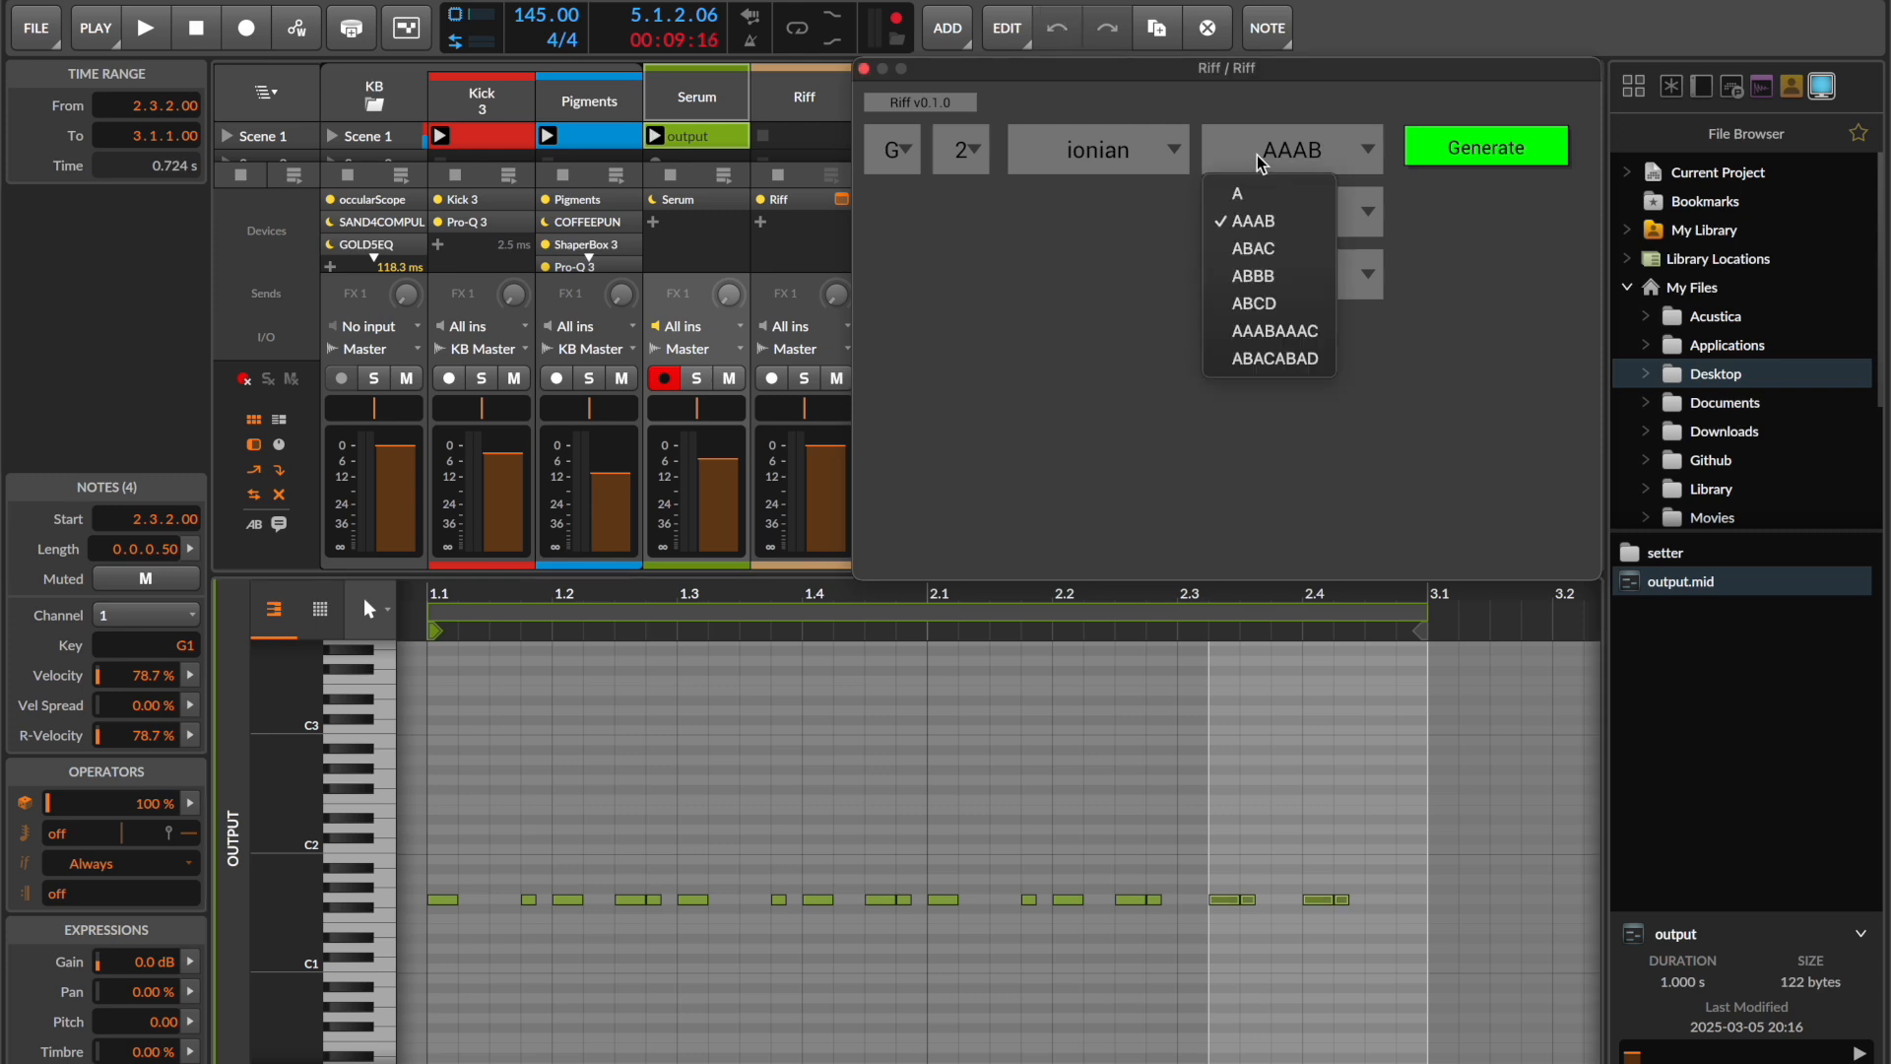
left_click(1291, 248)
left_click(1490, 163)
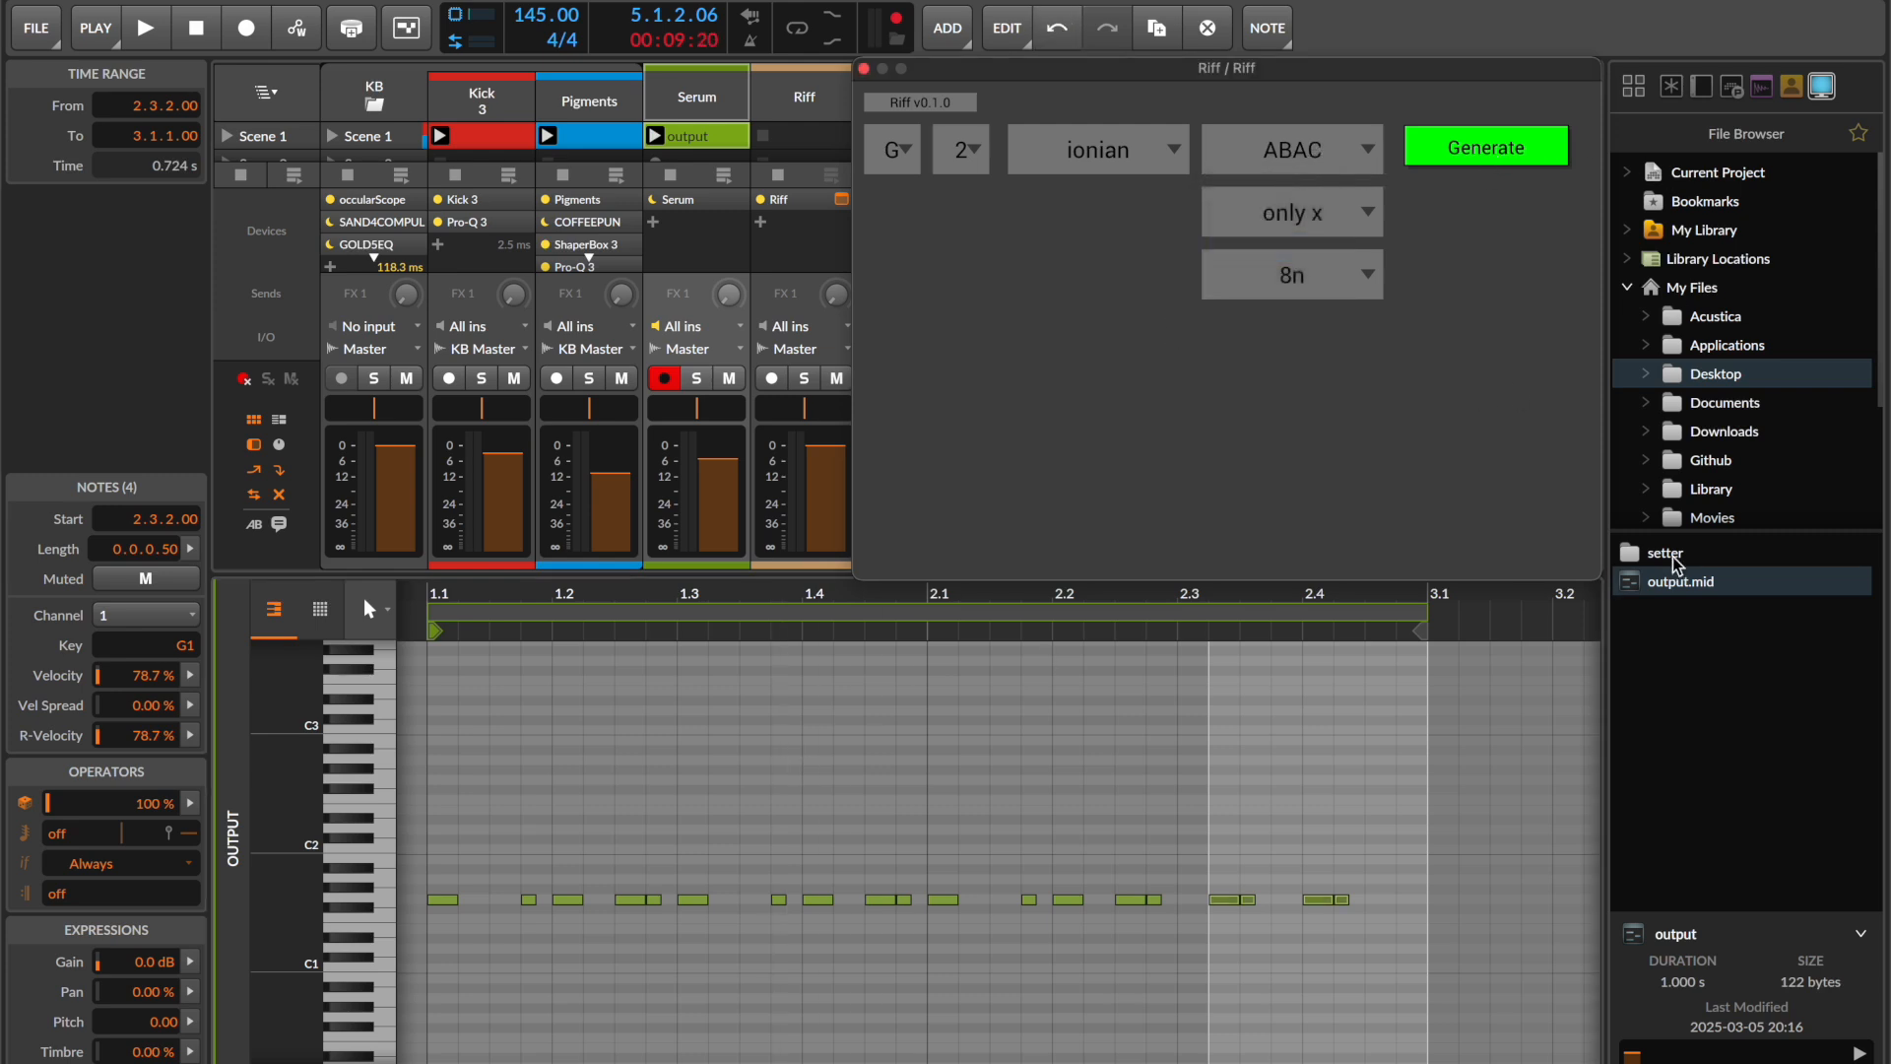
left_click_drag(1668, 583, 727, 153)
left_click(804, 889)
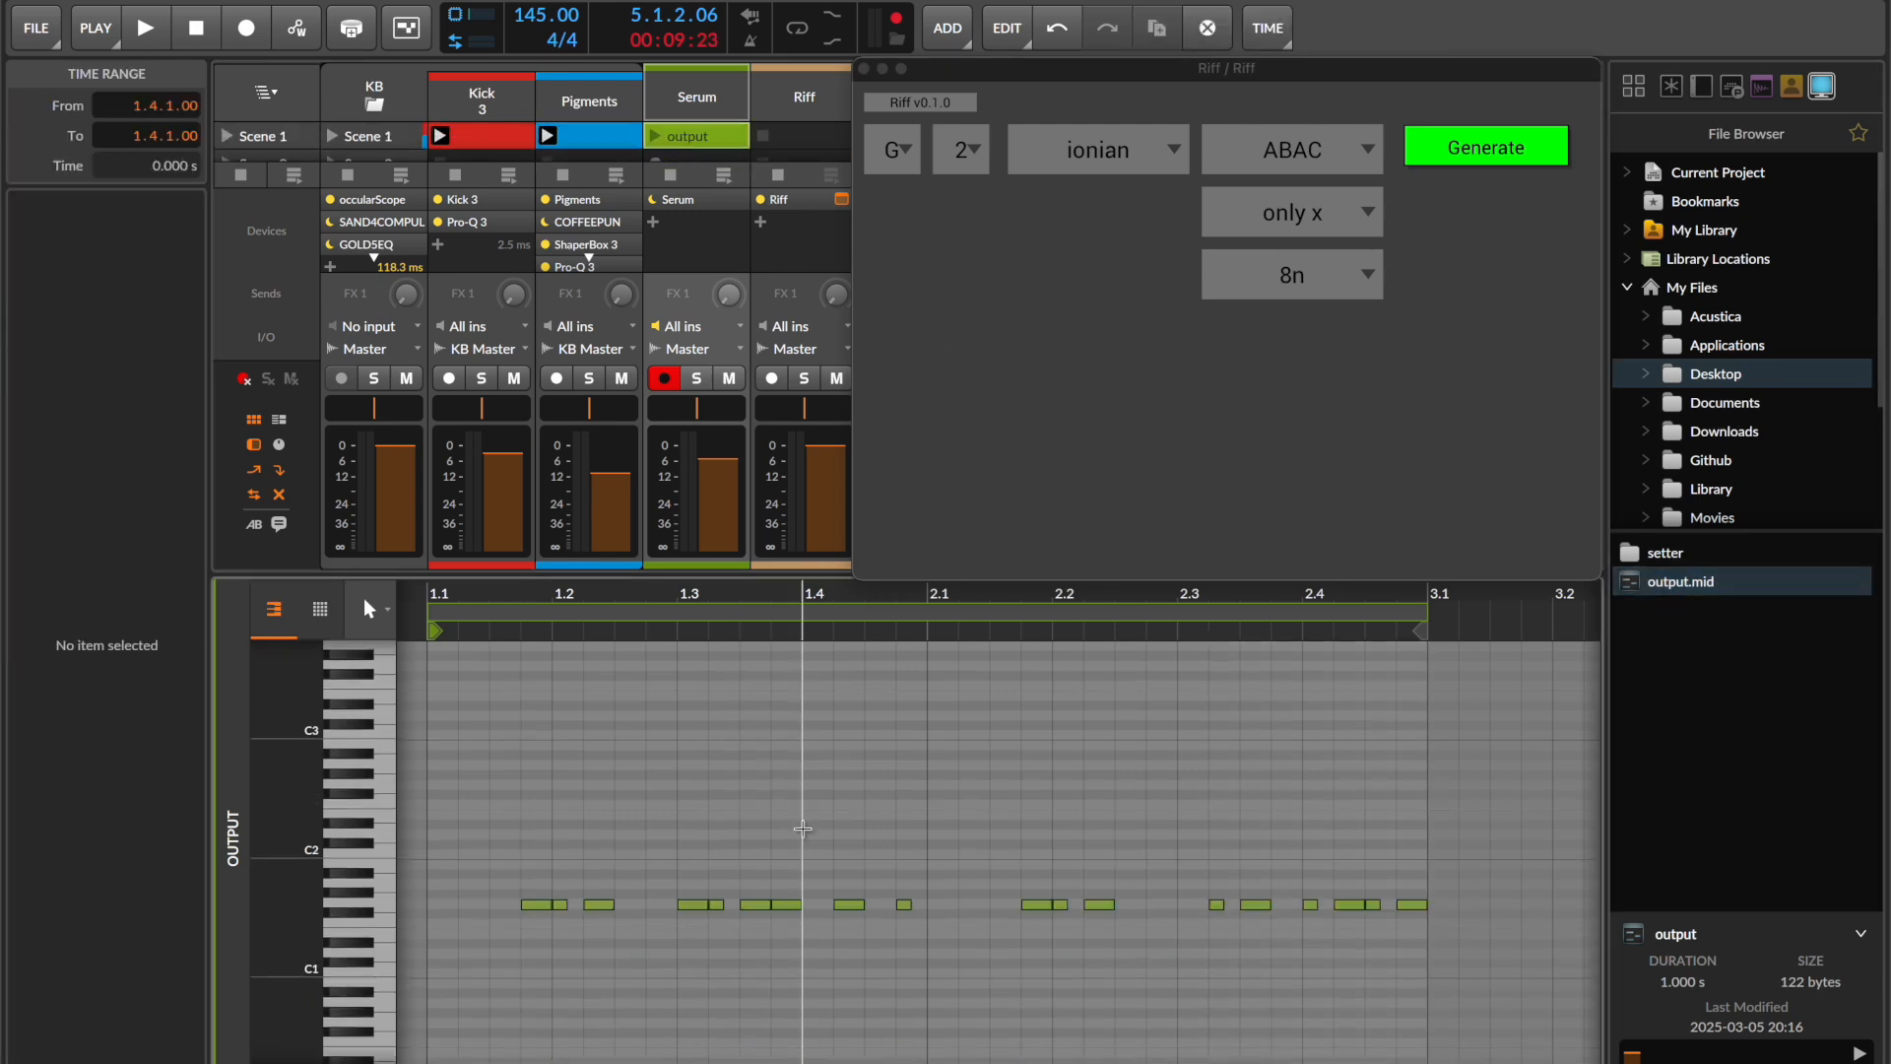
- Examine the ABAC structure by marking both A sections, the B section and the C section, and play the clip
scroll(805, 889, "up", 3)
left_click_drag(676, 891, 445, 776)
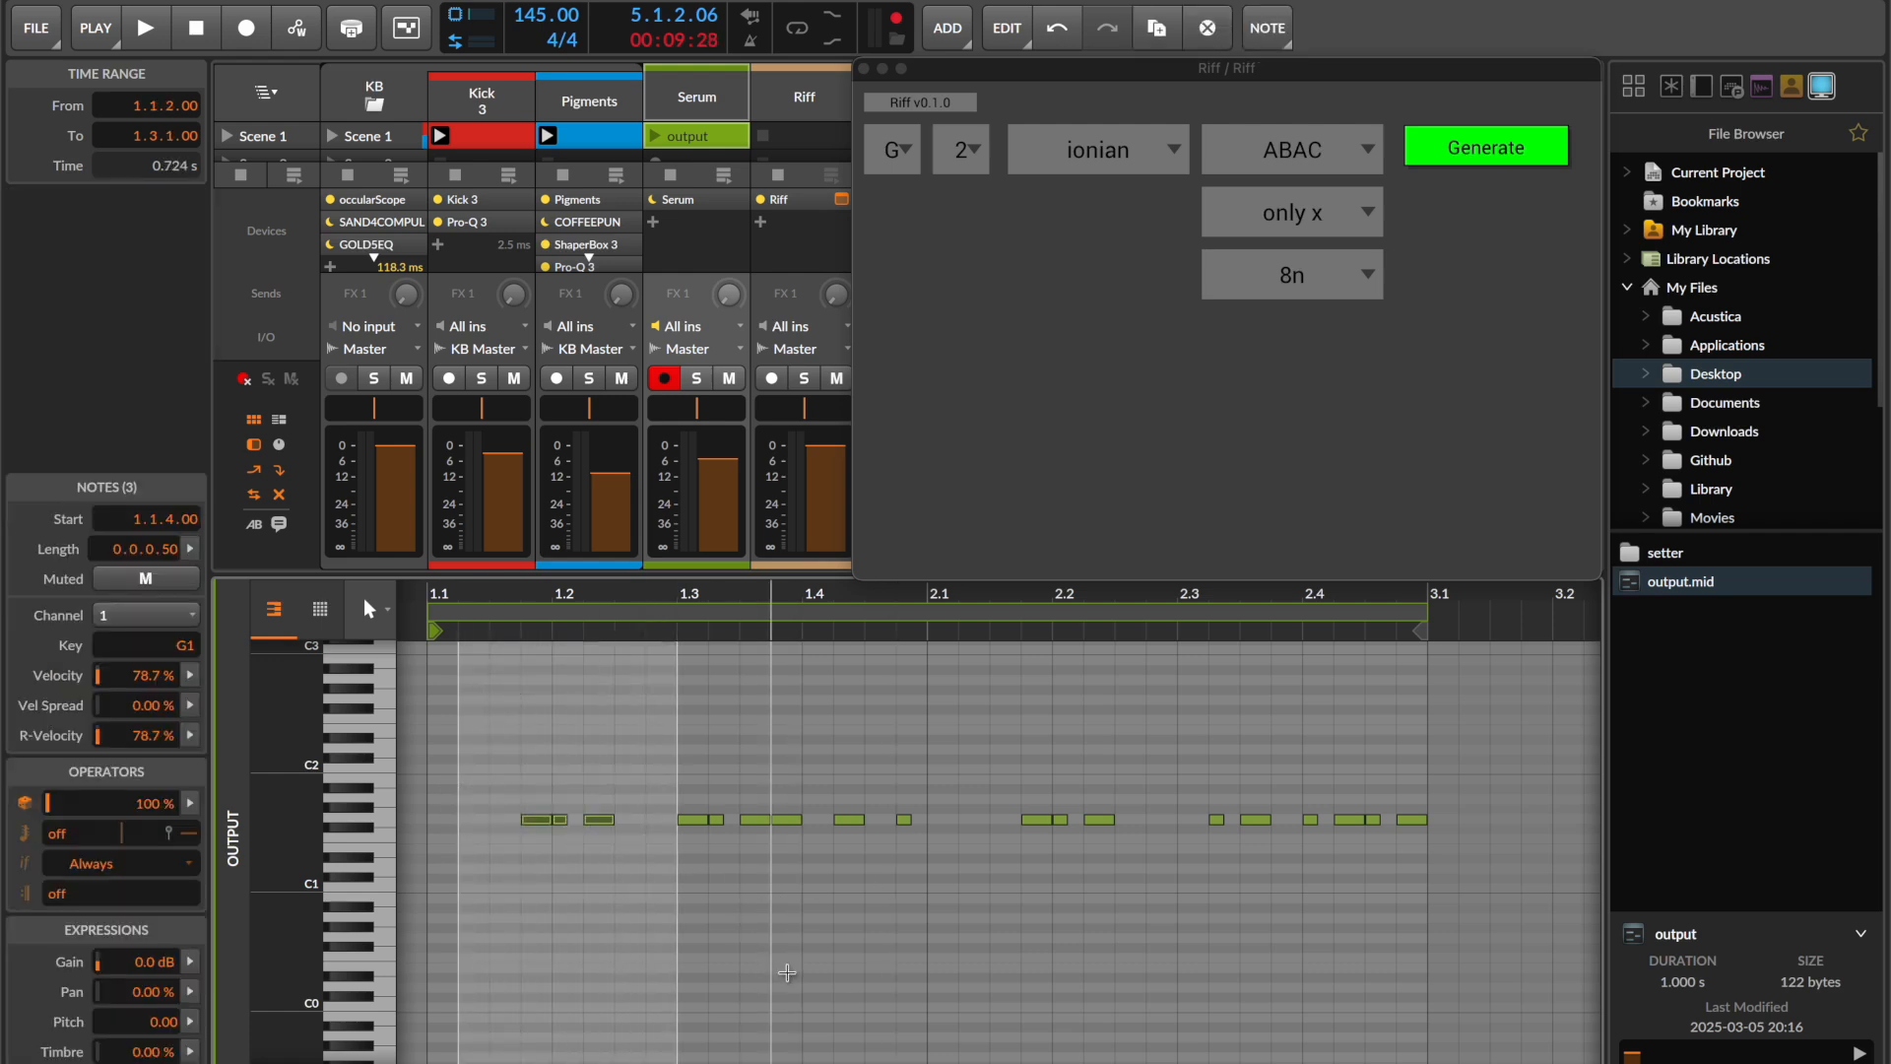
left_click_drag(919, 783, 1208, 898)
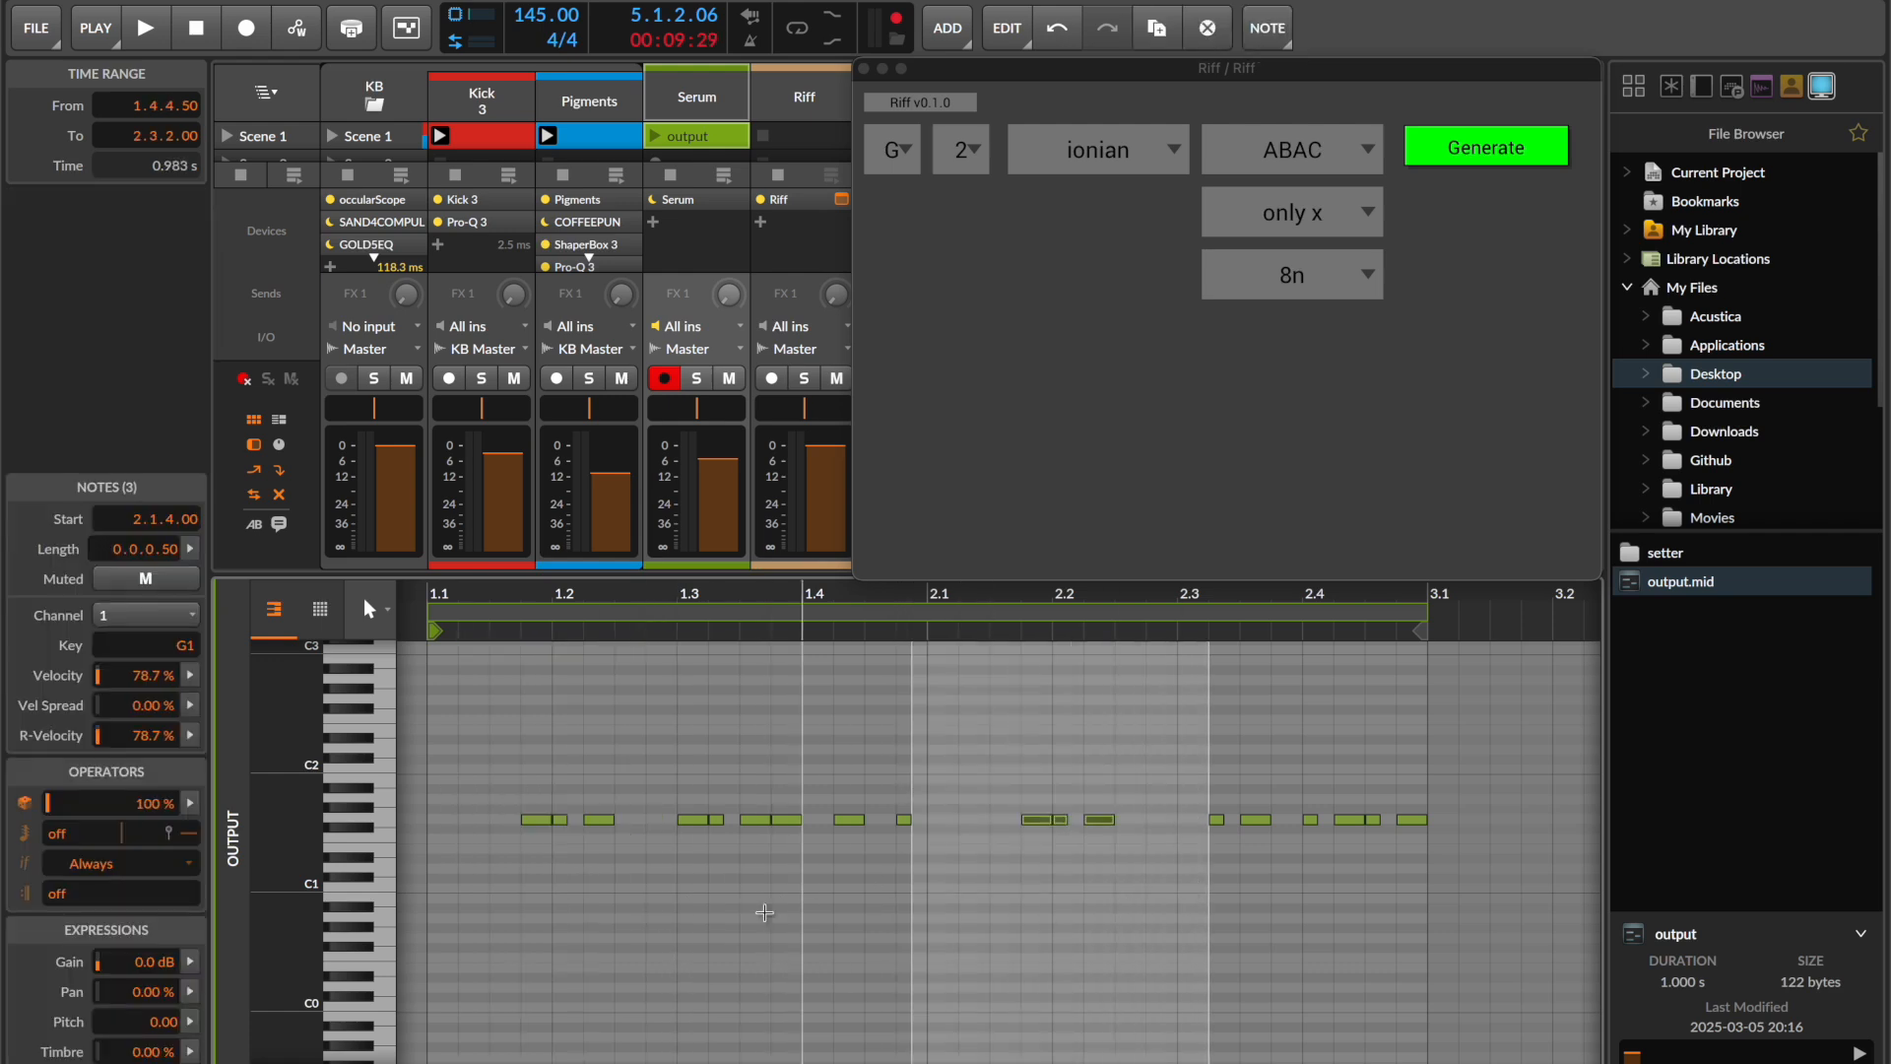
left_click_drag(676, 775, 928, 880)
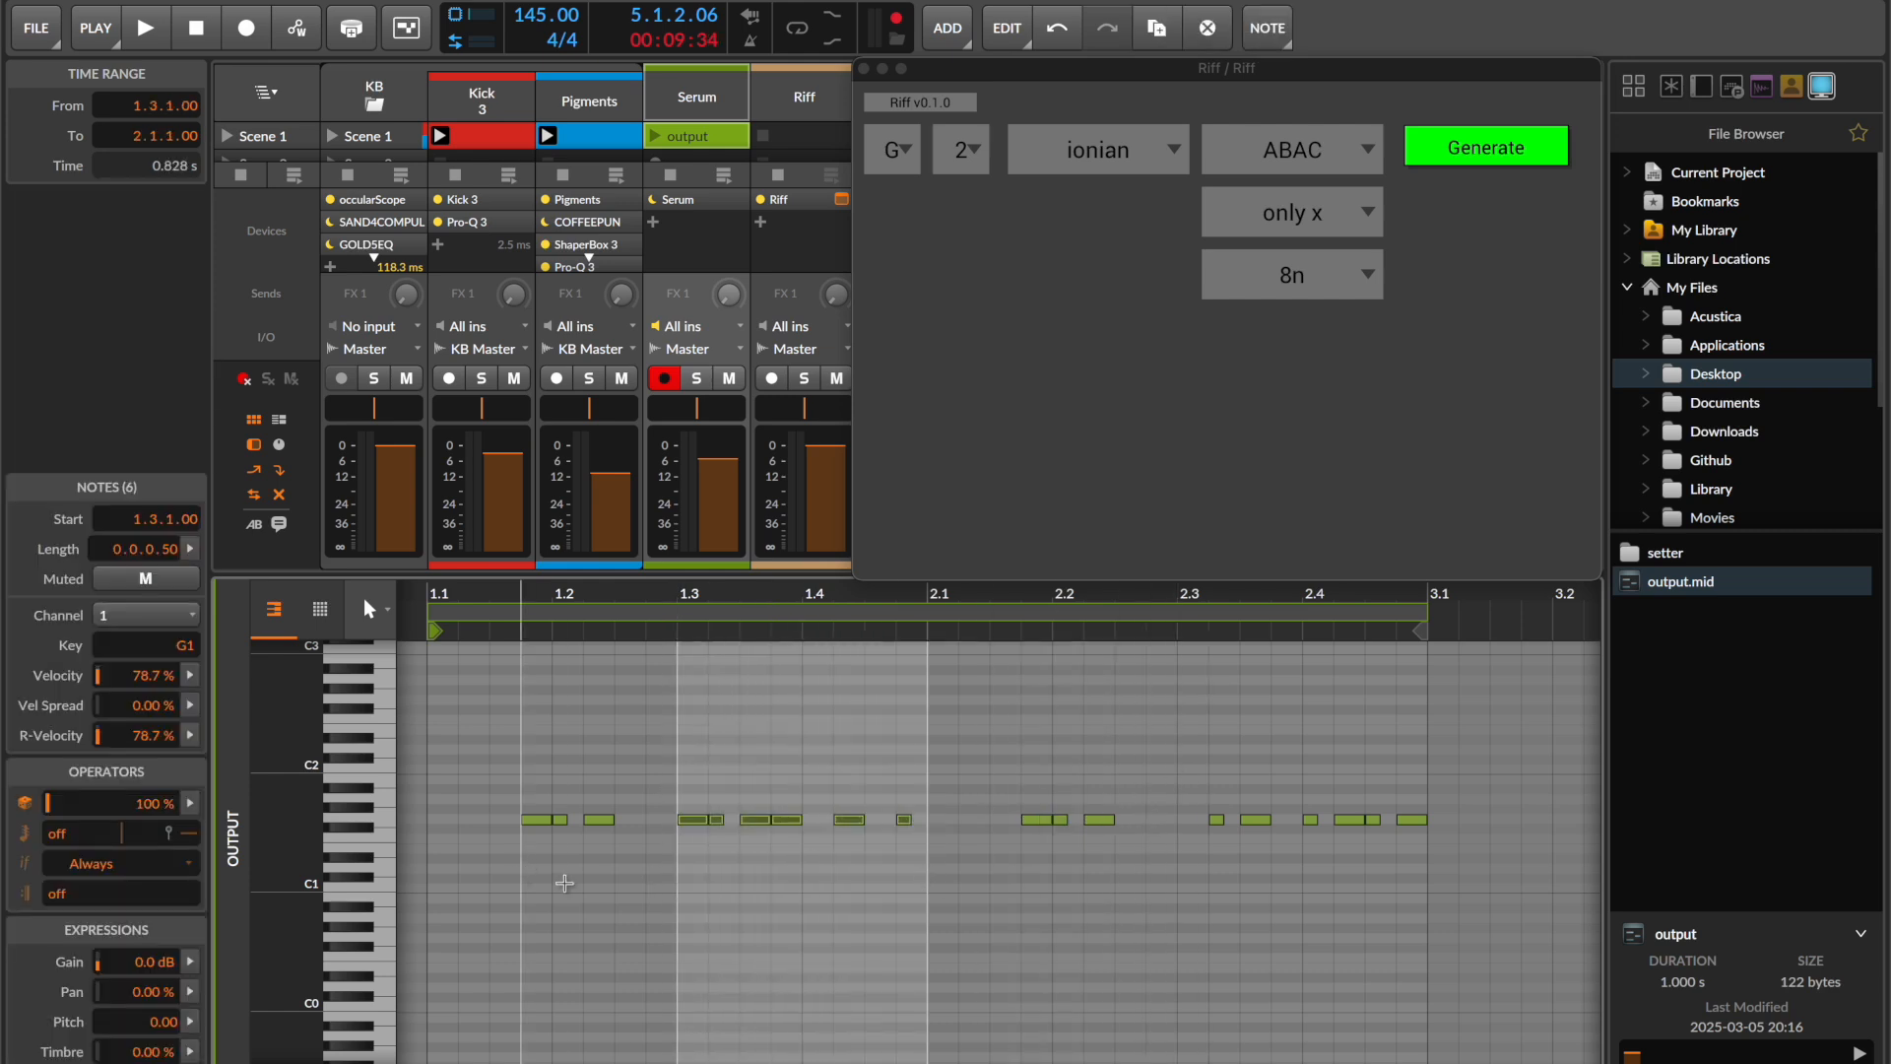
left_click_drag(1177, 771, 1433, 882)
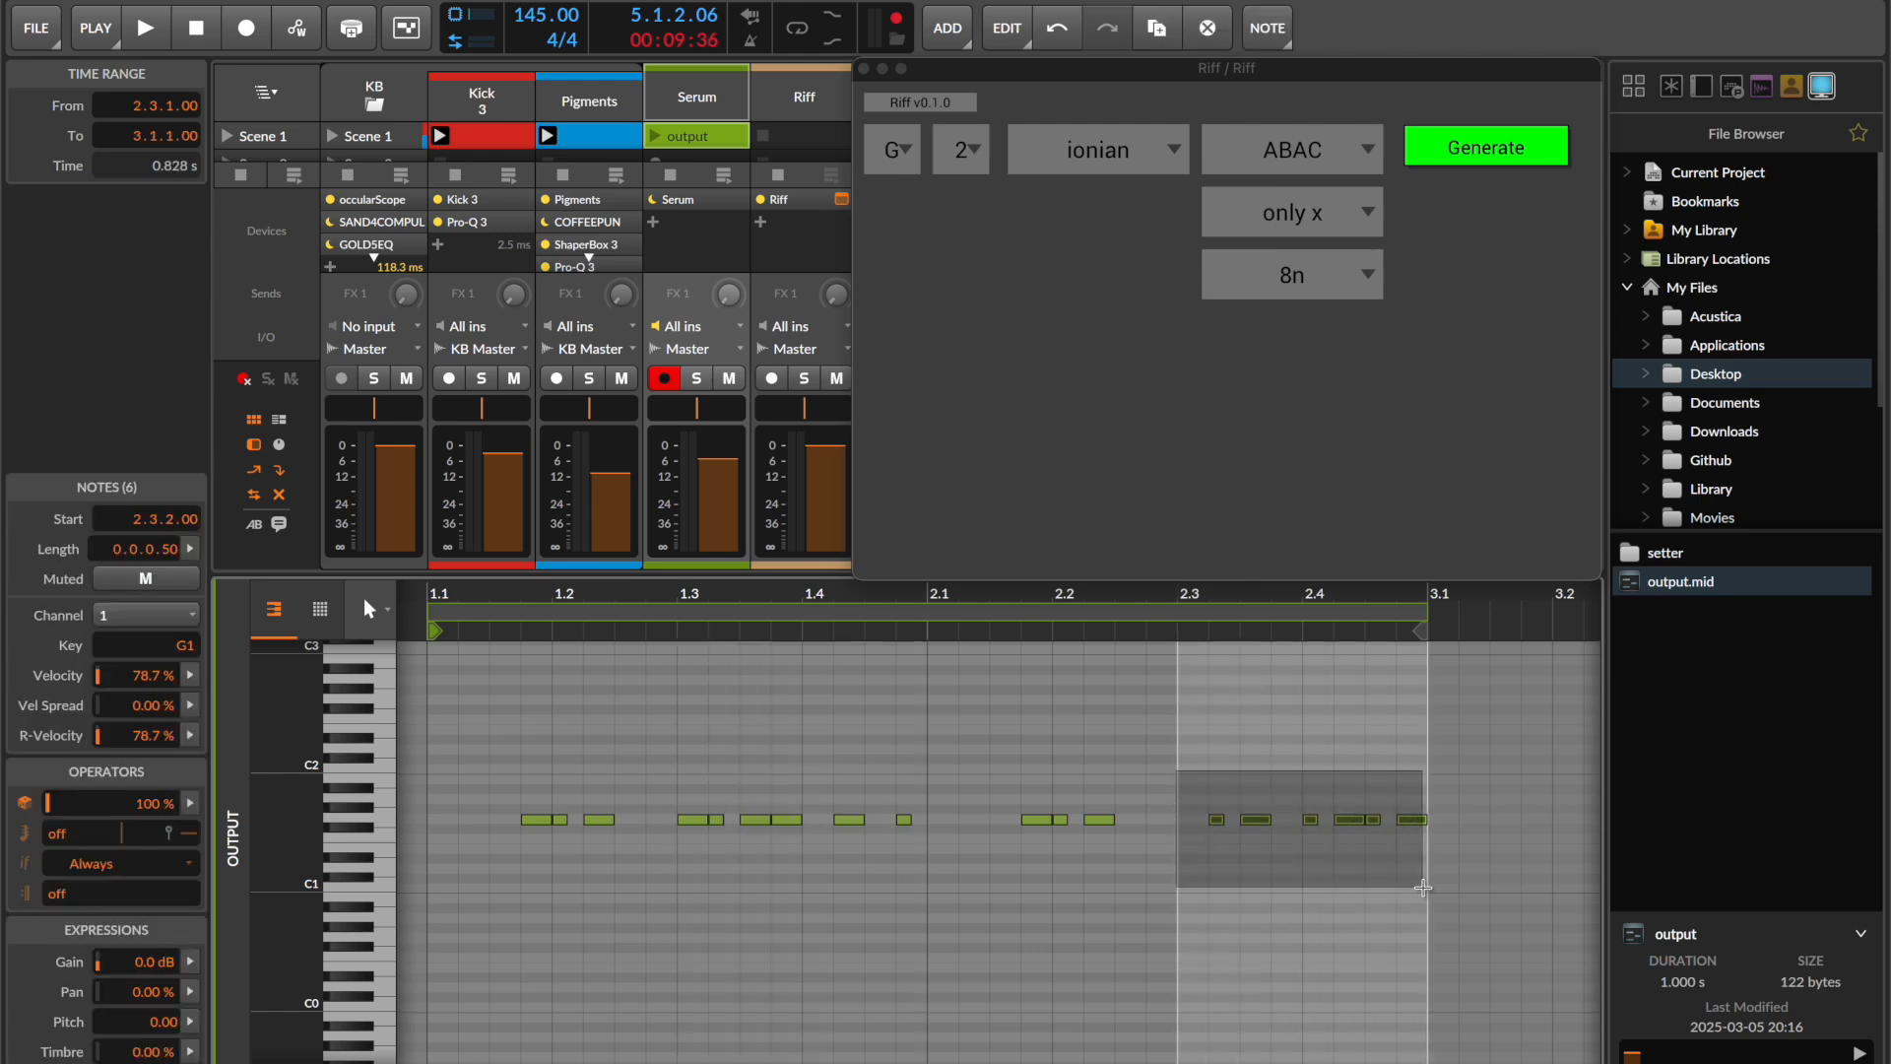
left_click(660, 137)
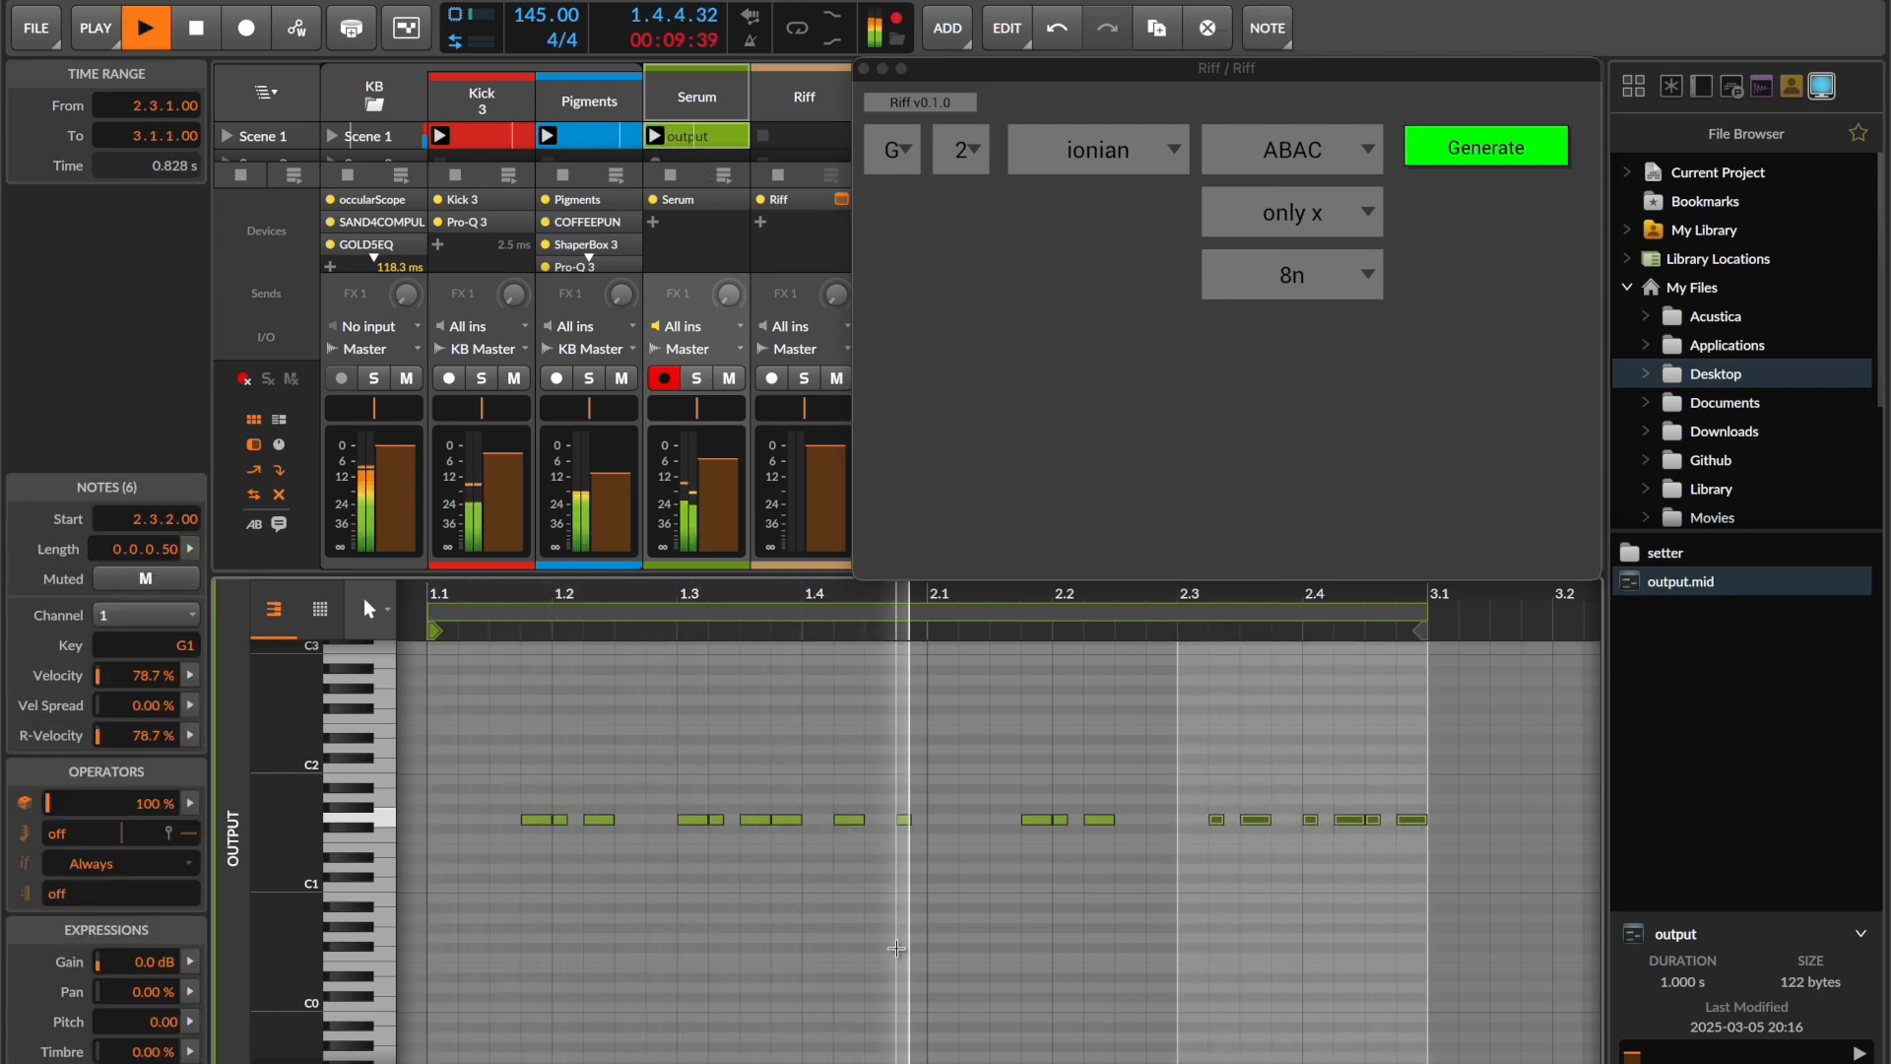
left_click(896, 947)
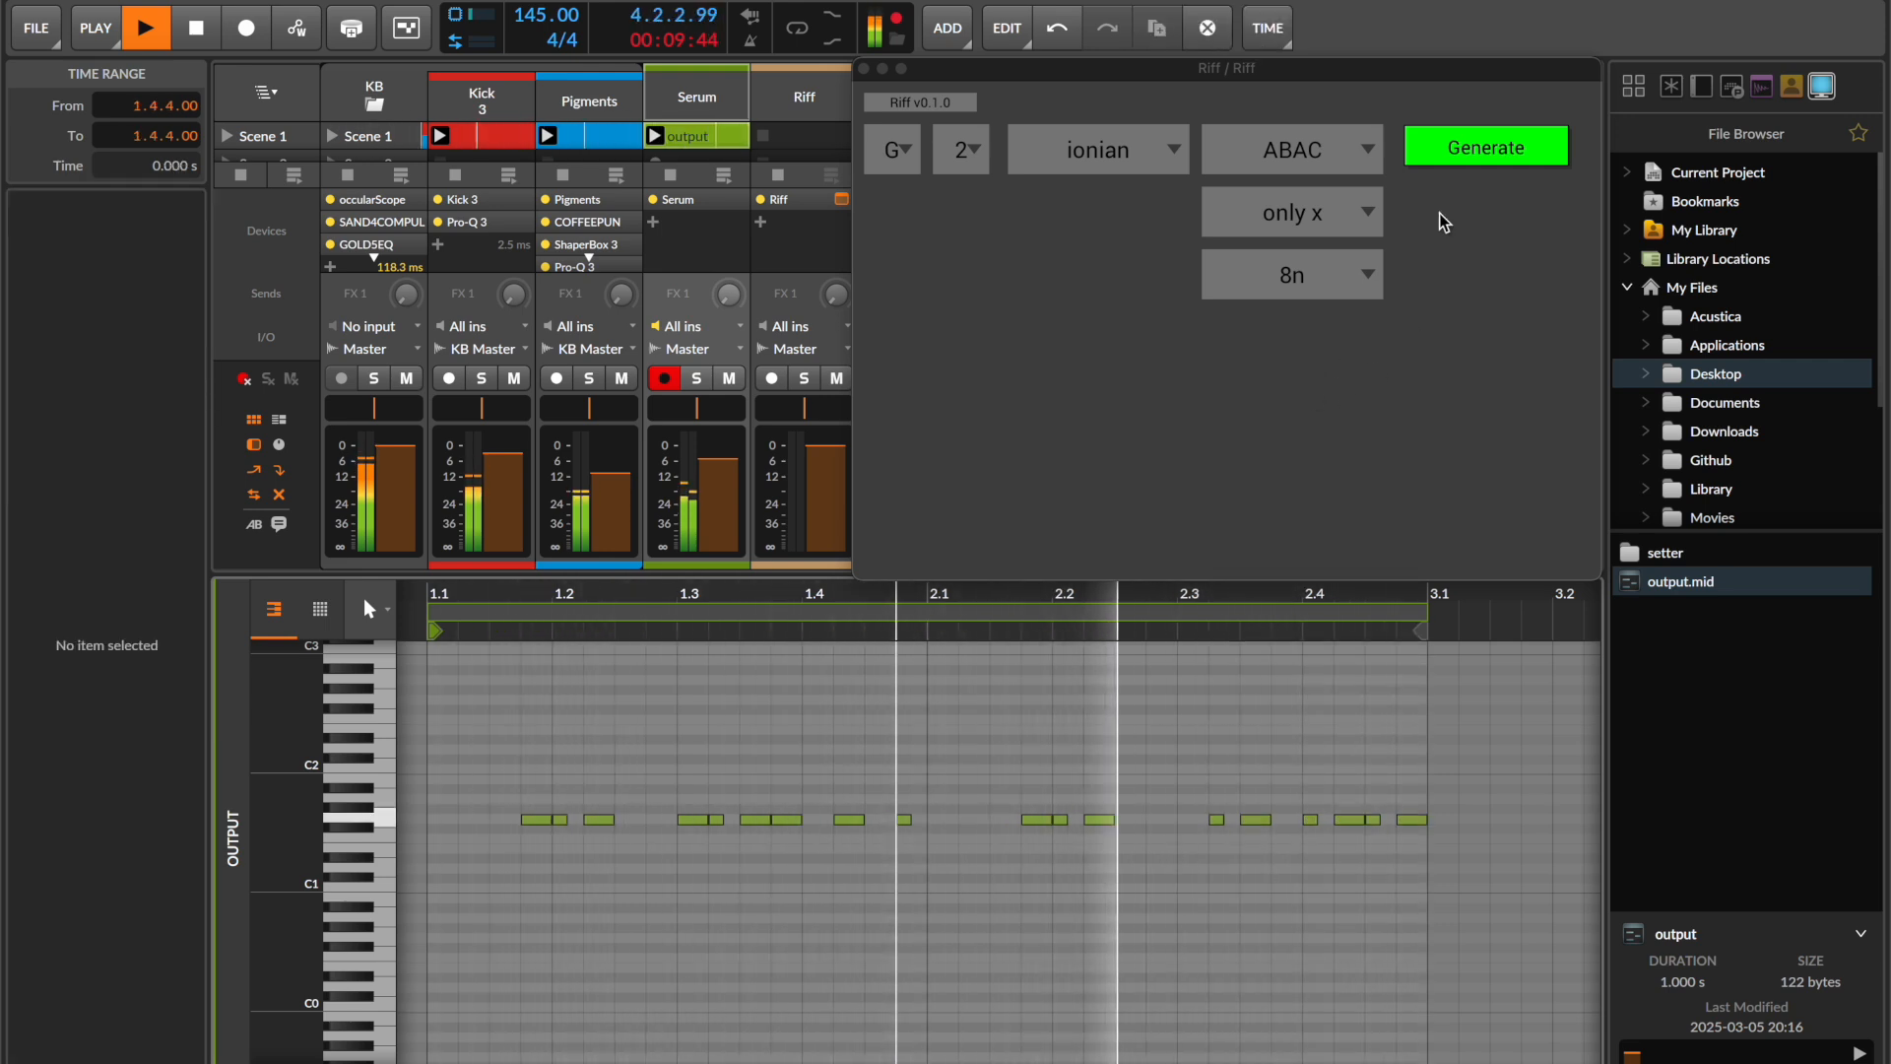
- Generate another ABAC riff, load output.mid over the Serum track's Scene 1 clip and audition it
left_click(1485, 150)
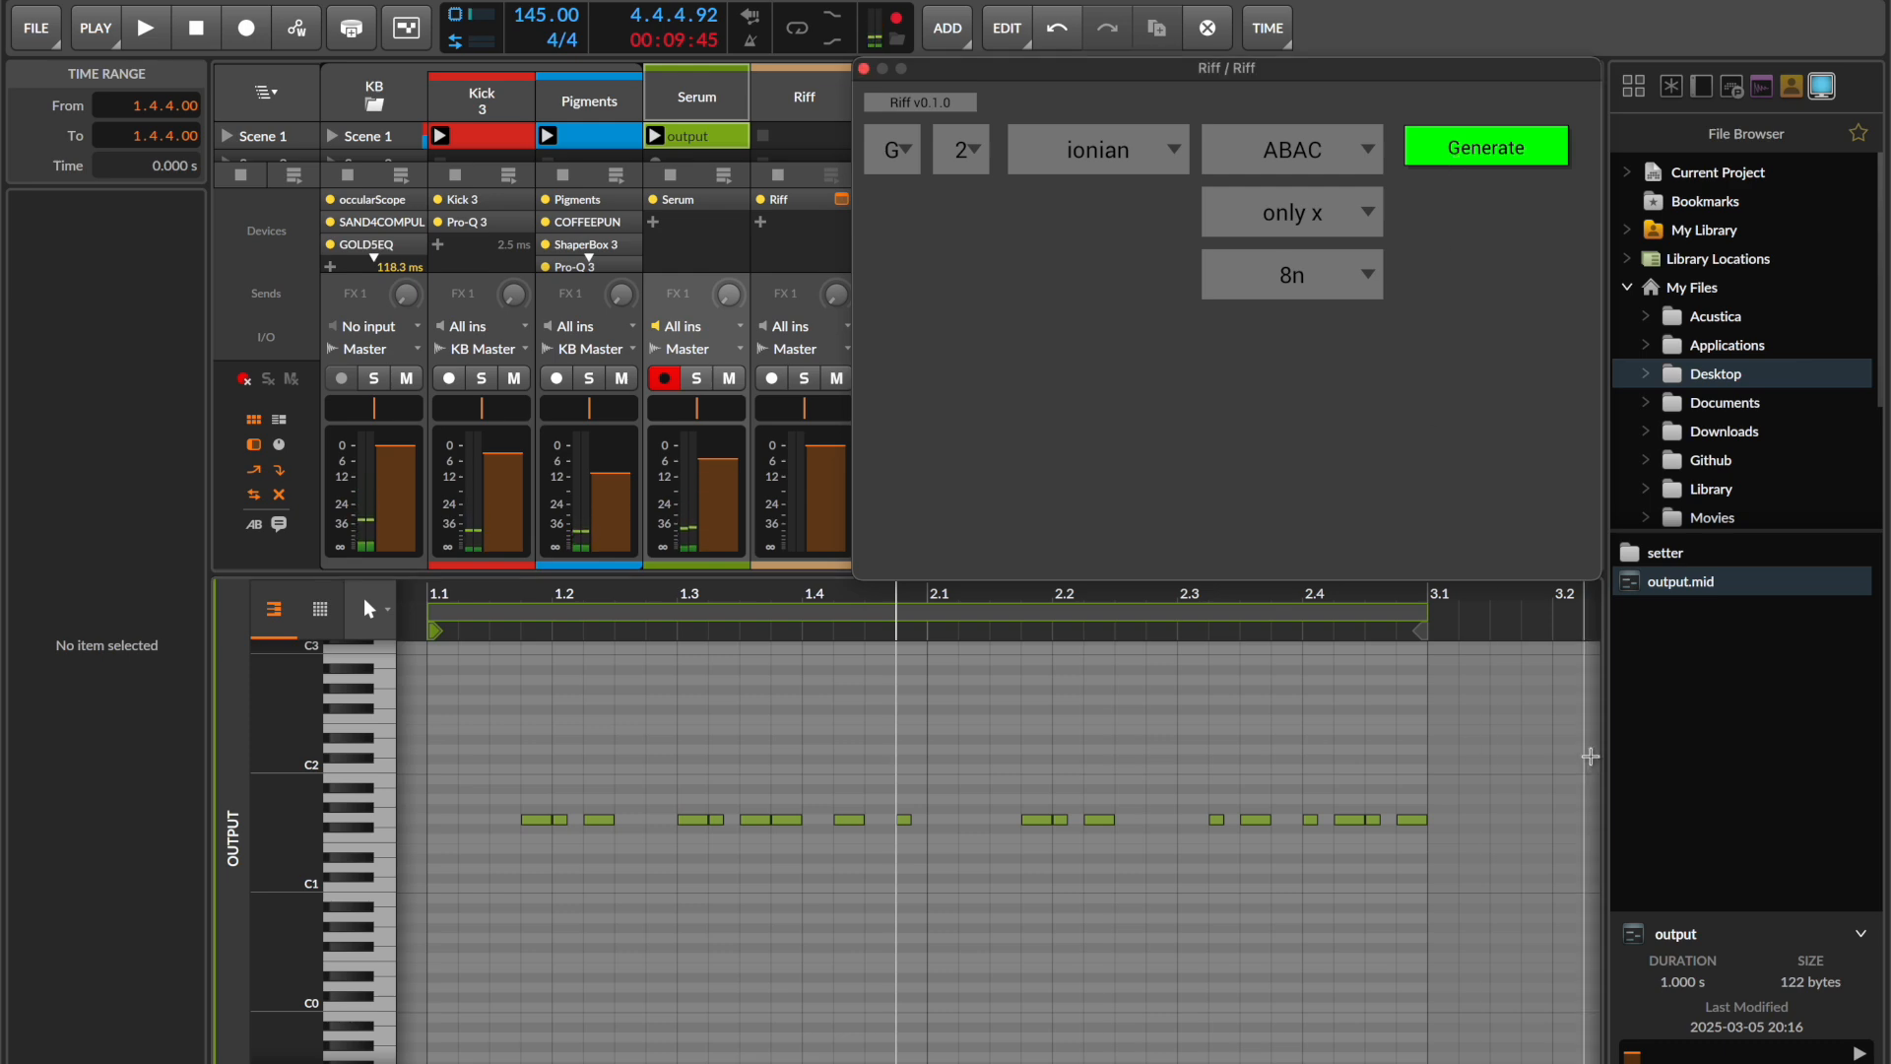
left_click_drag(1675, 581, 722, 135)
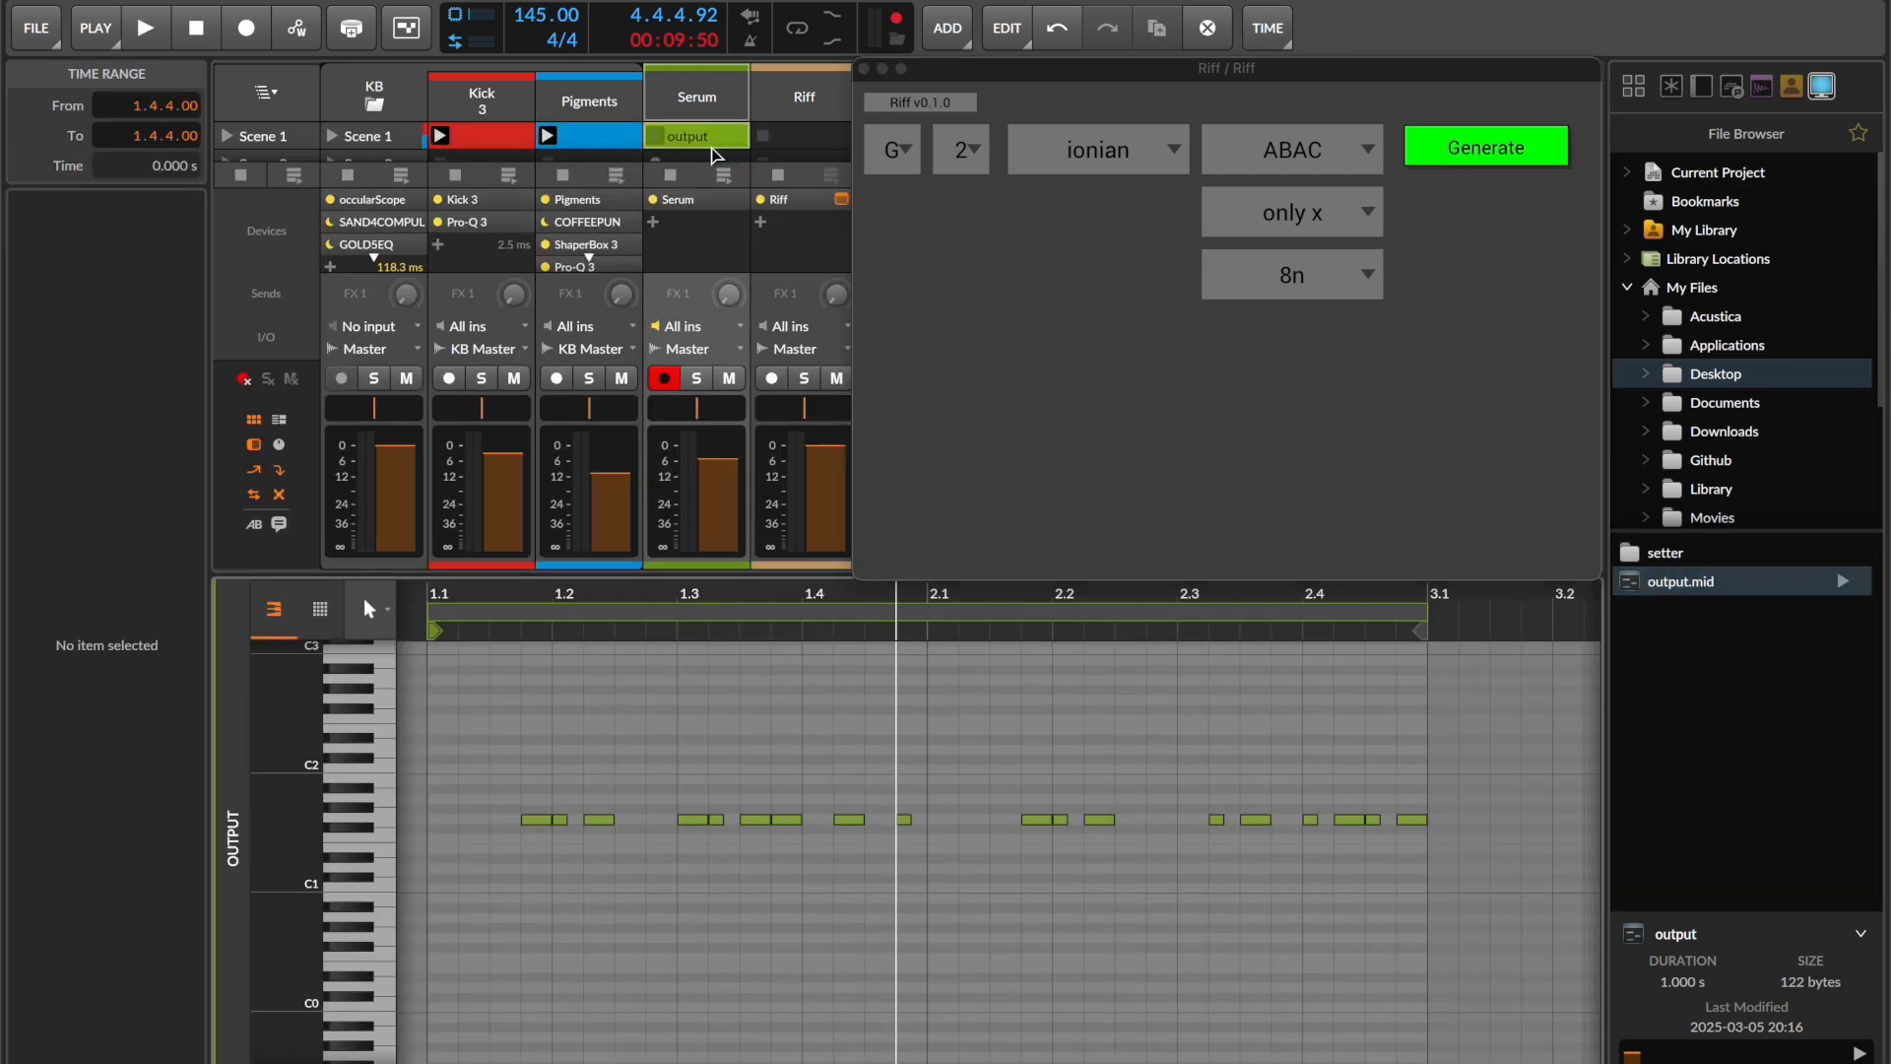
left_click(655, 135)
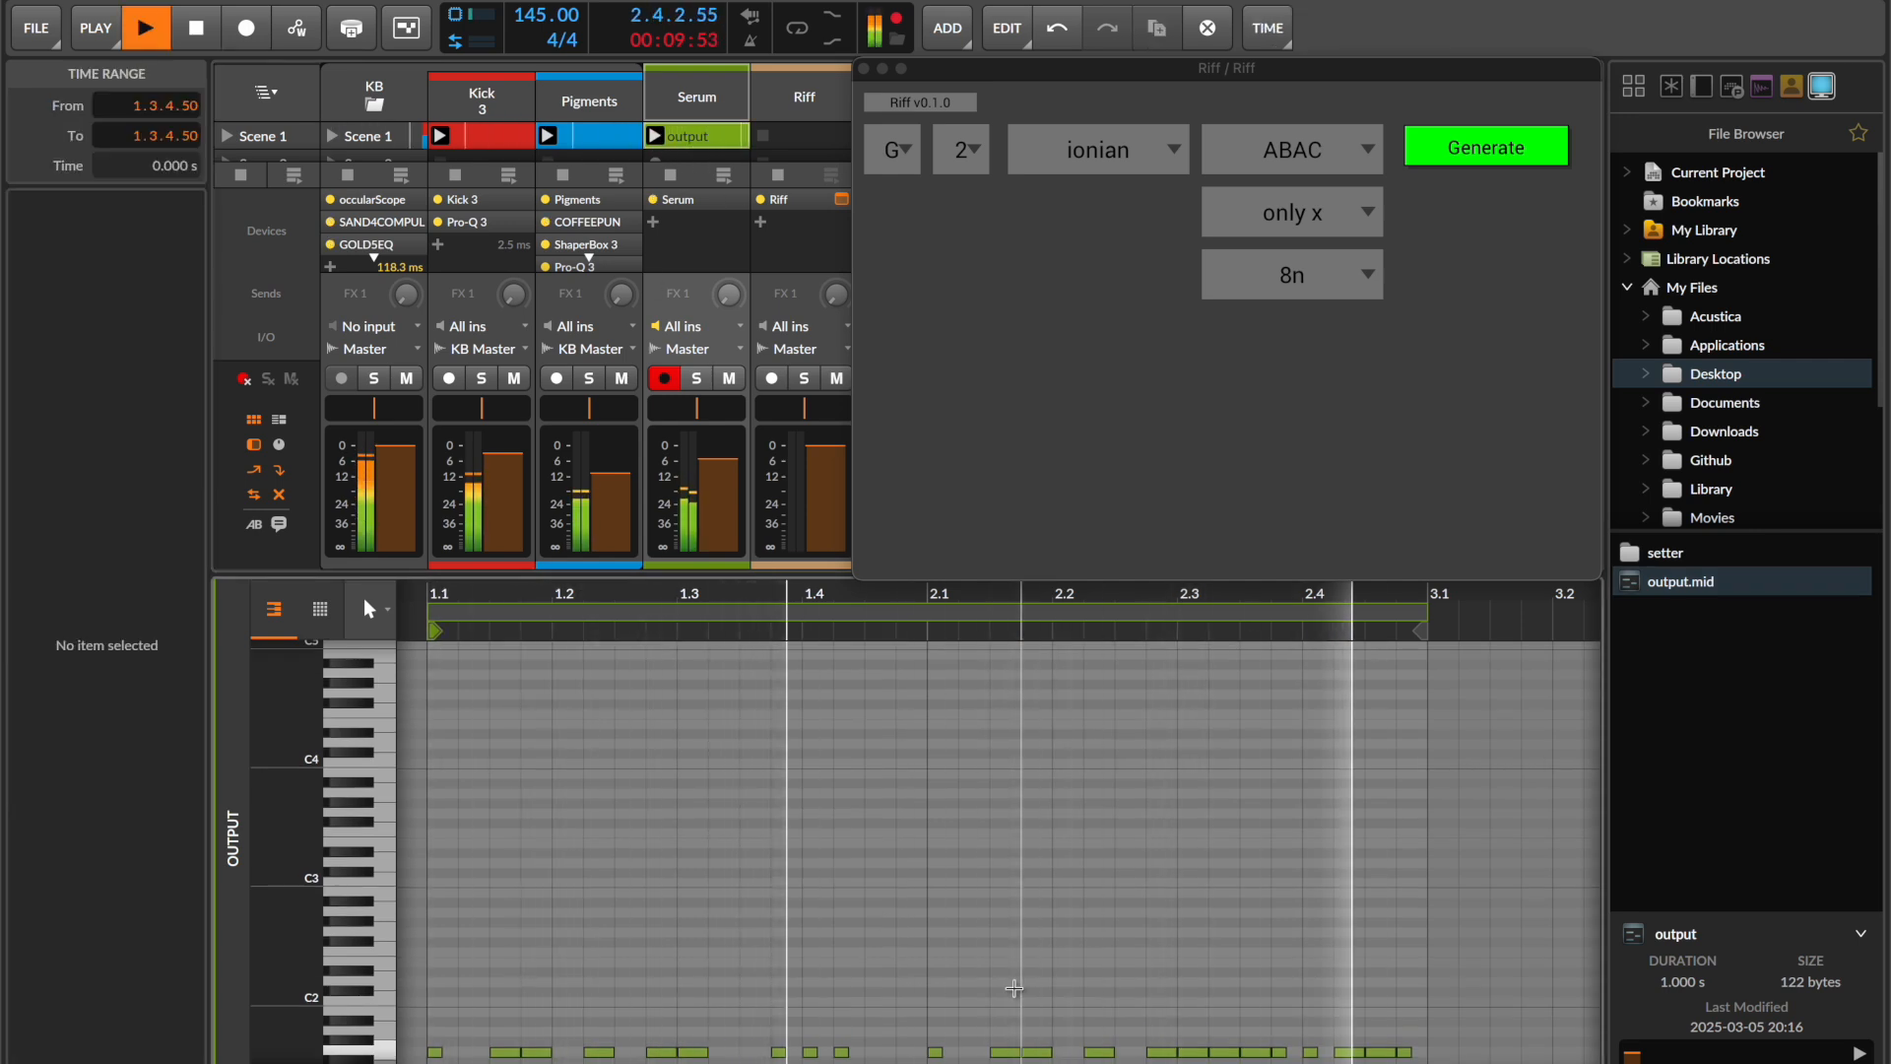
scroll(1014, 988, "down", 3)
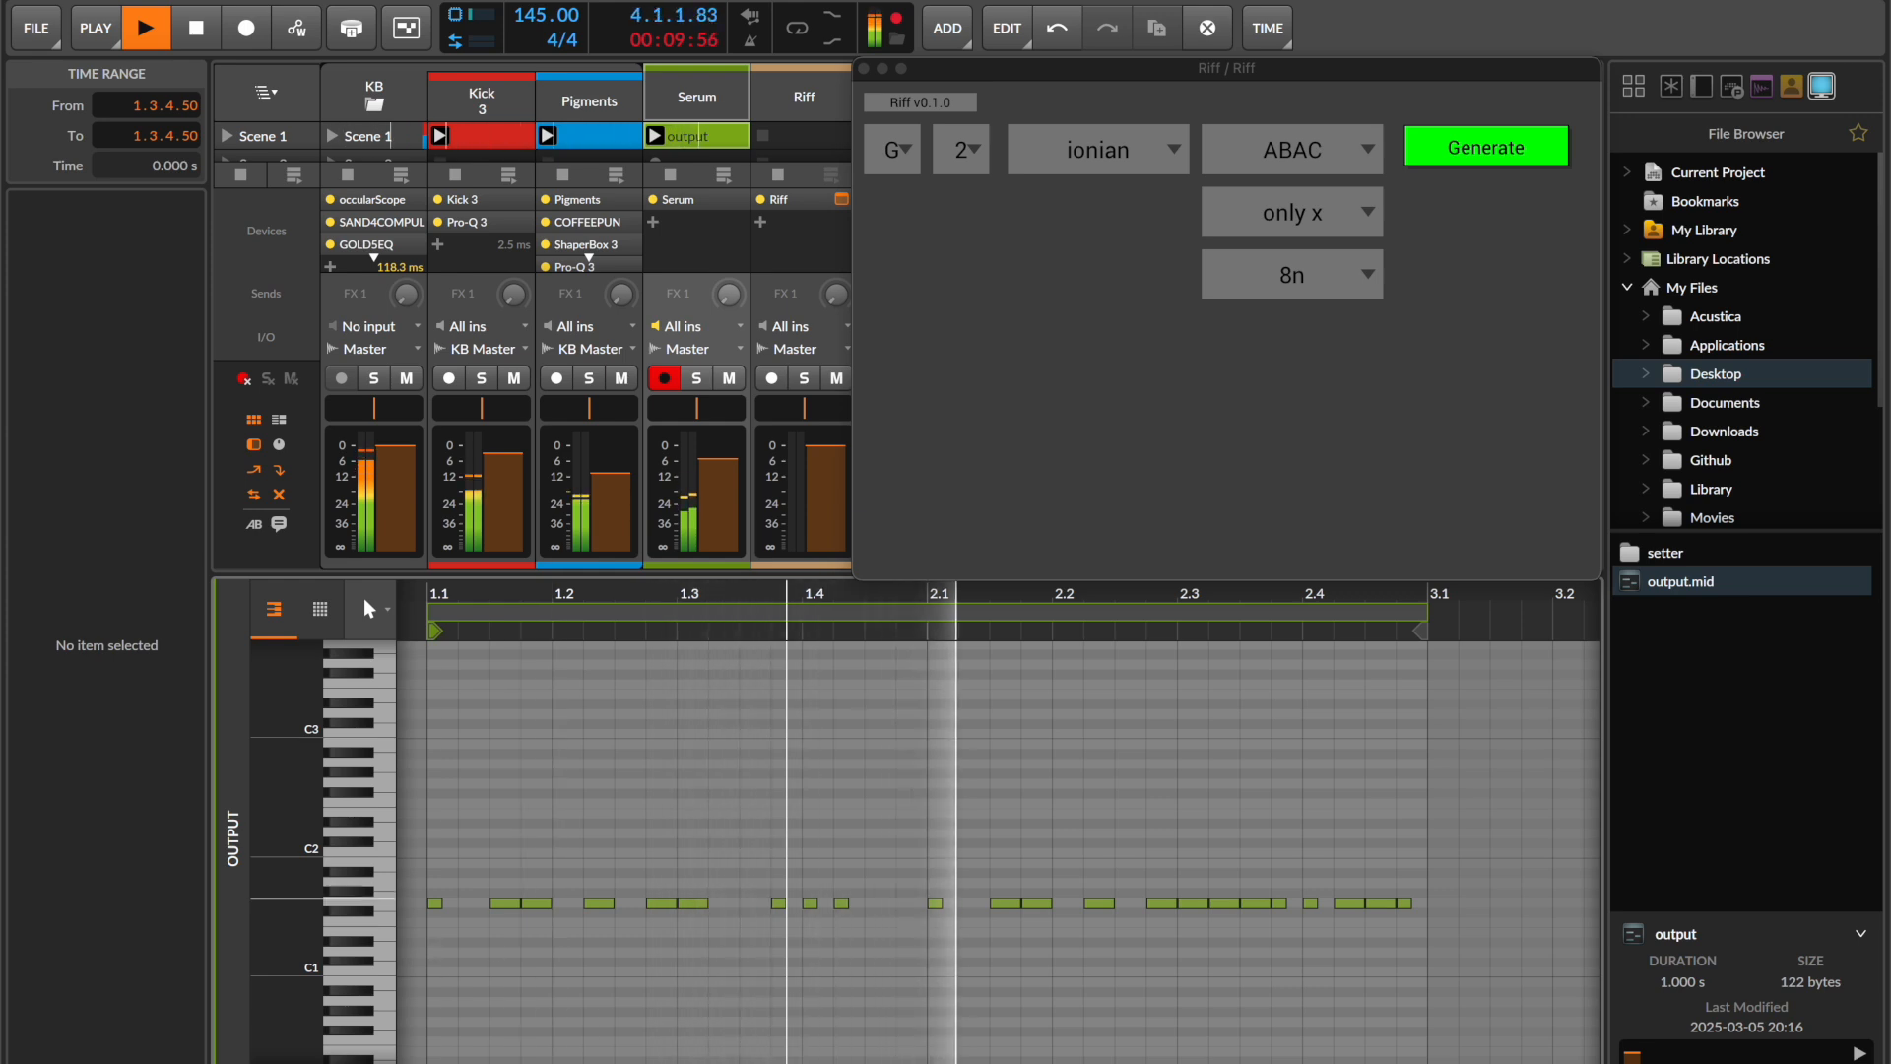
key("space")
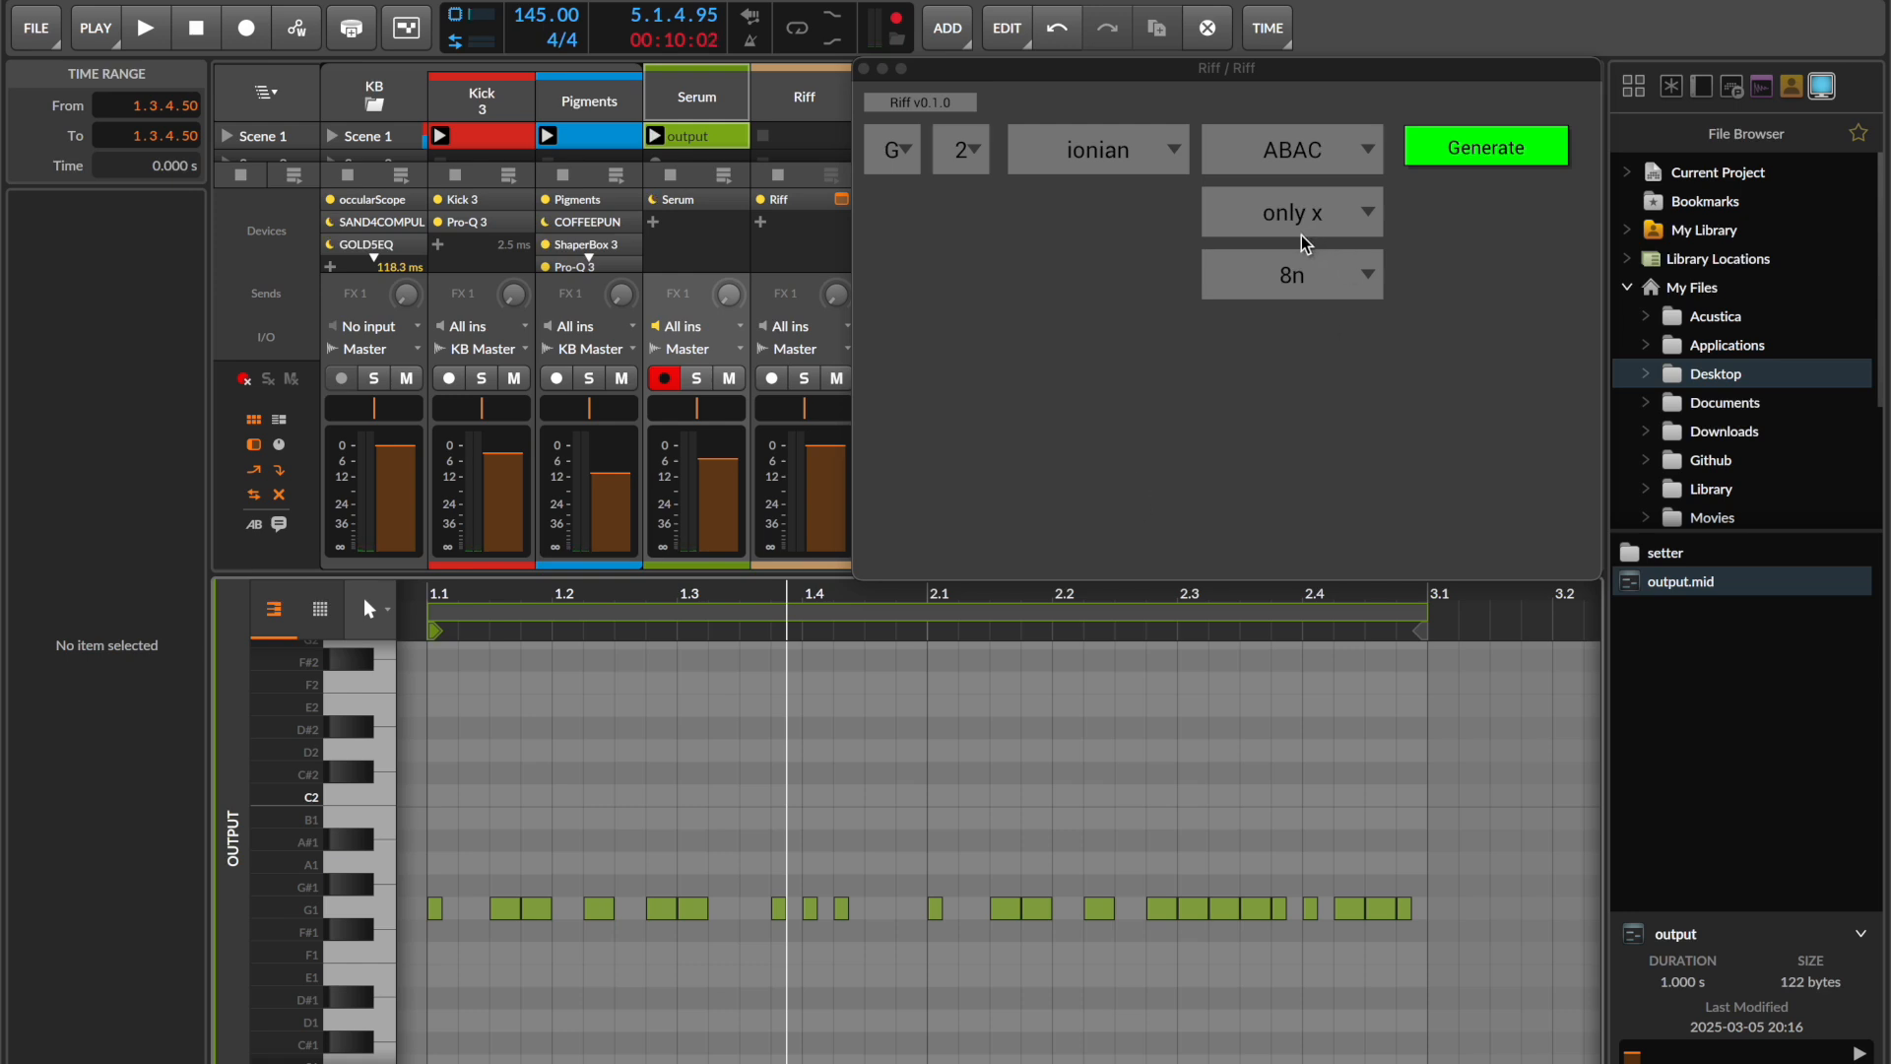
- Set the Riff scale to harmonic minor and the note option to x and R
left_click(1132, 160)
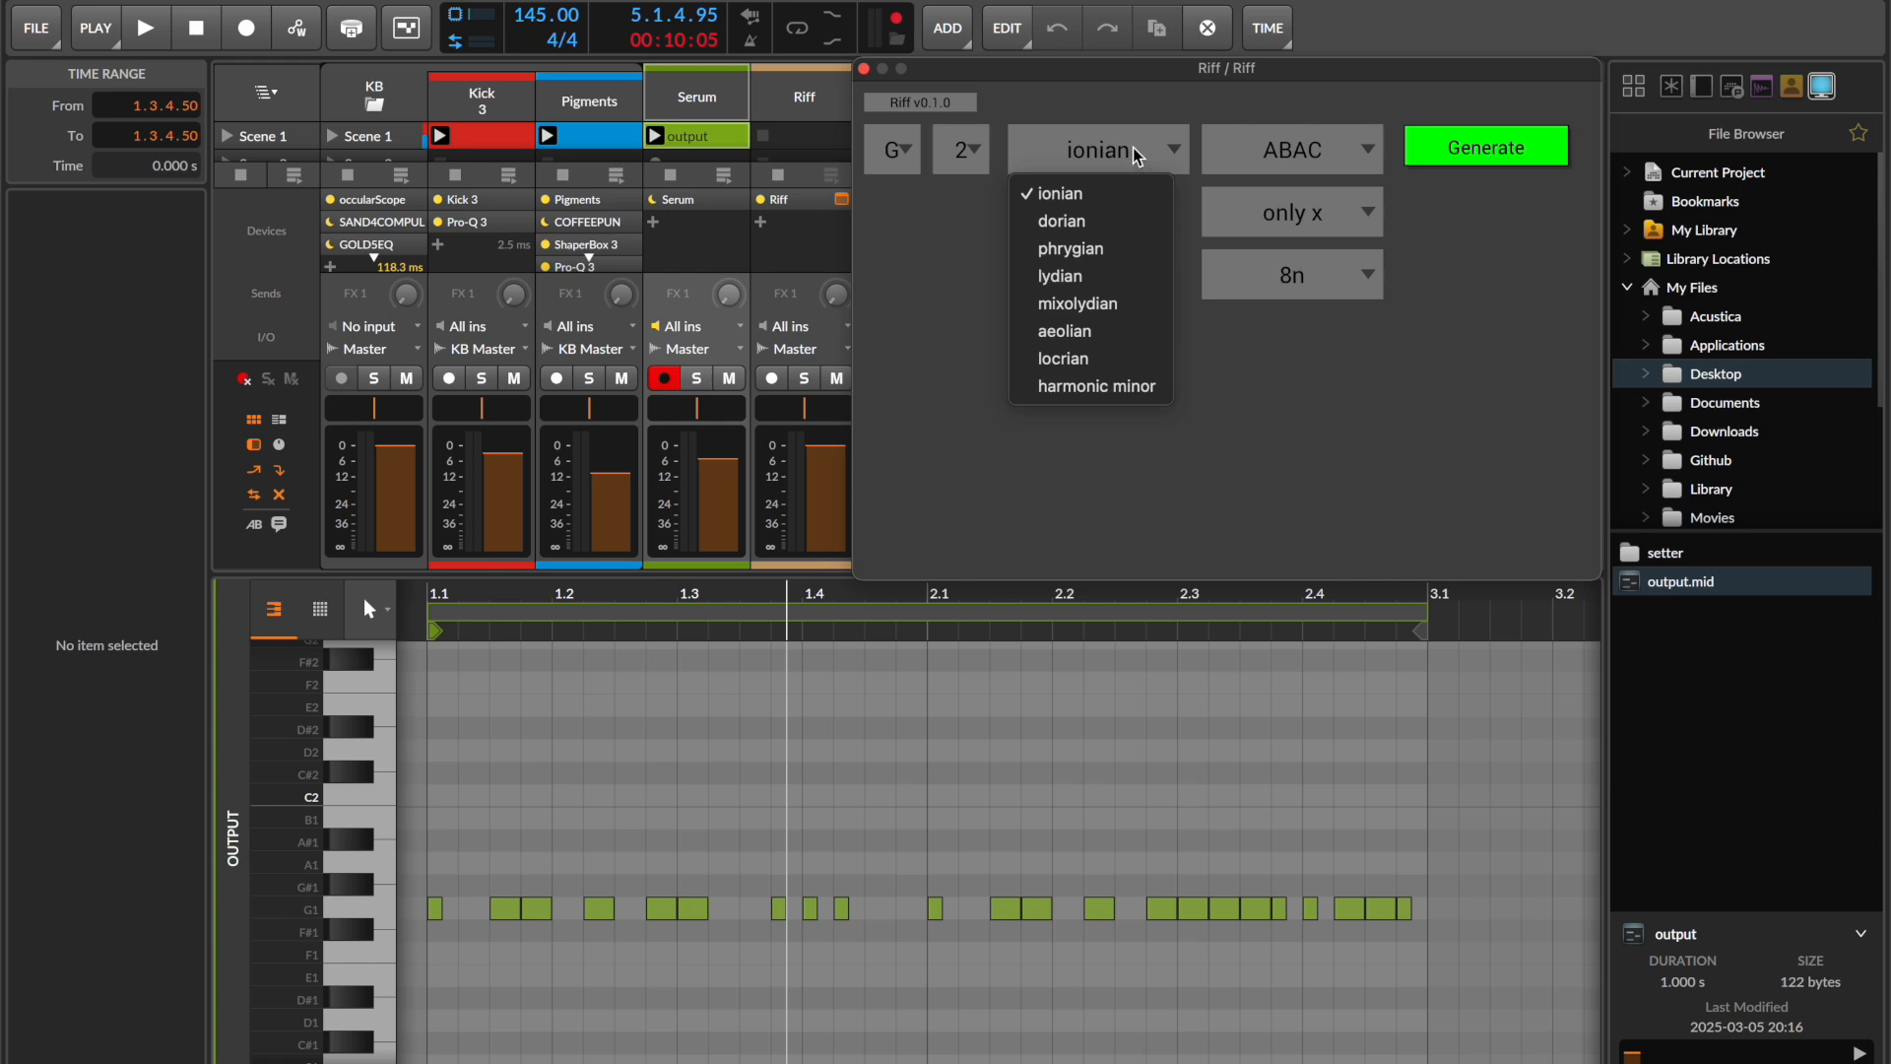
left_click(1098, 385)
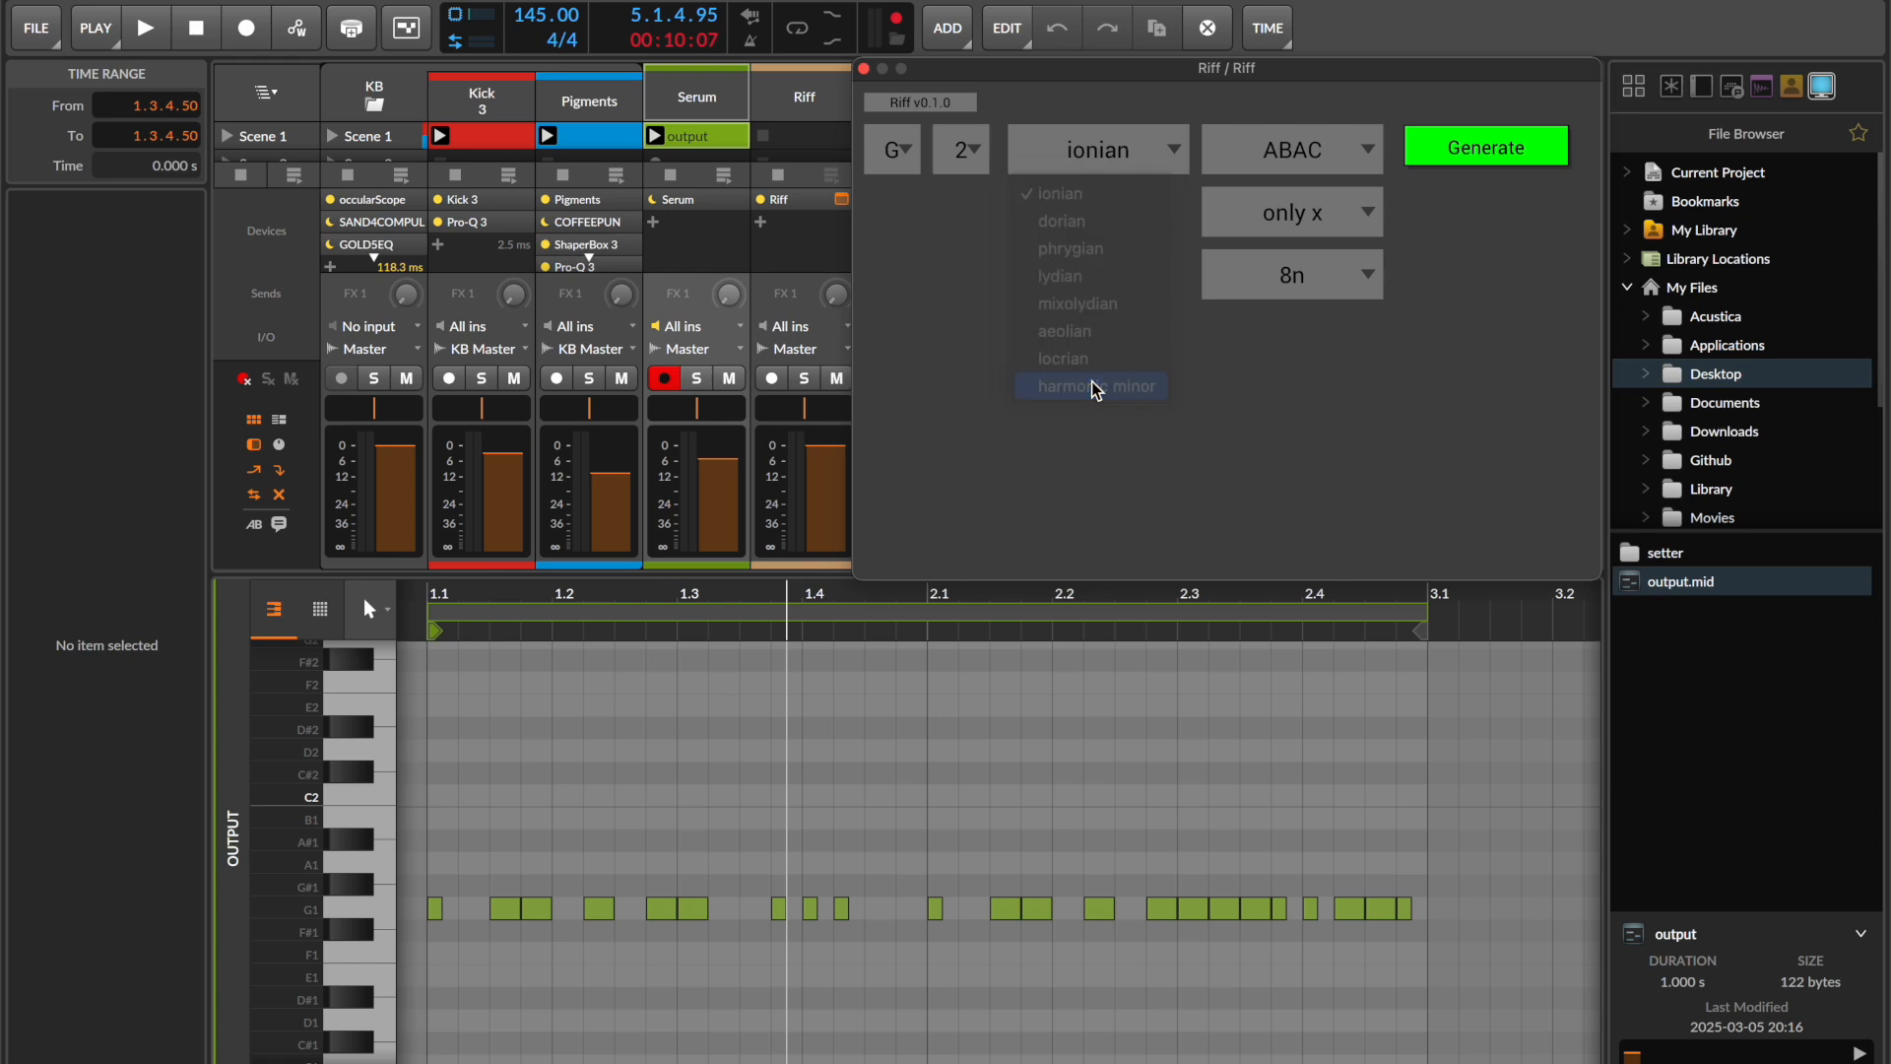
left_click(1264, 235)
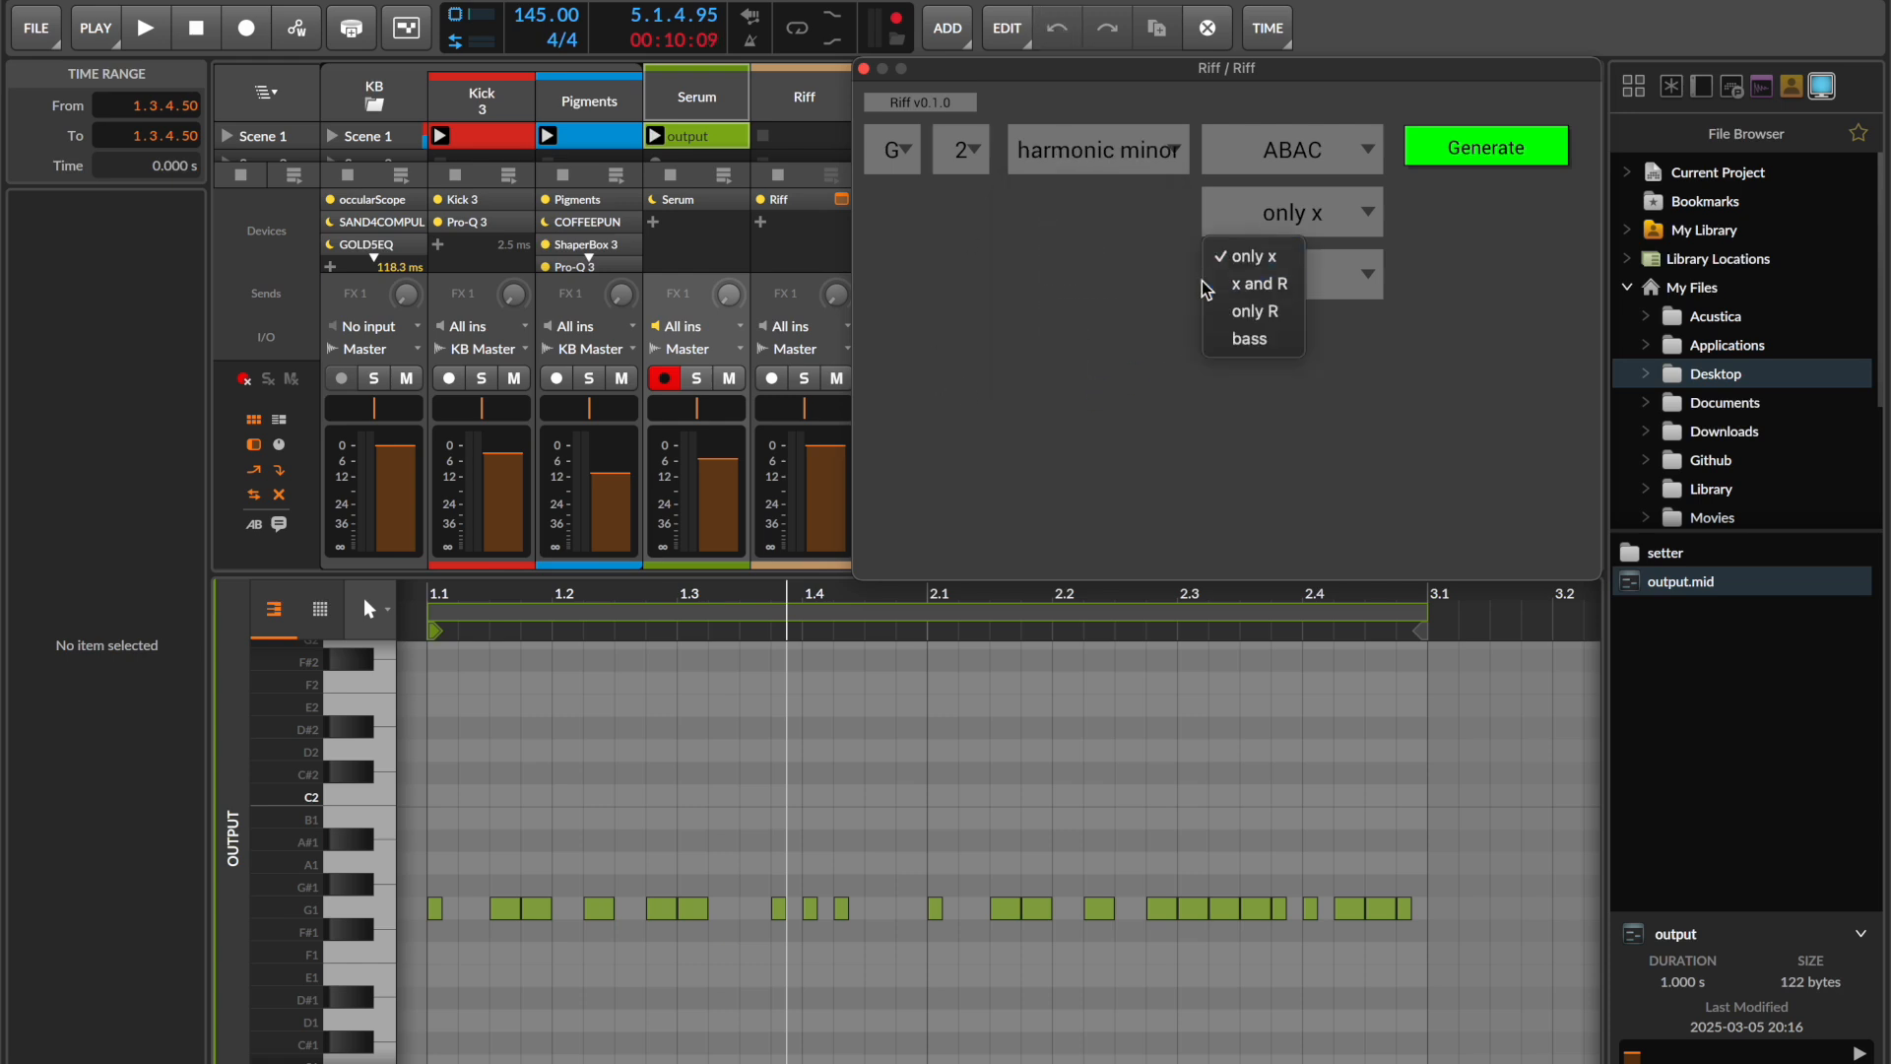
left_click(1262, 285)
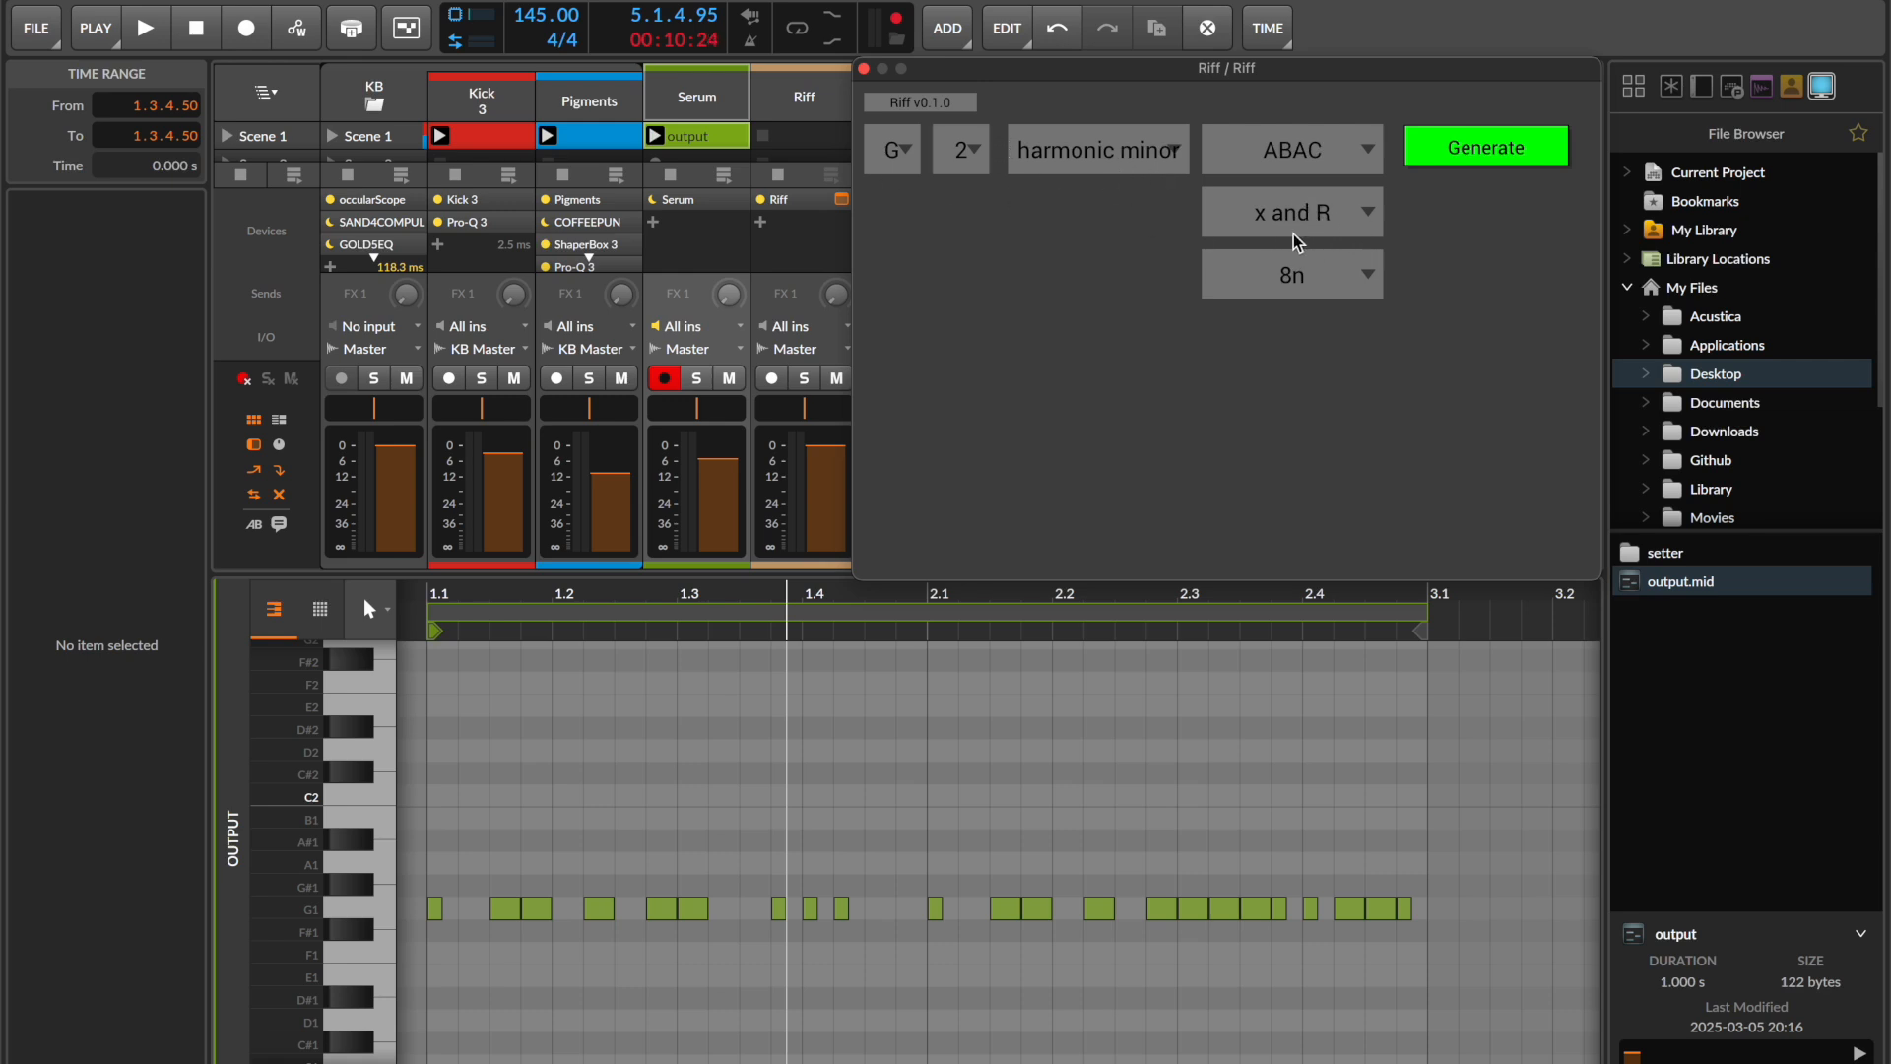
left_click(1665, 583)
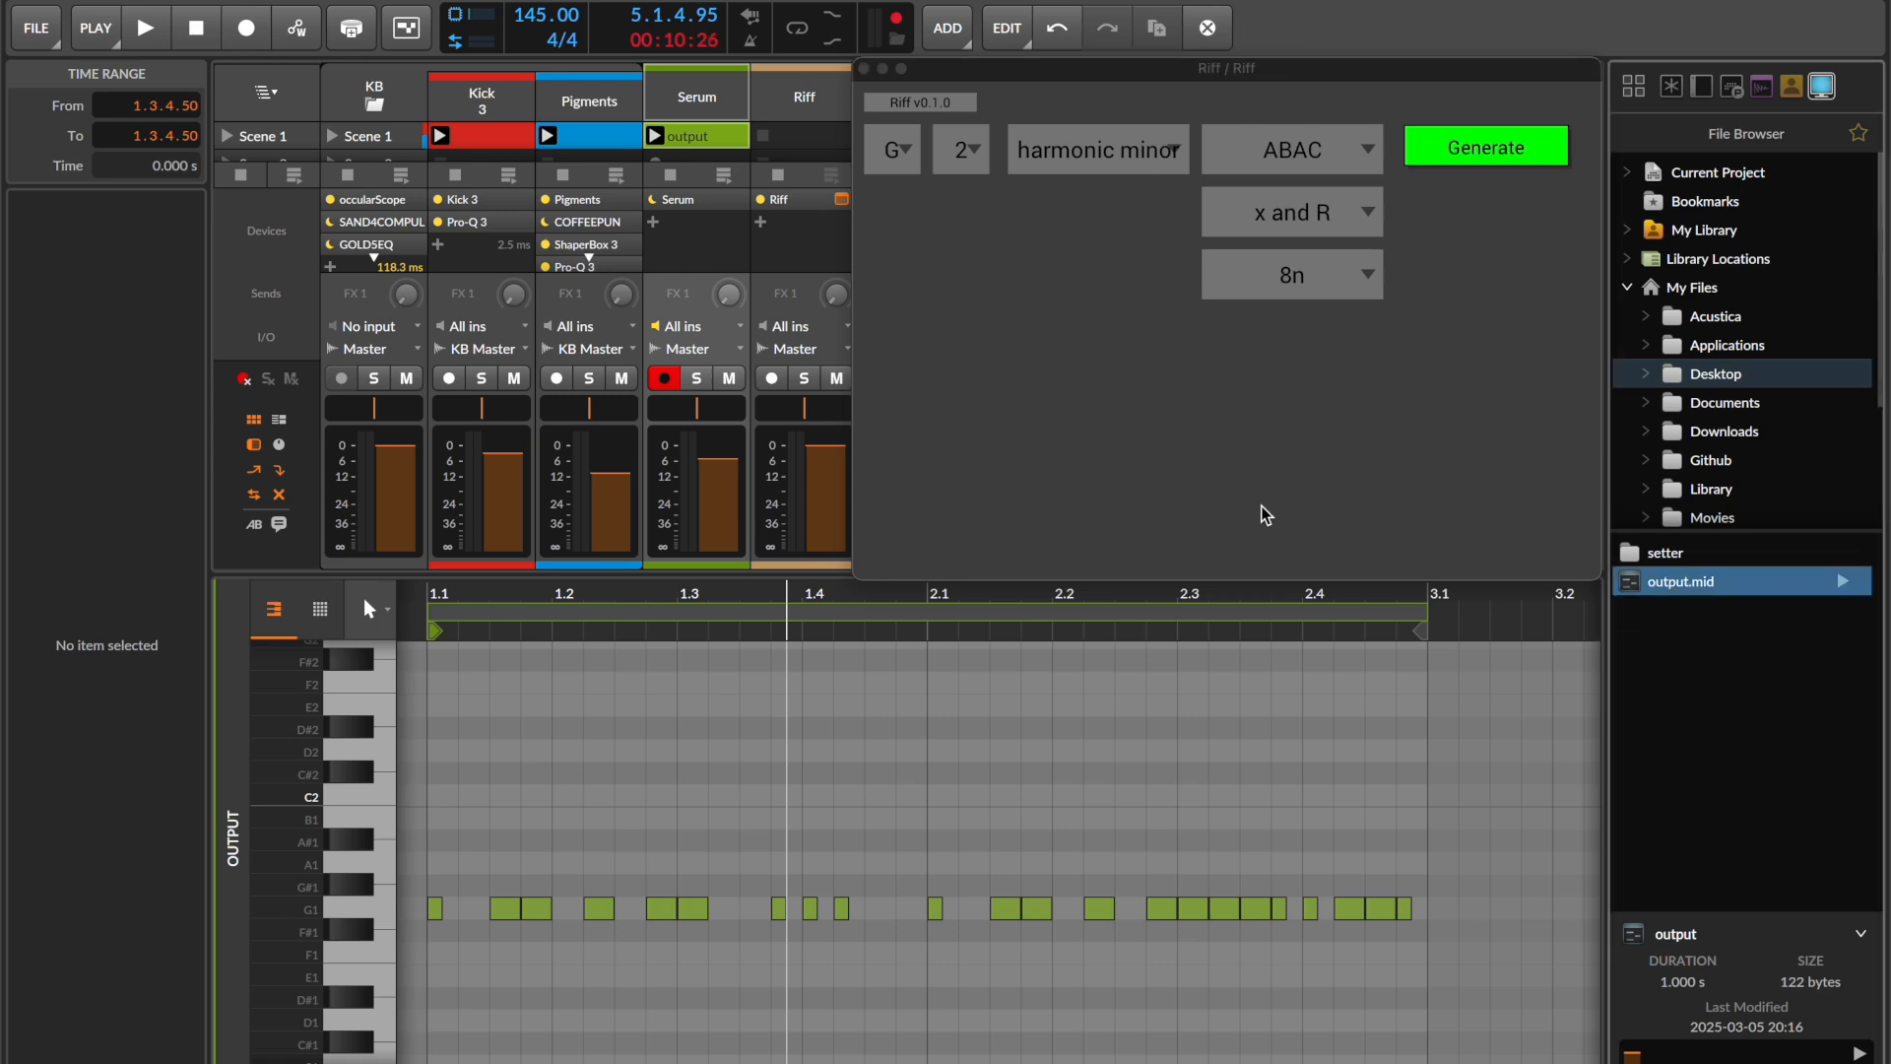
left_click_drag(722, 170, 700, 163)
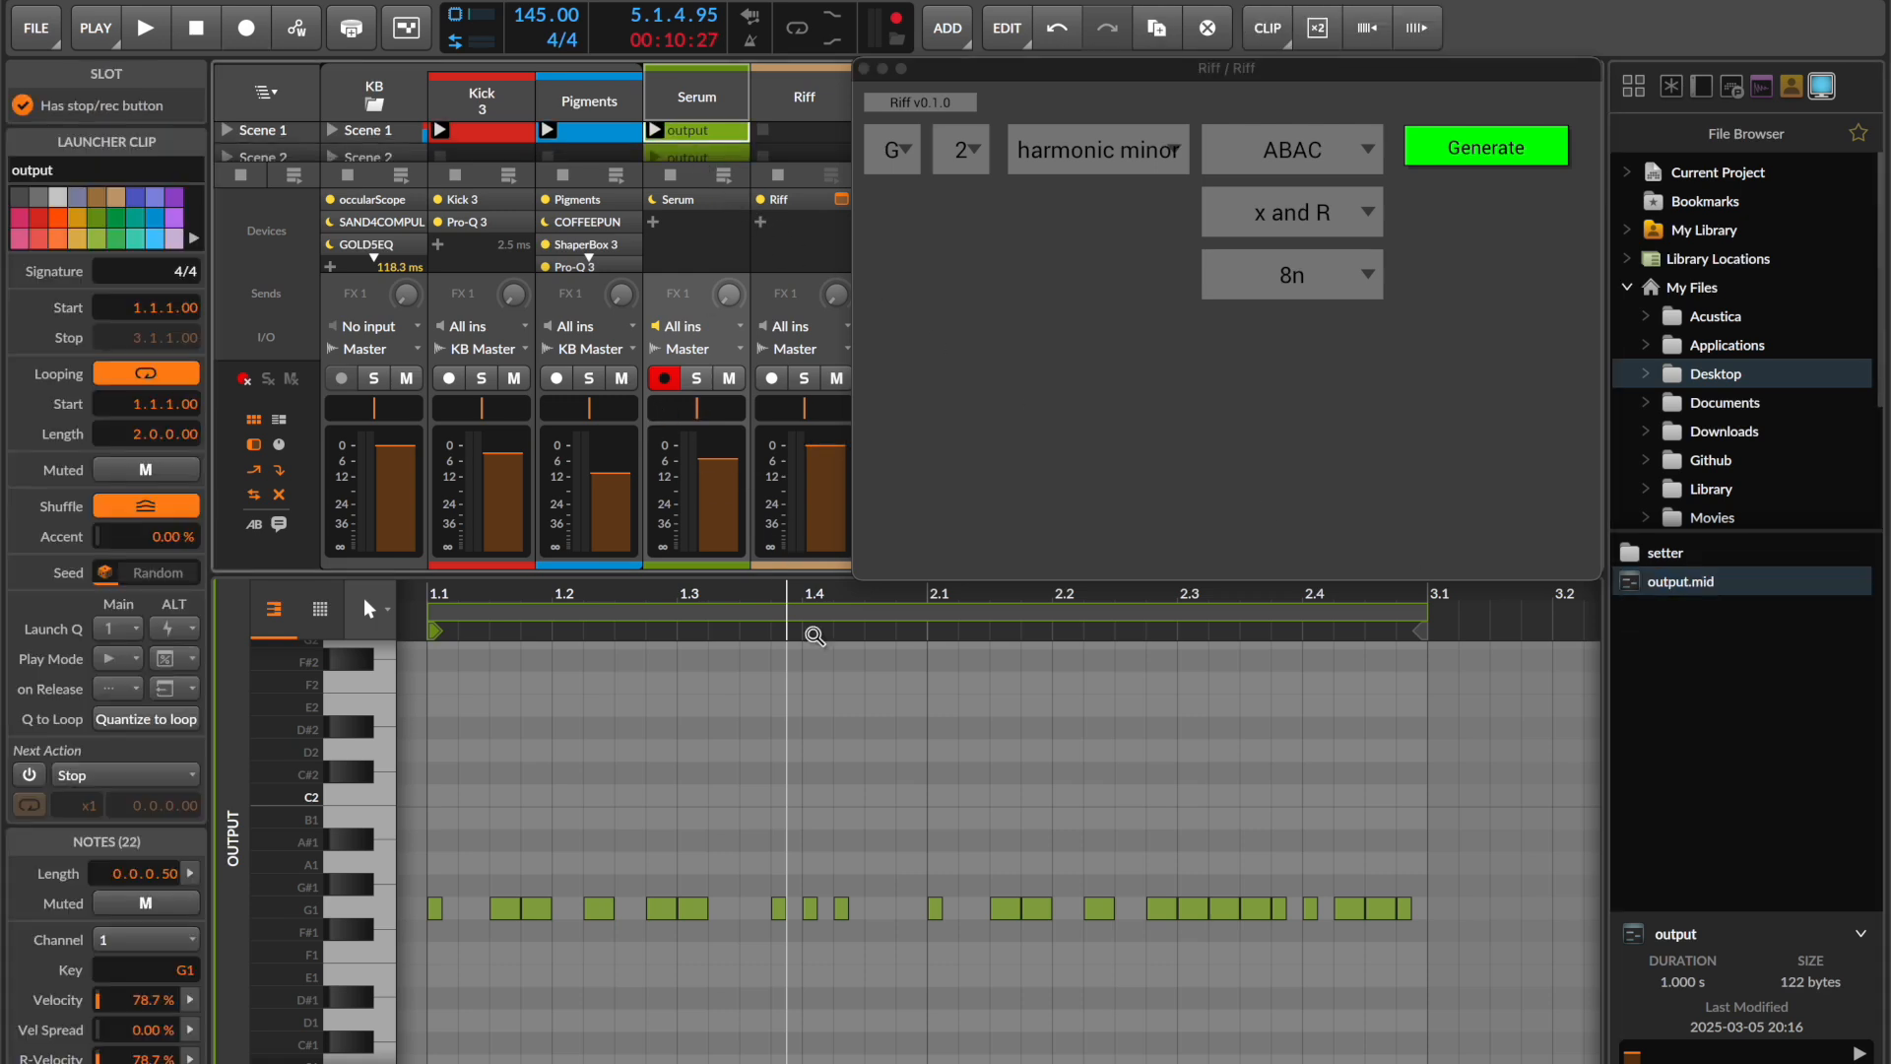
left_click_drag(810, 578, 800, 739)
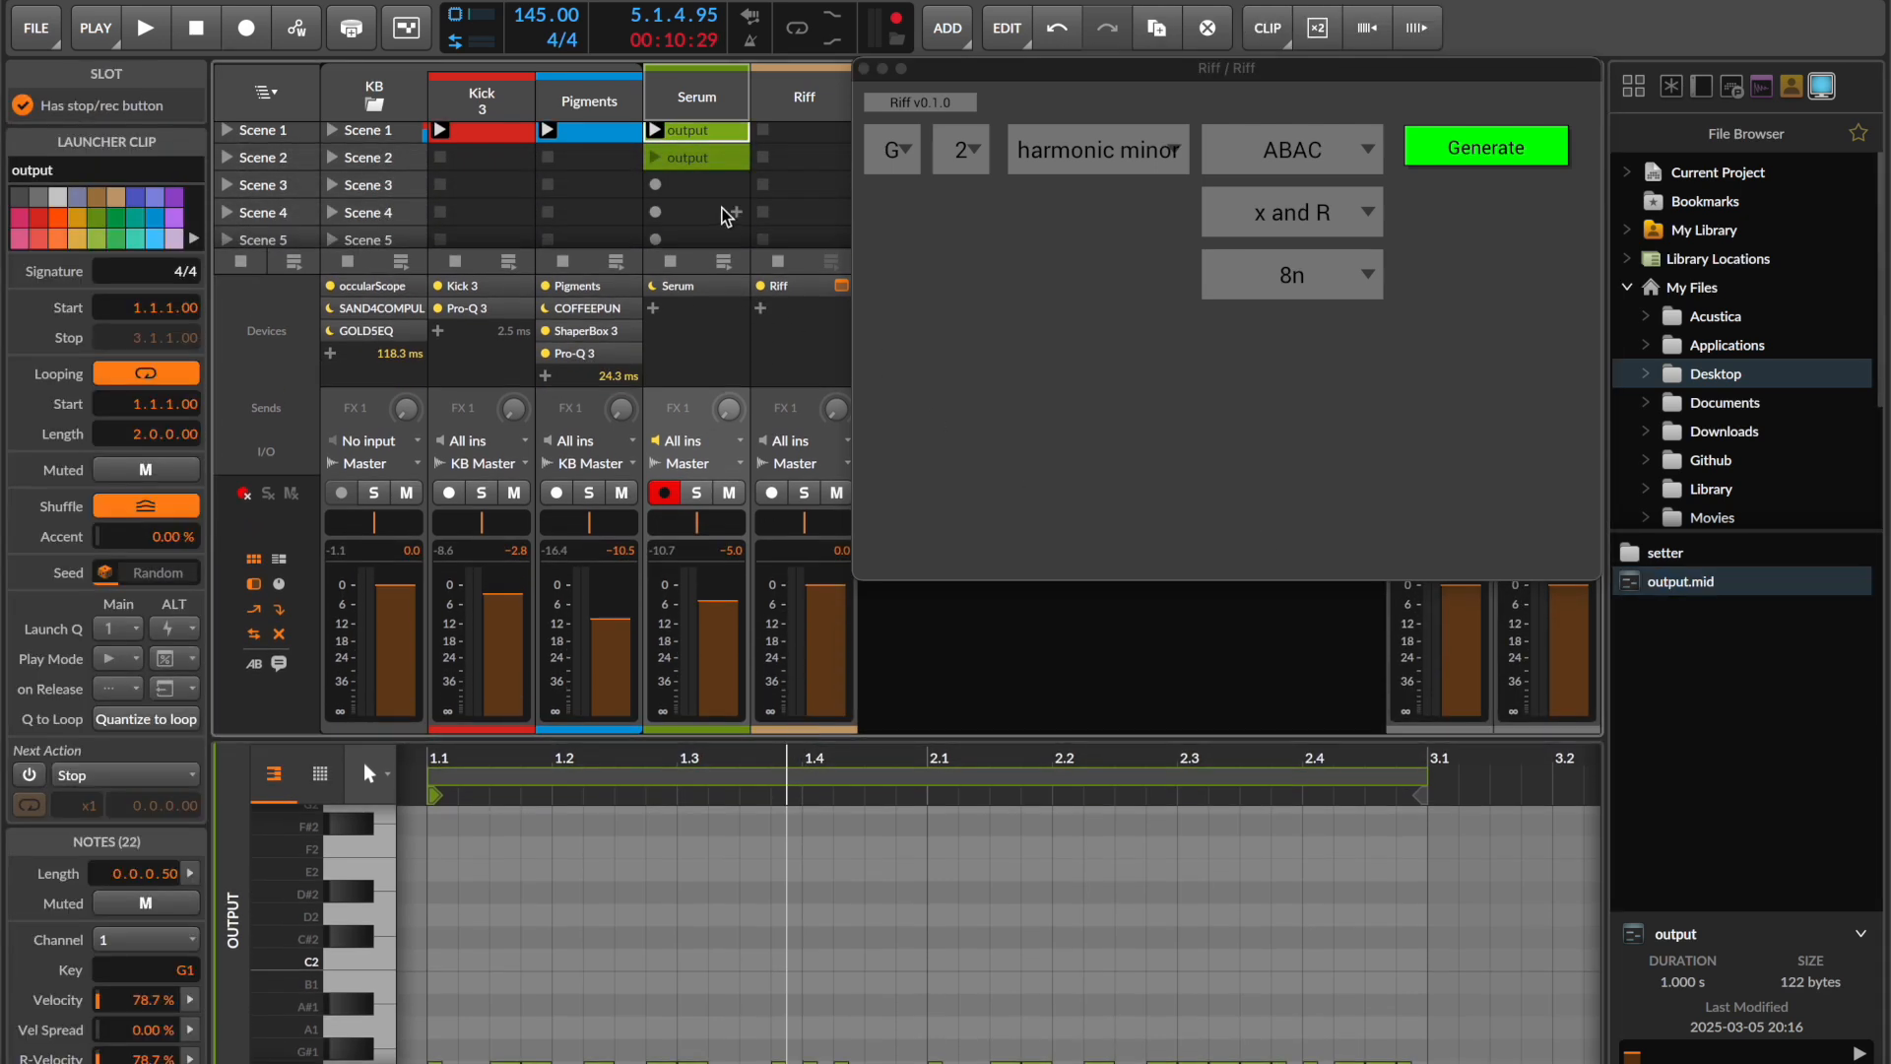
key("Delete")
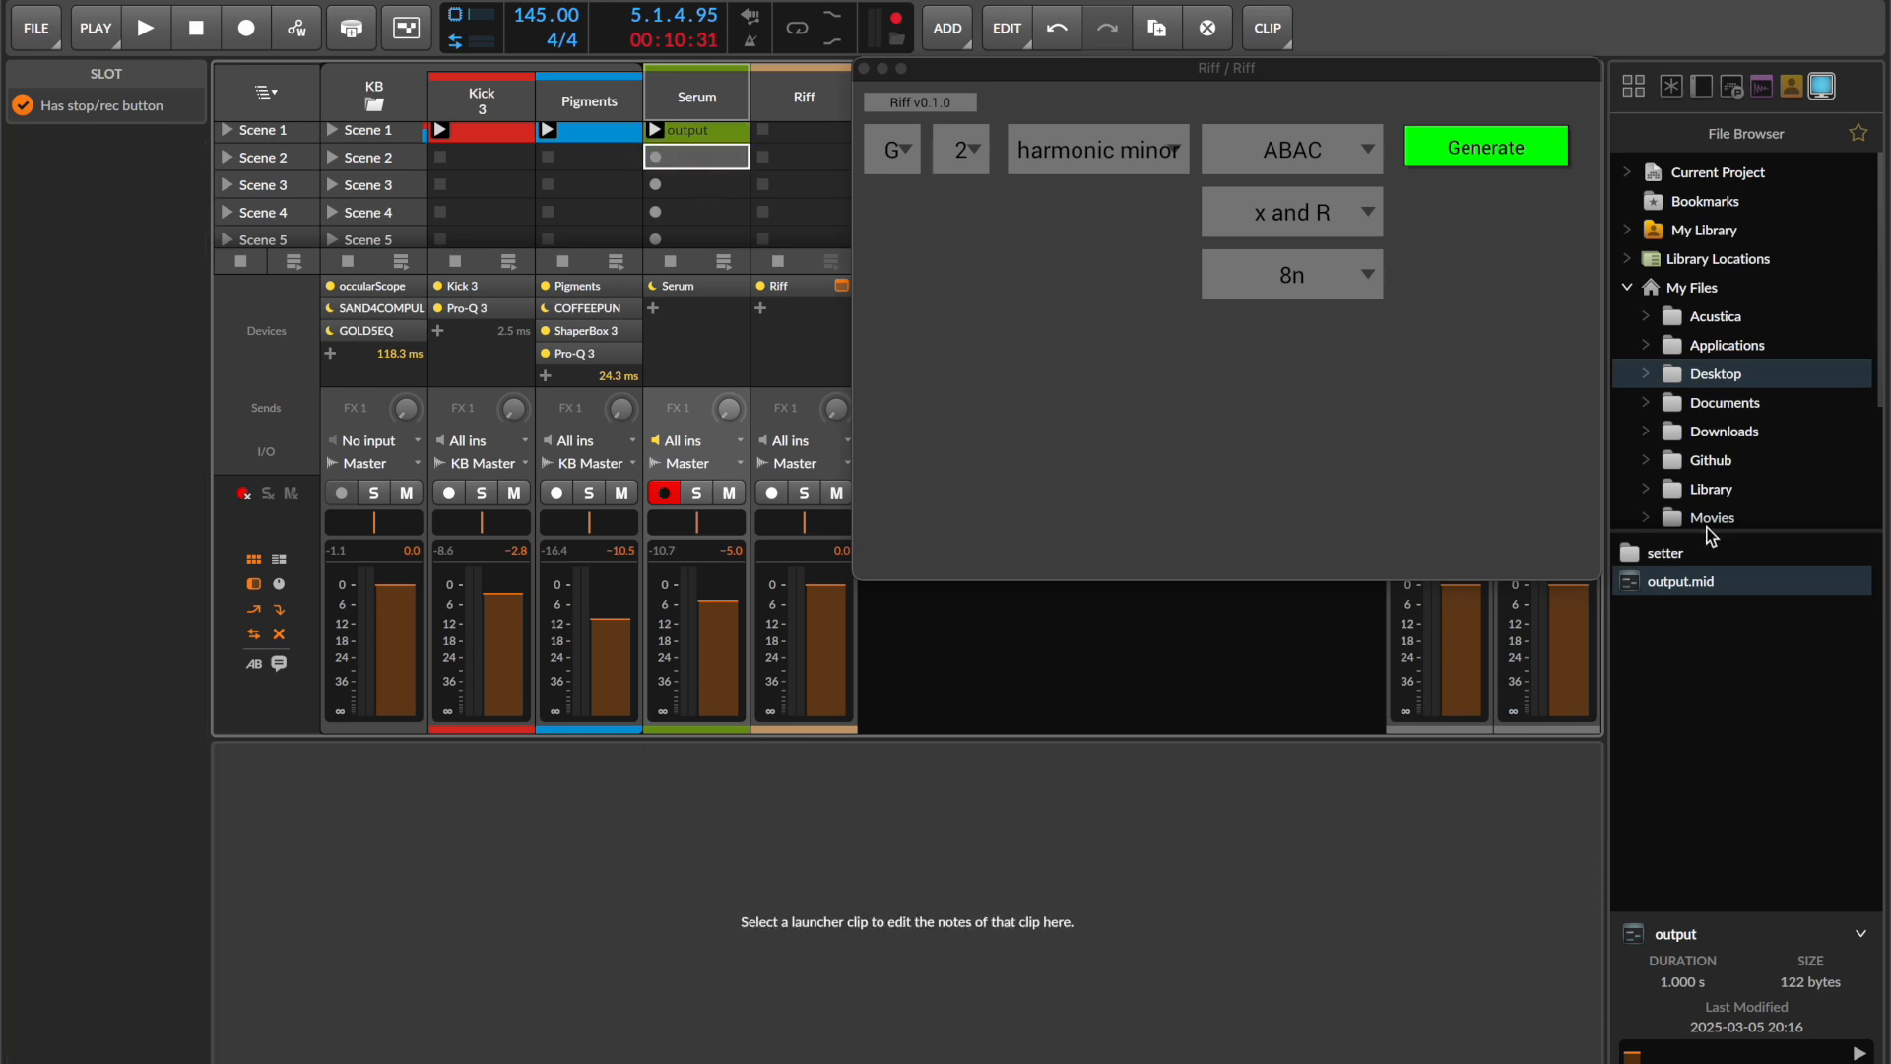
- Load output.mid over the Serum track's Scene 1 clip and bring its notes into view in an enlarged note editor
left_click_drag(1668, 576, 730, 151)
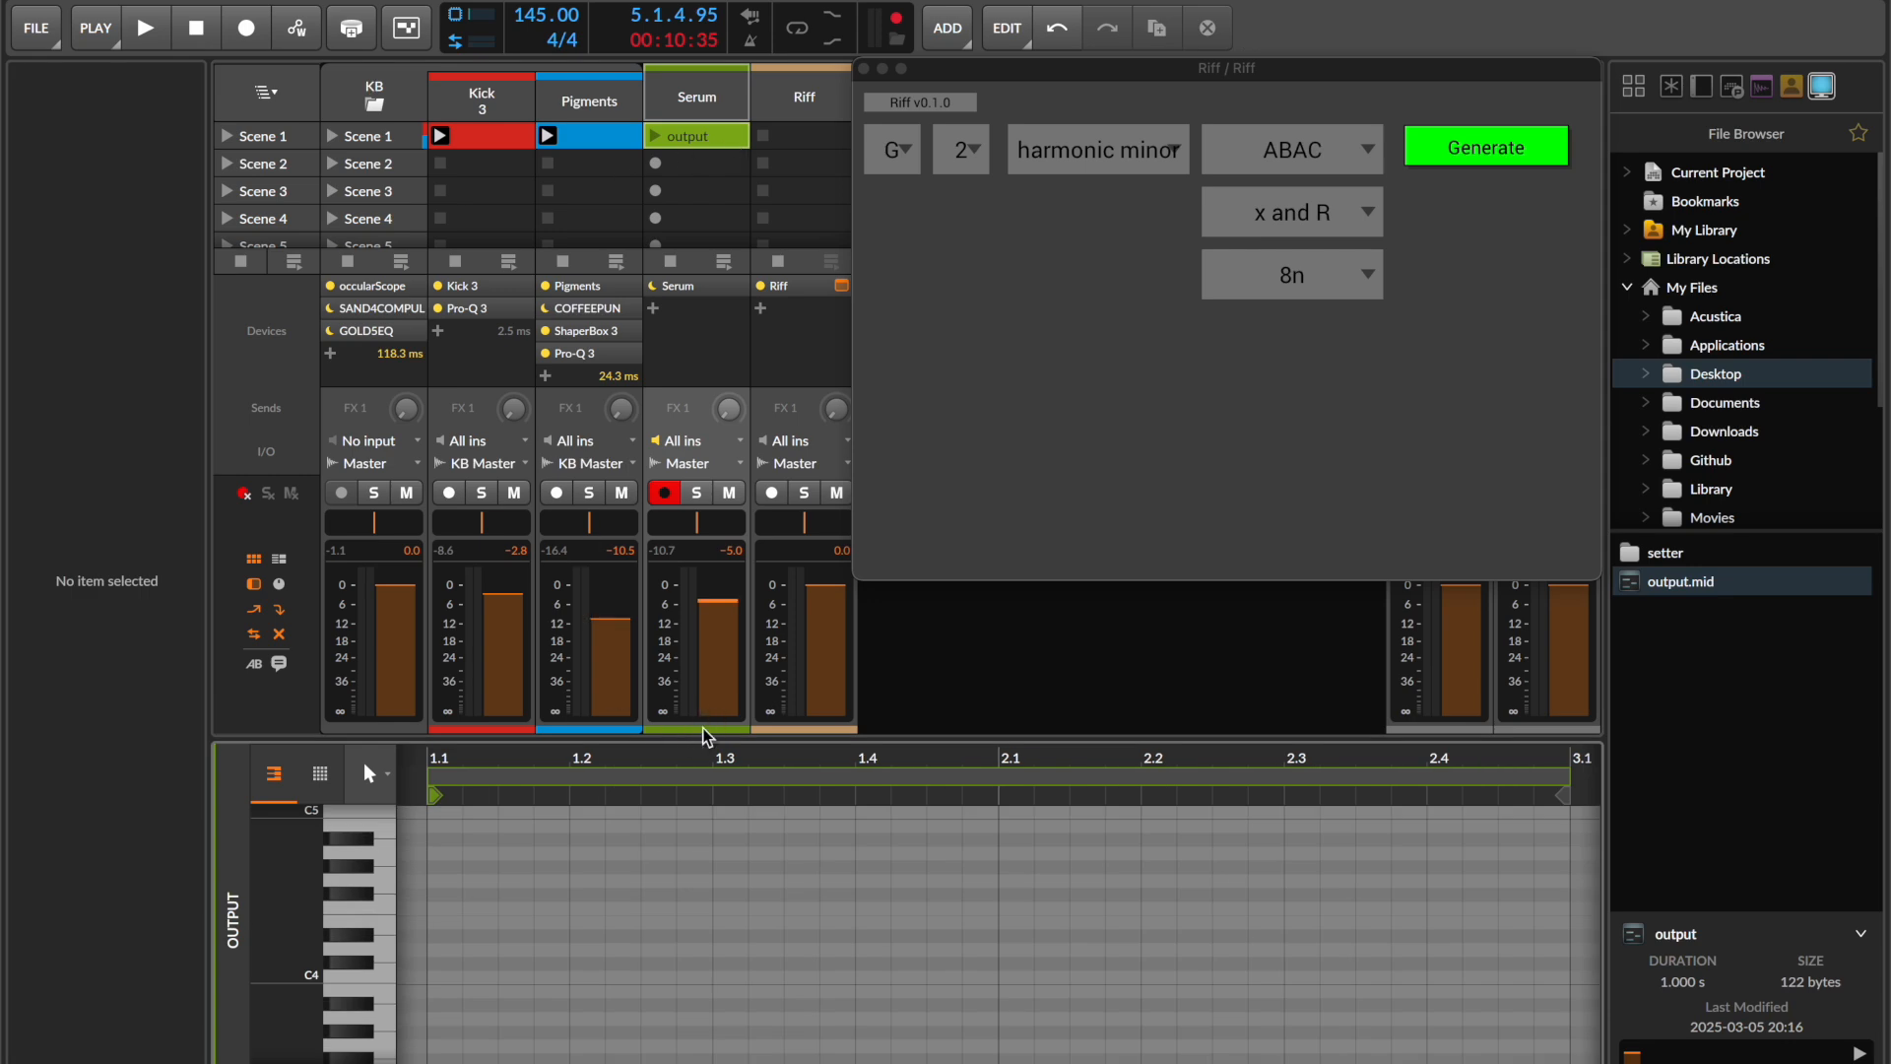
left_click_drag(707, 737, 706, 497)
scroll(703, 992, "down", 1)
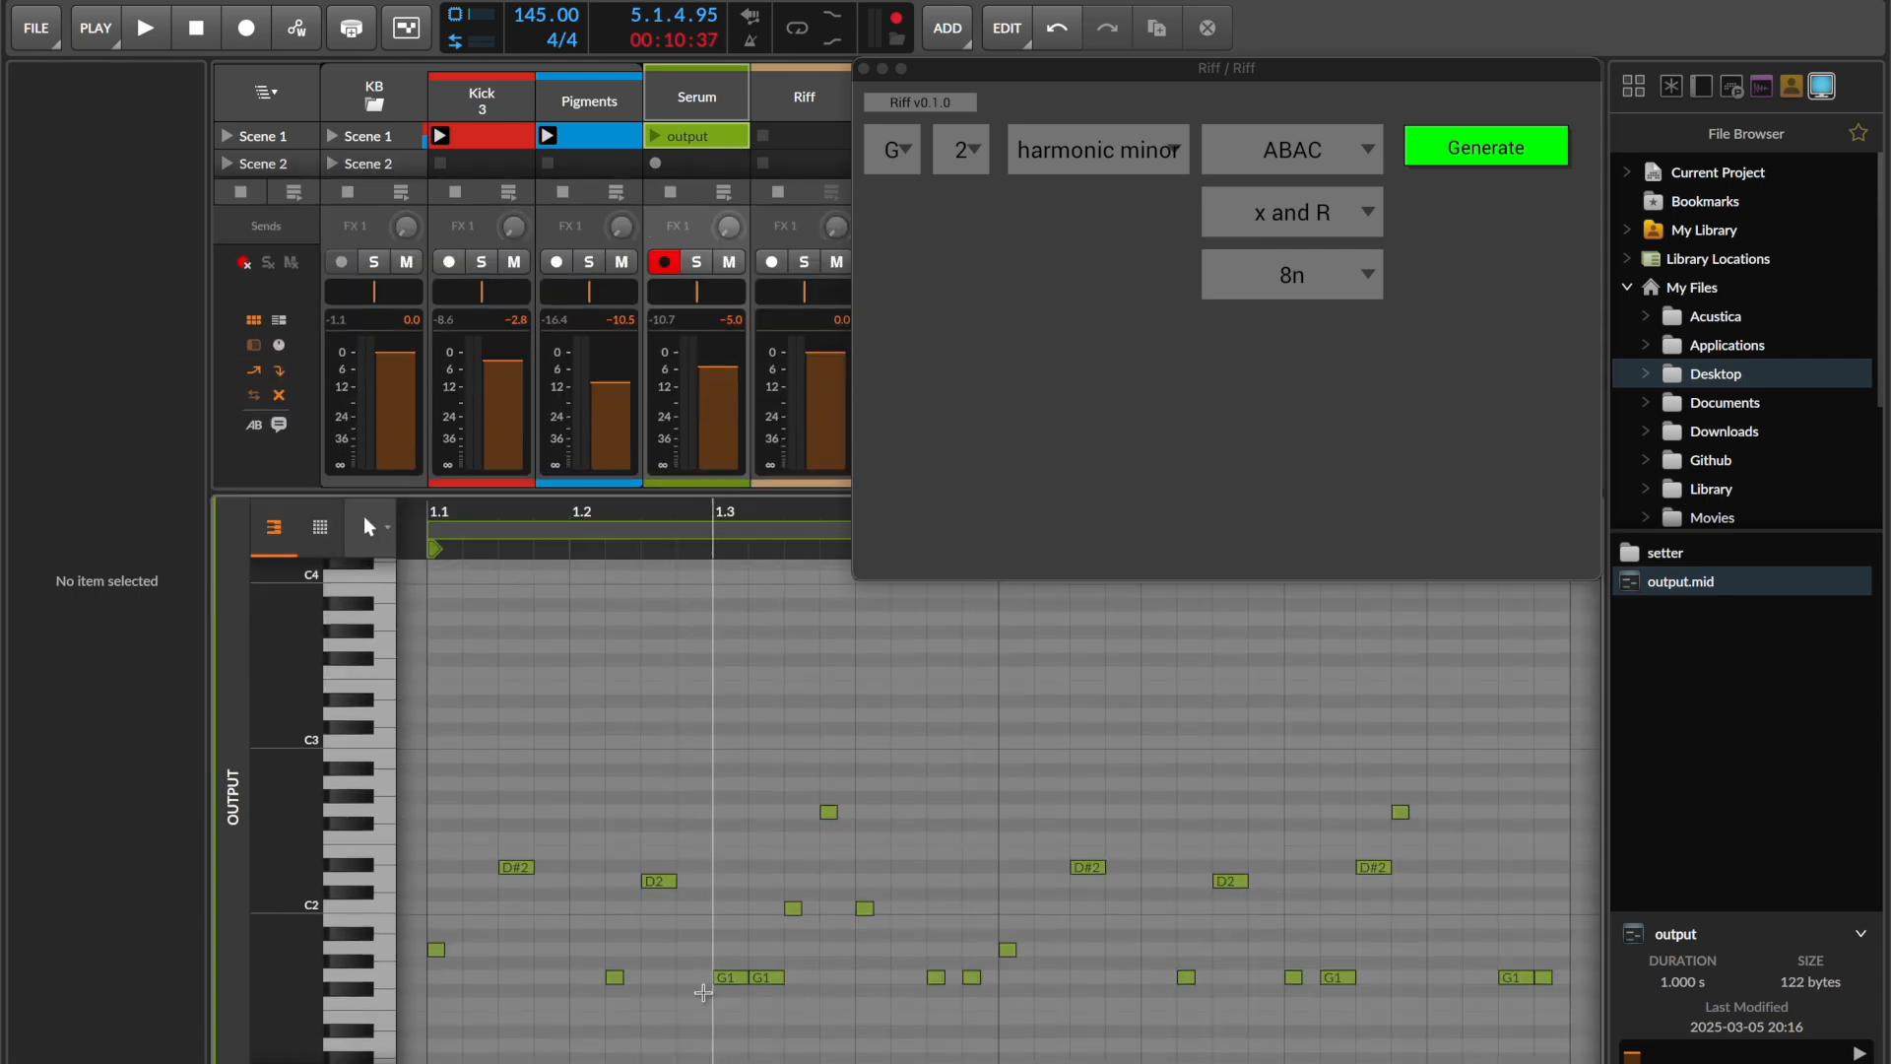
- Examine the riff by marking all its G1 root notes and the higher harmonic minor notes around them
left_click(390, 977)
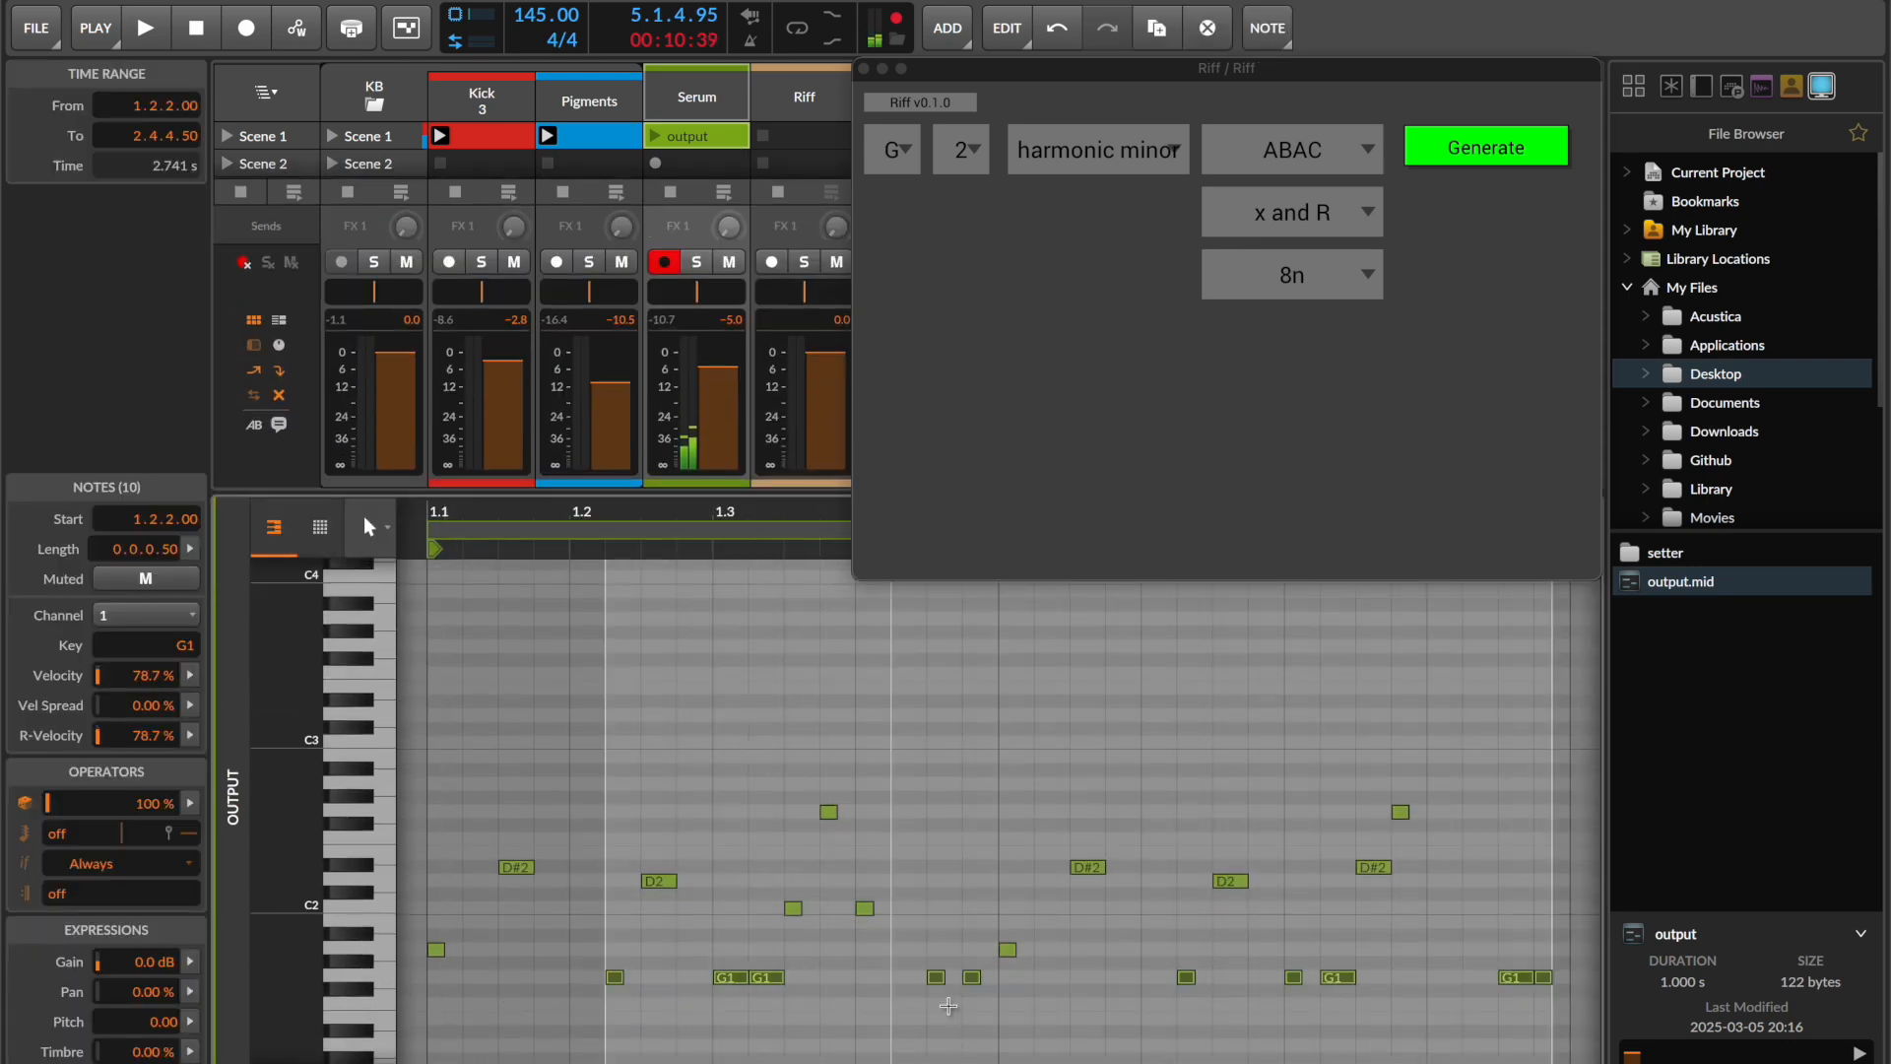
left_click_drag(554, 736, 1451, 960)
left_click(1451, 910)
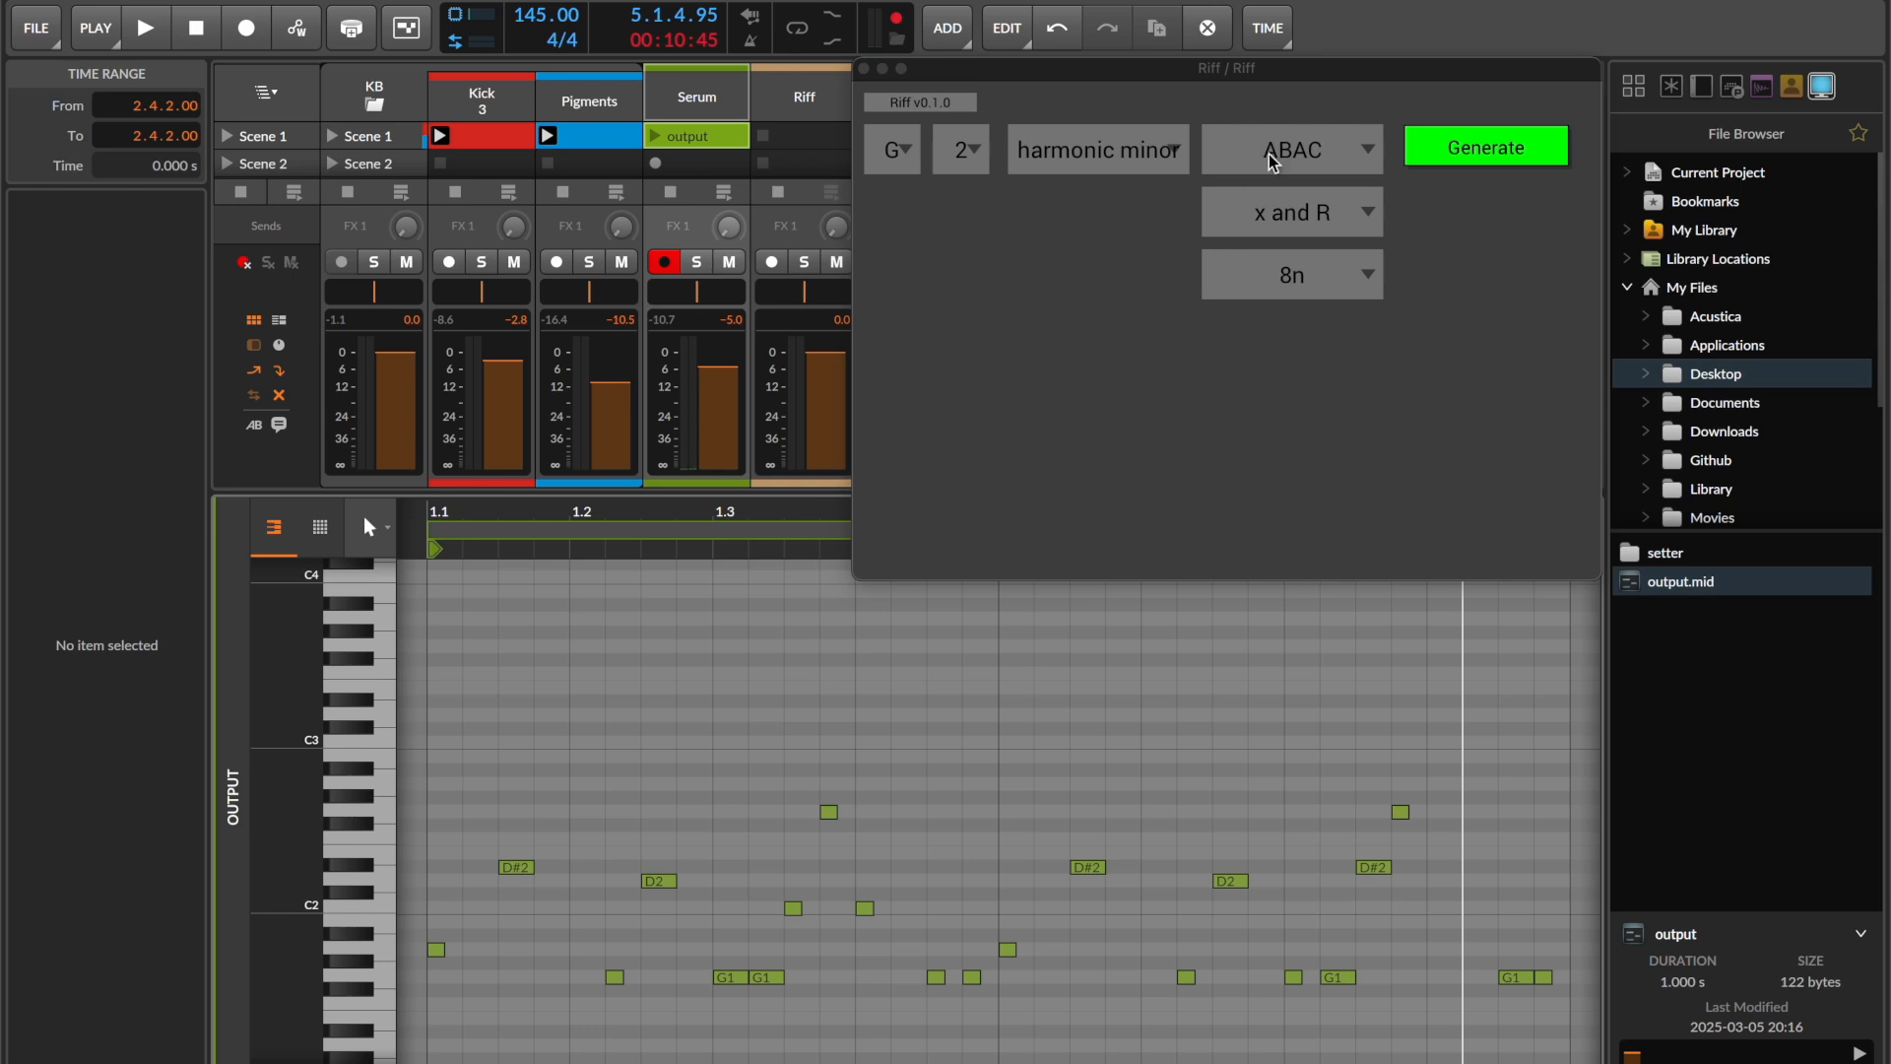
- Set the pattern combination to AAAB, generate a riff and load output.mid over the Serum track's Scene 1 clip
left_click(1238, 151)
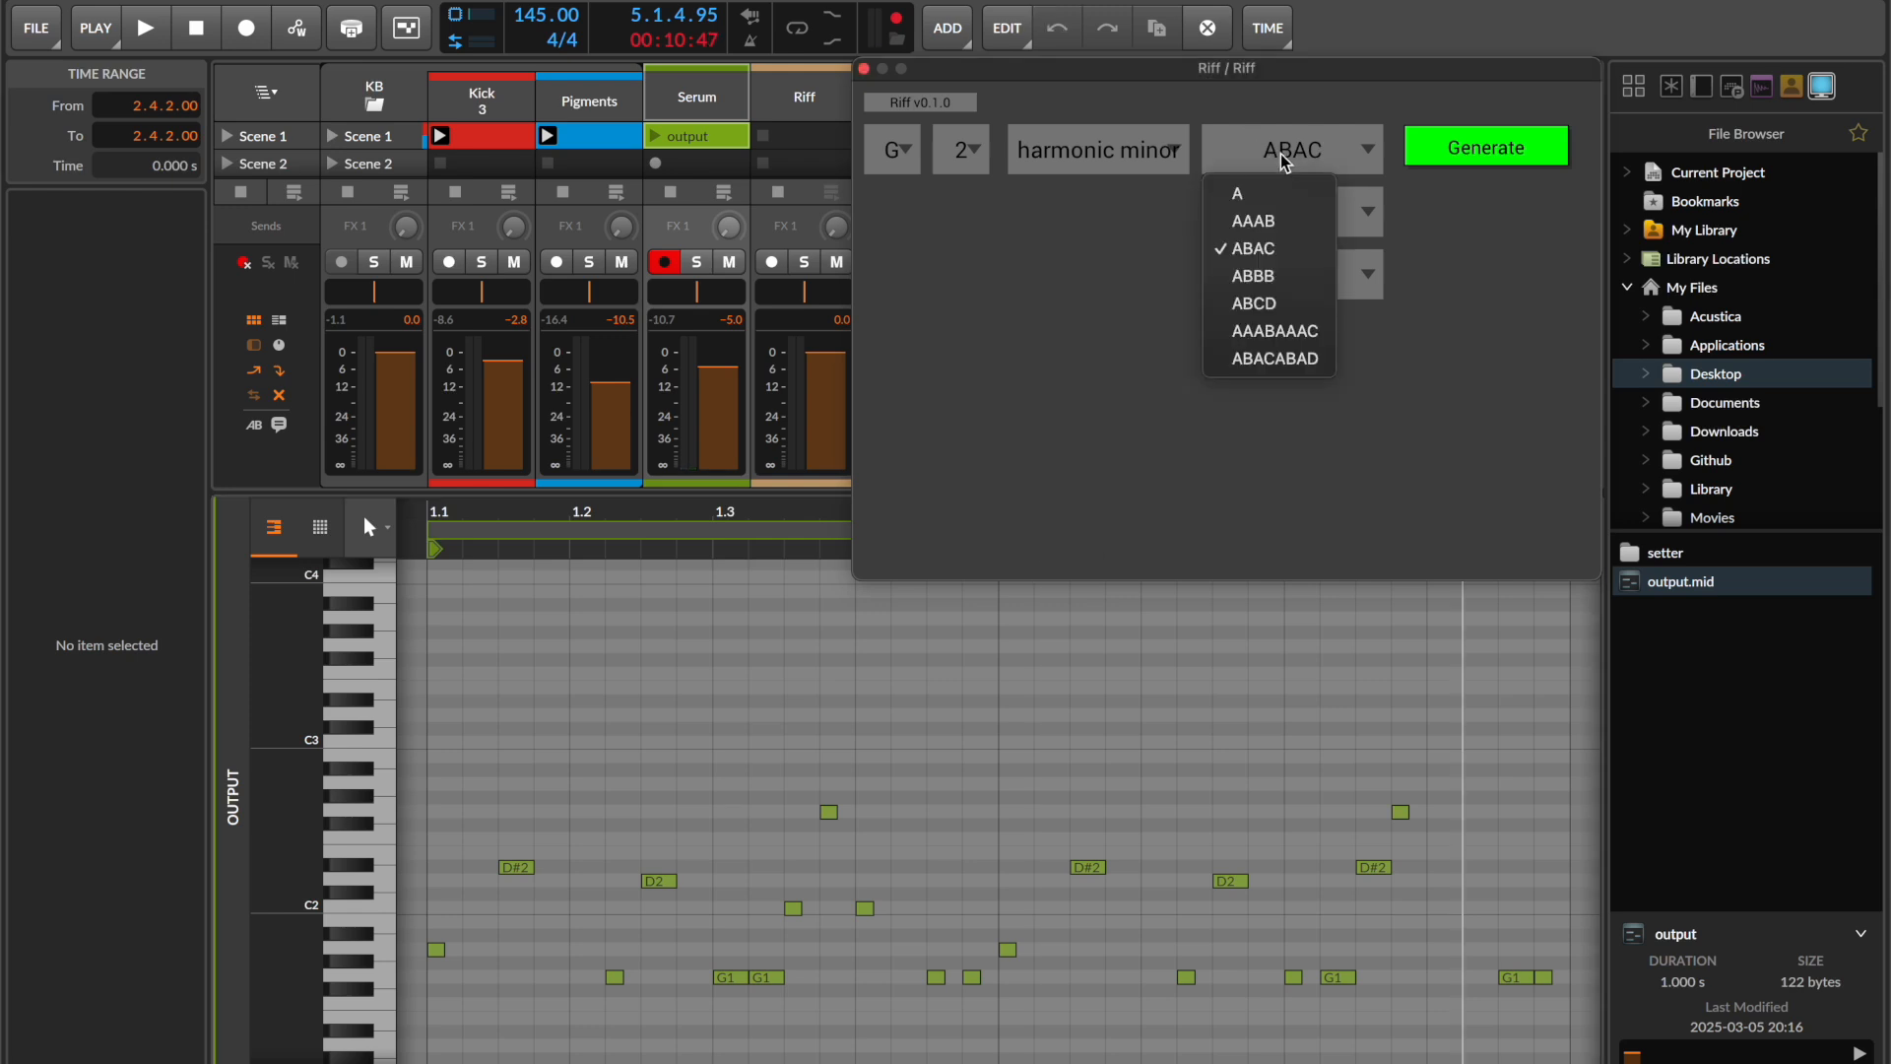
left_click(1273, 211)
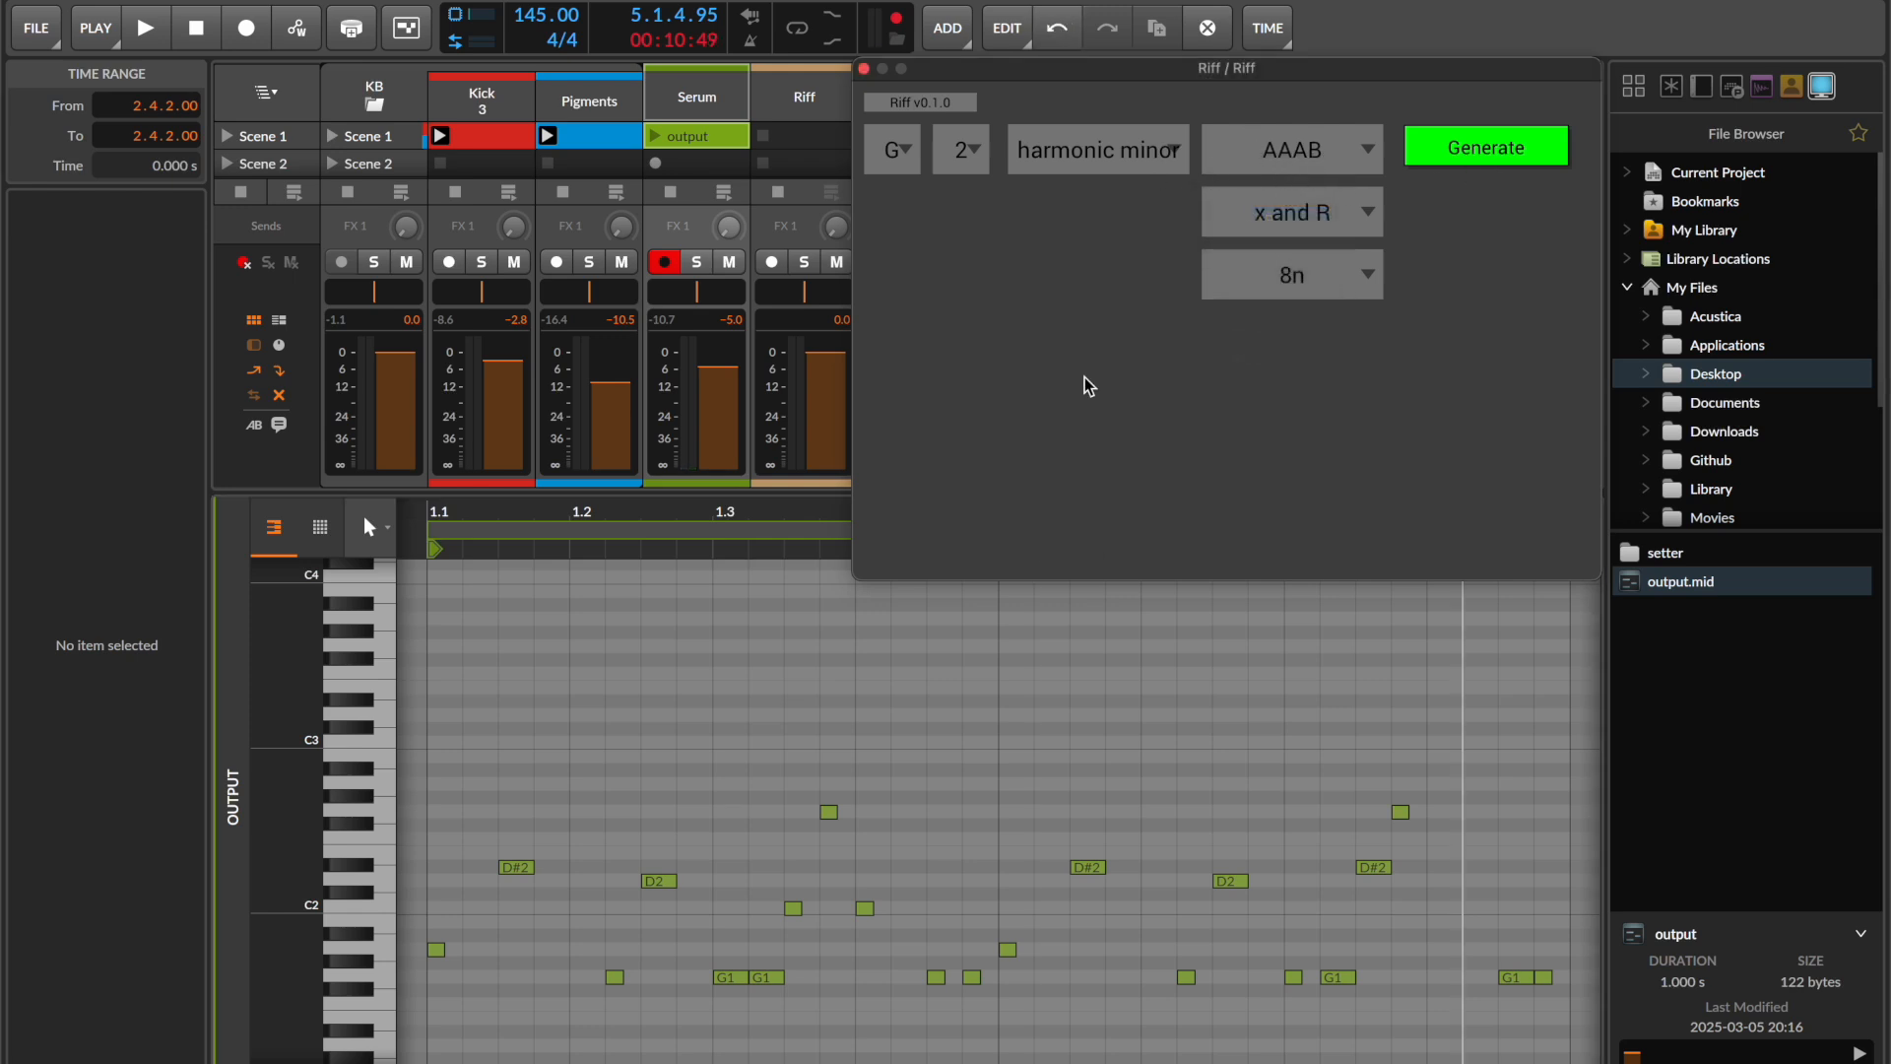
left_click_drag(1649, 579, 682, 143)
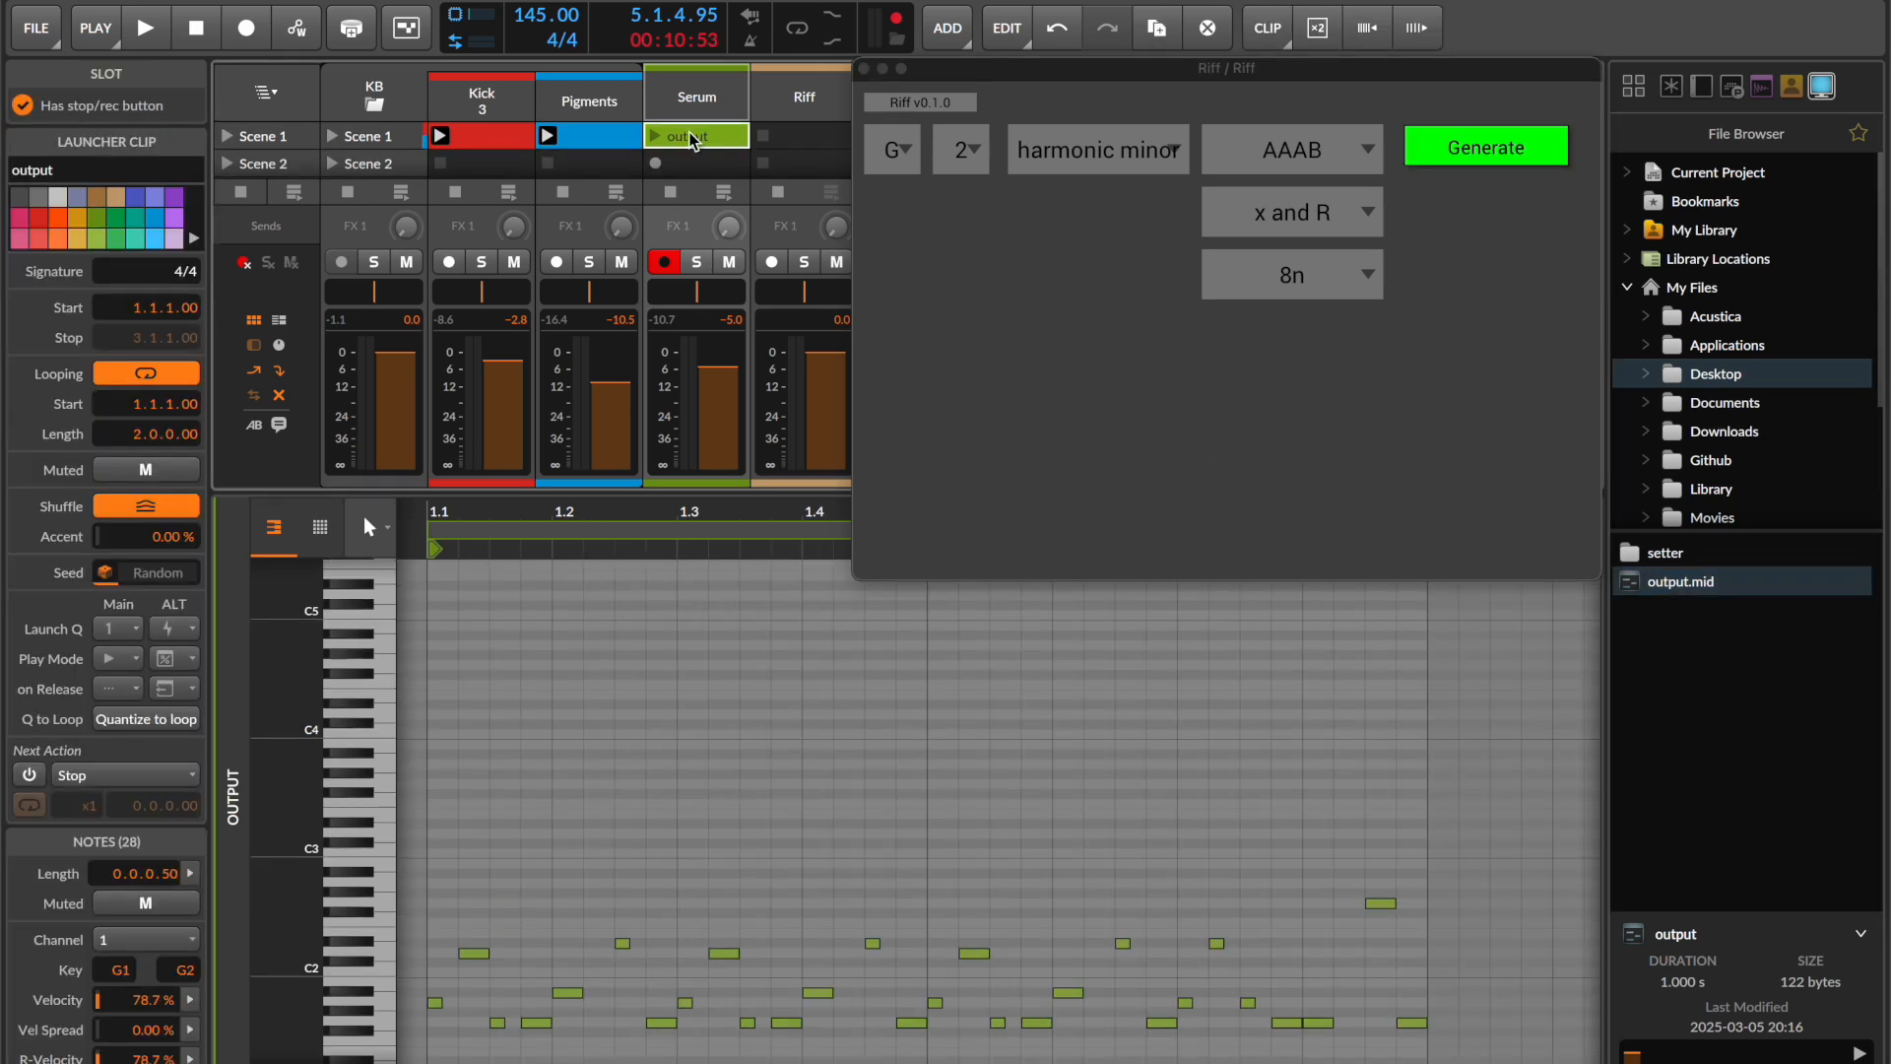
double_click(694, 142)
- Examine the harmonic minor AAAB riff by marking its three A sections and the B section, and audition the clip
left_click_drag(698, 677, 394, 1034)
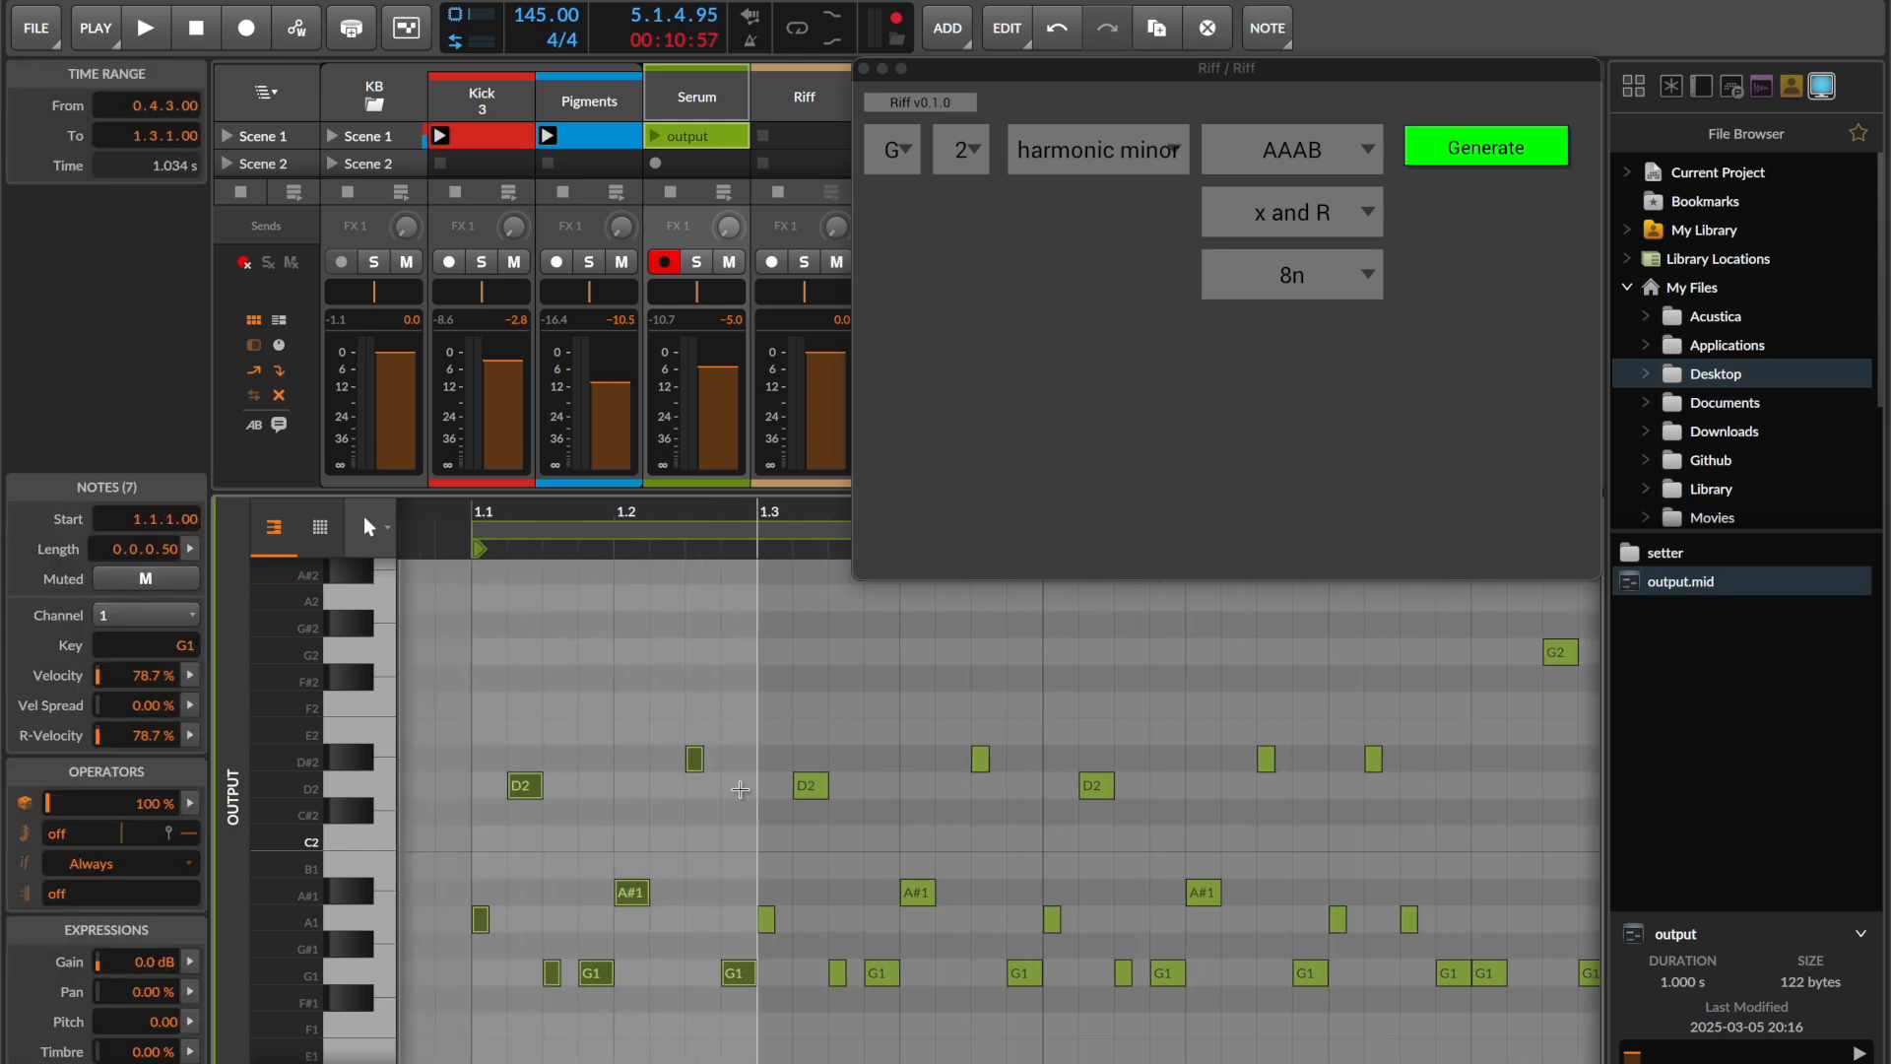
left_click_drag(767, 719, 1040, 1036)
left_click(1122, 720)
left_click_drag(1047, 697, 1320, 1015)
left_click_drag(1345, 645, 1595, 1024)
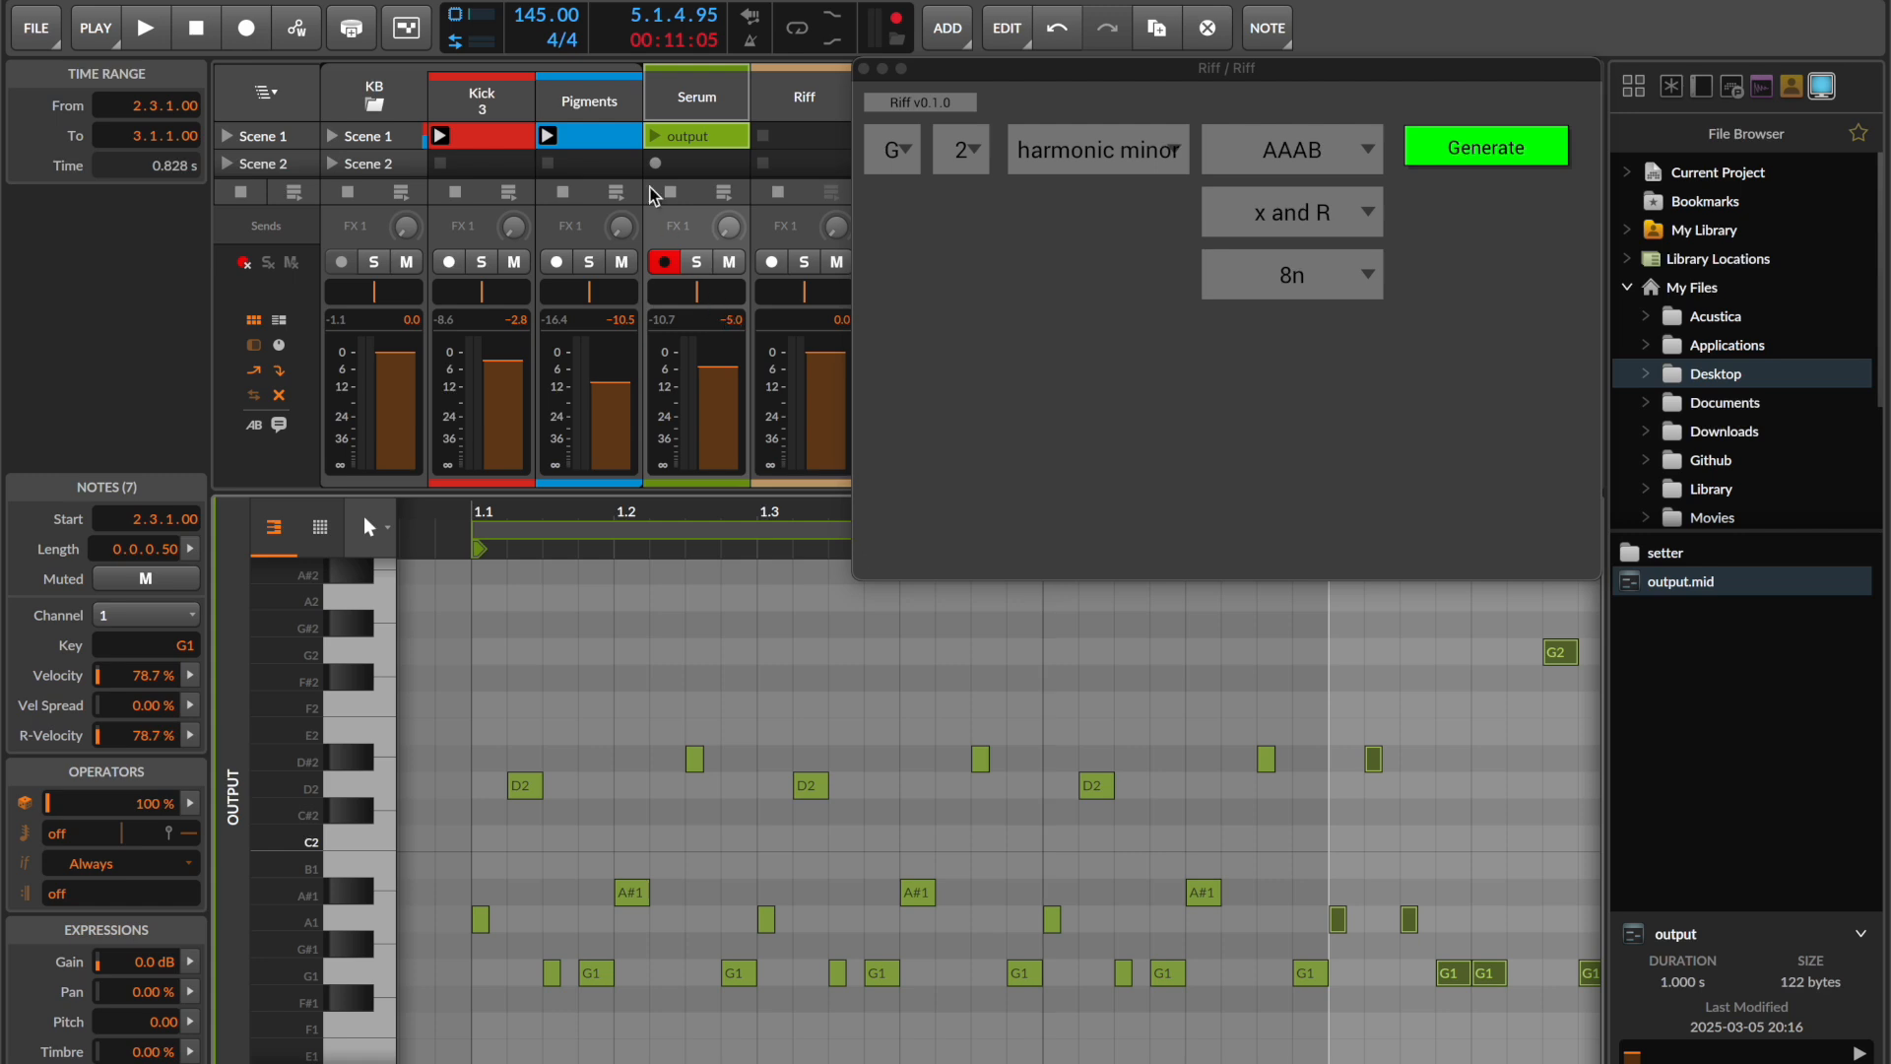
left_click(652, 137)
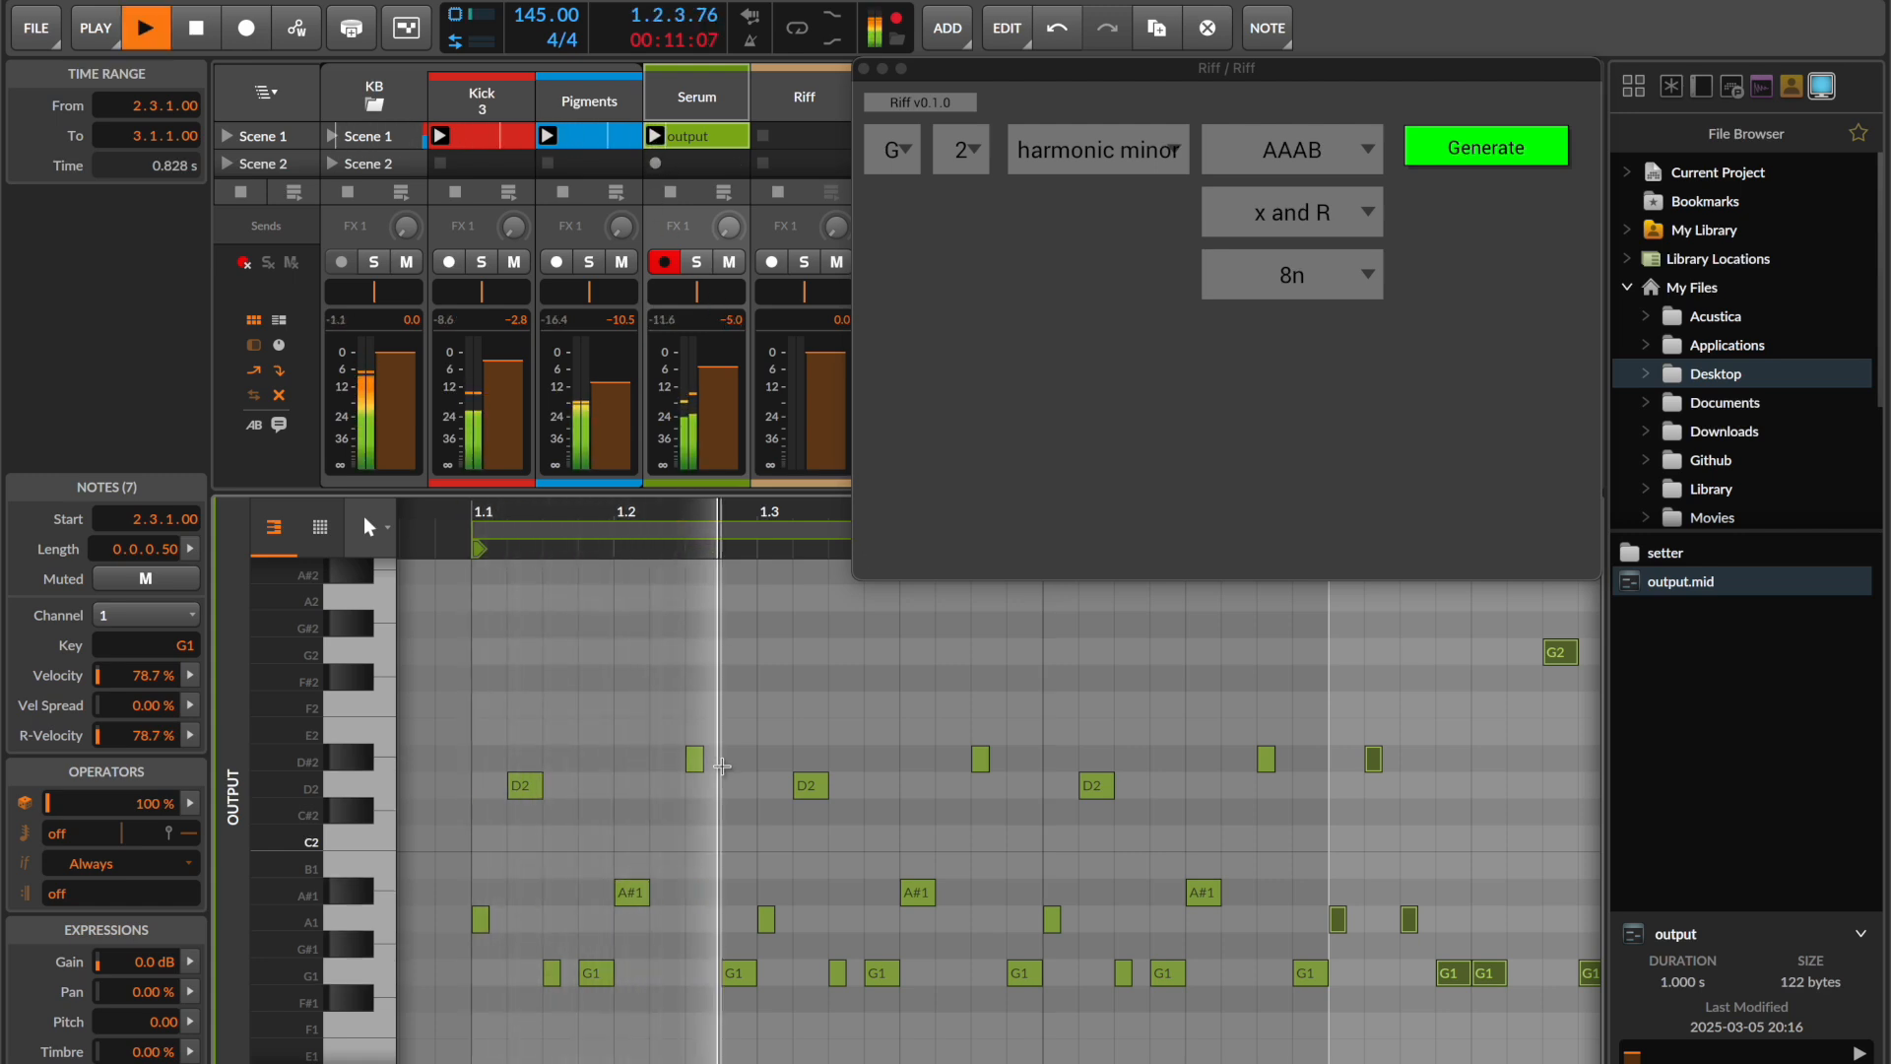
left_click(793, 852)
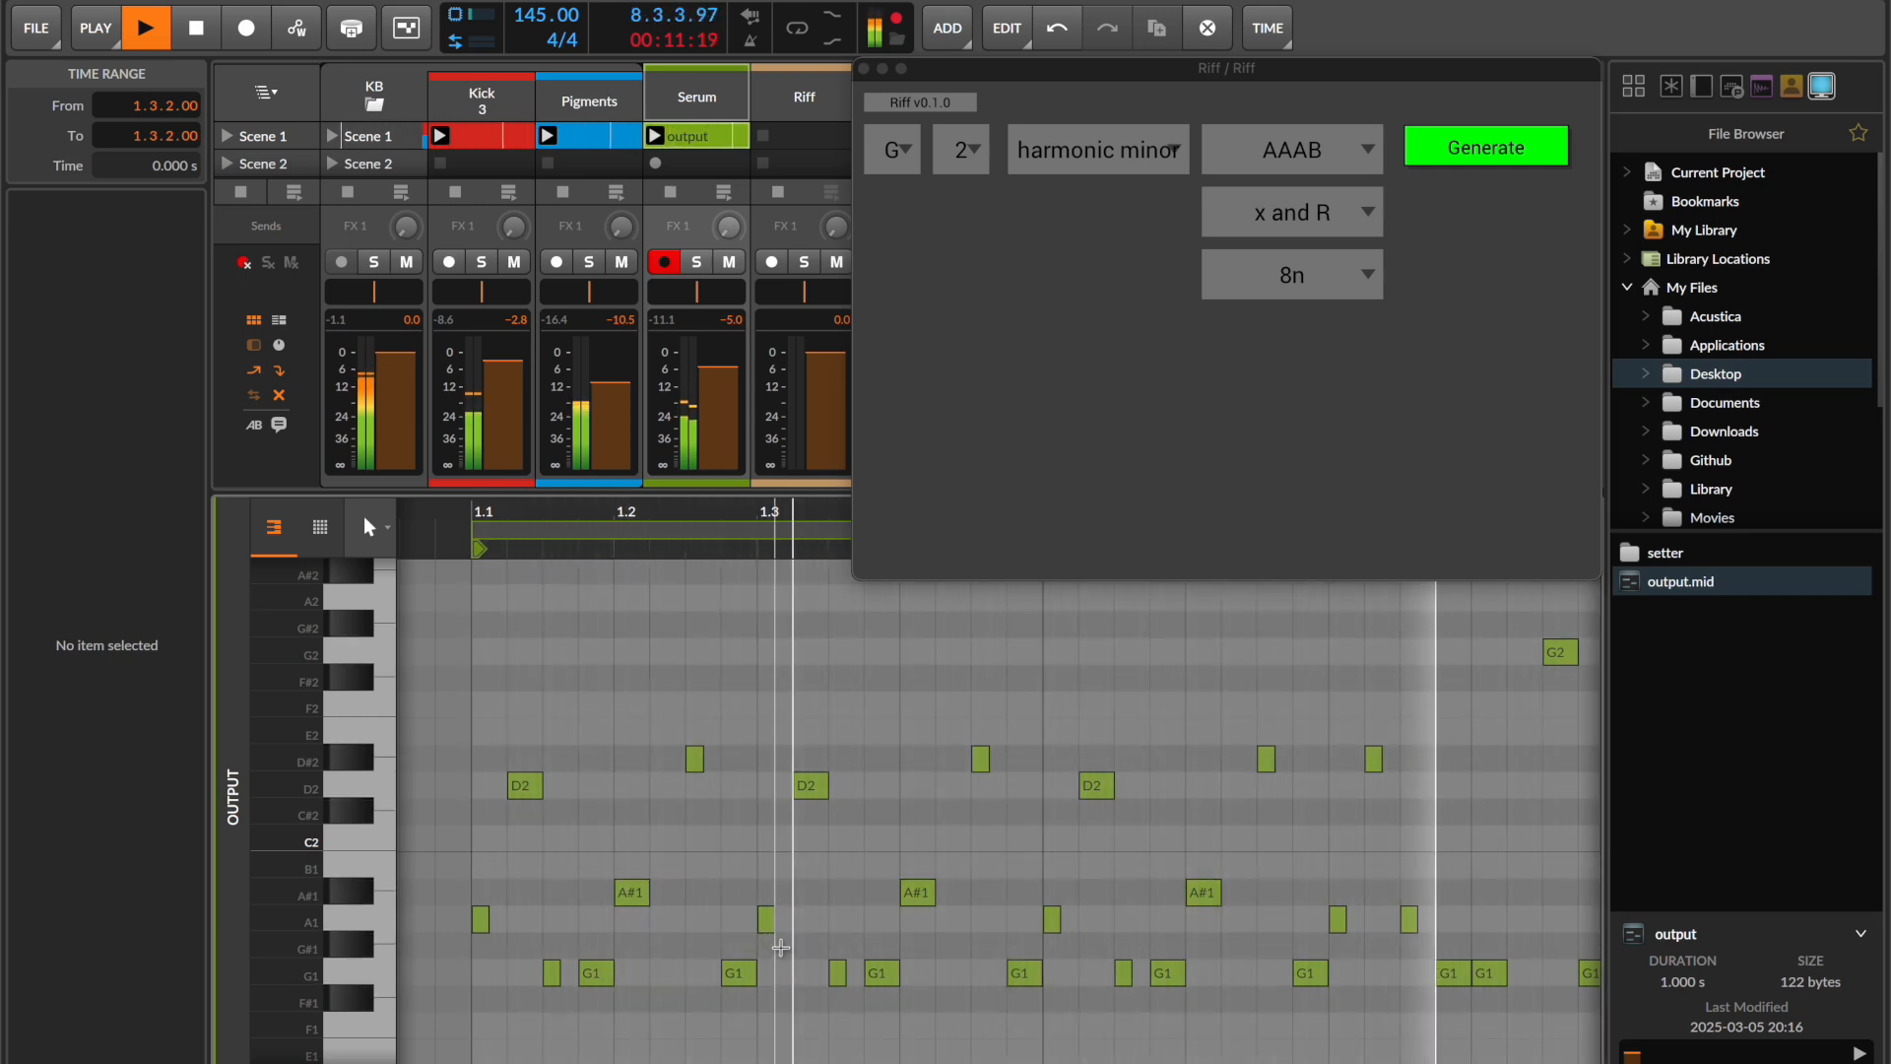
key("space")
- Generate two more AAAB riffs, each time loading output.mid over the Serum track's Scene 1 clip and auditioning it
left_click(1468, 154)
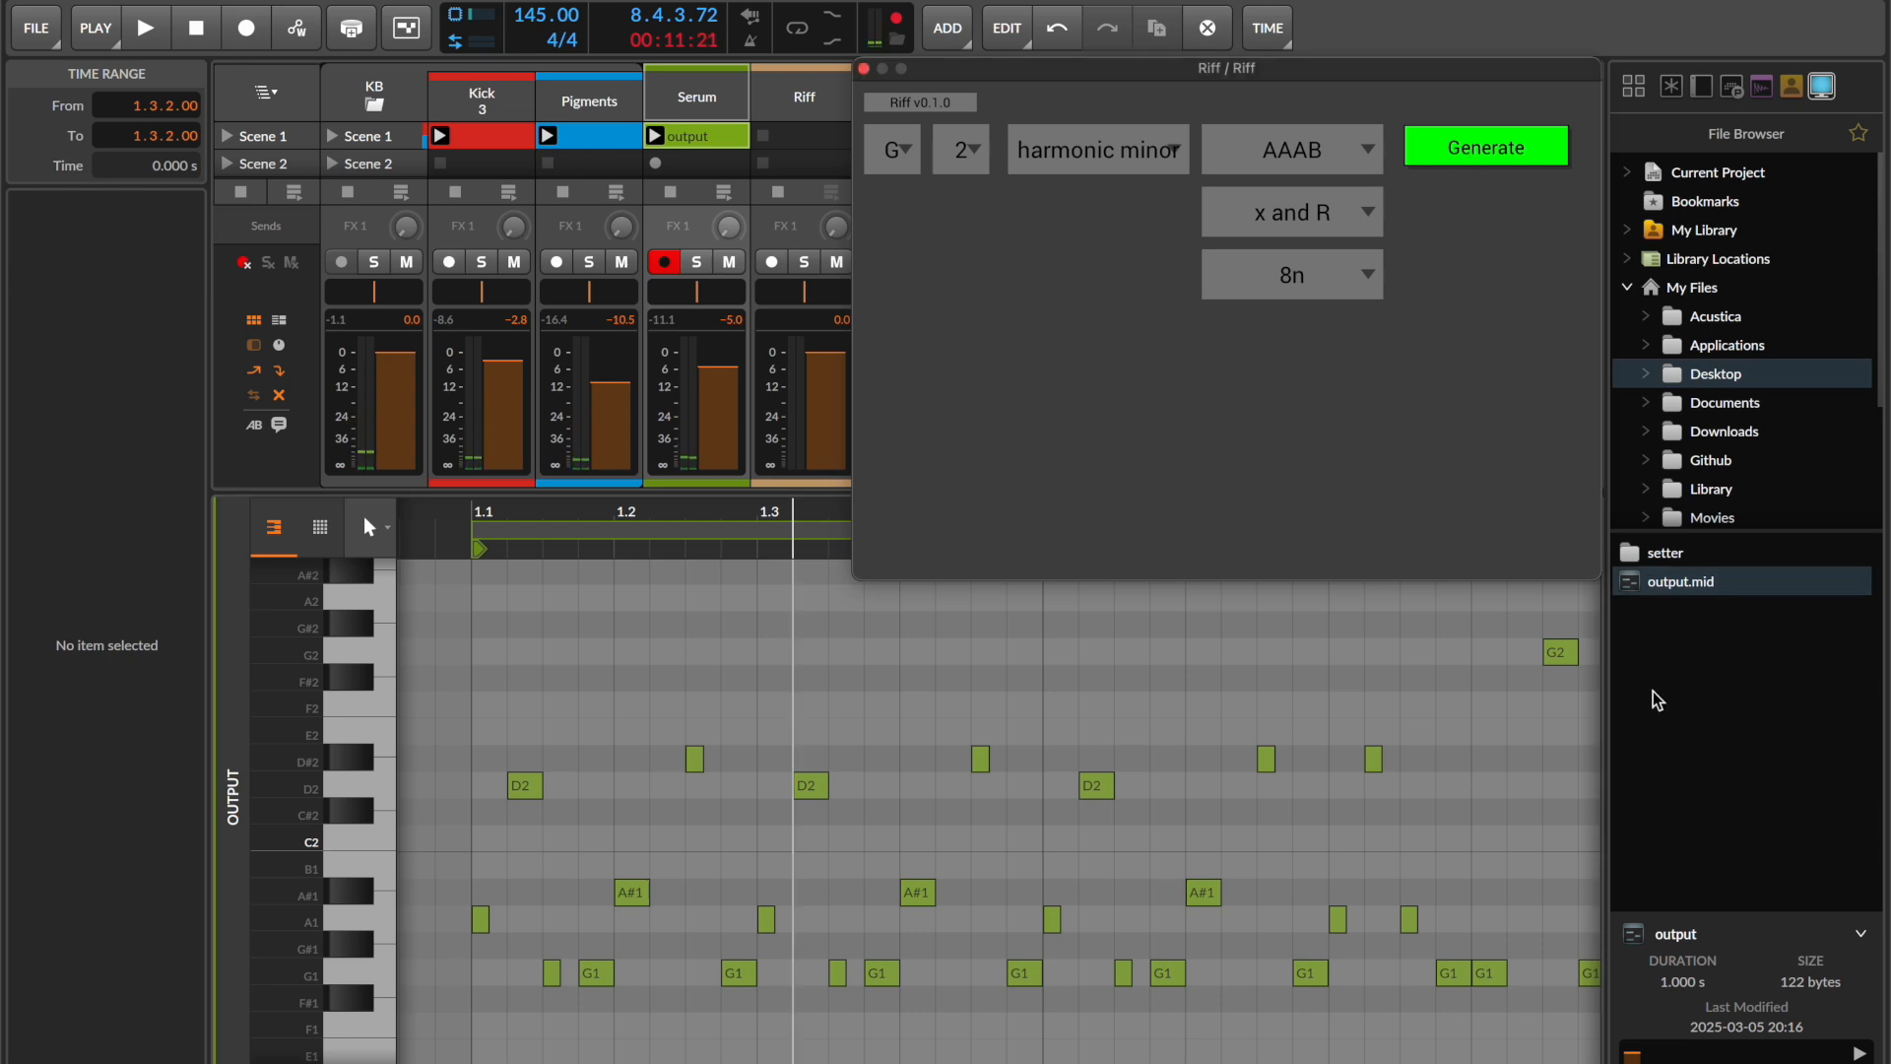
left_click_drag(1659, 579, 666, 140)
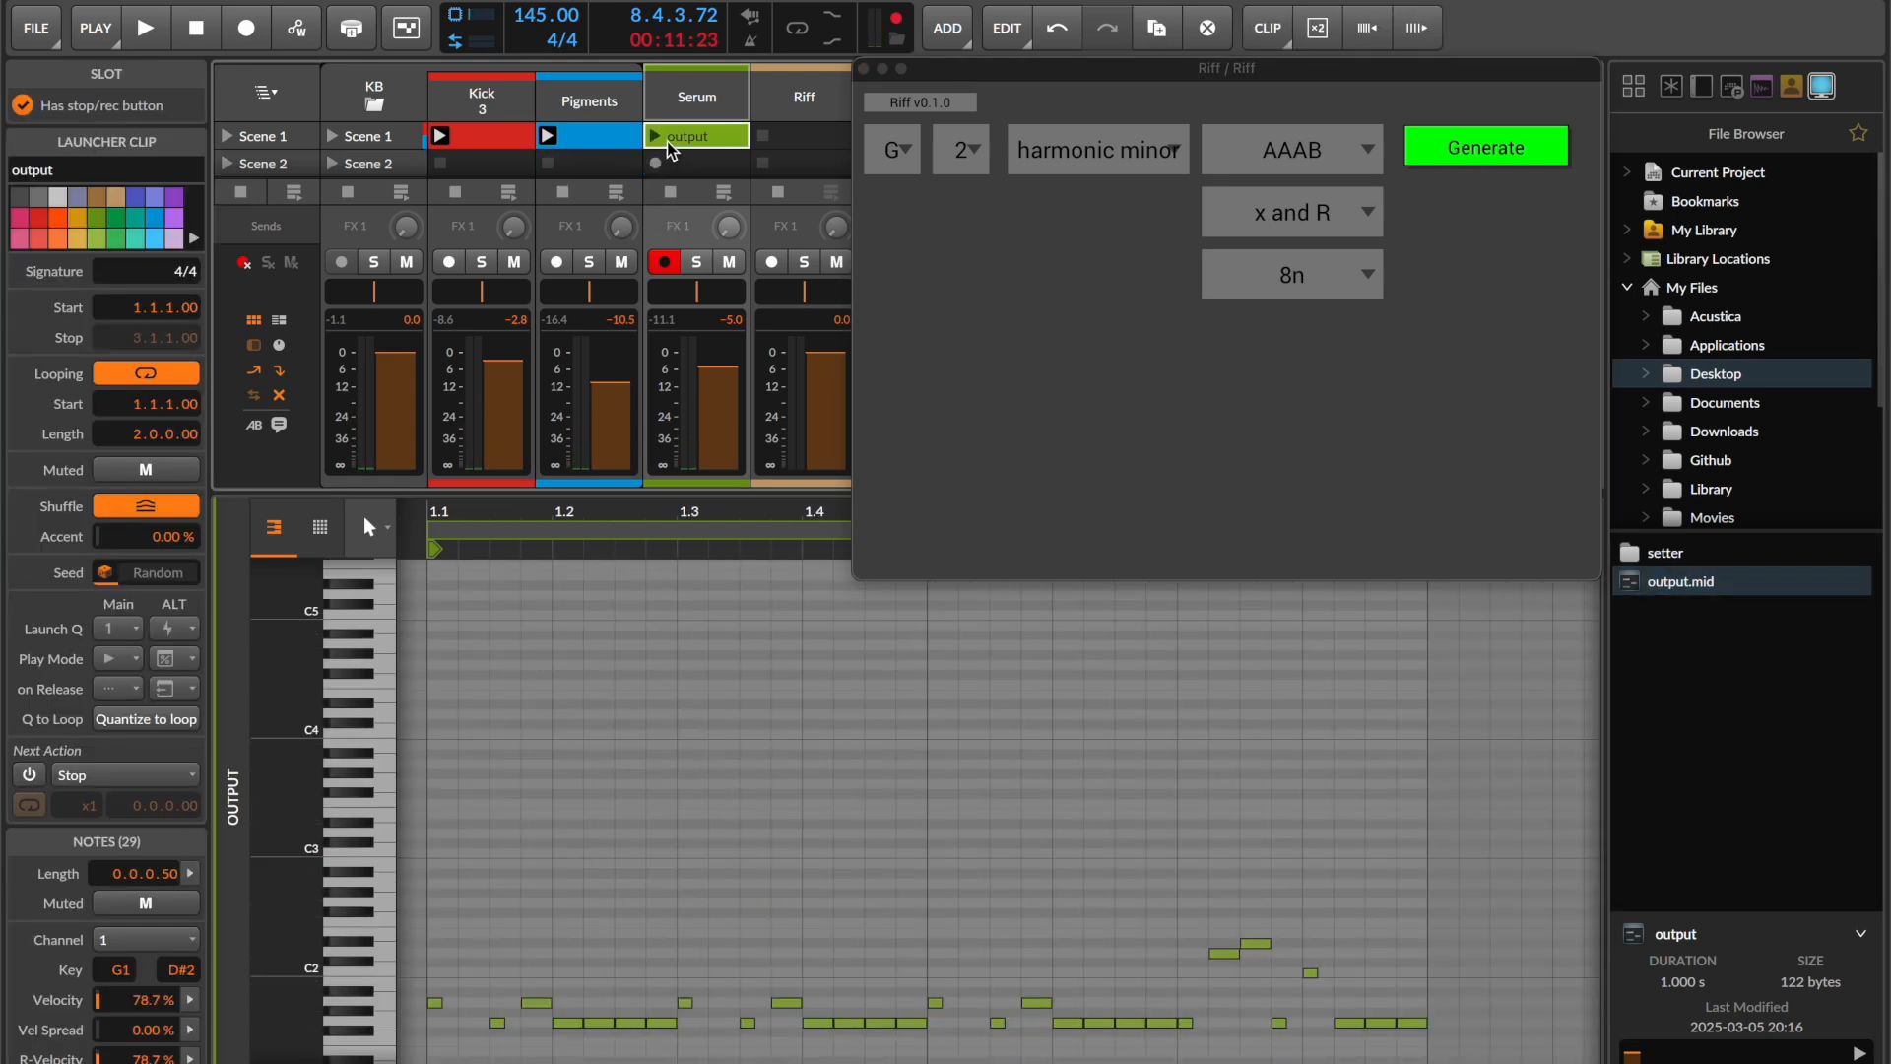
left_click(656, 137)
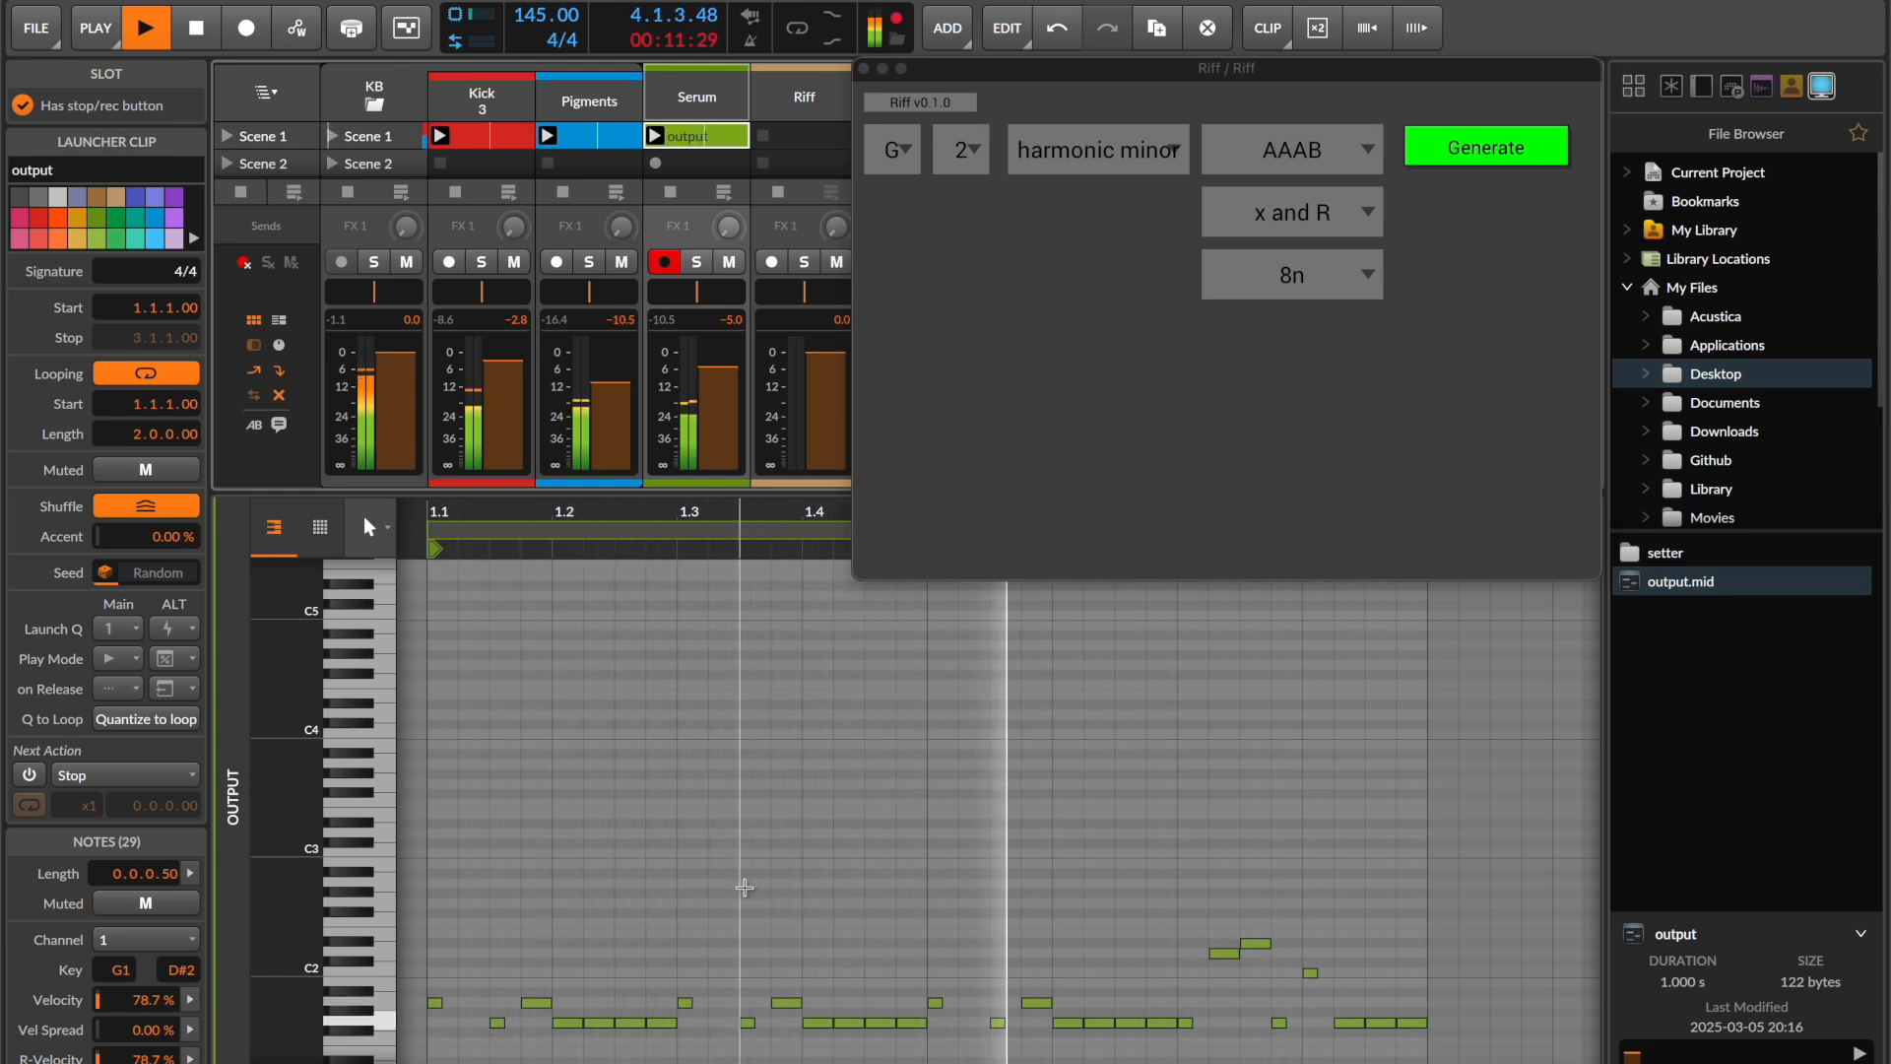
left_click(1487, 146)
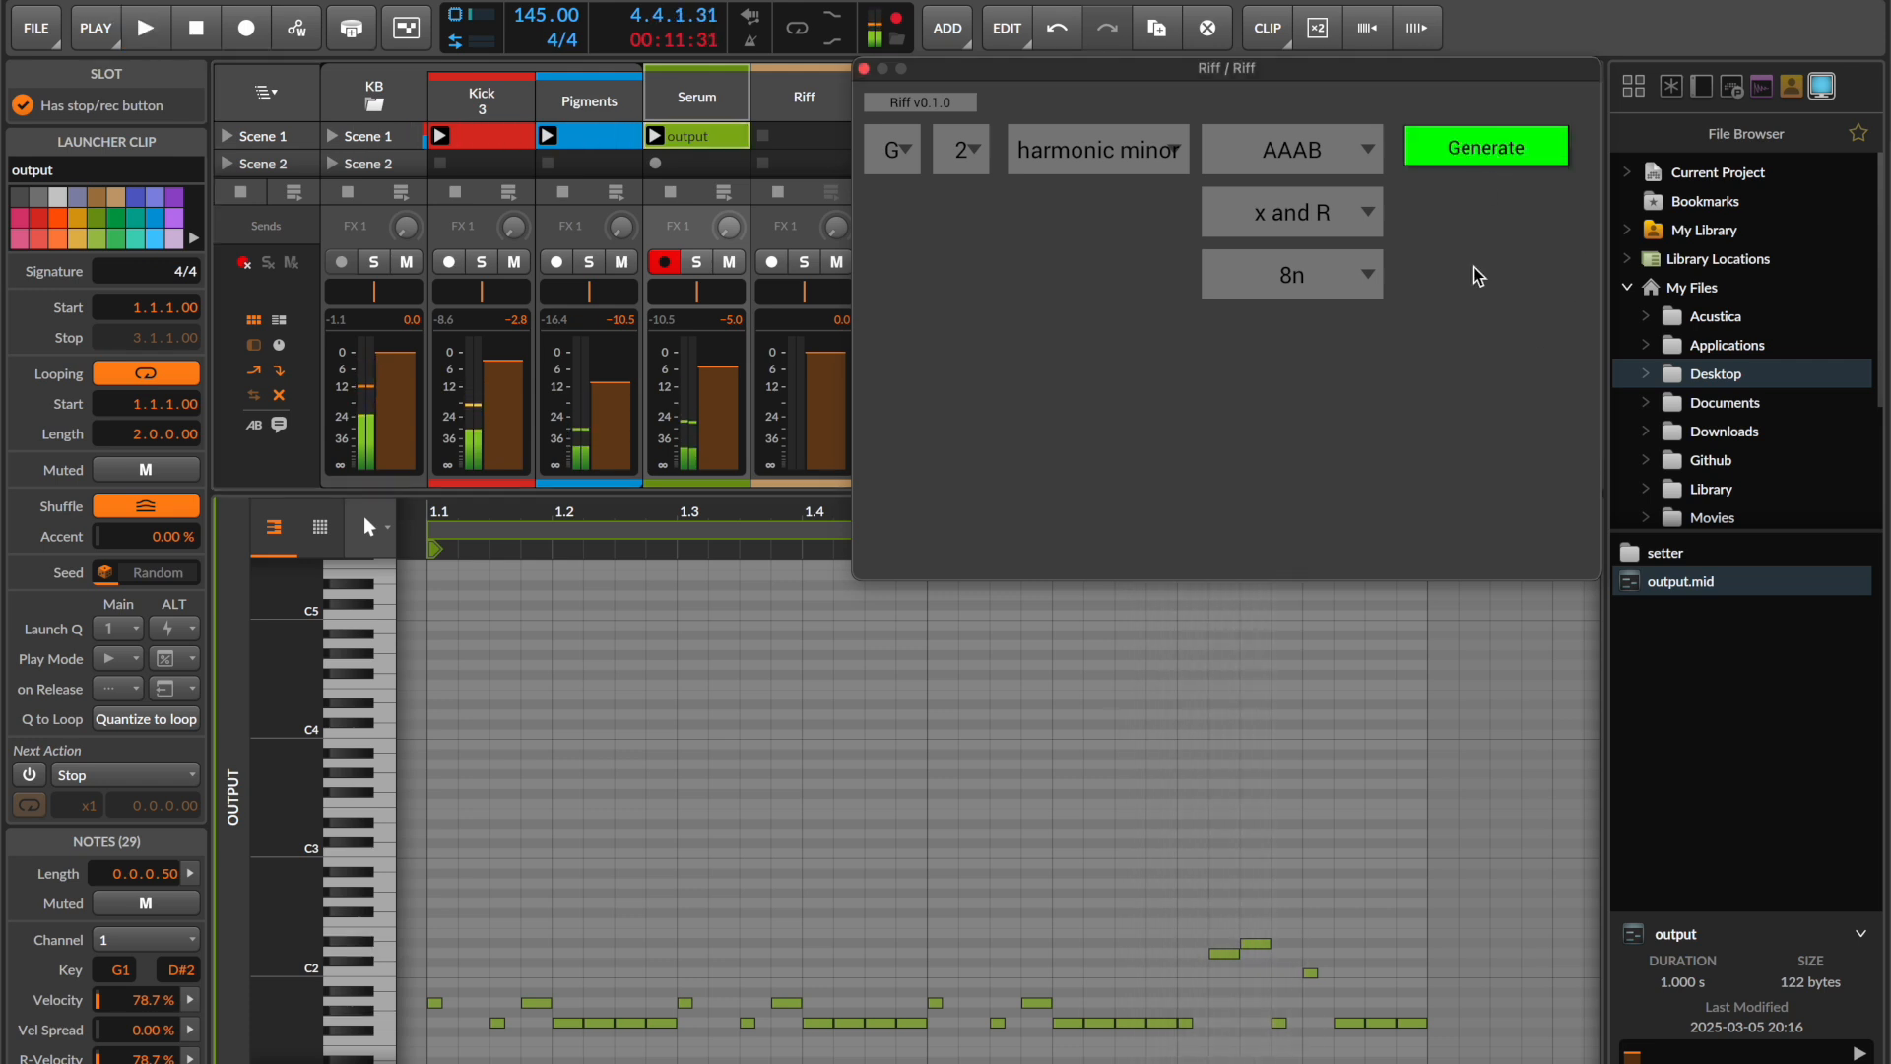
left_click(1655, 586)
left_click_drag(694, 138, 694, 138)
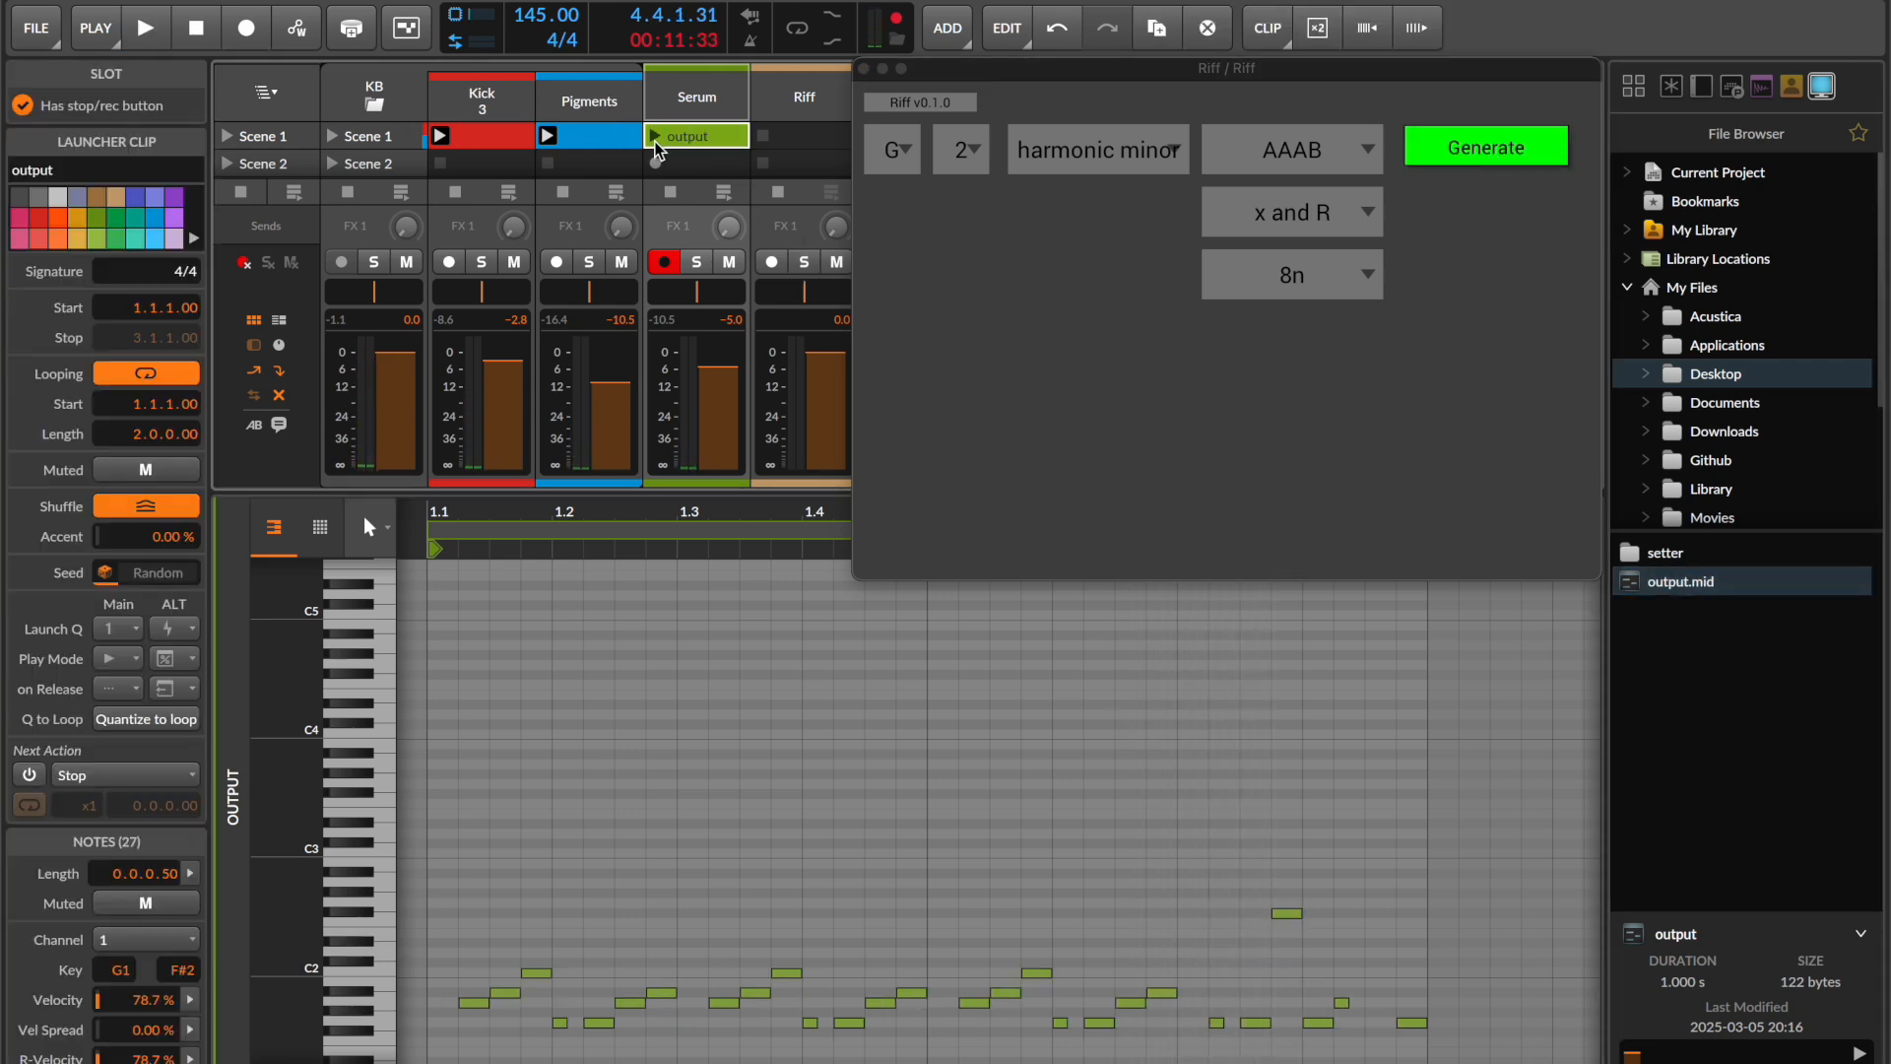
left_click(655, 136)
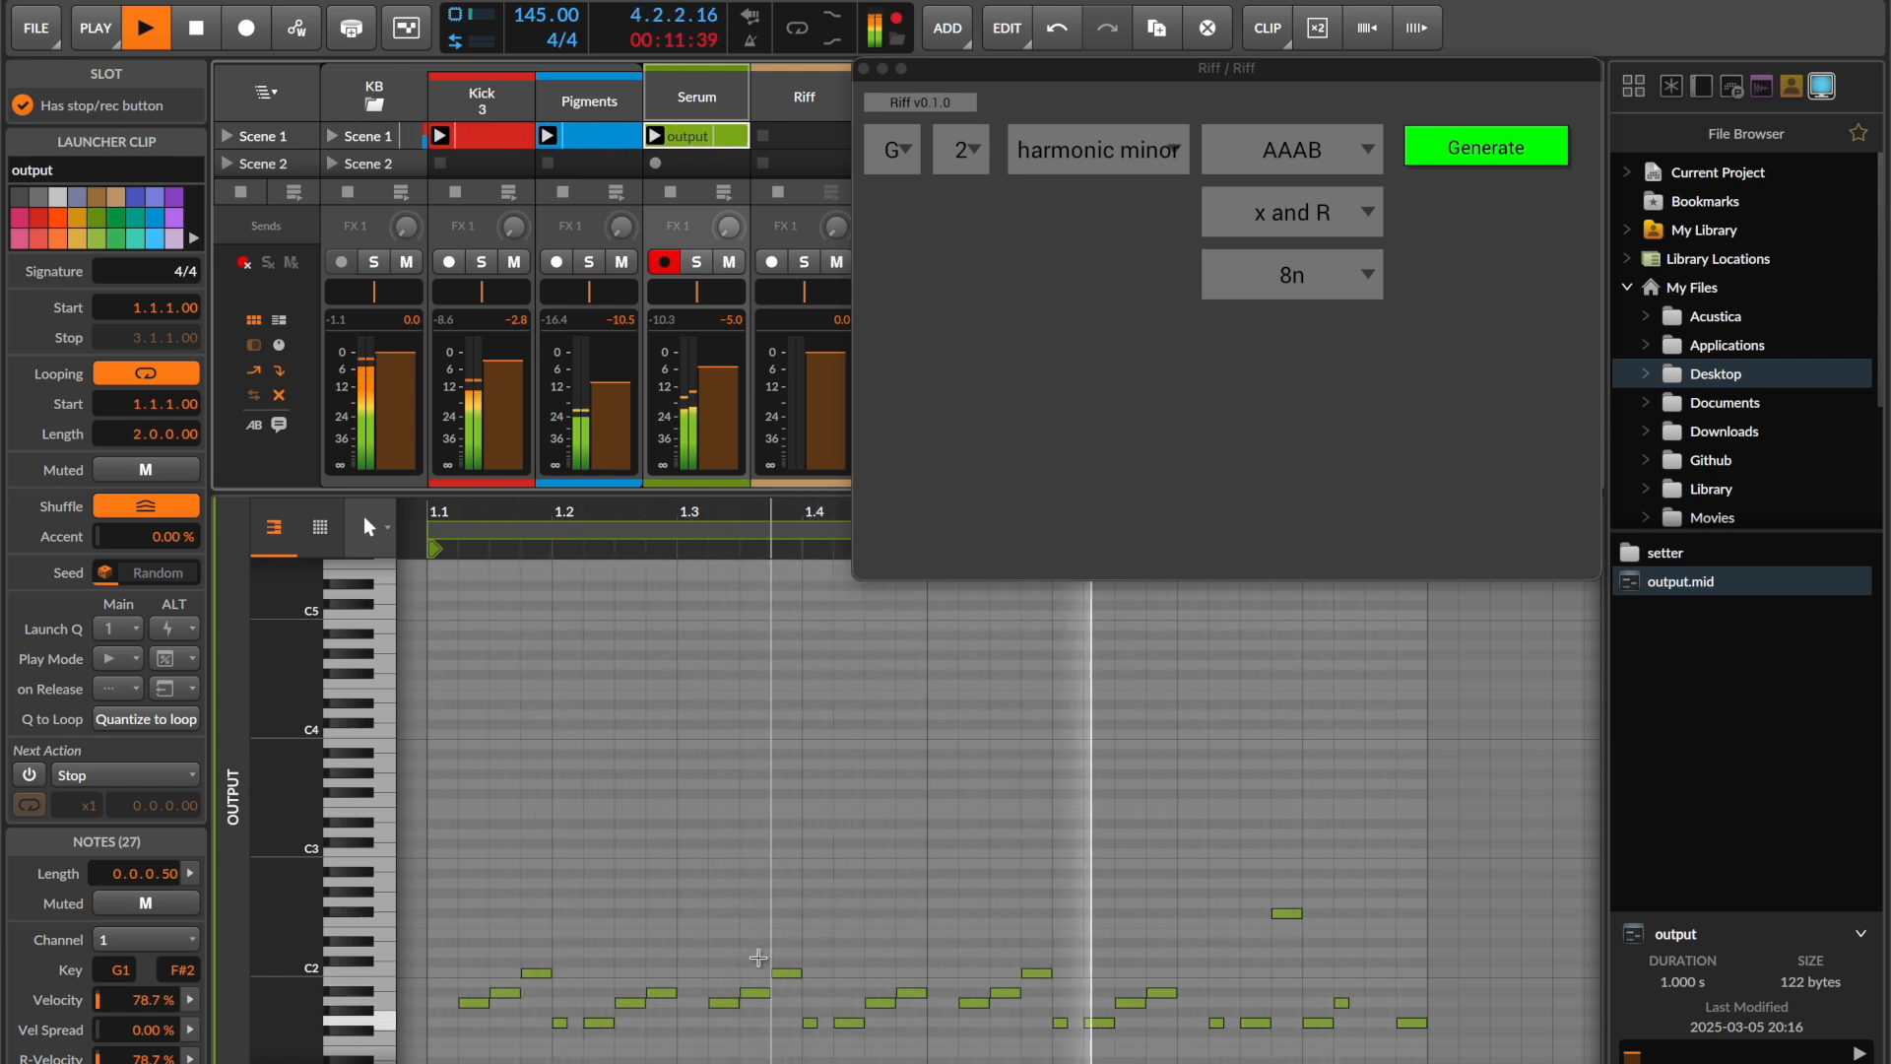
- Set the pattern combination to AAABAAAC, generate a riff and load output.mid over the Serum track's Scene 1 clip
left_click(1308, 152)
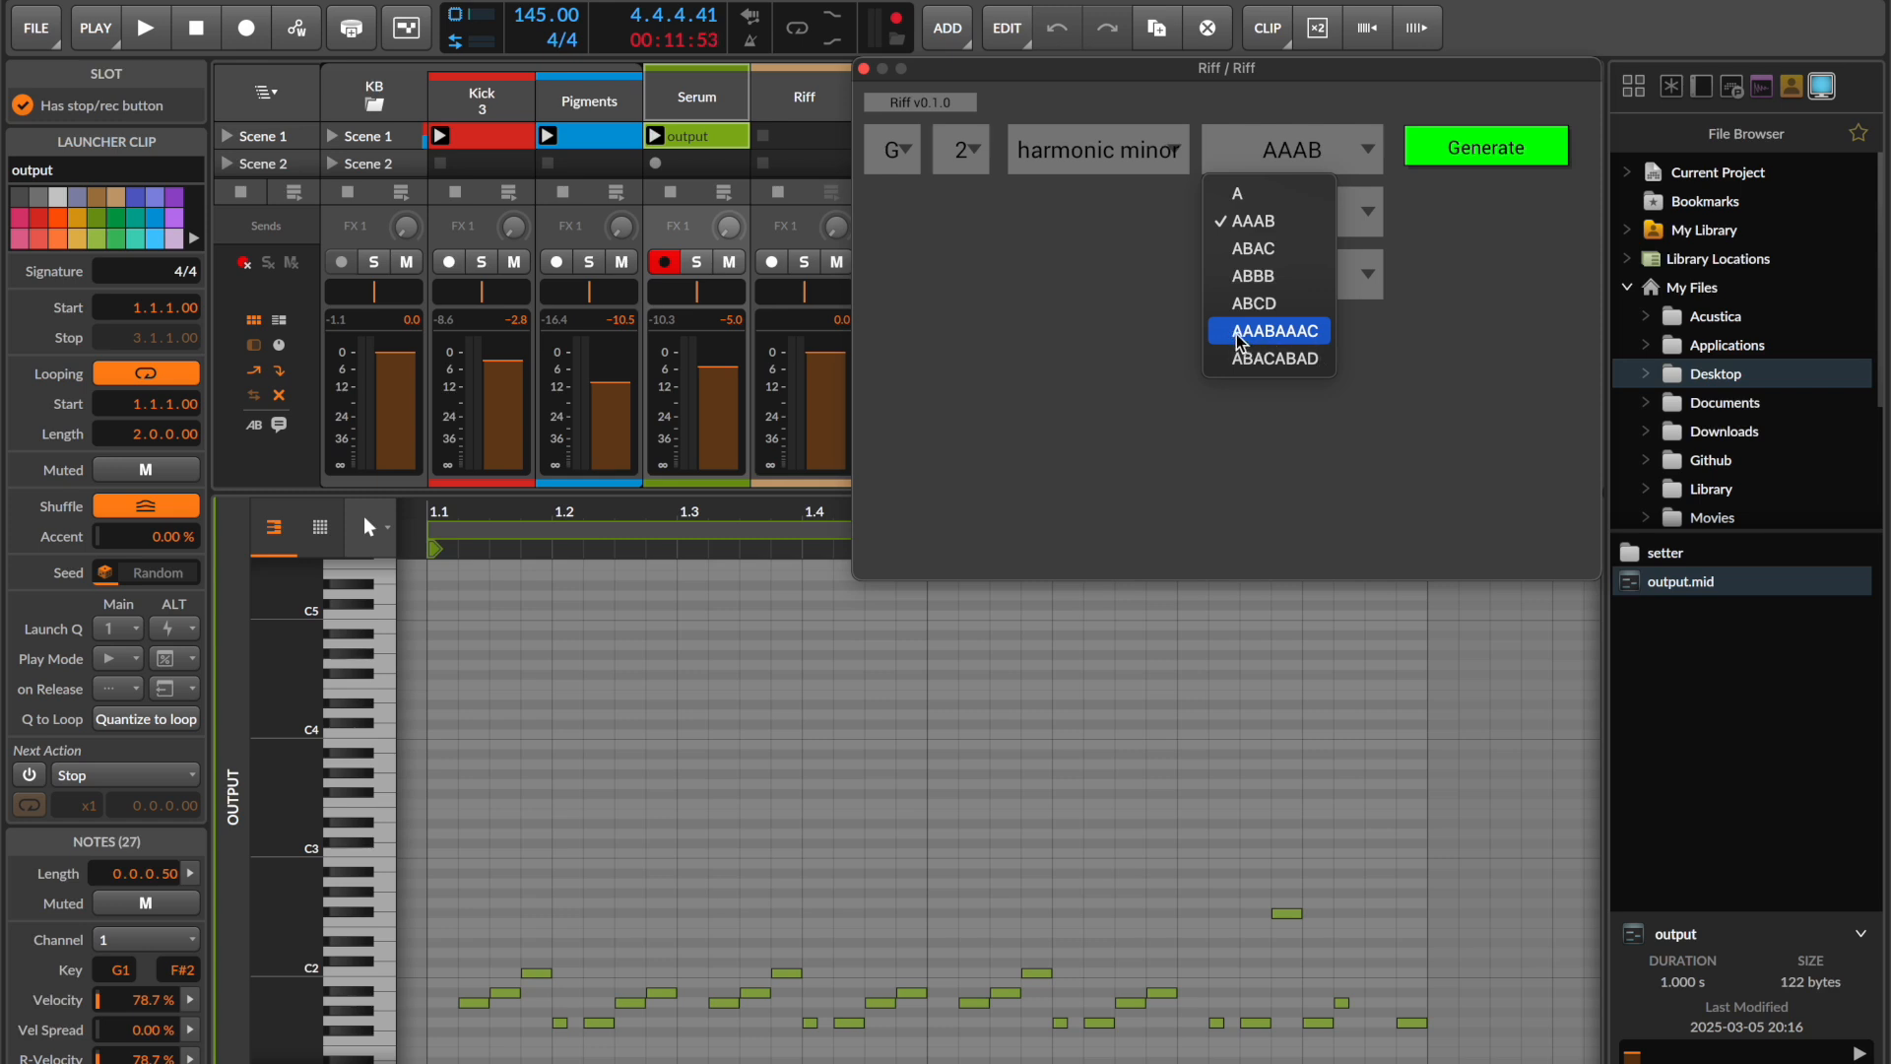
left_click(1313, 333)
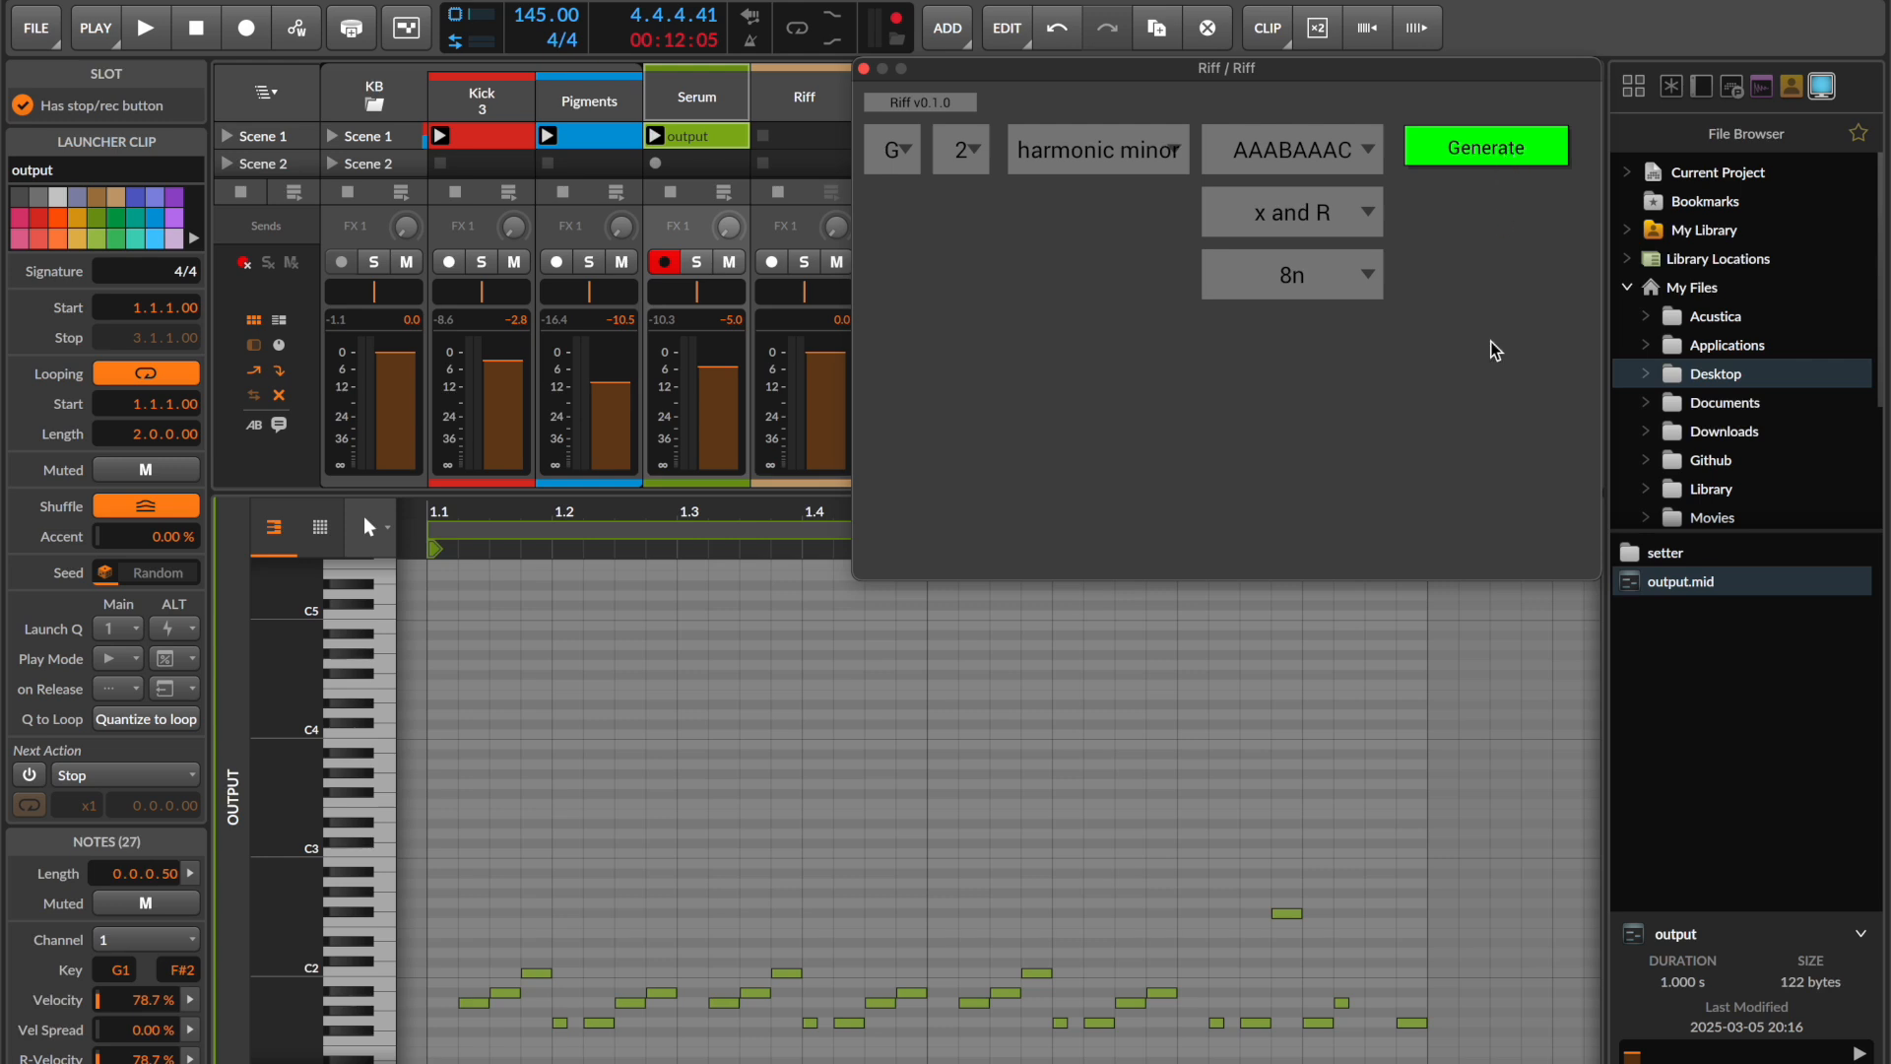
left_click_drag(1657, 583, 707, 134)
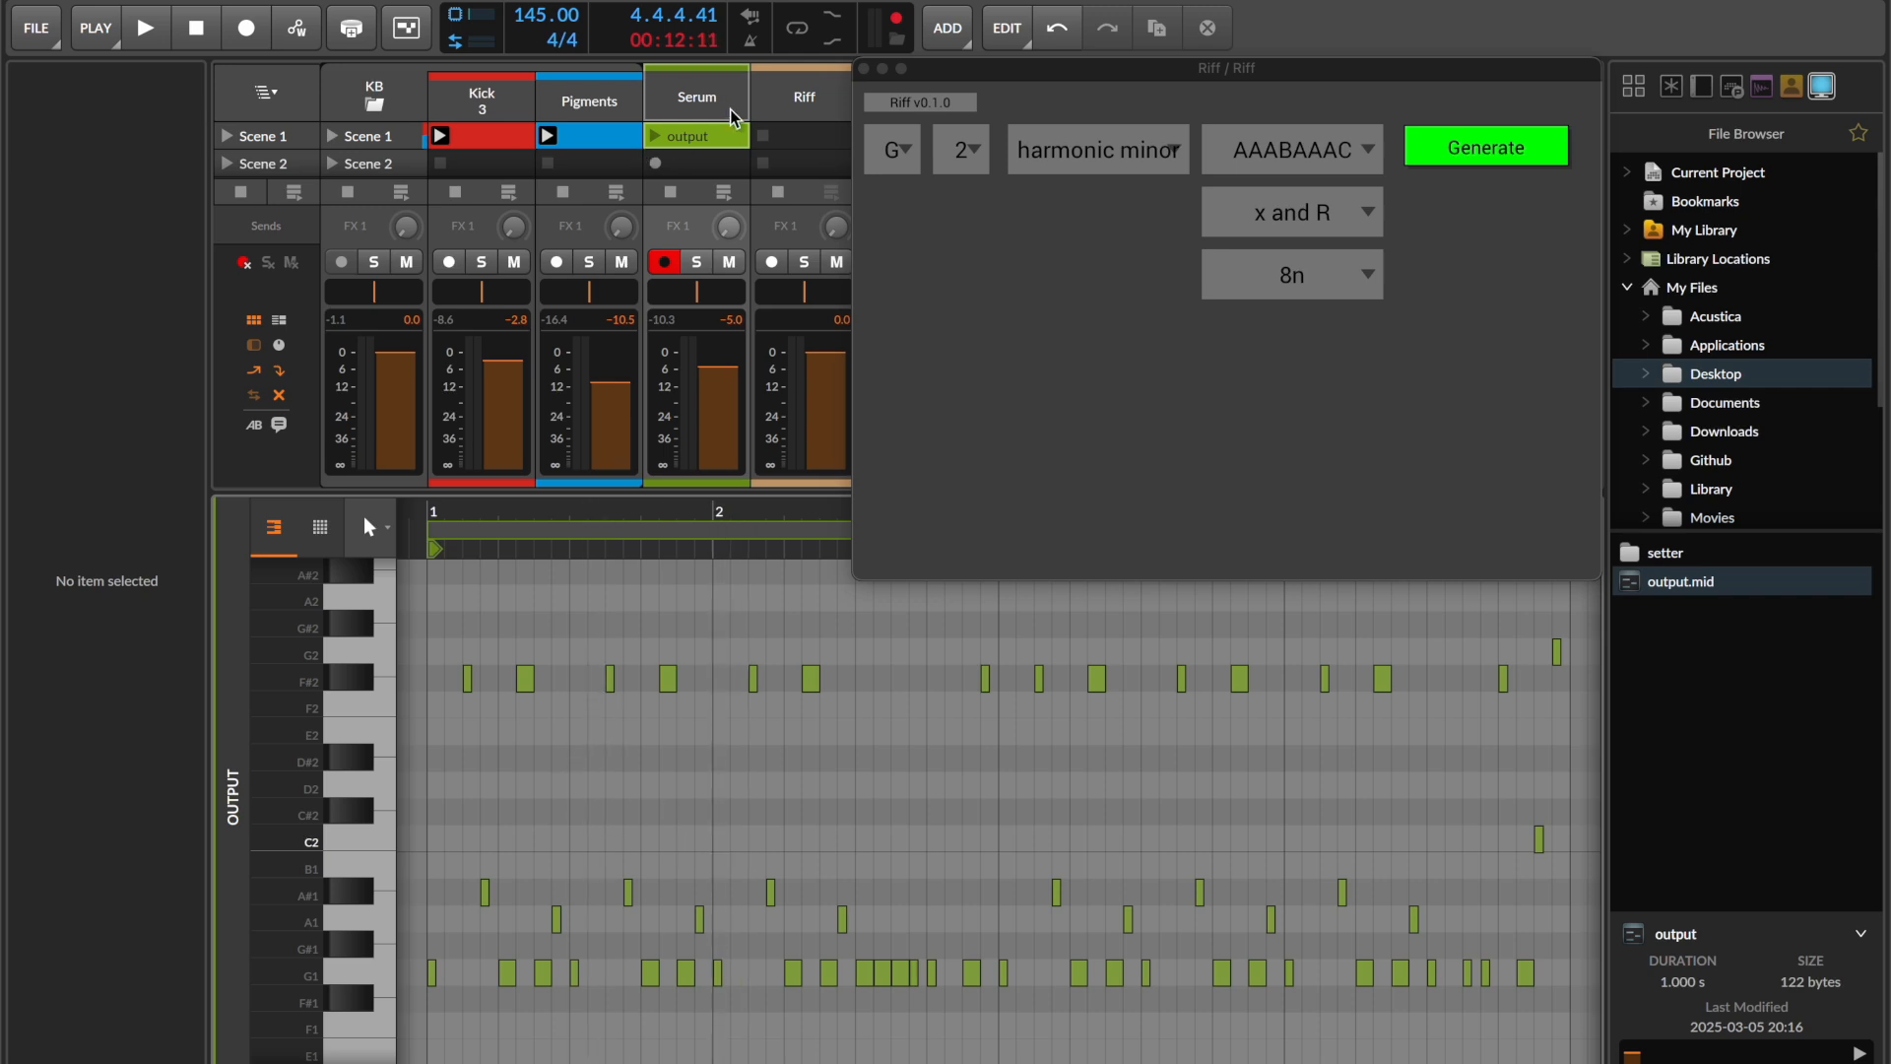
left_click(674, 140)
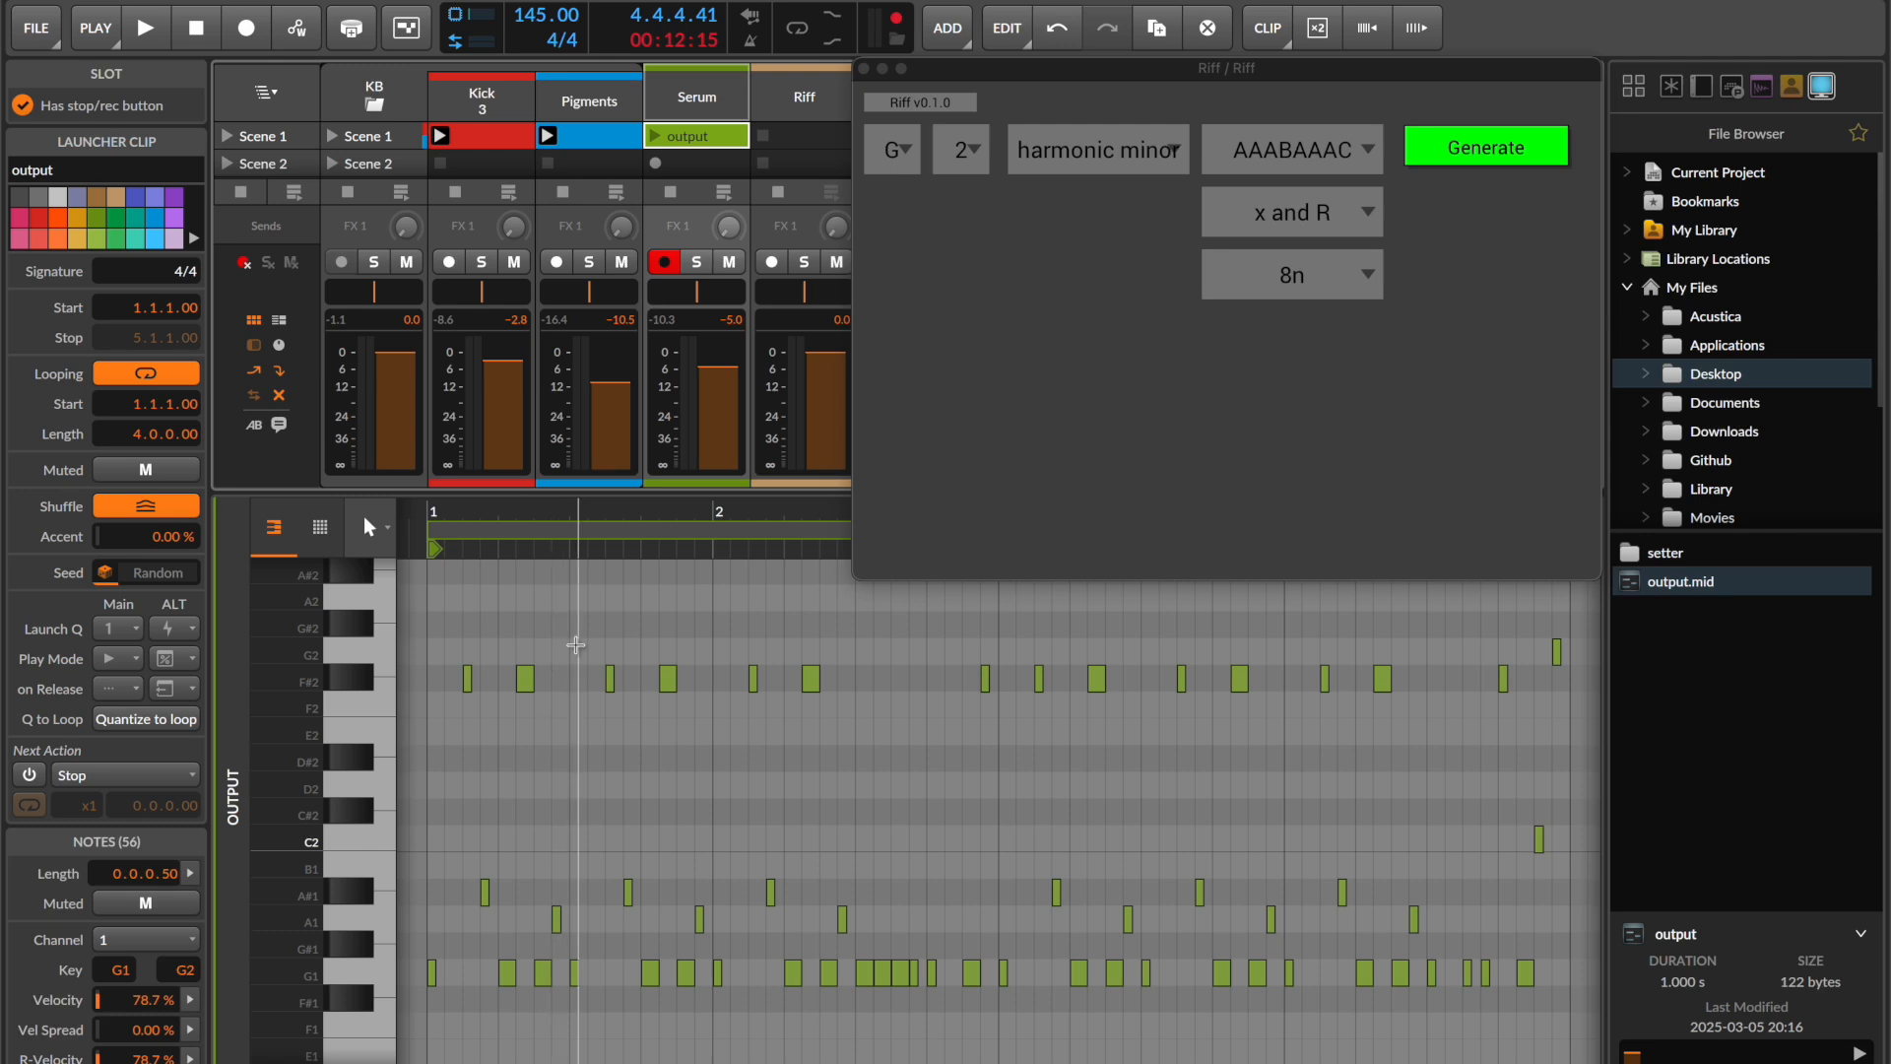
- Examine the AAABAAAC structure by marking its A, B and C sections one after another, and audition the clip
left_click_drag(570, 647, 420, 1019)
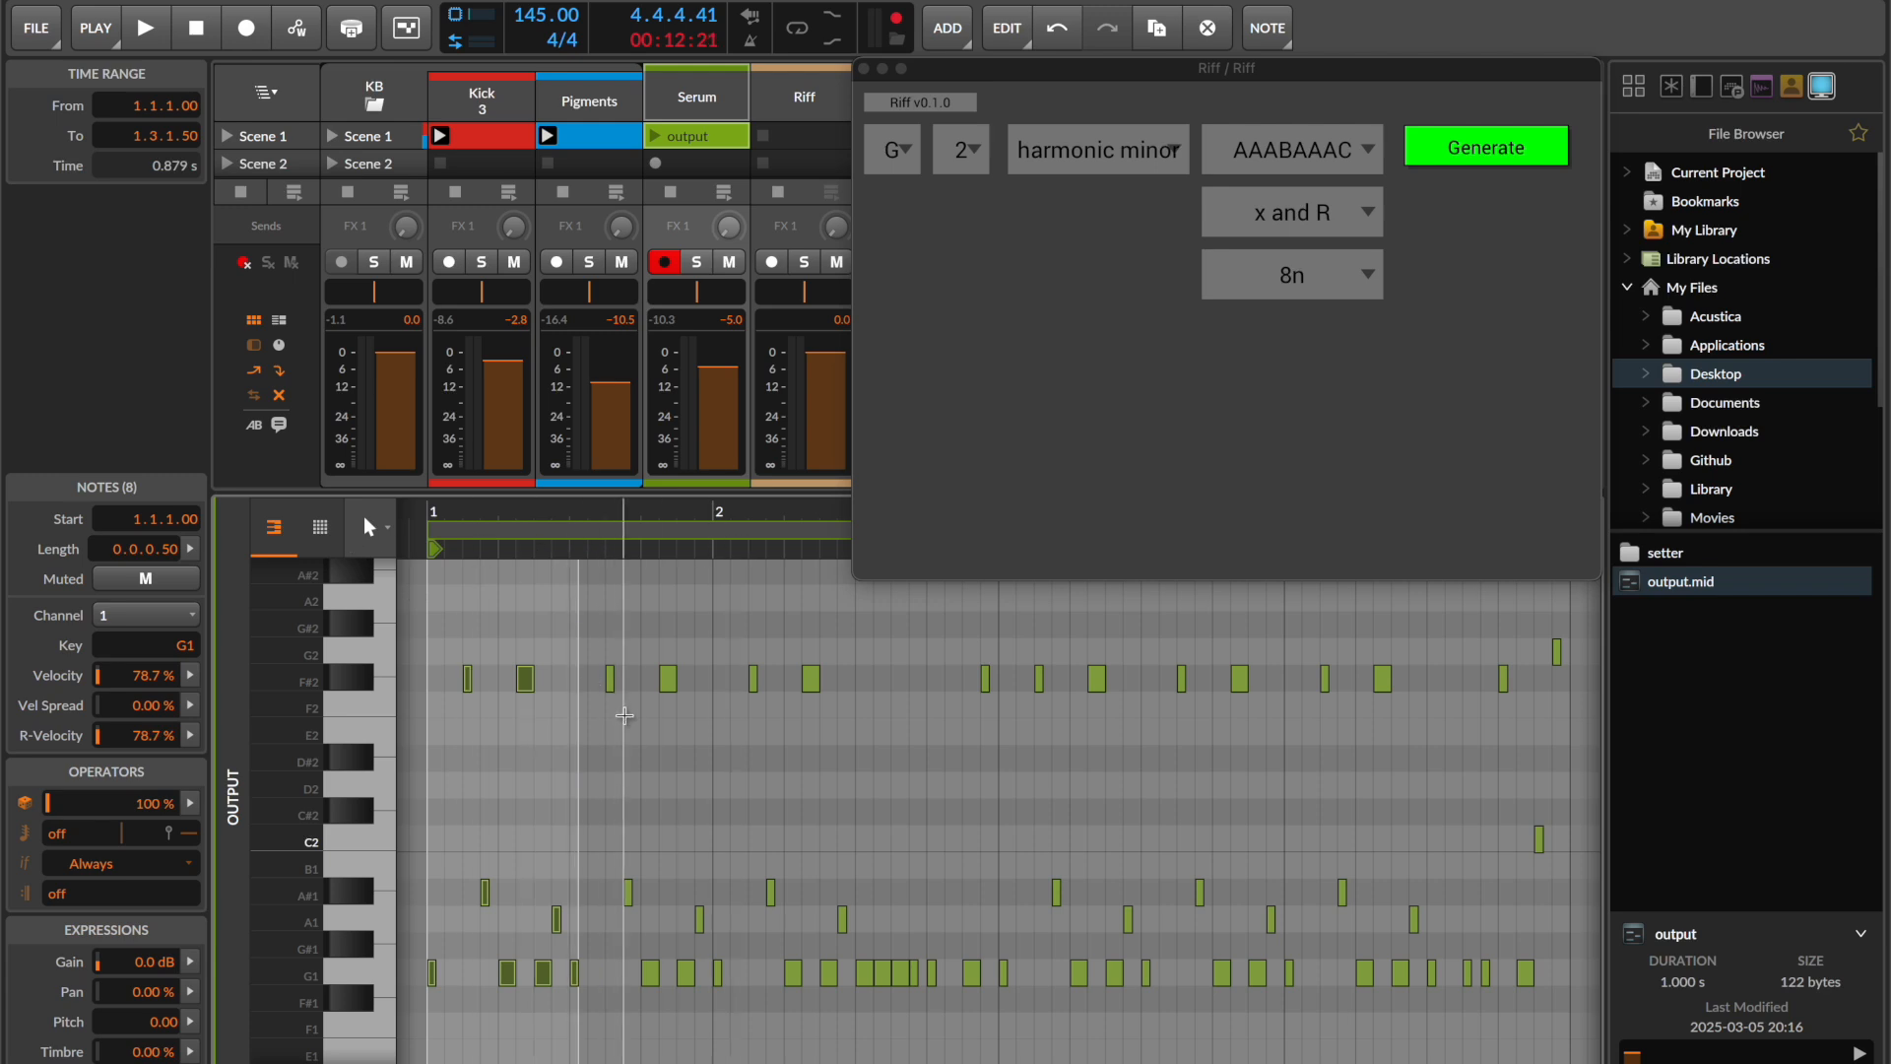
left_click(623, 628)
left_click_drag(581, 627, 750, 1025)
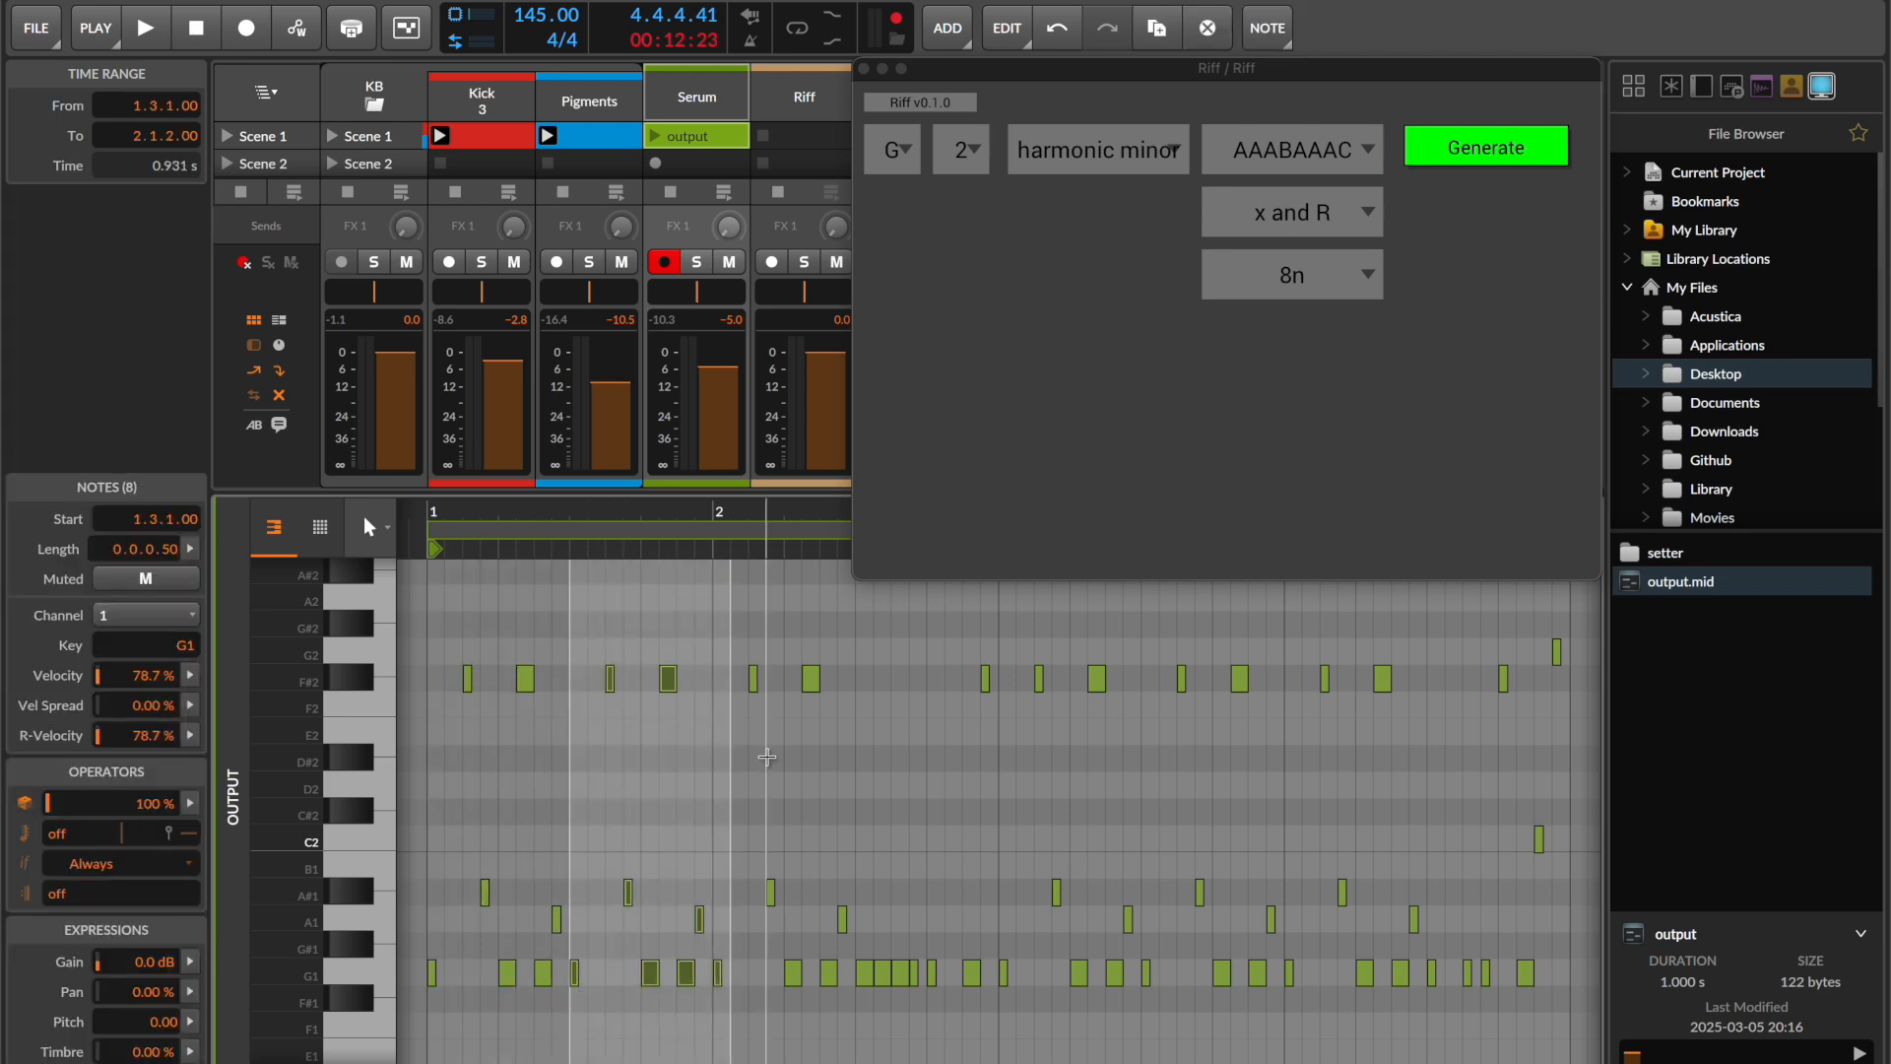
left_click(830, 1039)
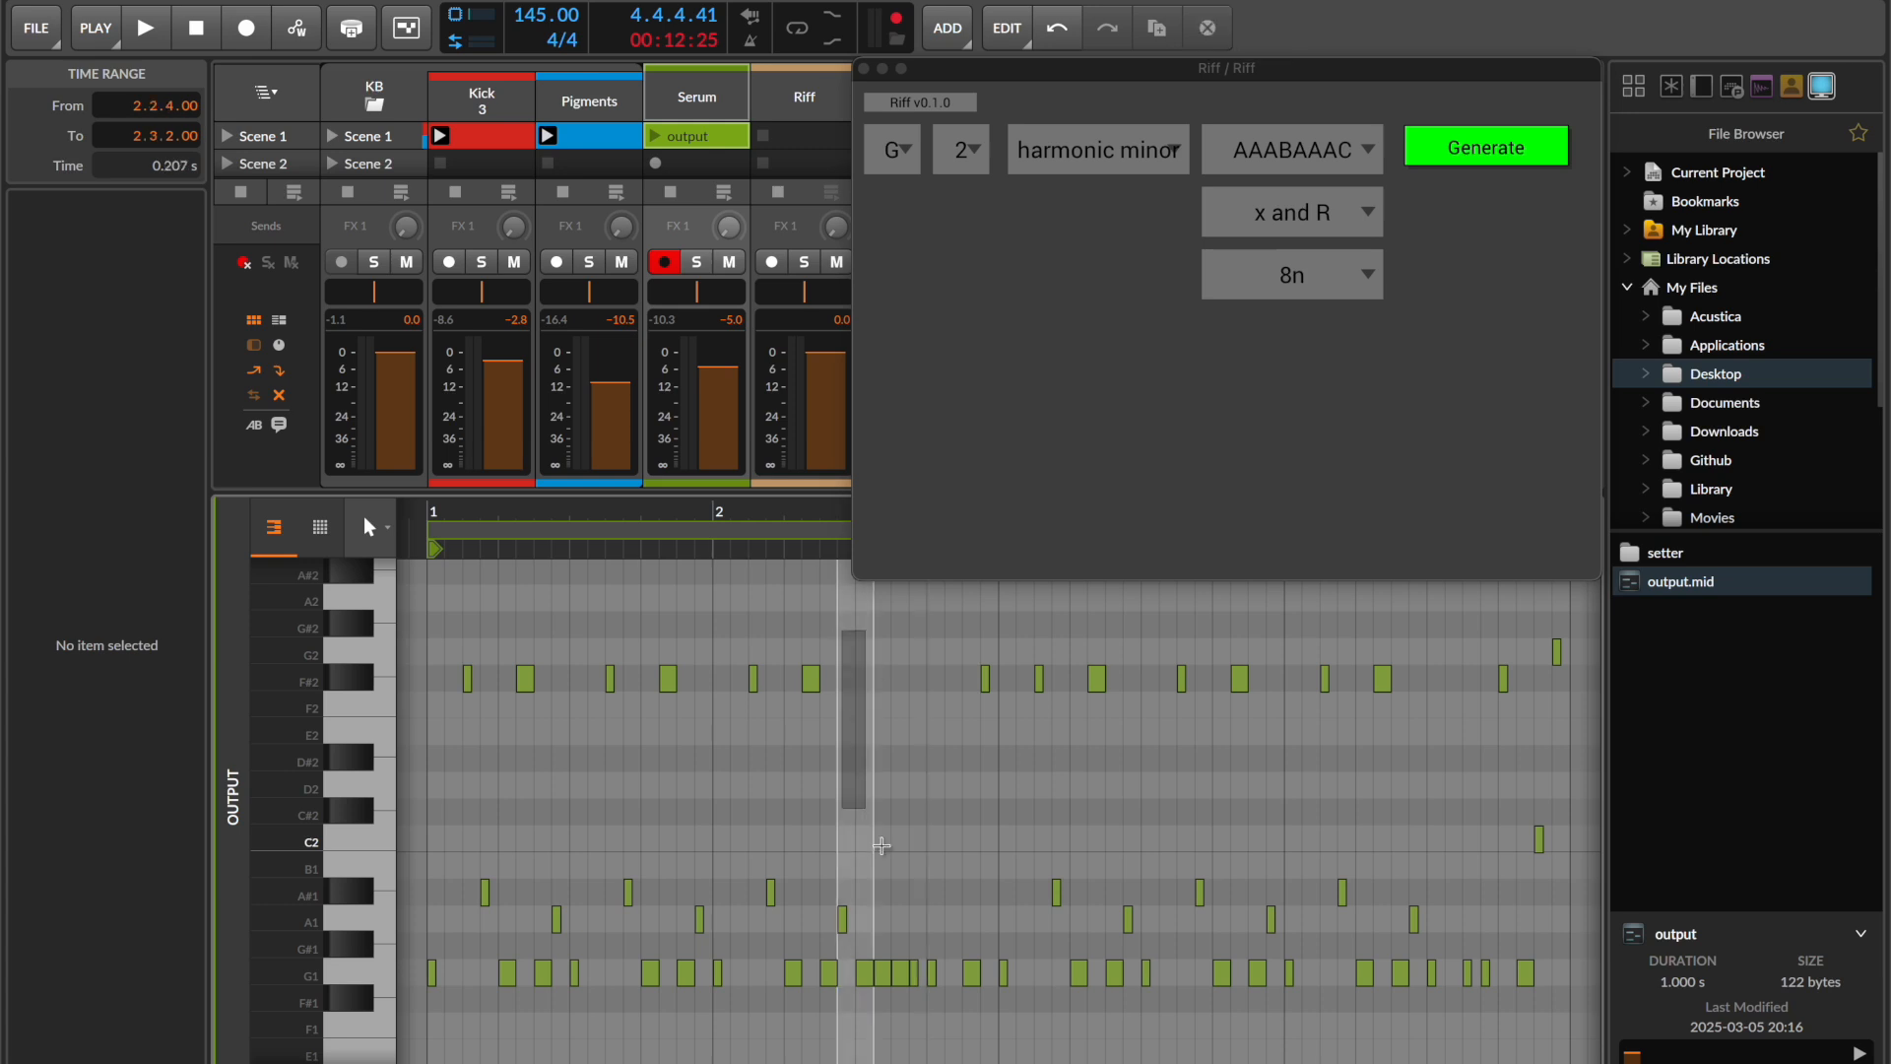
left_click_drag(842, 630, 987, 1019)
left_click_drag(1016, 626, 1132, 1046)
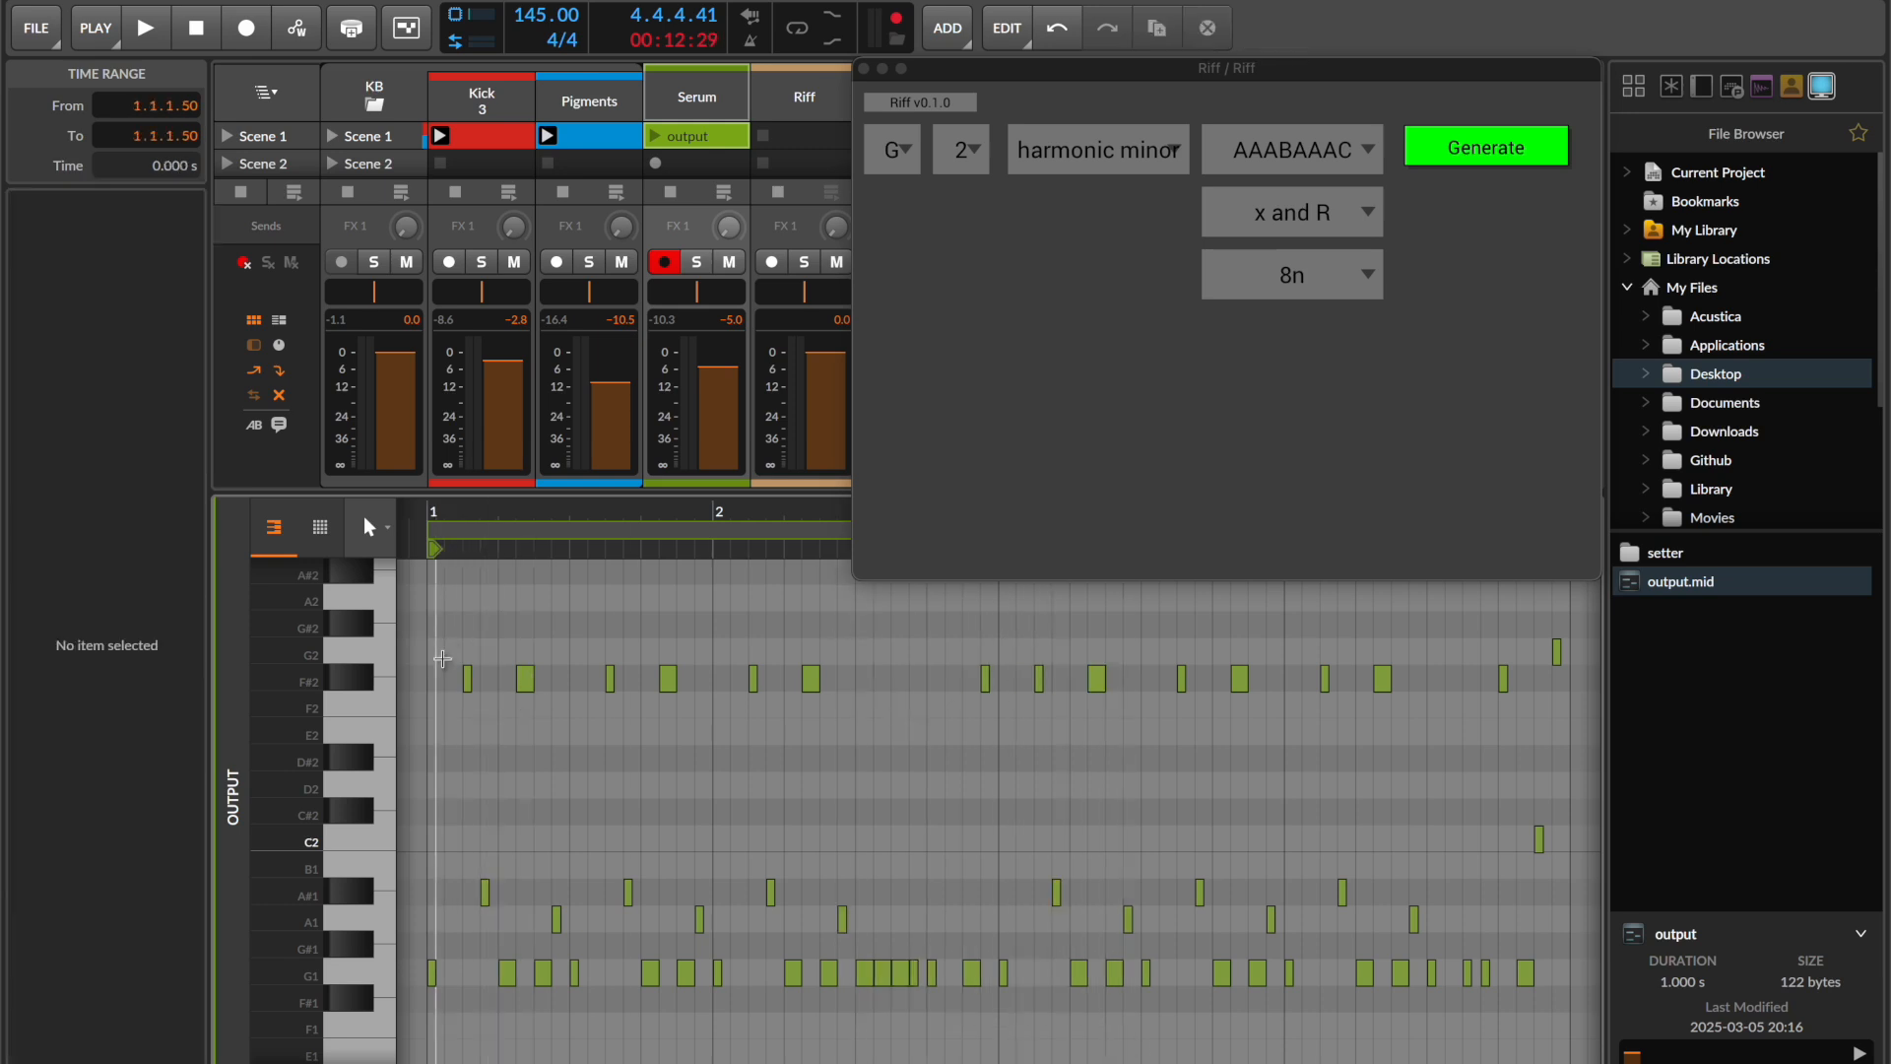
left_click(1015, 626)
left_click_drag(1015, 625, 1075, 1054)
left_click_drag(1169, 646, 1302, 1043)
left_click_drag(1324, 605, 1411, 1045)
left_click_drag(1456, 646, 1579, 1048)
left_click(657, 137)
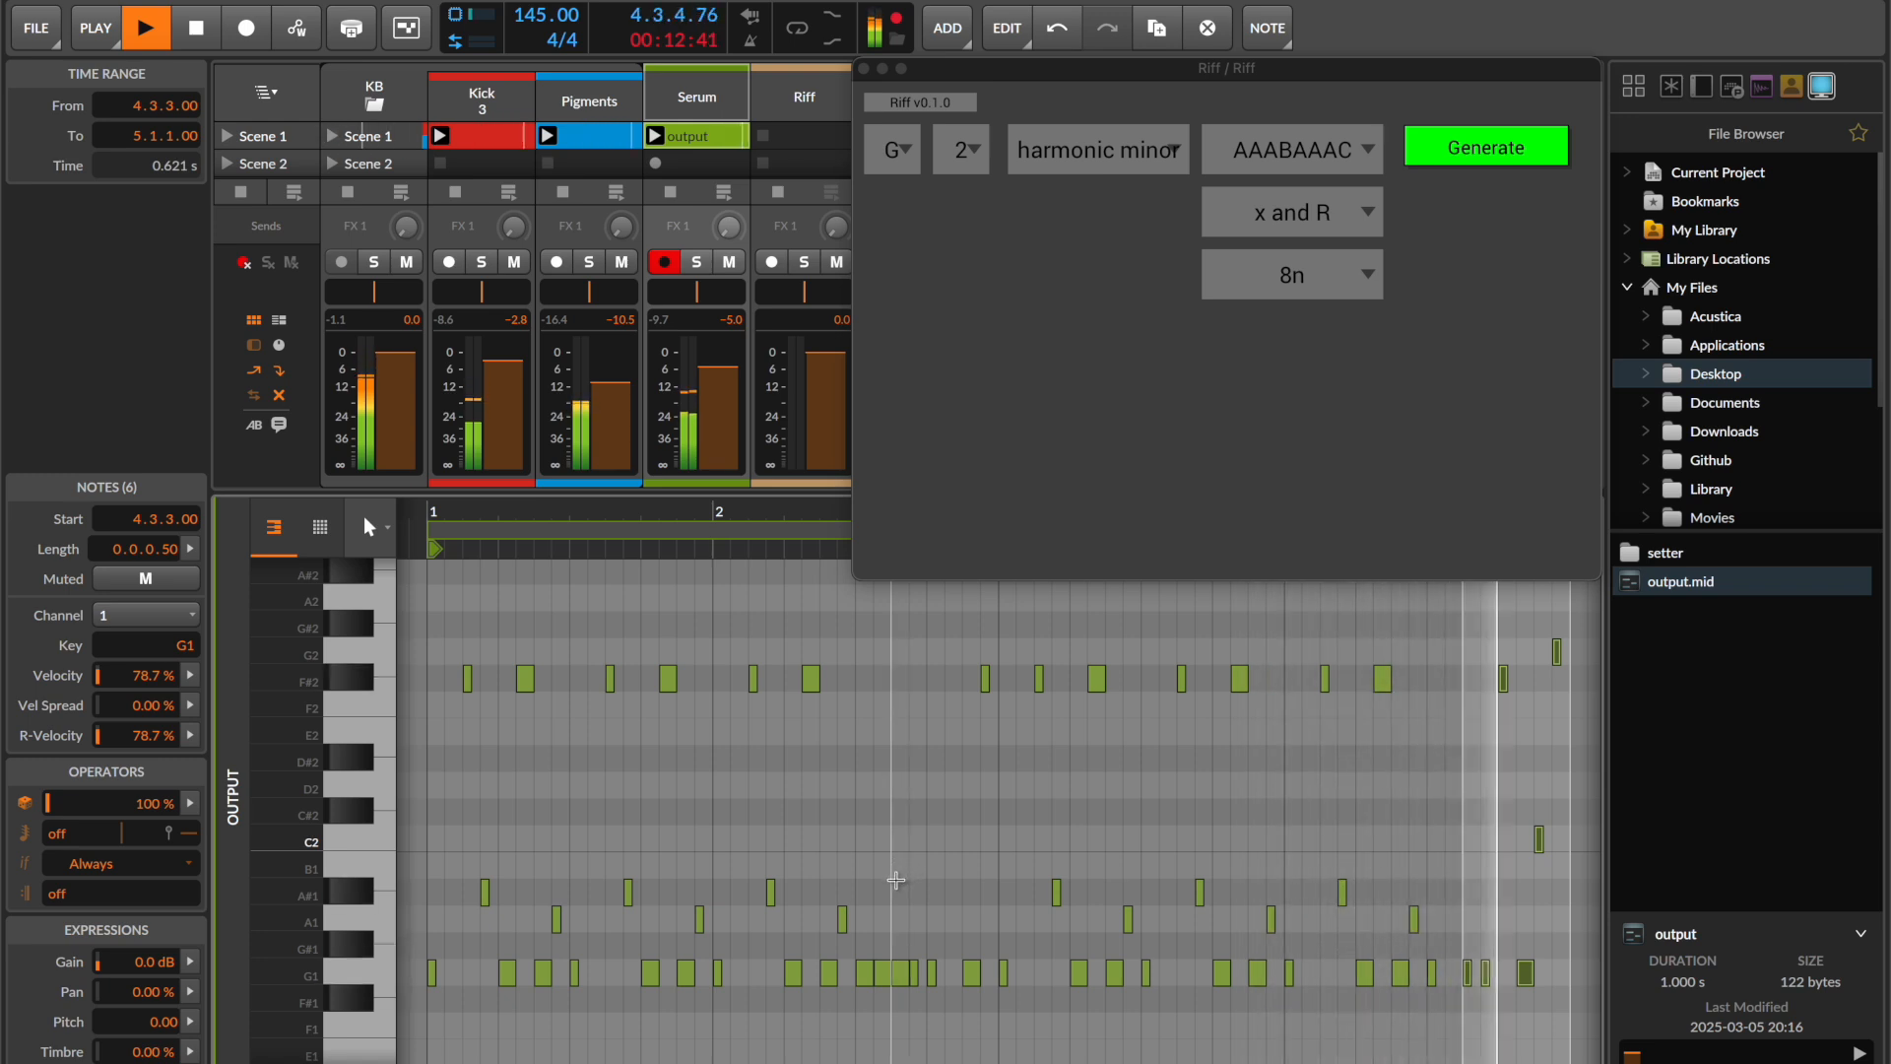
key("space")
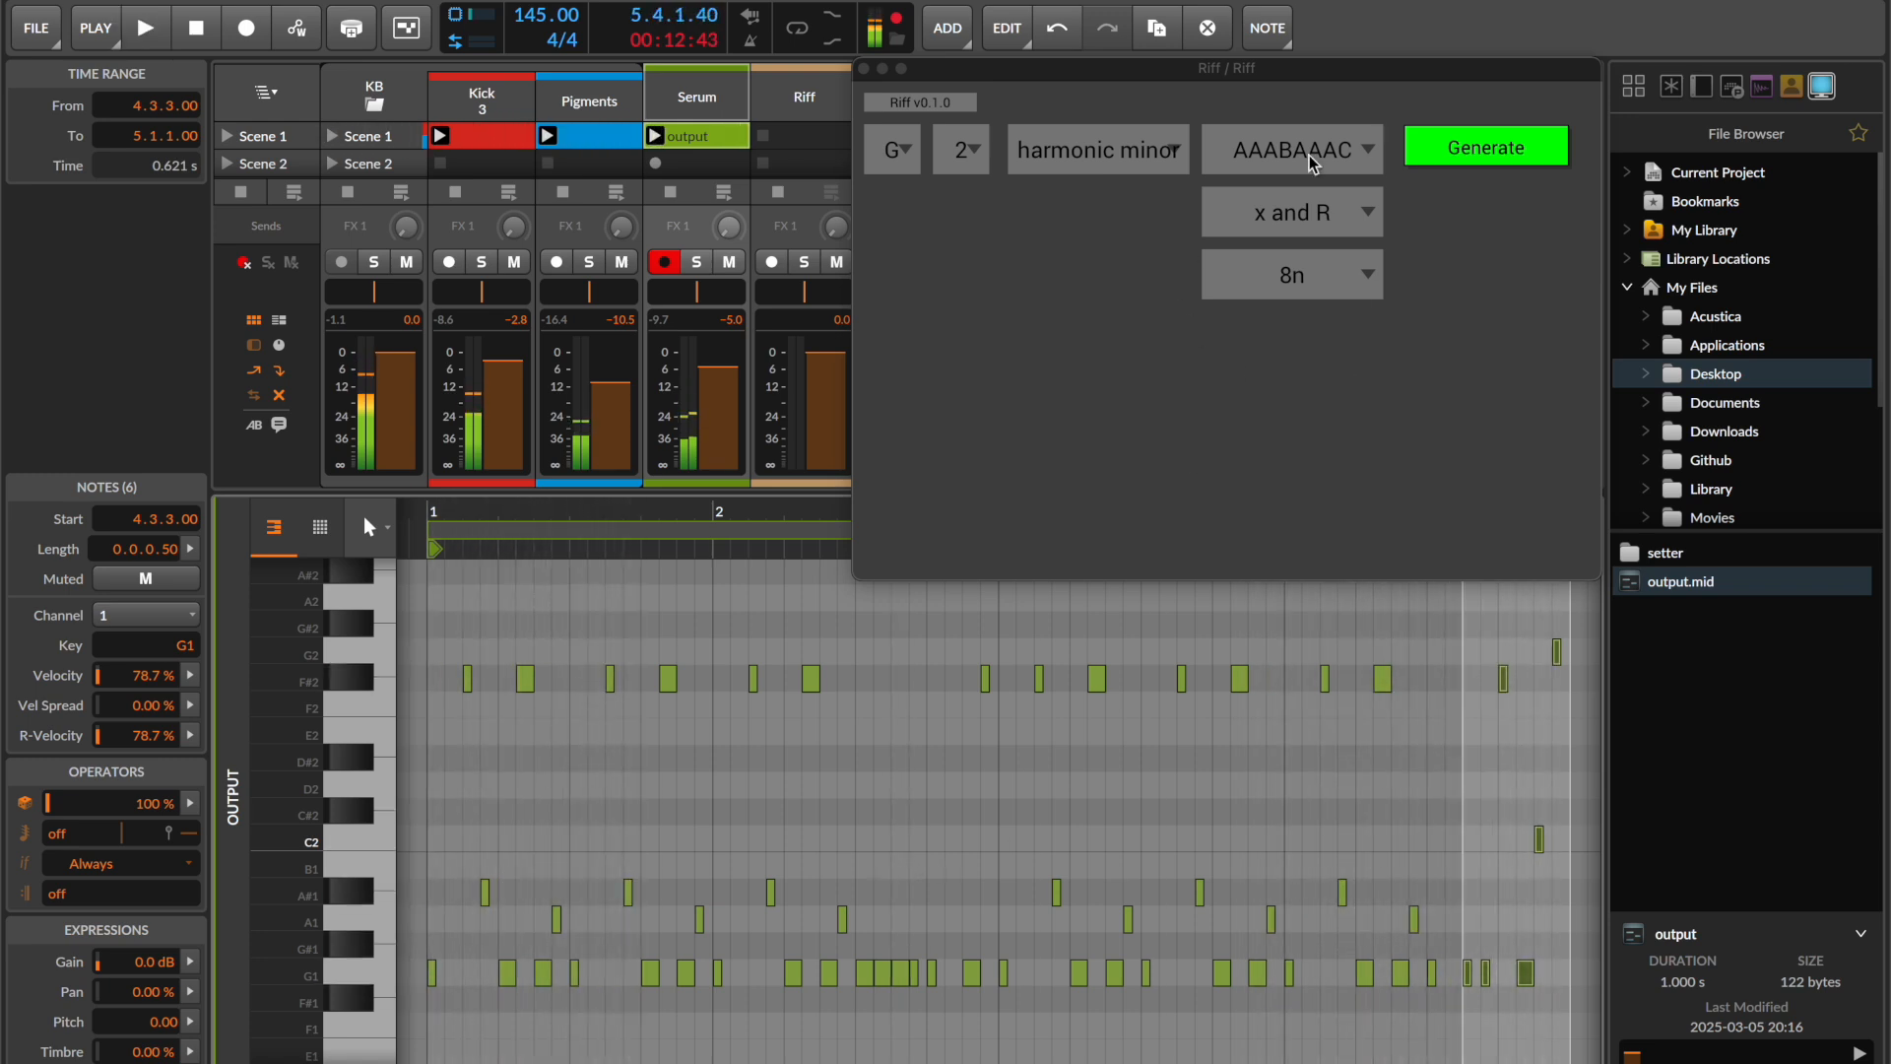
- Set the Riff note length option to 4n, generate an AAABAAAC riff and load output.mid over the Serum track's Scene 1 clip
left_click(1332, 158)
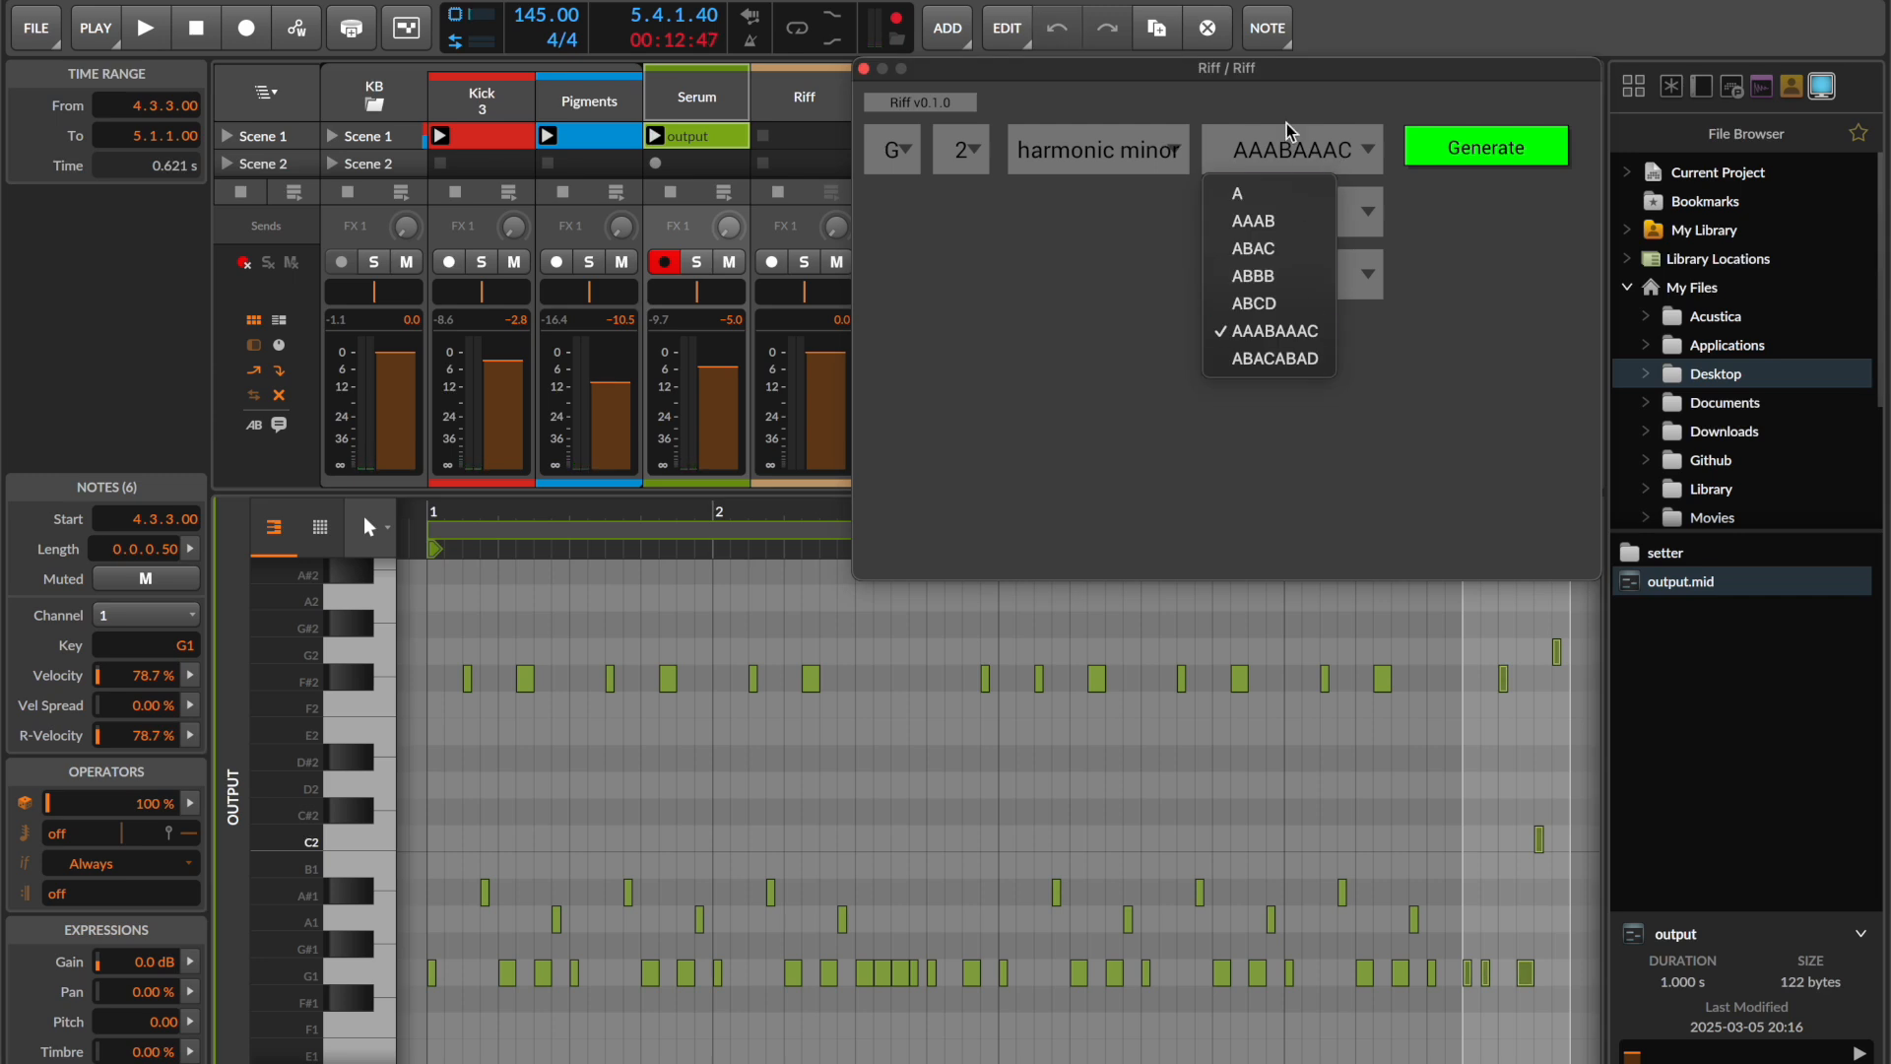
left_click(1293, 154)
left_click(1292, 284)
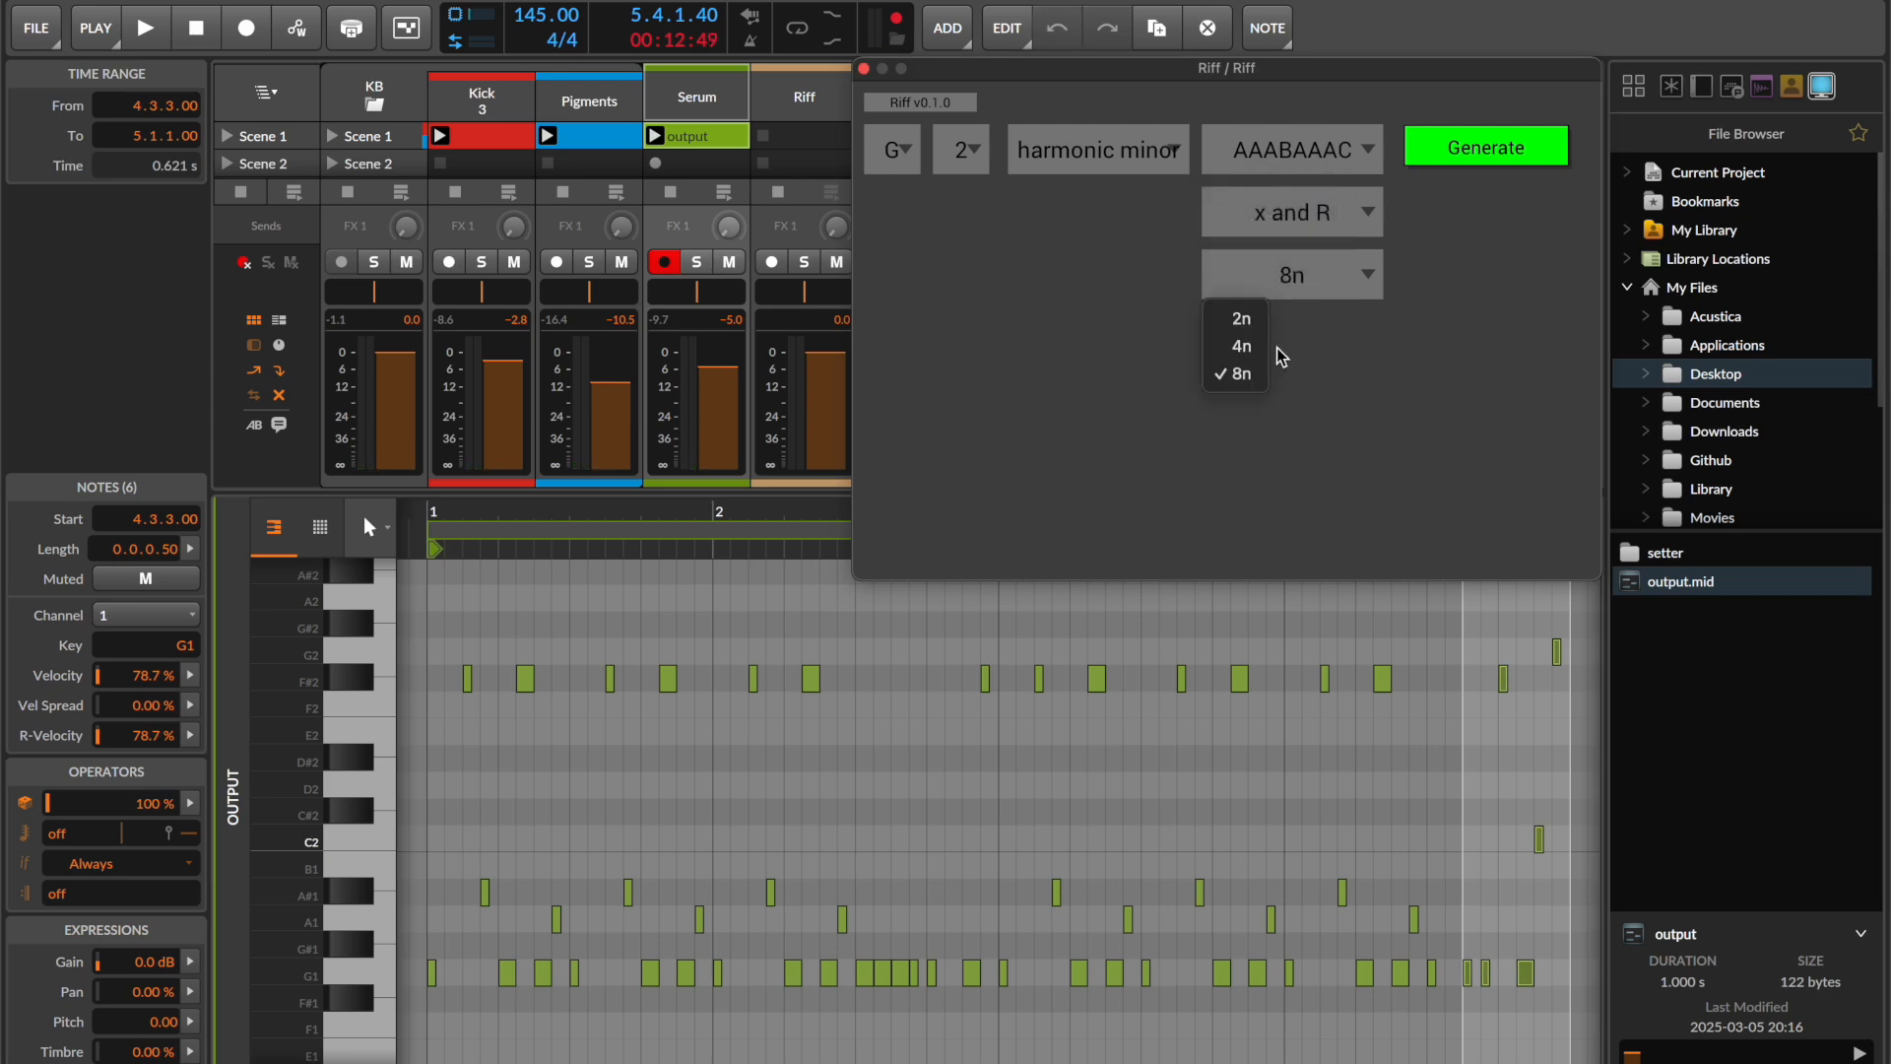
left_click(1241, 346)
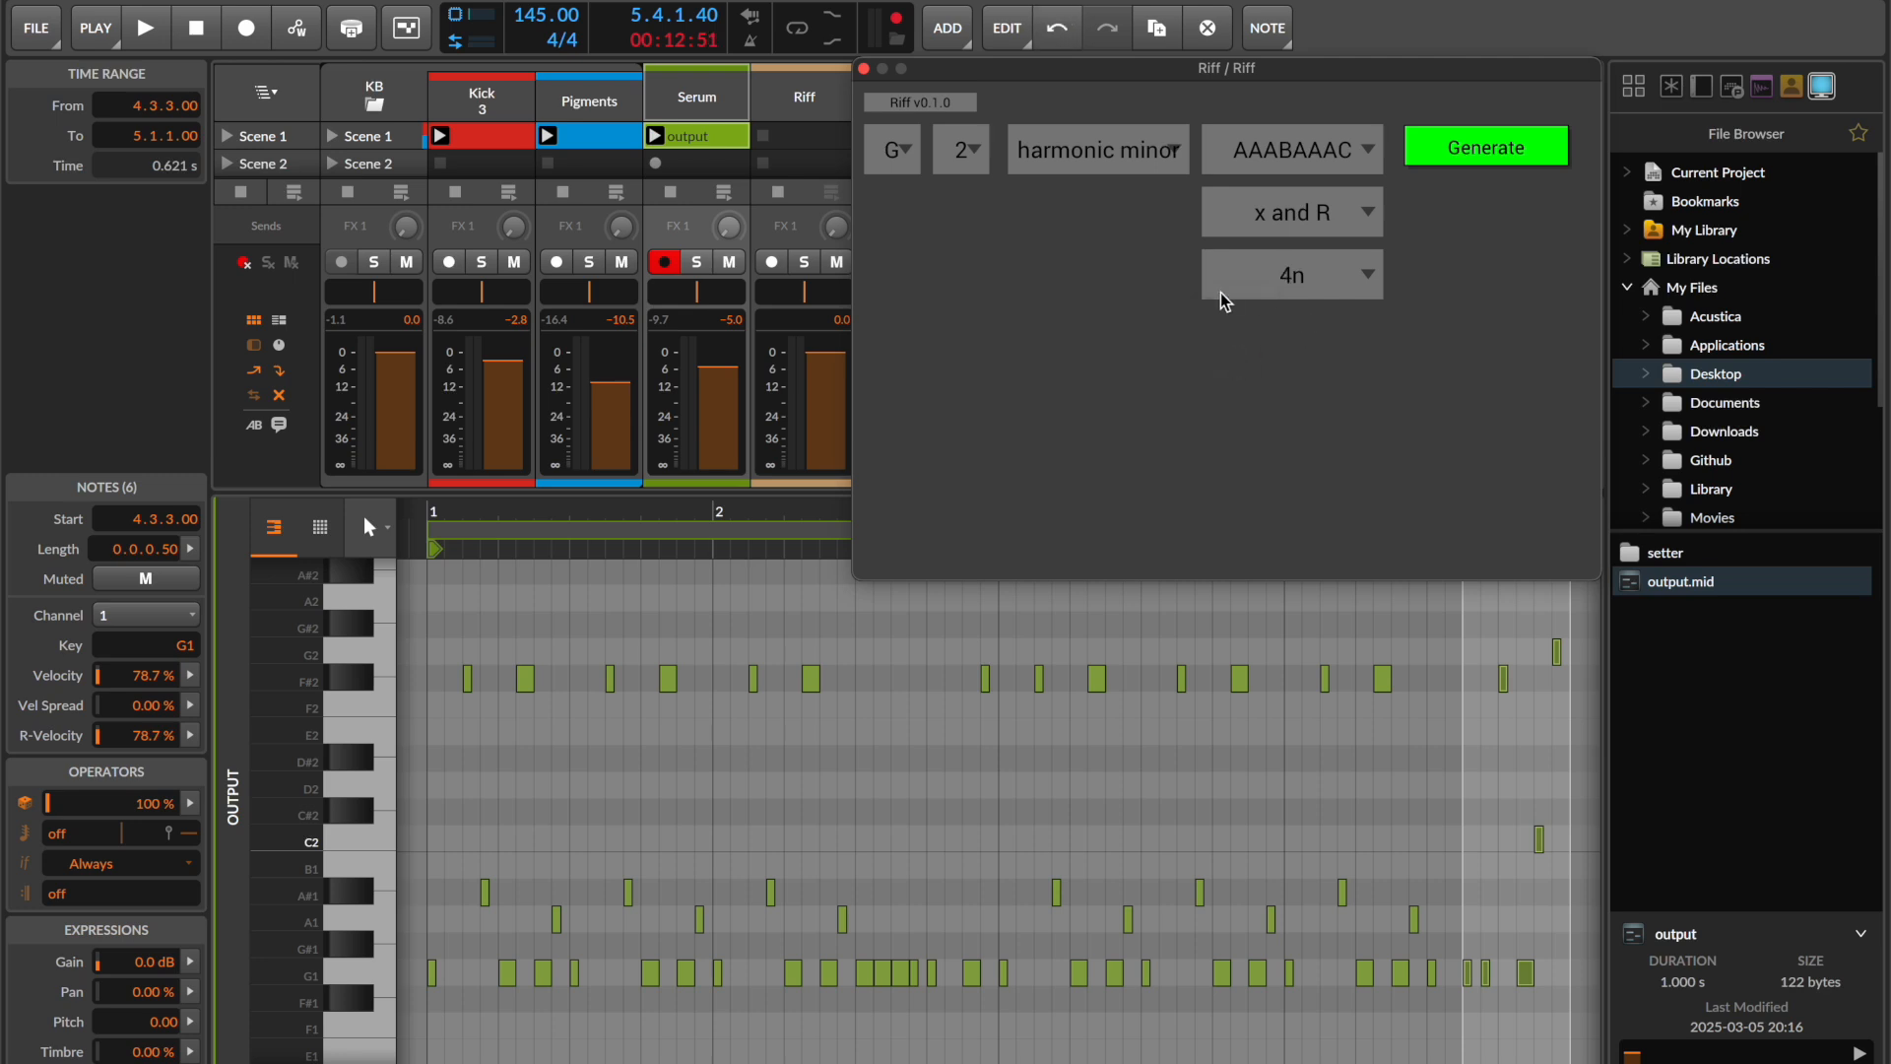
left_click(1291, 285)
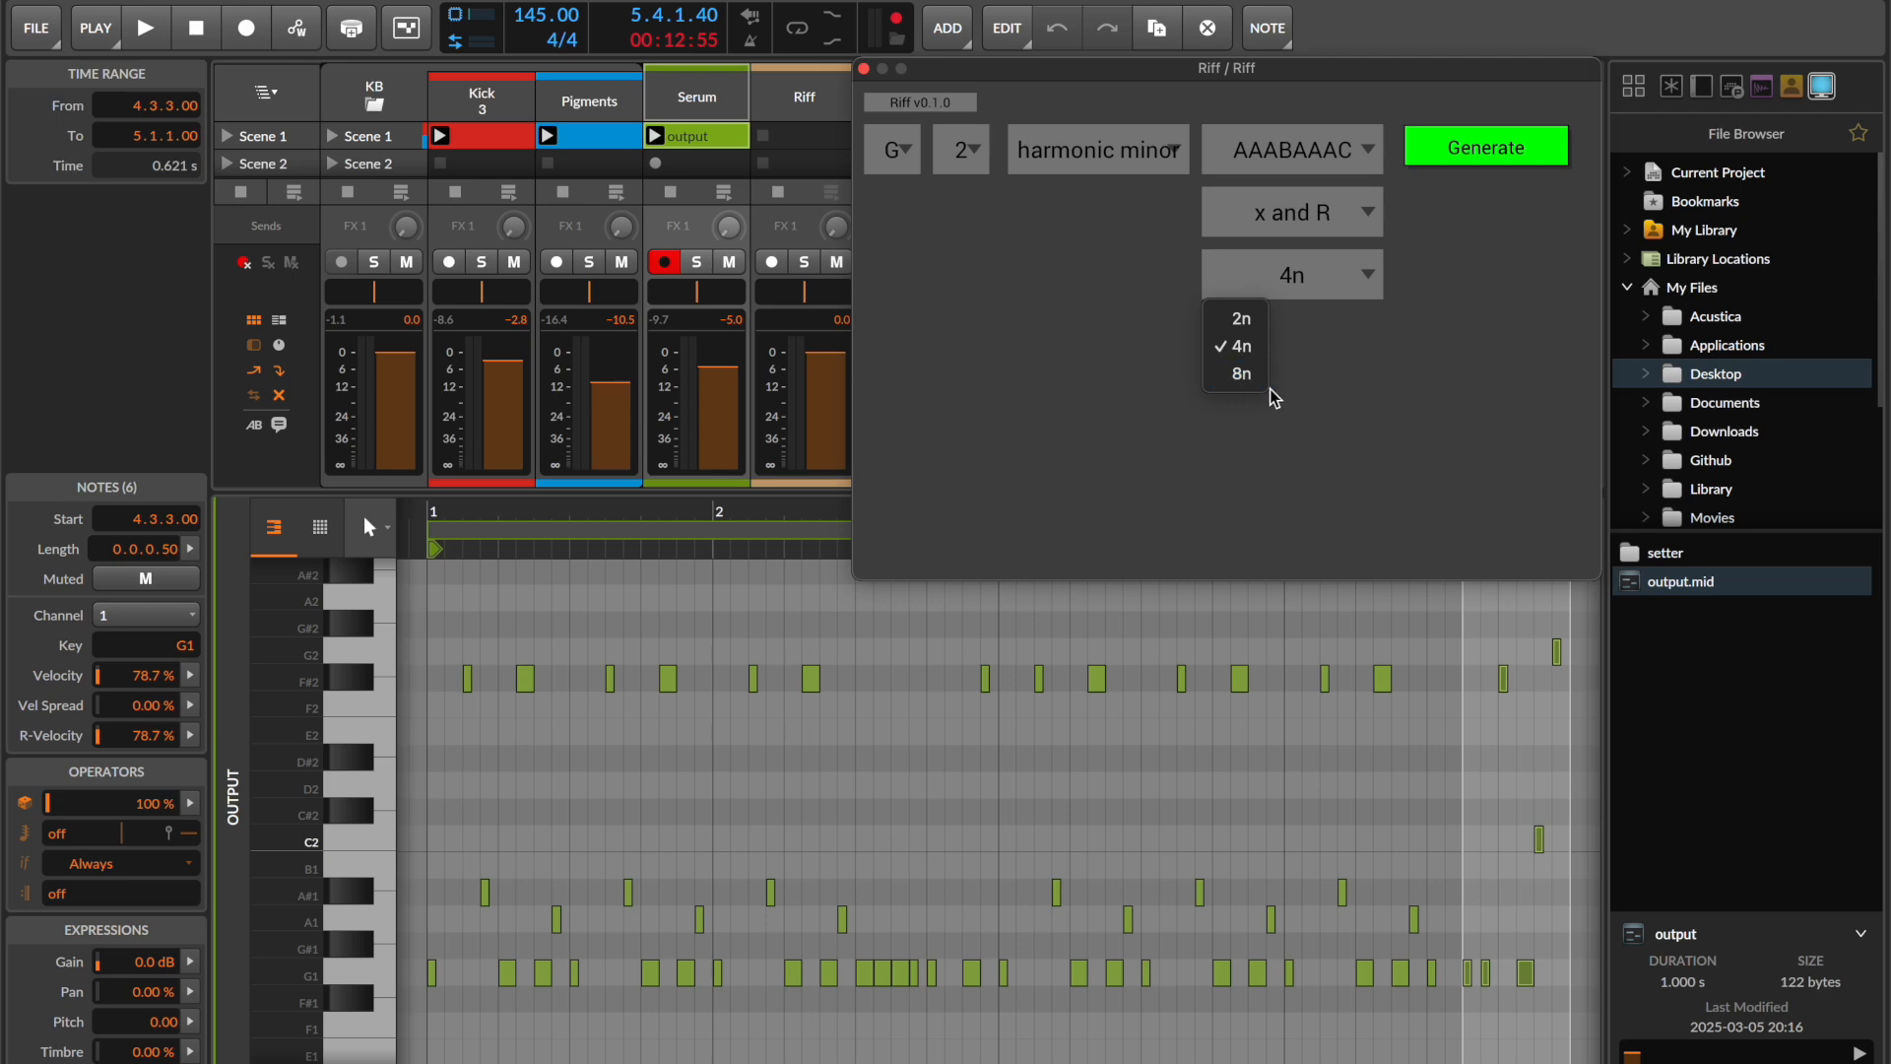
left_click(1441, 301)
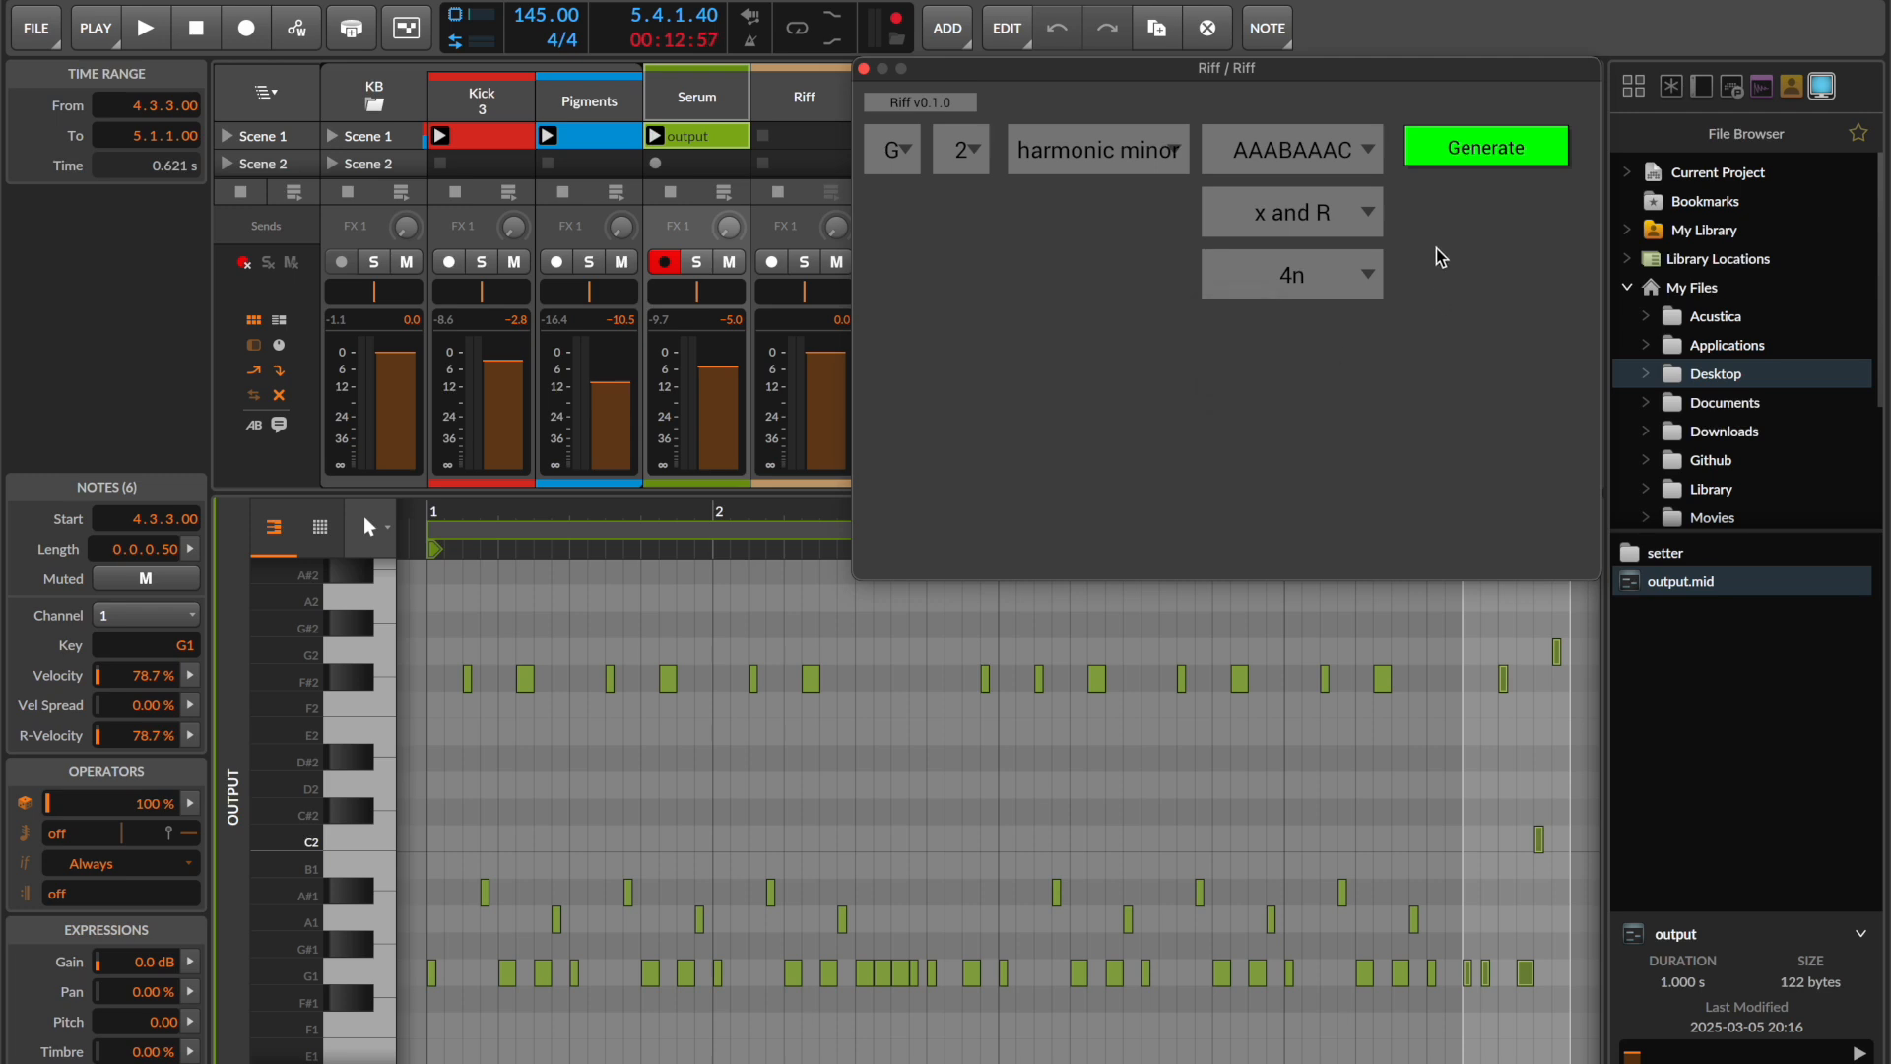
left_click(1648, 589)
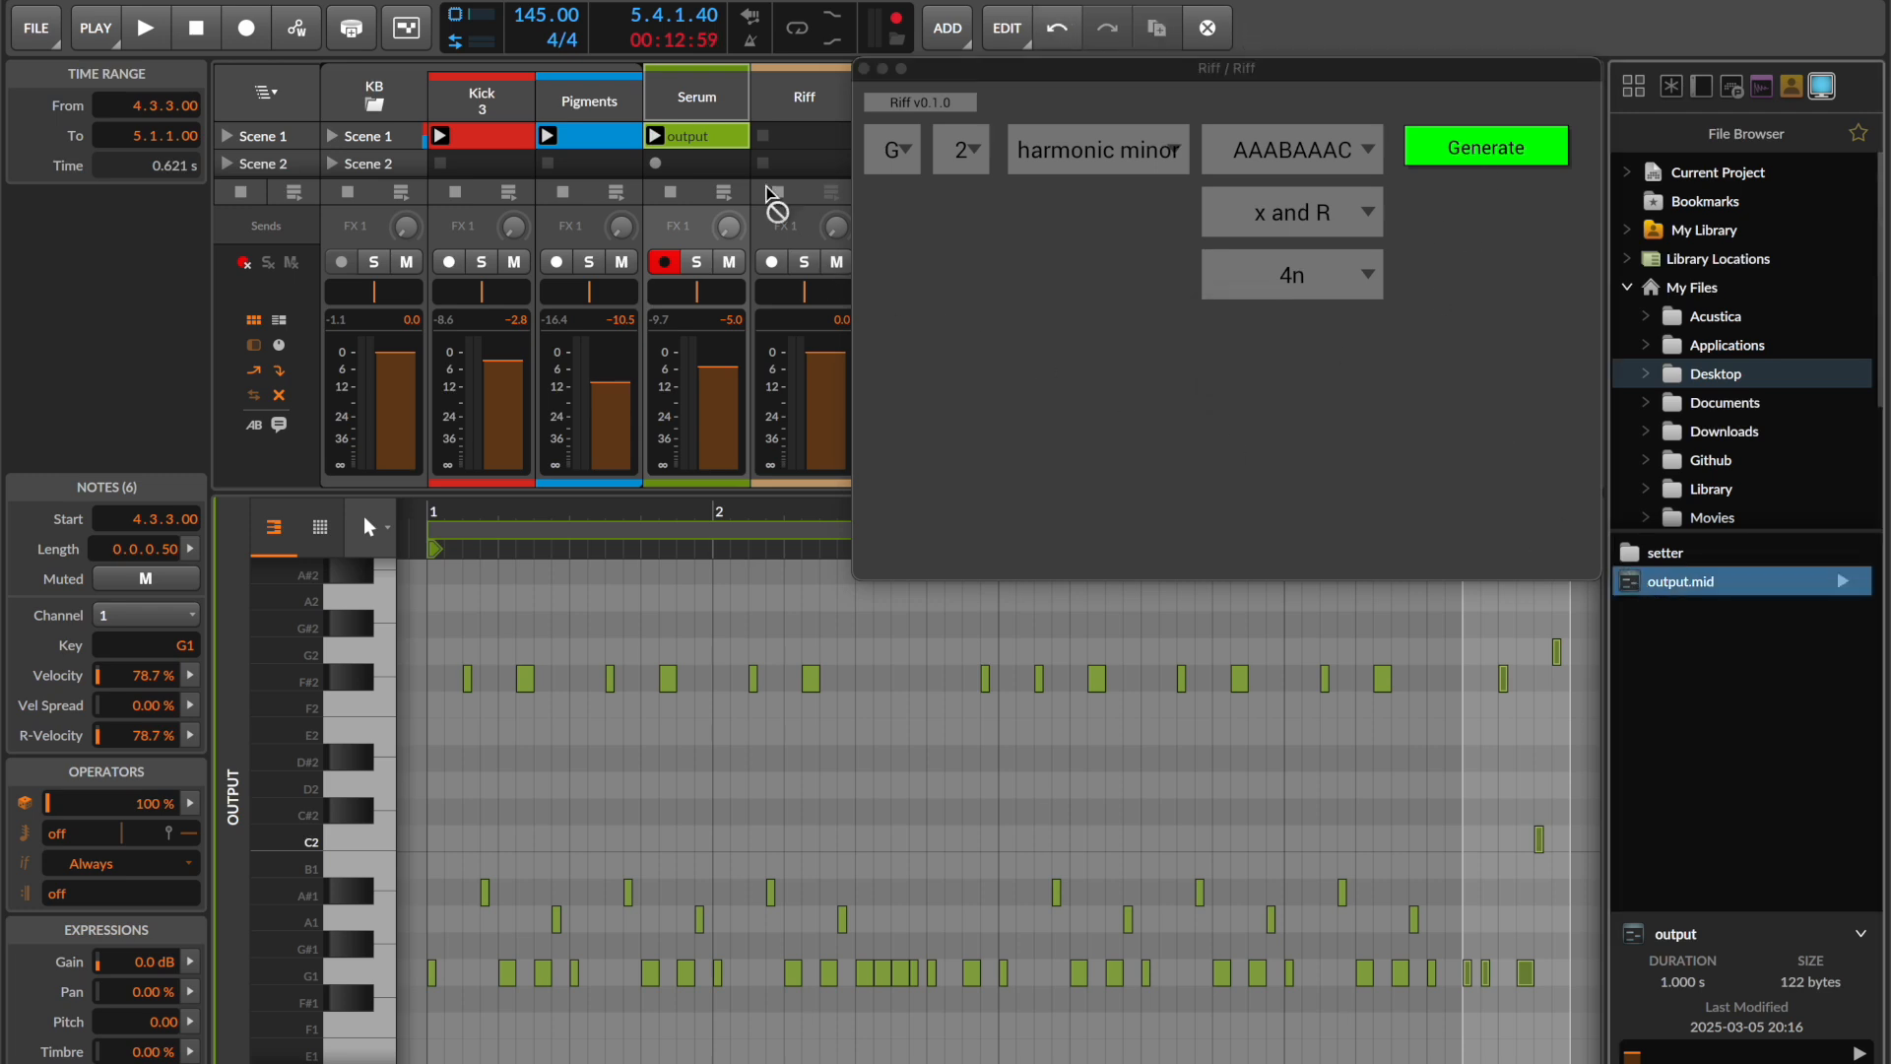
left_click_drag(717, 147, 713, 144)
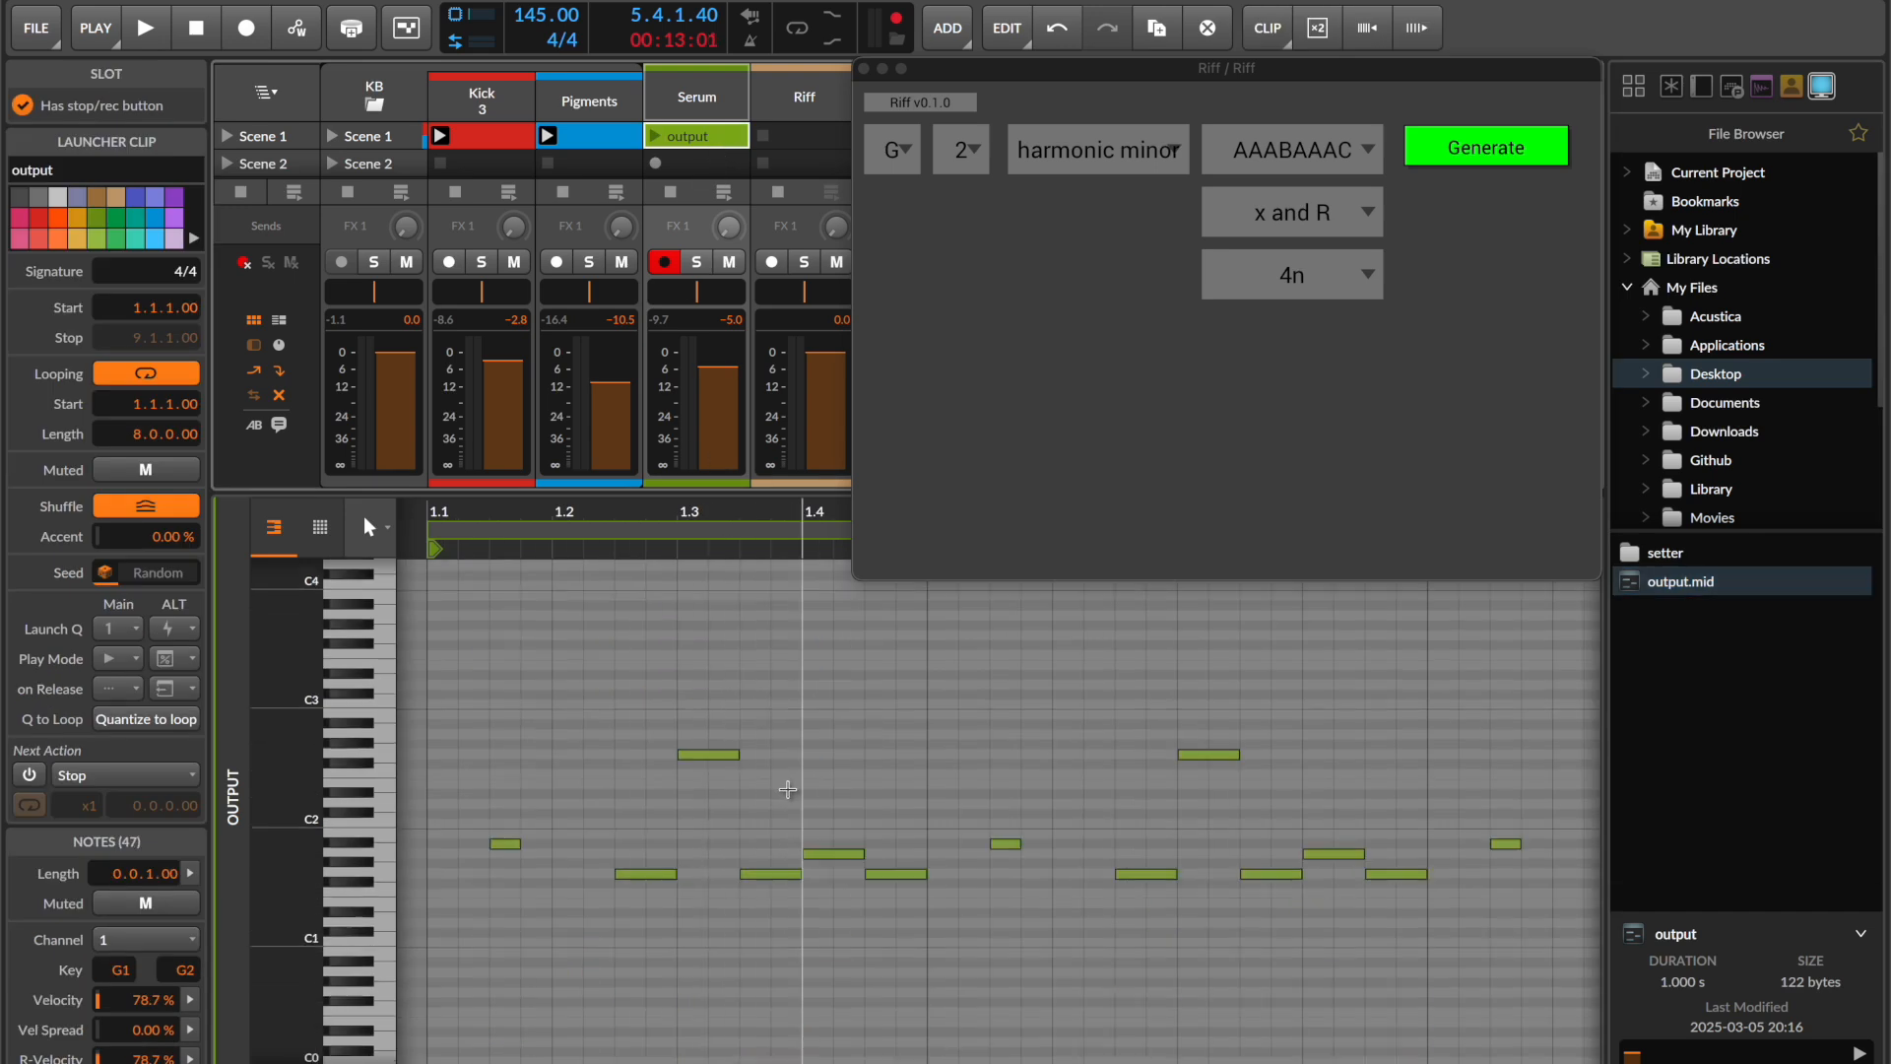
- Audition the 4n riff and examine the whole clip, moving the Riff window clear of the note editor
left_click(646, 136)
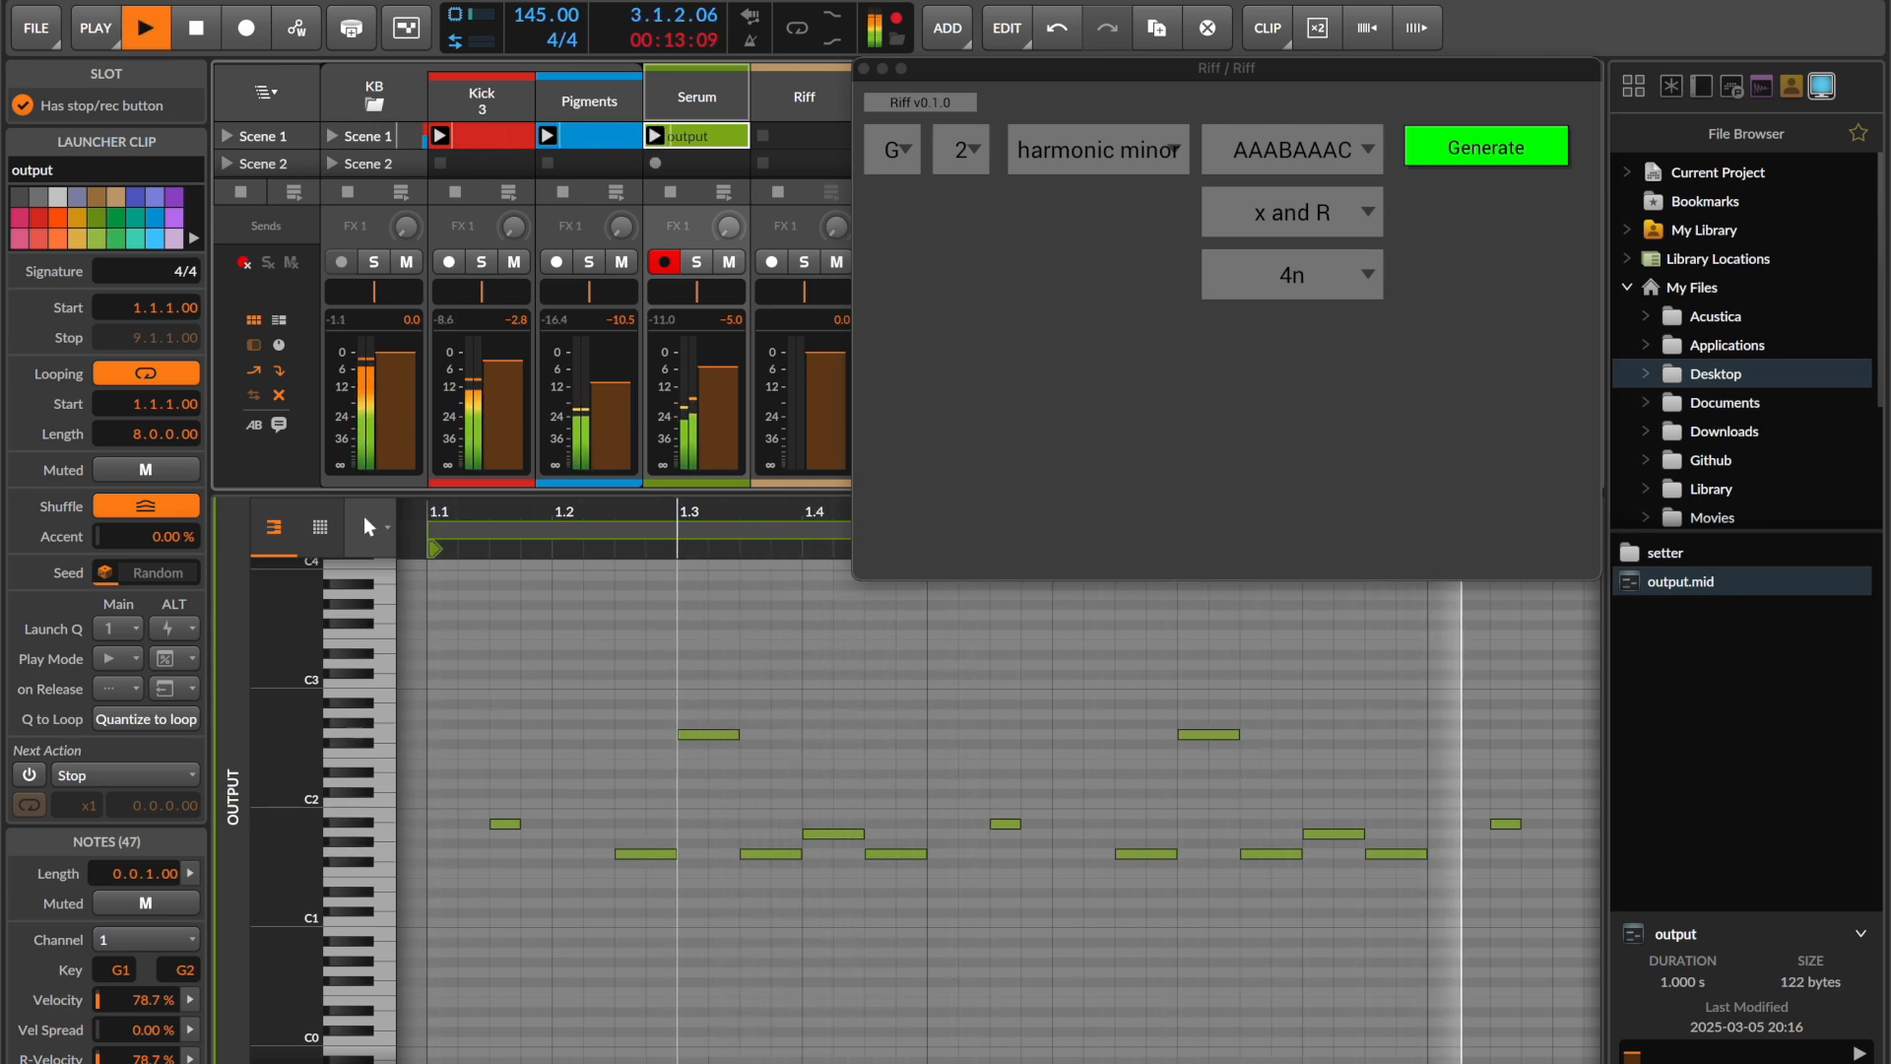
scroll(796, 644, "down", 5)
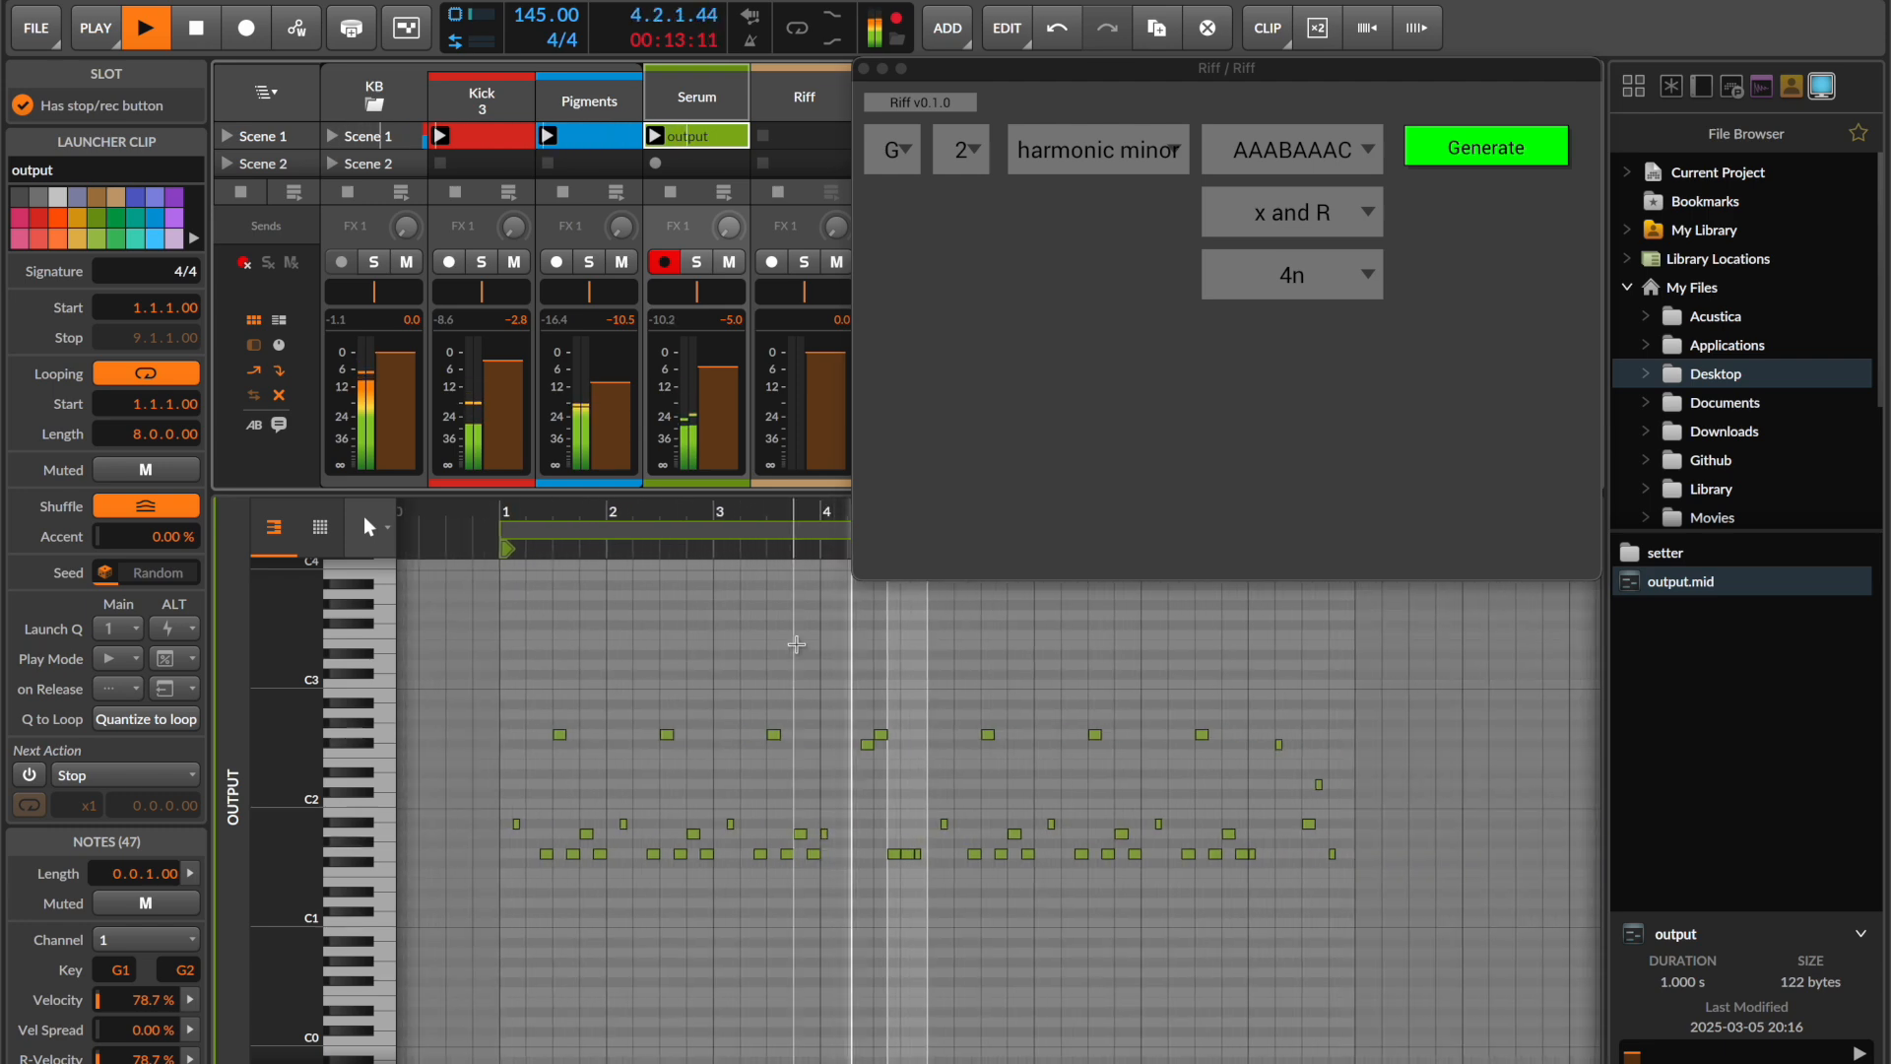
left_click_drag(994, 67, 914, 5)
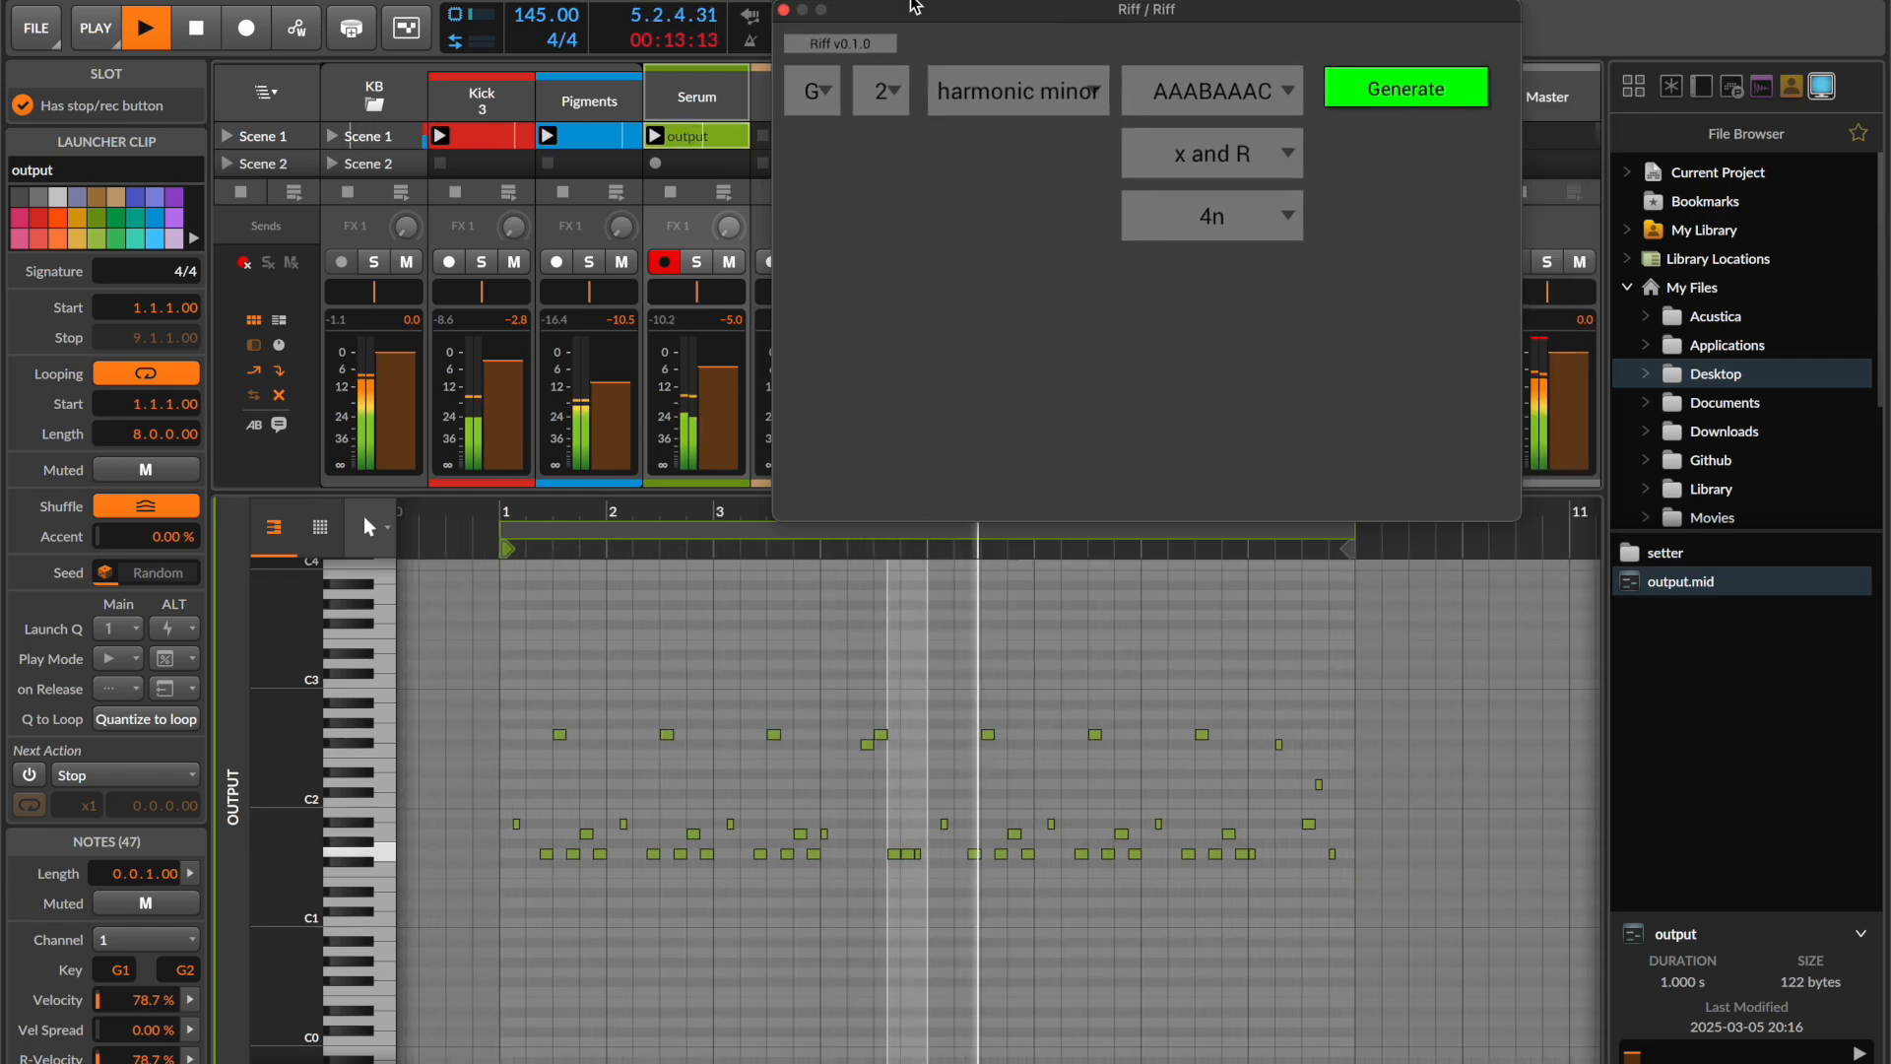
left_click_drag(714, 373, 714, 375)
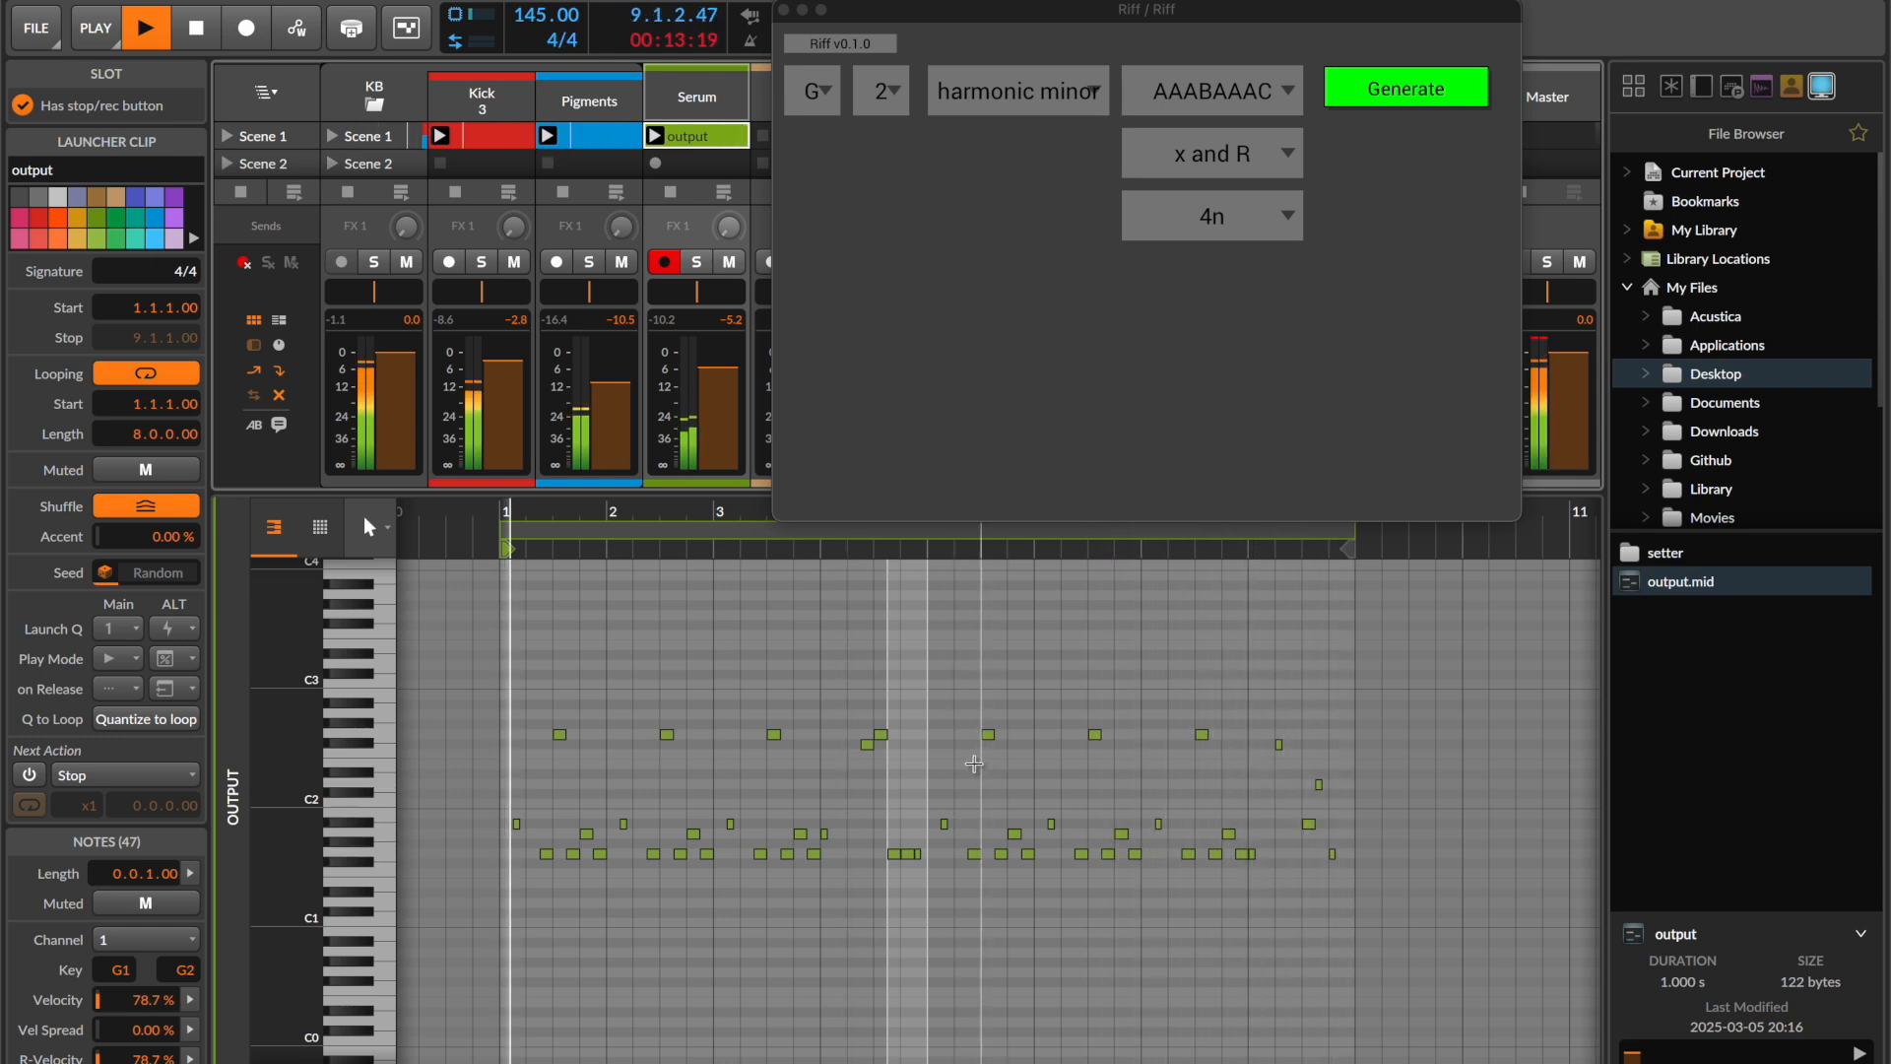
left_click(1007, 763)
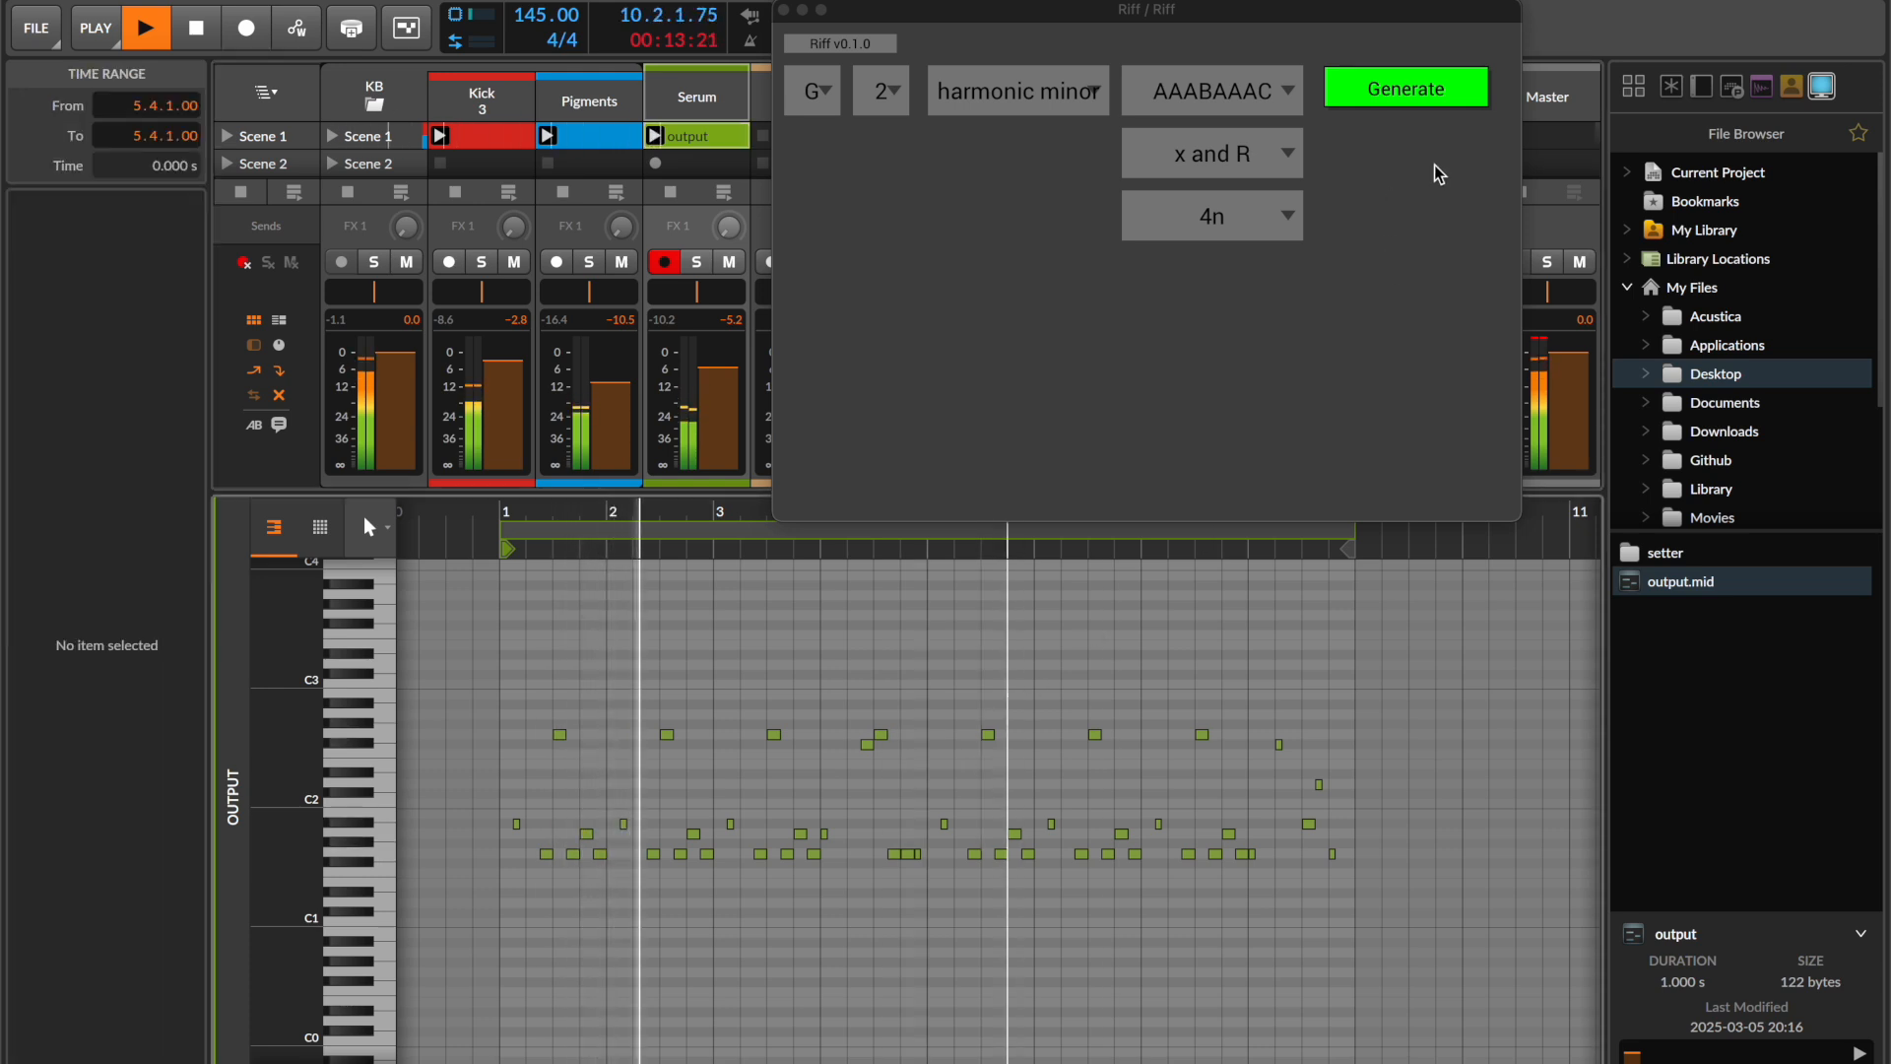
- Generate a new 4n AAABAAAC riff, load output.mid over the Serum track's Scene 1 clip and audition it
left_click_drag(1330, 9, 1419, 44)
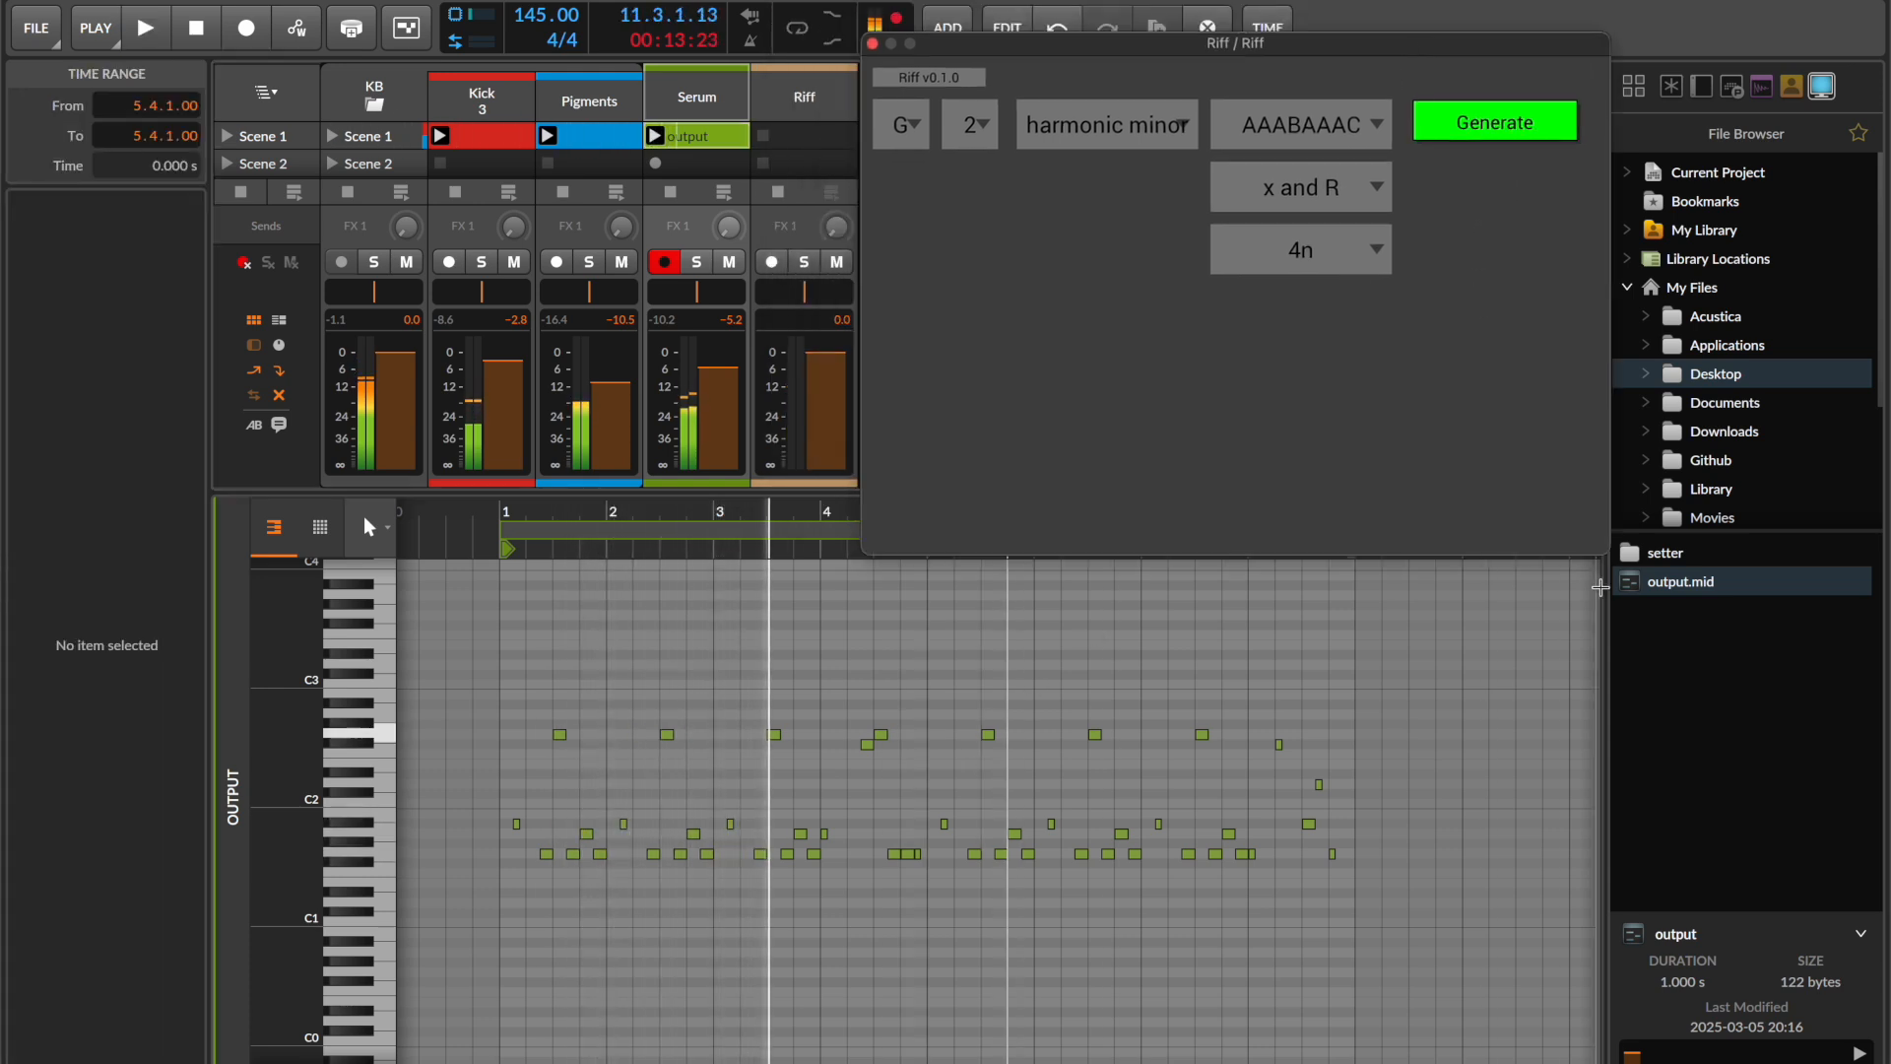
left_click(1665, 582)
left_click_drag(717, 144, 692, 141)
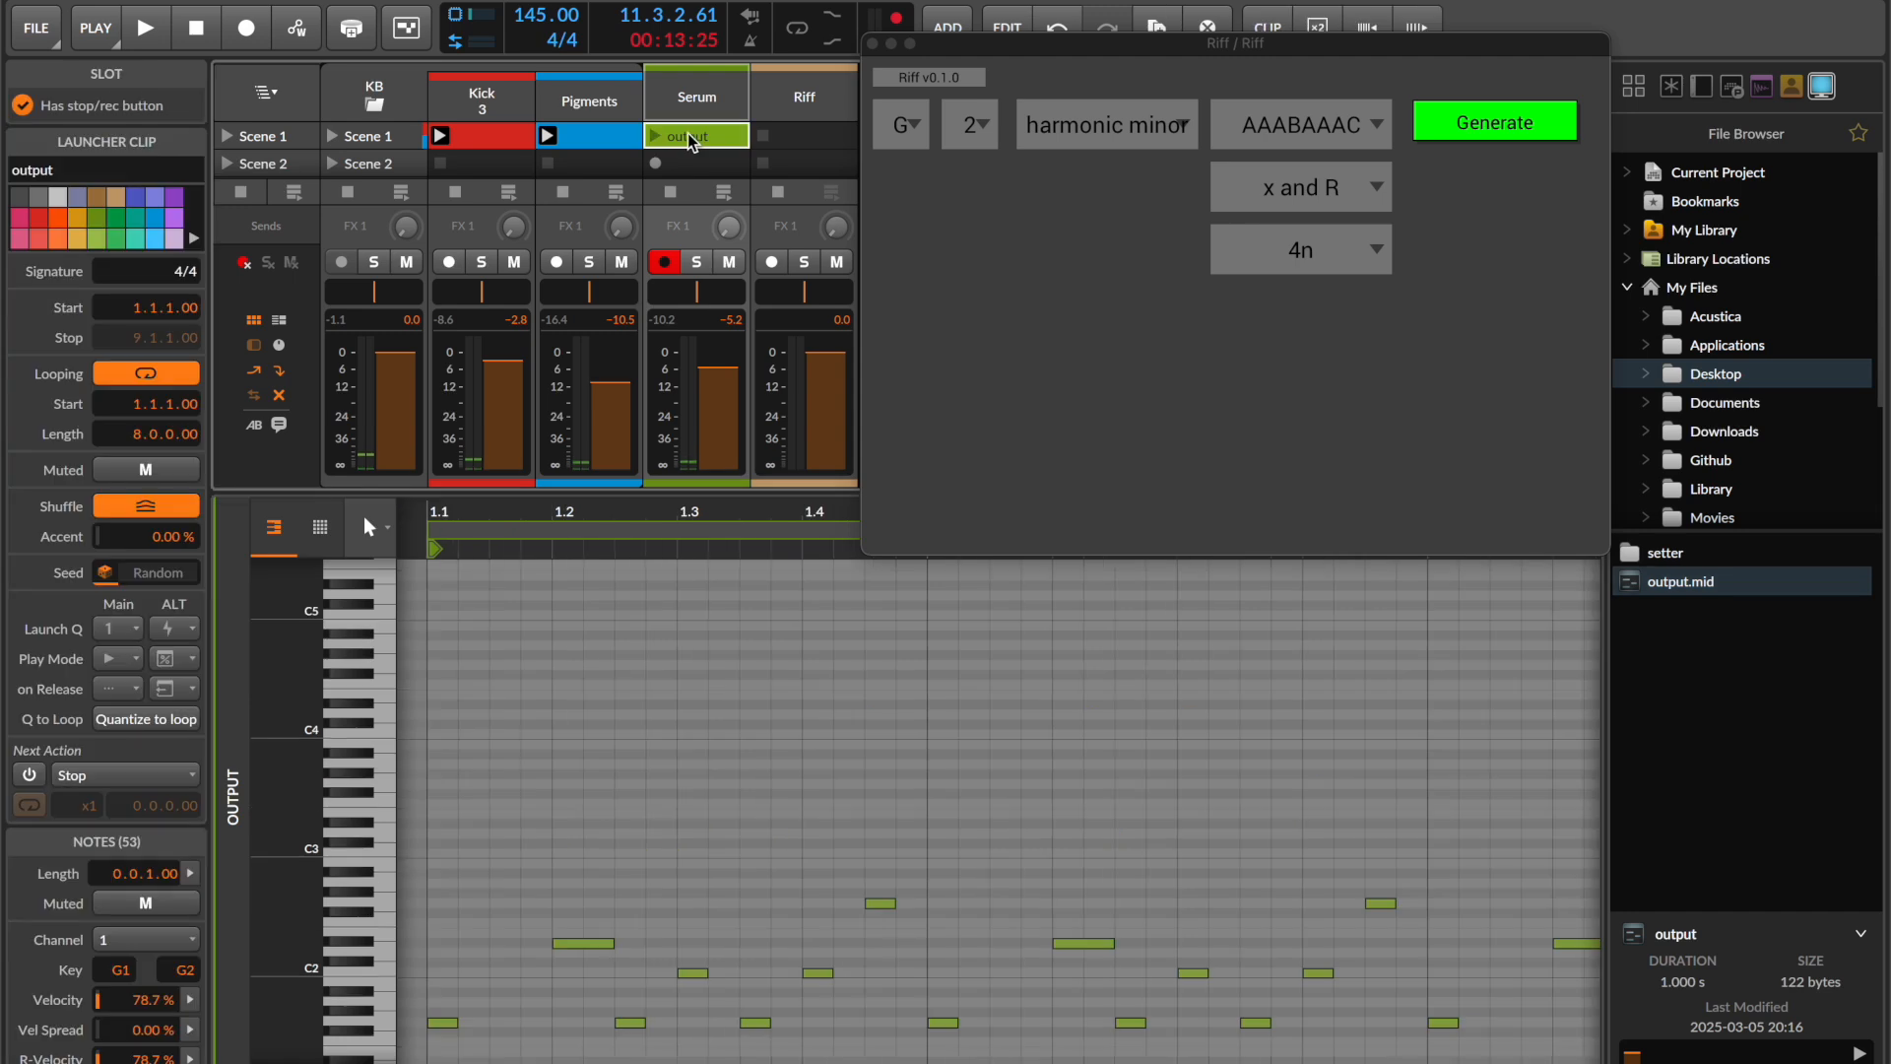
left_click(655, 137)
scroll(817, 788, "down", 1)
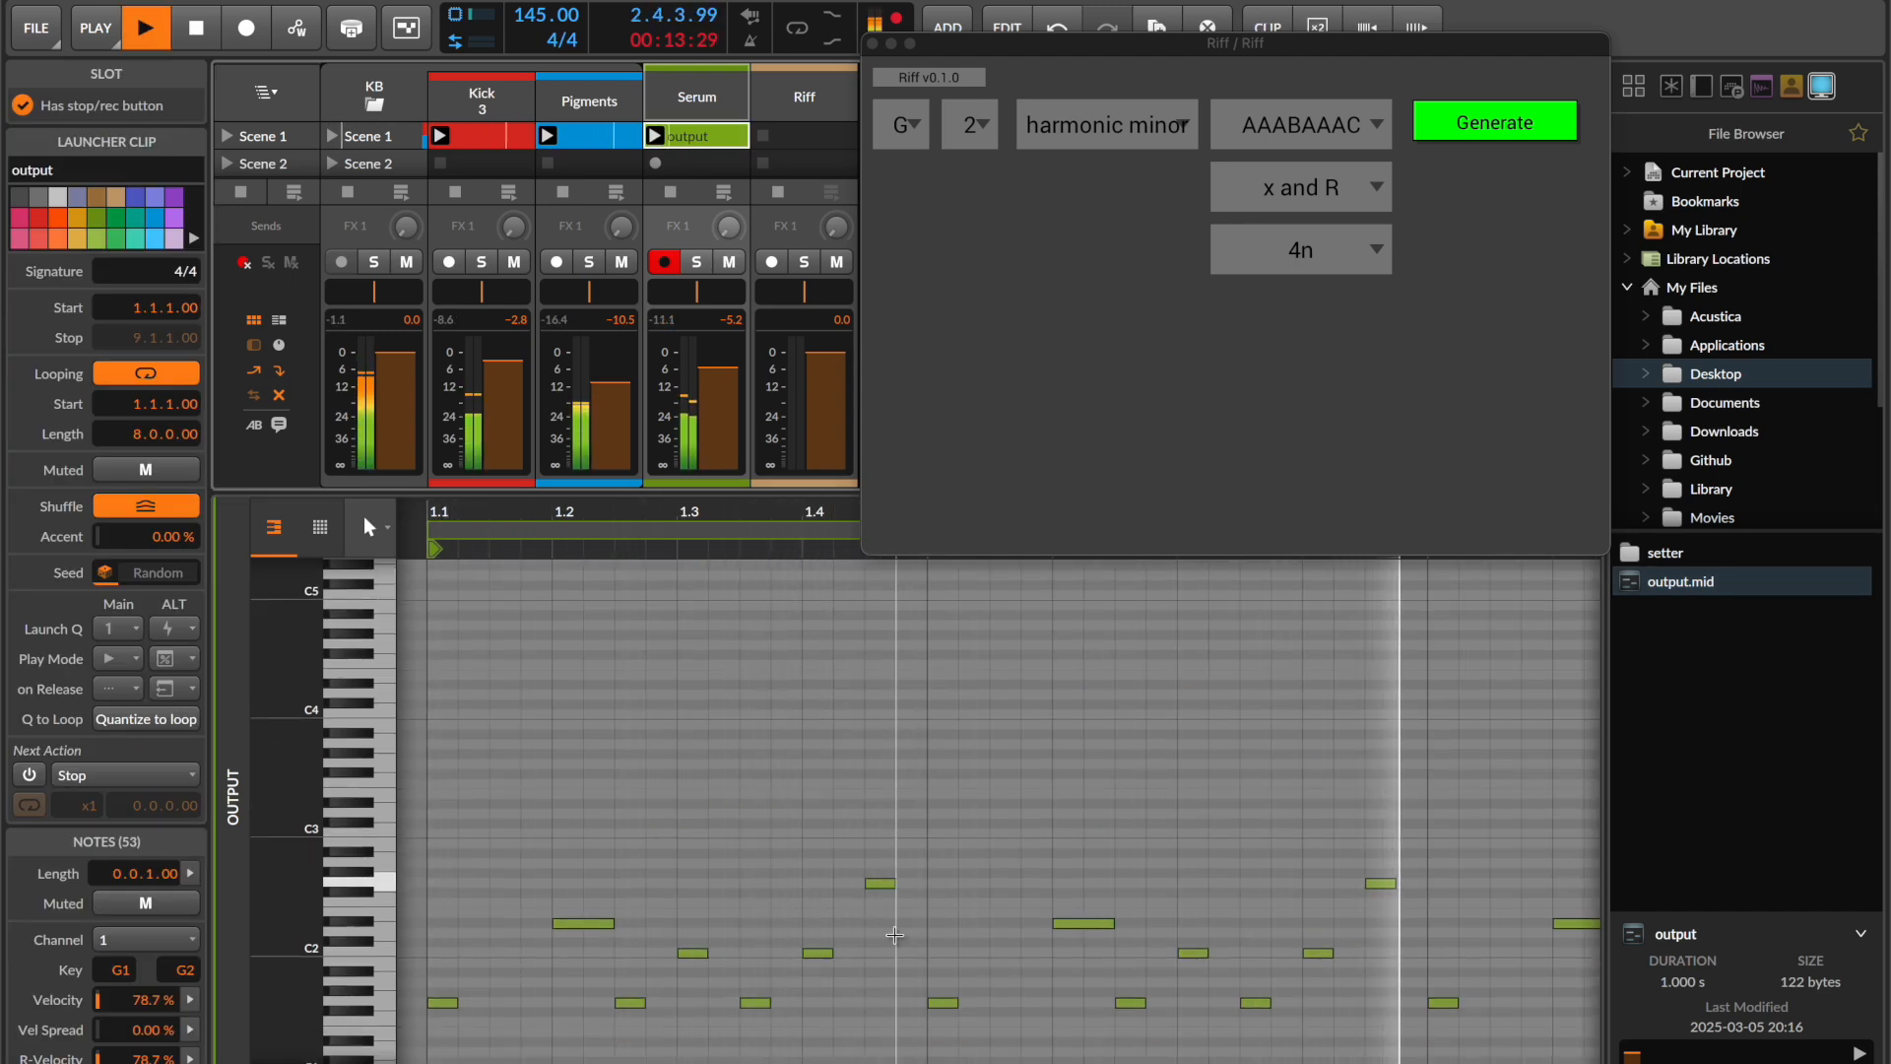
left_click_drag(756, 511, 629, 509)
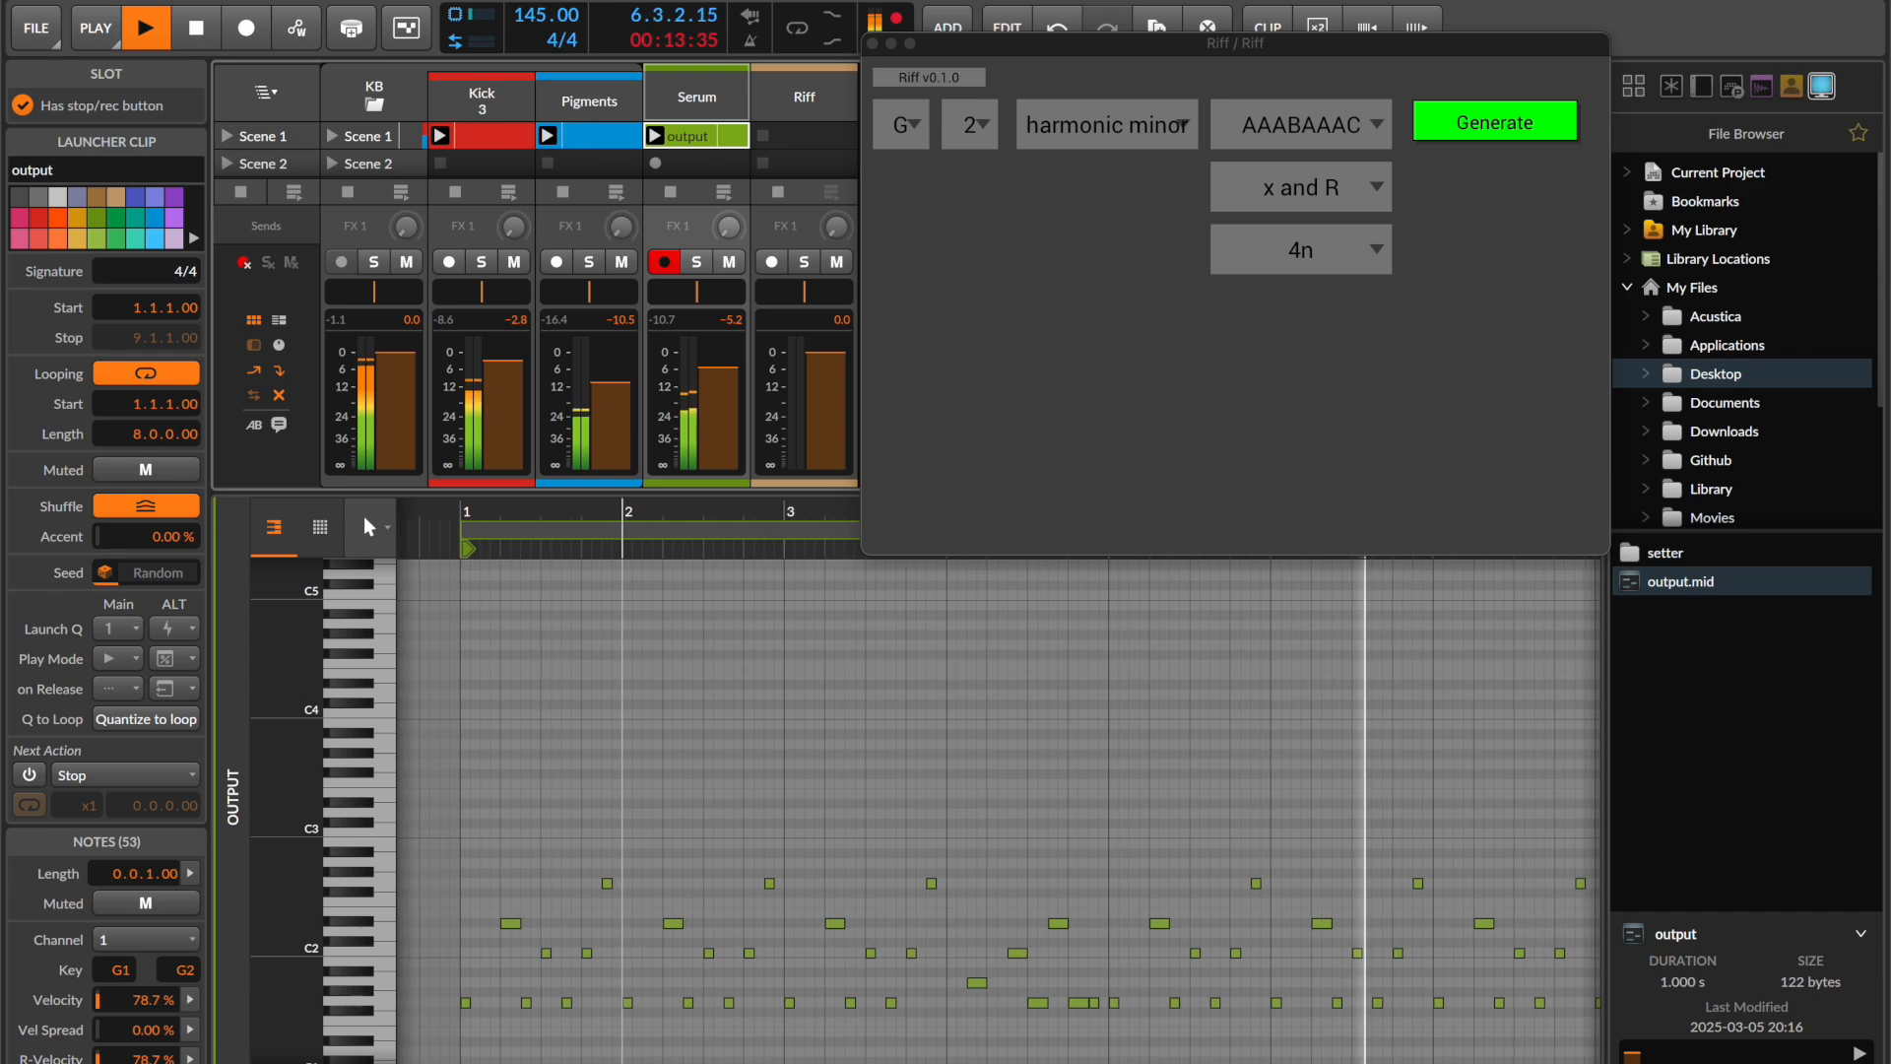
- Stop playback, generate another 4n riff and load output.mid over the Serum clip to inspect its notes
left_click(1477, 122)
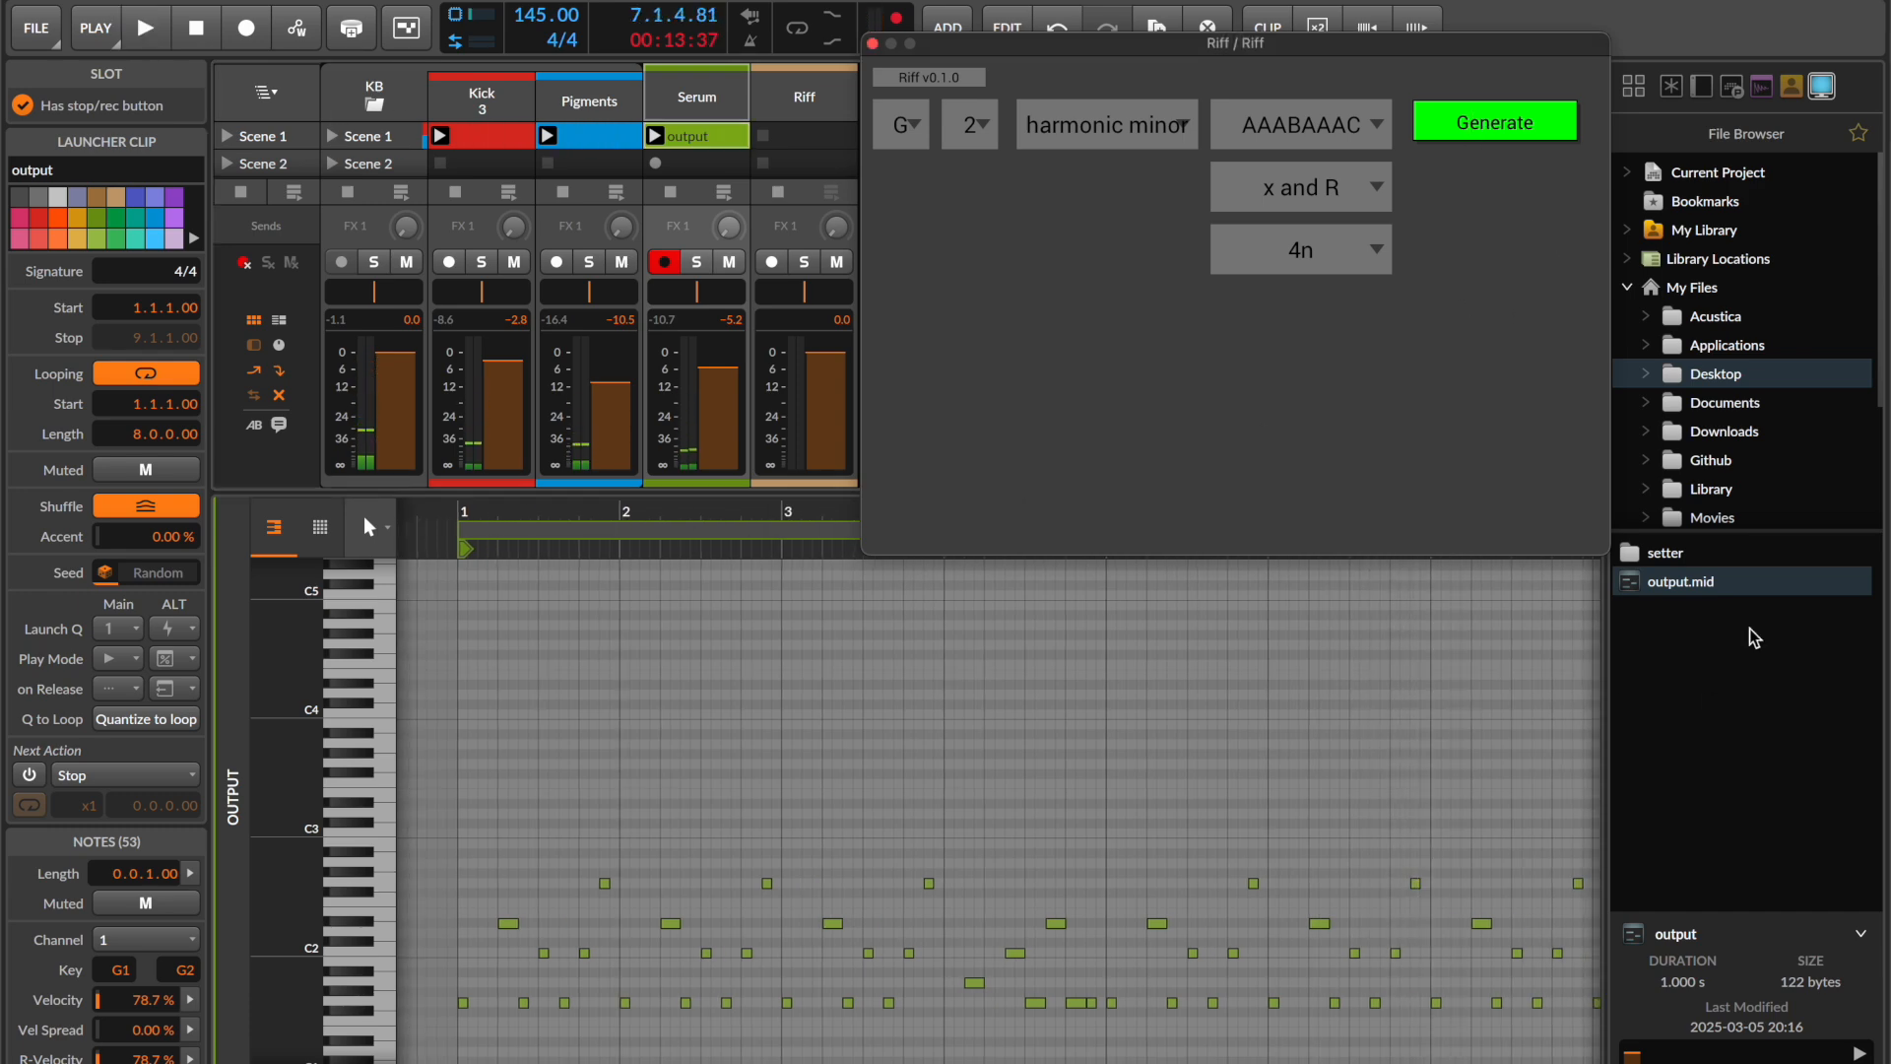
left_click_drag(1689, 585, 709, 136)
double_click(709, 136)
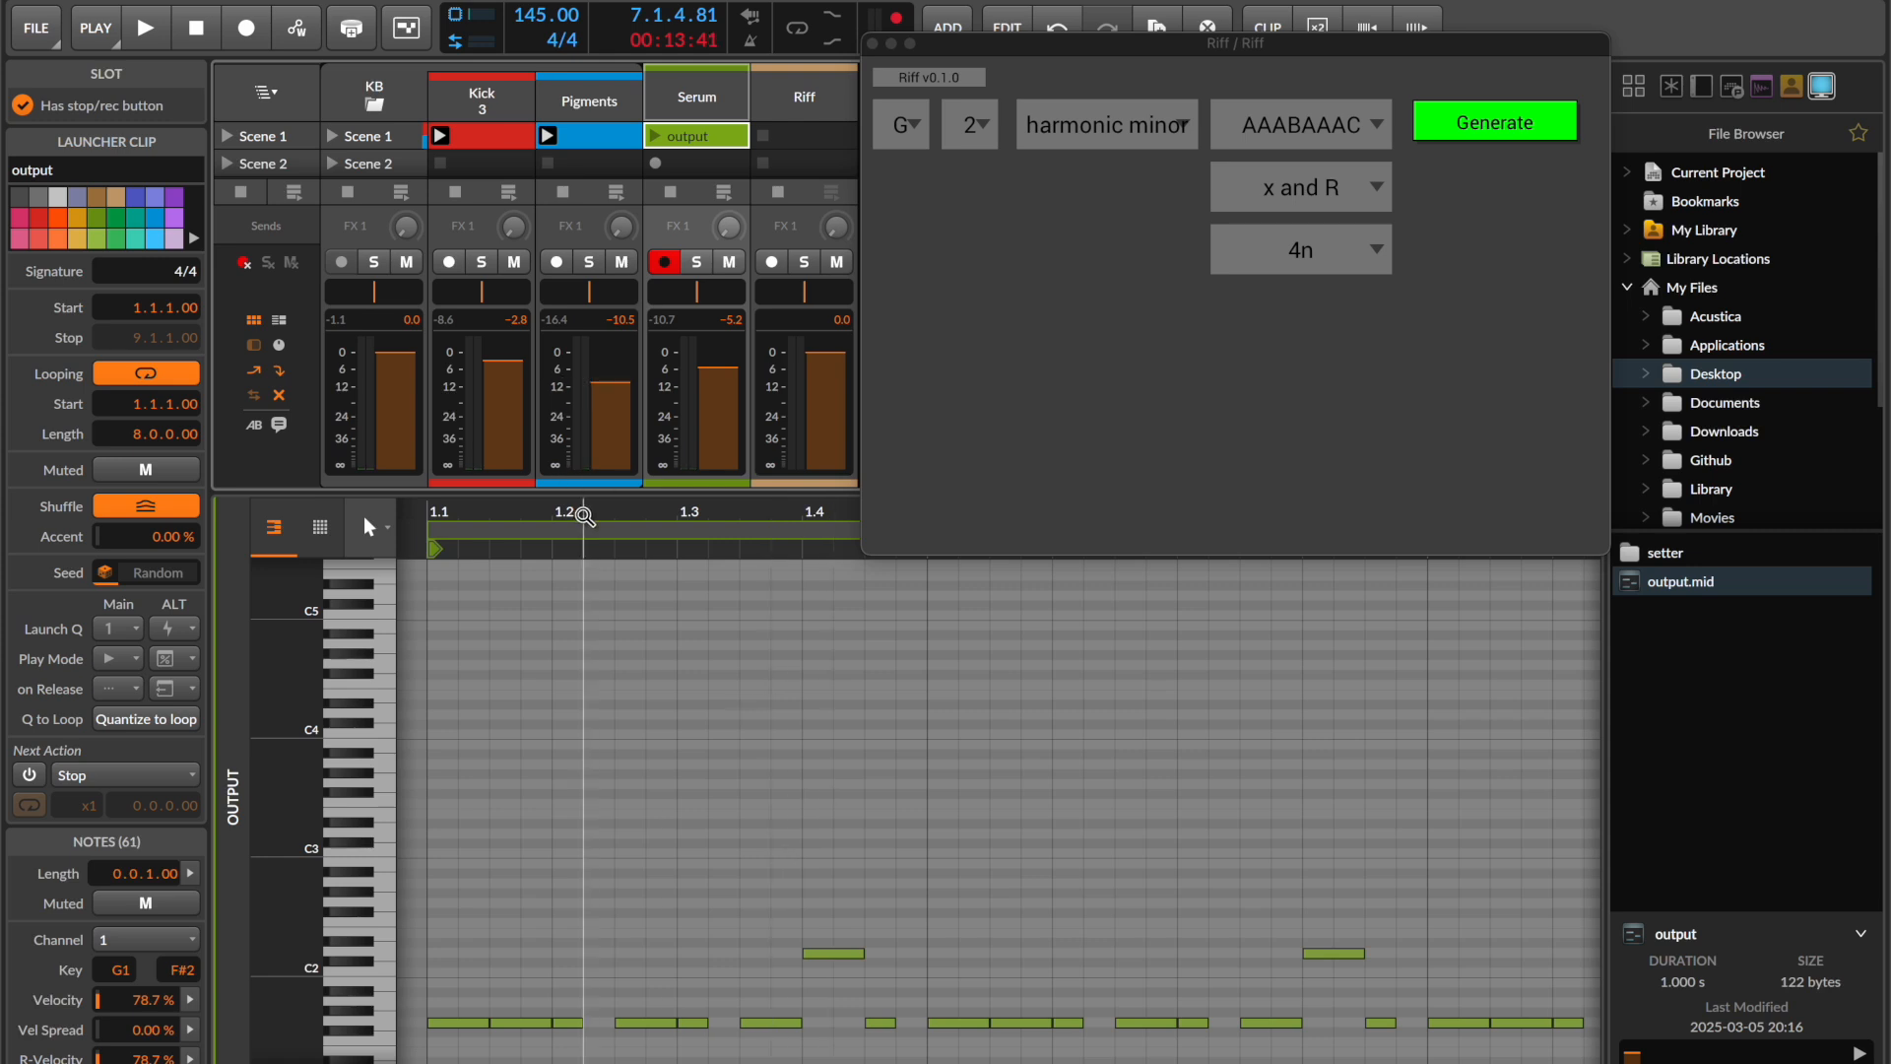
scroll(566, 590, "down", 3)
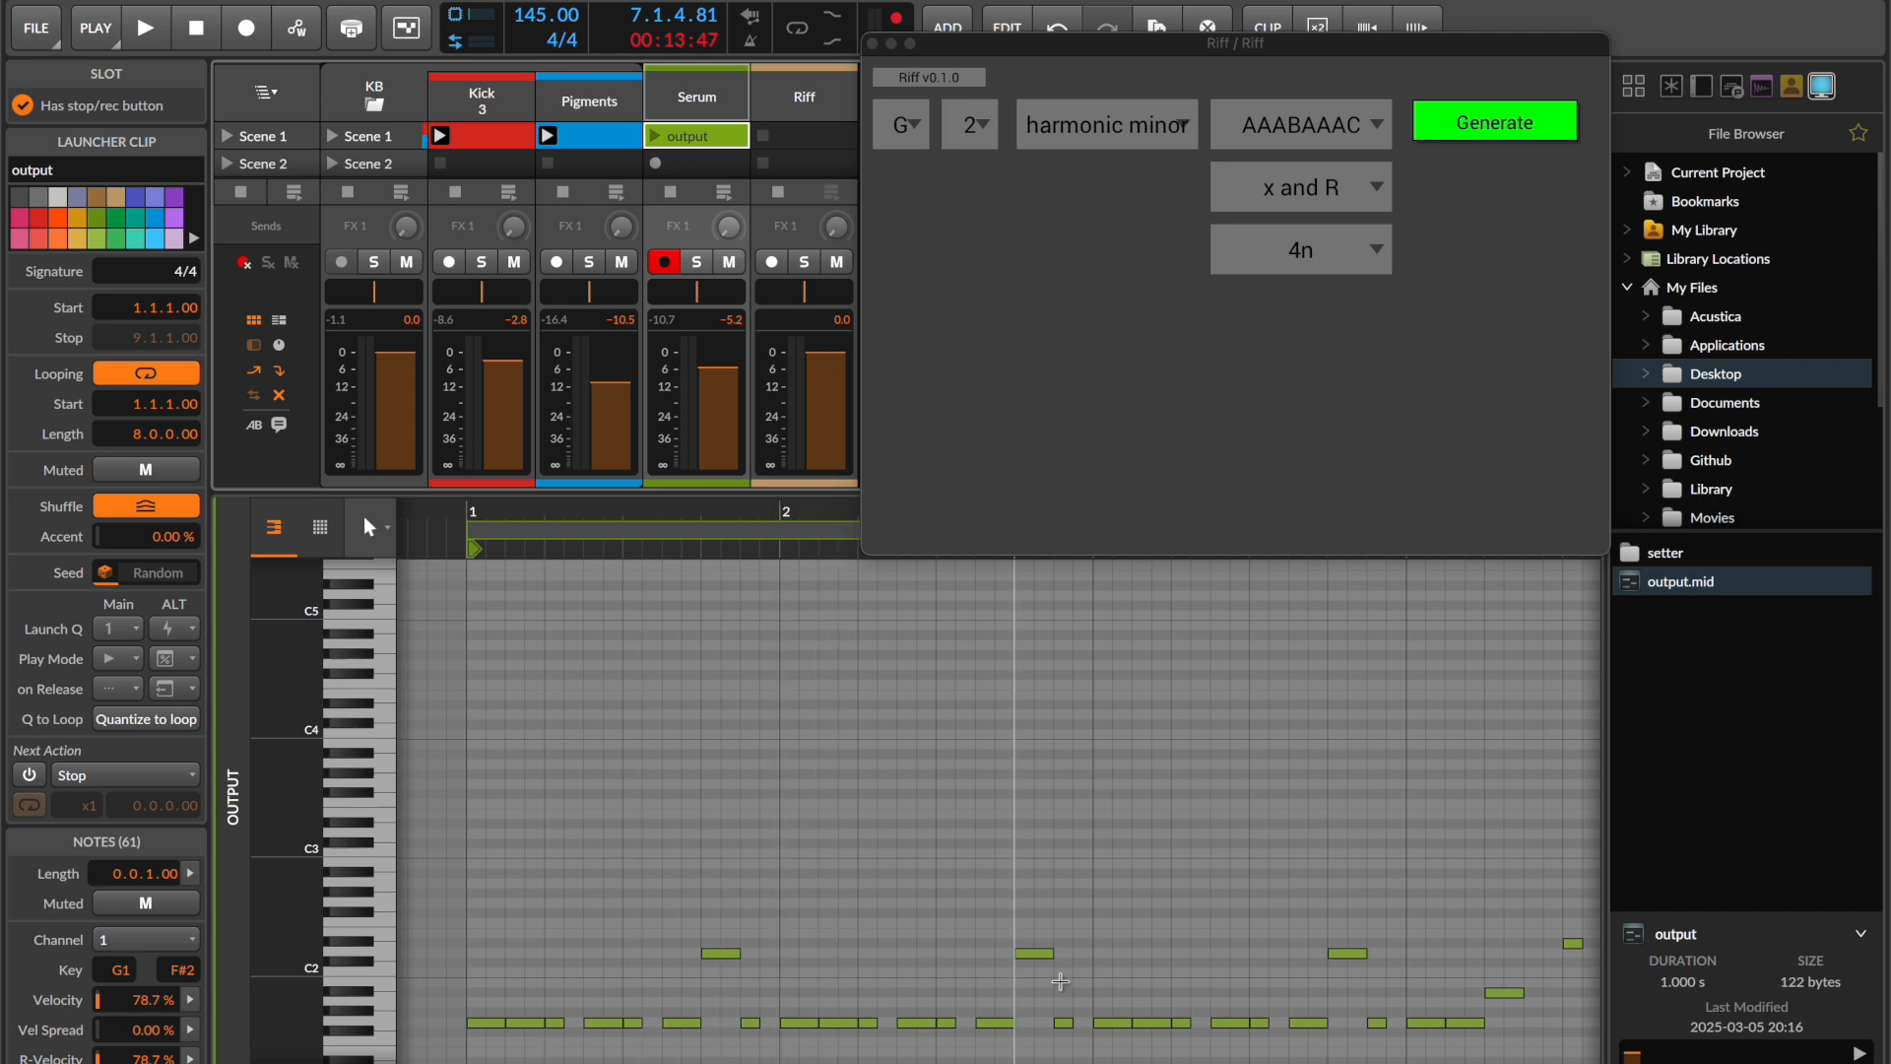
- Generate one more 4n riff, load it over the Serum track's Scene 1 clip, view its full length and audition it
left_click(1474, 131)
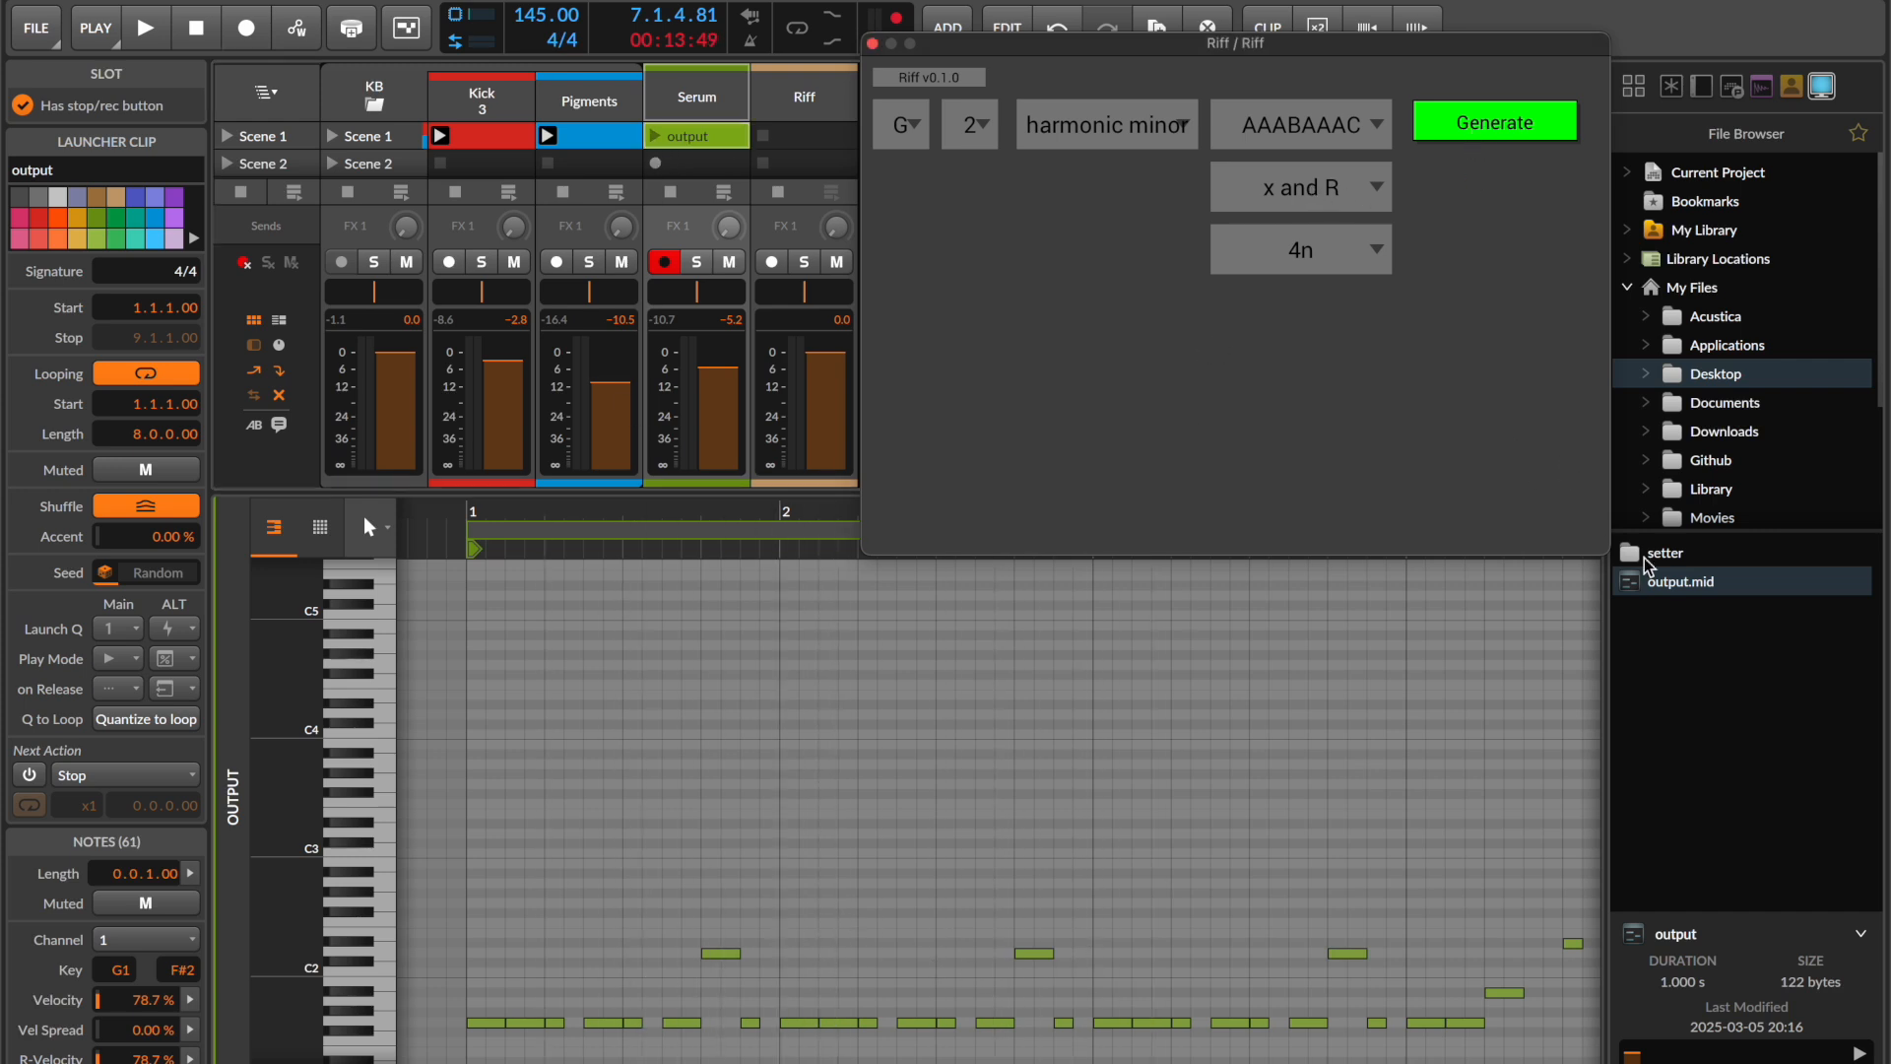
left_click_drag(1672, 583, 716, 138)
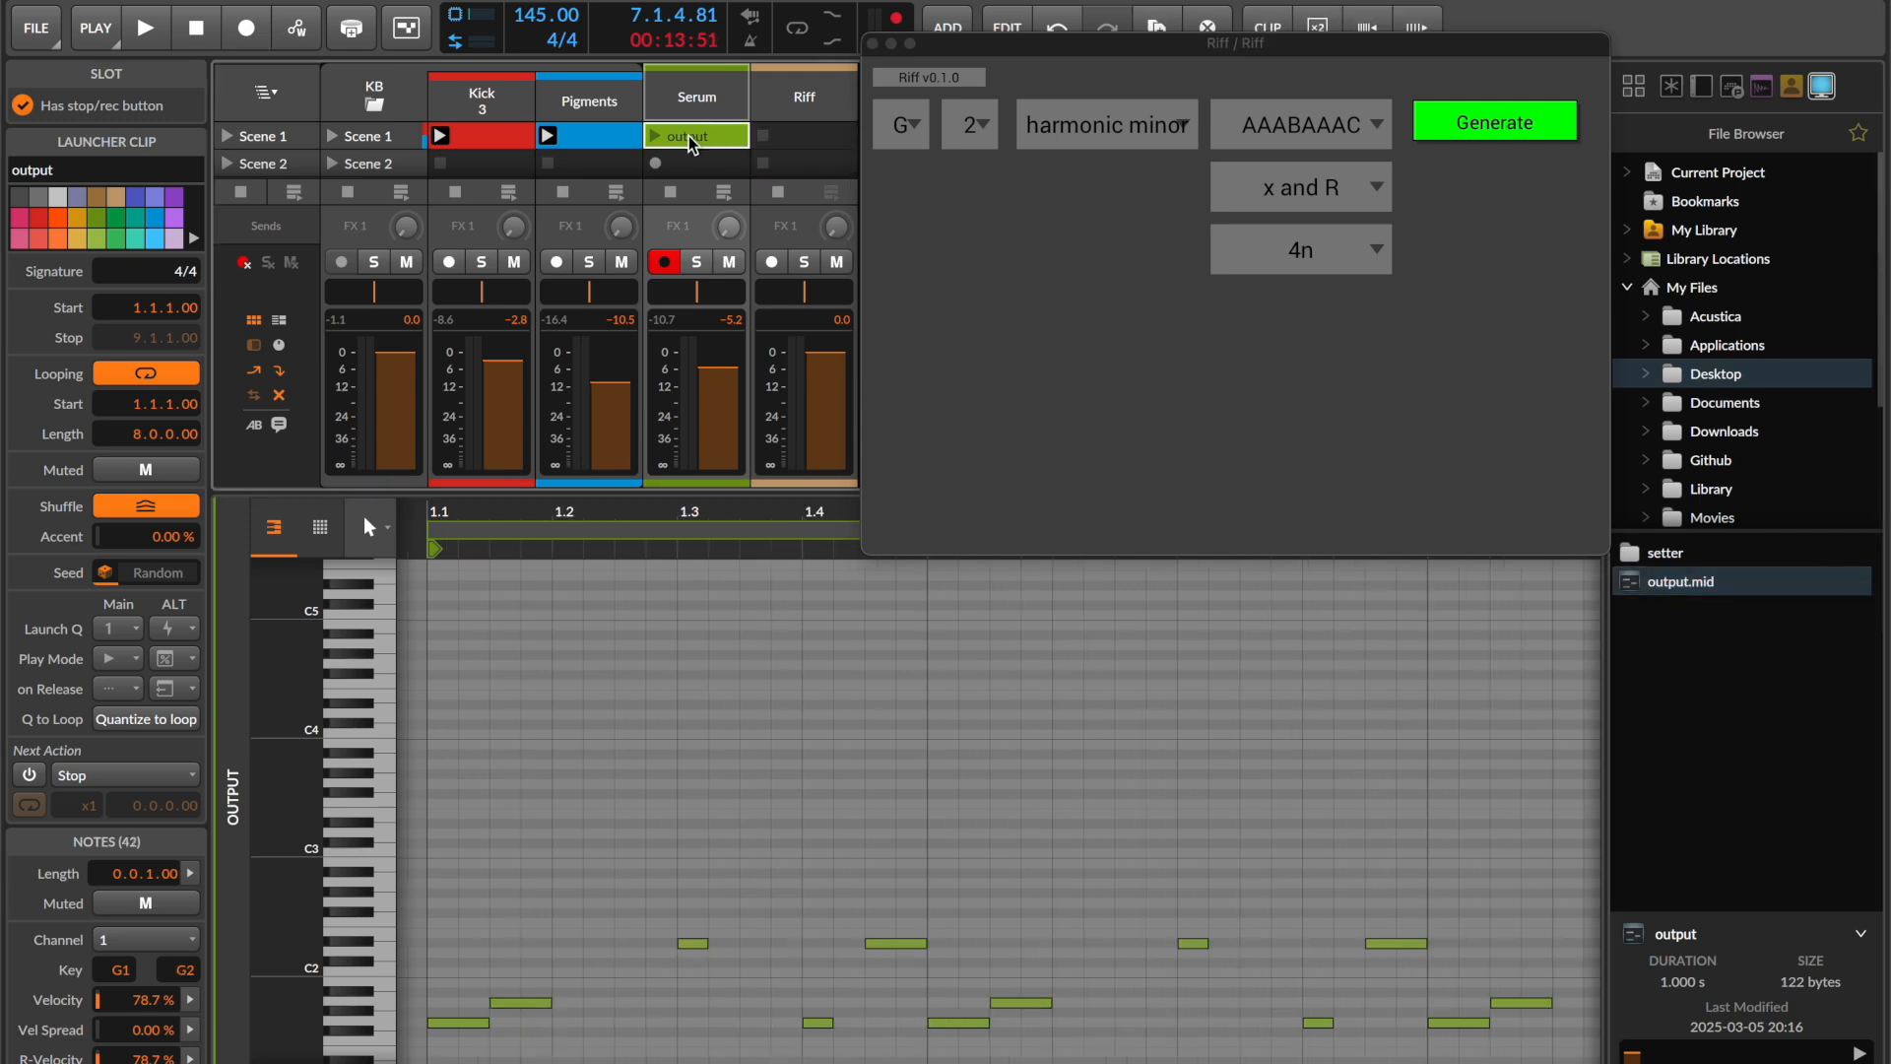
scroll(837, 741, "down", 3)
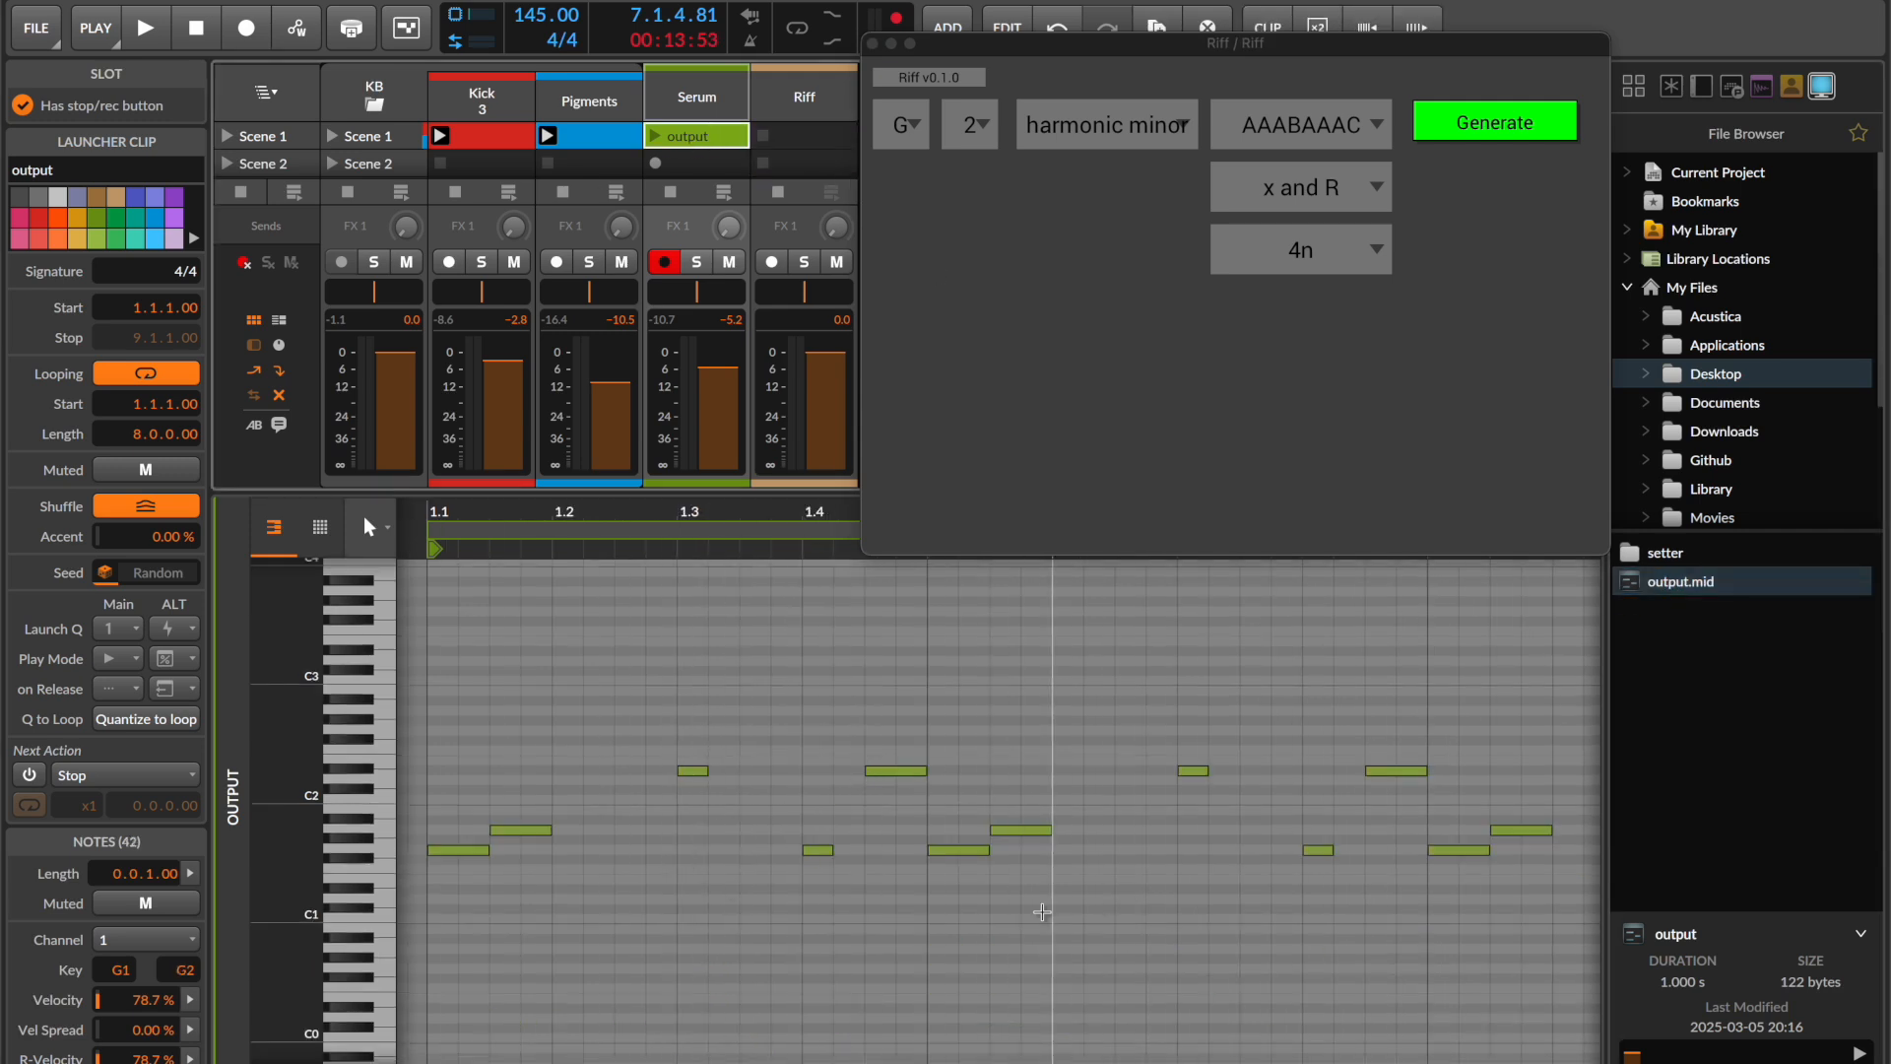
left_click_drag(705, 521, 1082, 574)
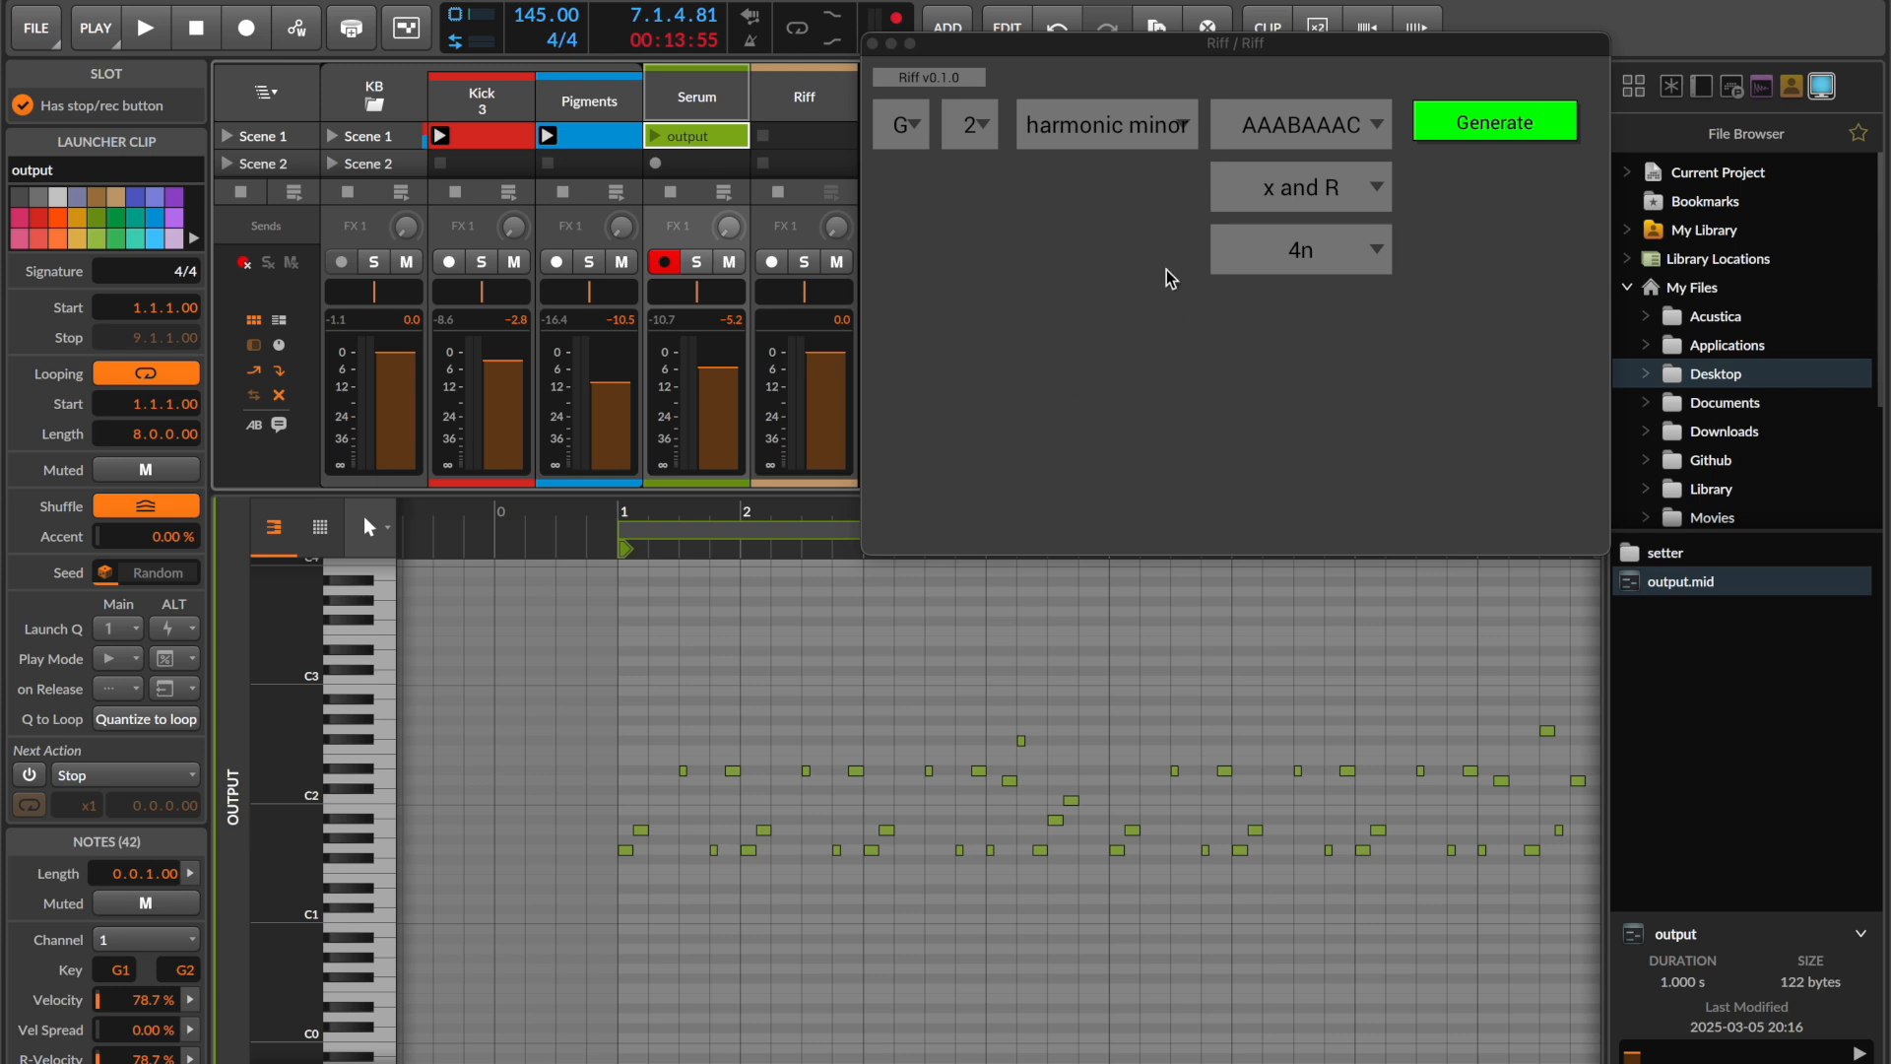
left_click(656, 136)
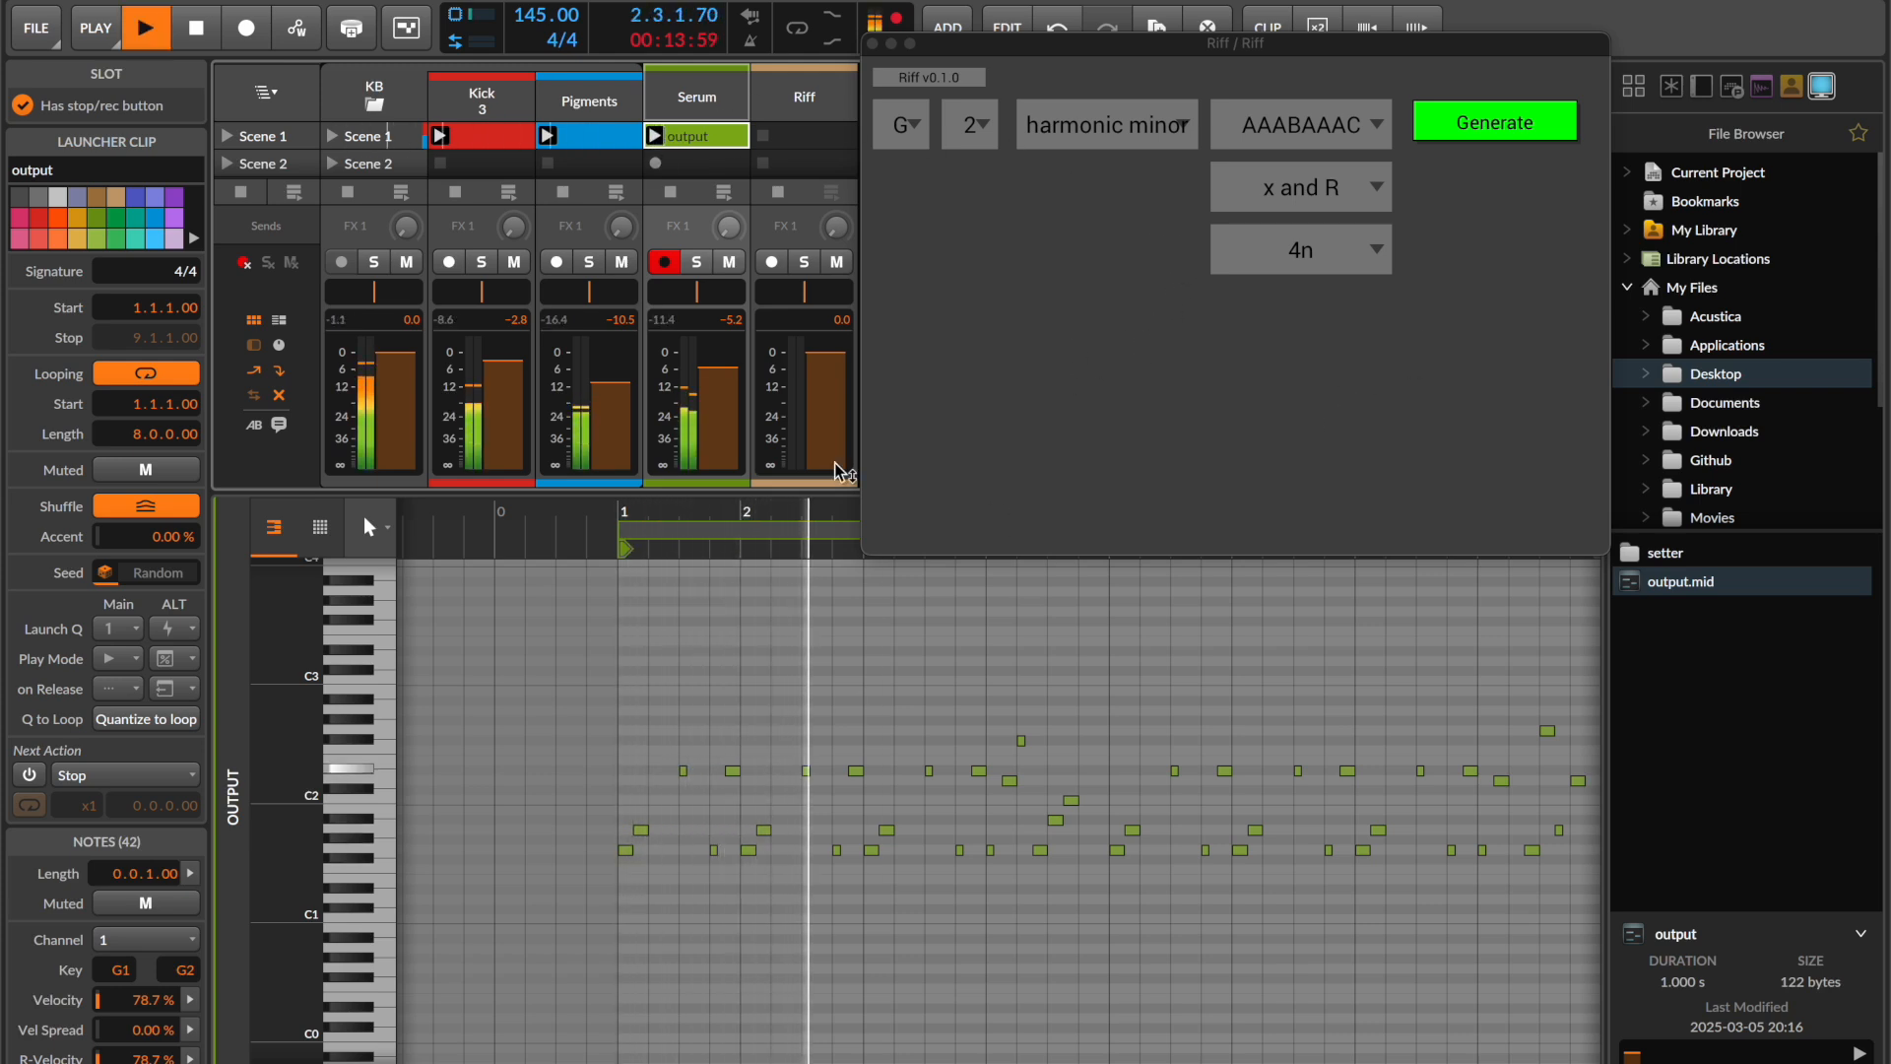
left_click_drag(818, 514, 700, 512)
key("space")
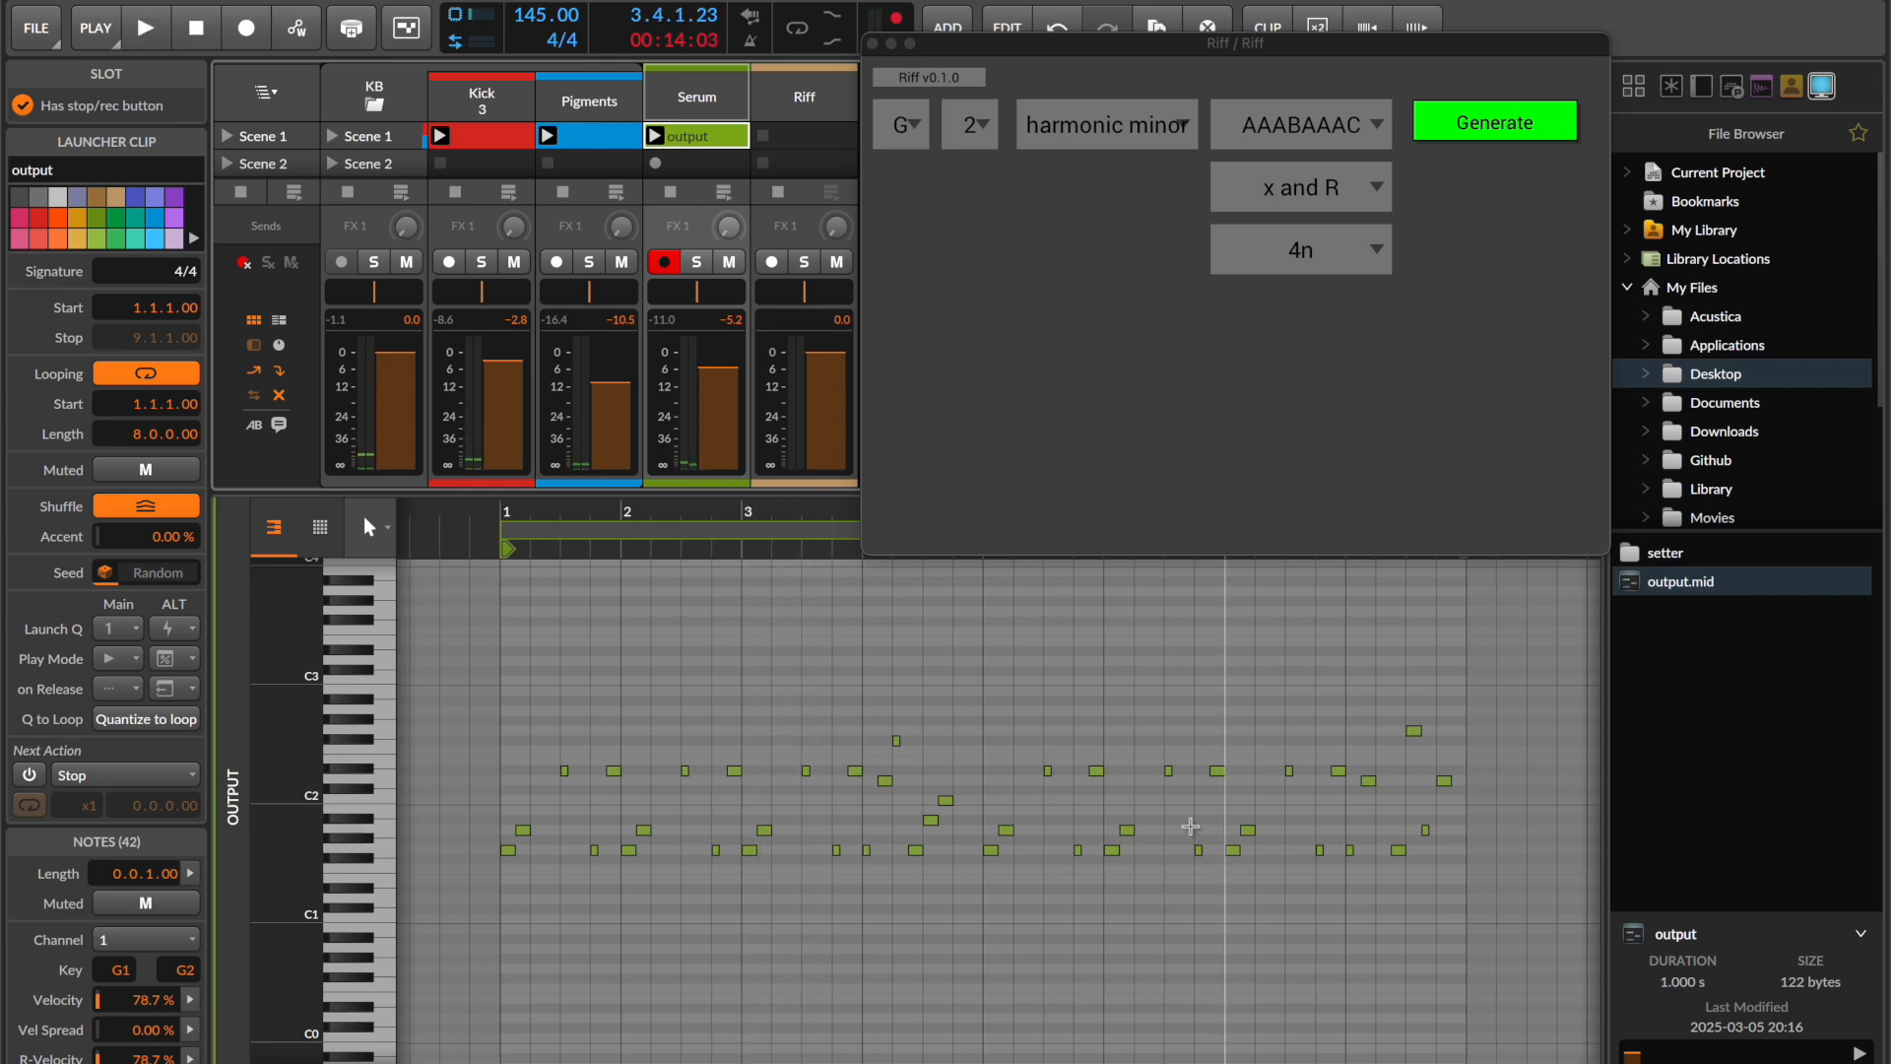
- Set the note length option back to 8n, generate a riff, load output.mid over the Serum clip and audition it
left_click(590, 667)
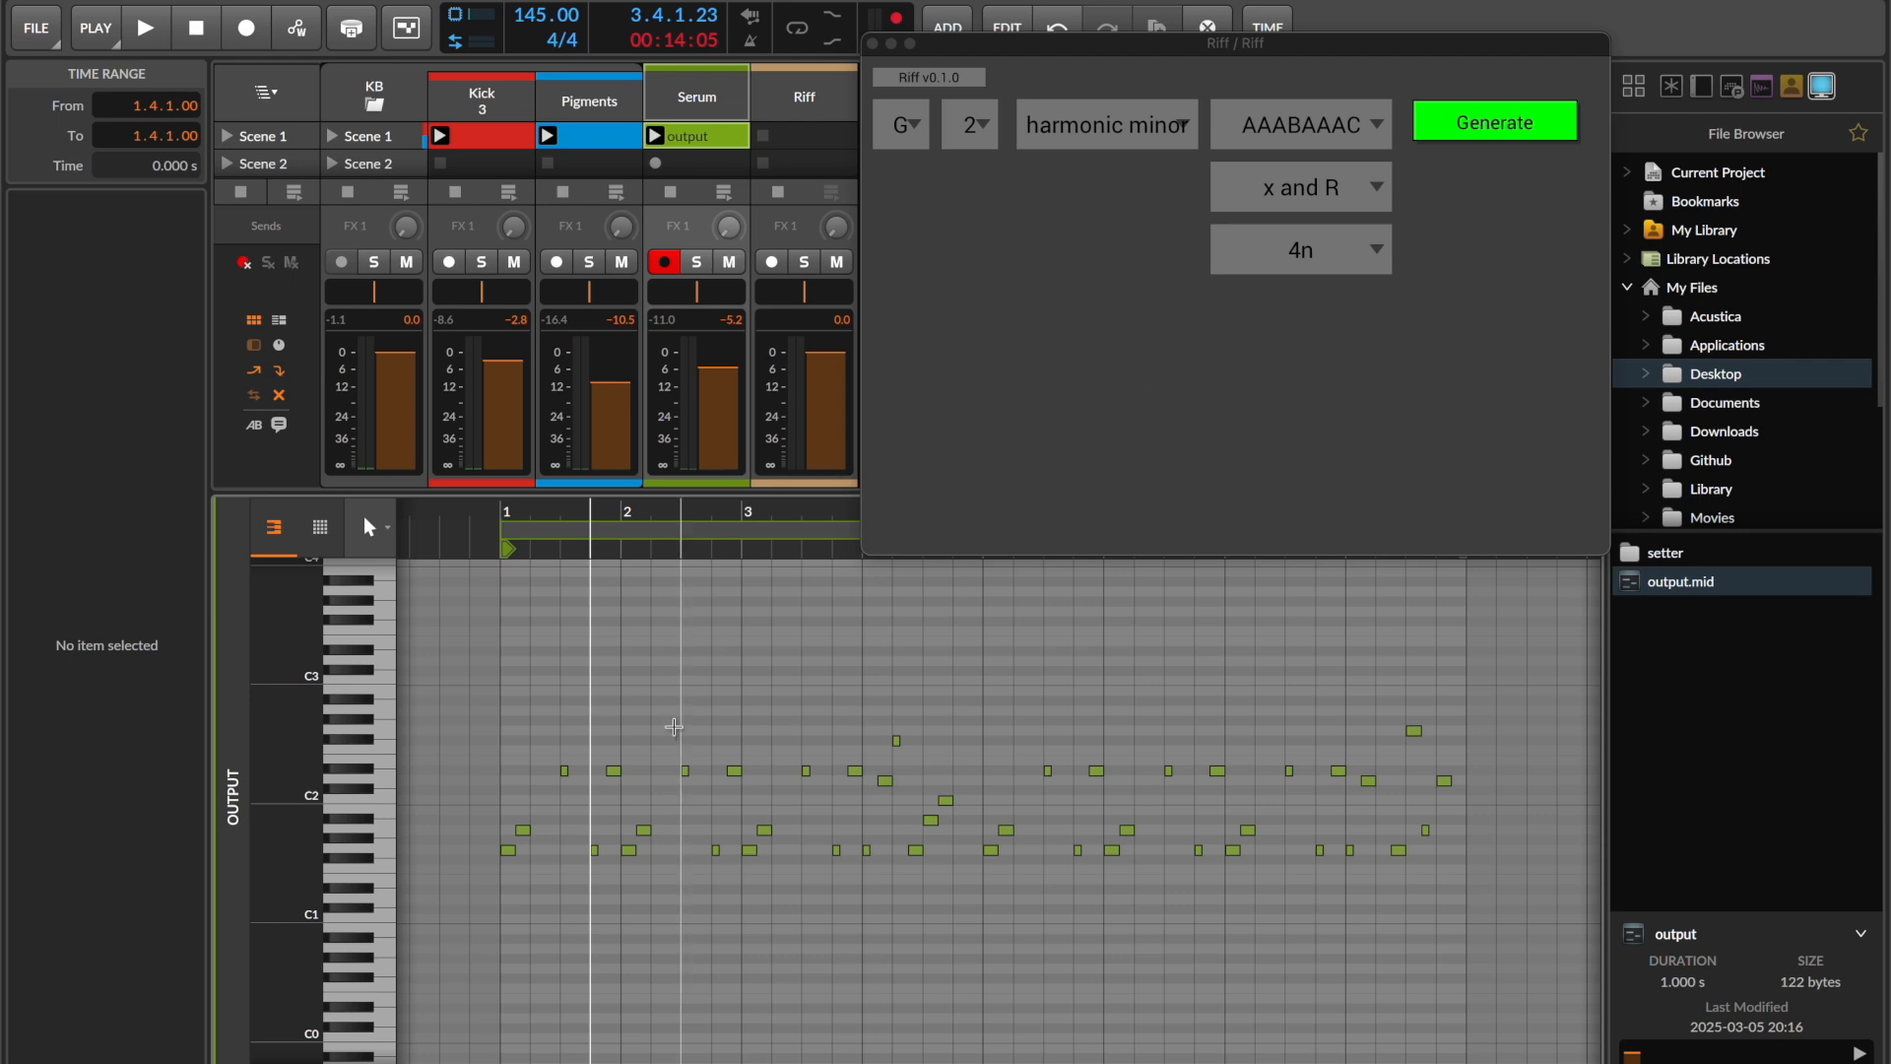
left_click(1290, 264)
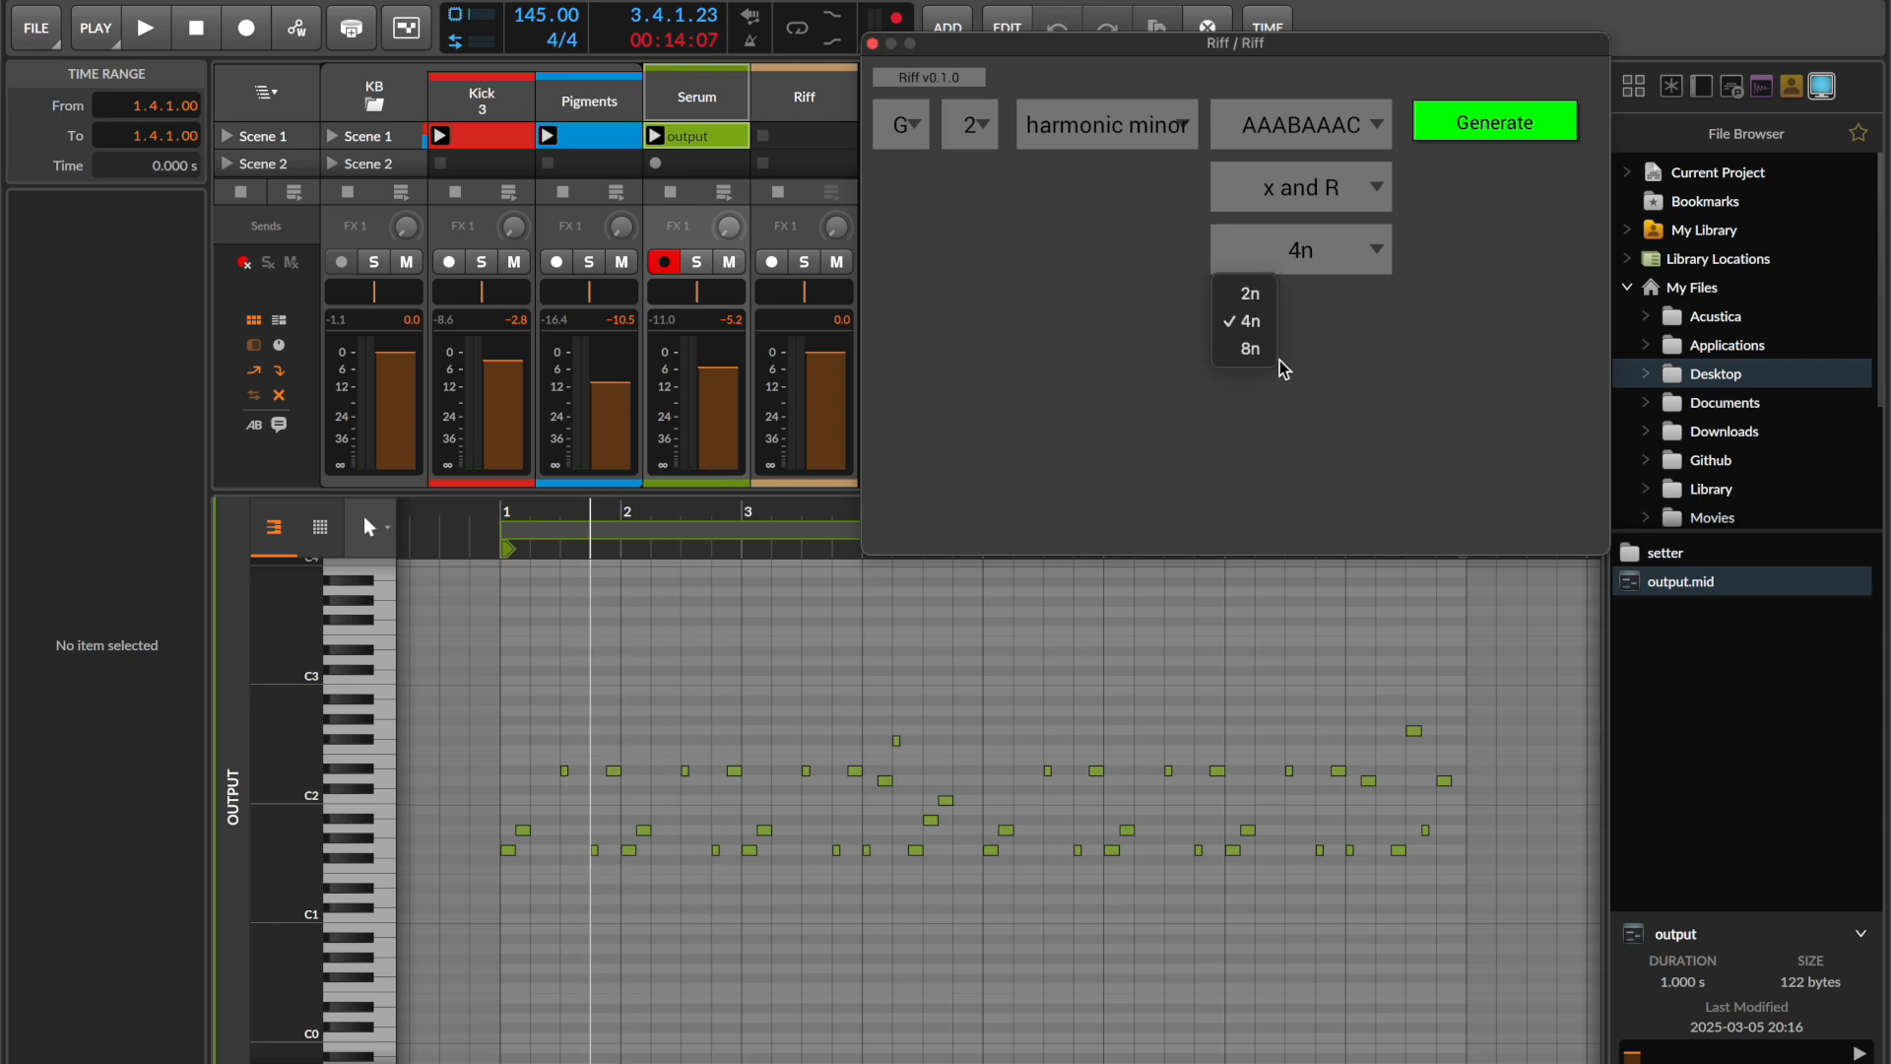
left_click(1249, 355)
left_click_drag(1657, 595, 659, 148)
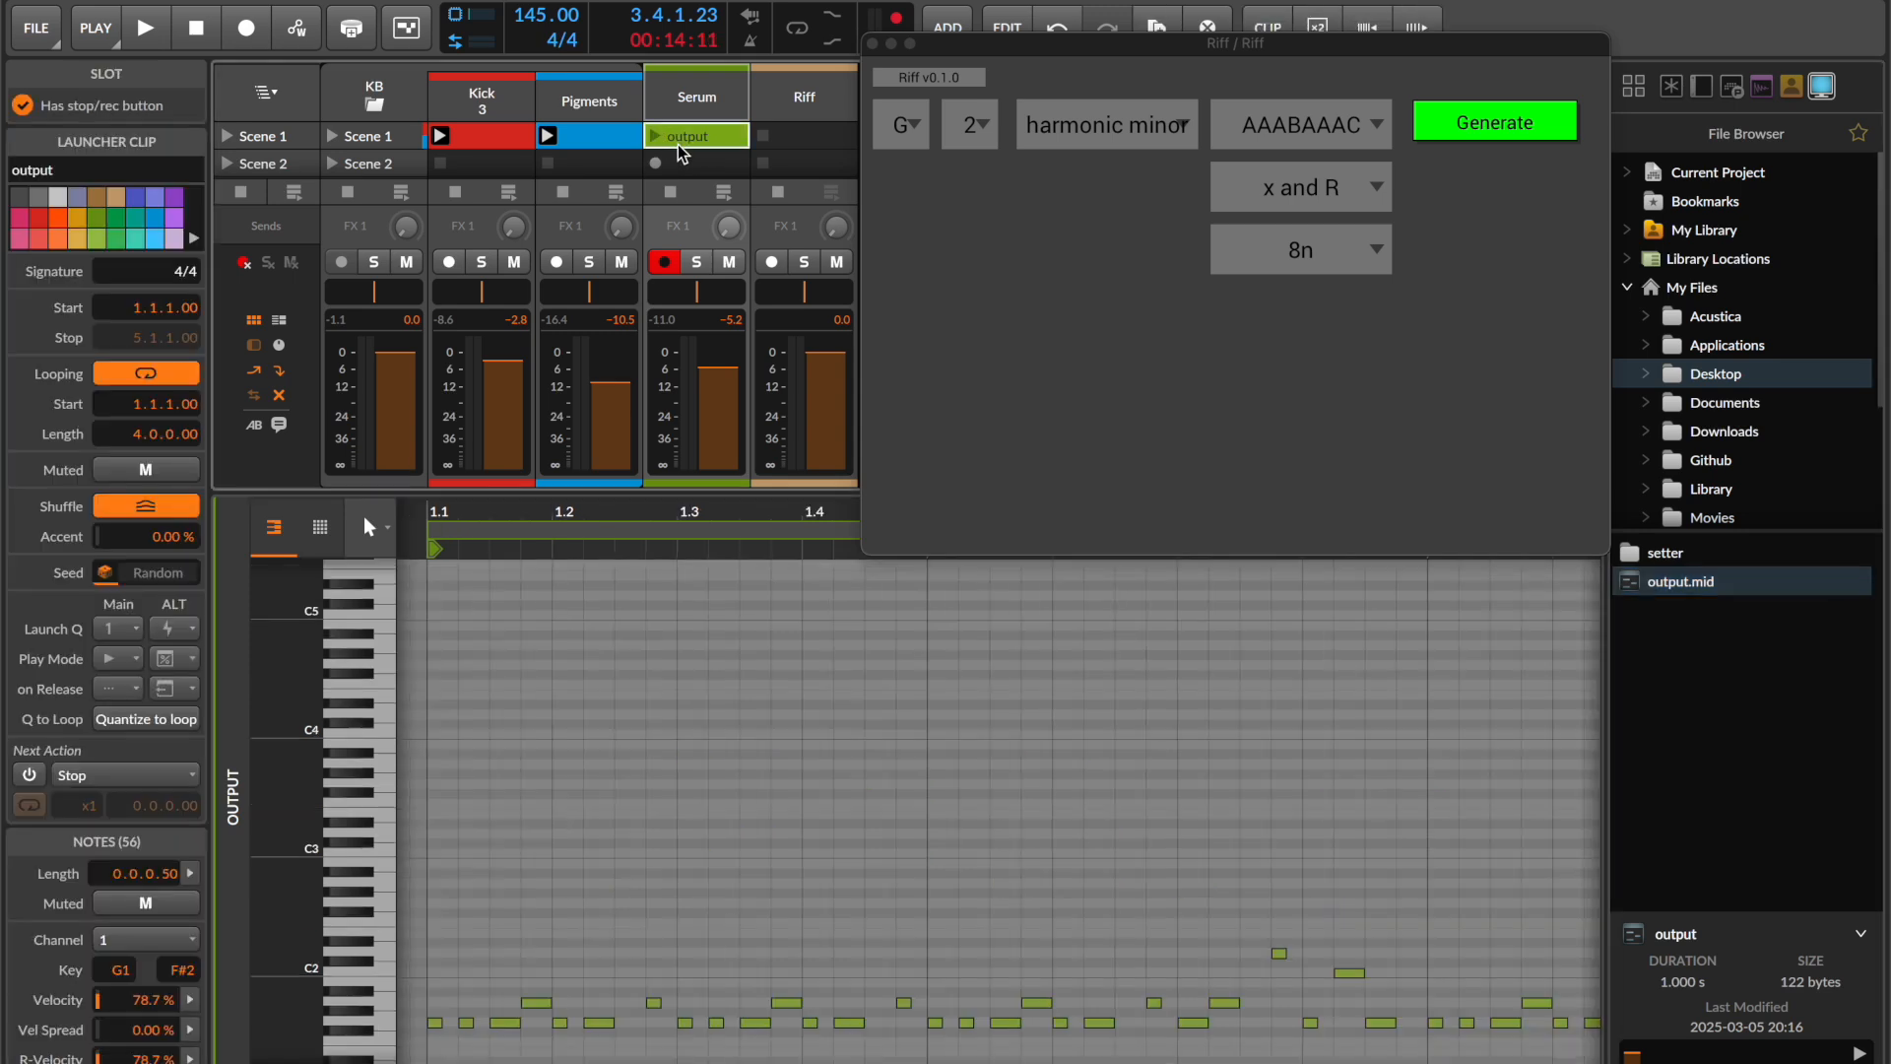
left_click(656, 138)
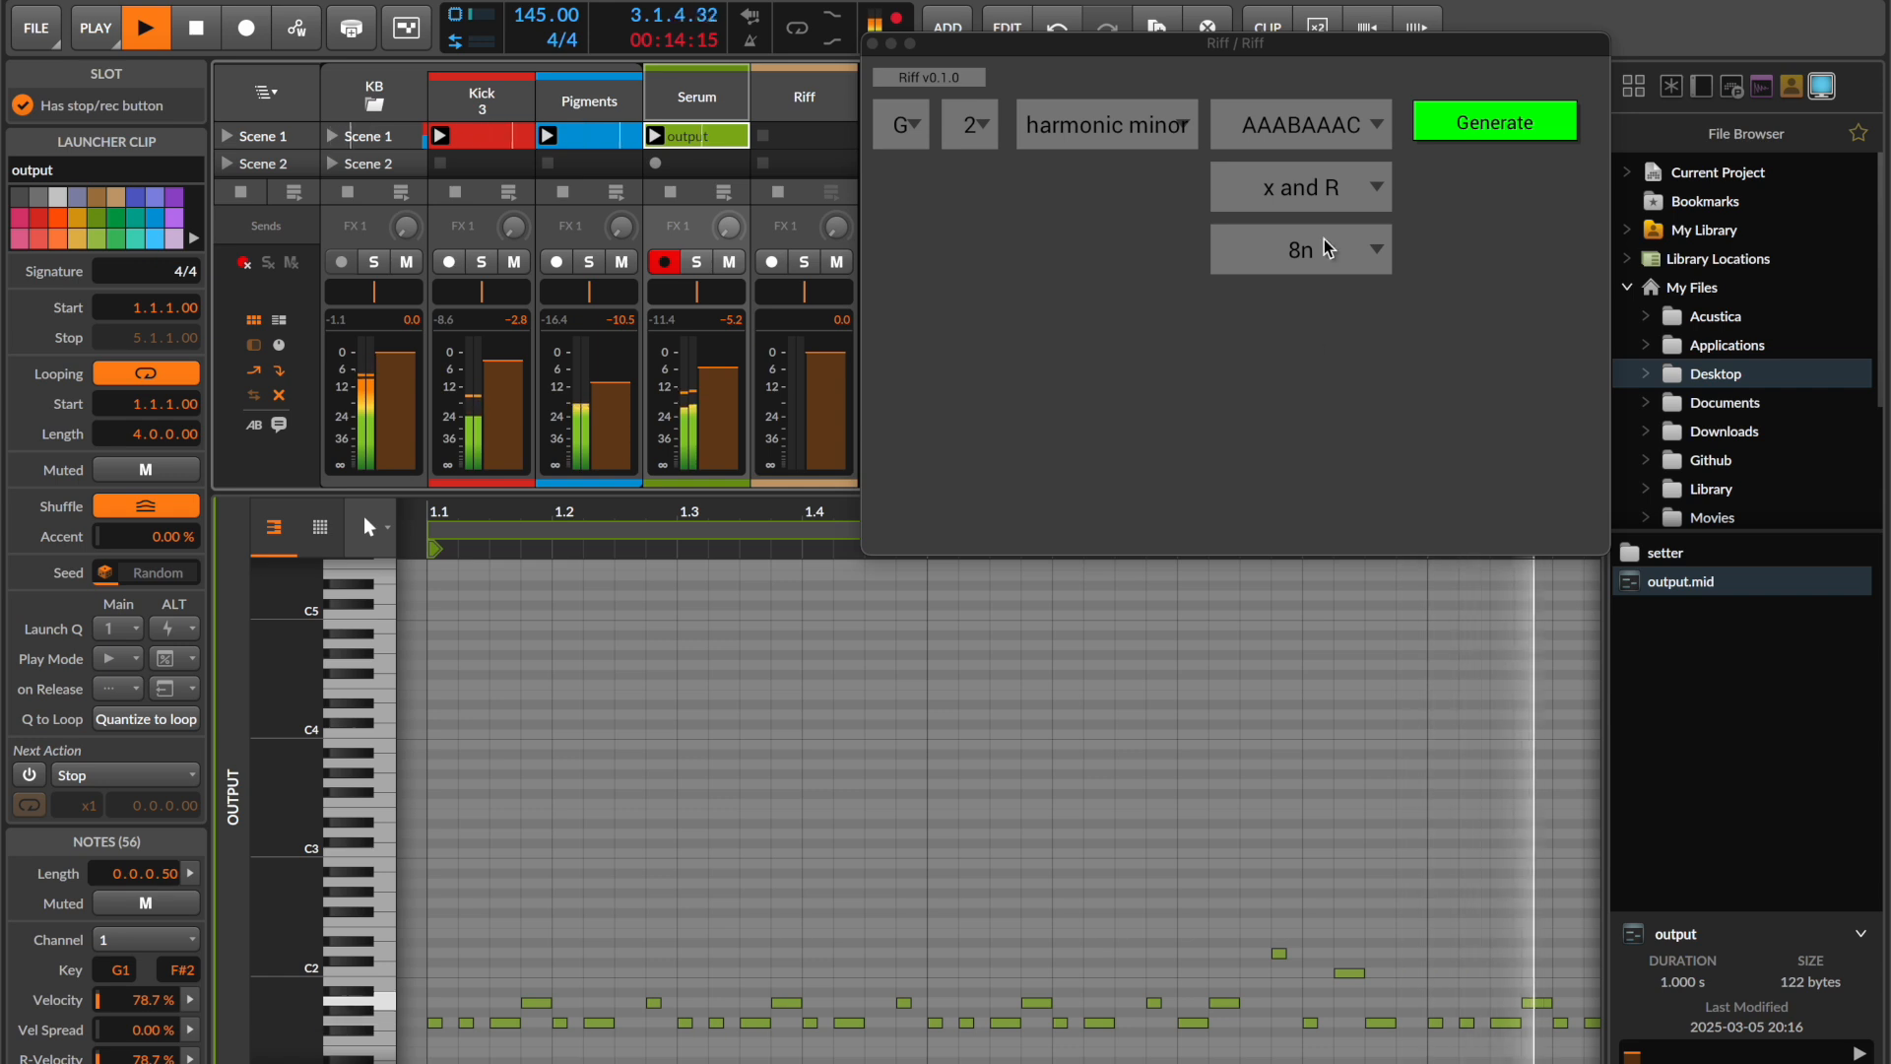
- Set the Riff options to only R, the phrygian scale and the ABAC pattern combination
left_click(1305, 190)
left_click(1289, 283)
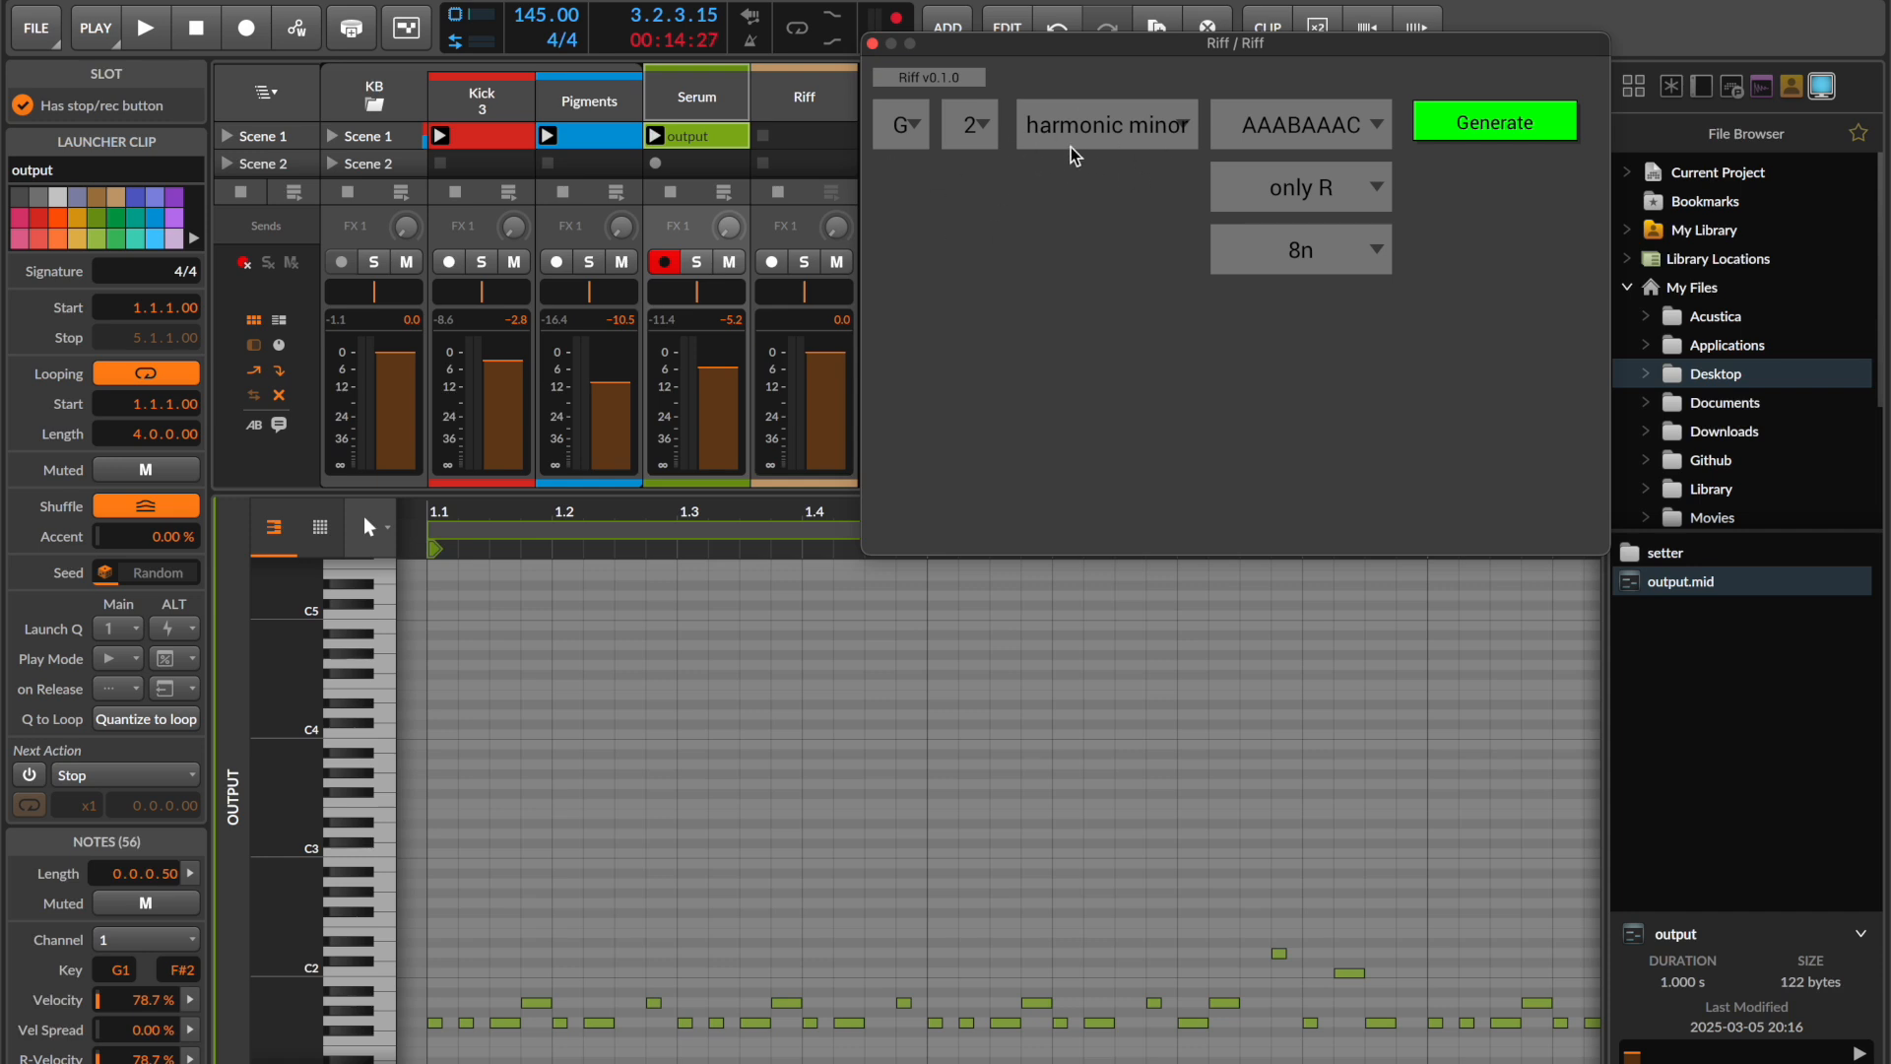
left_click(1096, 123)
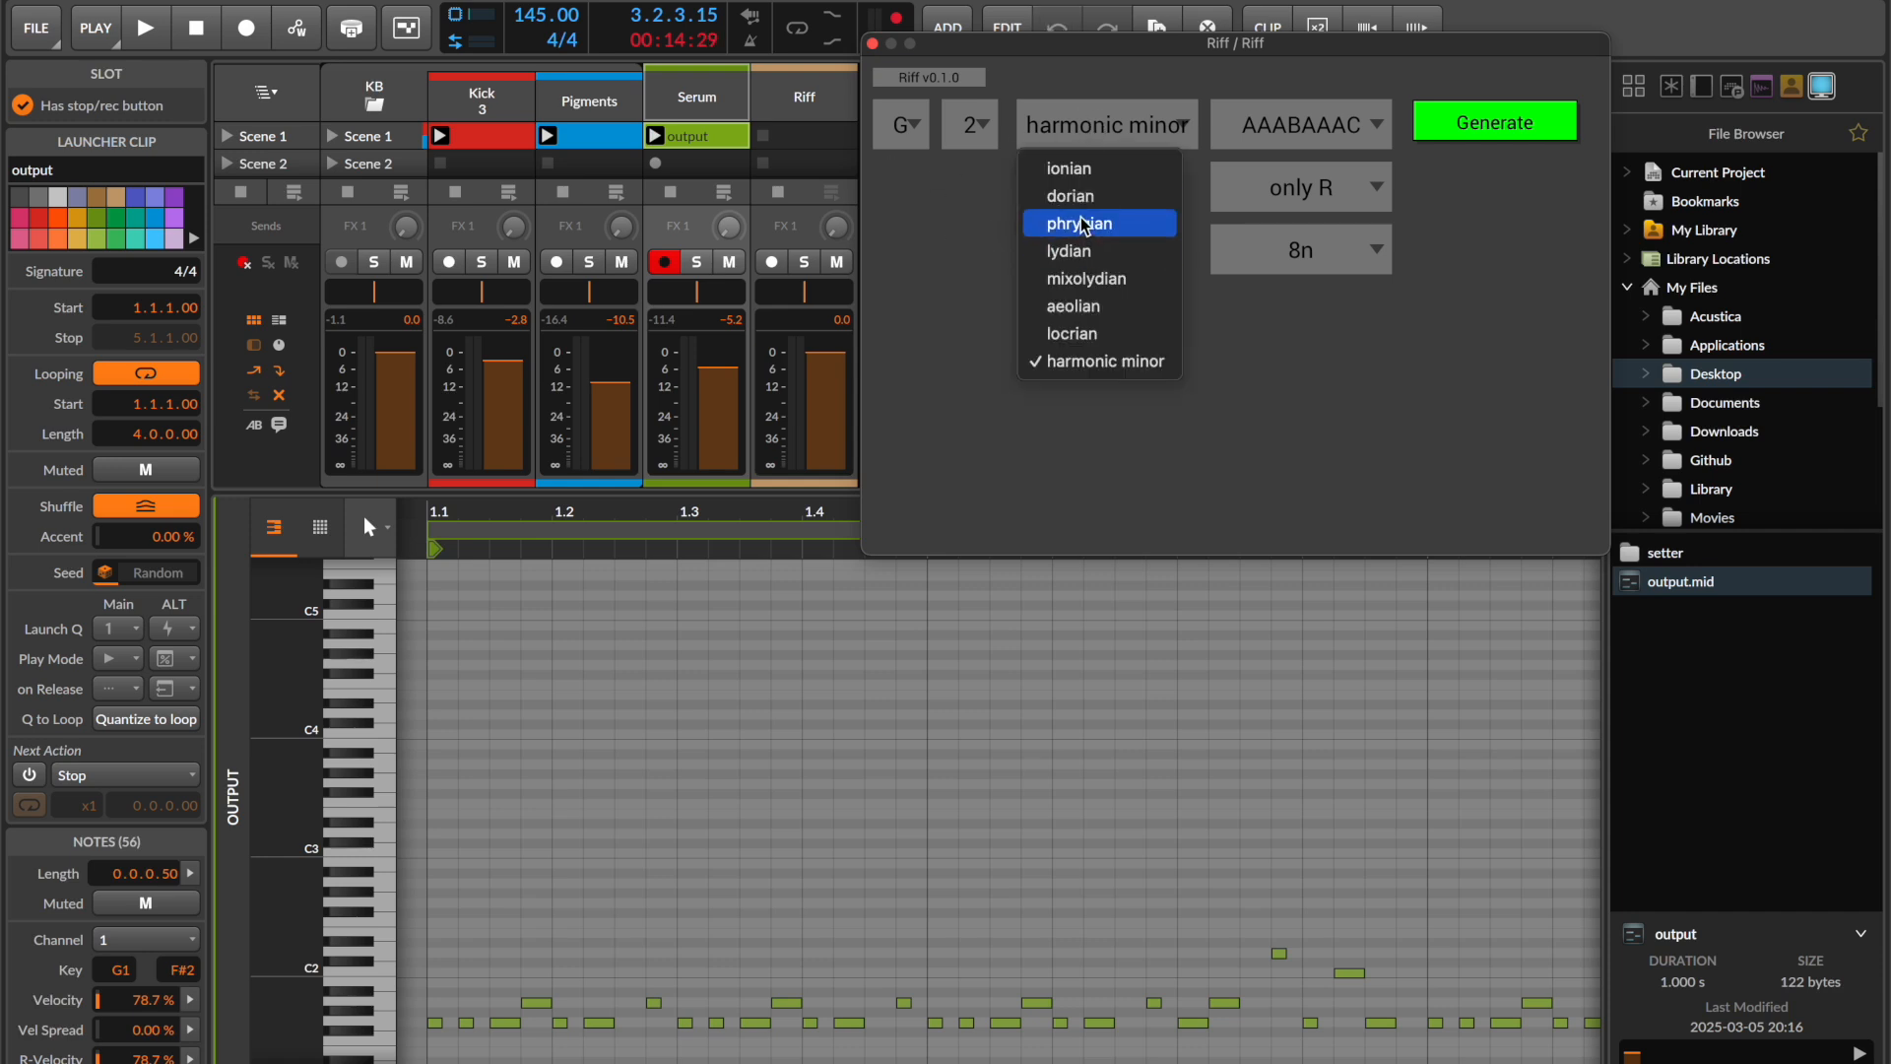
left_click(1080, 213)
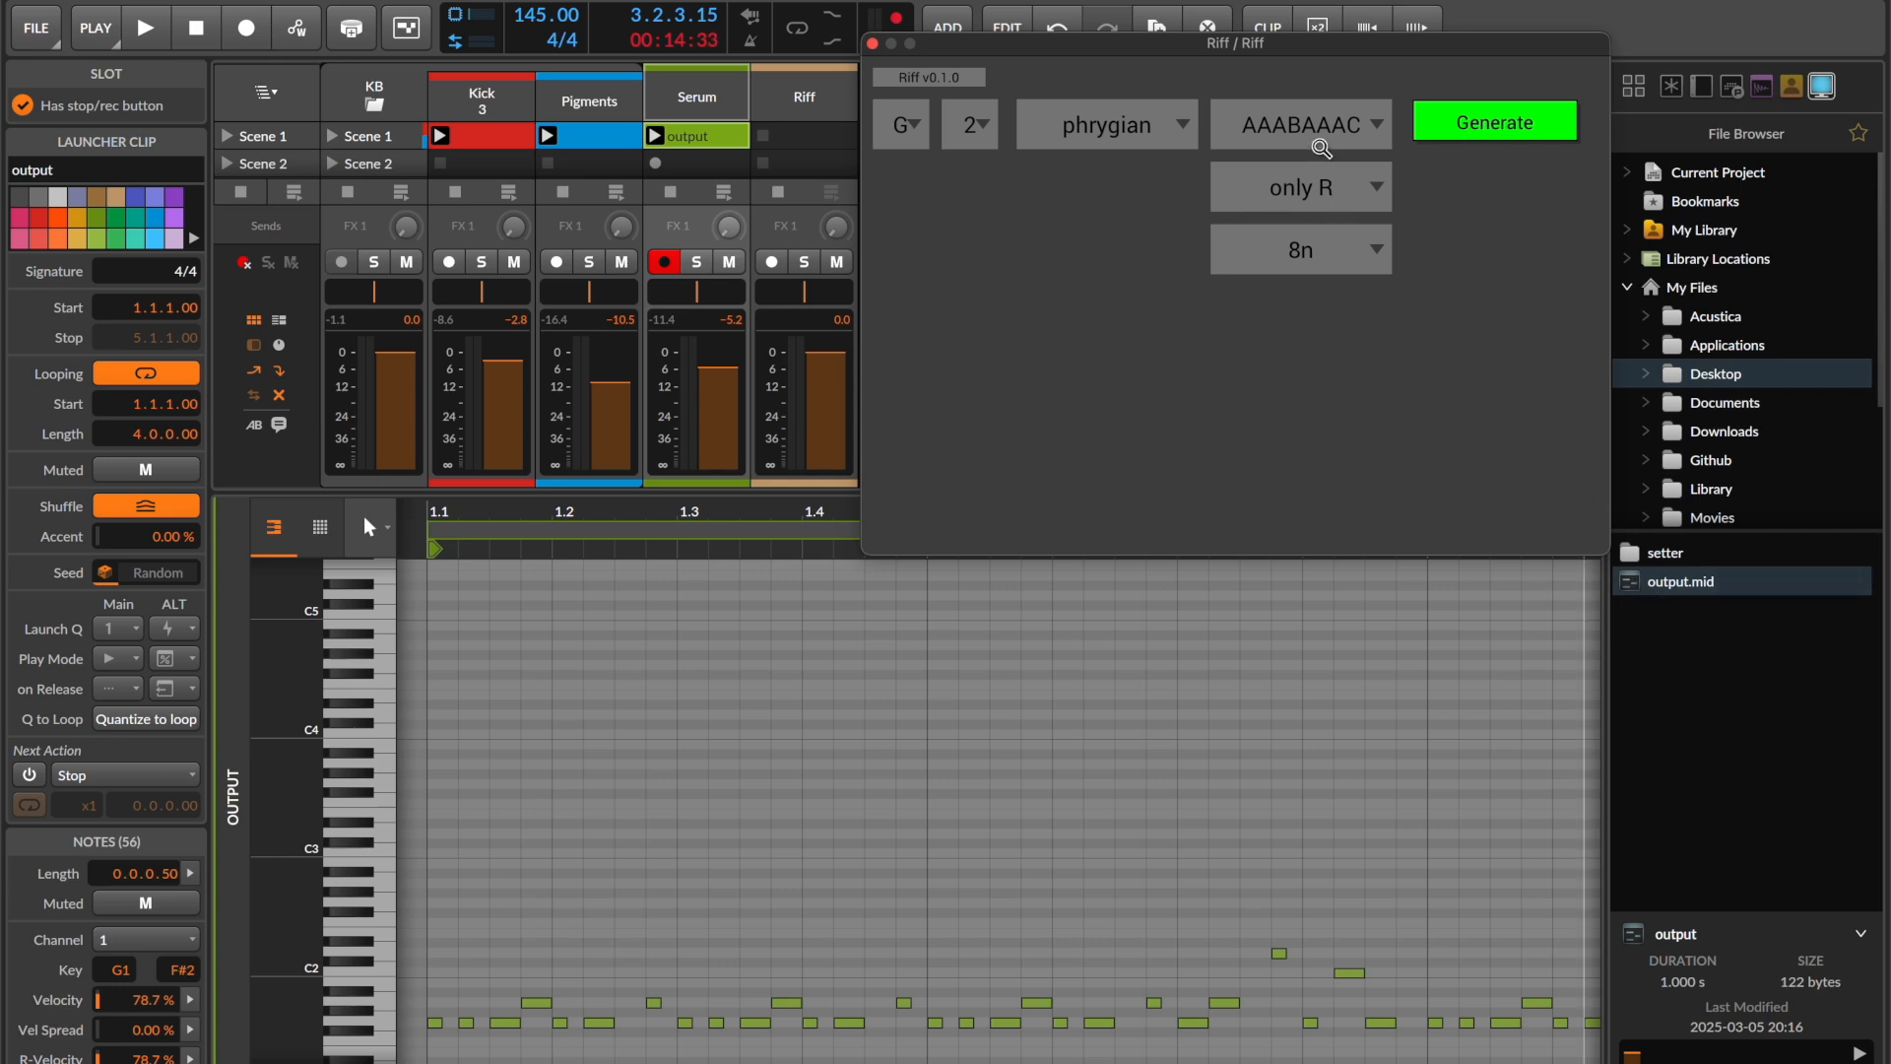
left_click(1321, 149)
left_click(1290, 219)
- Generate two phrygian ABAC riffs, each time loading output.mid over the Serum track's Scene 1 clip and auditioning it
left_click(1469, 133)
left_click_drag(1672, 591, 689, 142)
left_click(656, 136)
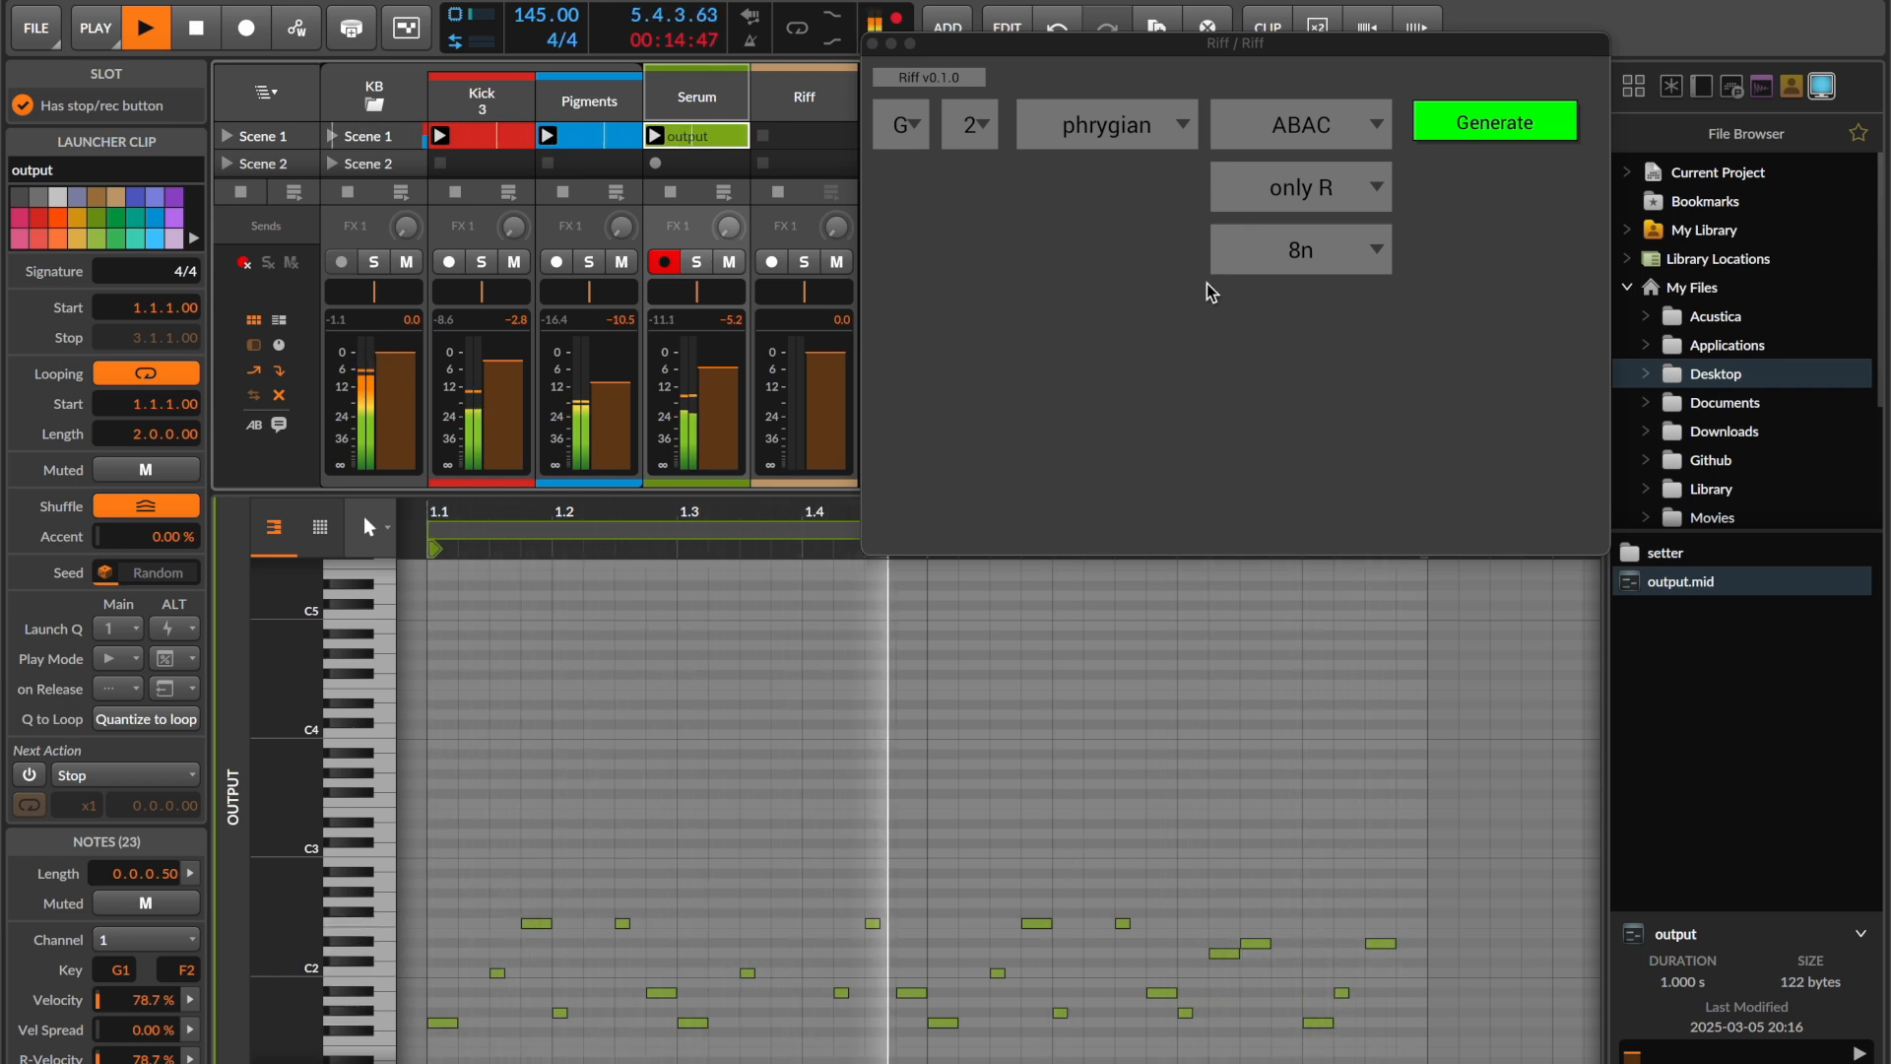
left_click(1438, 123)
left_click_drag(1664, 586, 707, 148)
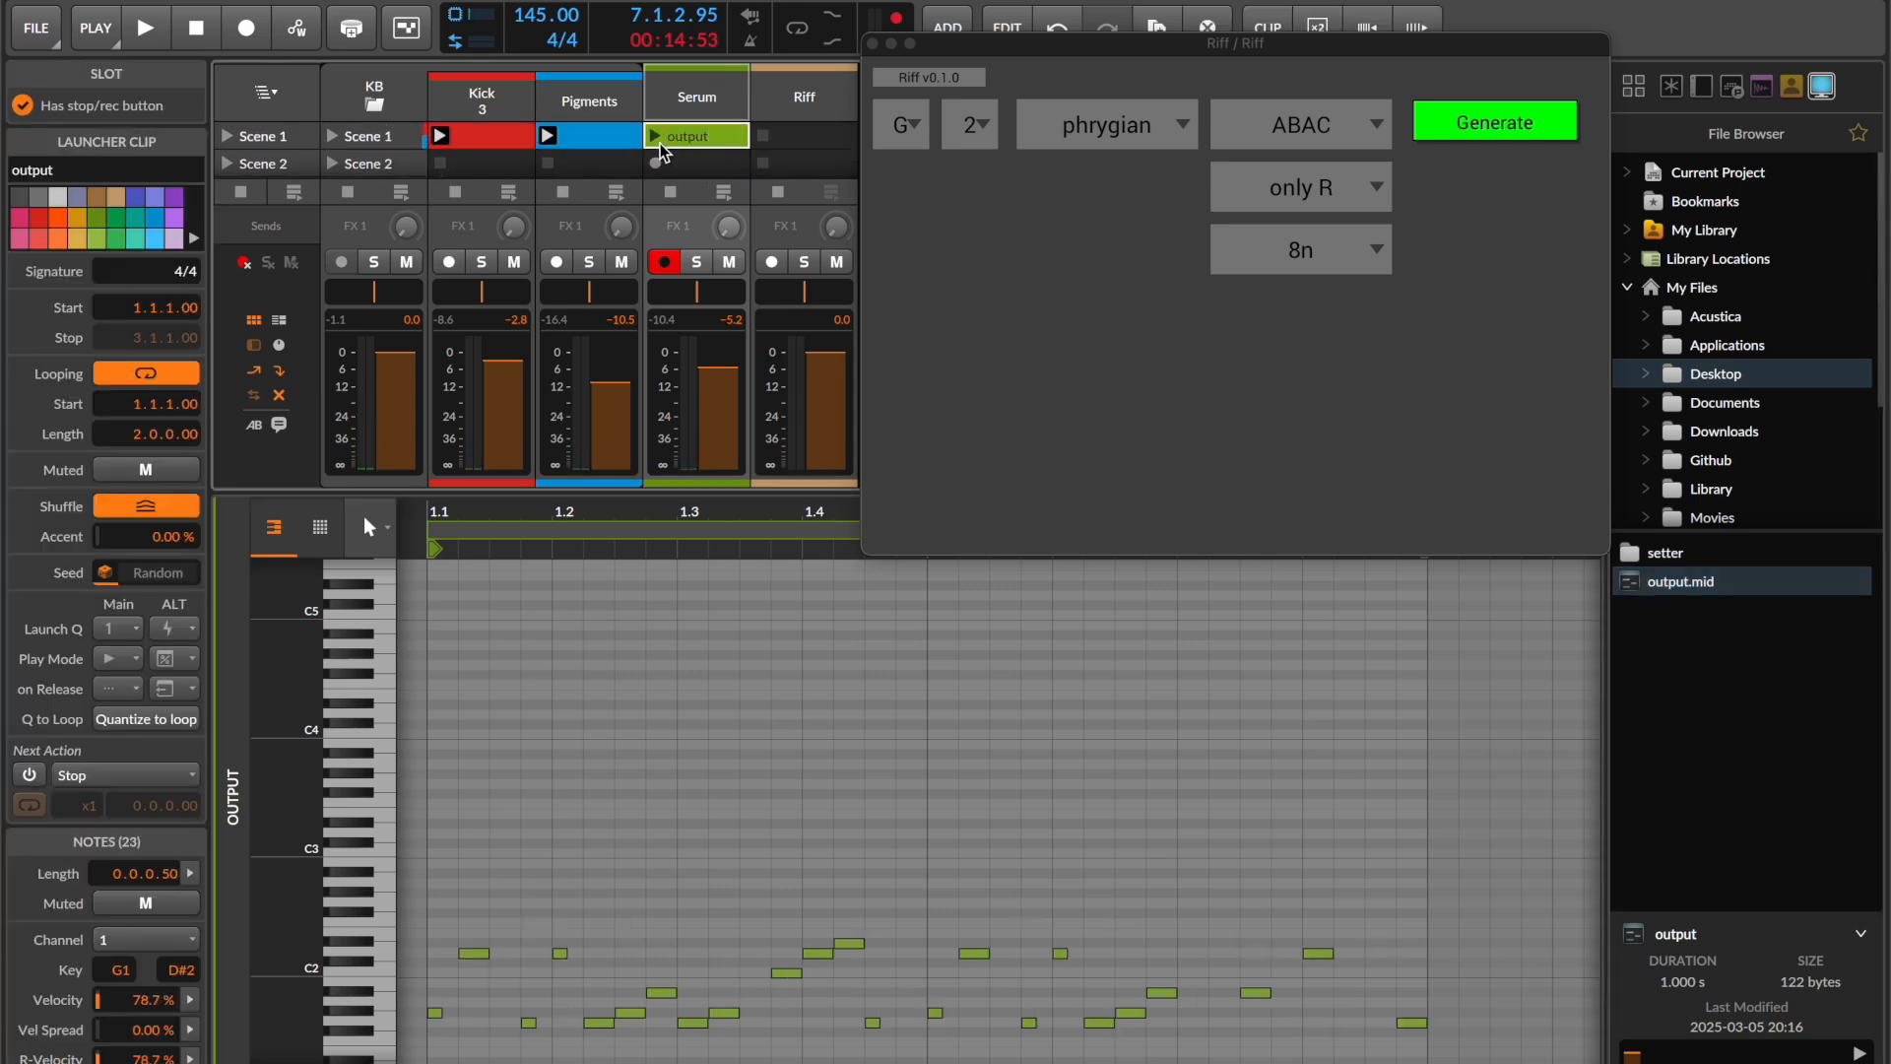
left_click(655, 136)
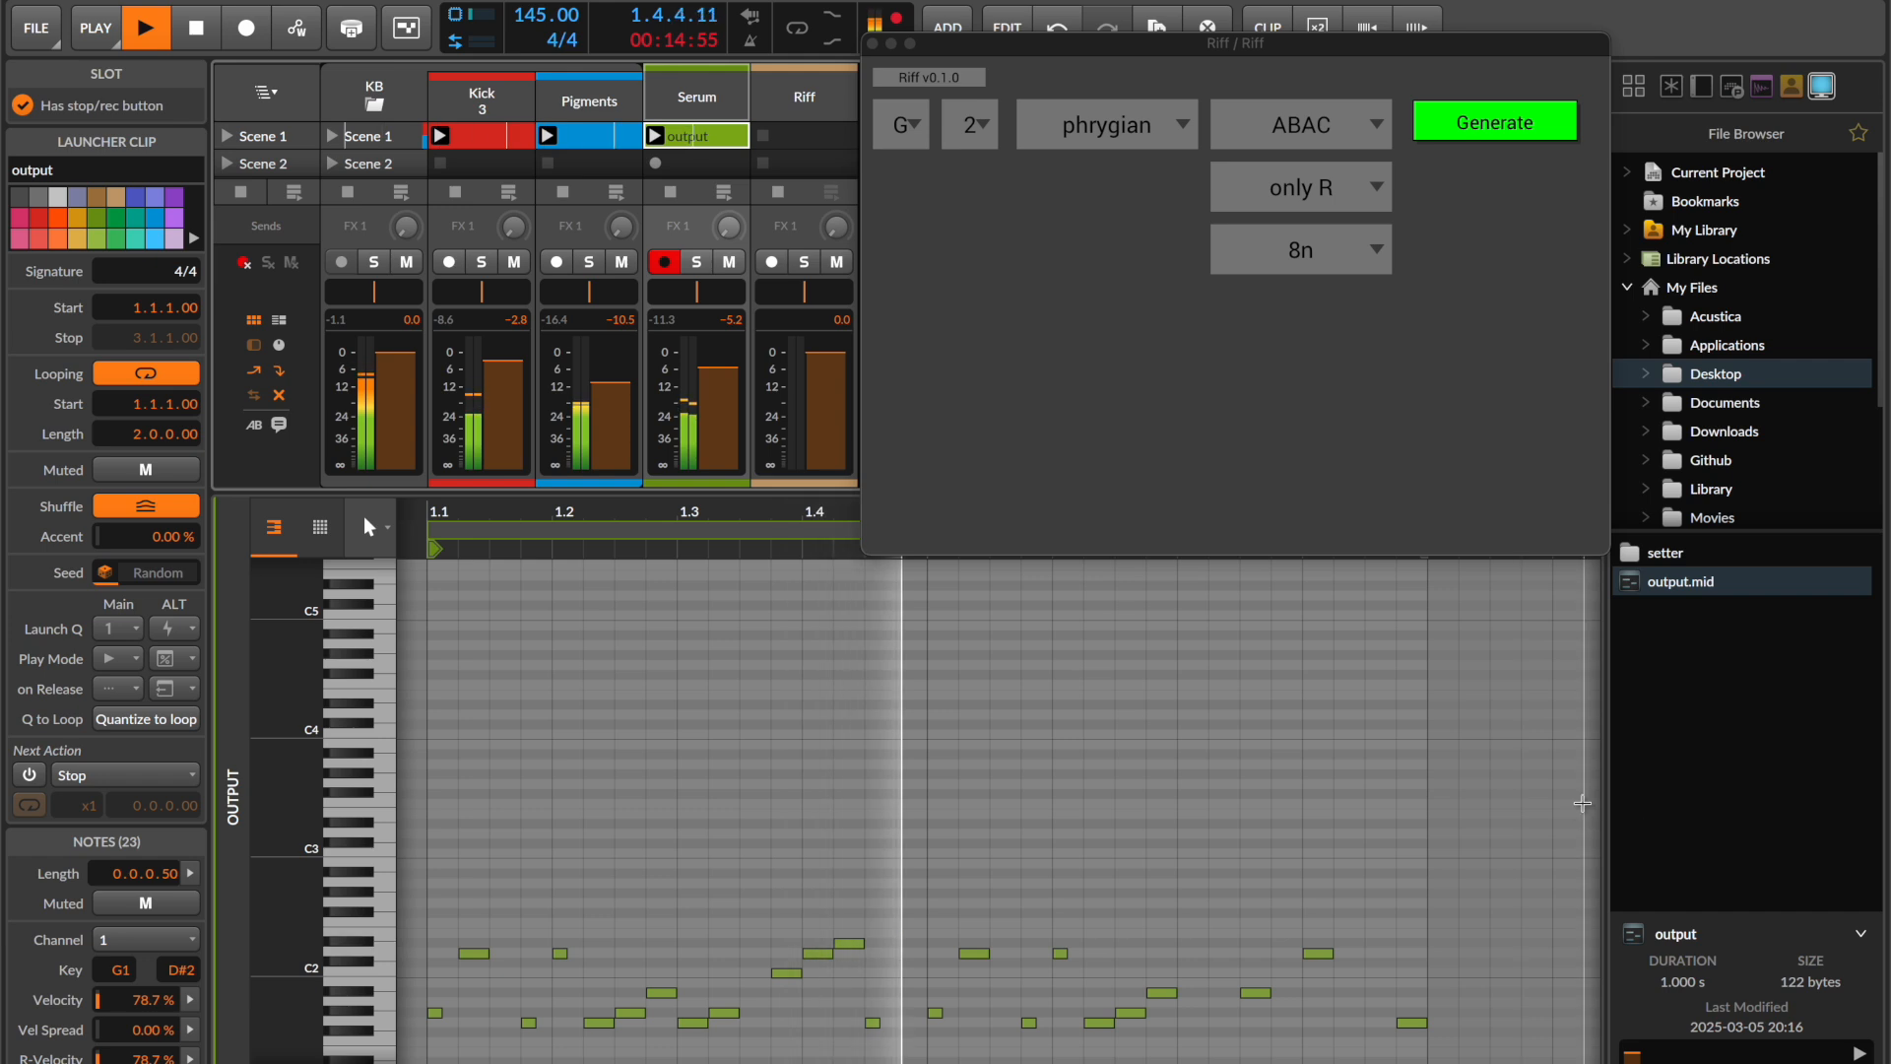
- Stop playback and set the Riff scale to harmonic minor and the pattern combination to ABACABAD
key("space")
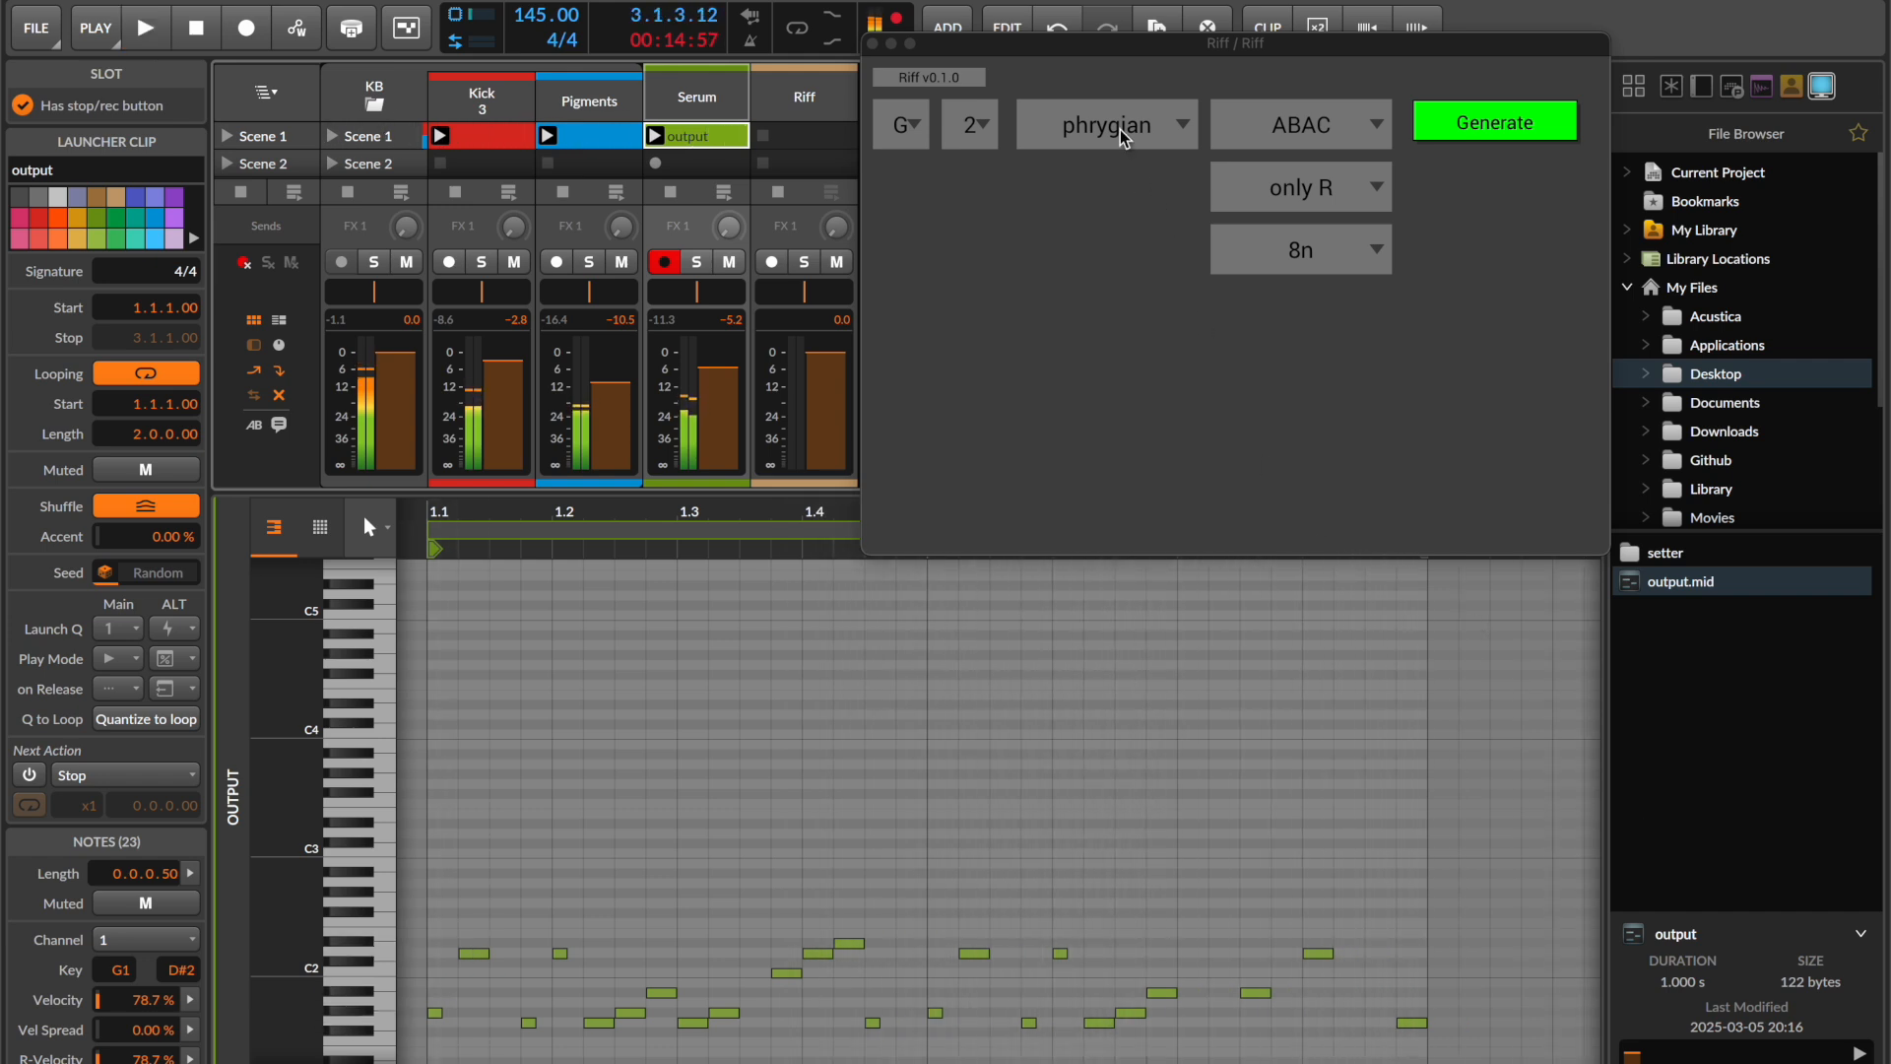
left_click(1124, 135)
left_click(1105, 361)
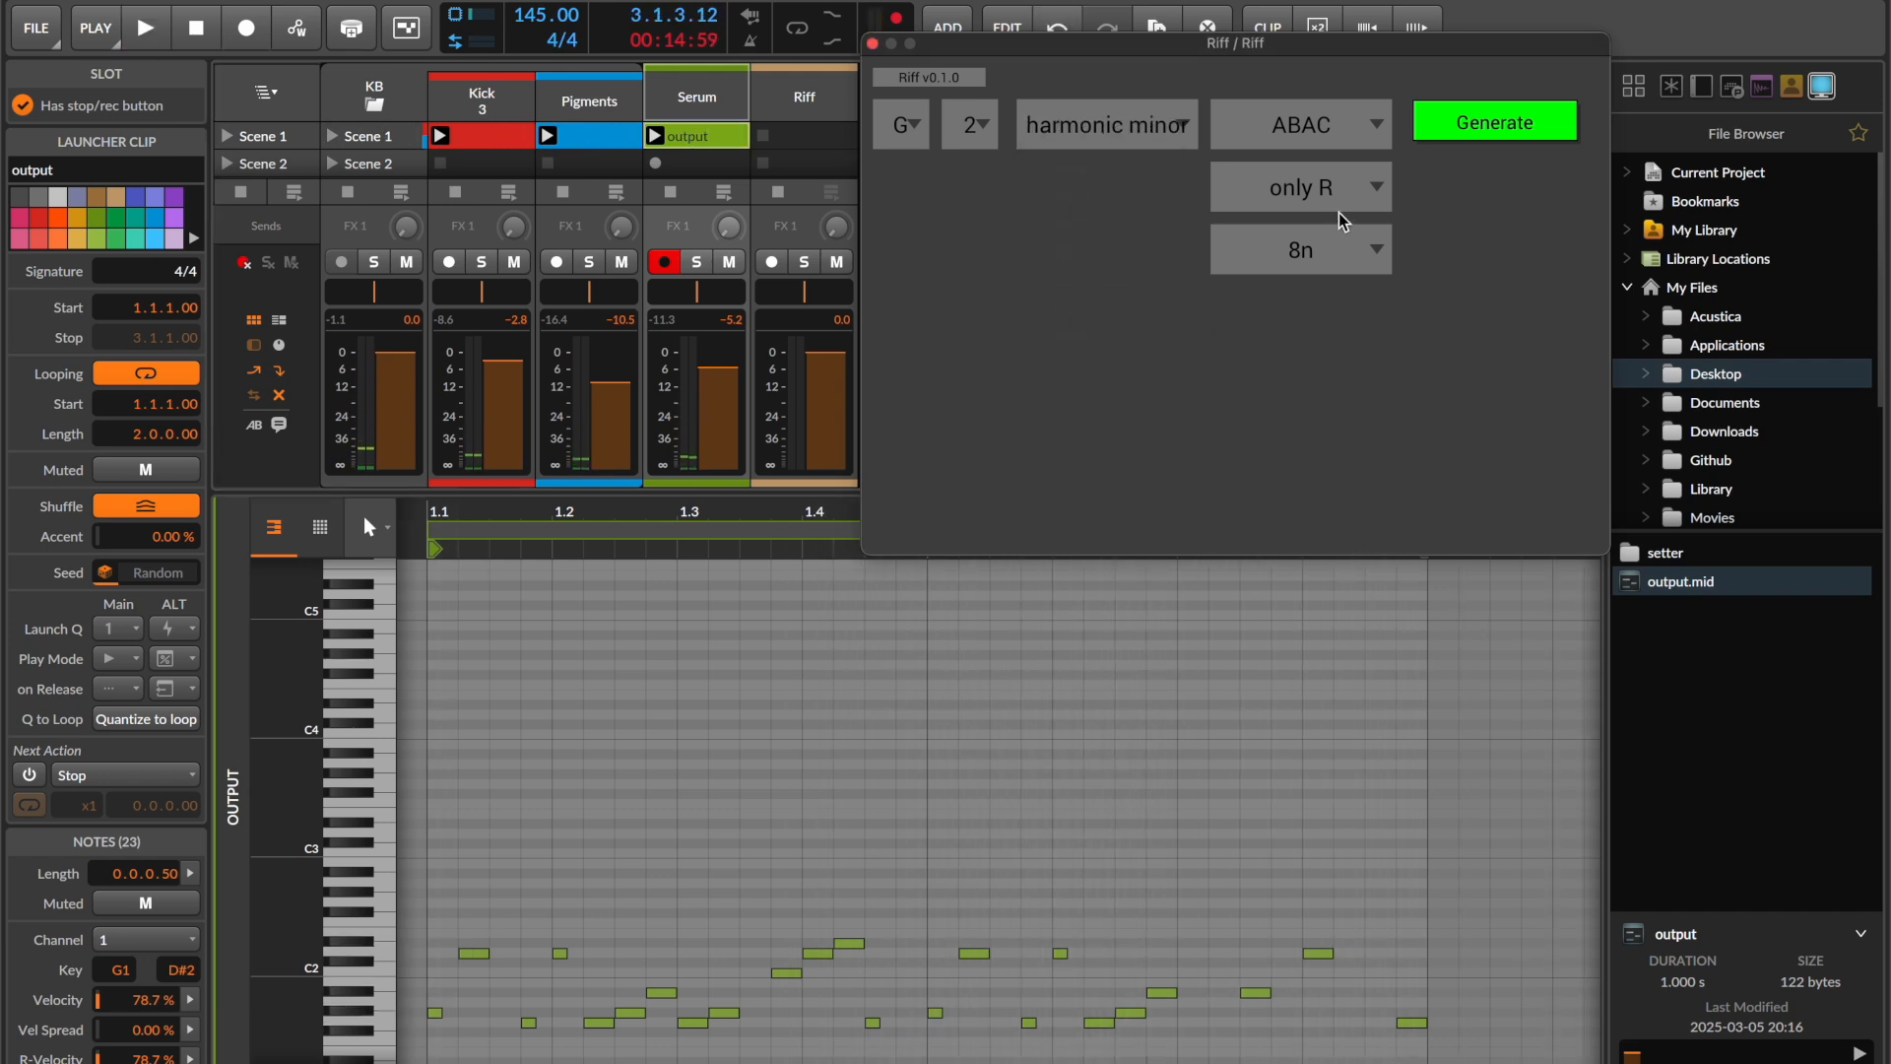
left_click(1330, 135)
left_click(1318, 333)
- Generate two harmonic minor ABACABAD riffs, each time loading output.mid over the Serum track's Scene 1 clip and auditioning it
left_click(1510, 122)
left_click(1677, 583)
left_click_drag(778, 180, 697, 138)
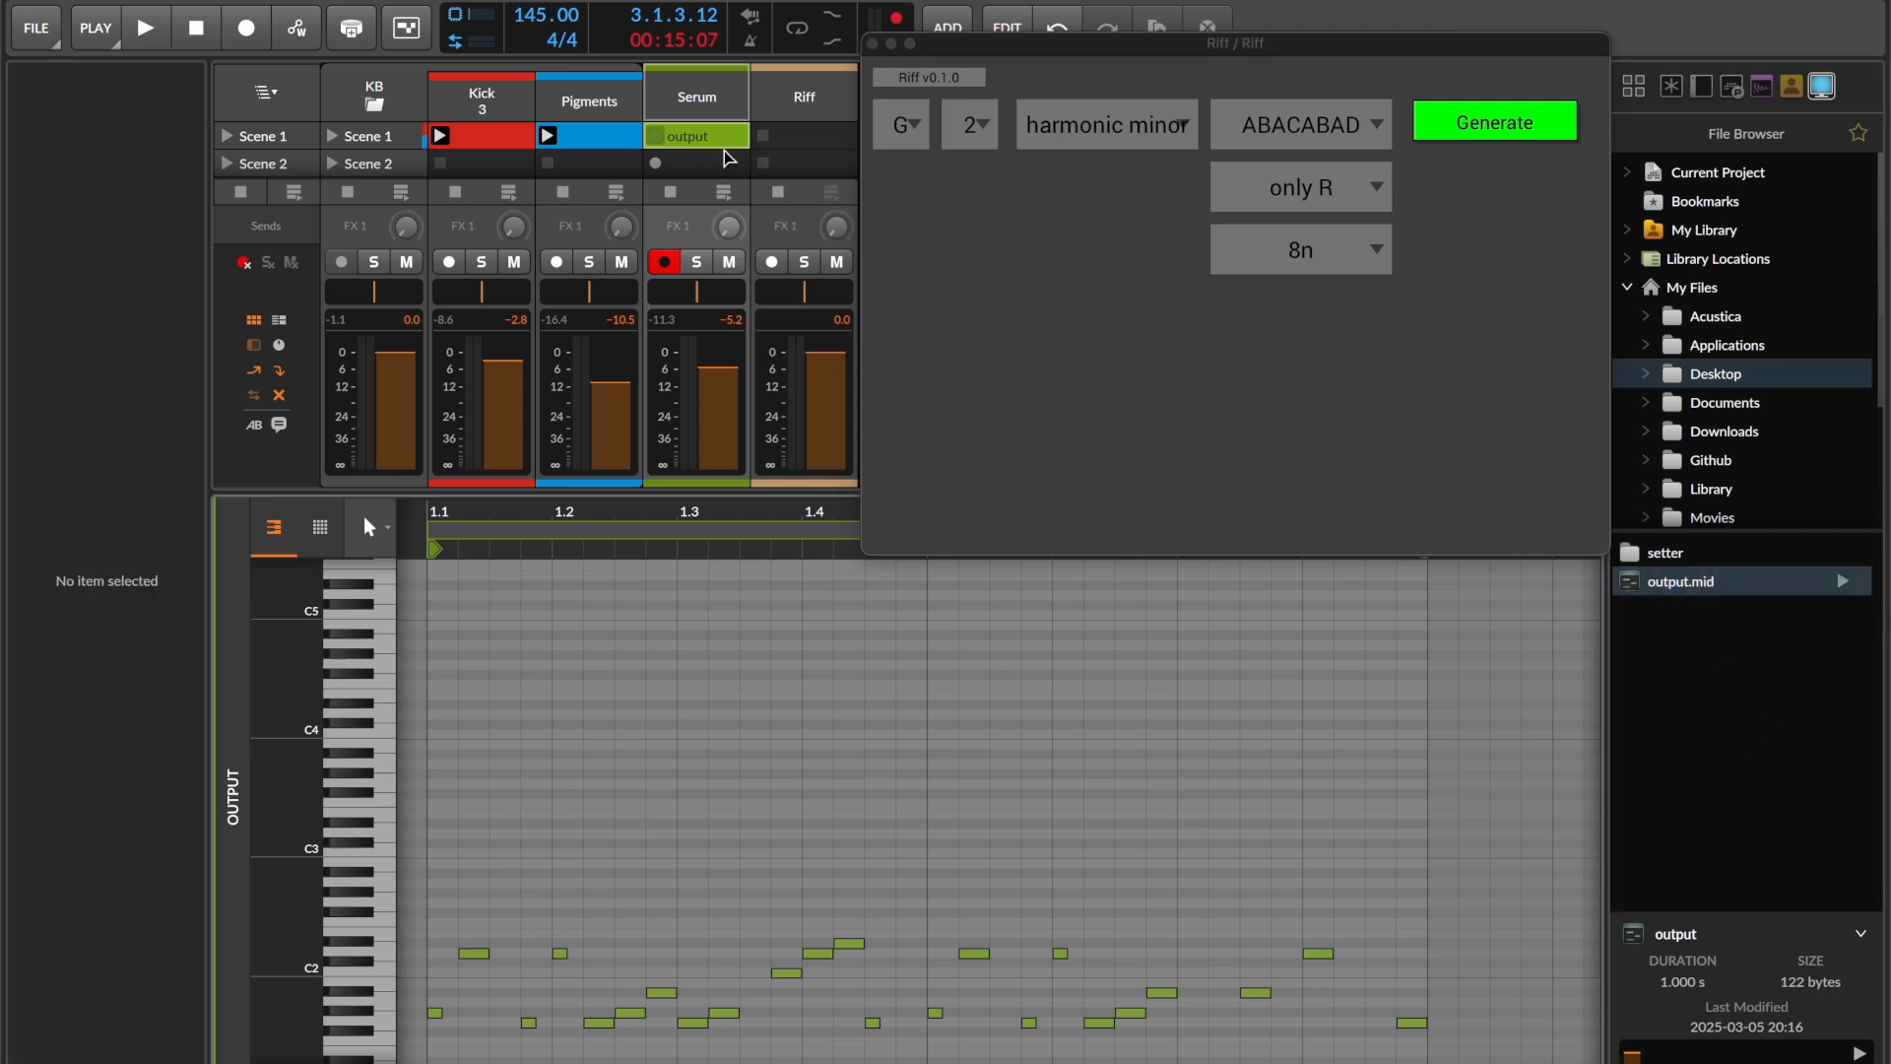
left_click(655, 136)
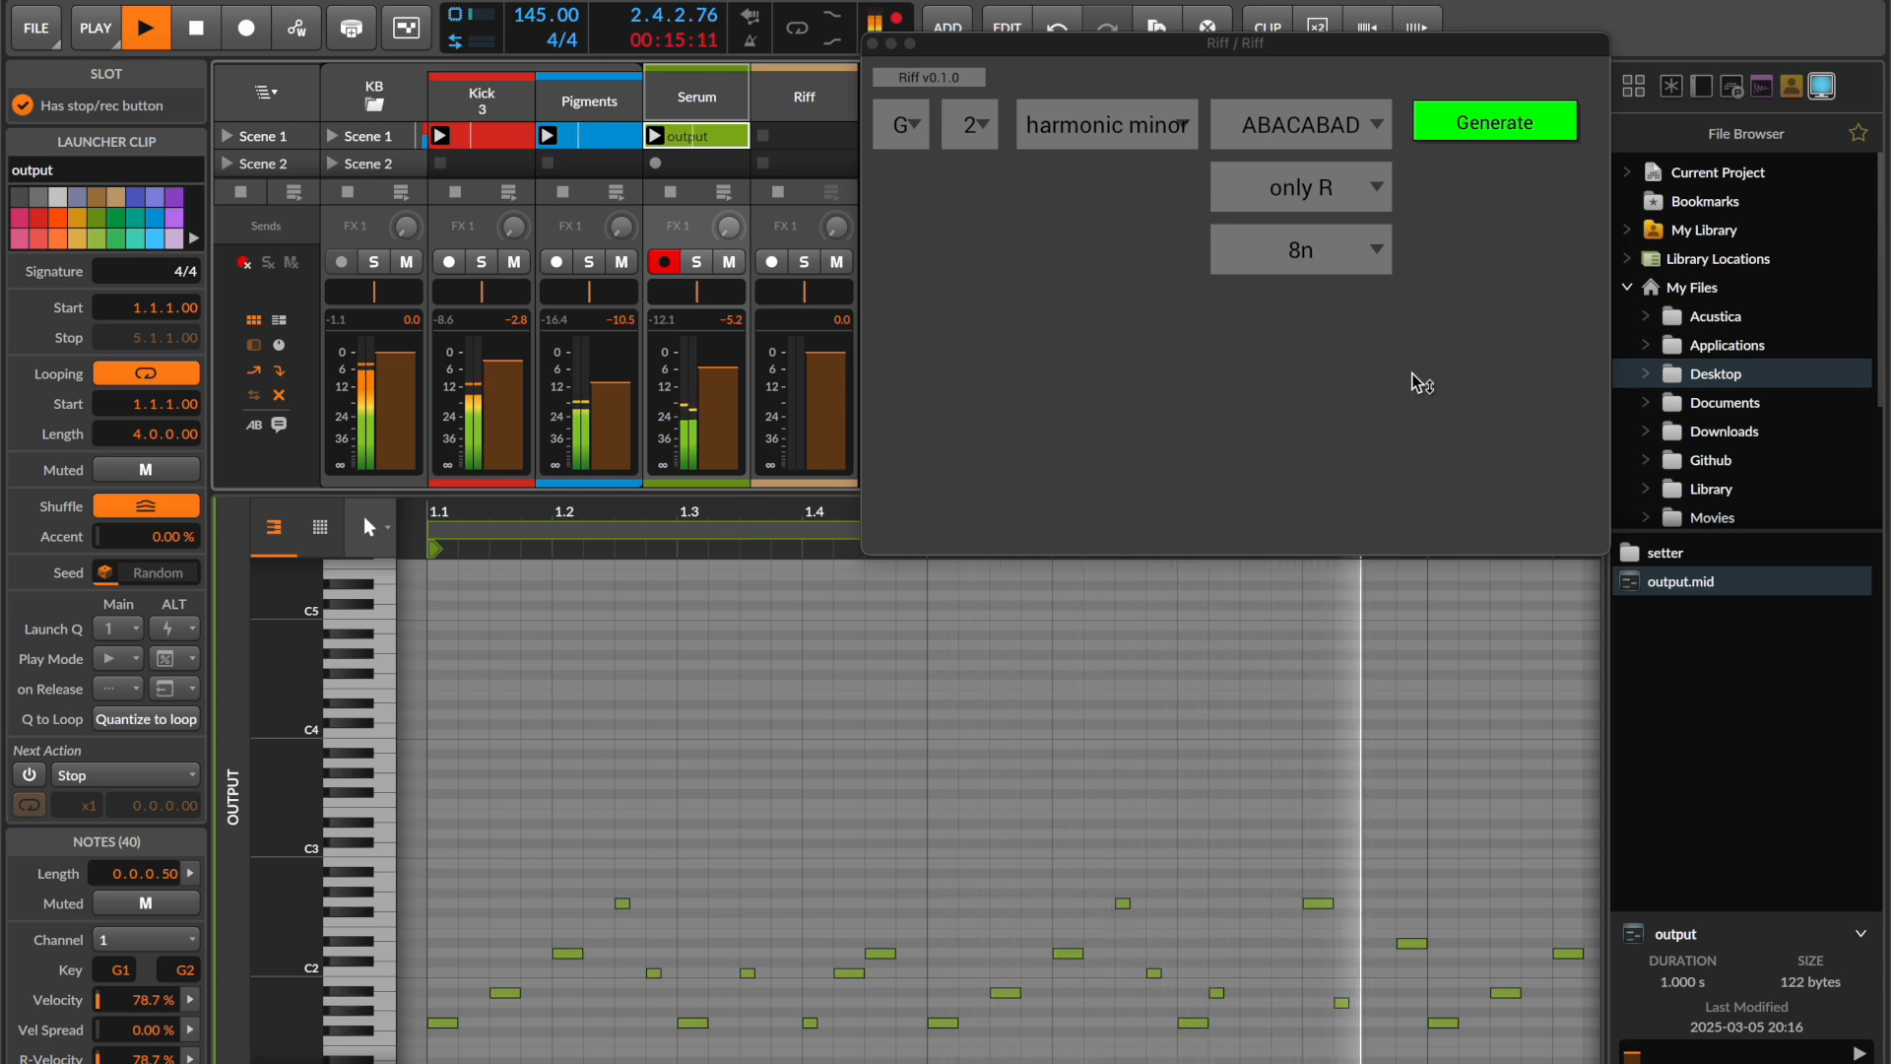
left_click(1494, 122)
left_click_drag(1674, 582, 687, 146)
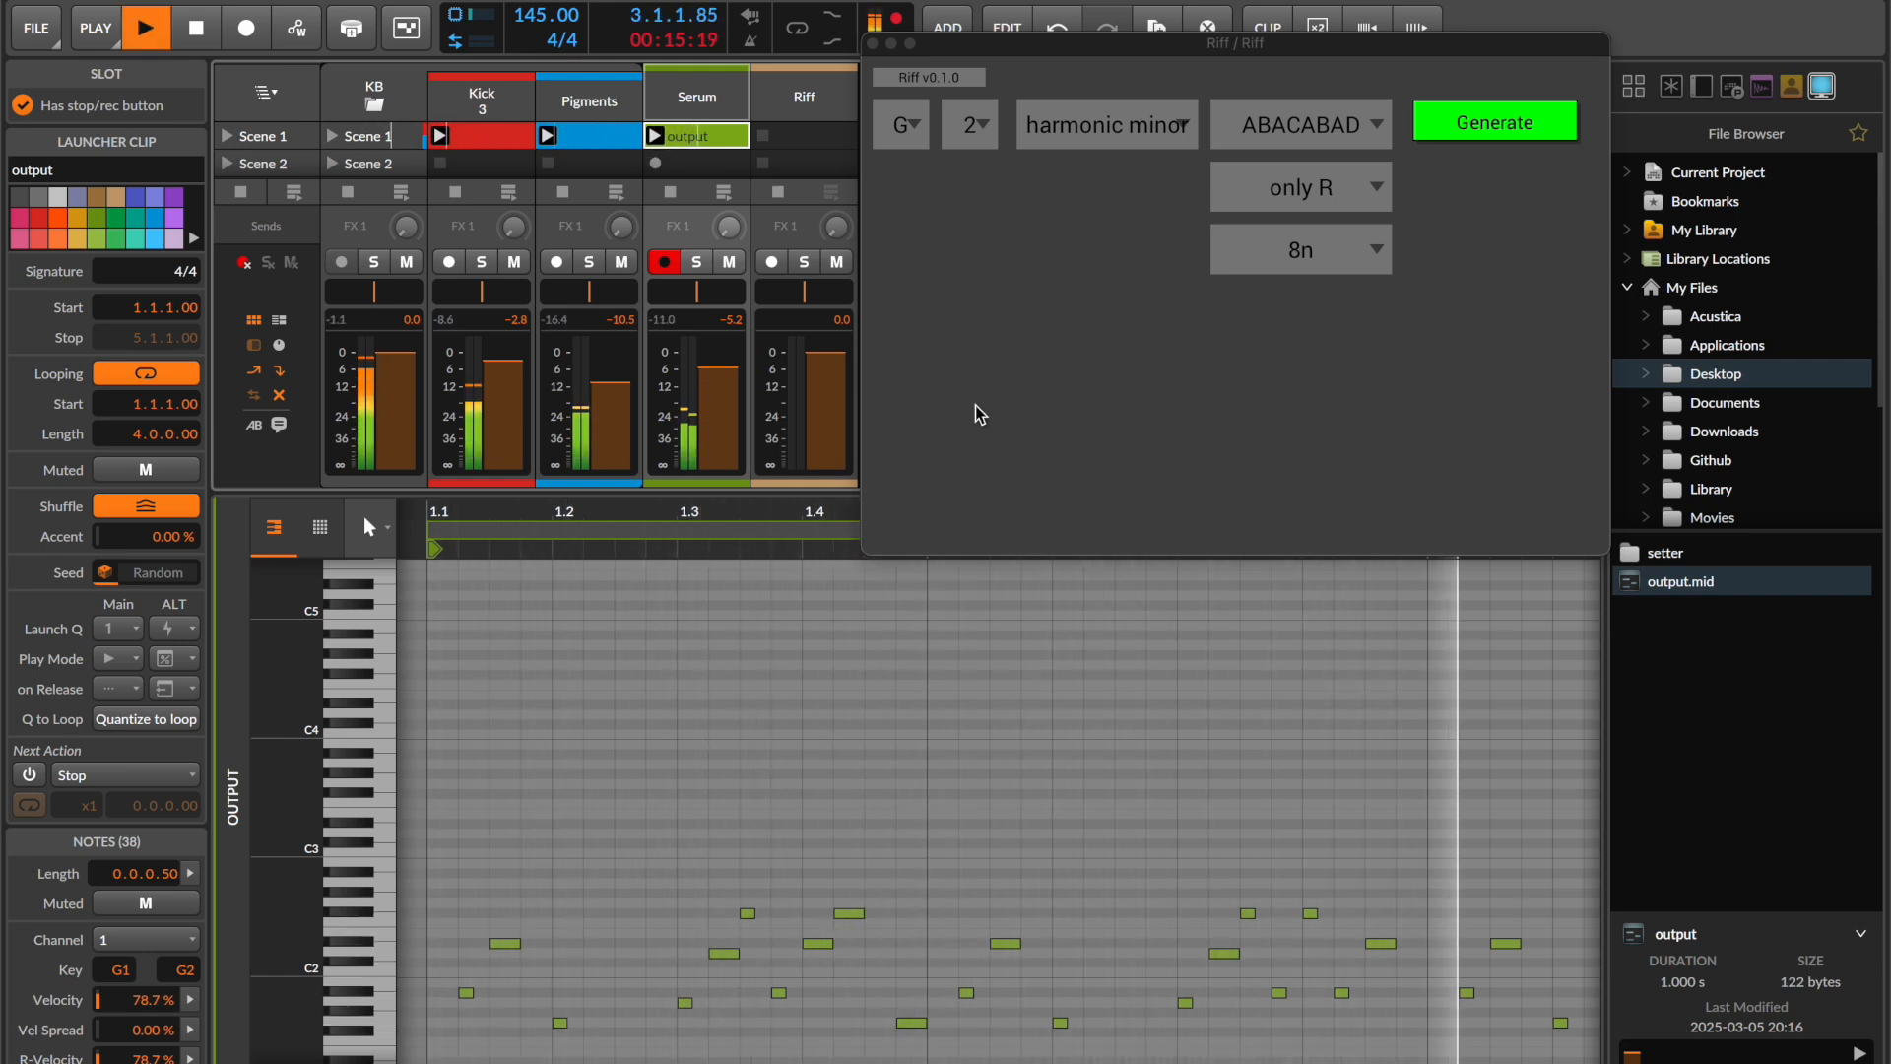
- Move the Riff window clear of the tracks, stop playback and enlarge the mixer area to show the device lists
left_click_drag(1133, 43, 1189, 54)
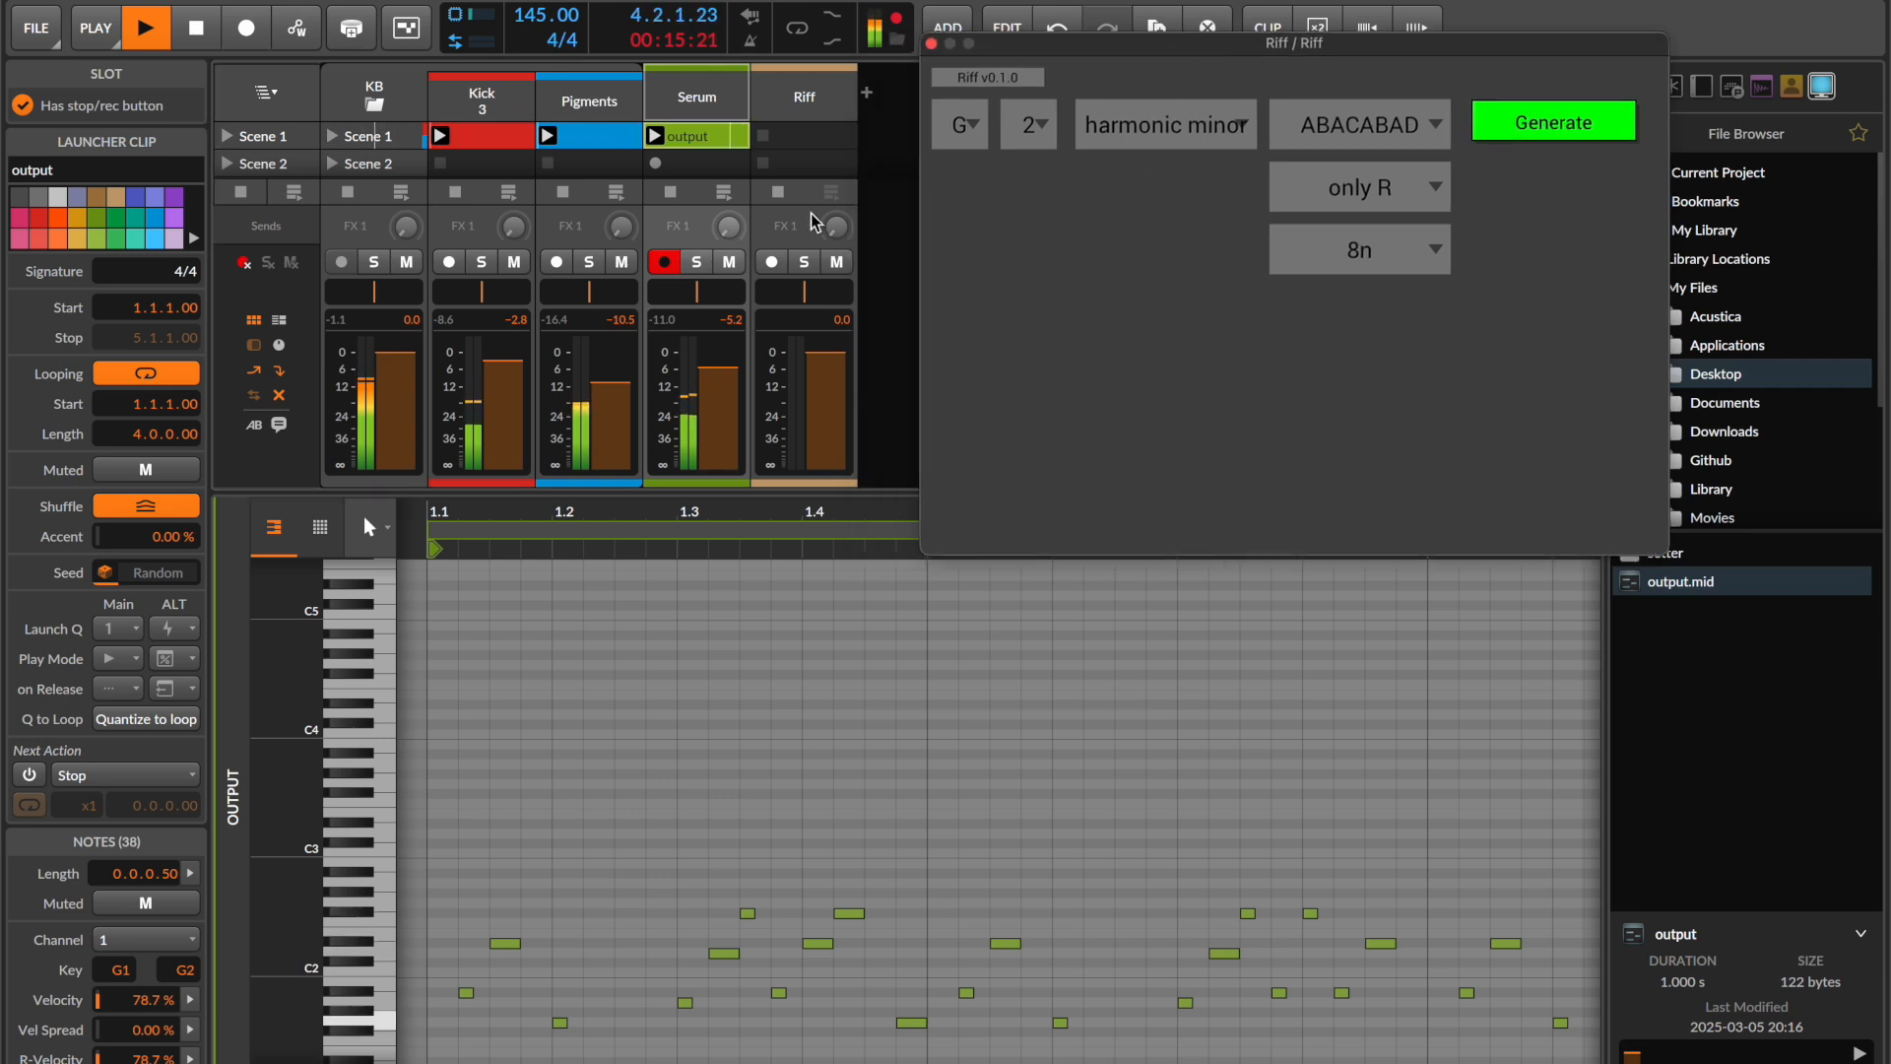
left_click(672, 193)
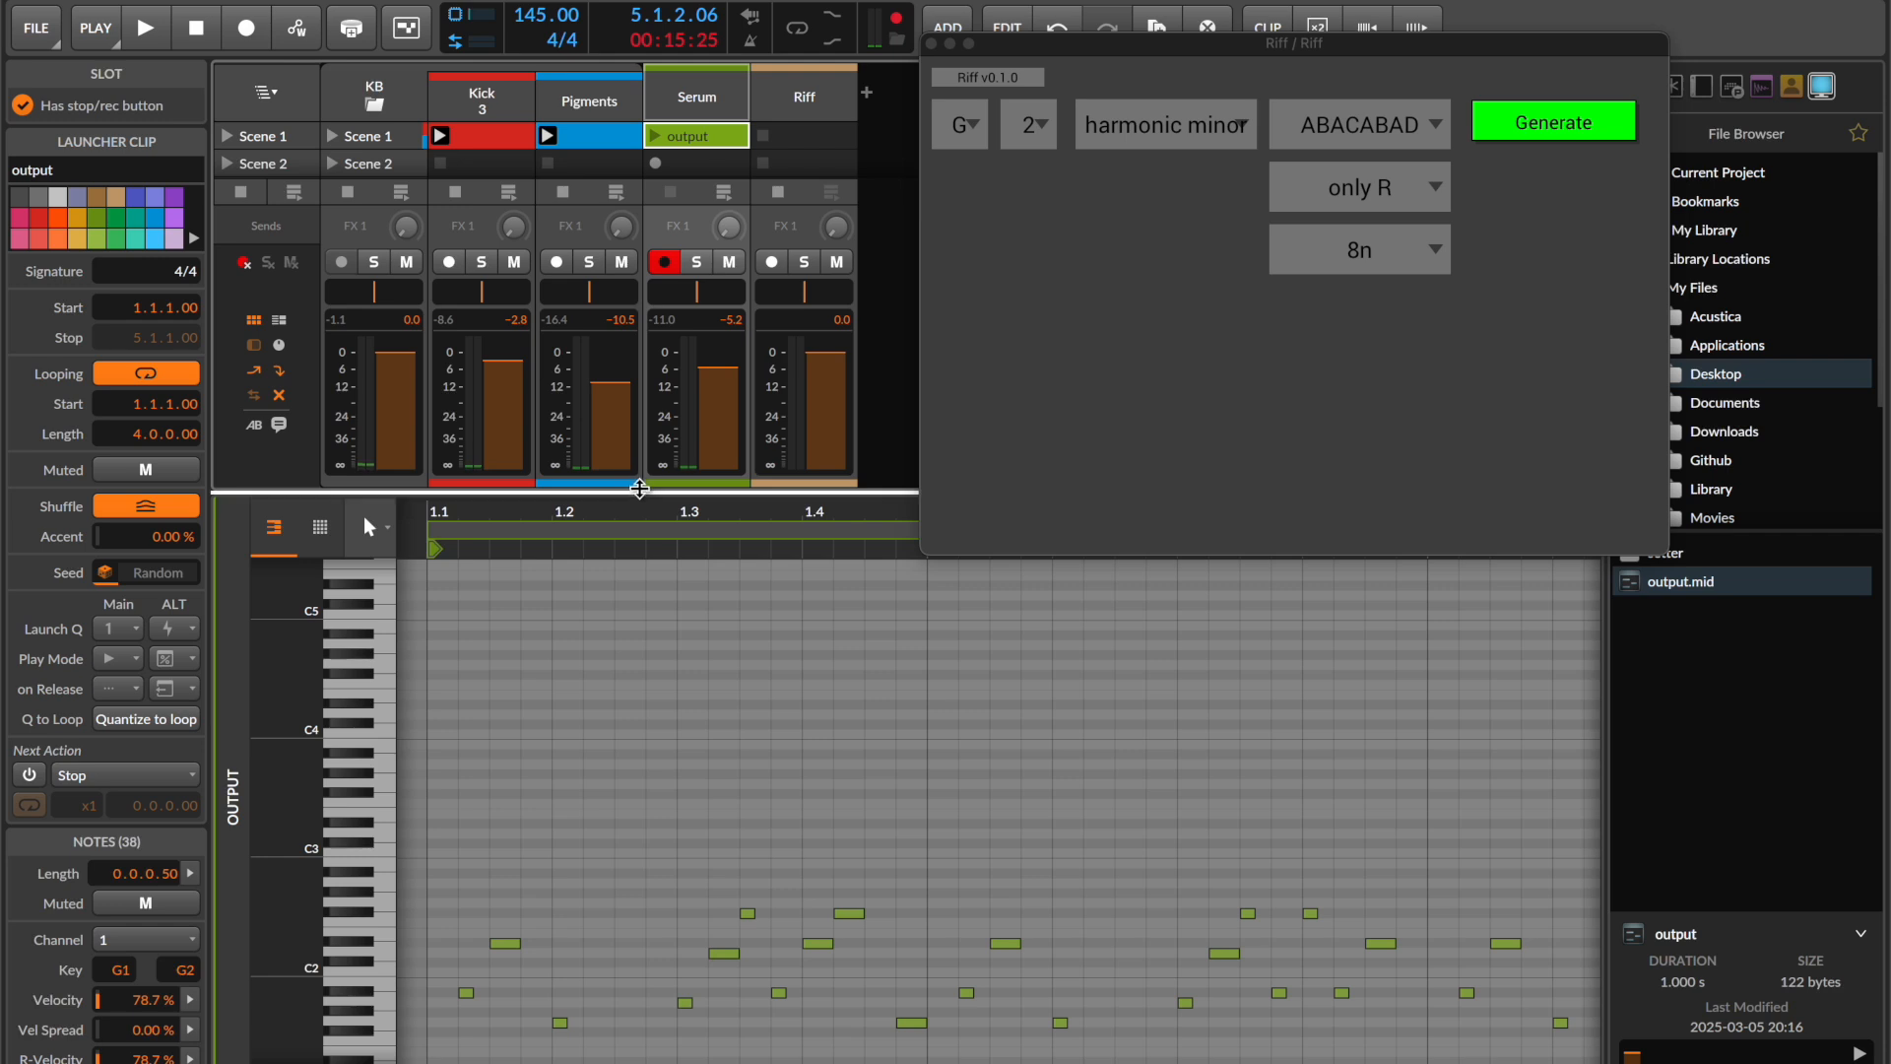
left_click_drag(640, 492, 608, 705)
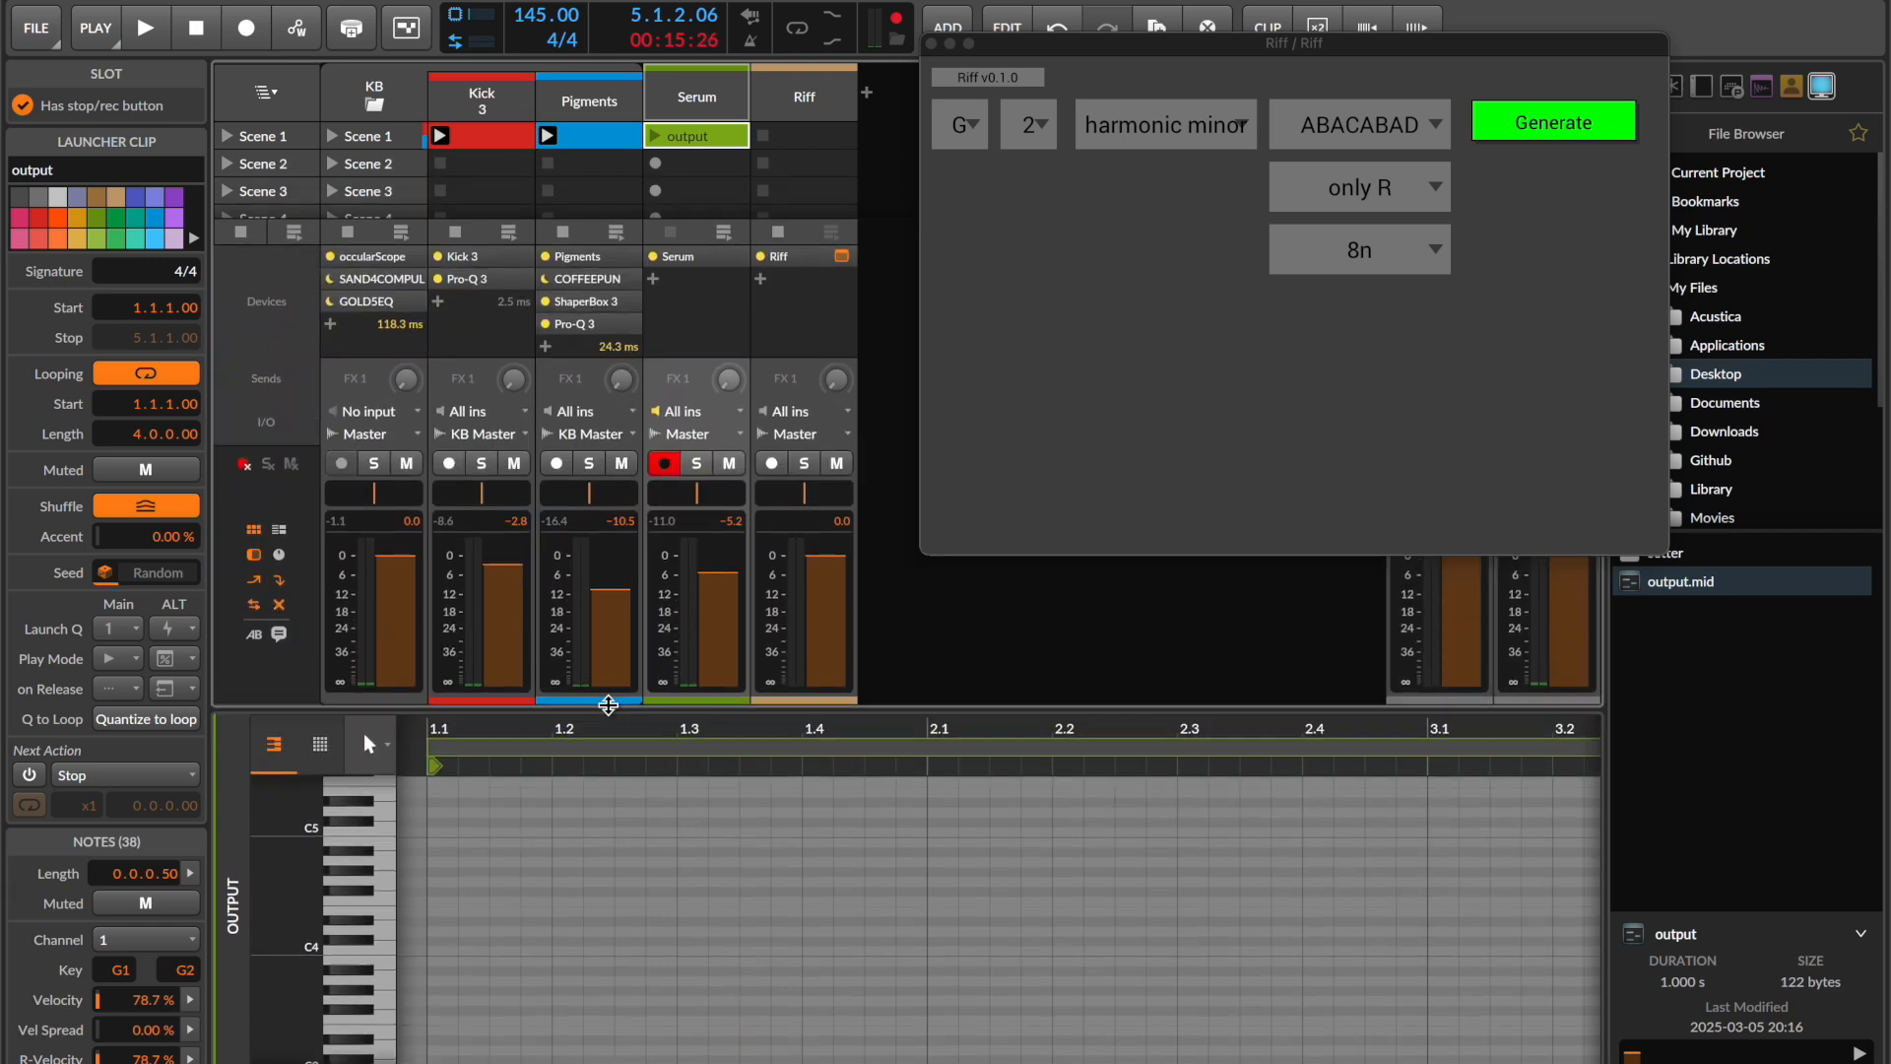
- Deactivate the Serum track, open the Pigments track's Scene 1 clip and audition its bass loop with the kick
left_click(613, 138)
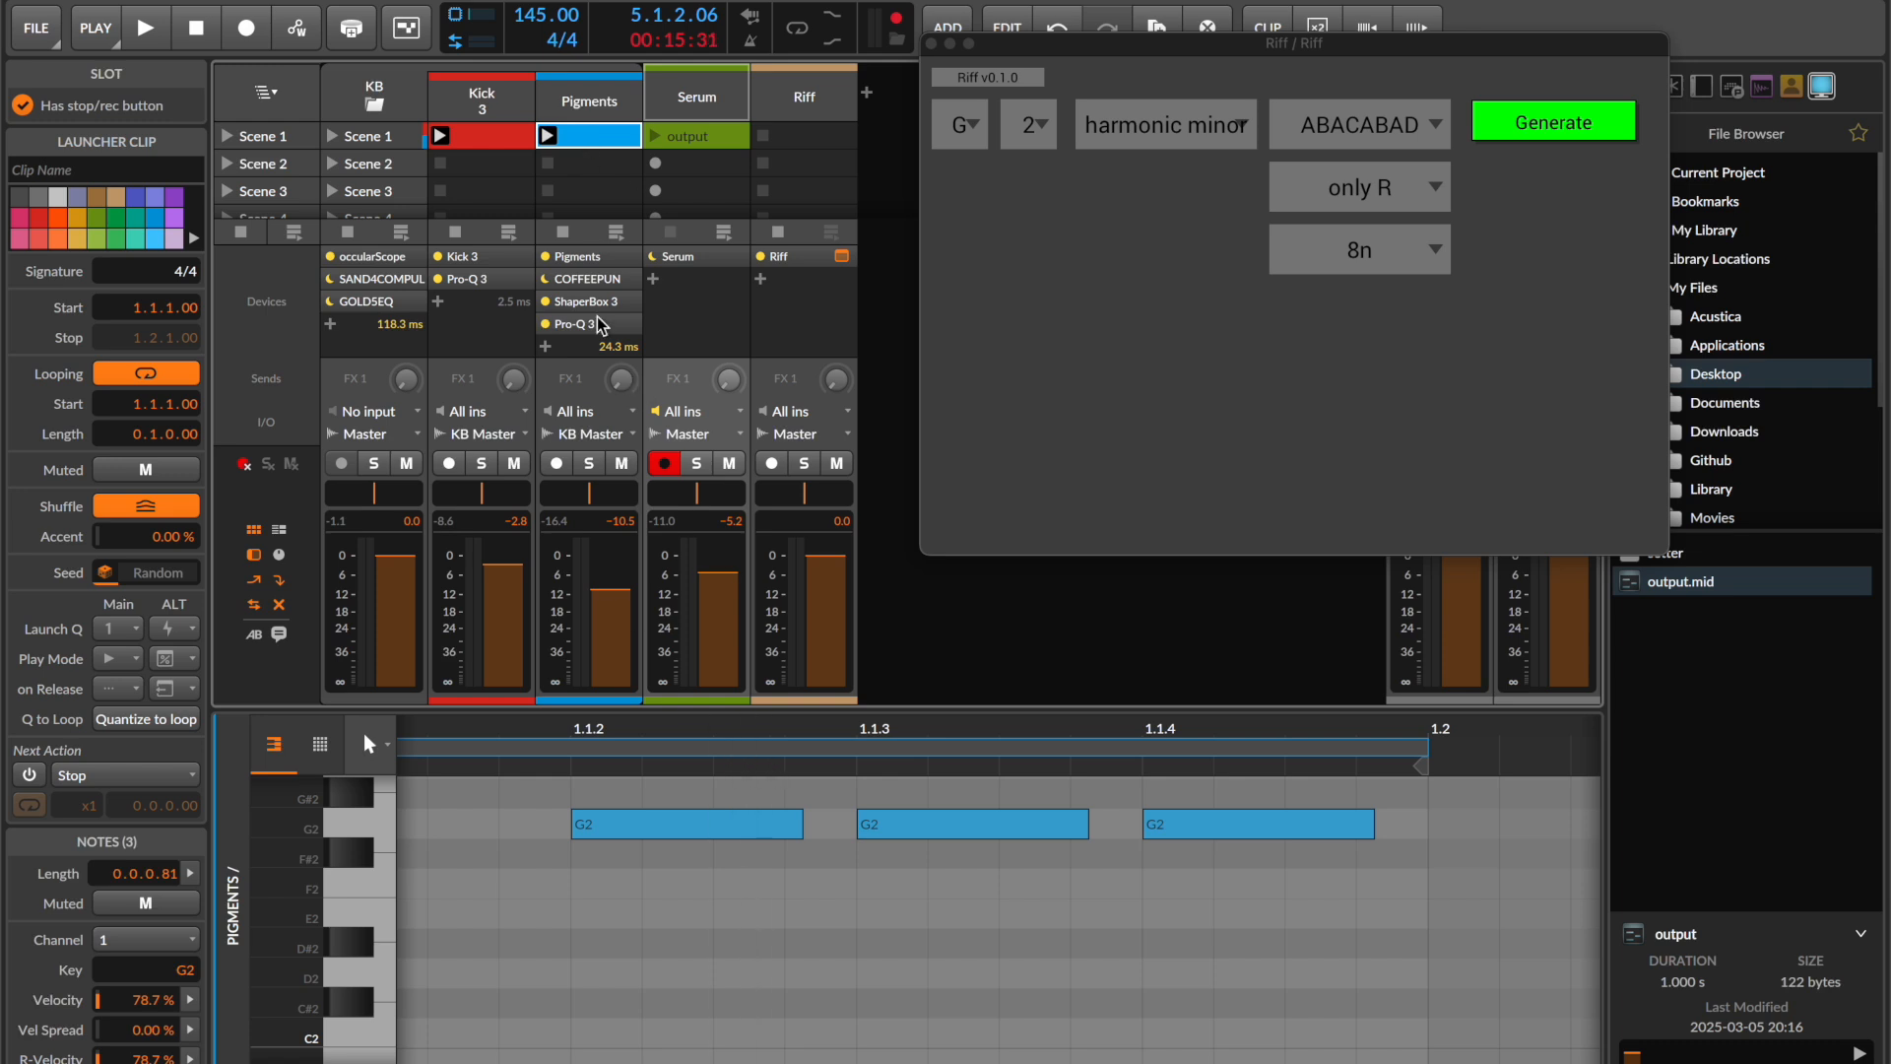
left_click_drag(739, 729, 739, 788)
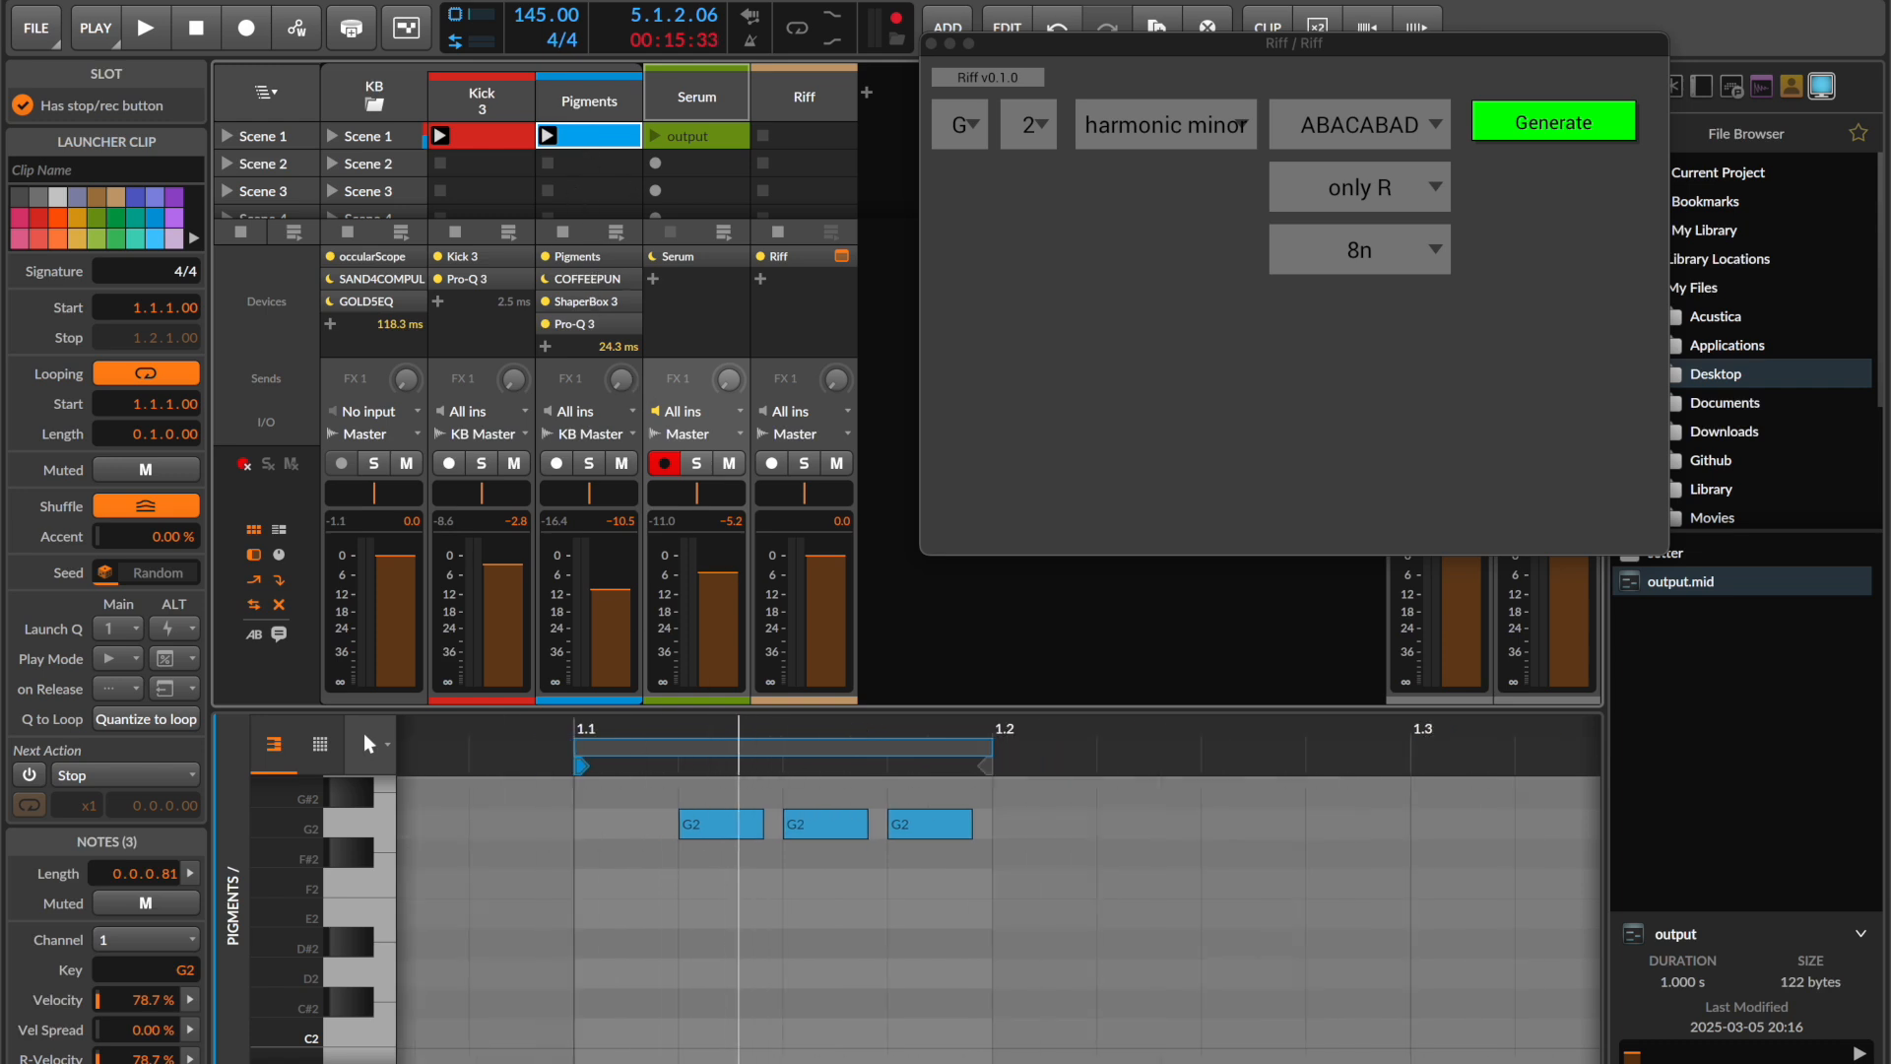
key("space")
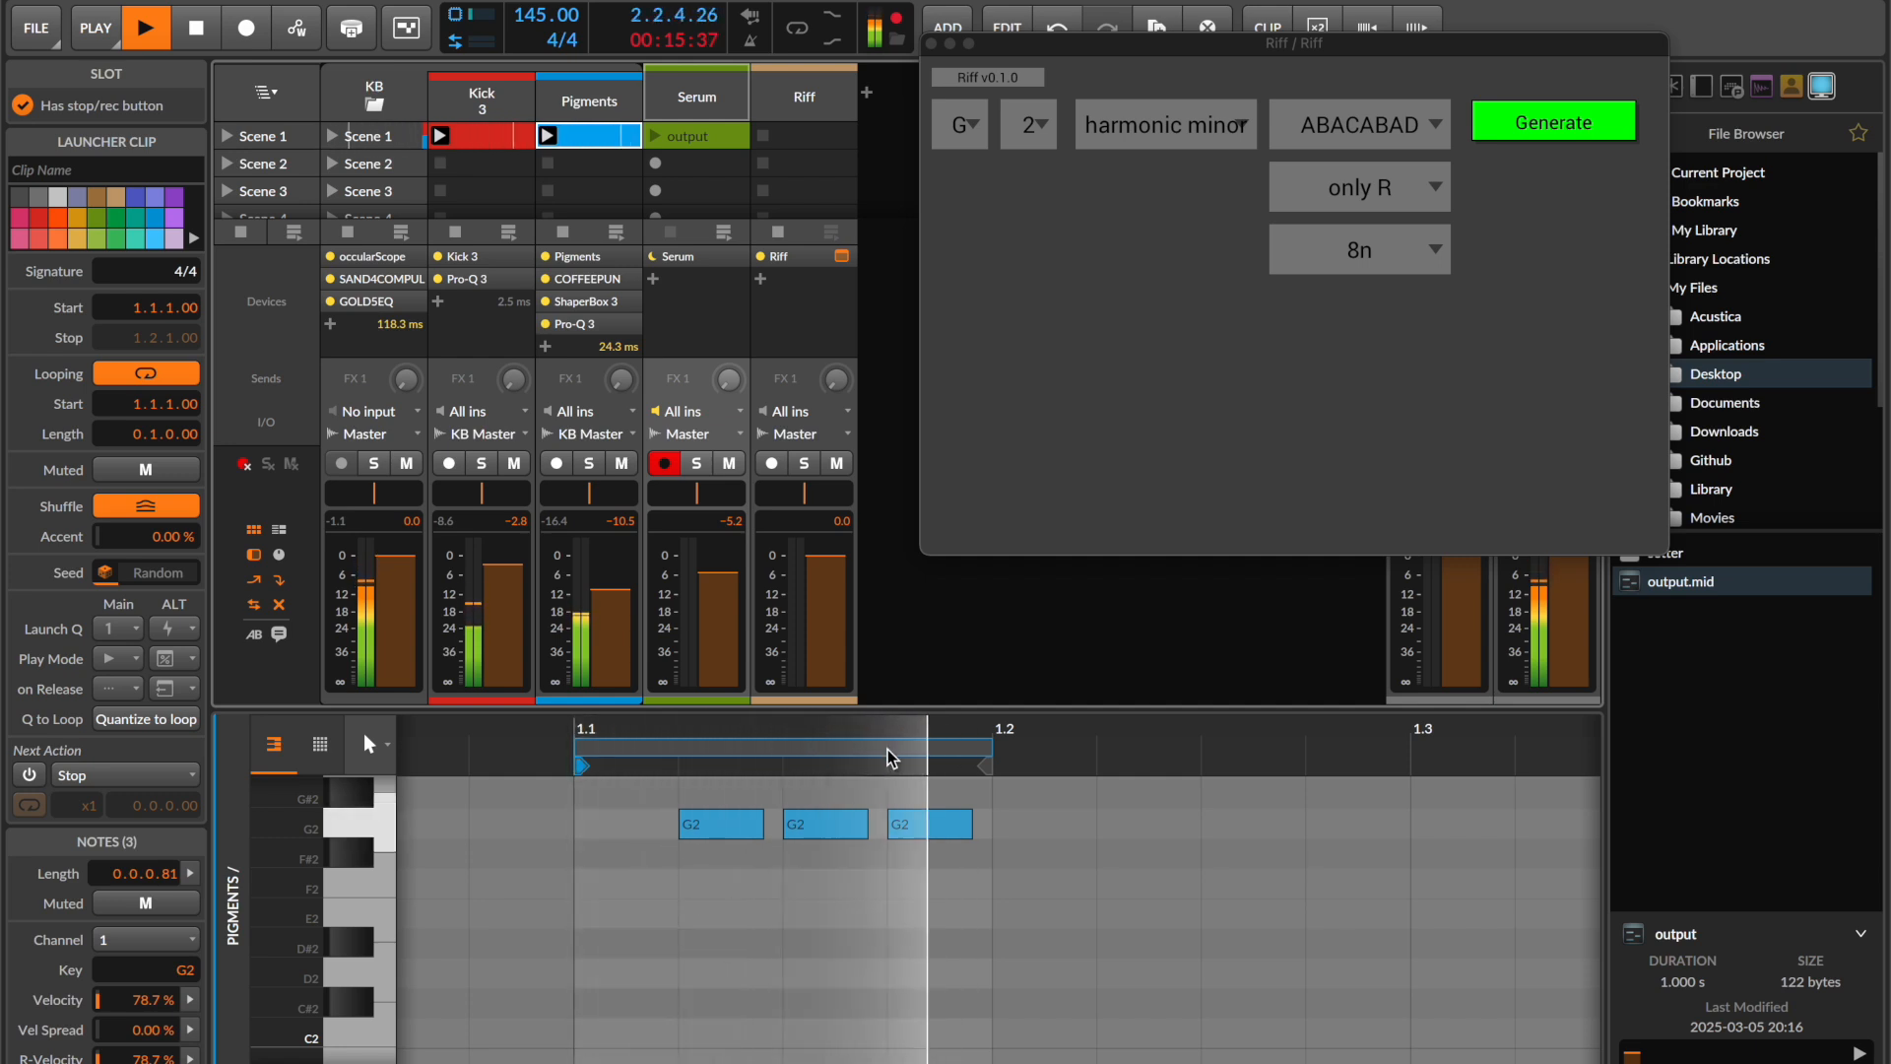
key("space")
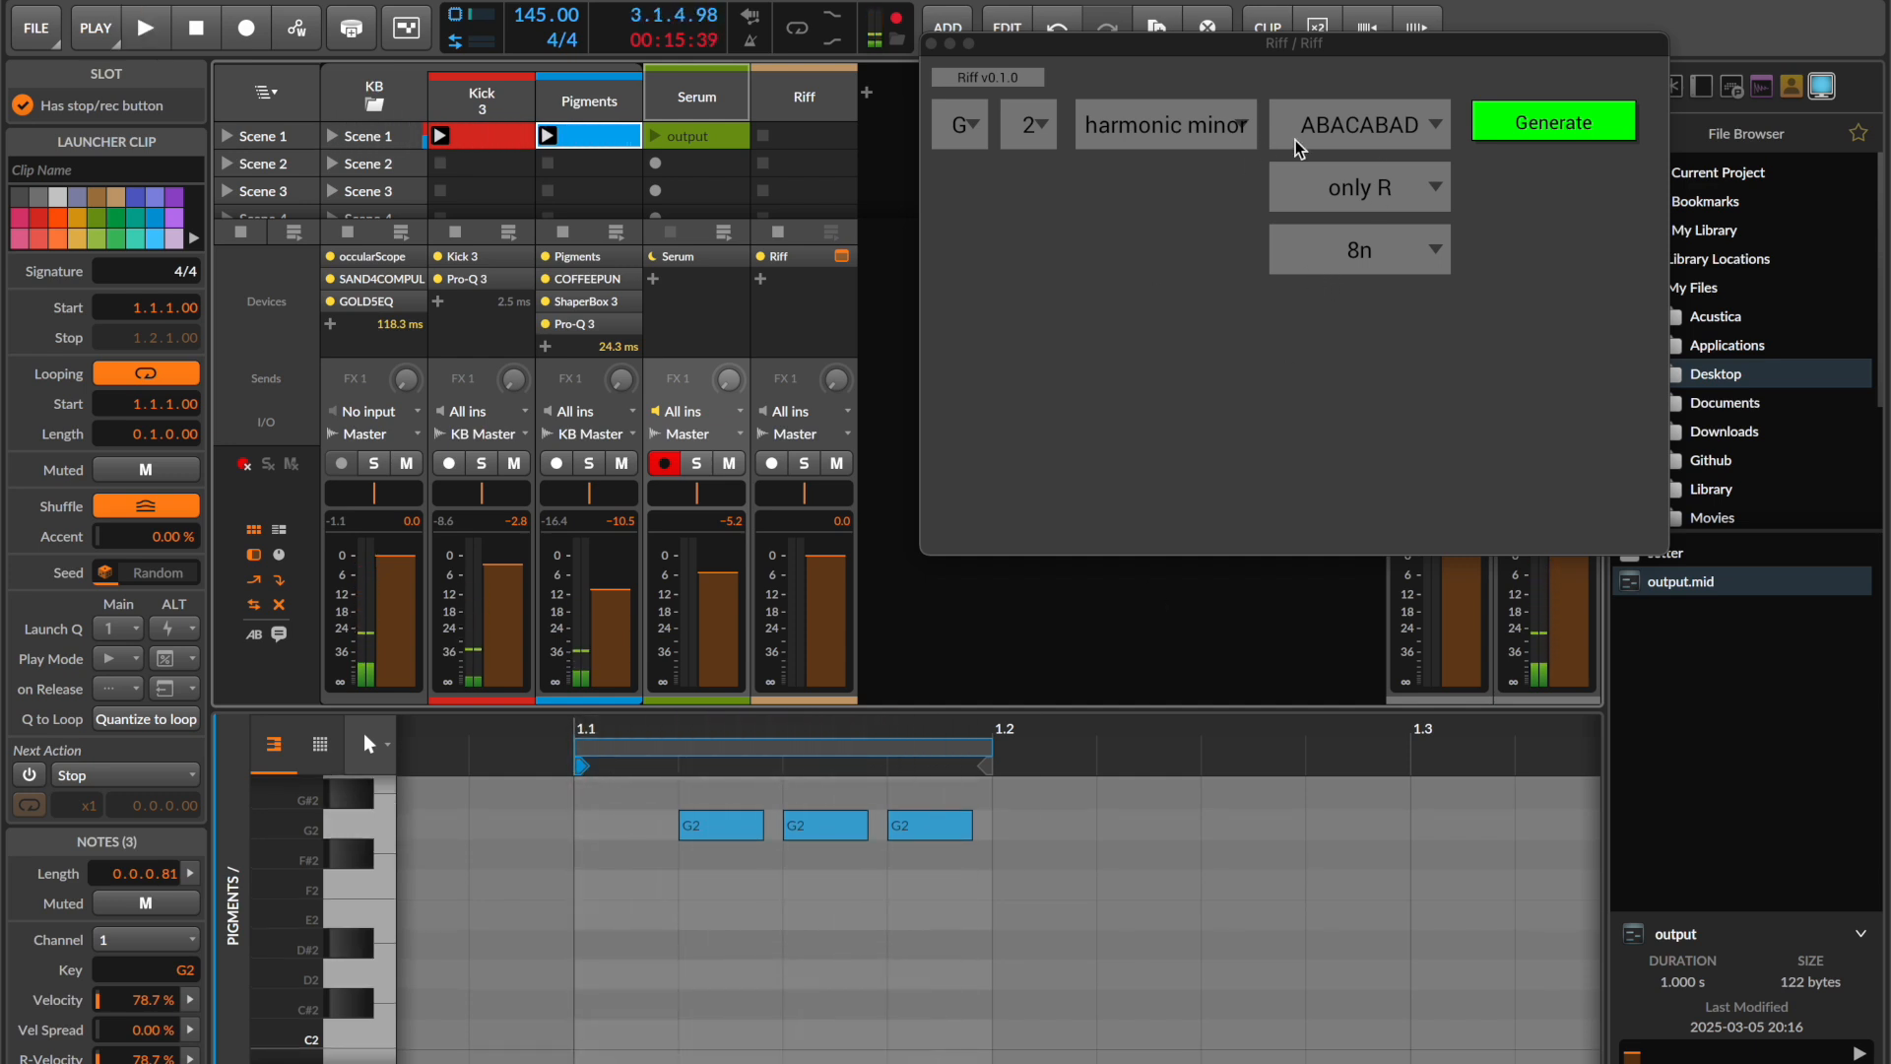
- Set Riff to the AAAB pattern combination, the bass note option and octave 3
left_click(1421, 129)
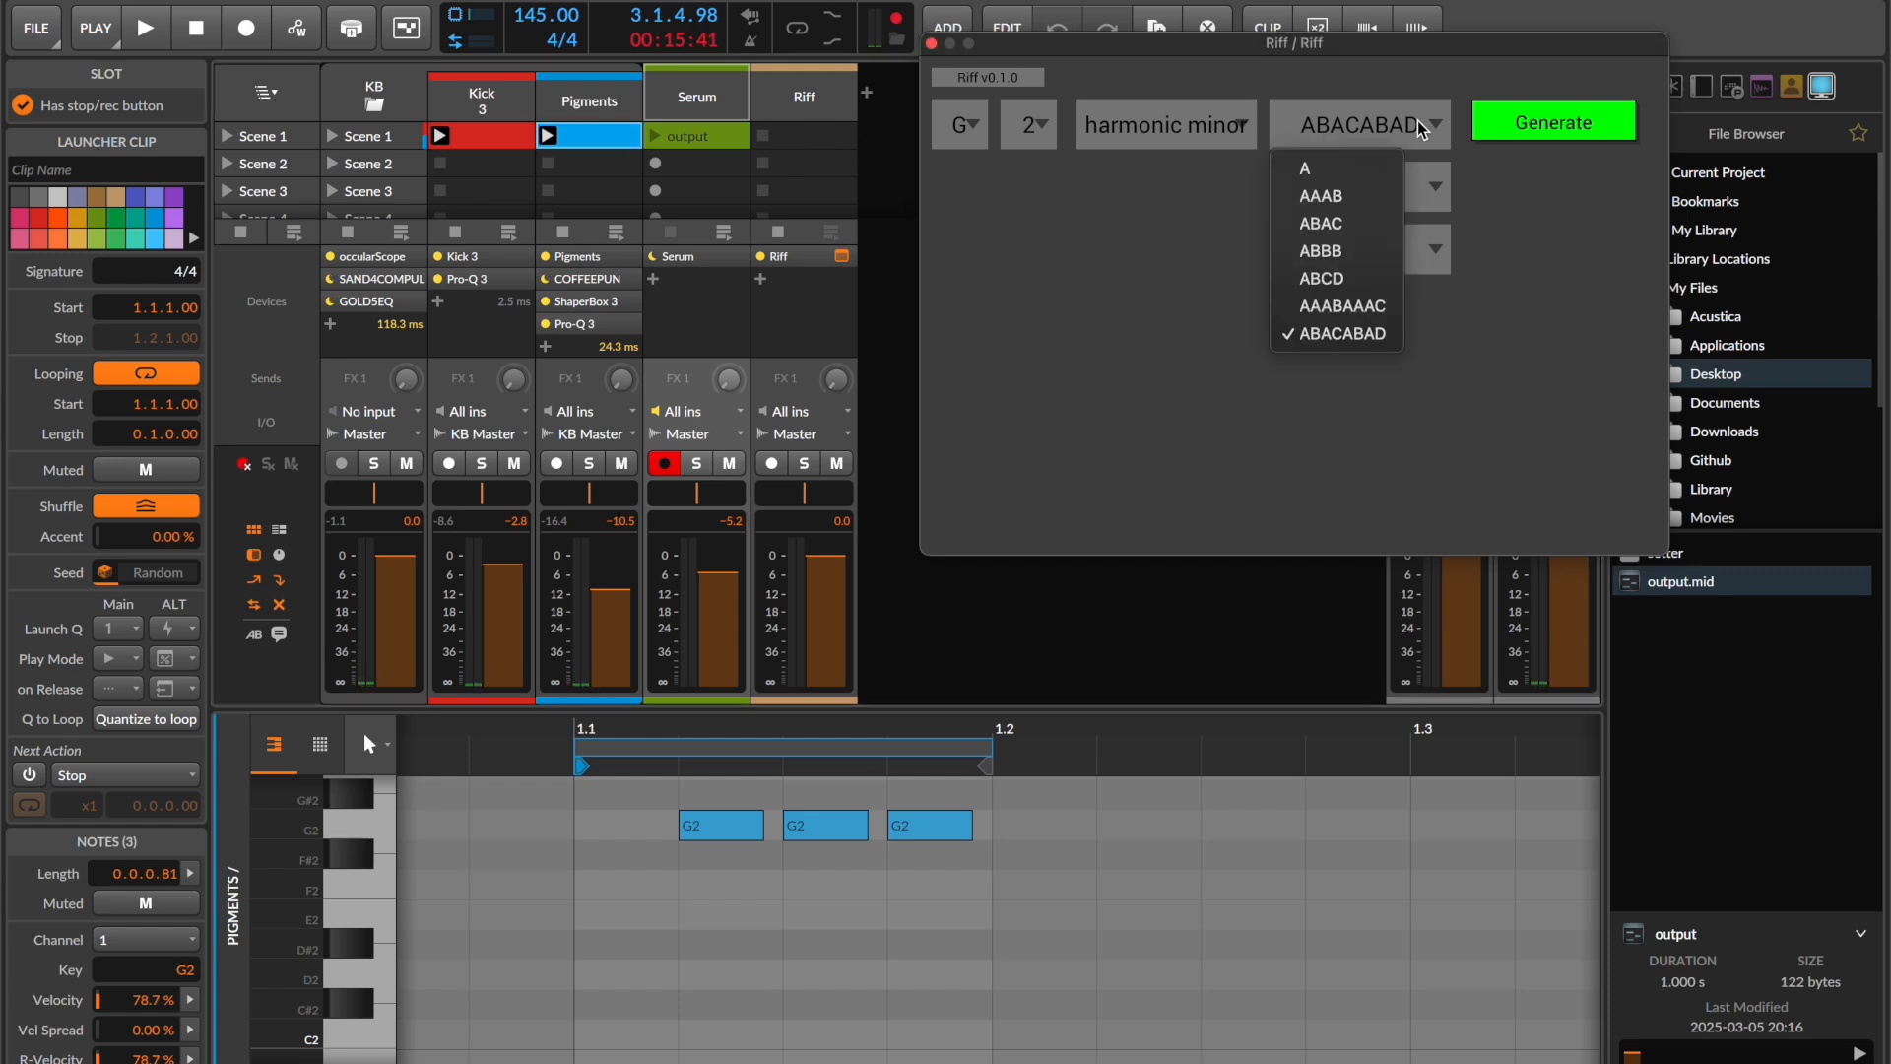
left_click(1324, 196)
left_click(1374, 197)
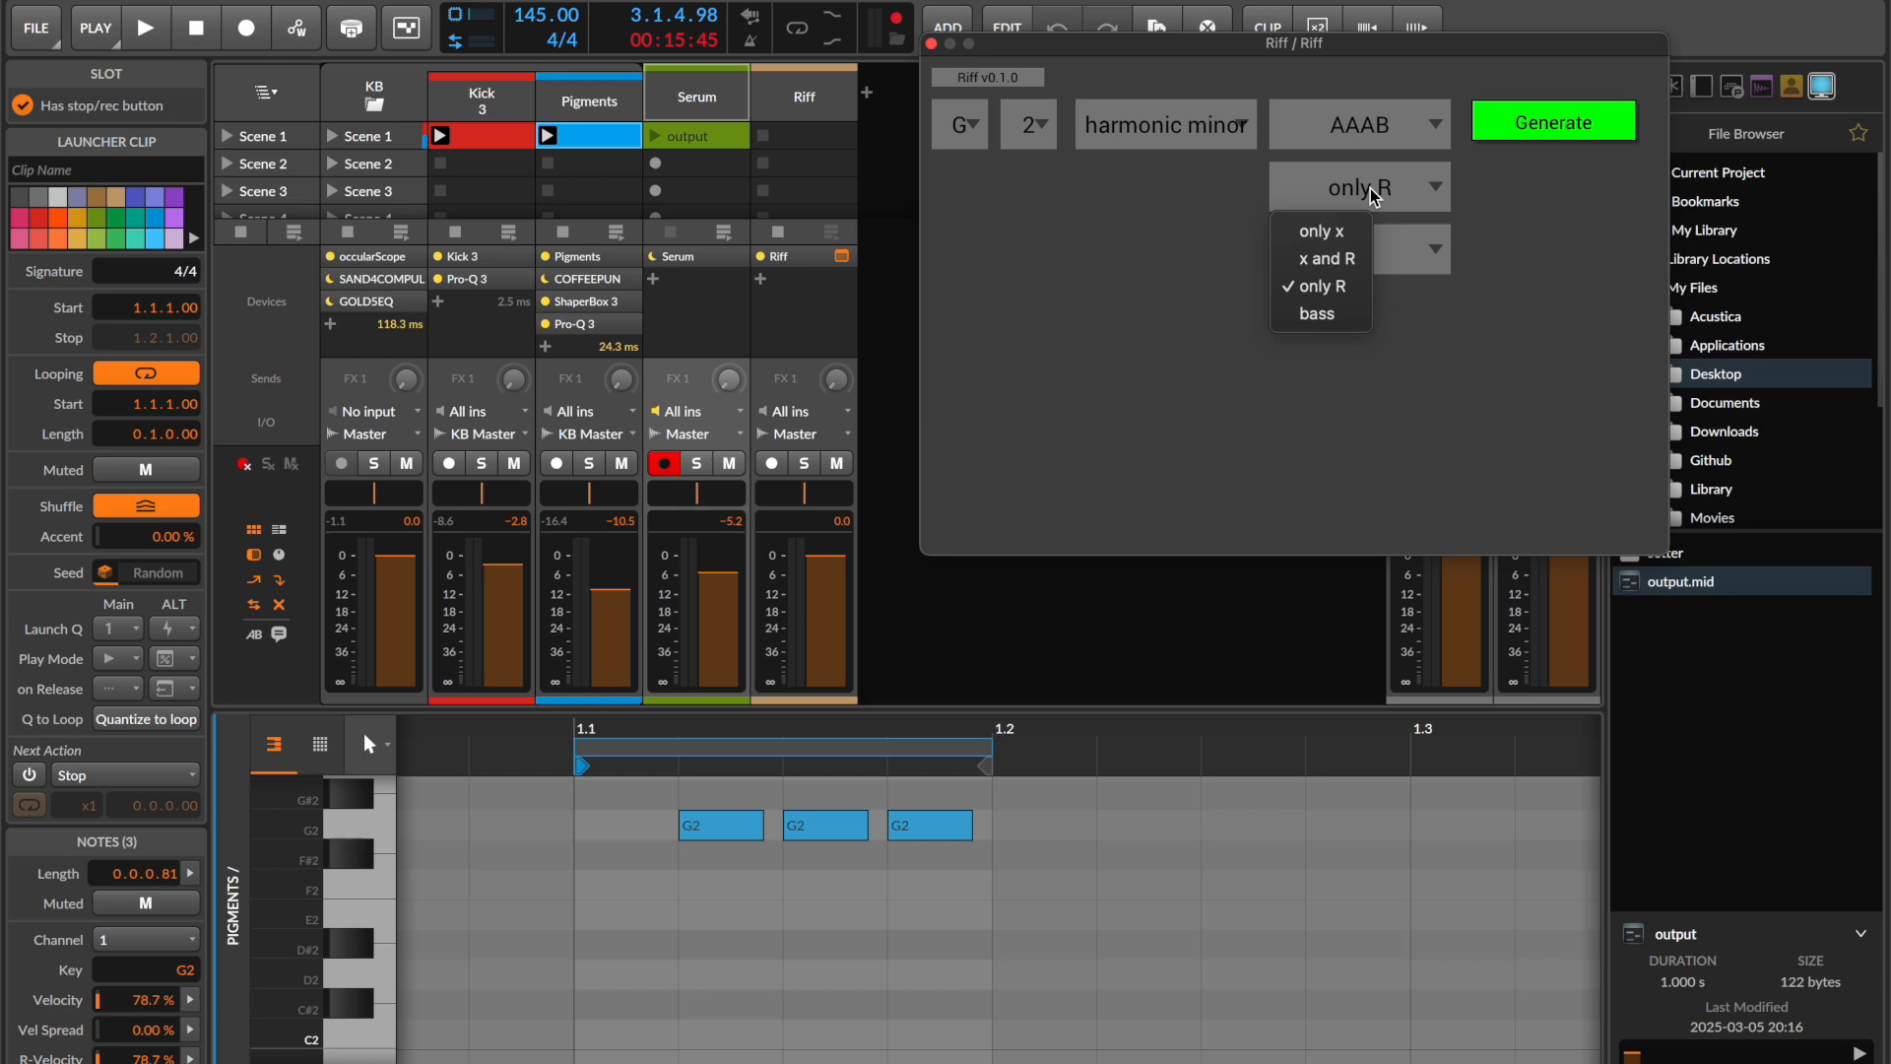
left_click(1348, 315)
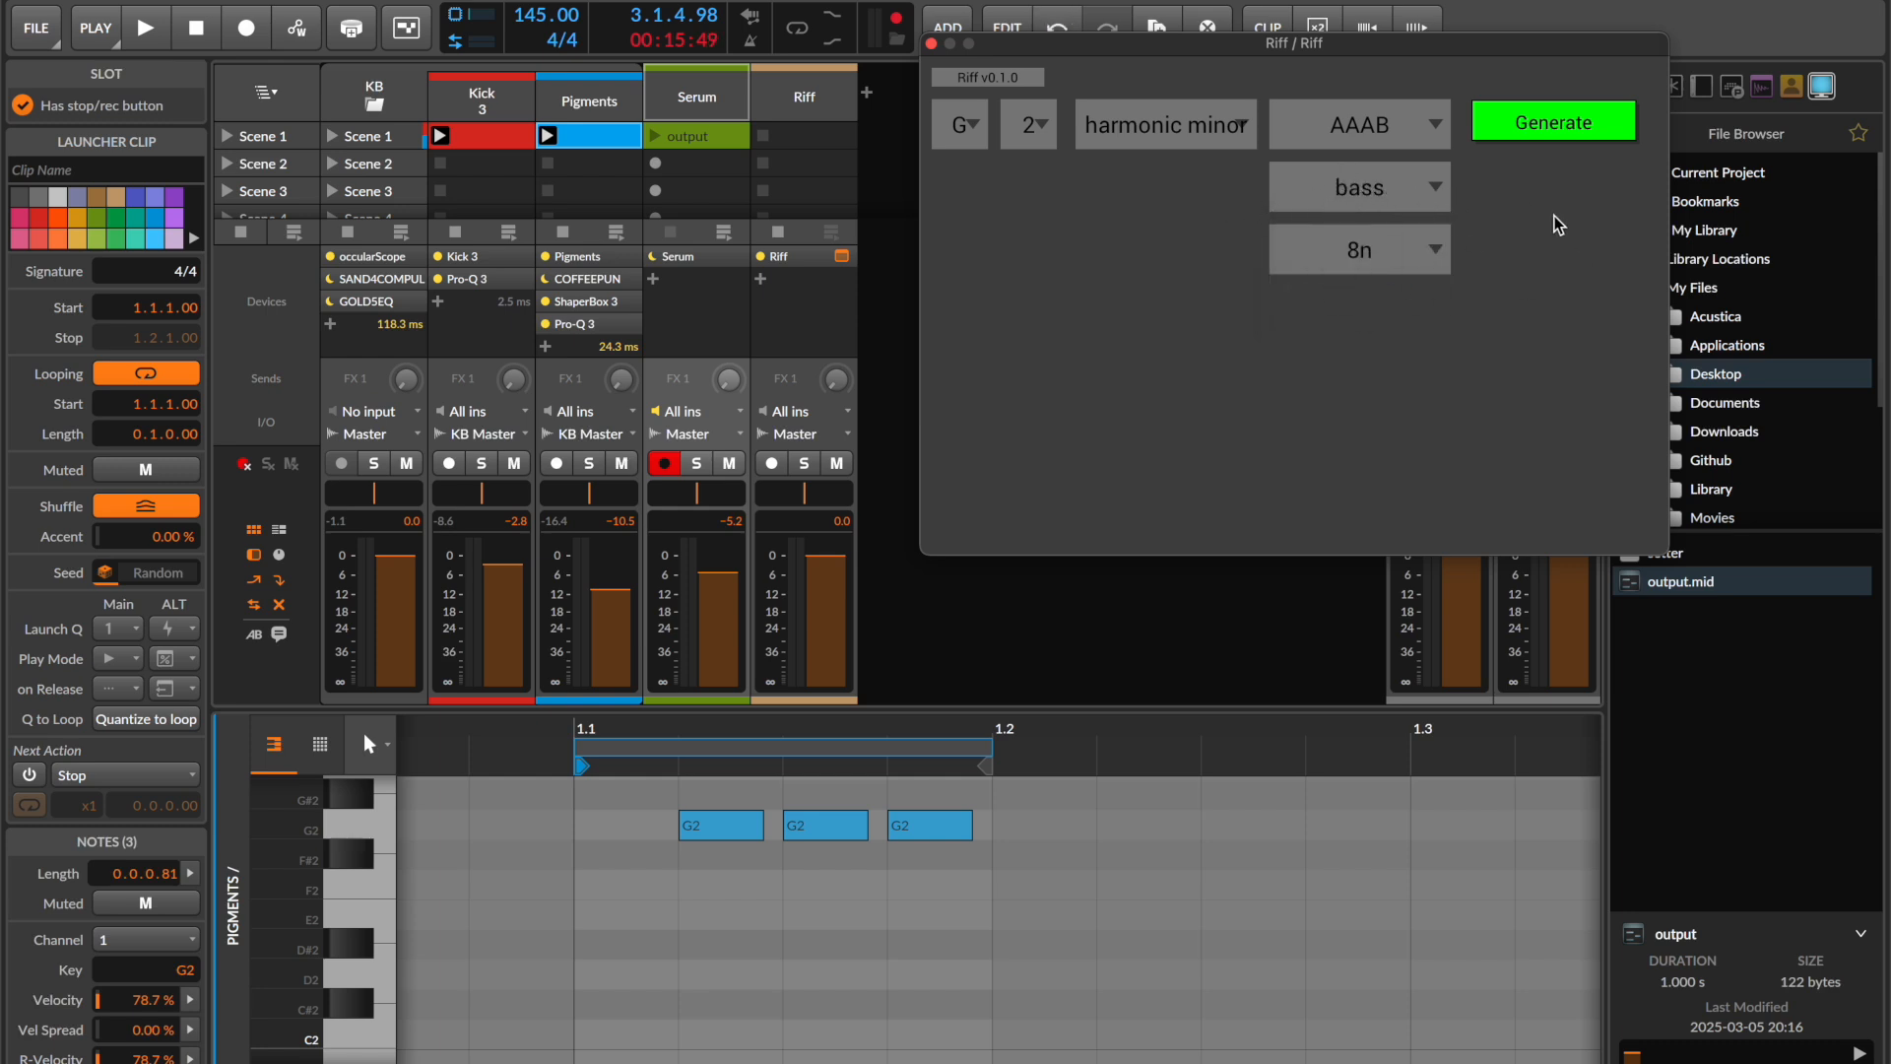
left_click(1405, 211)
left_click(1454, 197)
left_click(1025, 153)
left_click(1025, 252)
- Load output.mid into the Pigments track's Scene 2 slot and audition the generated bass line with the kick
left_click_drag(1671, 591, 566, 172)
left_click(567, 170)
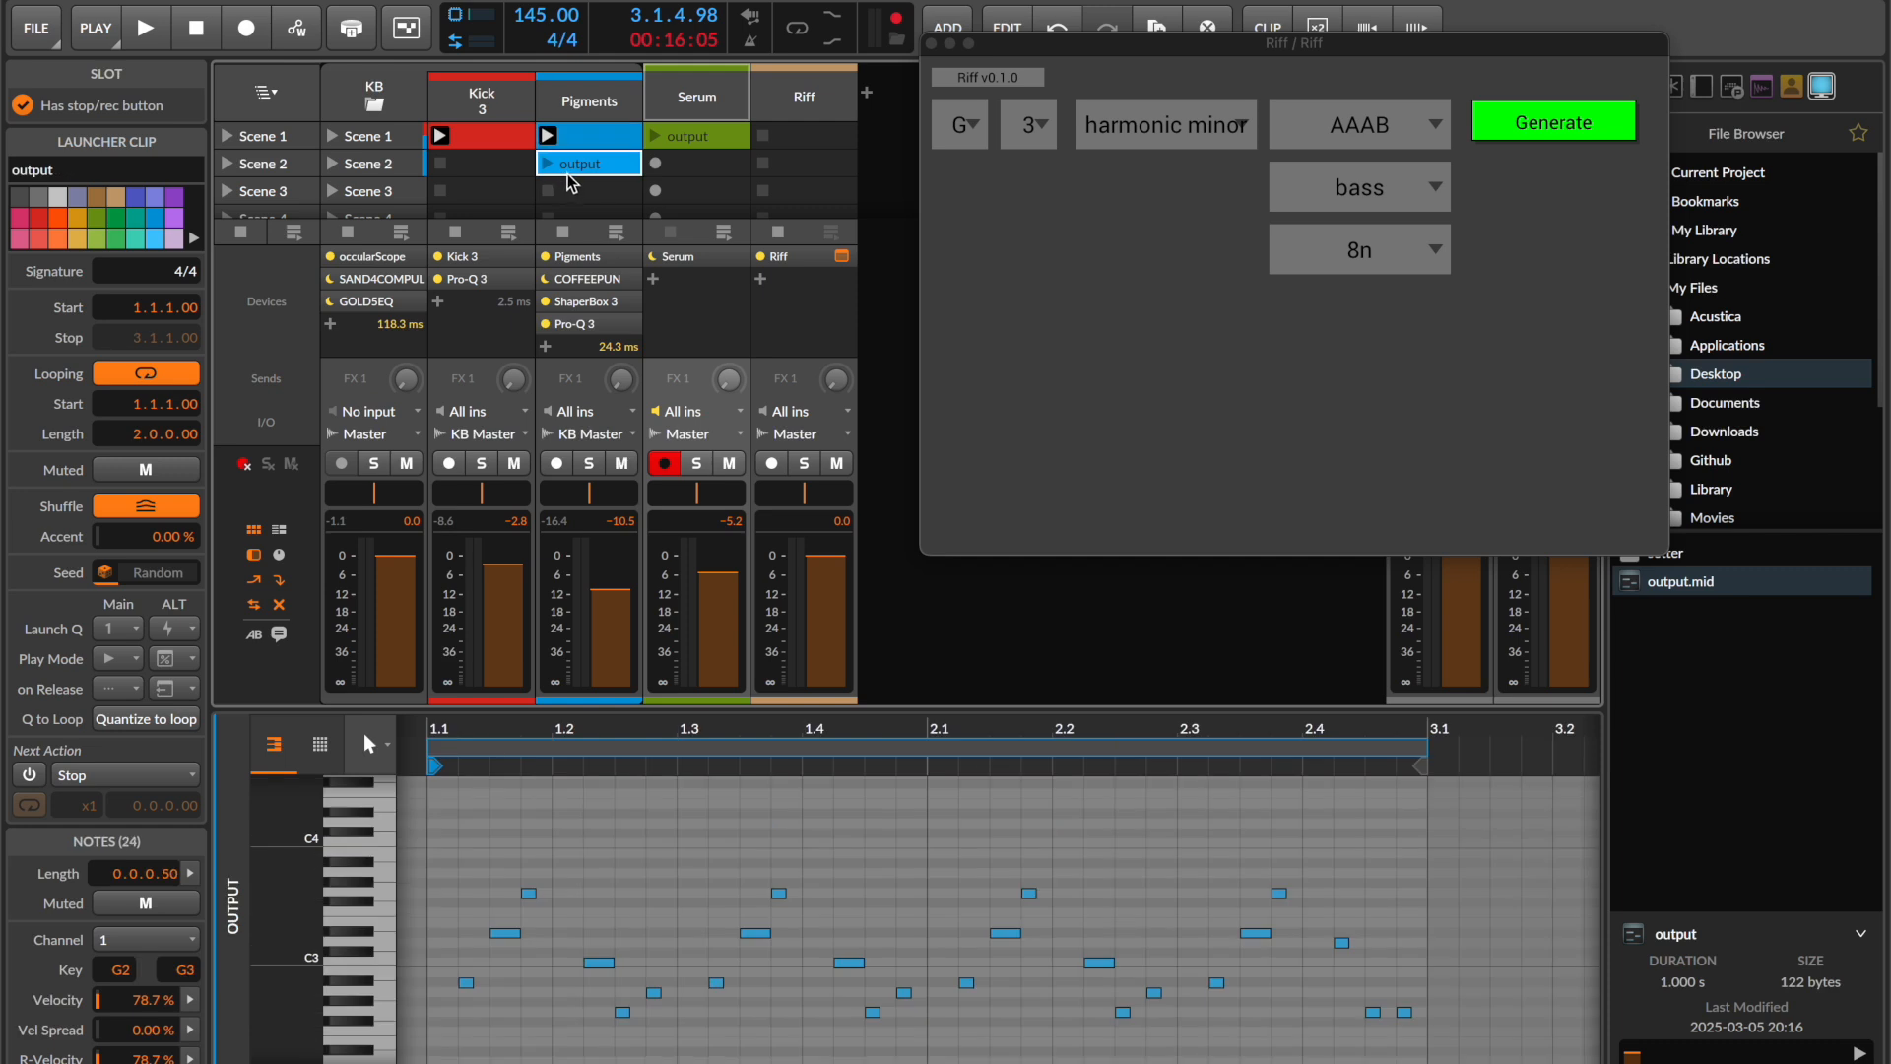
left_click(547, 164)
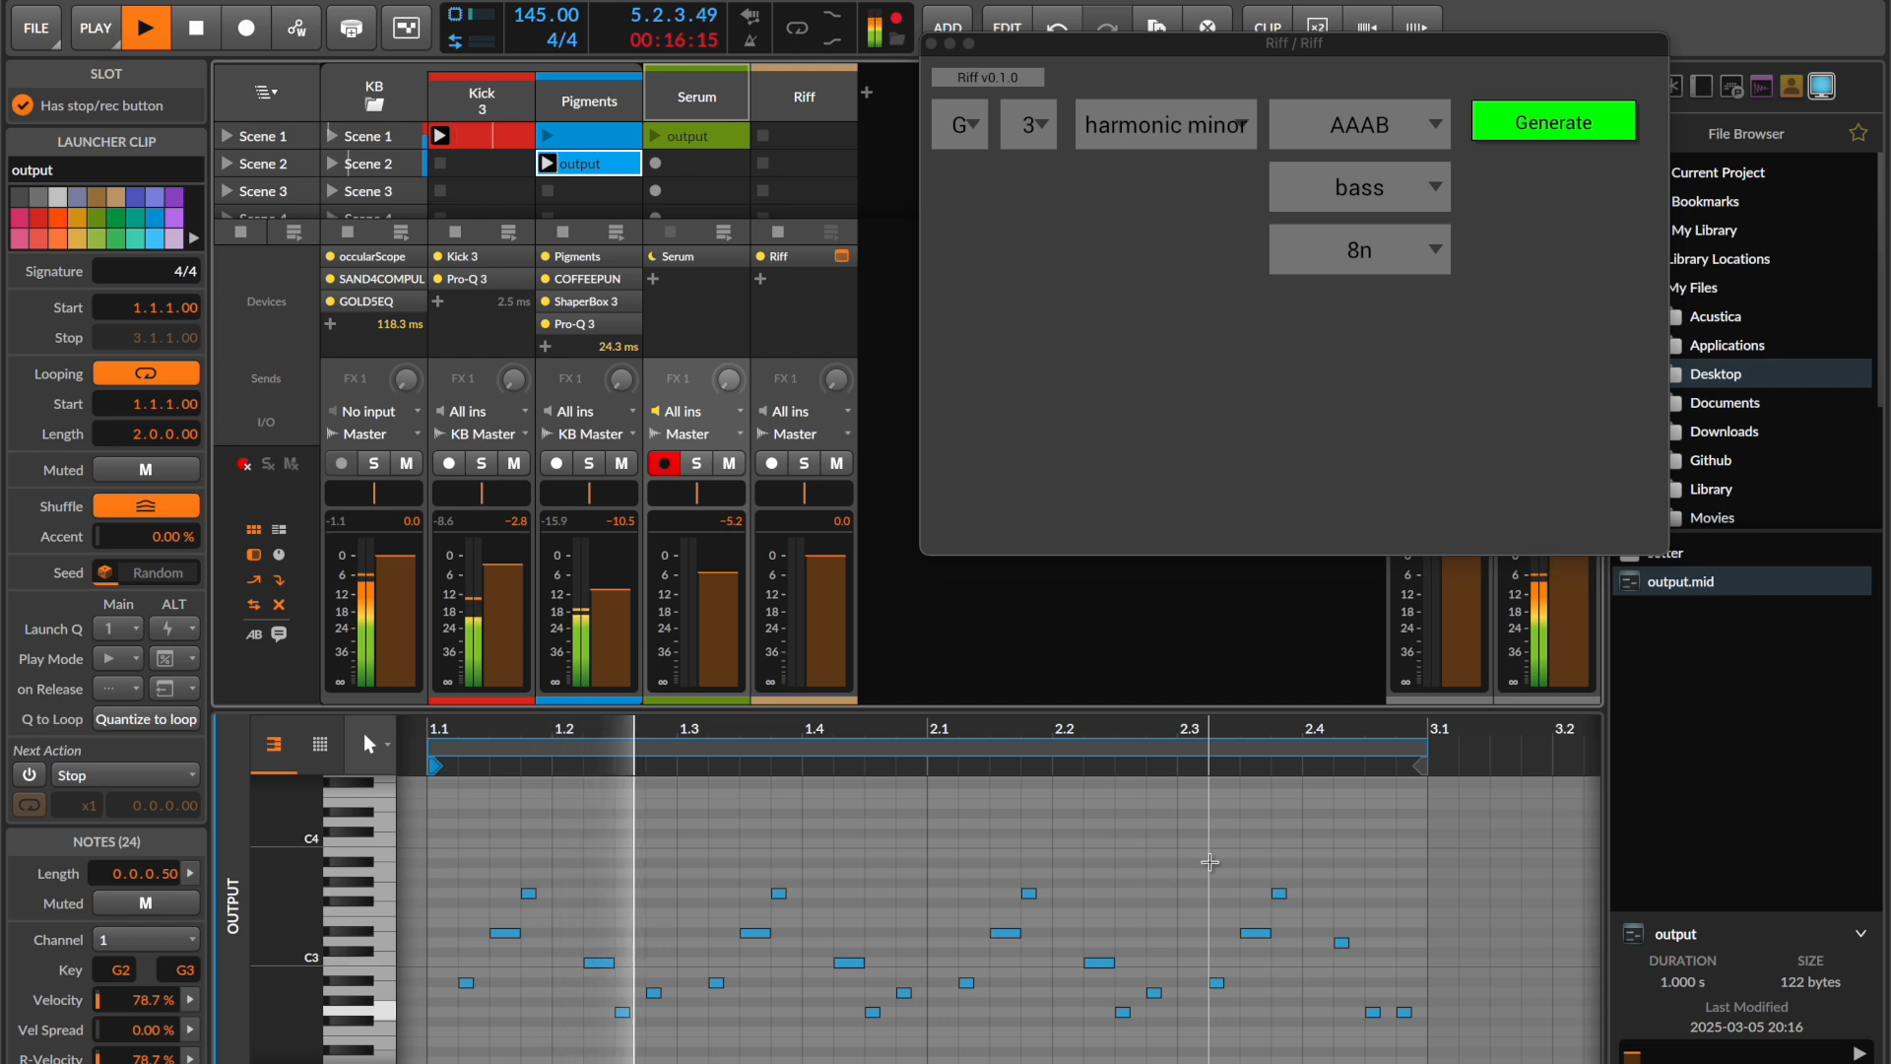
key("space")
- Generate another AAAB bass riff, load output.mid over the Pigments track's Scene 2 clip and audition it
left_click(1549, 122)
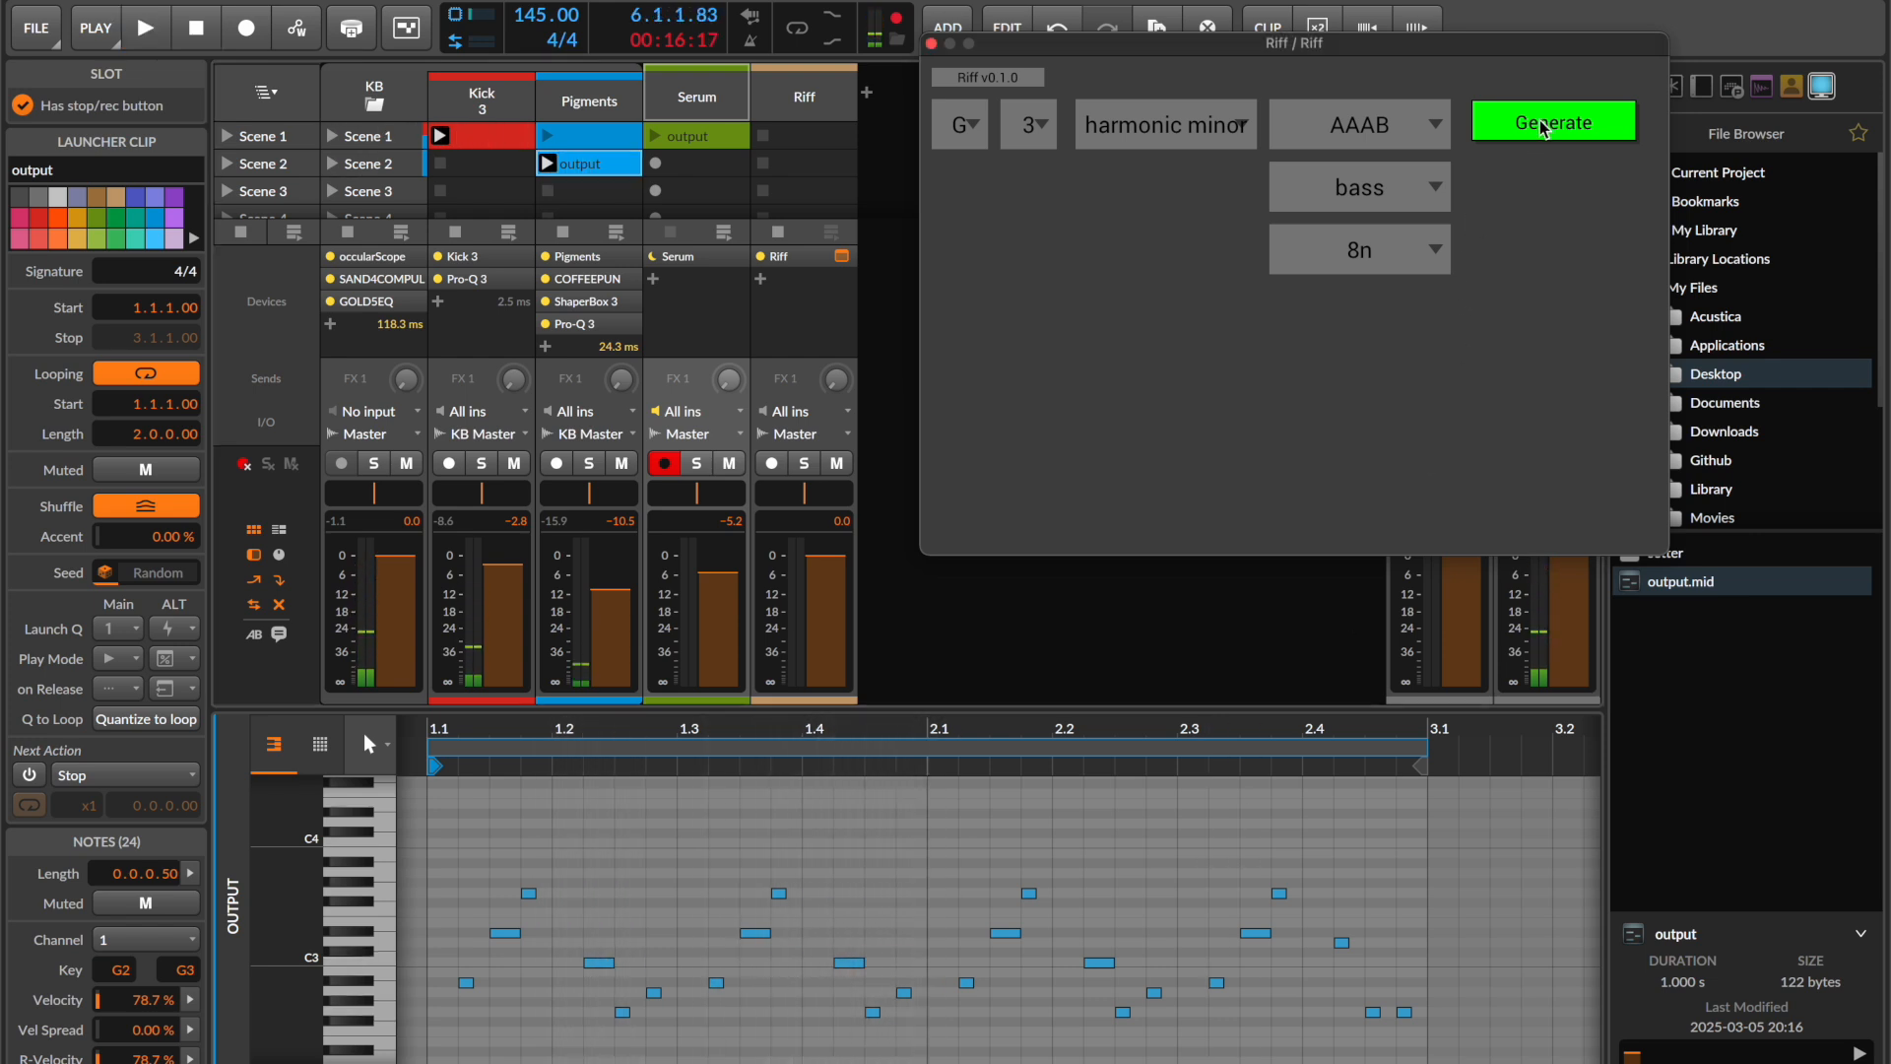
left_click_drag(1667, 584, 588, 181)
left_click(547, 163)
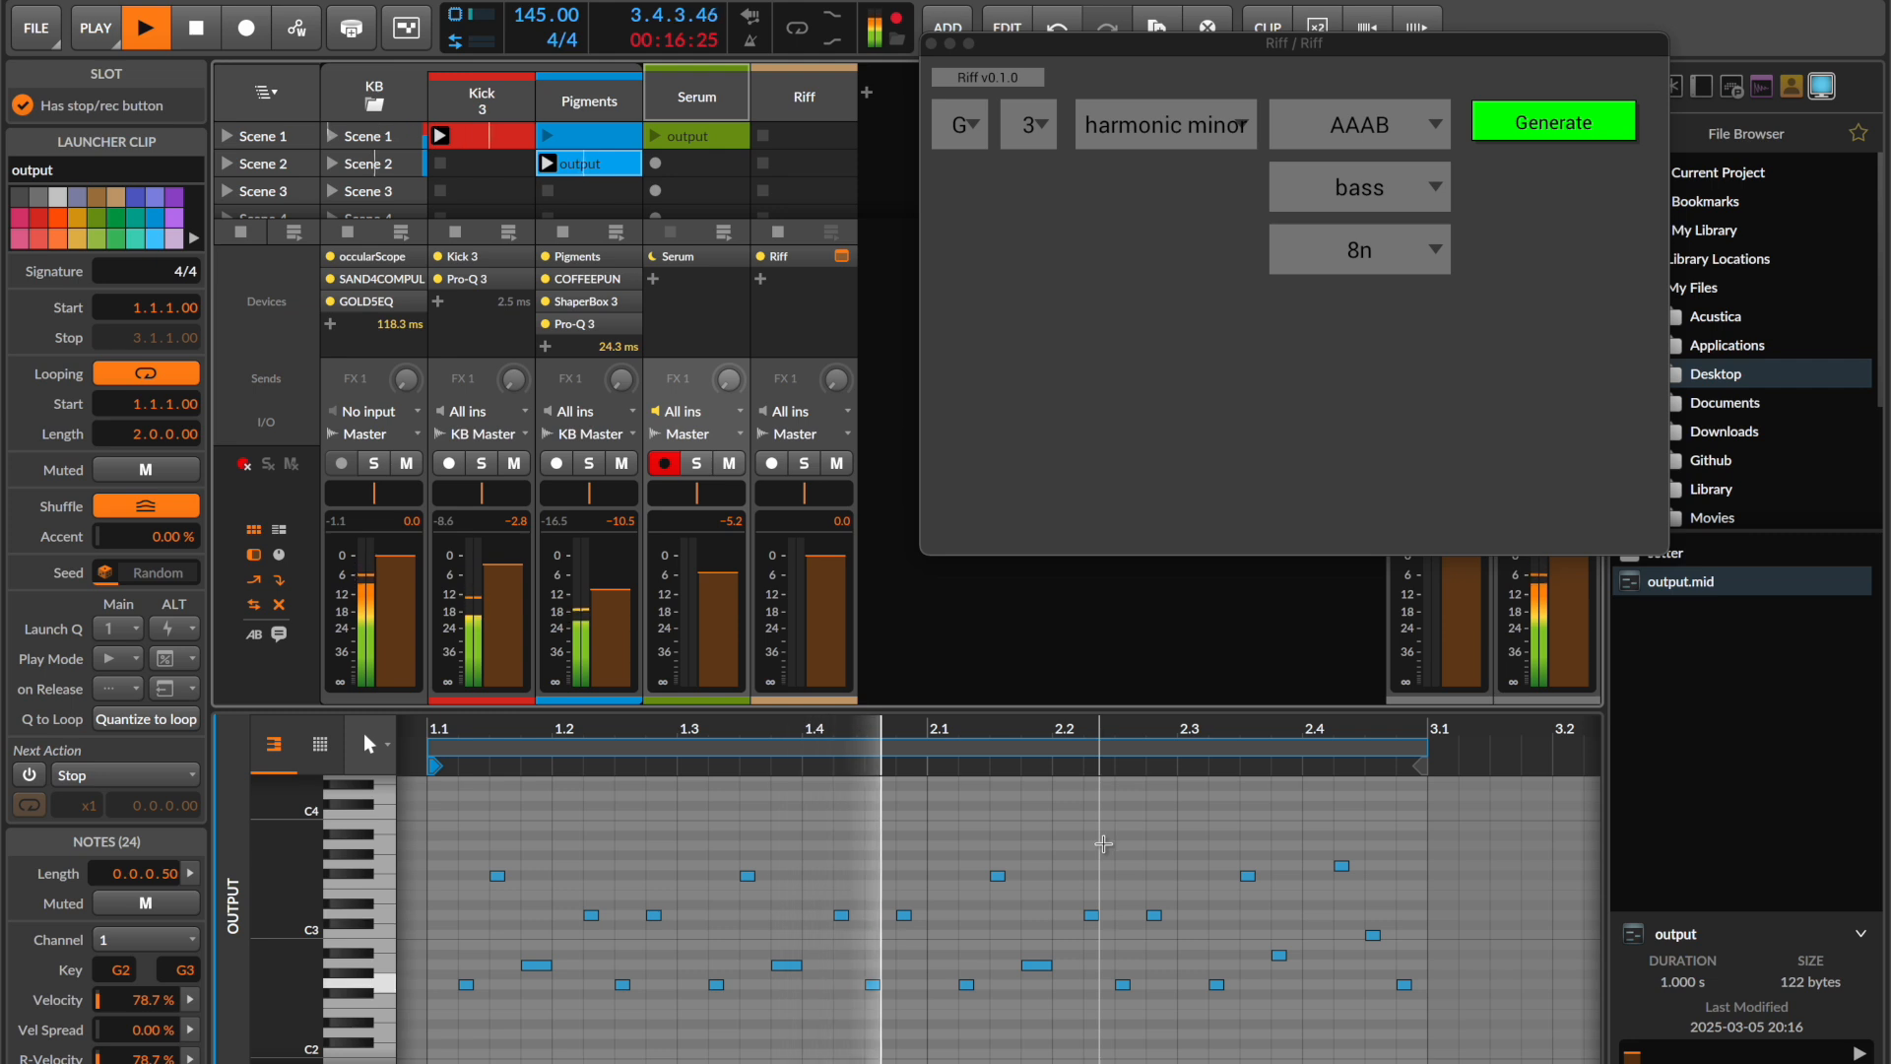
key("space")
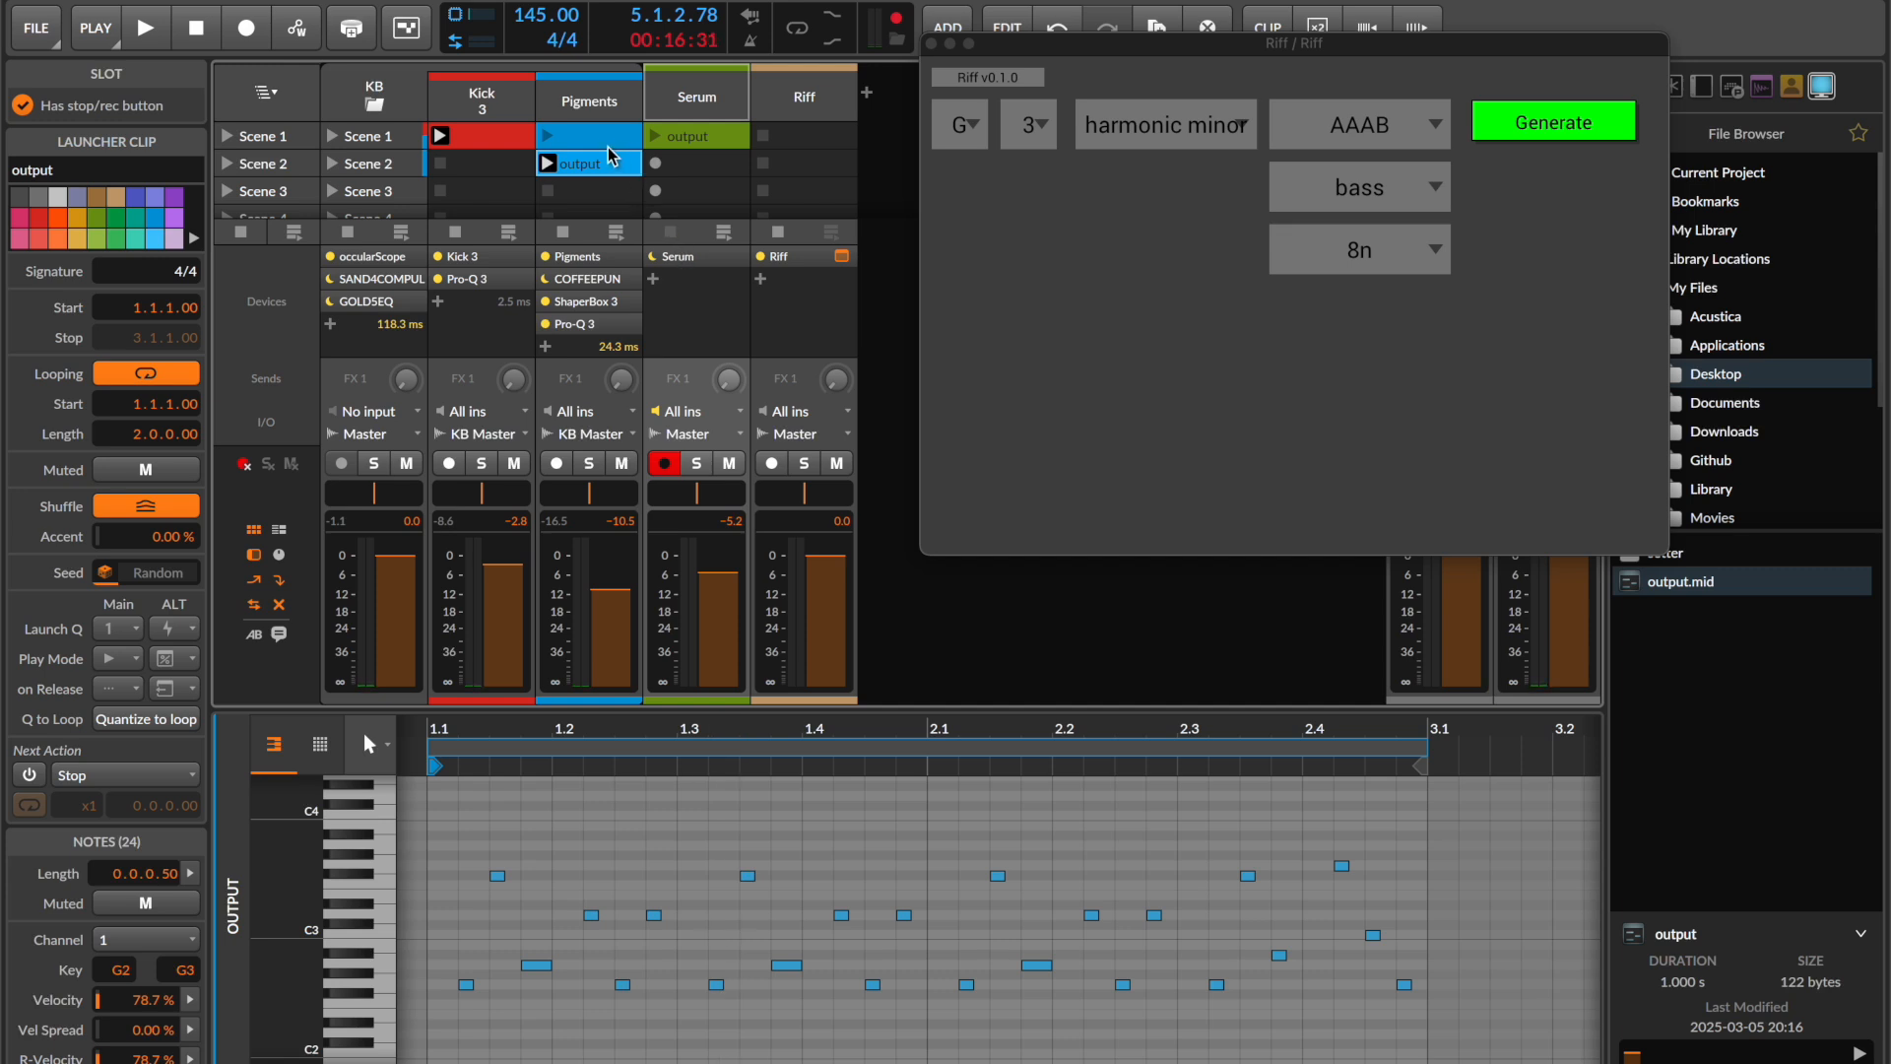
- Compare the notes of the Pigments track's Scene 1 bass clip with those of the Scene 2 riff clip
double_click(604, 140)
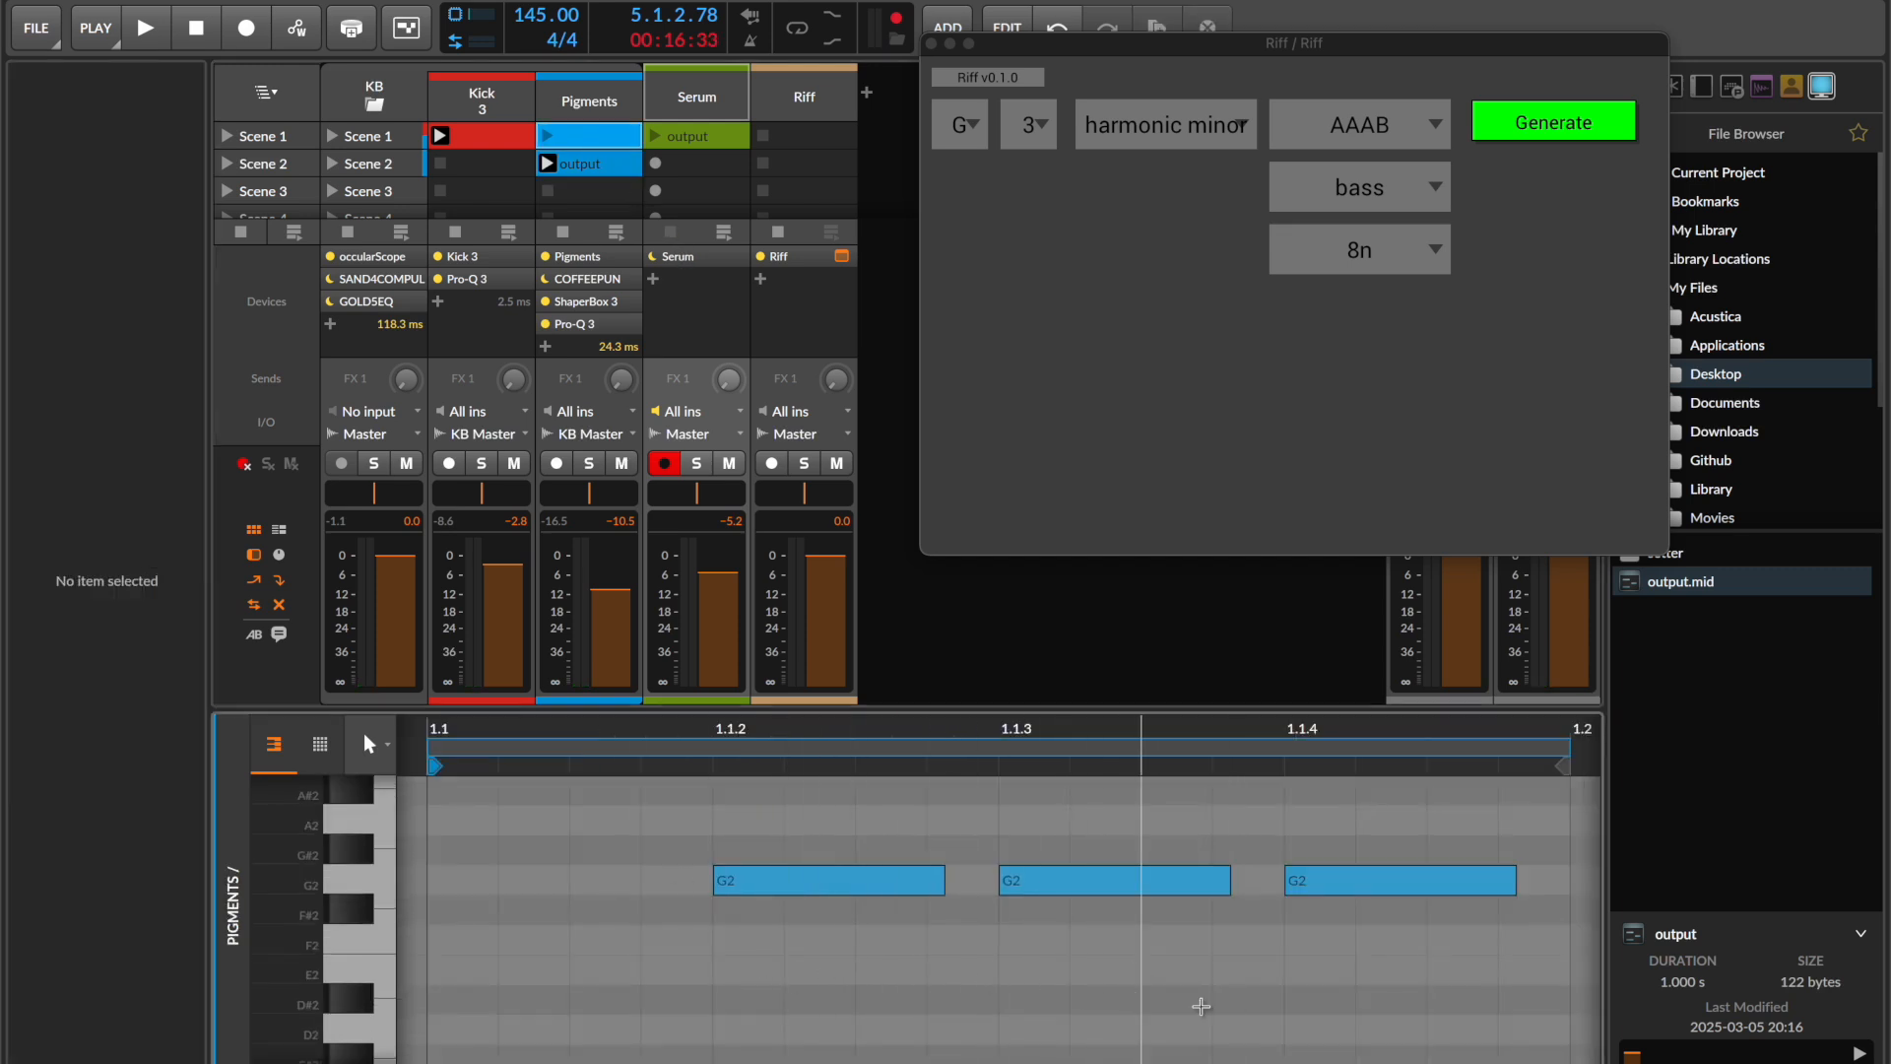
left_click(1232, 1006)
left_click(587, 166)
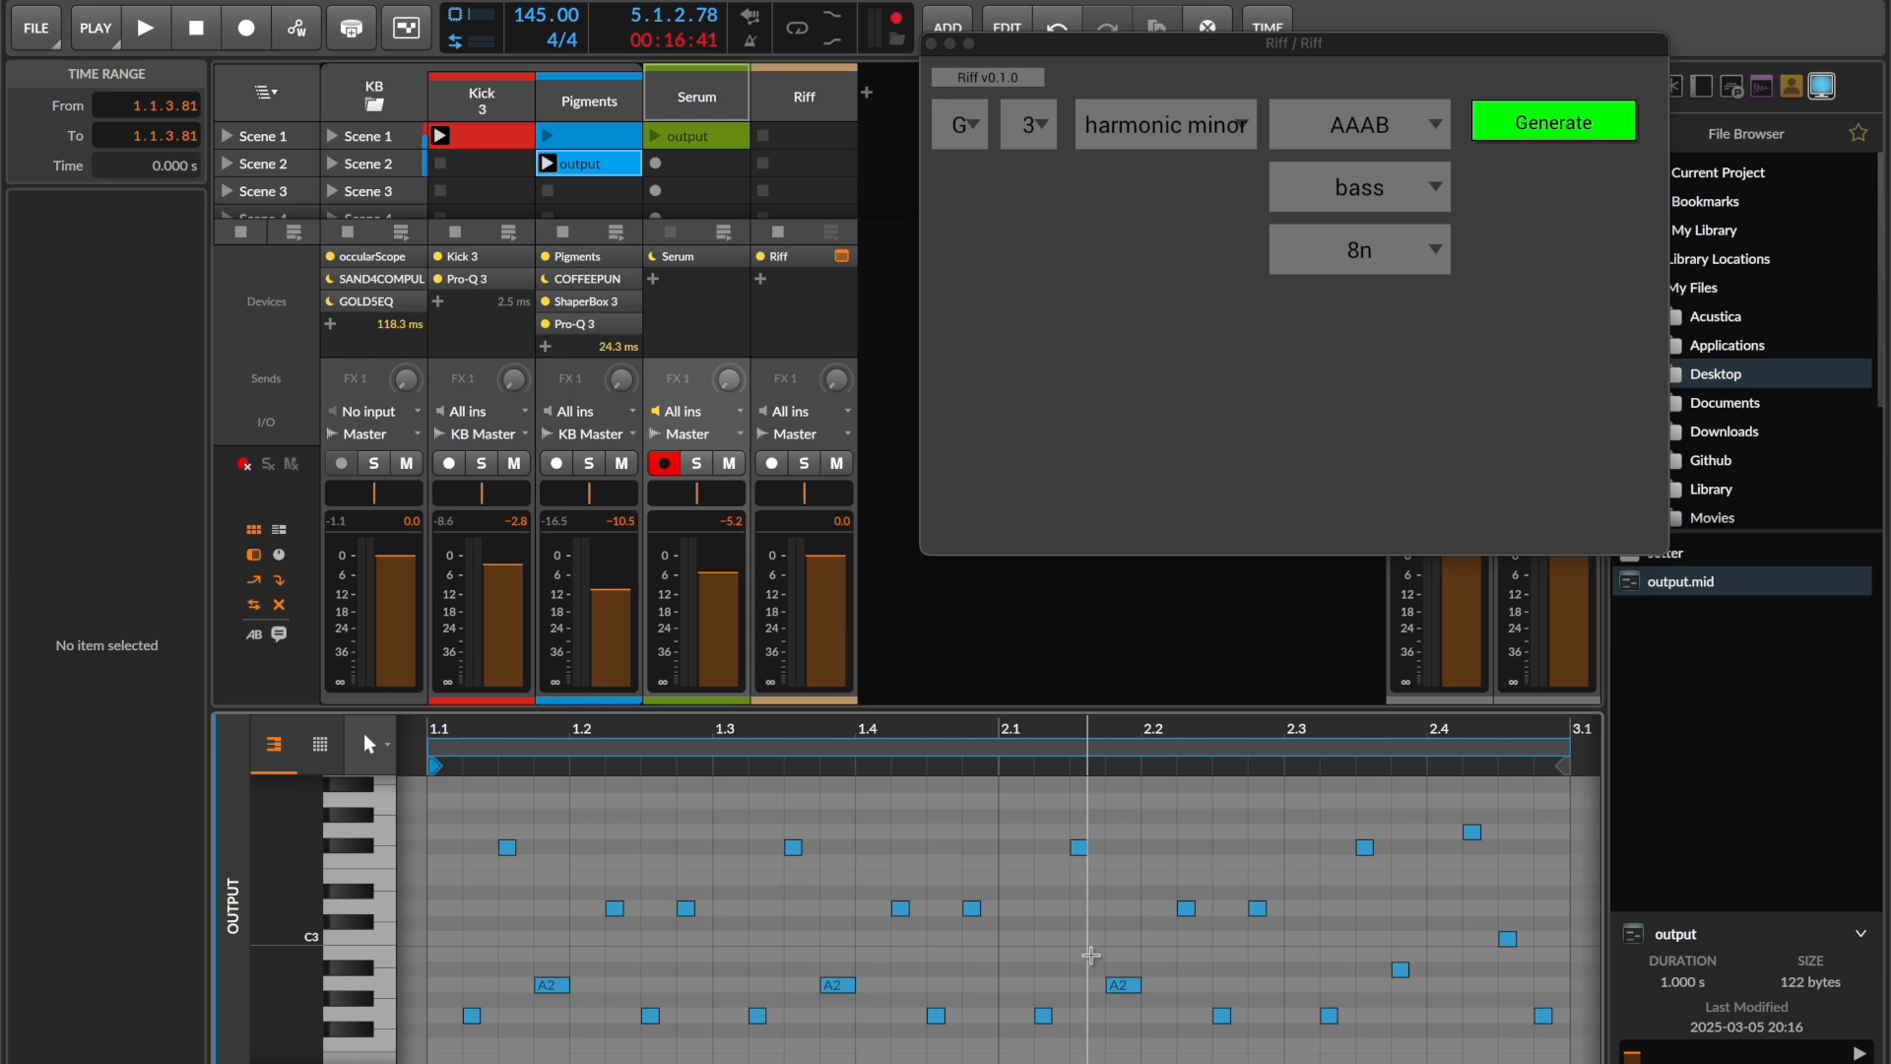
- Keep the bass note option, generate a third AAAB riff, load output.mid over the Pigments Scene 2 clip and audition it
left_click(1328, 201)
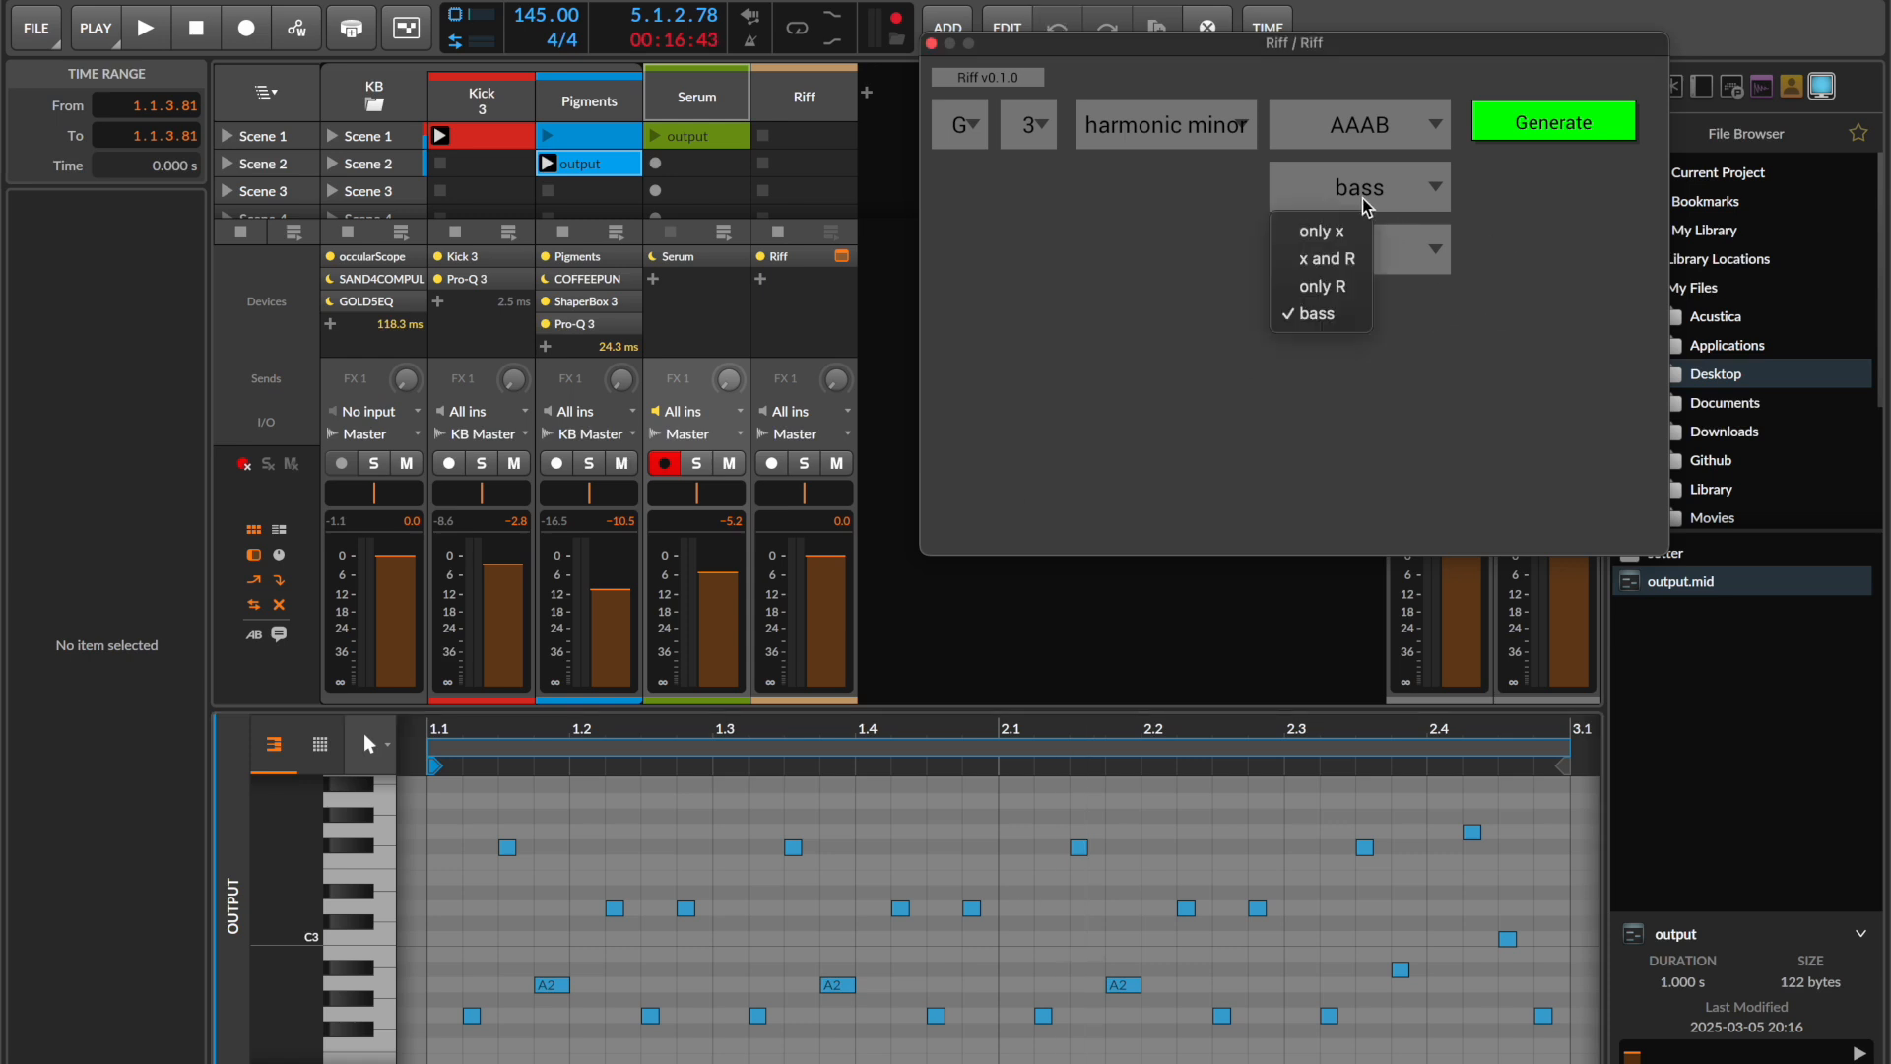
left_click(1305, 308)
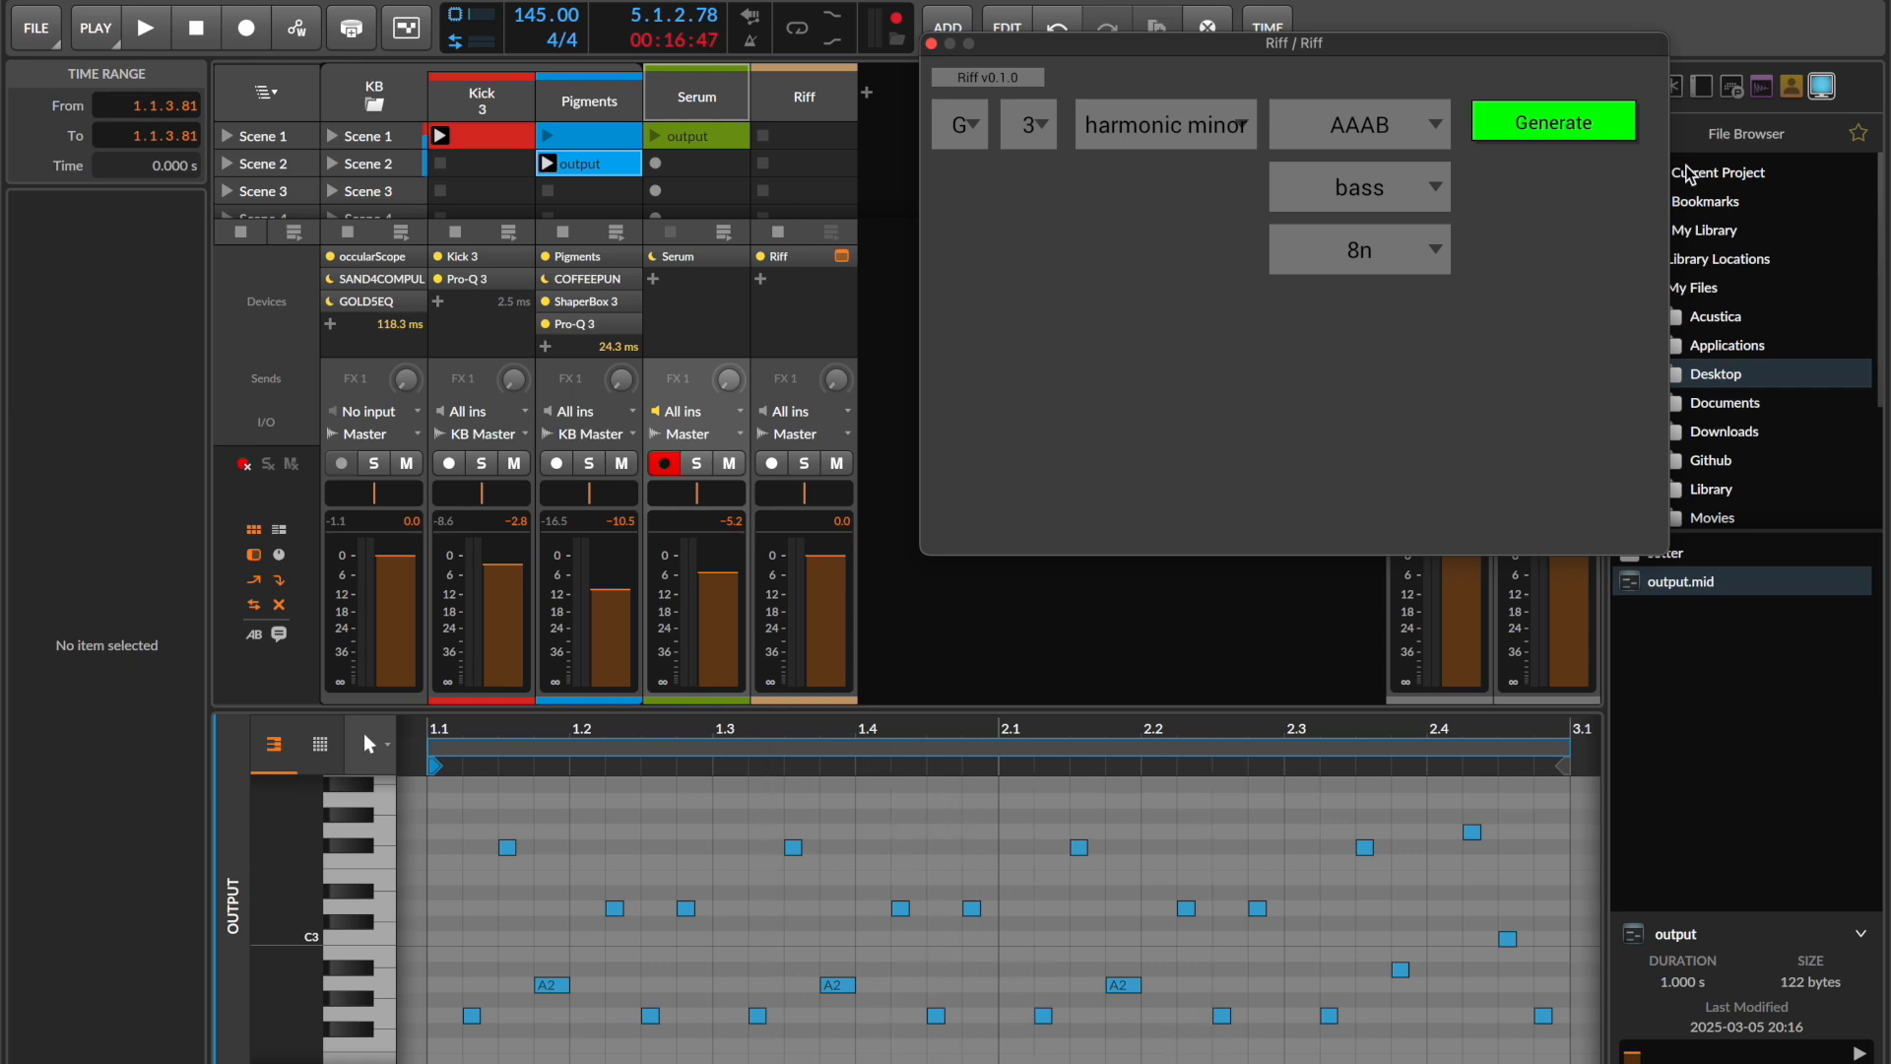
left_click_drag(1661, 591, 595, 176)
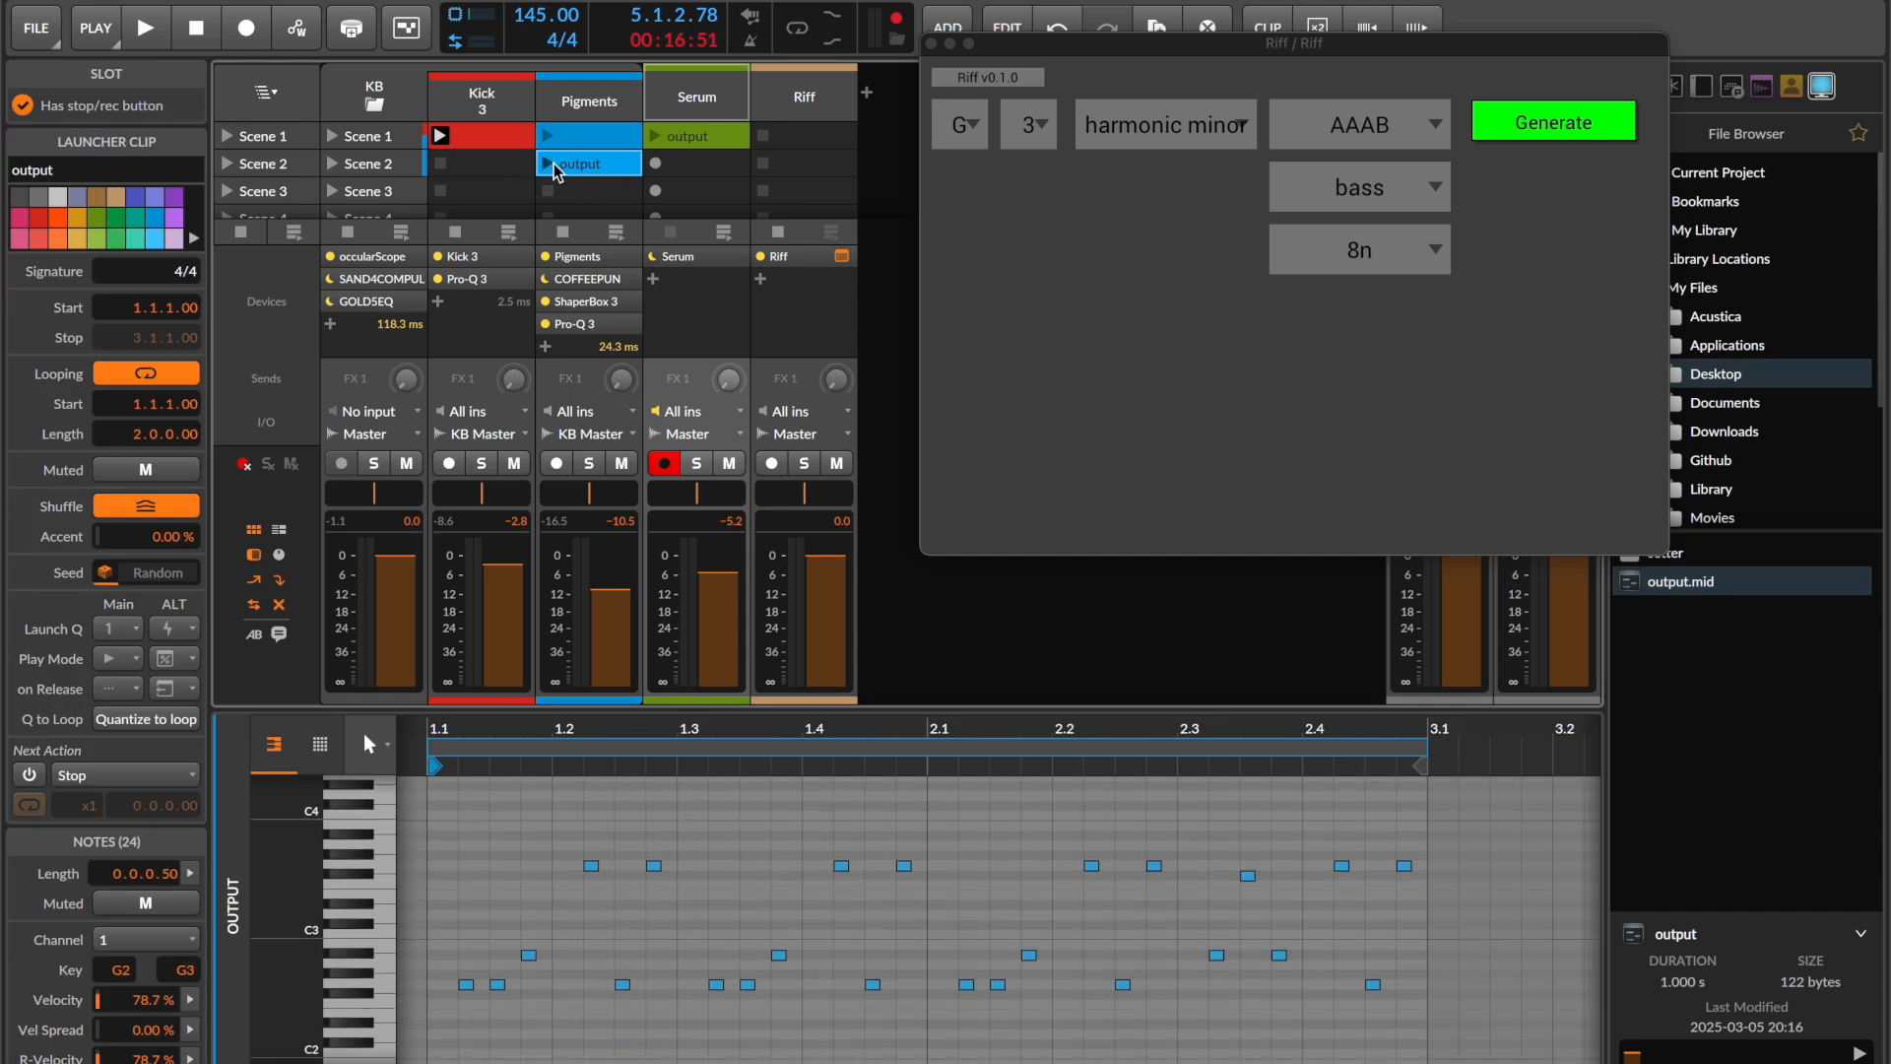
left_click(548, 163)
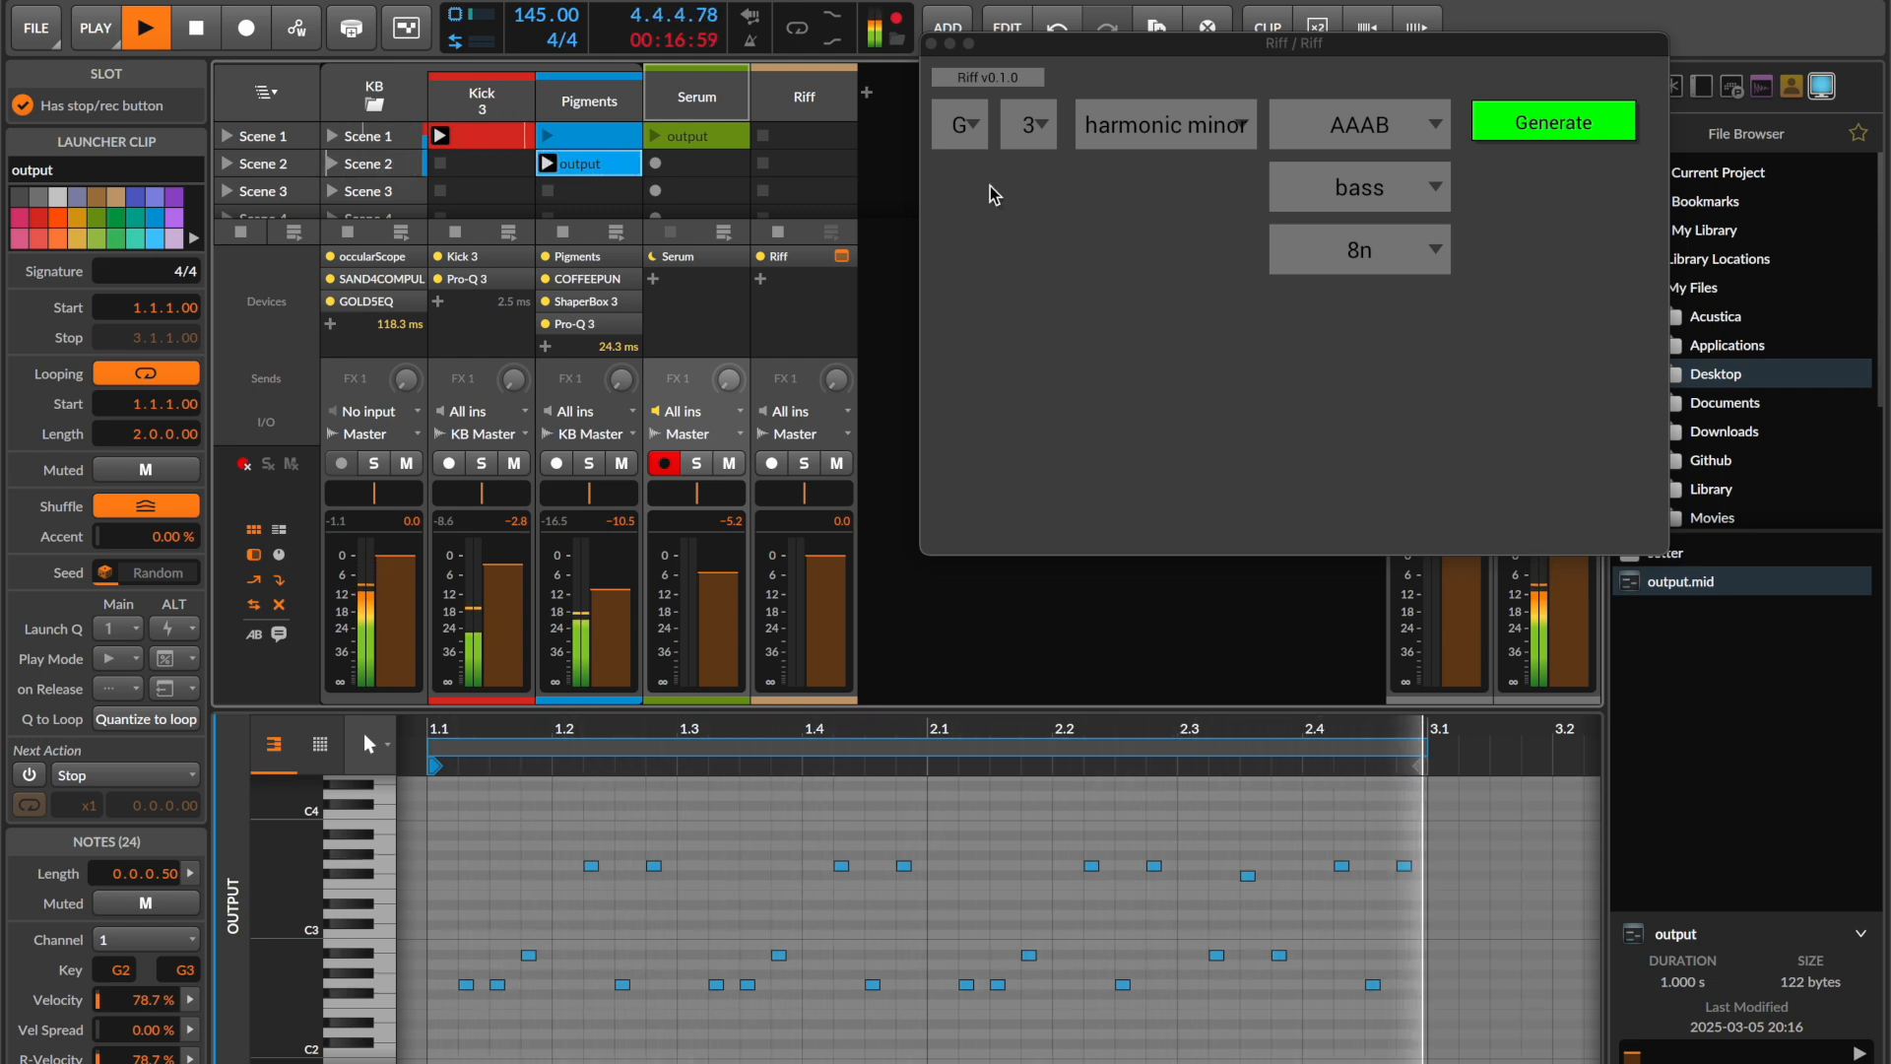
- Set the pattern combination to ABACABAD, generate a bass riff, load it over the Pigments Scene 2 clip and audition its full length
left_click(1391, 124)
left_click(1339, 335)
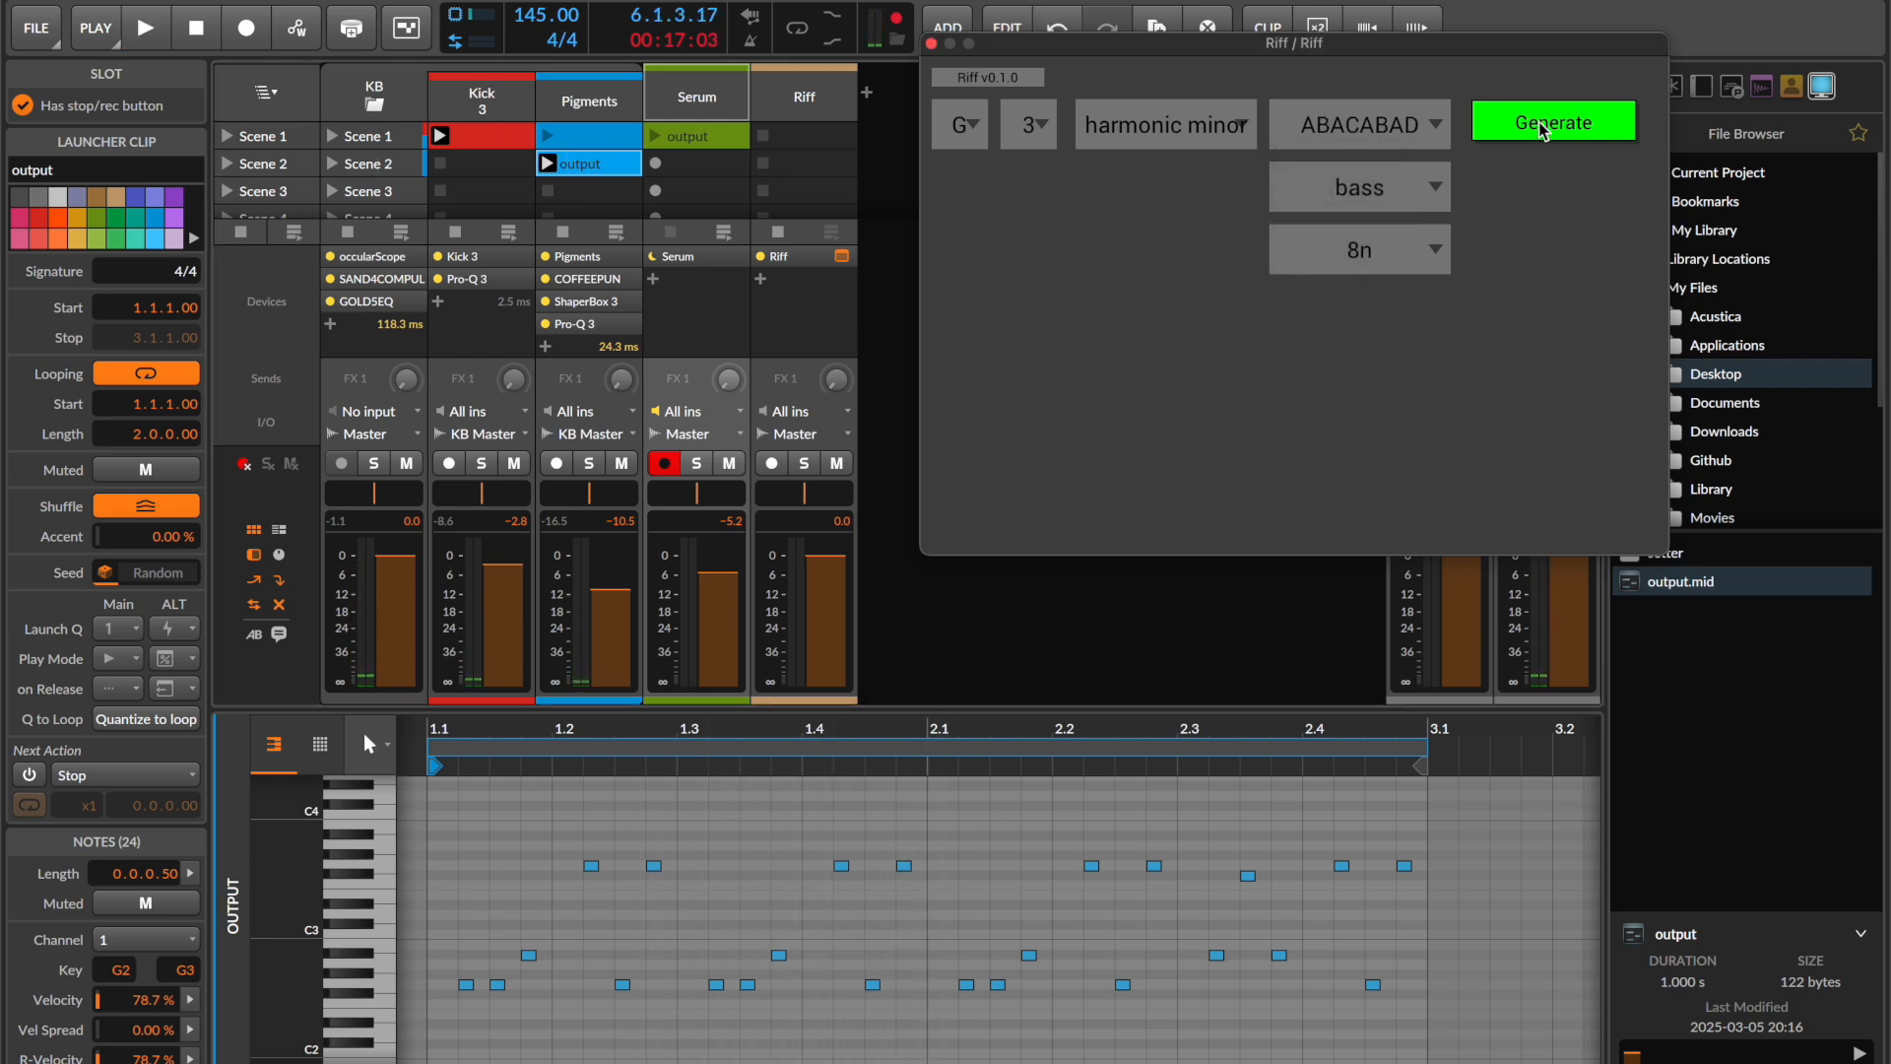
left_click_drag(1660, 591, 914, 412)
left_click_drag(714, 239, 564, 164)
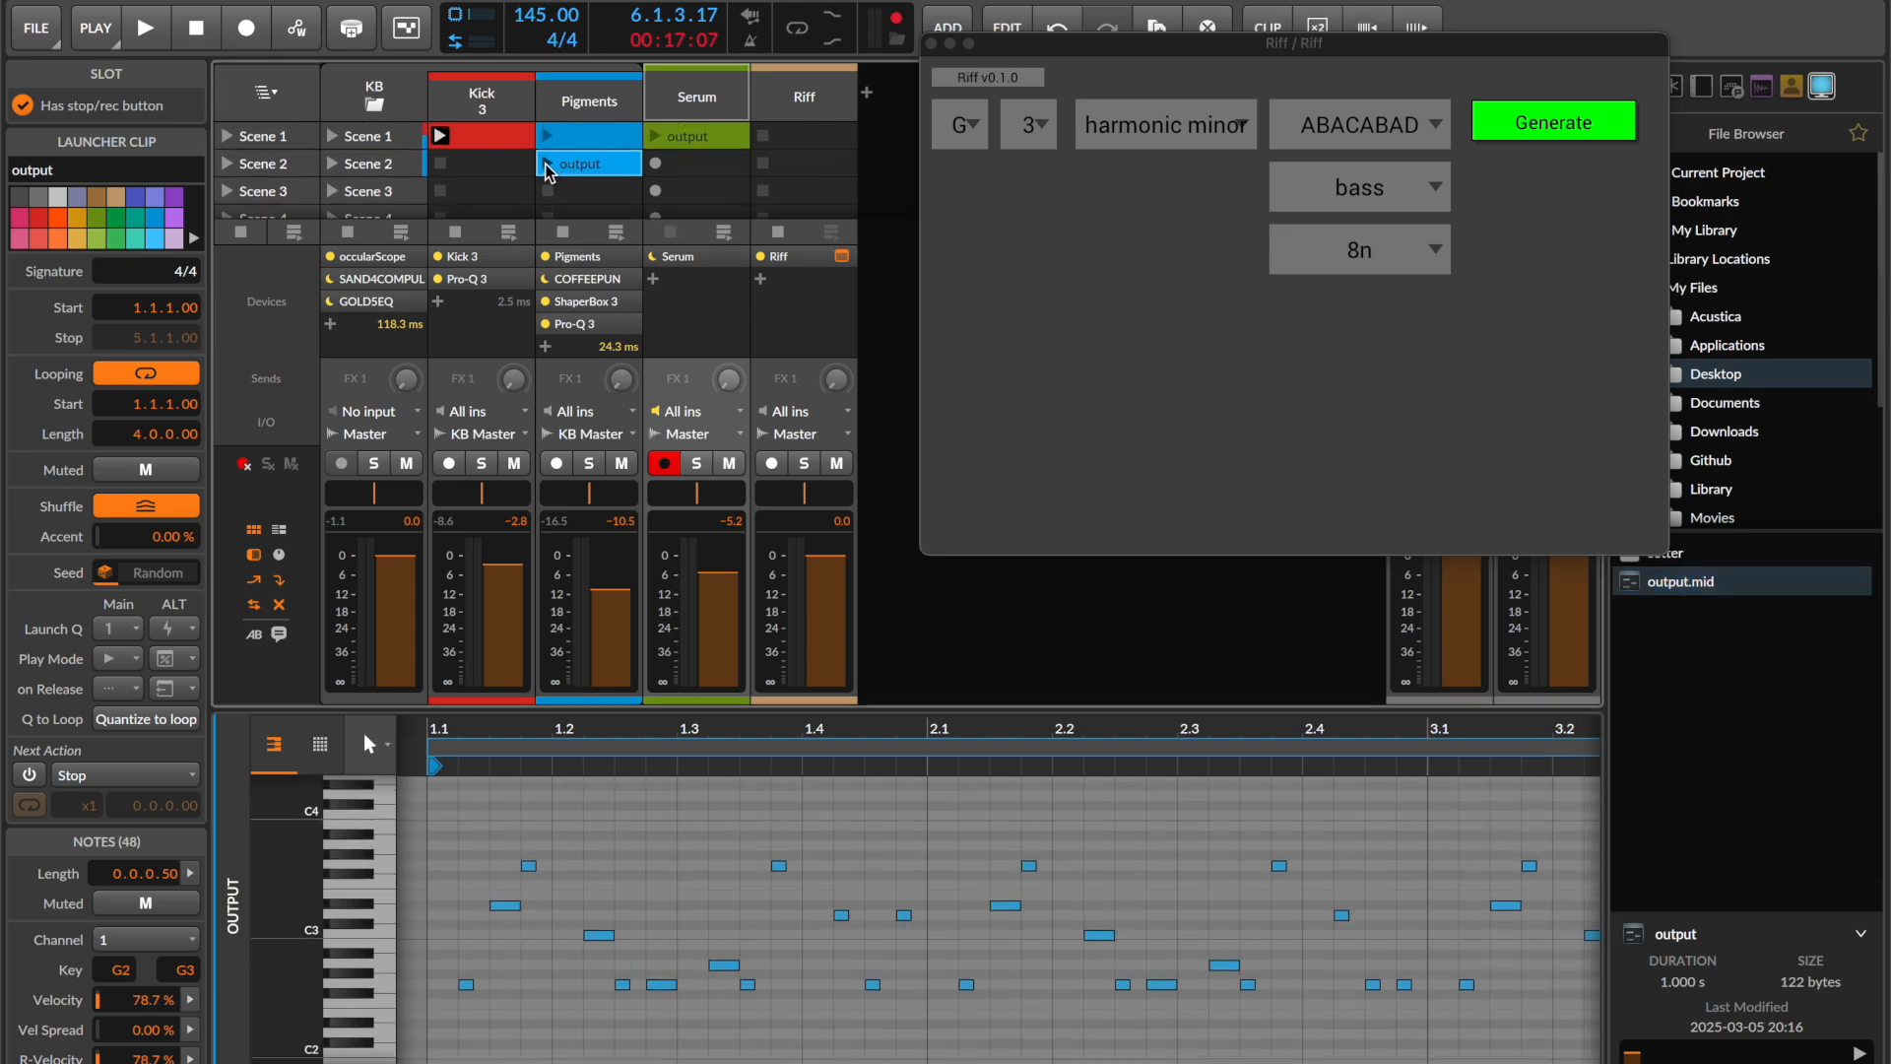
left_click(545, 164)
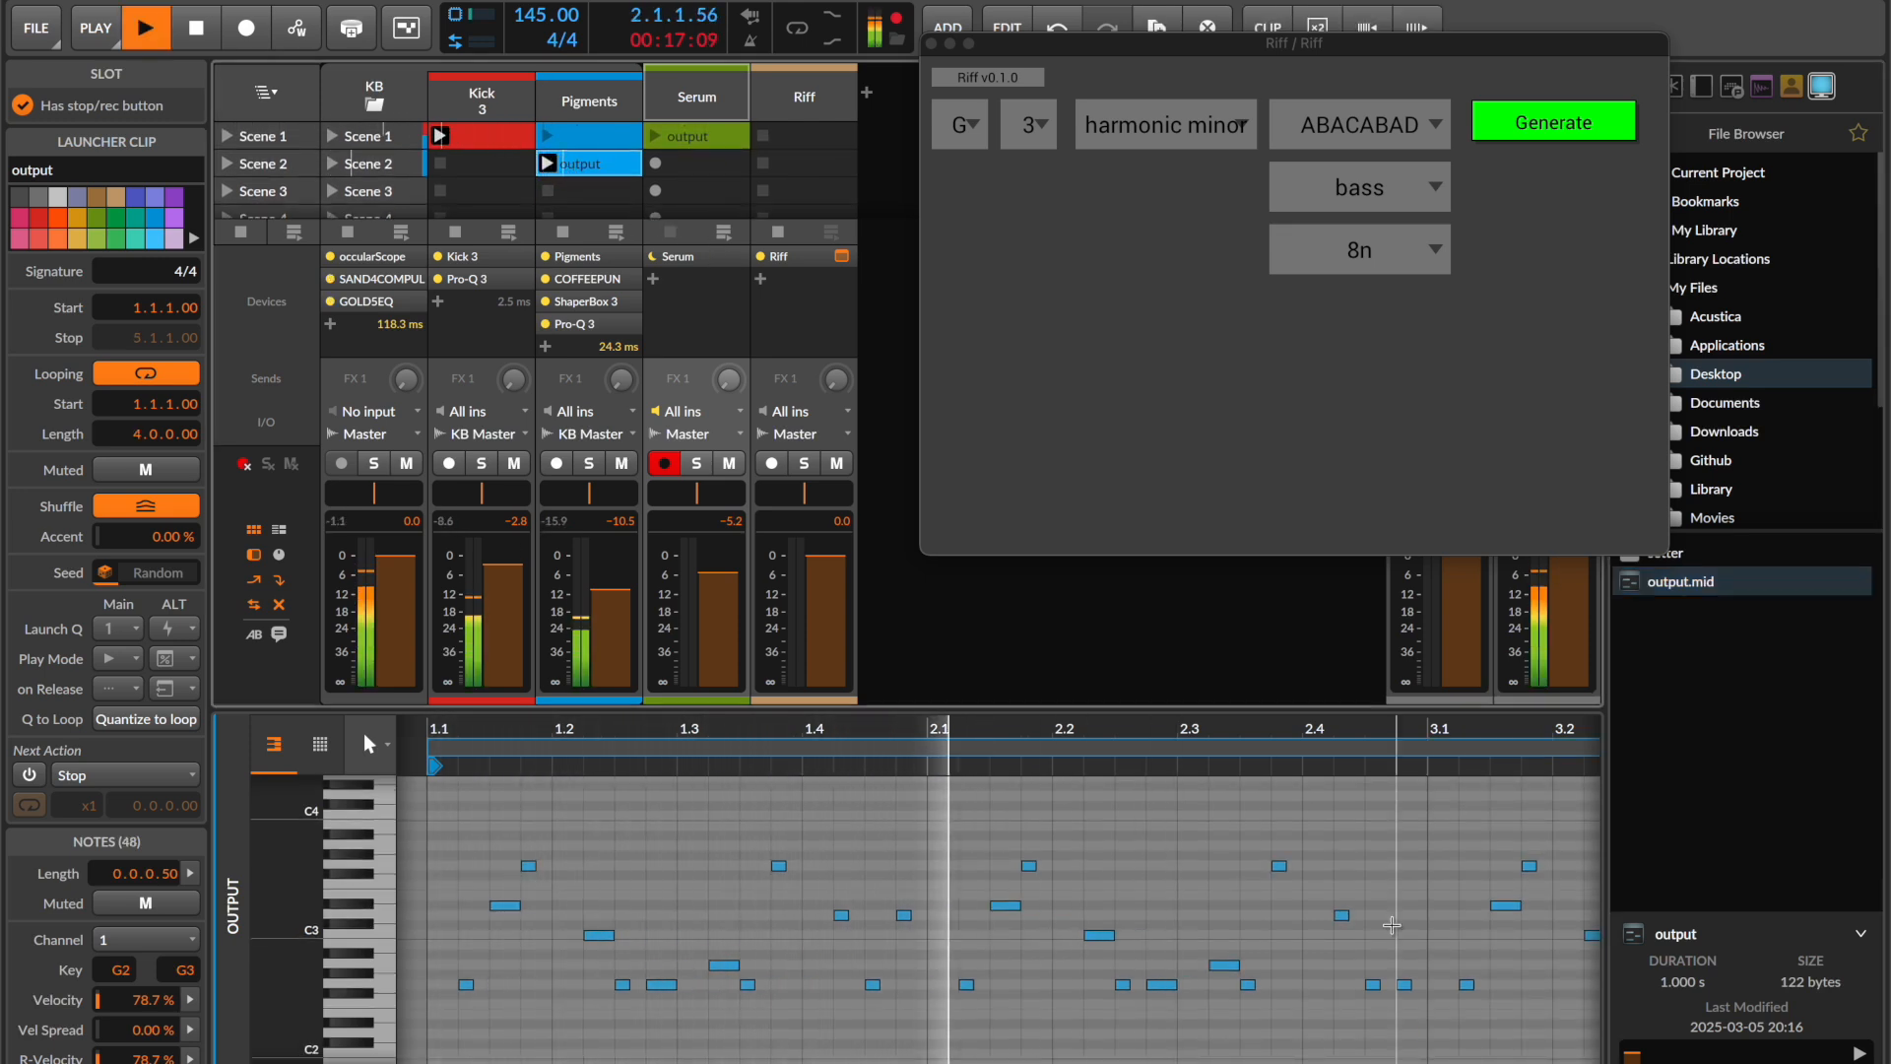
scroll(975, 821, "down", 2)
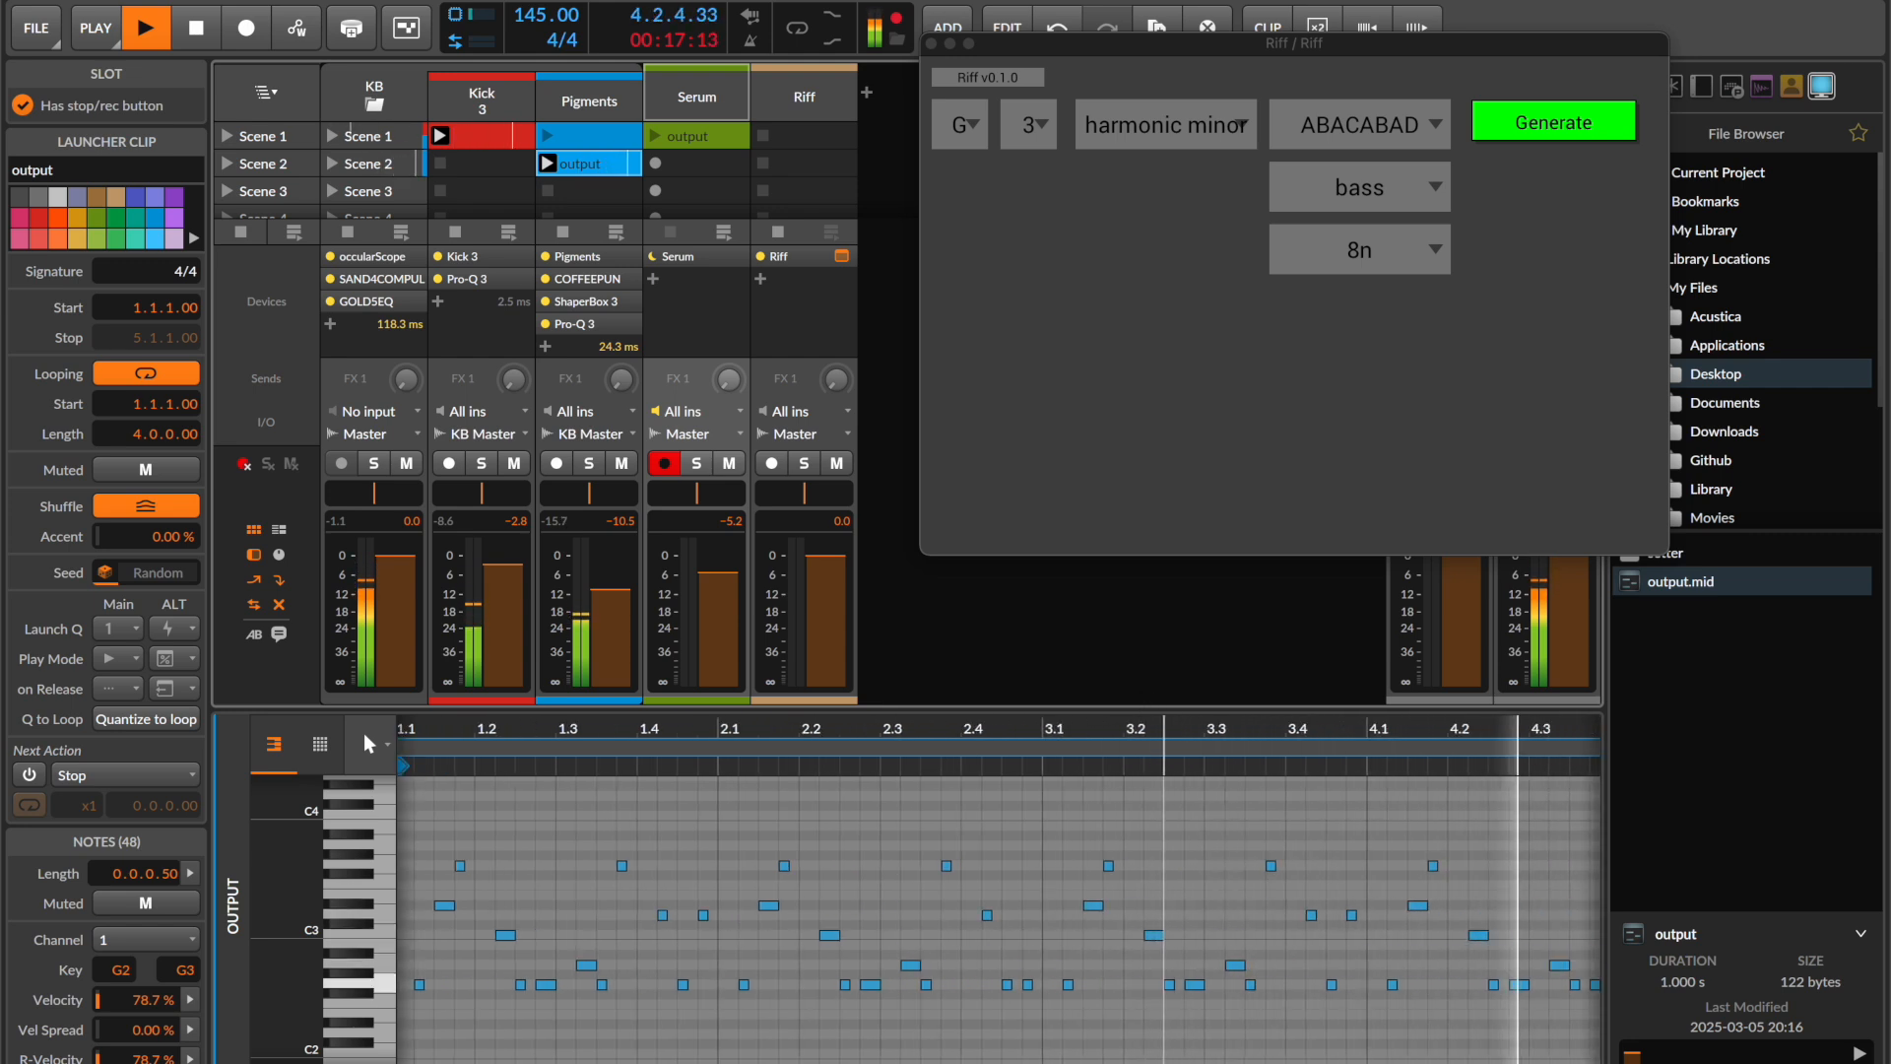
scroll(1347, 759, "down", 2)
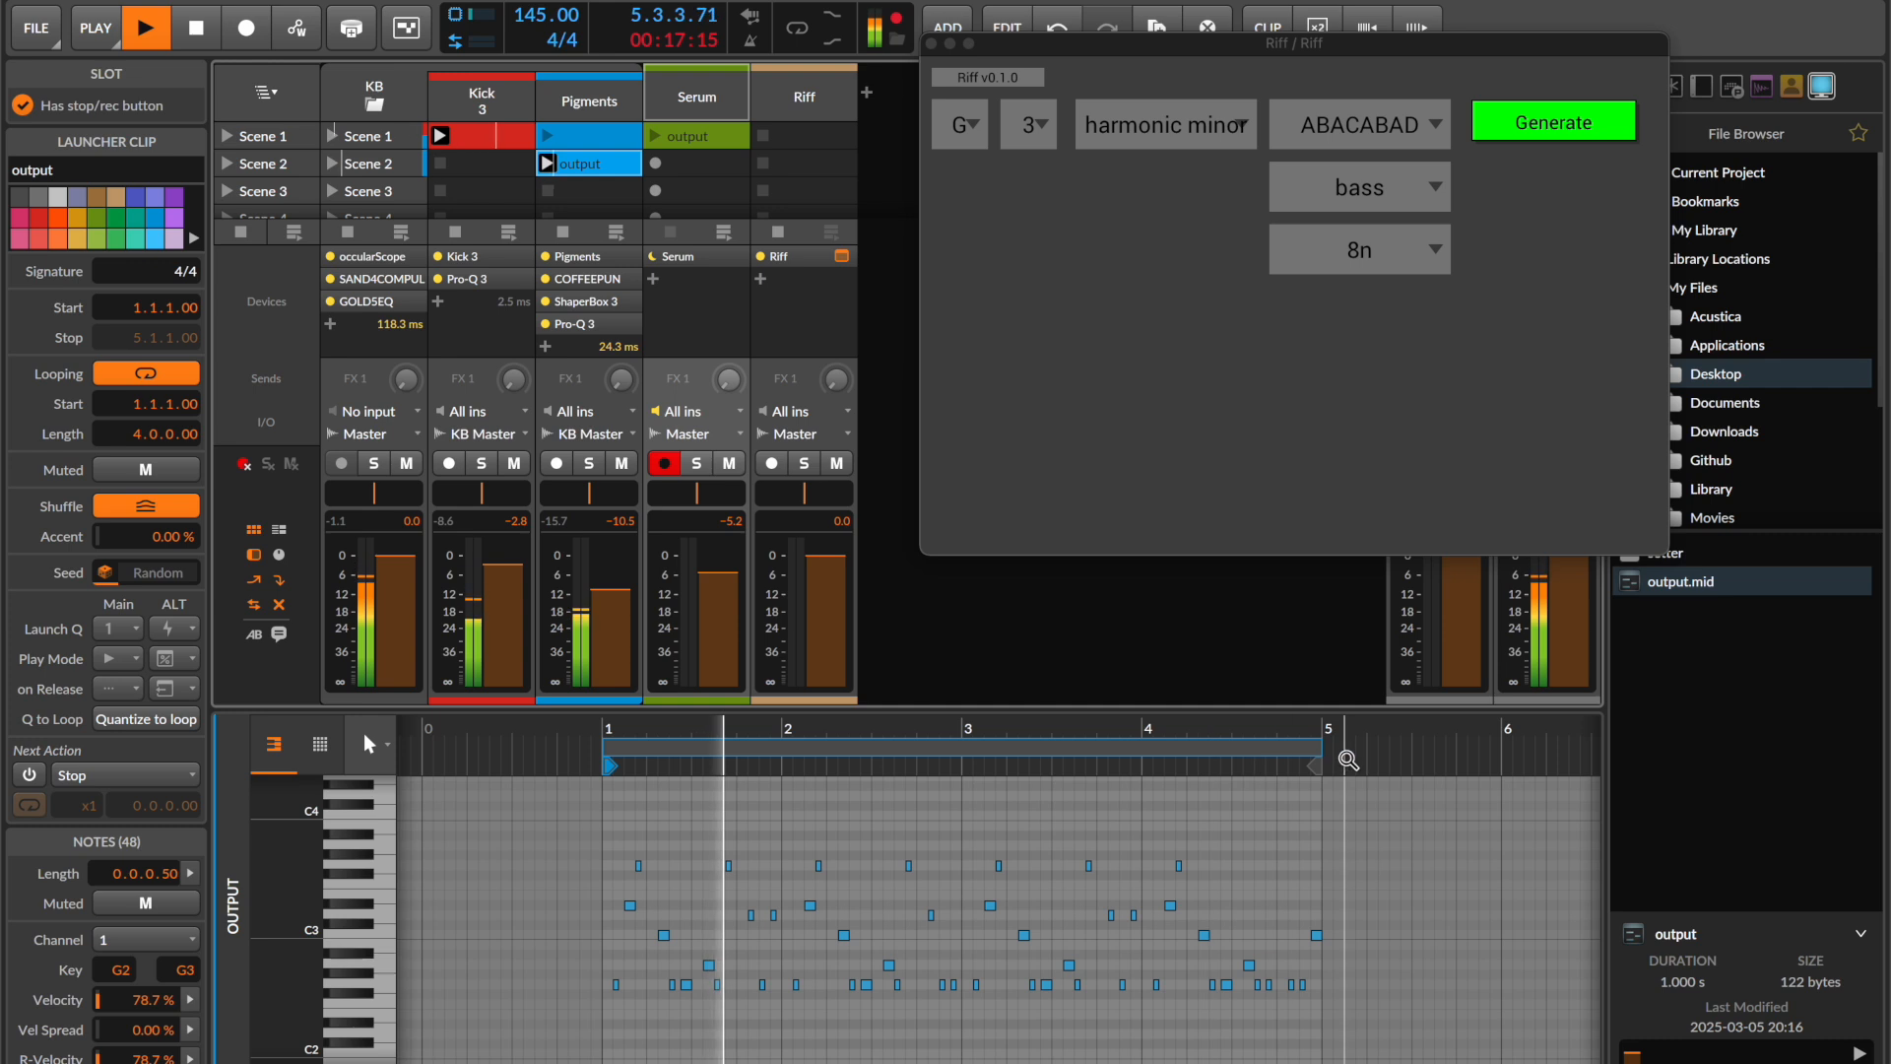
- Generate one more ABACABAD bass riff, load output.mid over the Pigments Scene 2 clip and audition it while viewing all four bars
left_click(1570, 141)
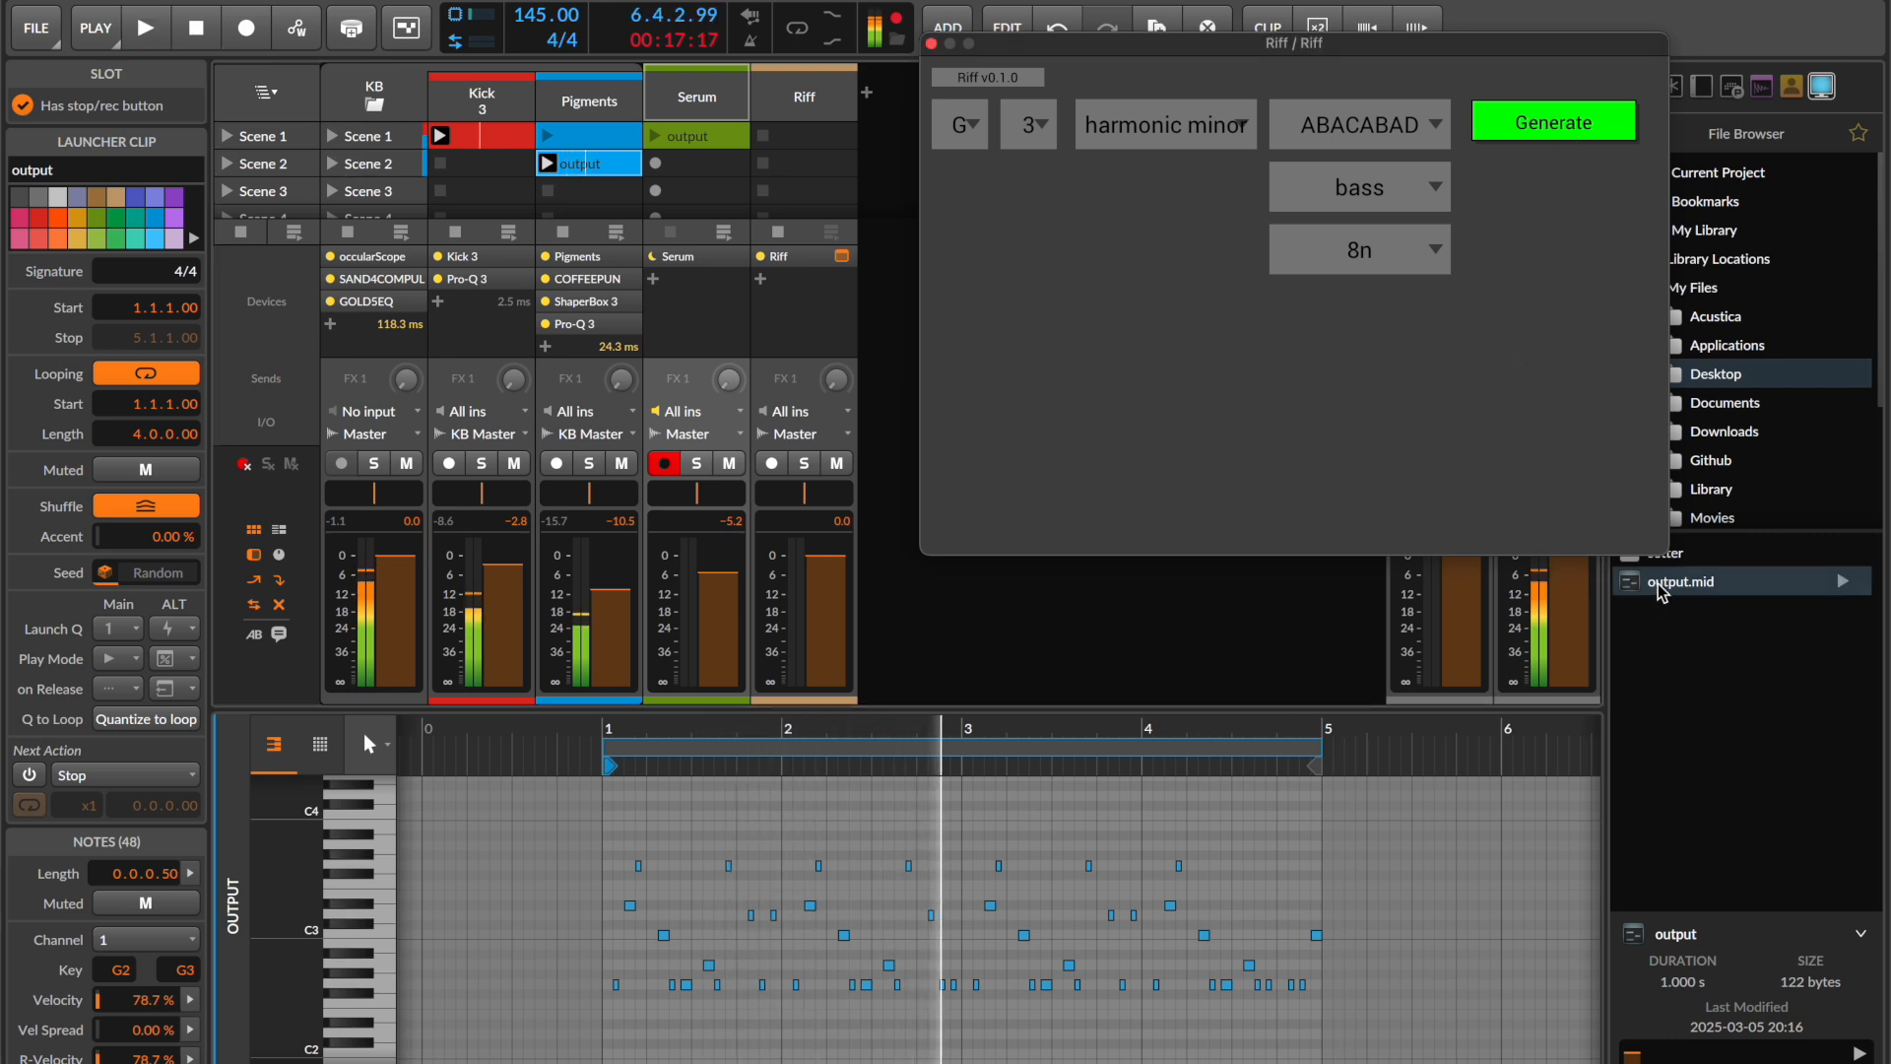
left_click_drag(1663, 591, 904, 423)
left_click_drag(579, 149, 586, 163)
key("space")
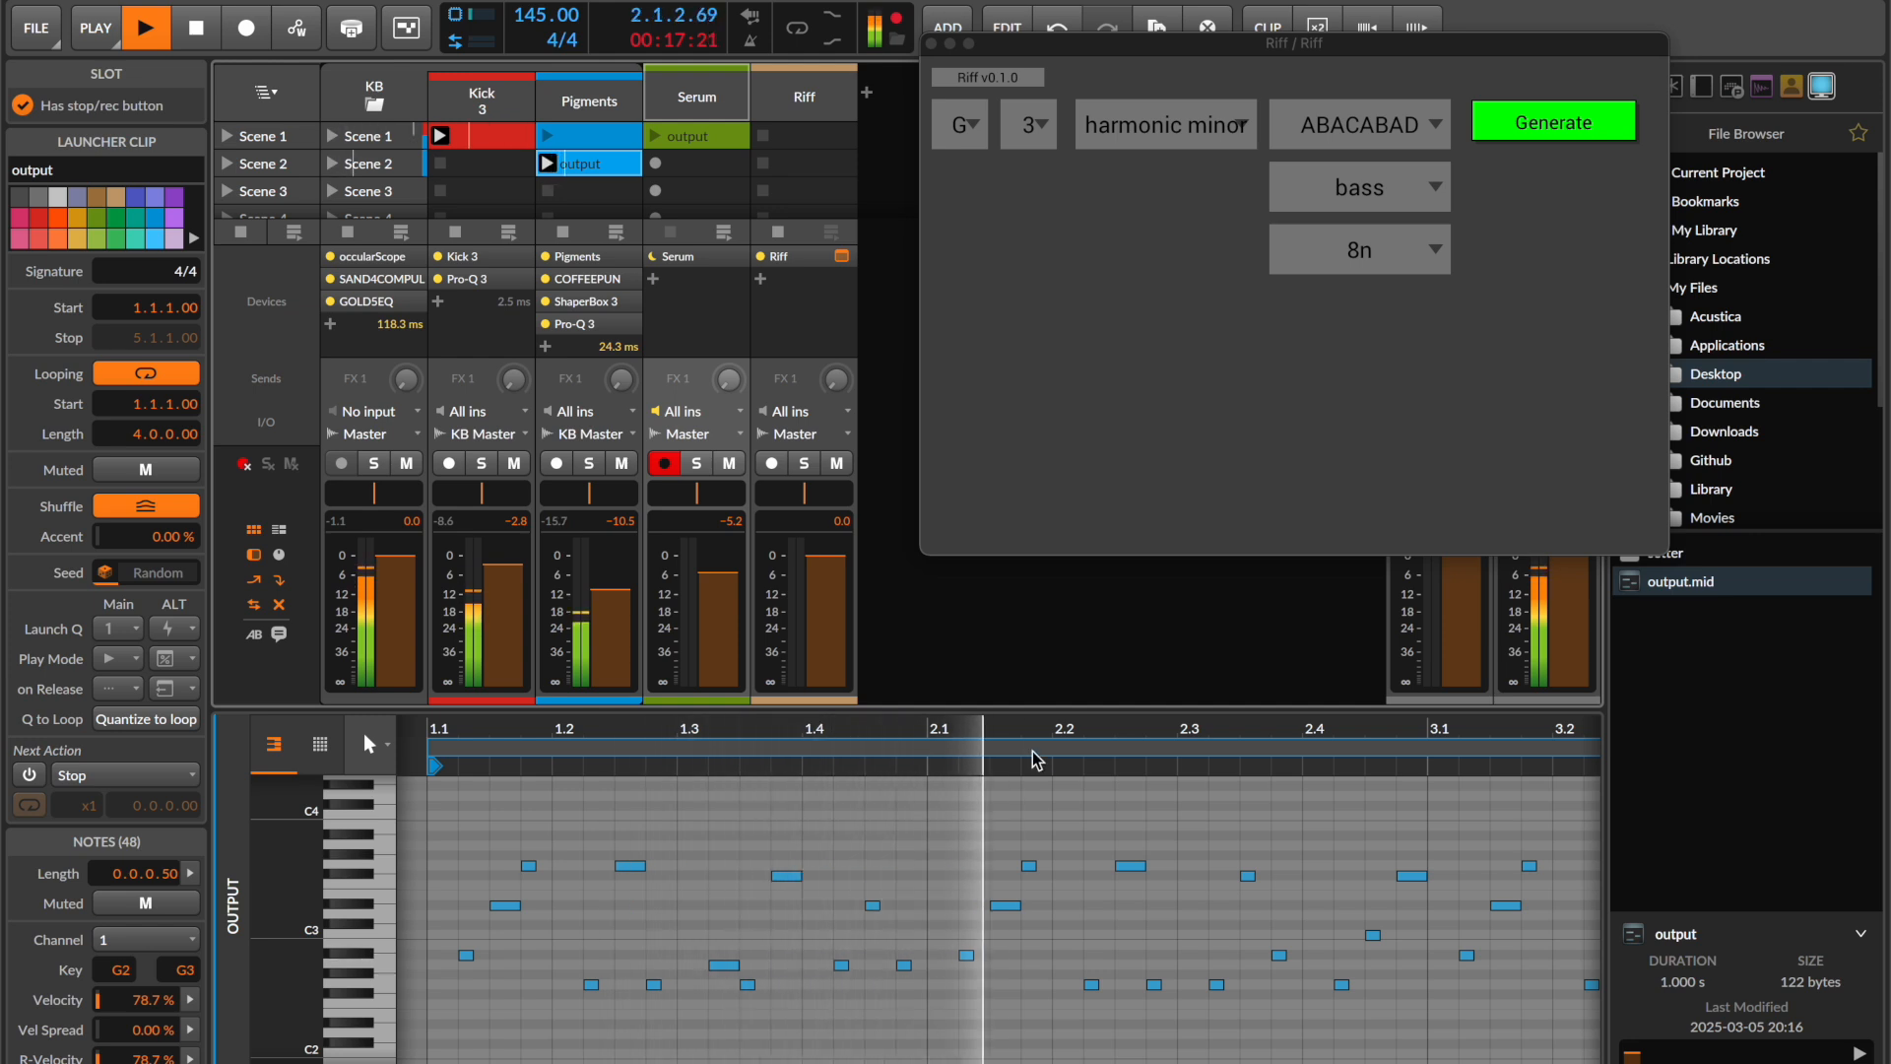
left_click_drag(1121, 734, 982, 755)
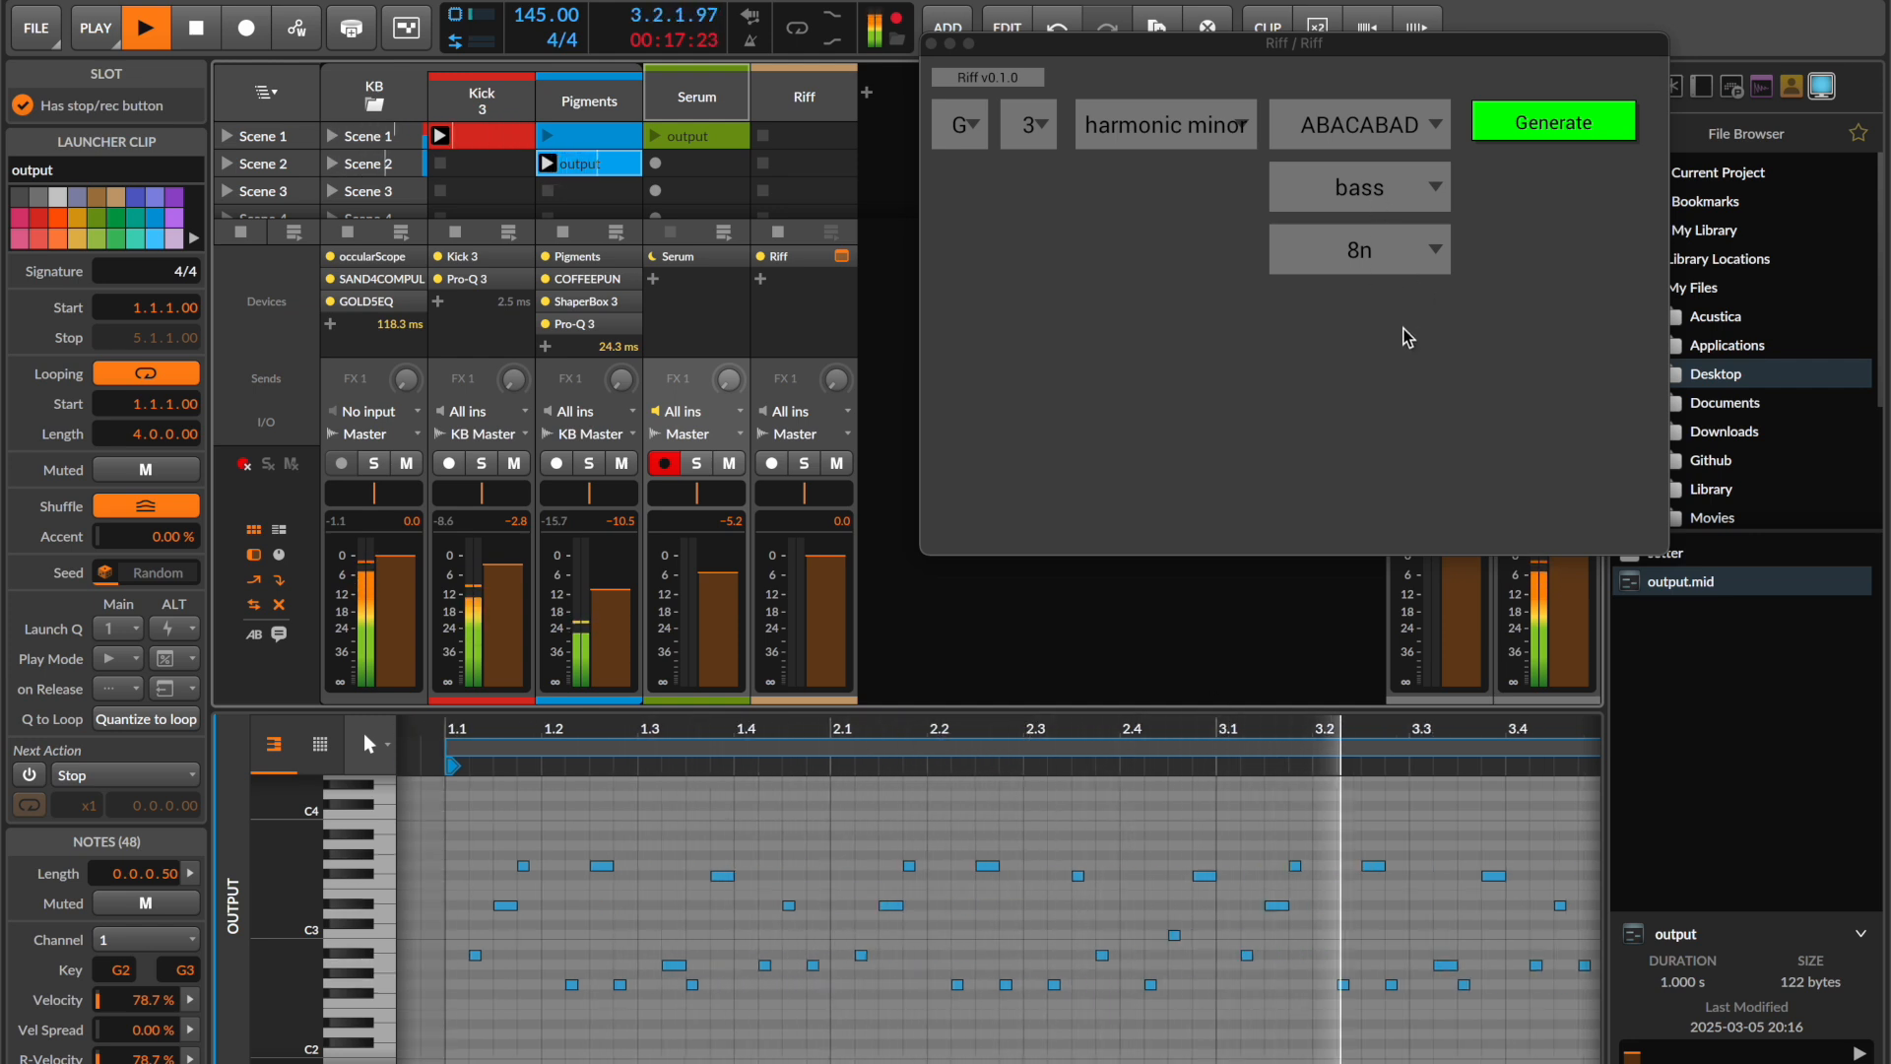
left_click_drag(1300, 726, 1408, 702)
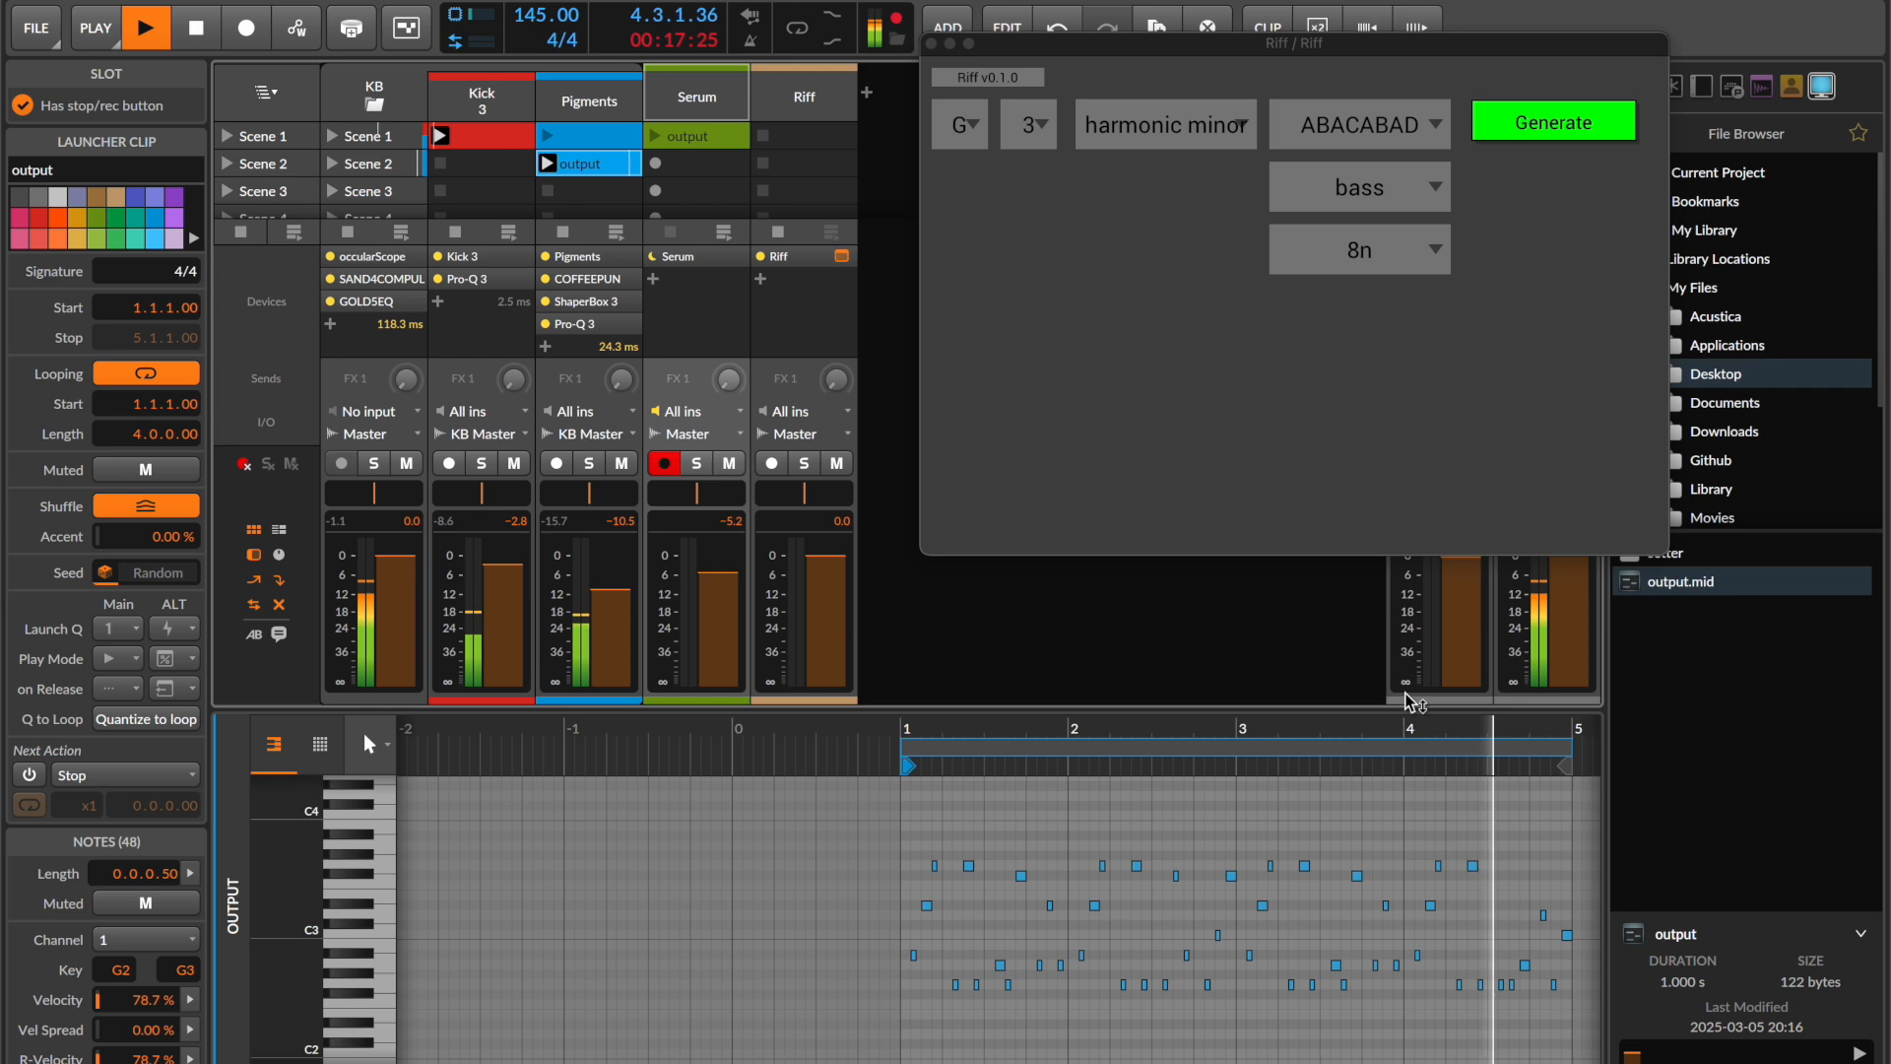
- Set the pattern combination to ABAC, generate a bass riff, load output.mid over the Pigments Scene 2 clip and audition it
left_click(1385, 123)
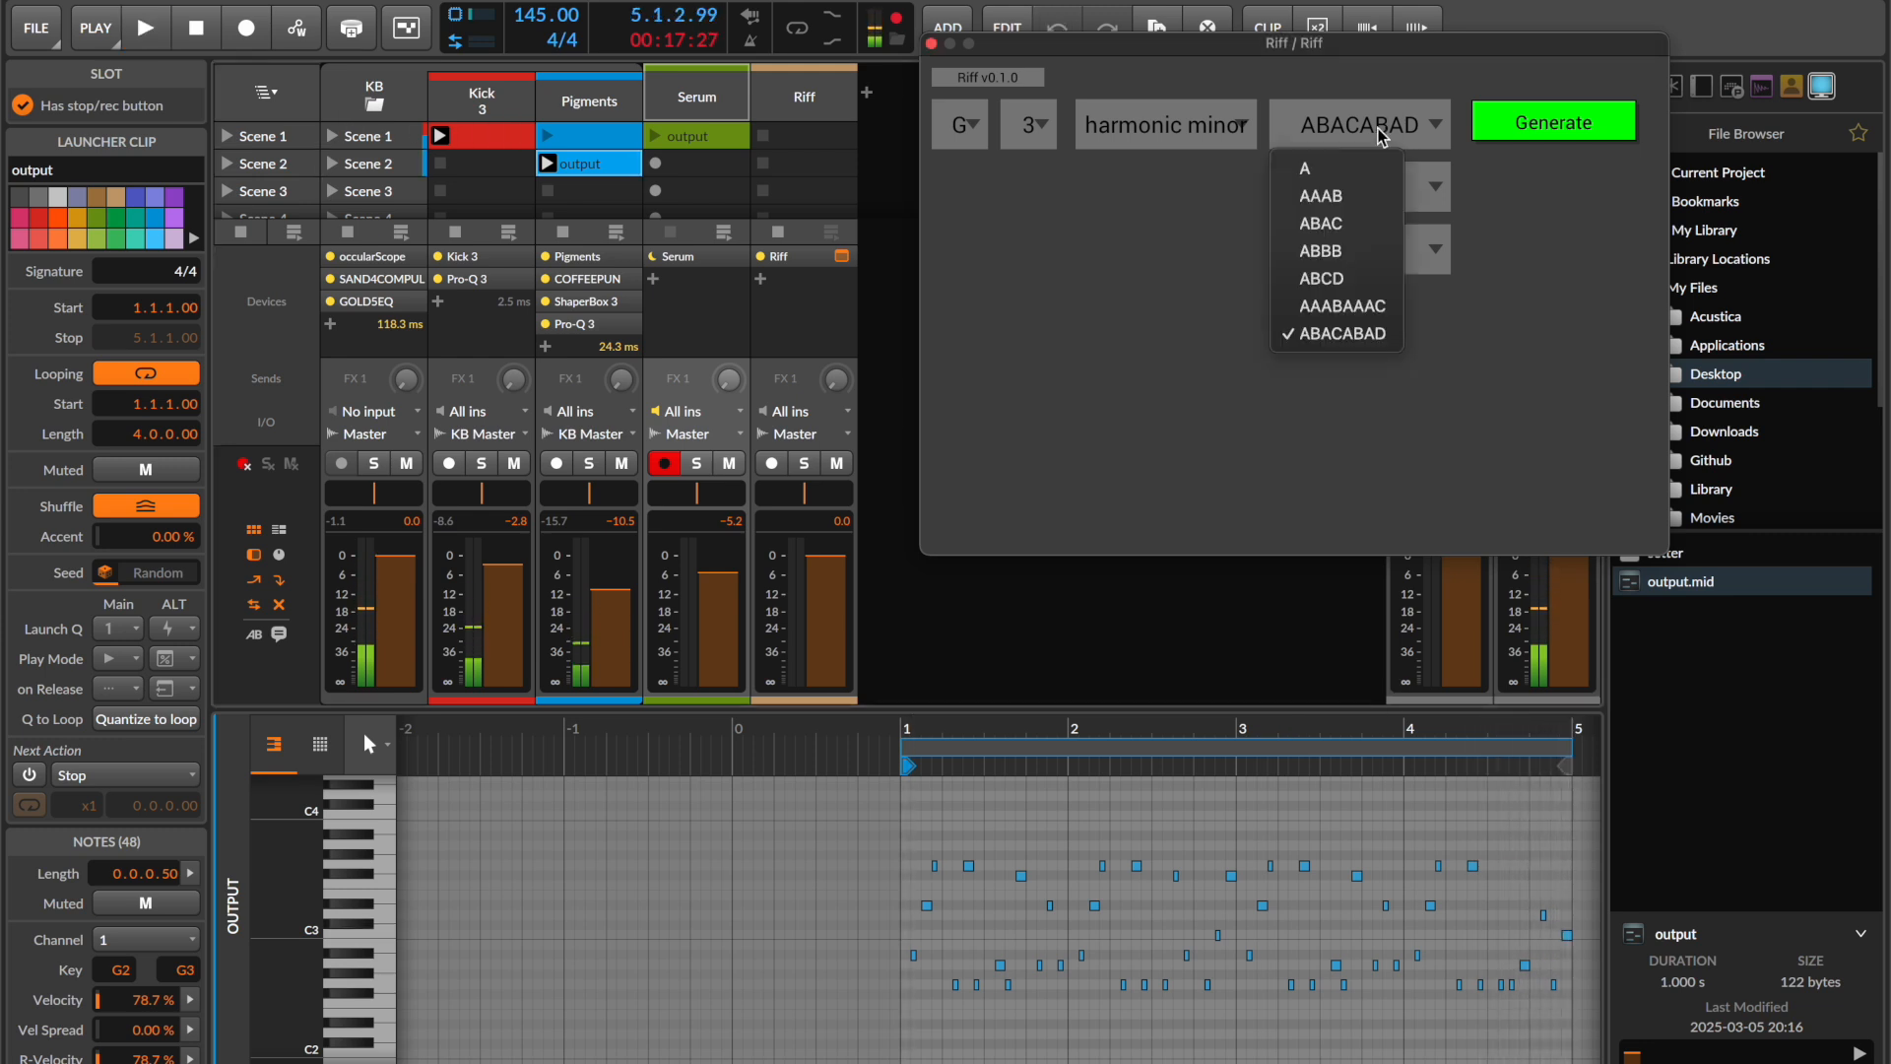
left_click(1342, 224)
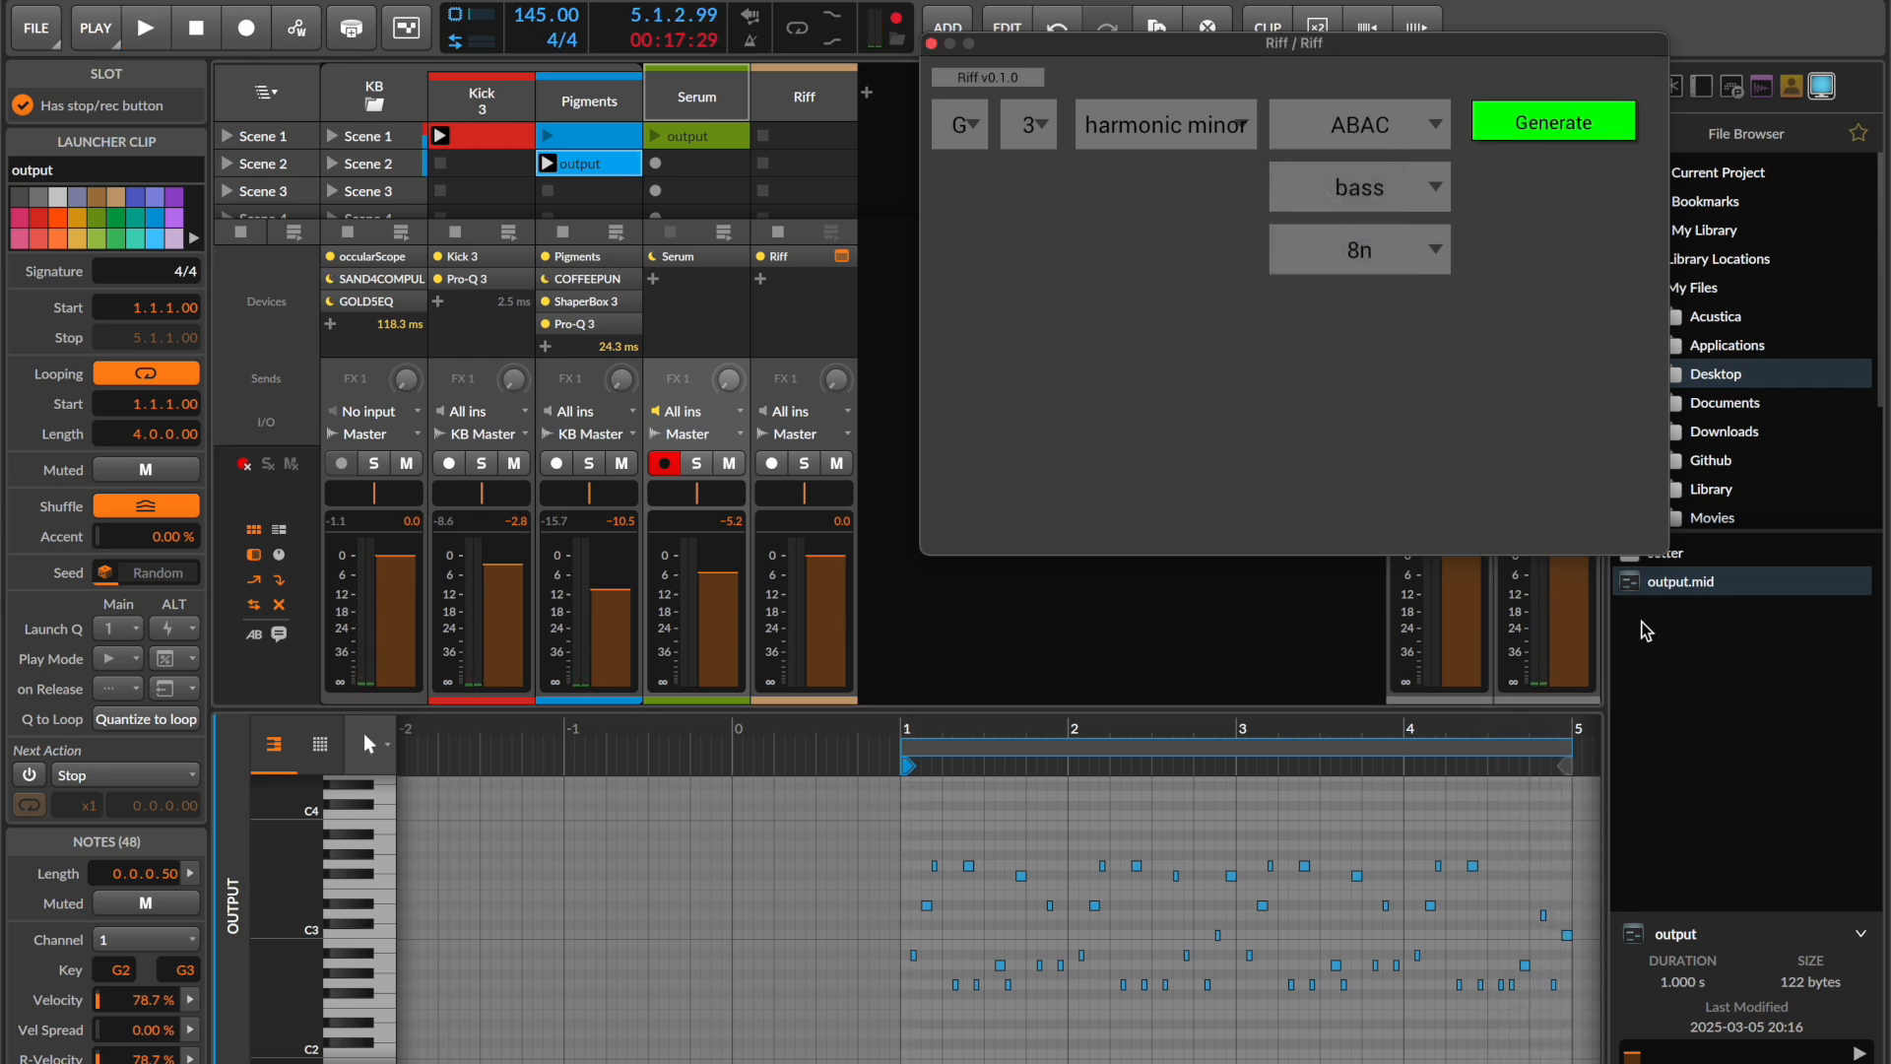
left_click_drag(1684, 581, 631, 145)
left_click(546, 162)
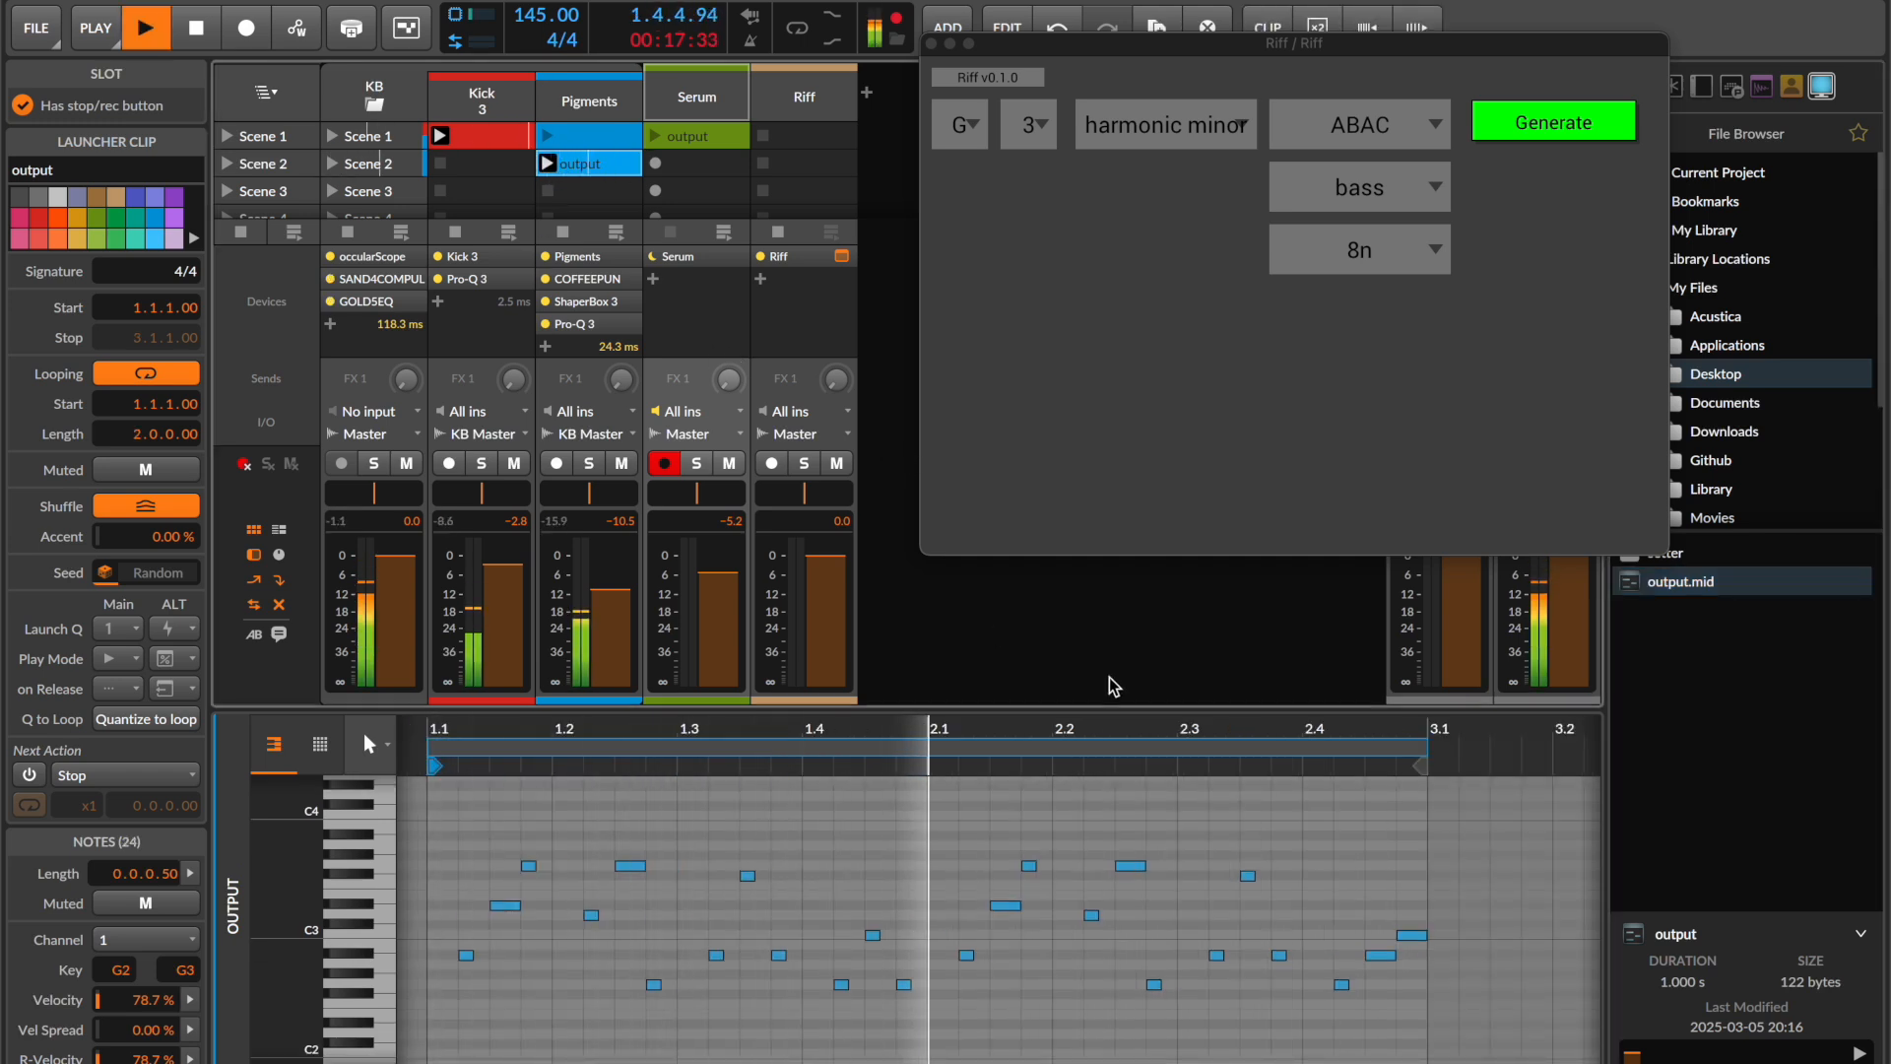
key("space")
- Switch the pattern combination to AAAB, generate a bass riff, load output.mid over the Pigments Scene 2 clip and audition it
left_click(1373, 138)
left_click(1320, 189)
left_click_drag(1667, 591, 591, 166)
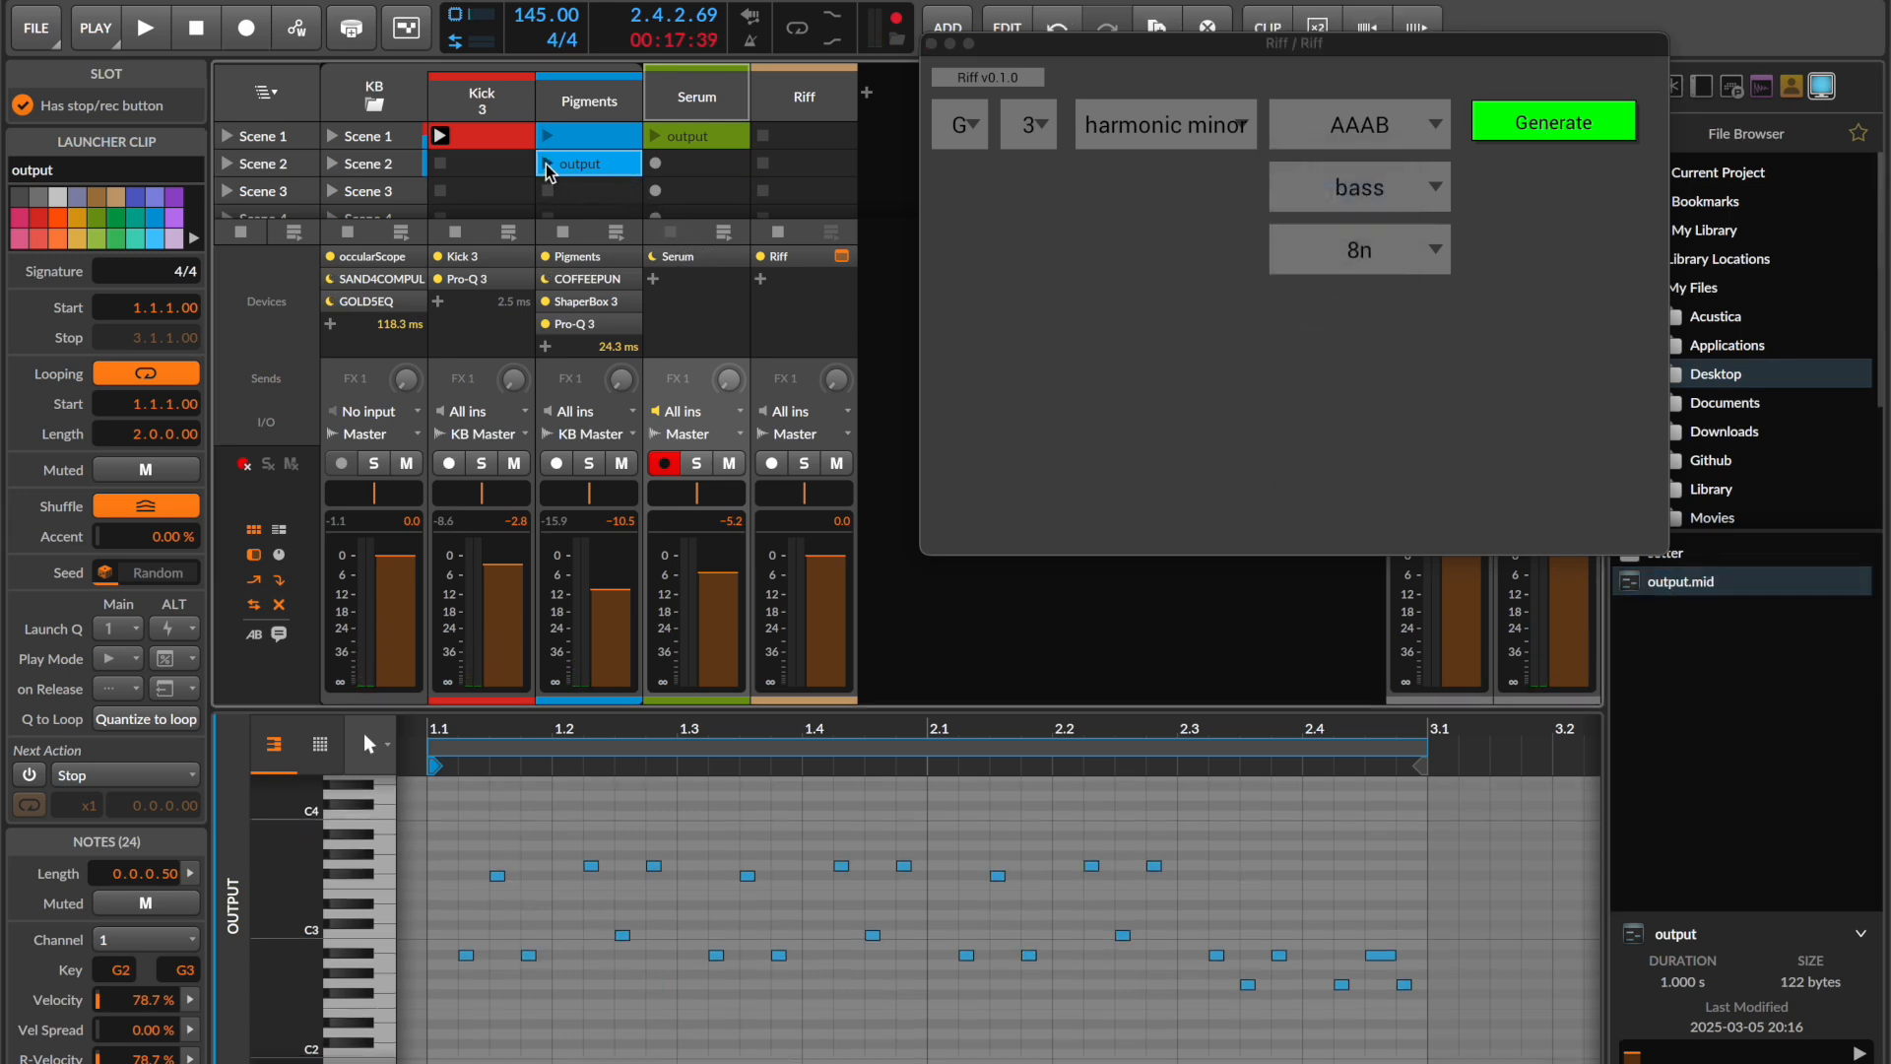
key("space")
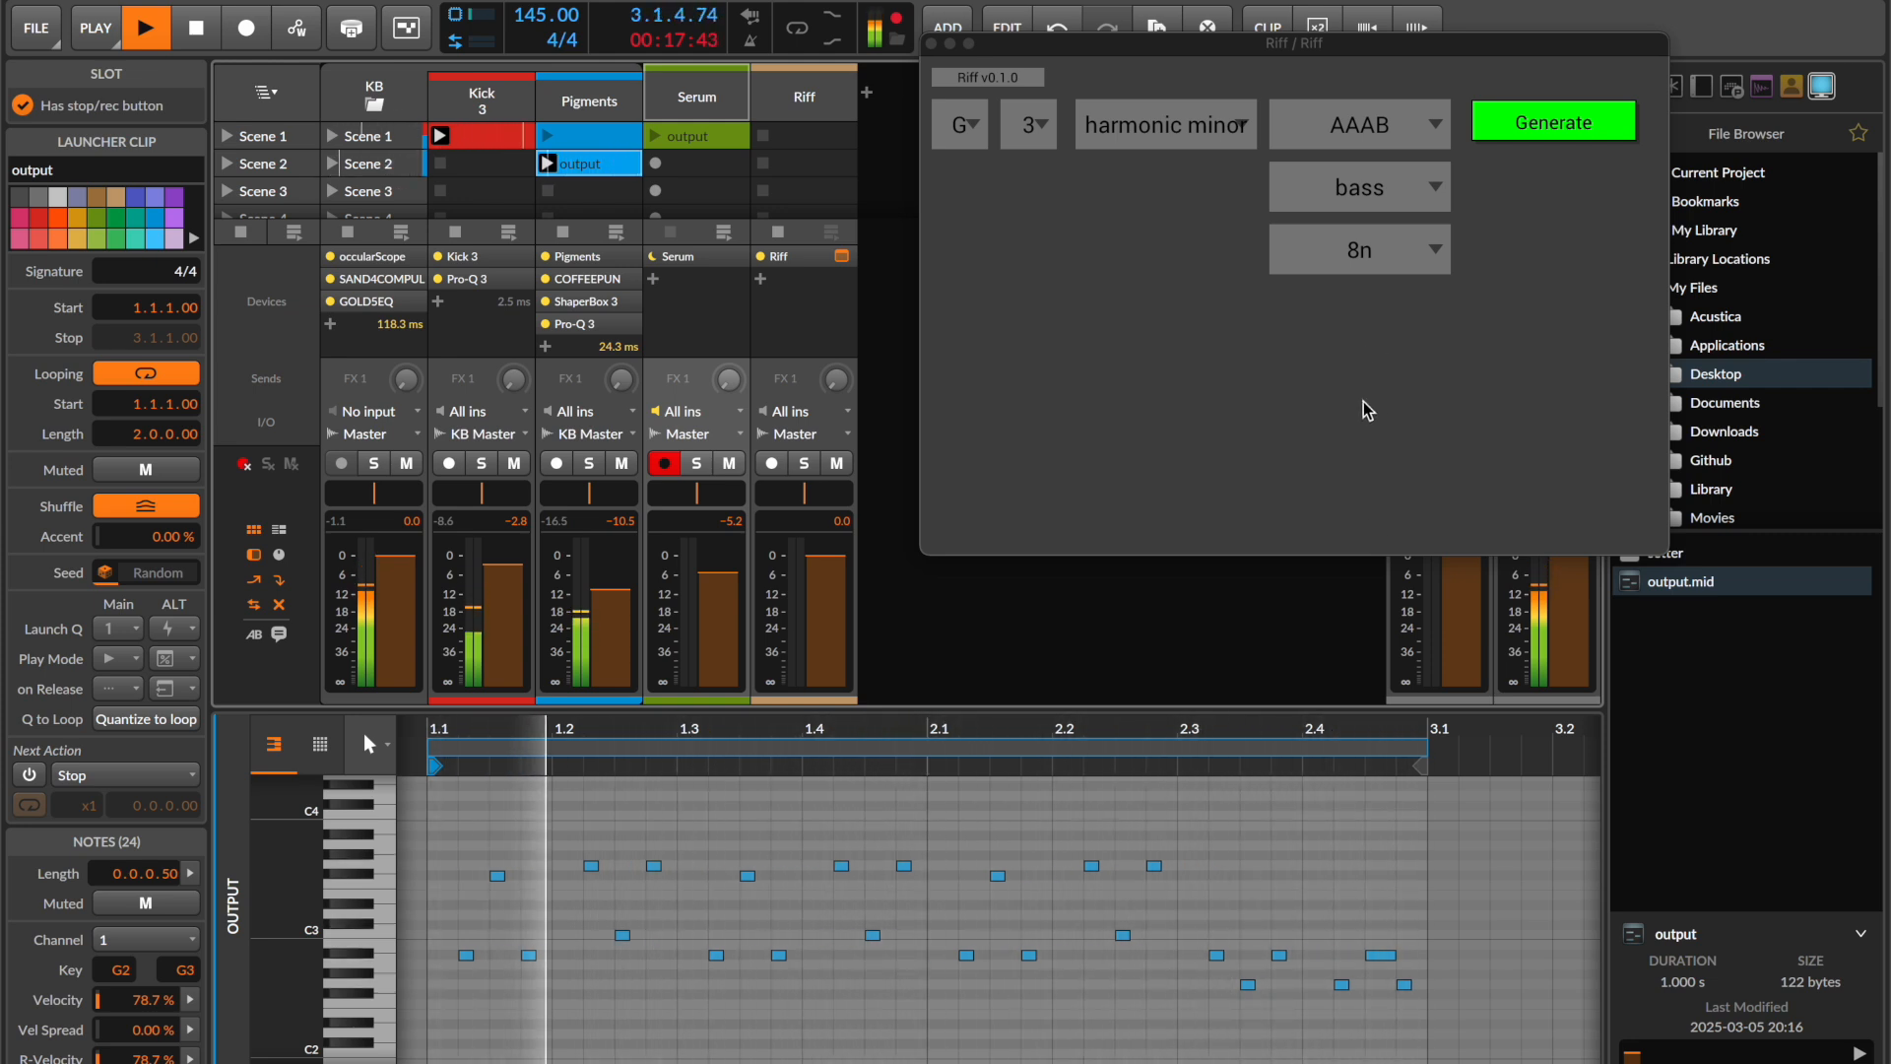
key("space")
- Generate another AAAB bass riff with the same settings and audition output.mid in place of the Pigments Scene 2 clip
left_click(1522, 136)
left_click_drag(1657, 583, 589, 162)
key("space")
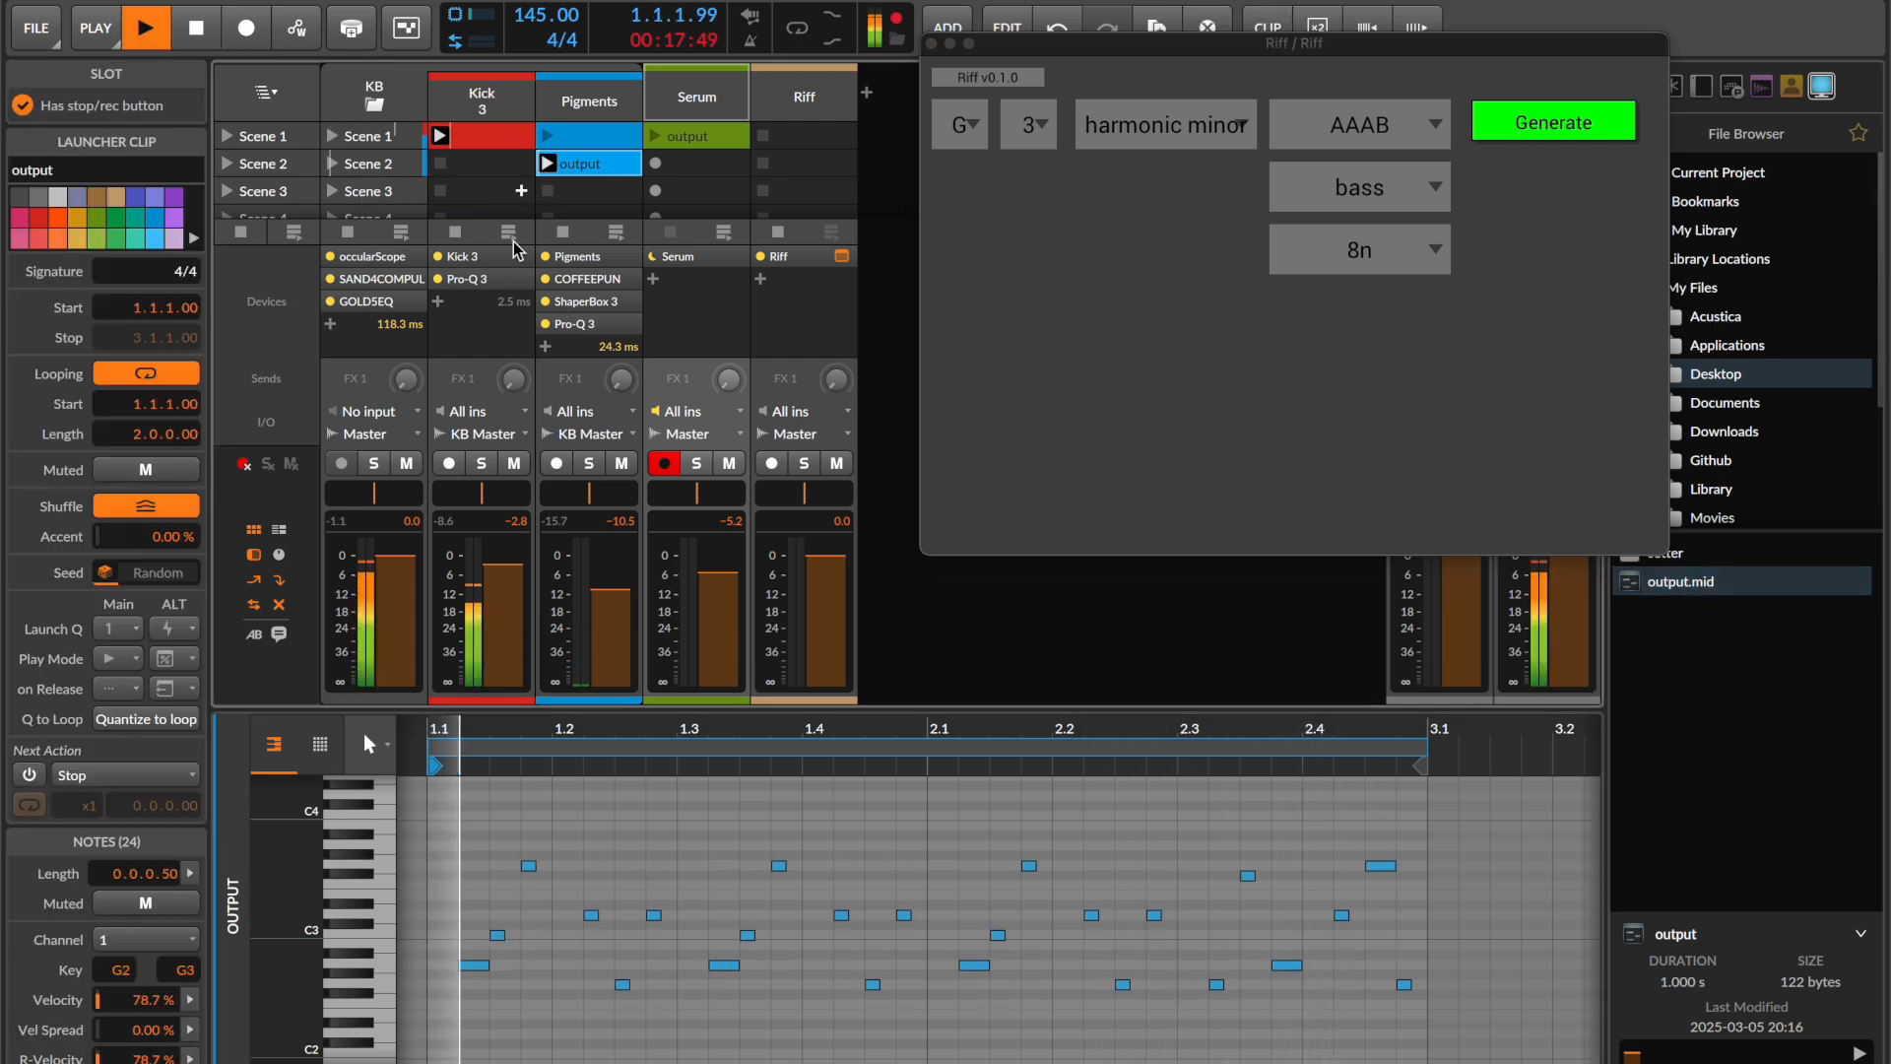
- Generate one more AAAB bass riff, replace the Pigments Scene 2 clip with output.mid and launch it
left_click(1539, 132)
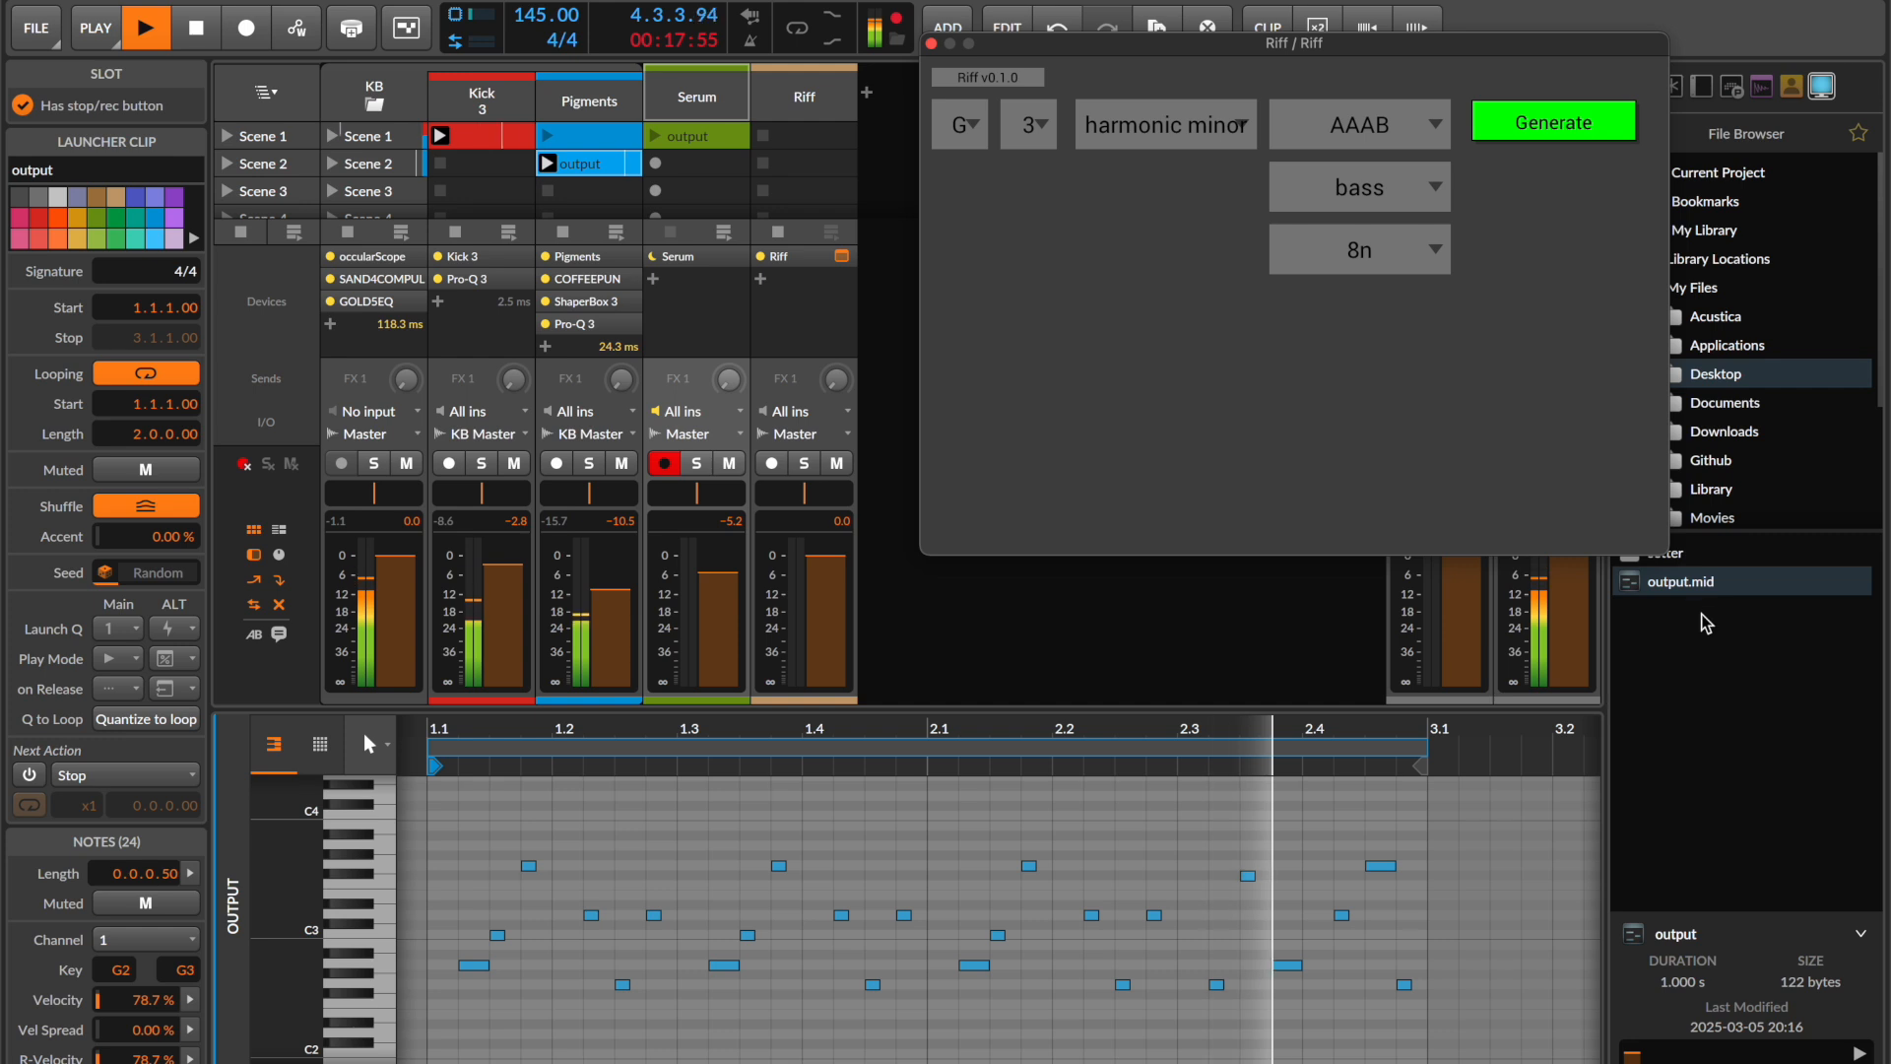
left_click_drag(1684, 581, 529, 315)
left_click_drag(595, 173, 561, 177)
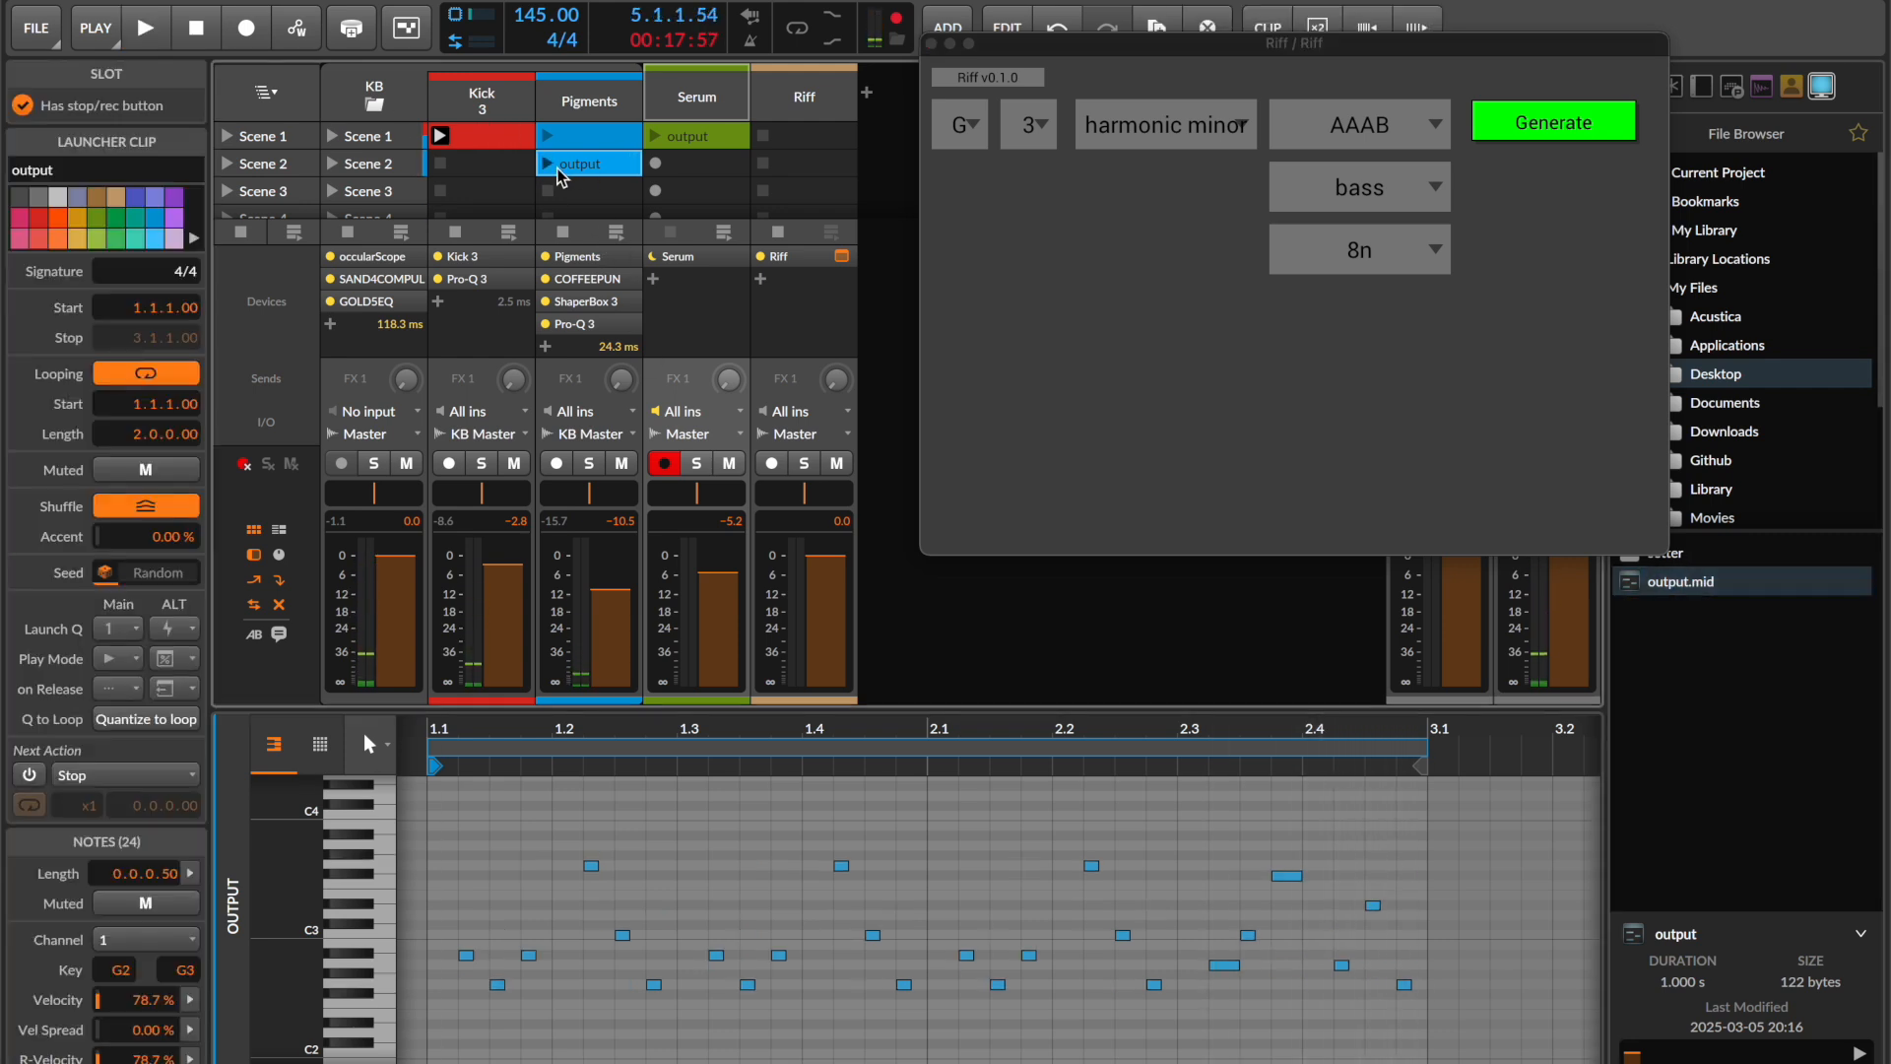
left_click(547, 168)
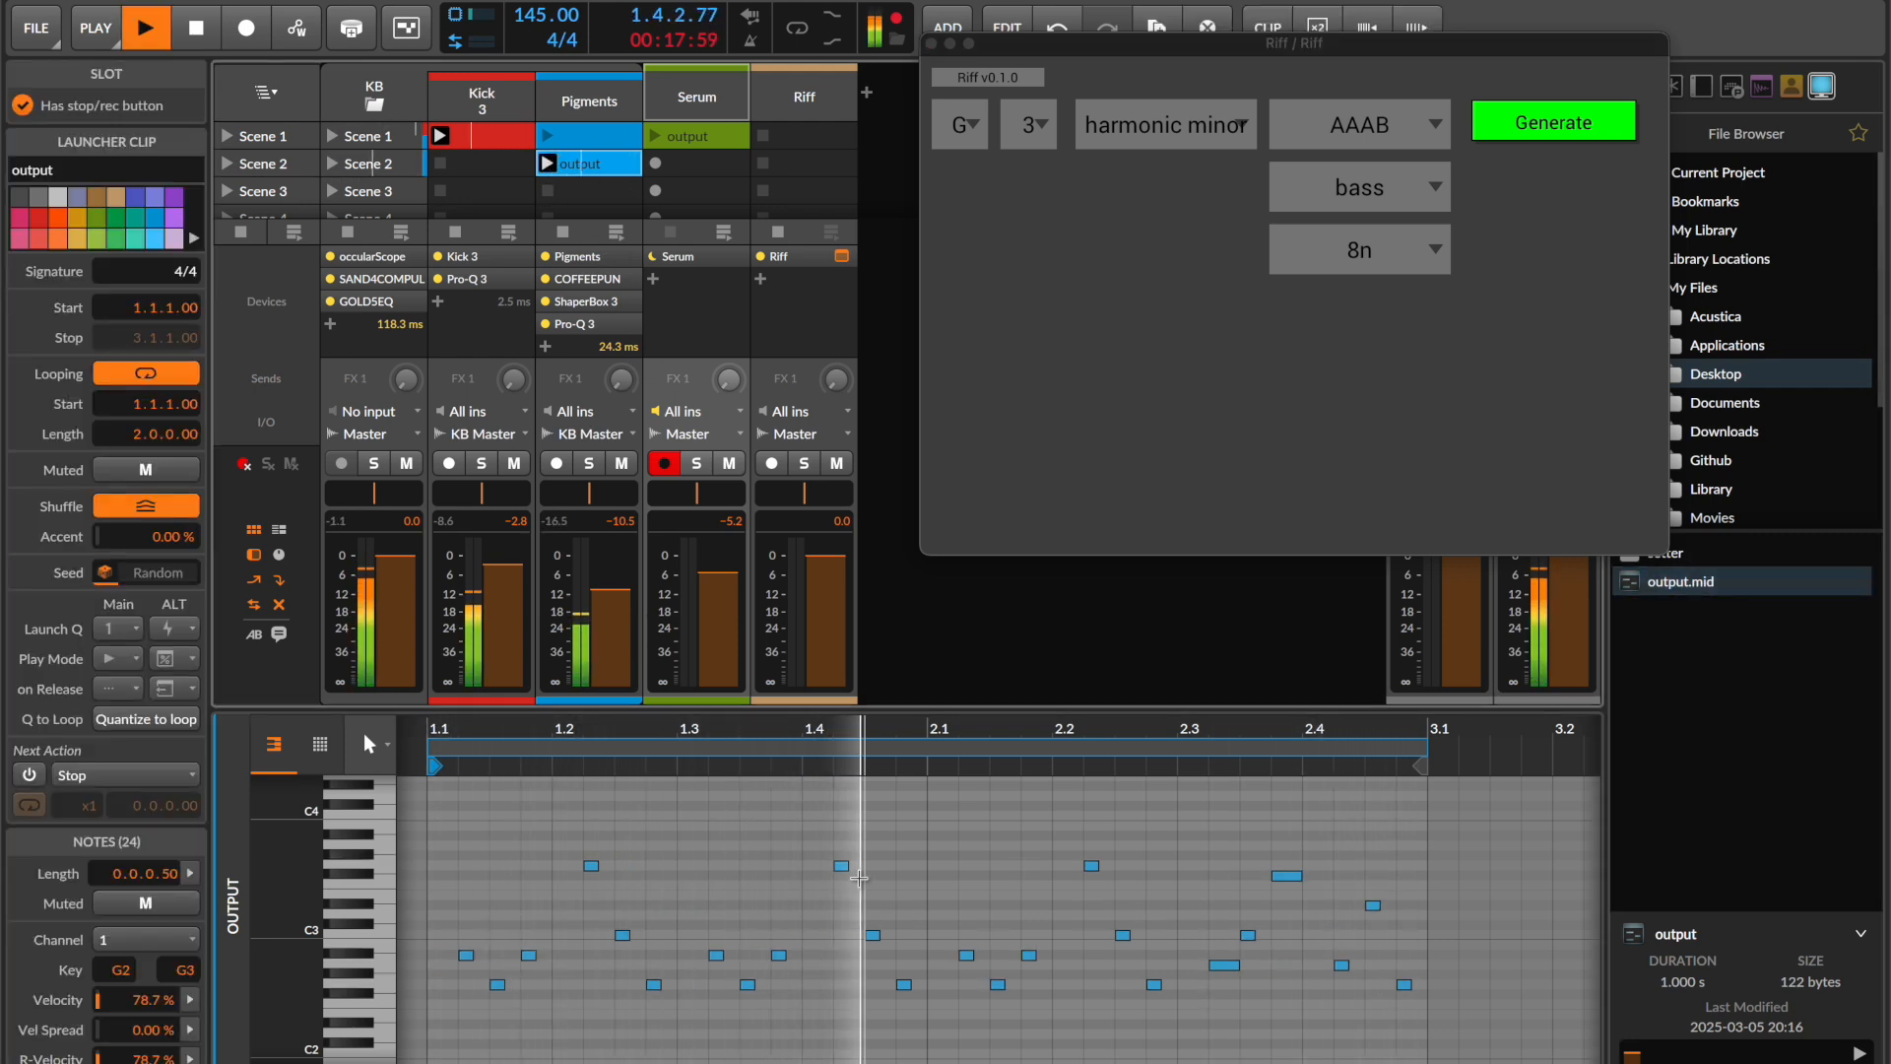
- Audition the Serum Scene 1 clip together with the Pigments Scene 2 bass line and stop playback
left_click(652, 136)
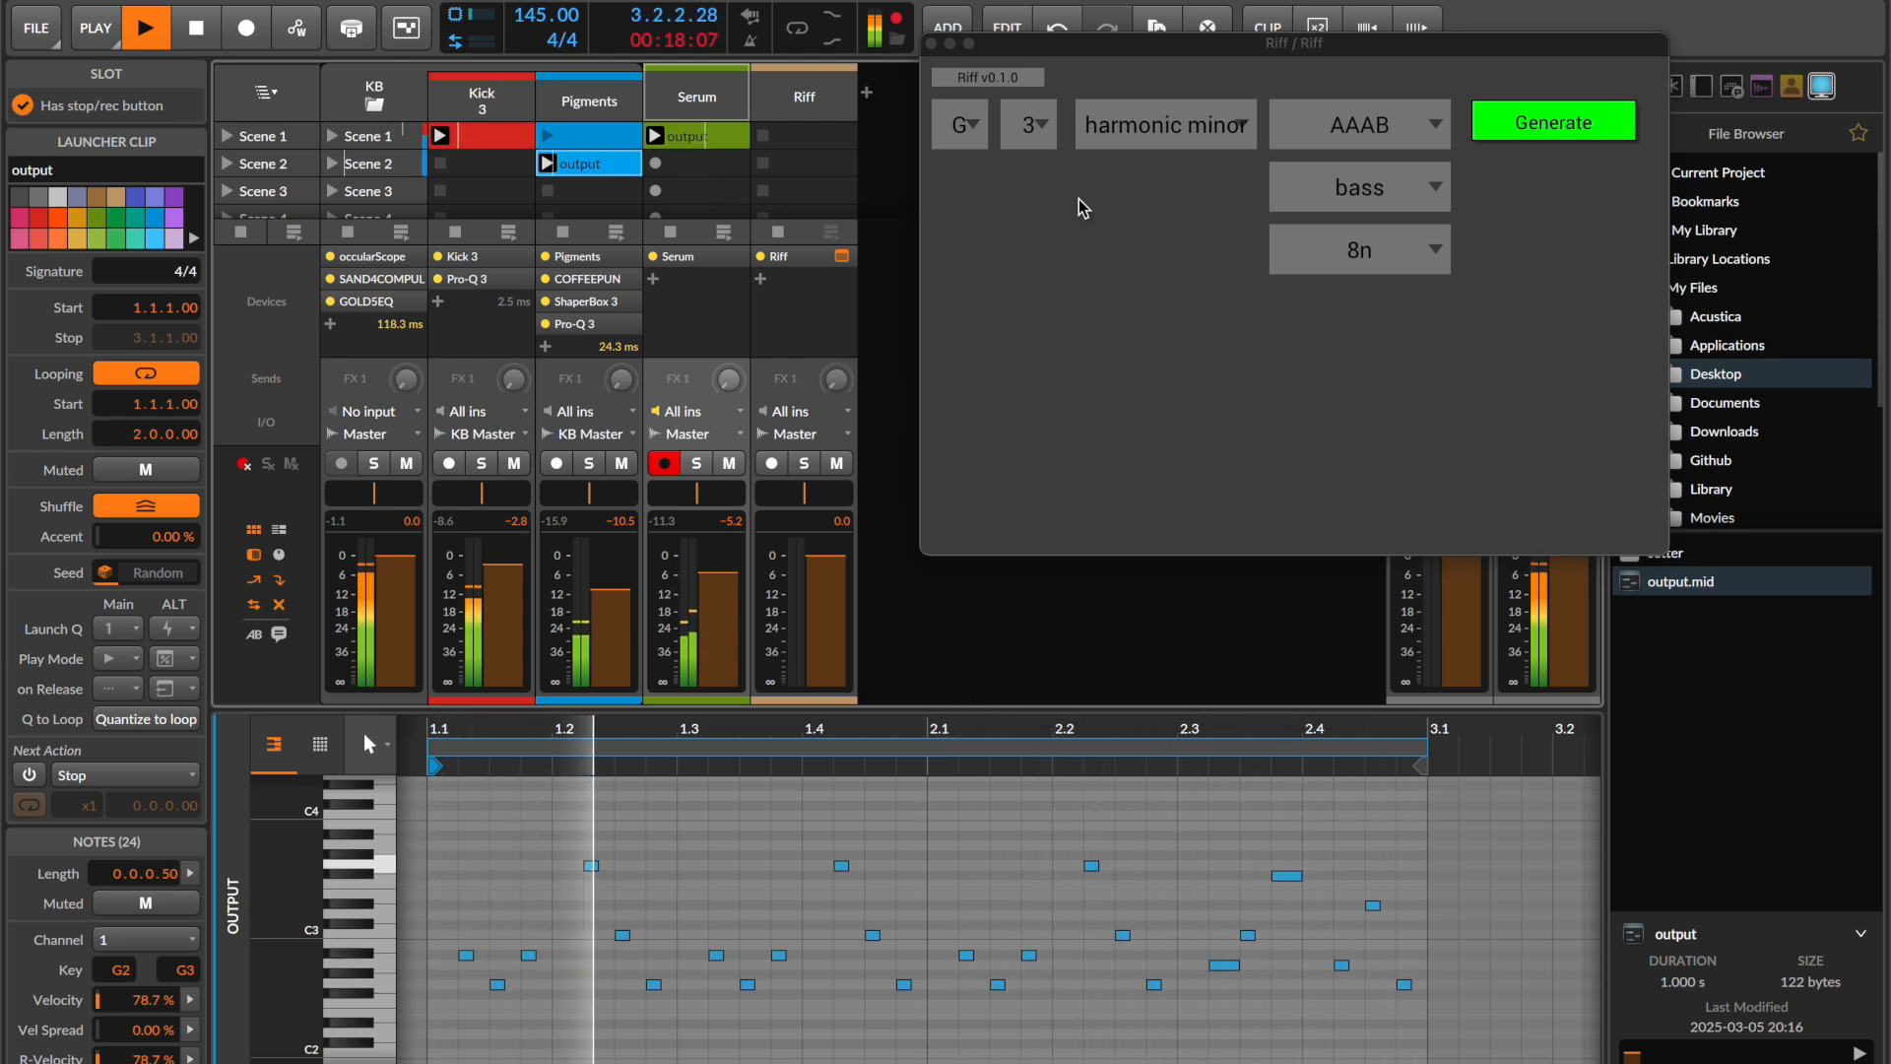
left_click(1038, 130)
left_click(1081, 321)
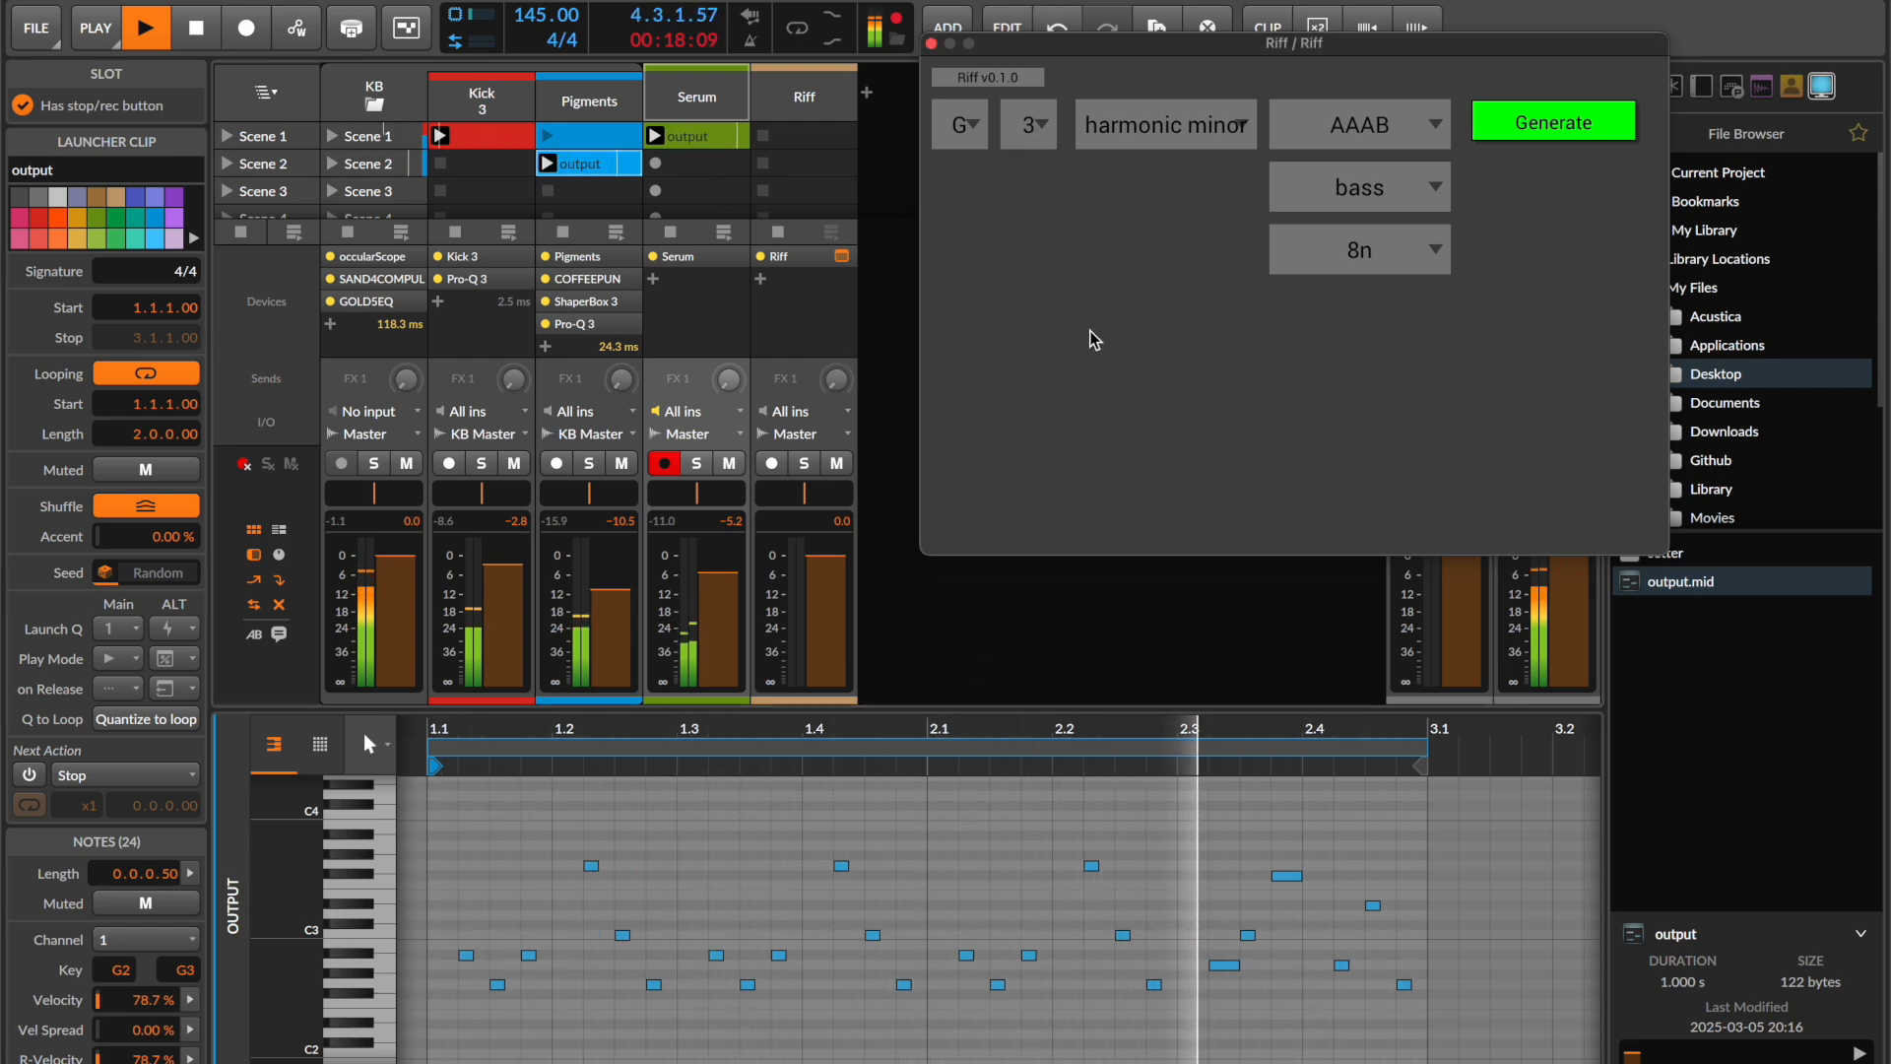
key("space")
- Set octave 4 and the only R note option, generate an AAAB riff, load it over the Serum Scene 1 clip and audition it
left_click(1039, 120)
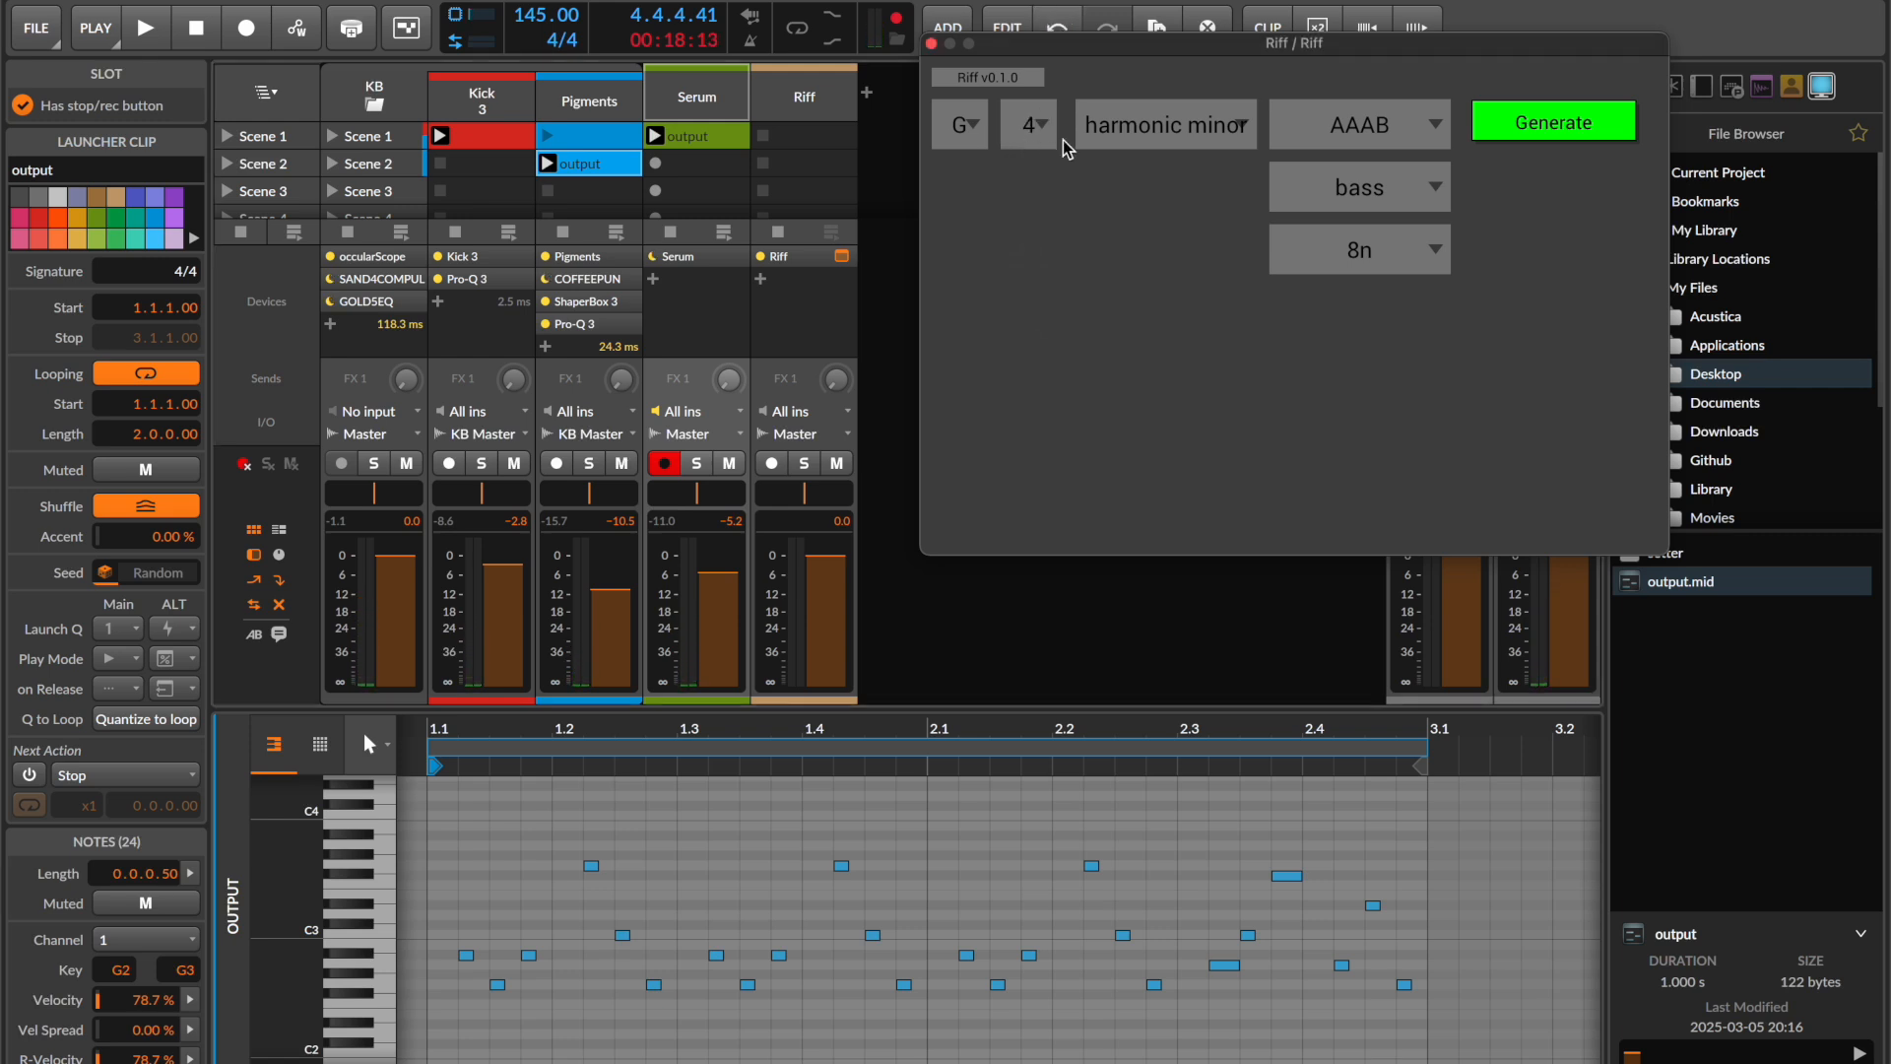
left_click(1313, 195)
left_click_drag(1668, 588, 687, 138)
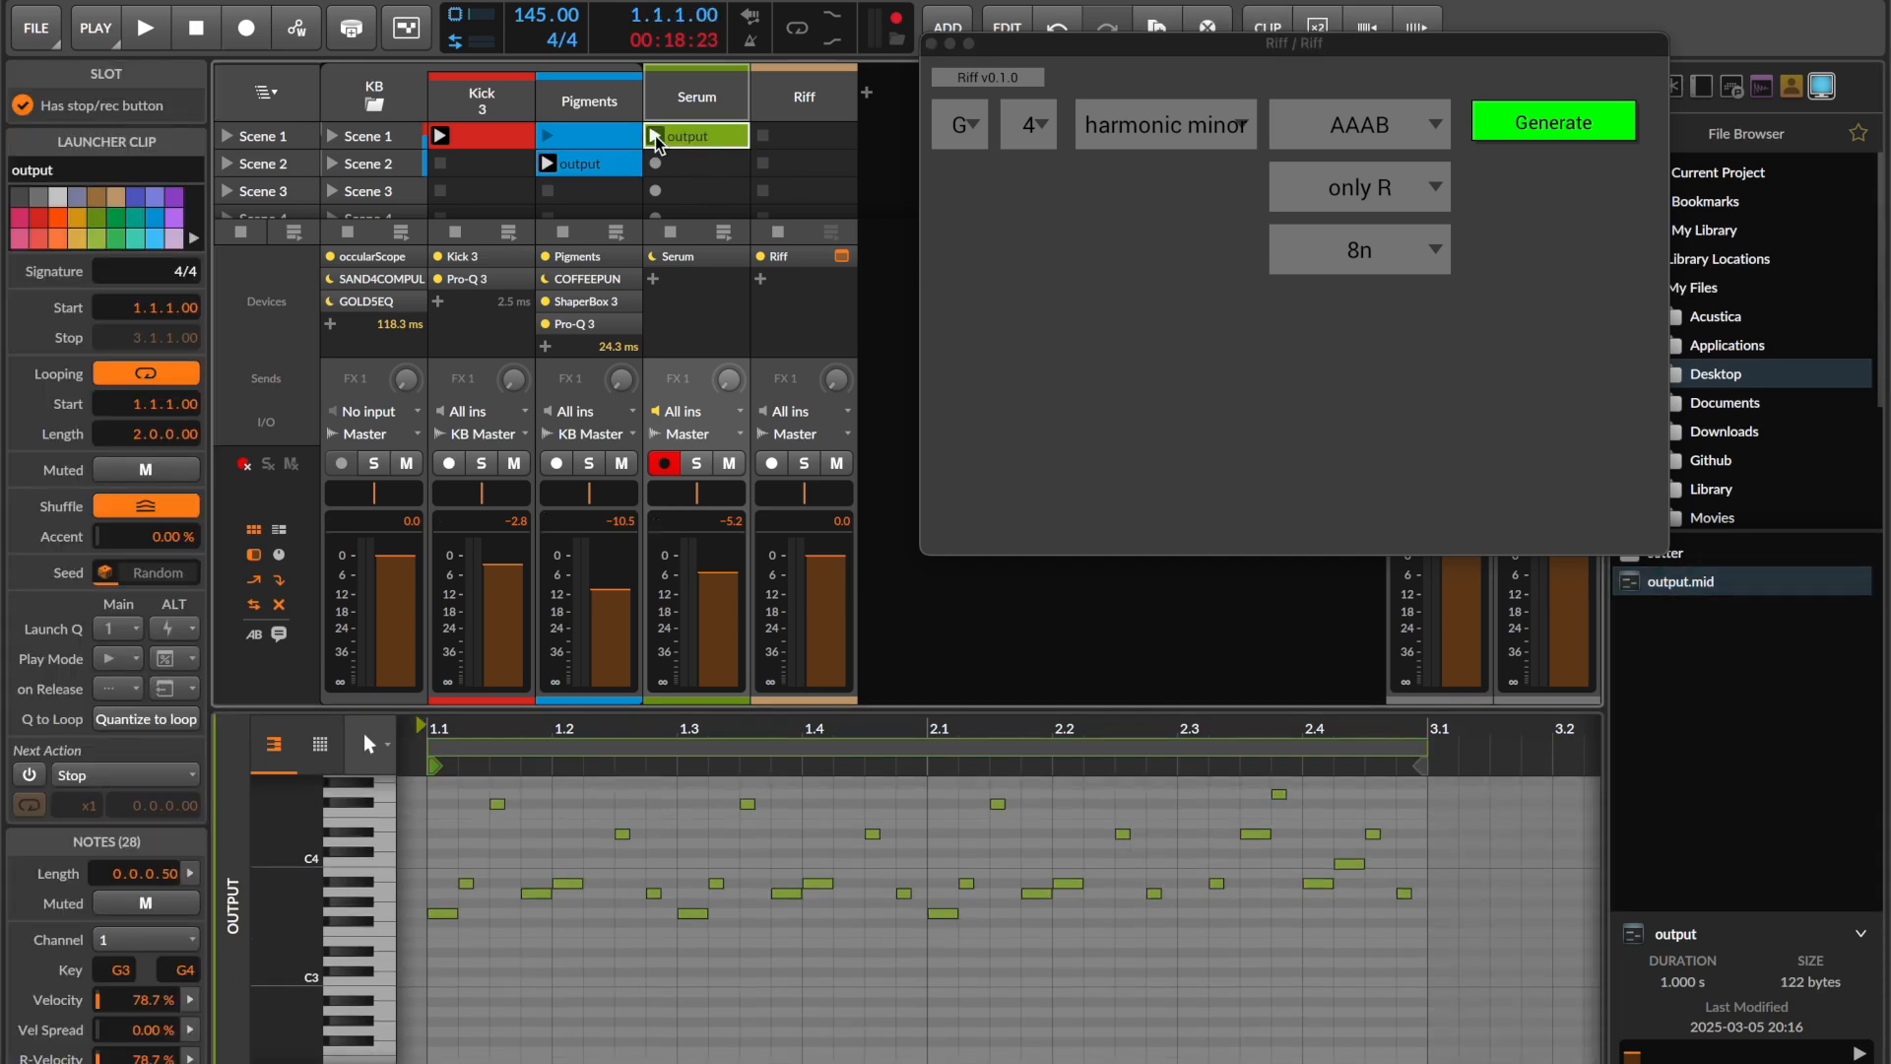
left_click(654, 135)
- Set the octave to 3, generate two only R AAAB riffs and audition each in place of the Serum Scene 1 clip
left_click(1037, 125)
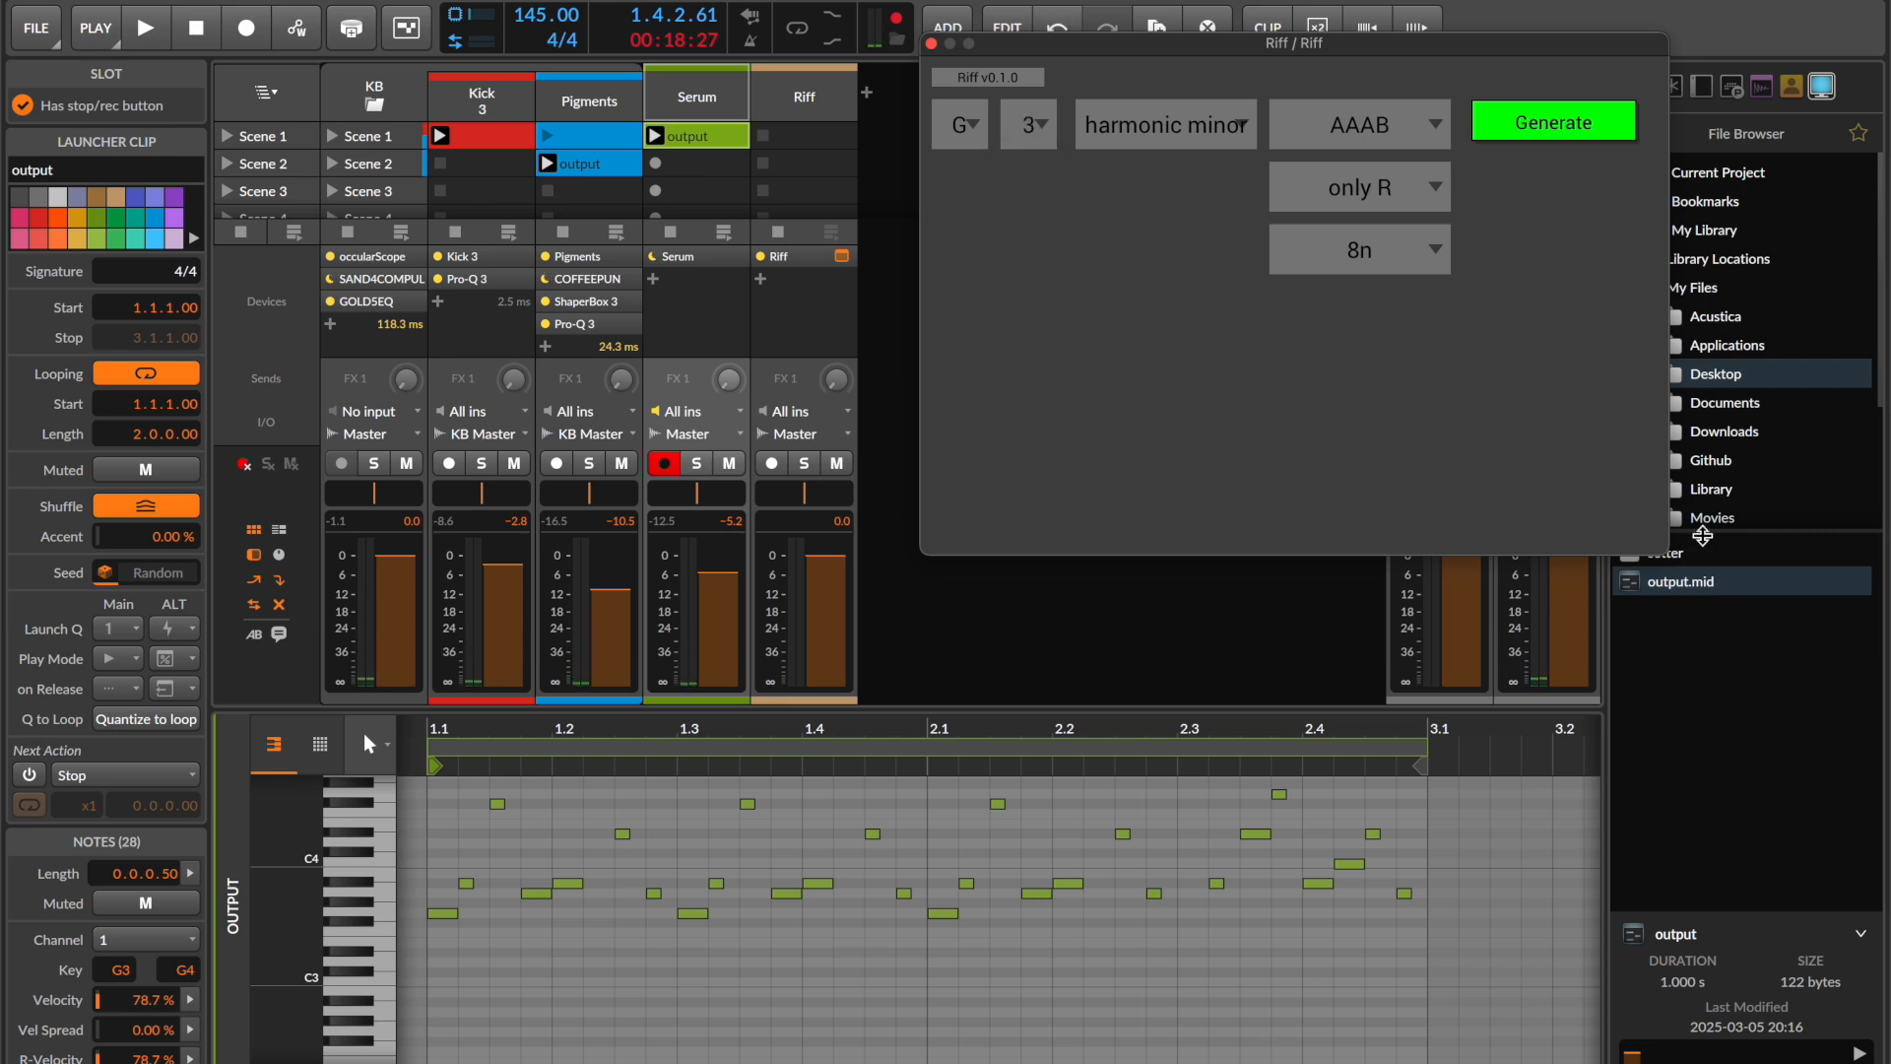
left_click_drag(1674, 591, 669, 143)
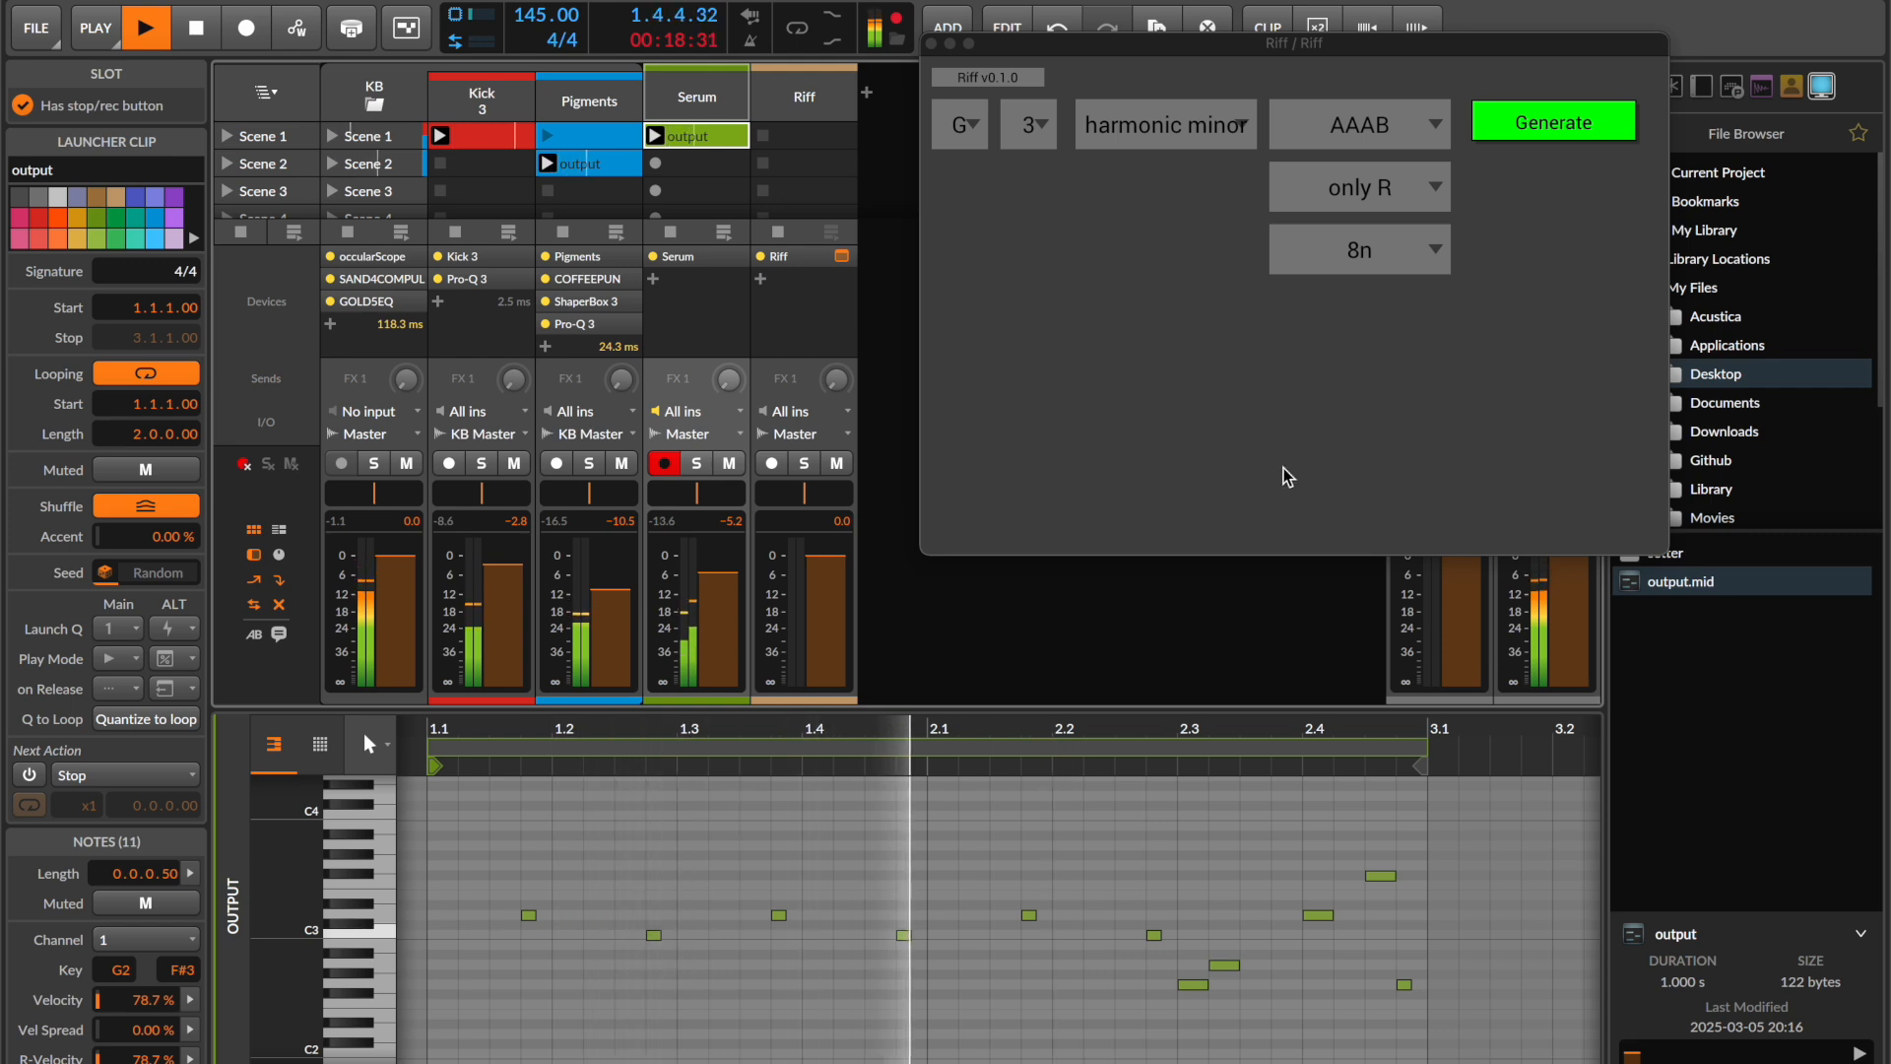
left_click(1541, 128)
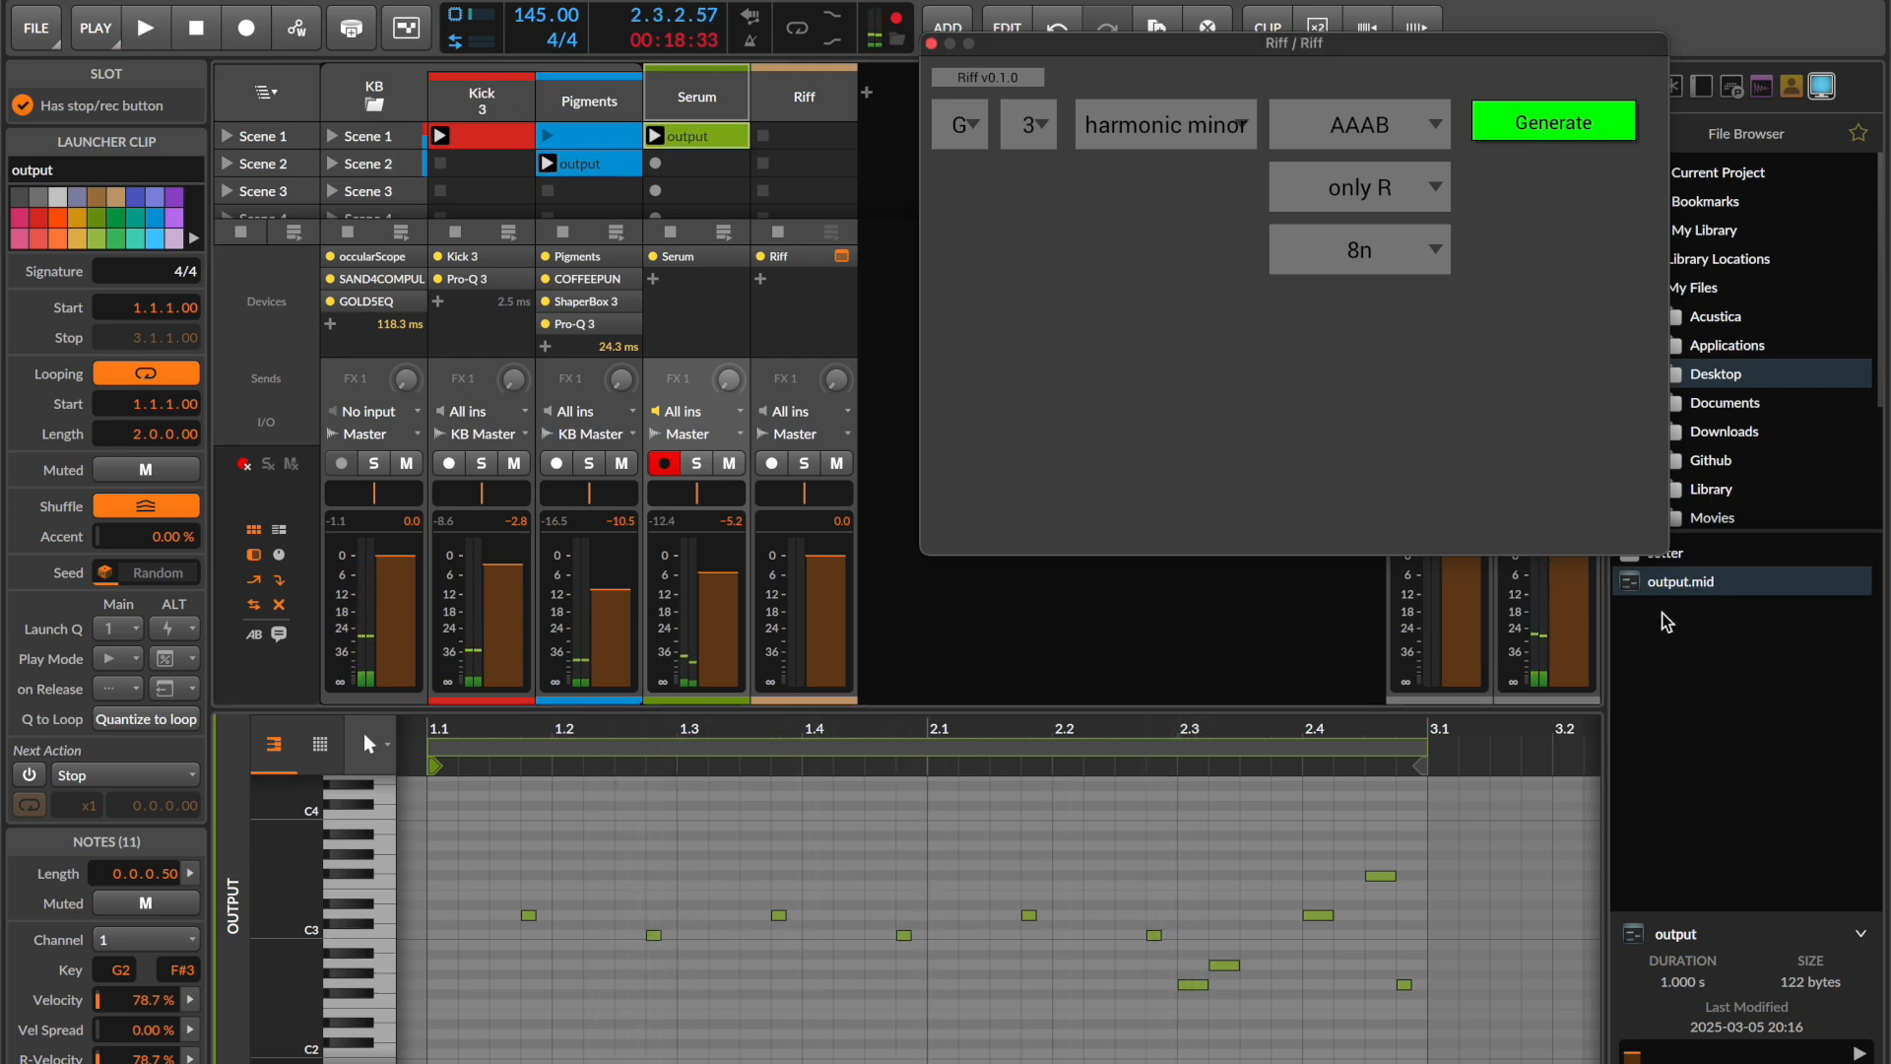
left_click_drag(1670, 594, 660, 133)
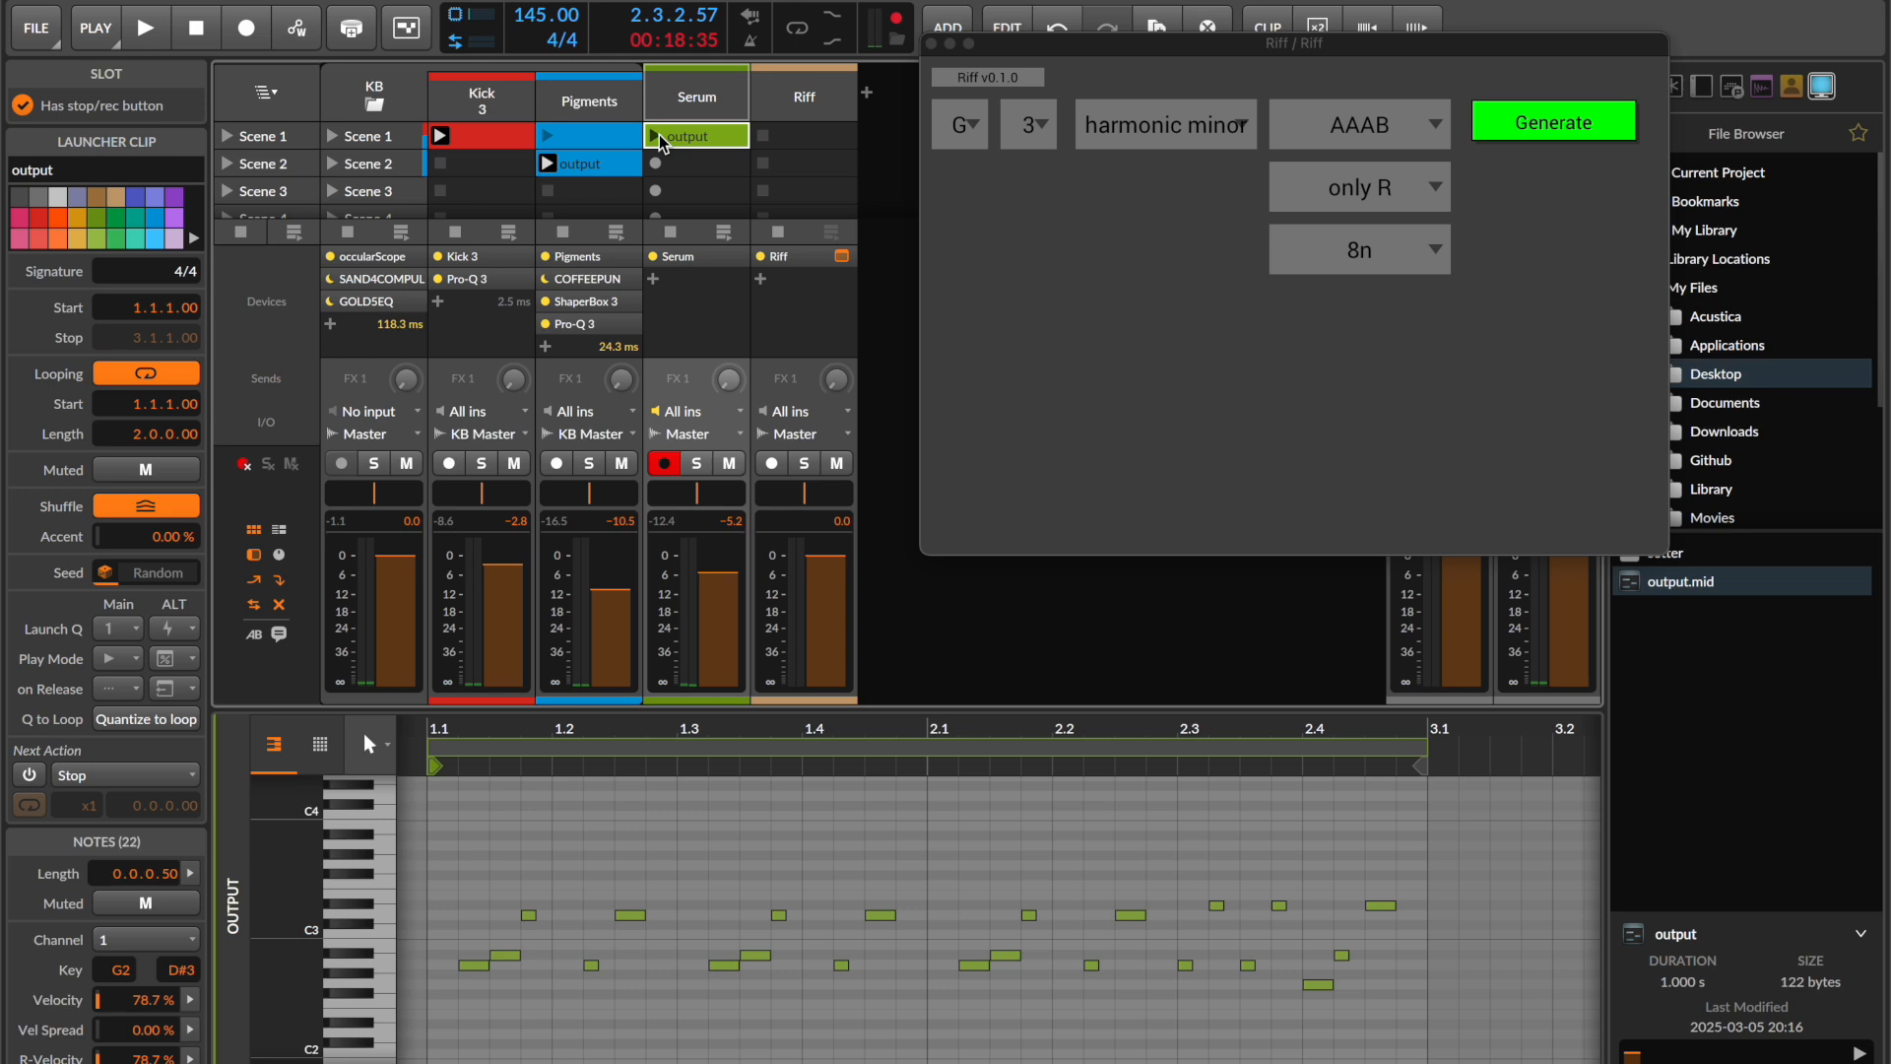
left_click(656, 134)
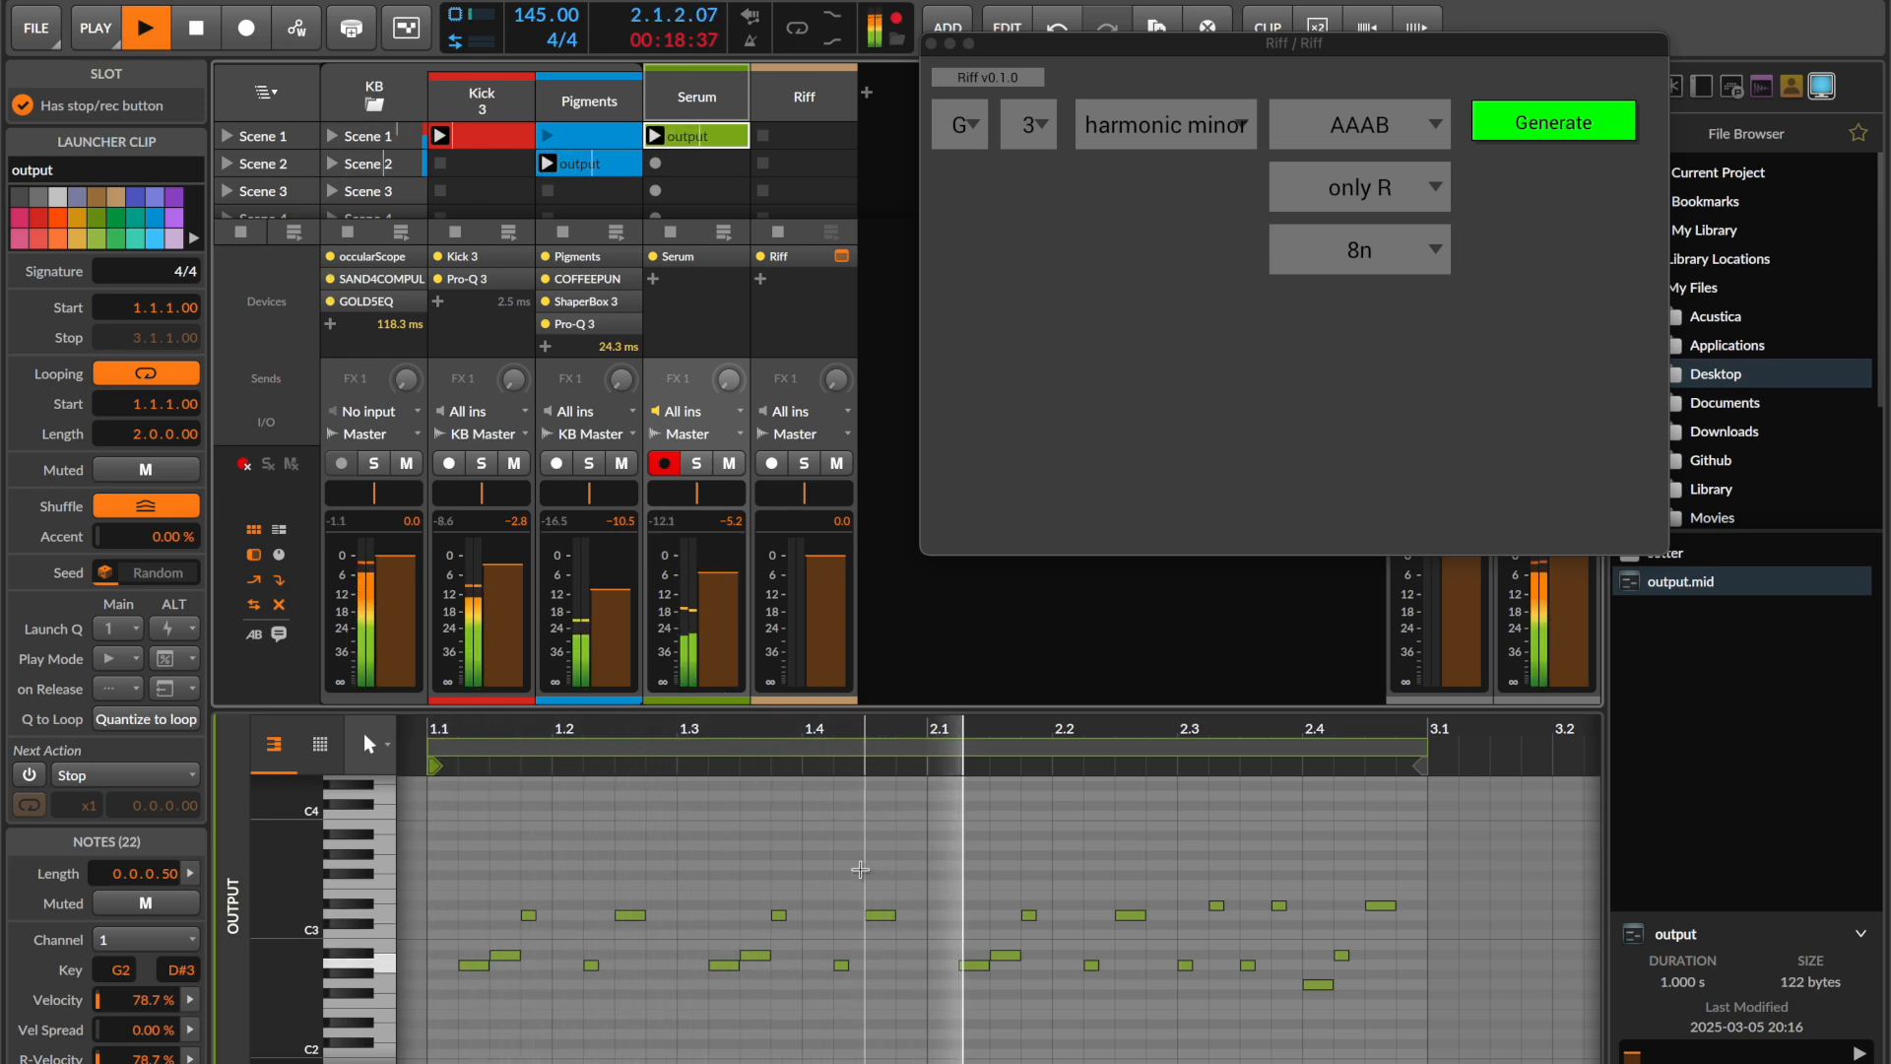
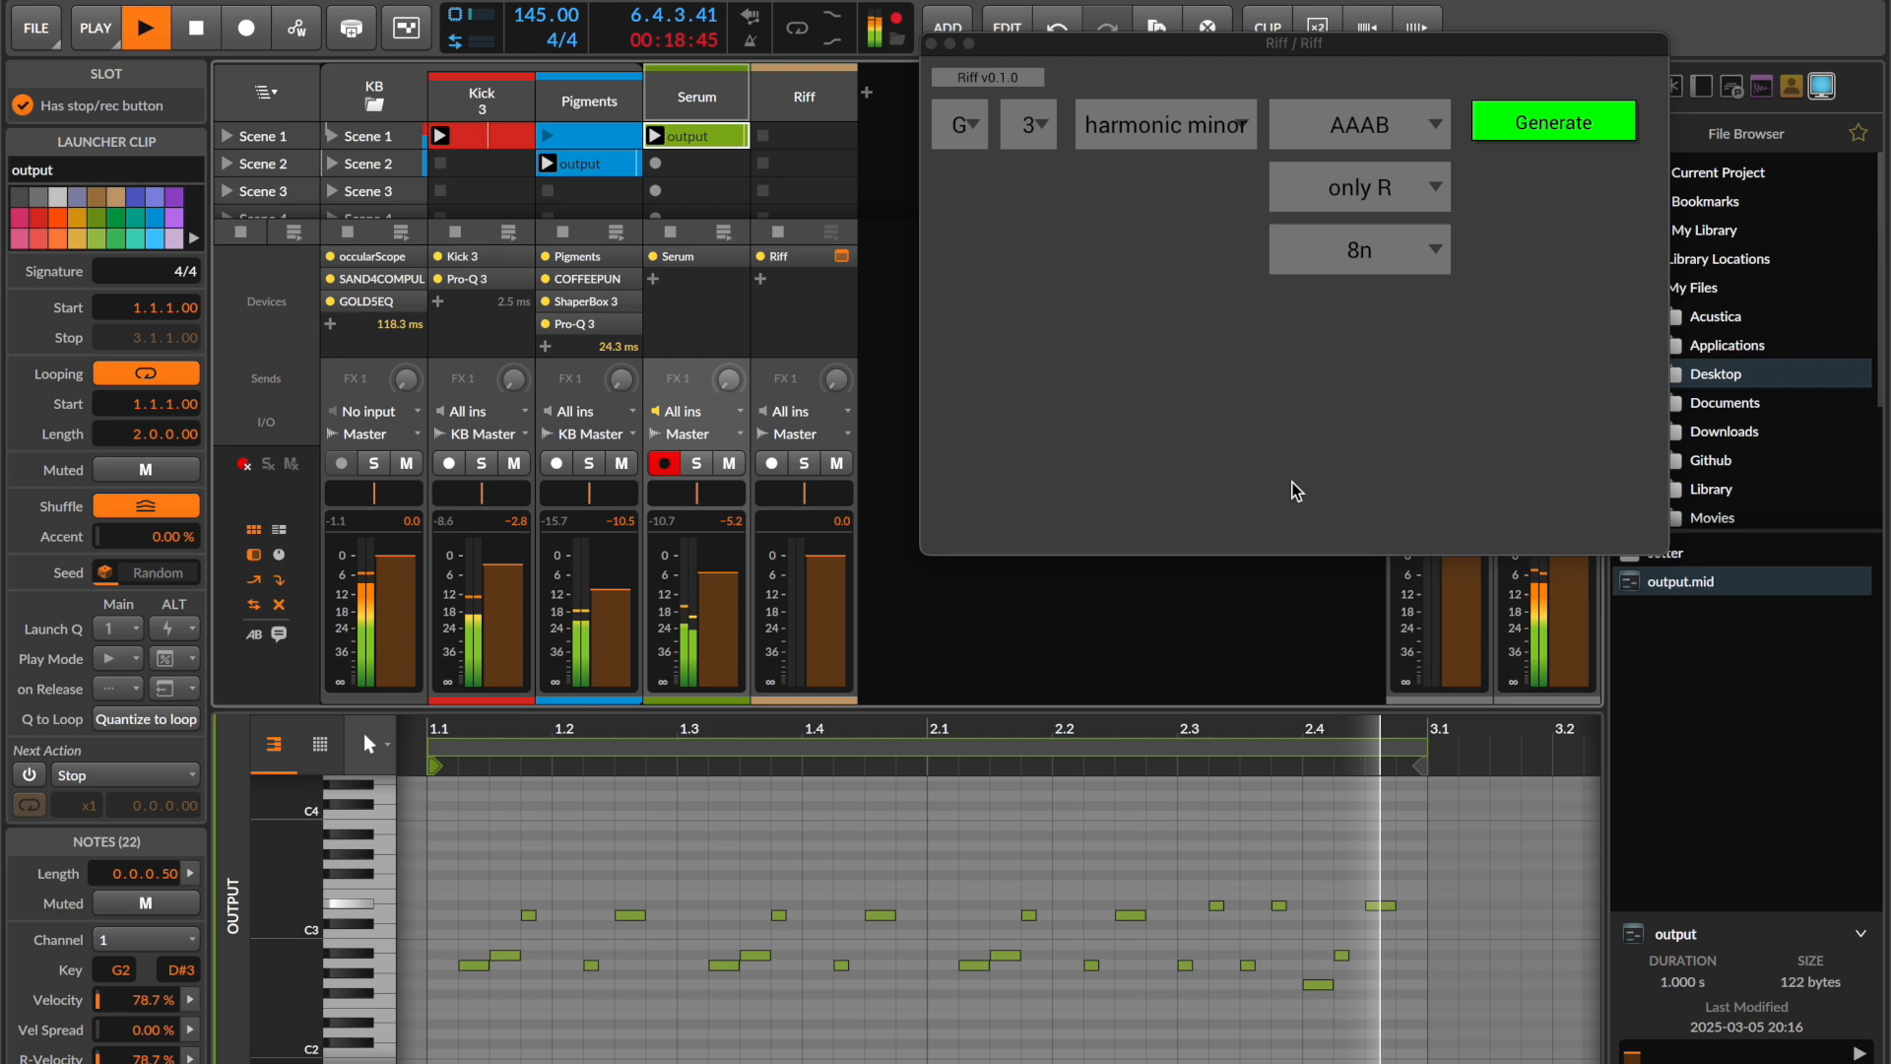
- Set the combination to ABACABAD and note length to 4n, generate a riff, load it over the Serum Scene 1 clip and audition all eight bars
left_click(1385, 134)
left_click(1342, 335)
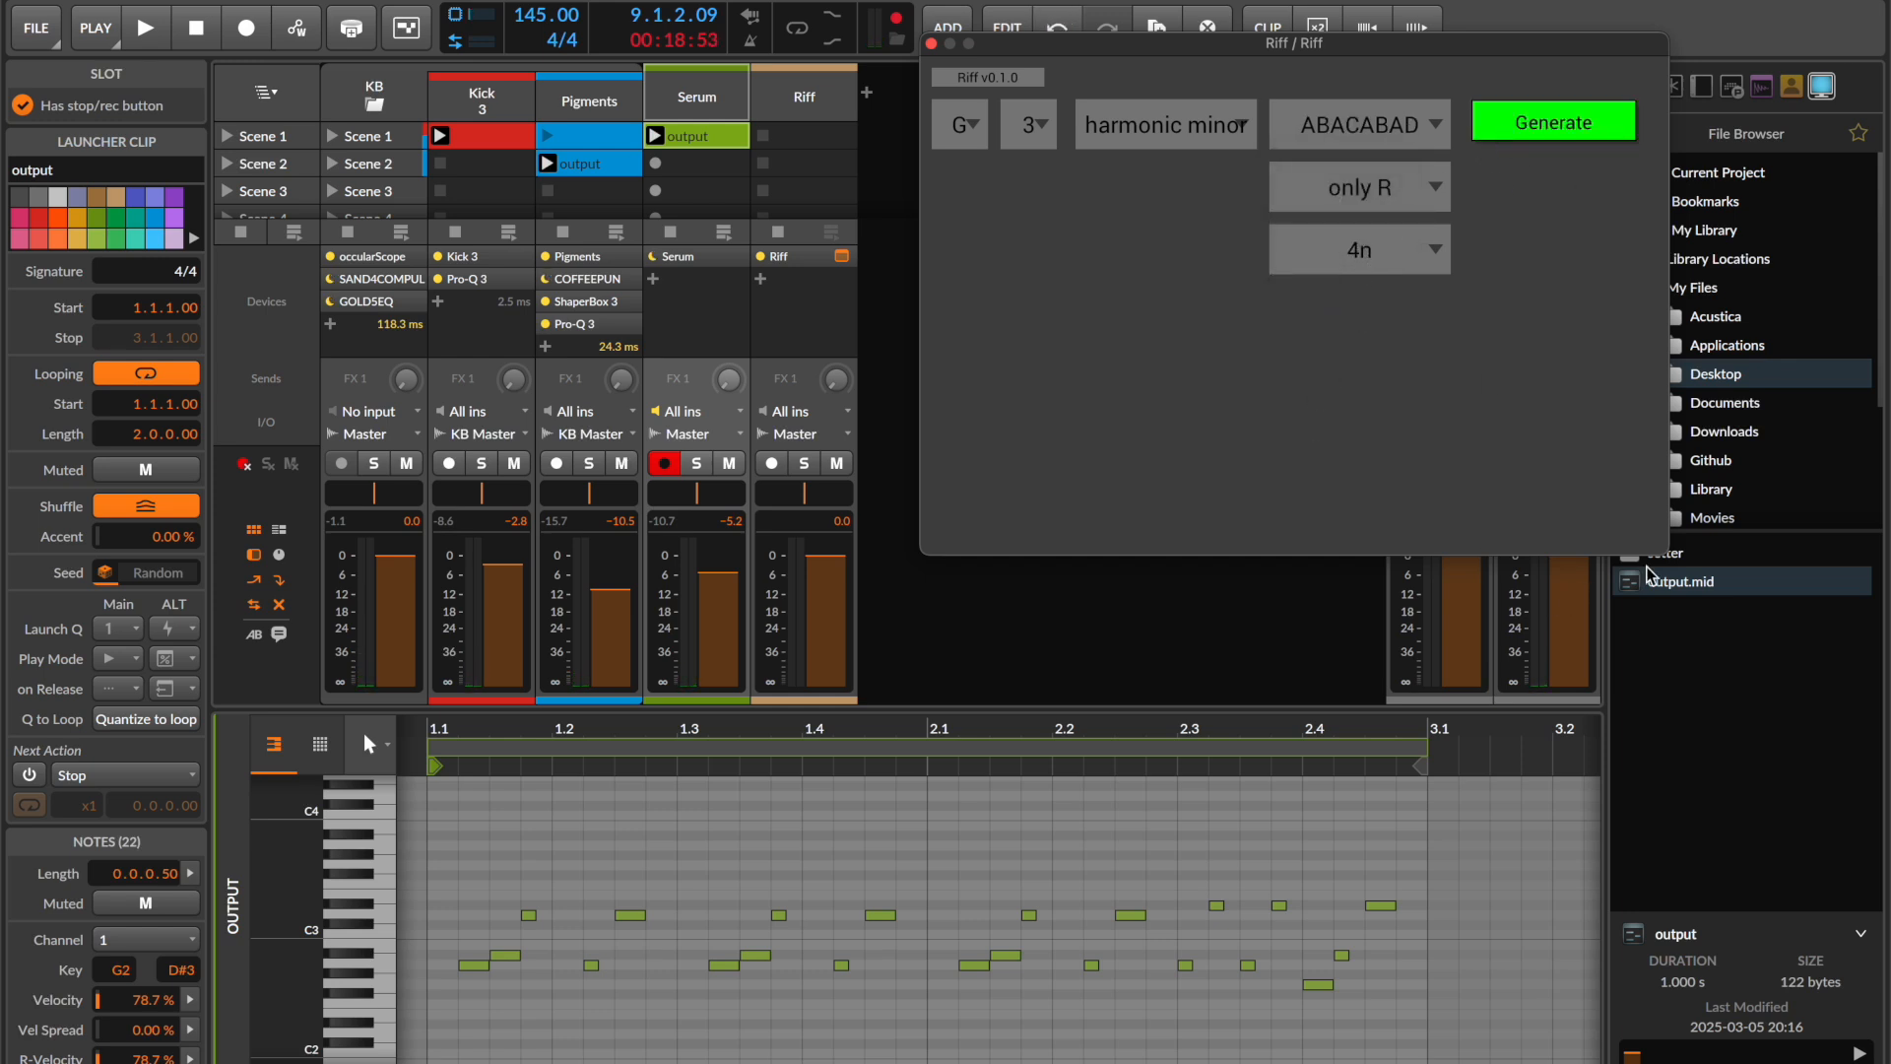
left_click_drag(1662, 589, 656, 136)
left_click(656, 136)
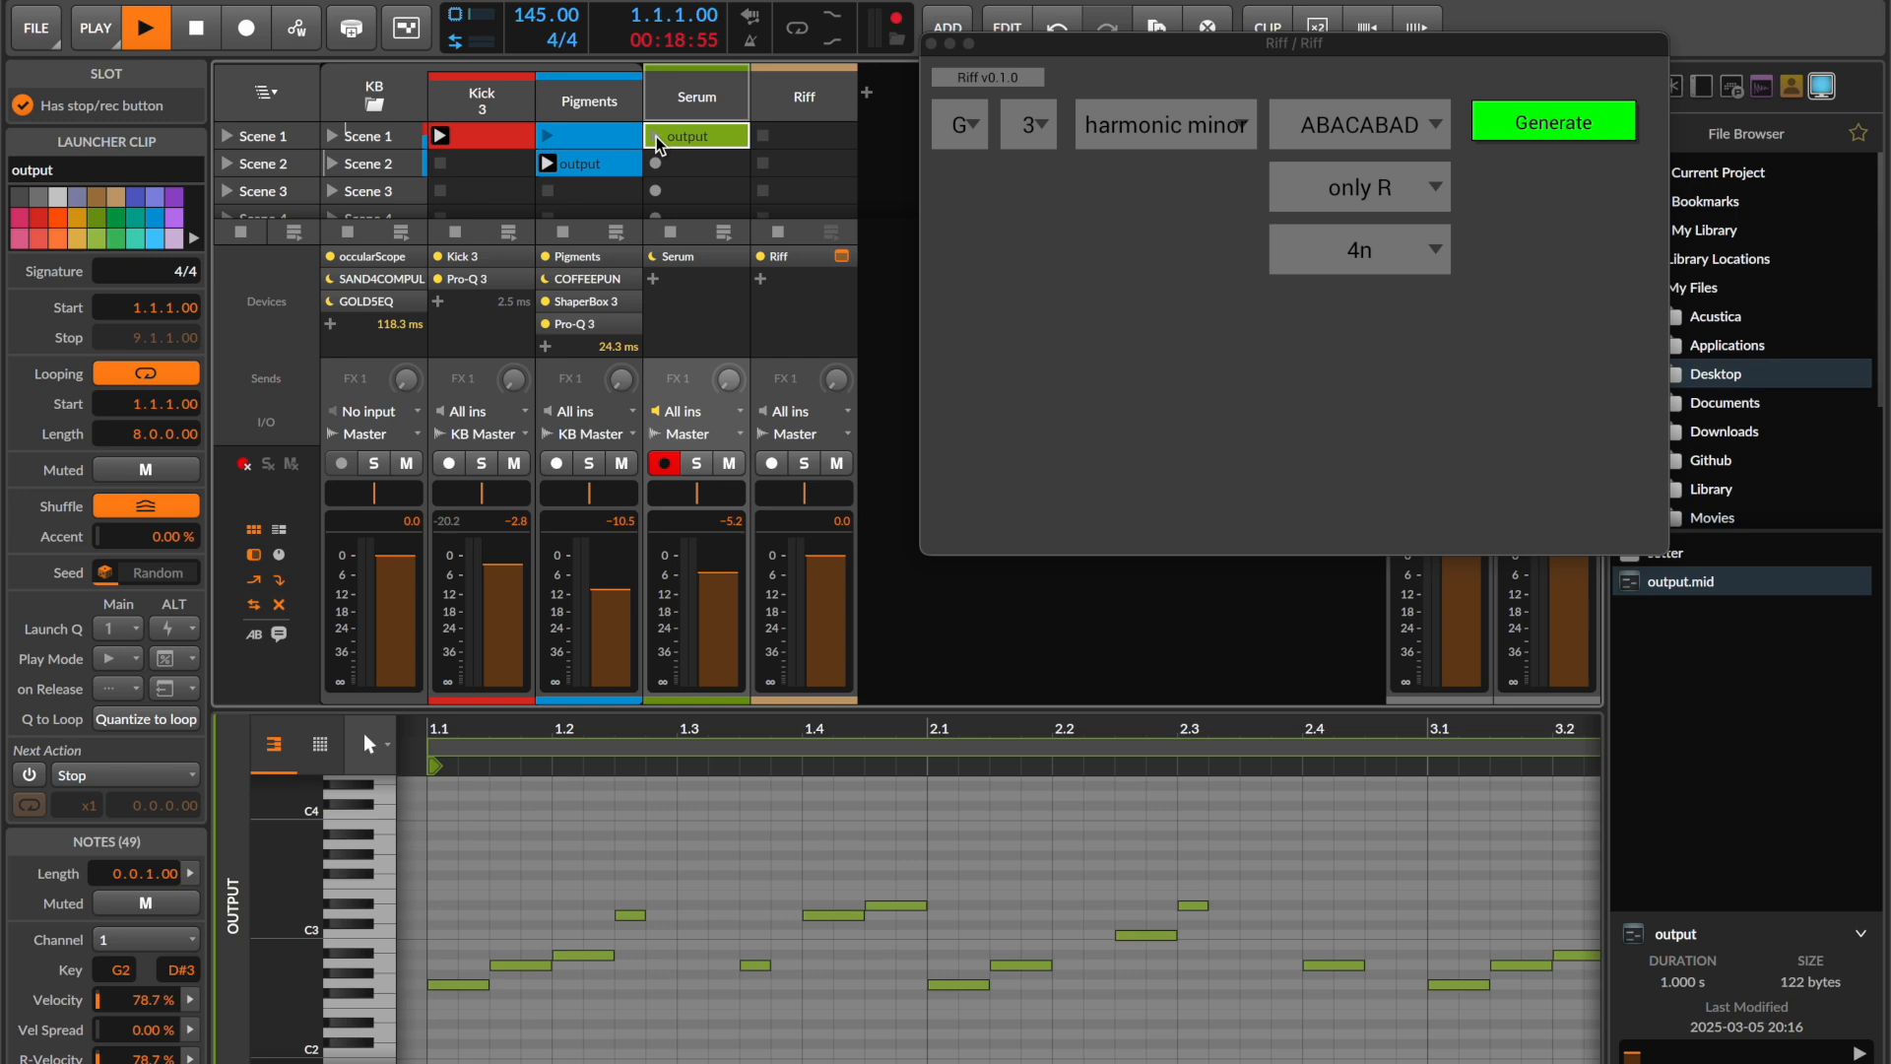
left_click_drag(988, 728, 912, 766)
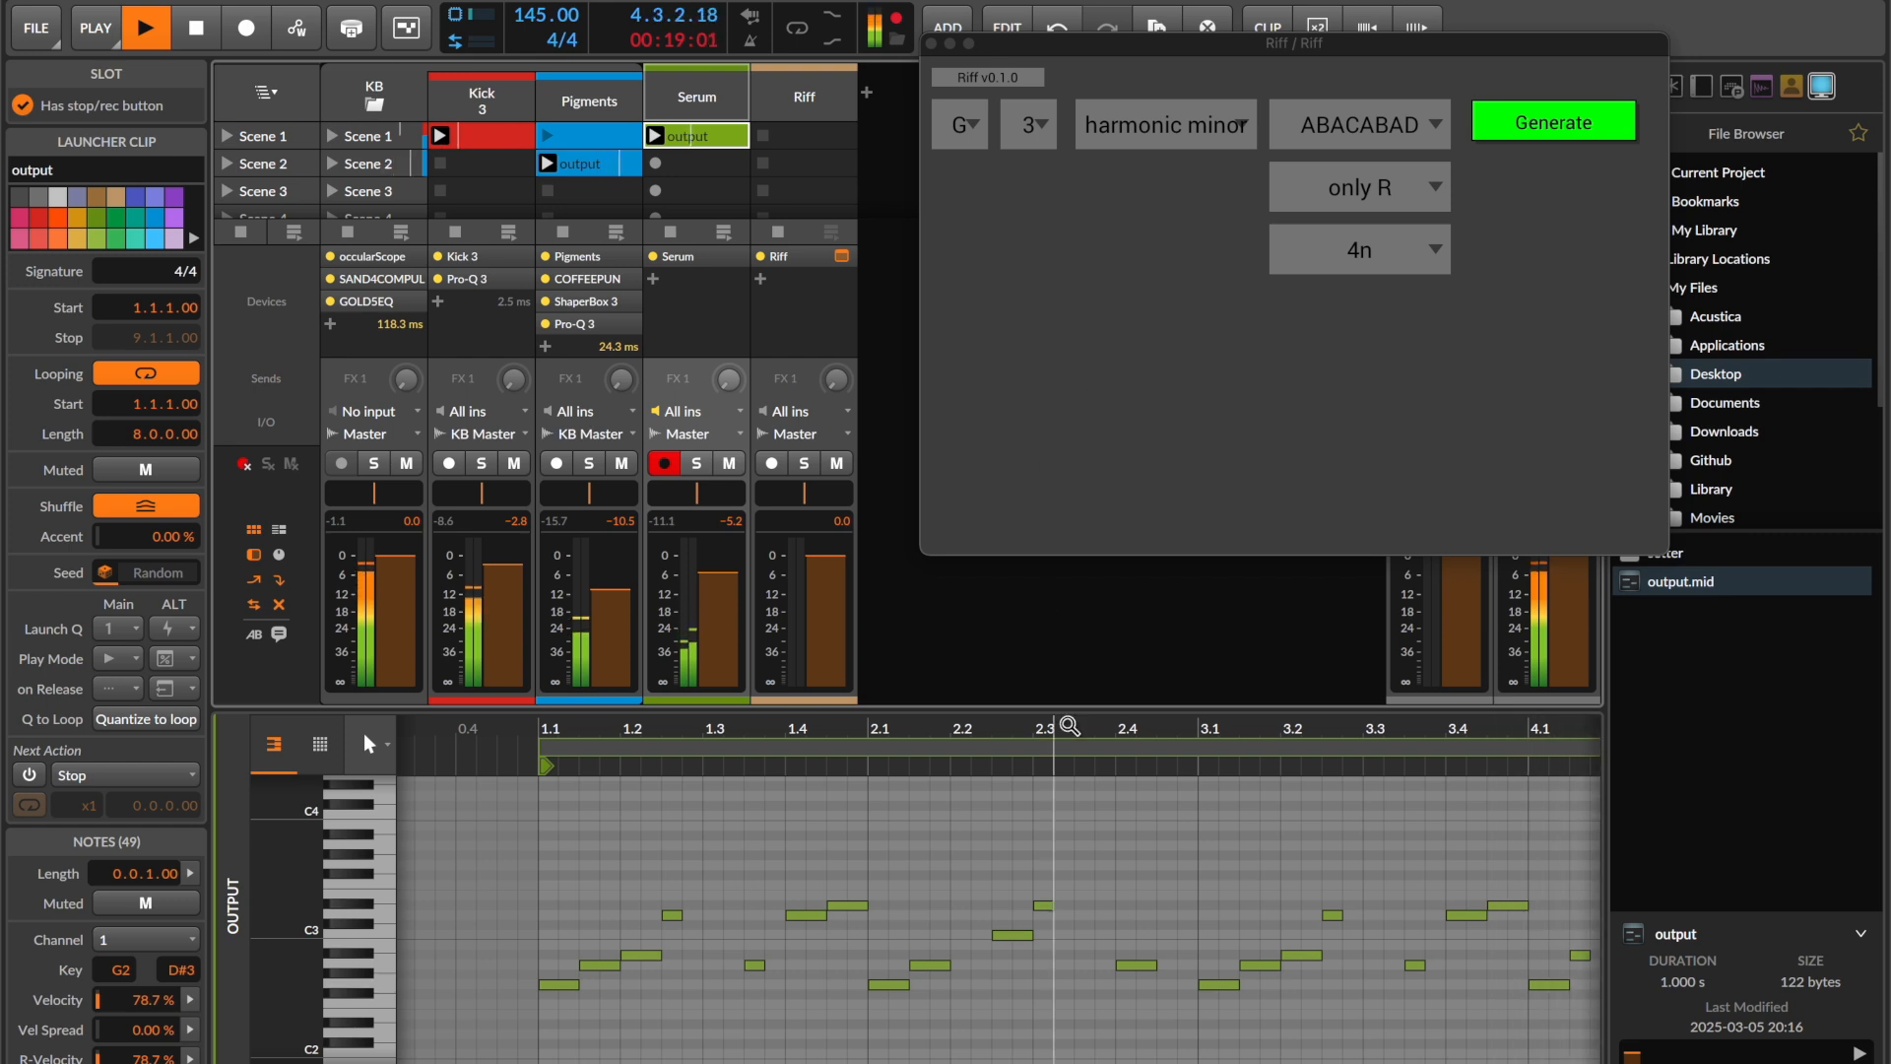
left_click_drag(962, 729, 1094, 547)
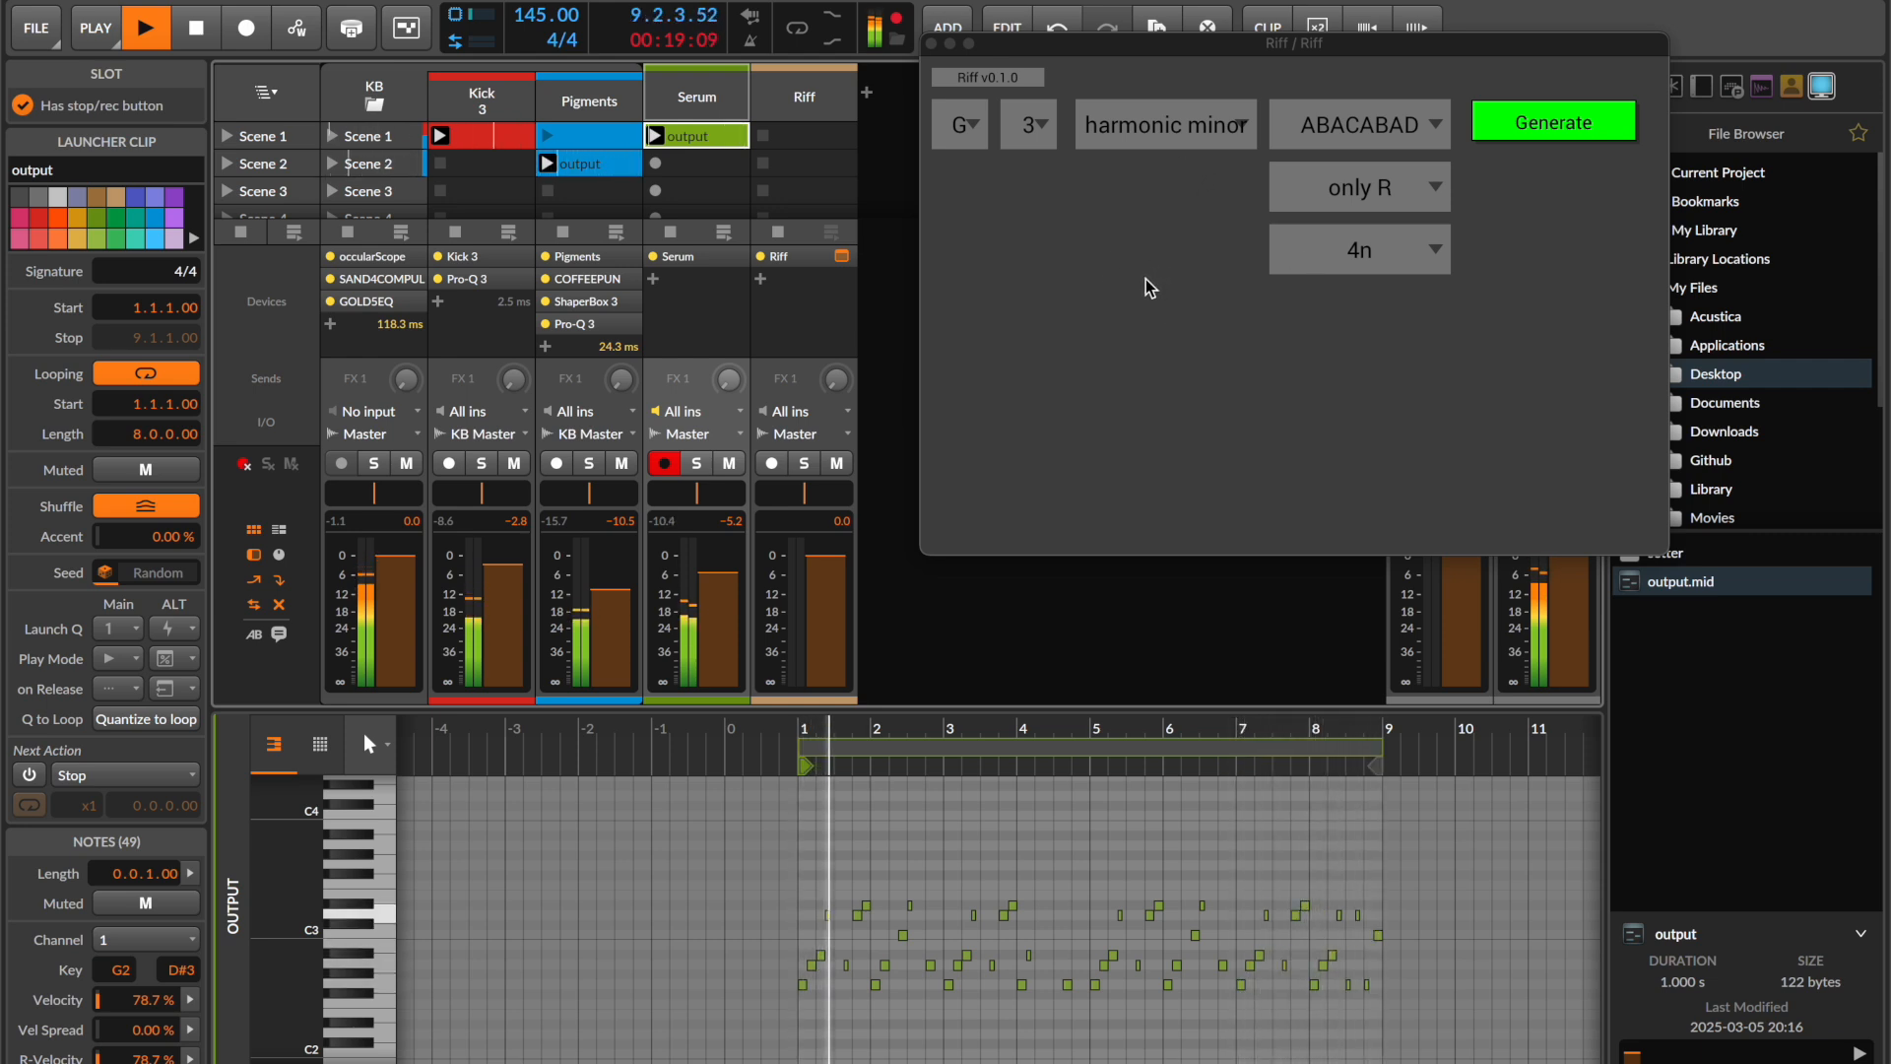
- Generate another ABACABAD riff at 4n, load output.mid over the Serum Scene 1 clip and audition it while viewing more bars
left_click(1541, 130)
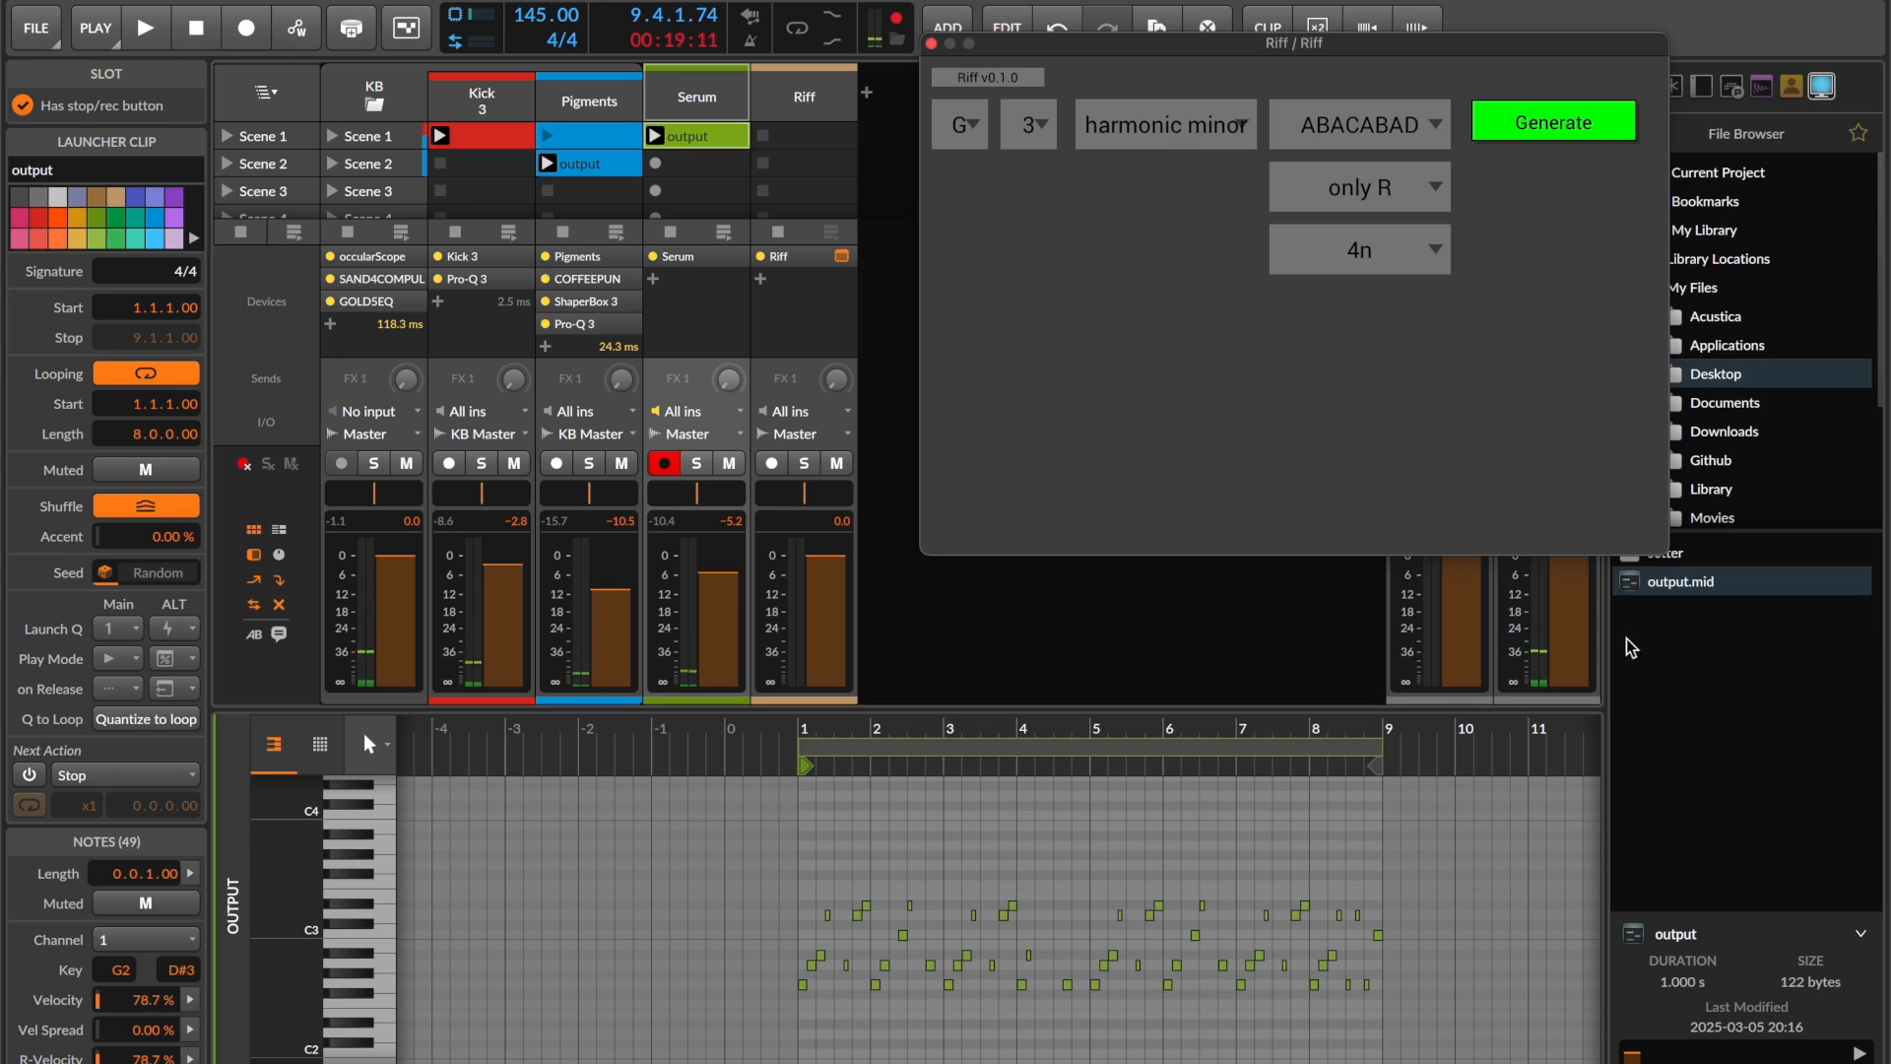
left_click_drag(1652, 586, 844, 325)
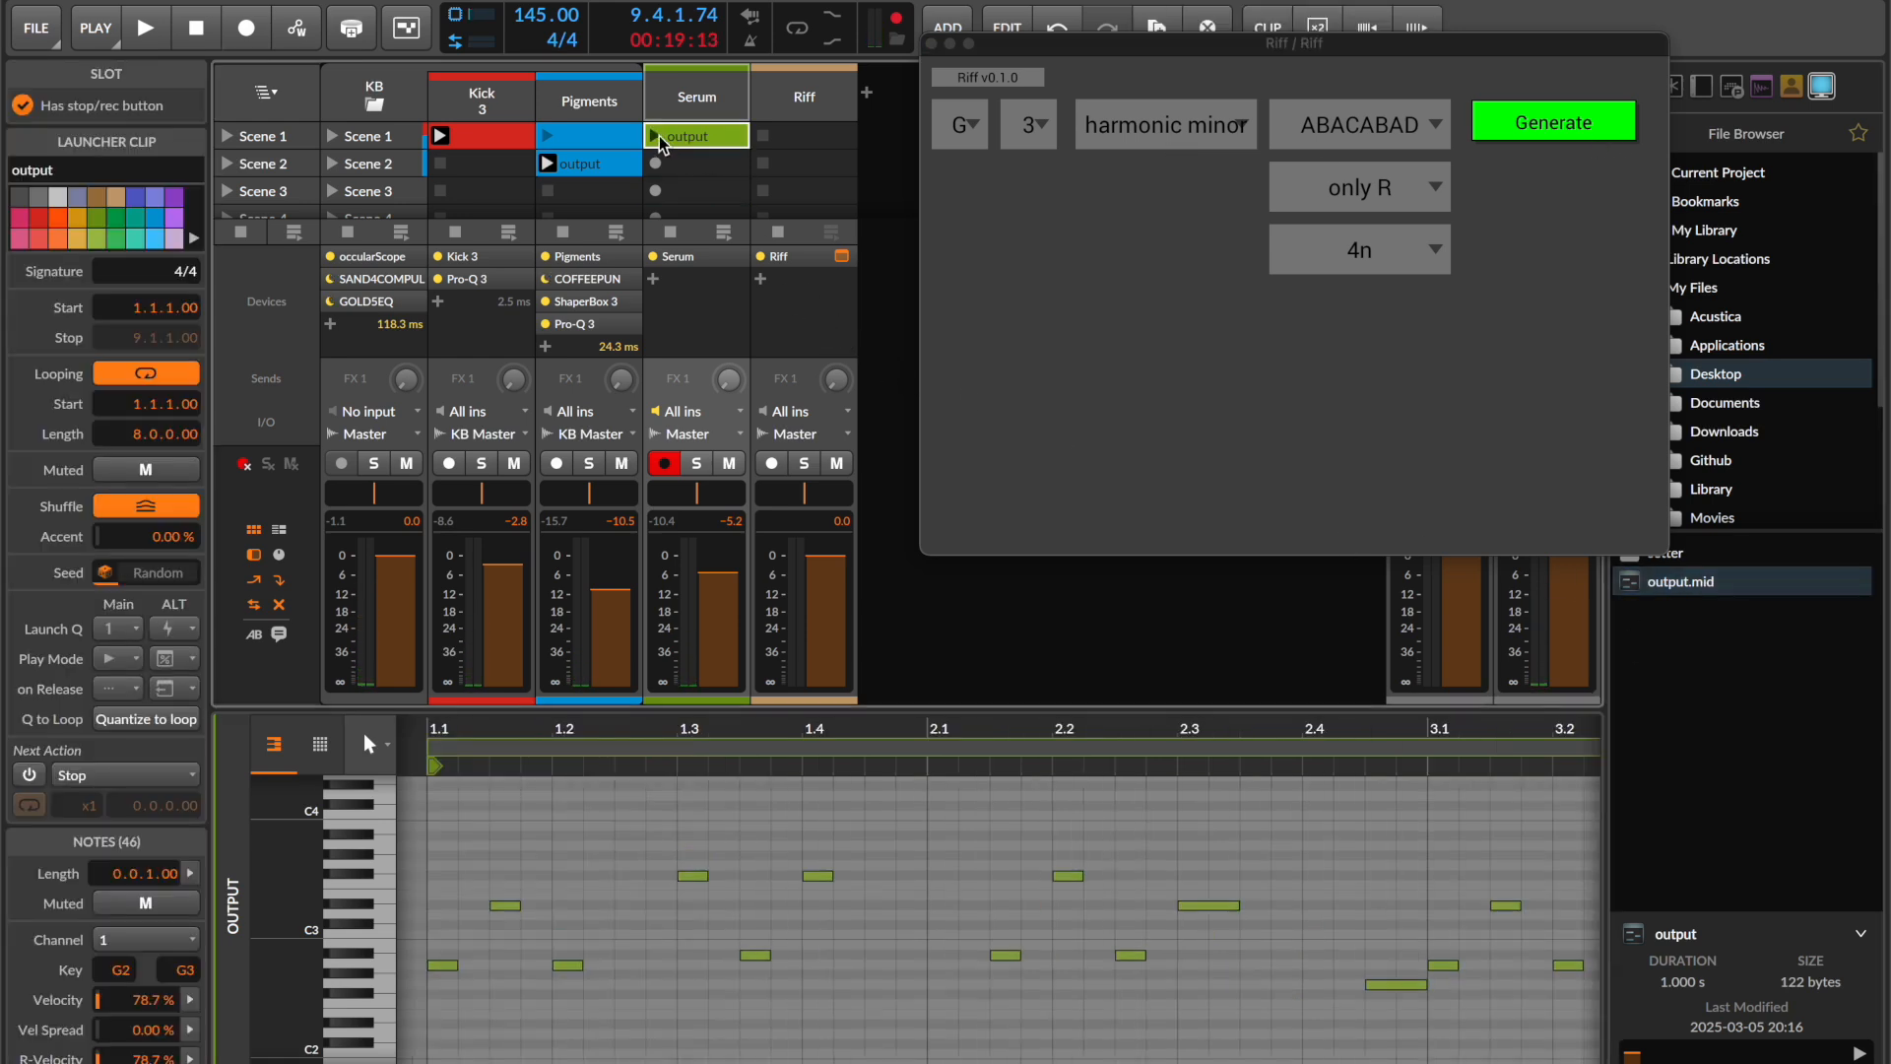
left_click(654, 135)
left_click_drag(844, 739, 975, 588)
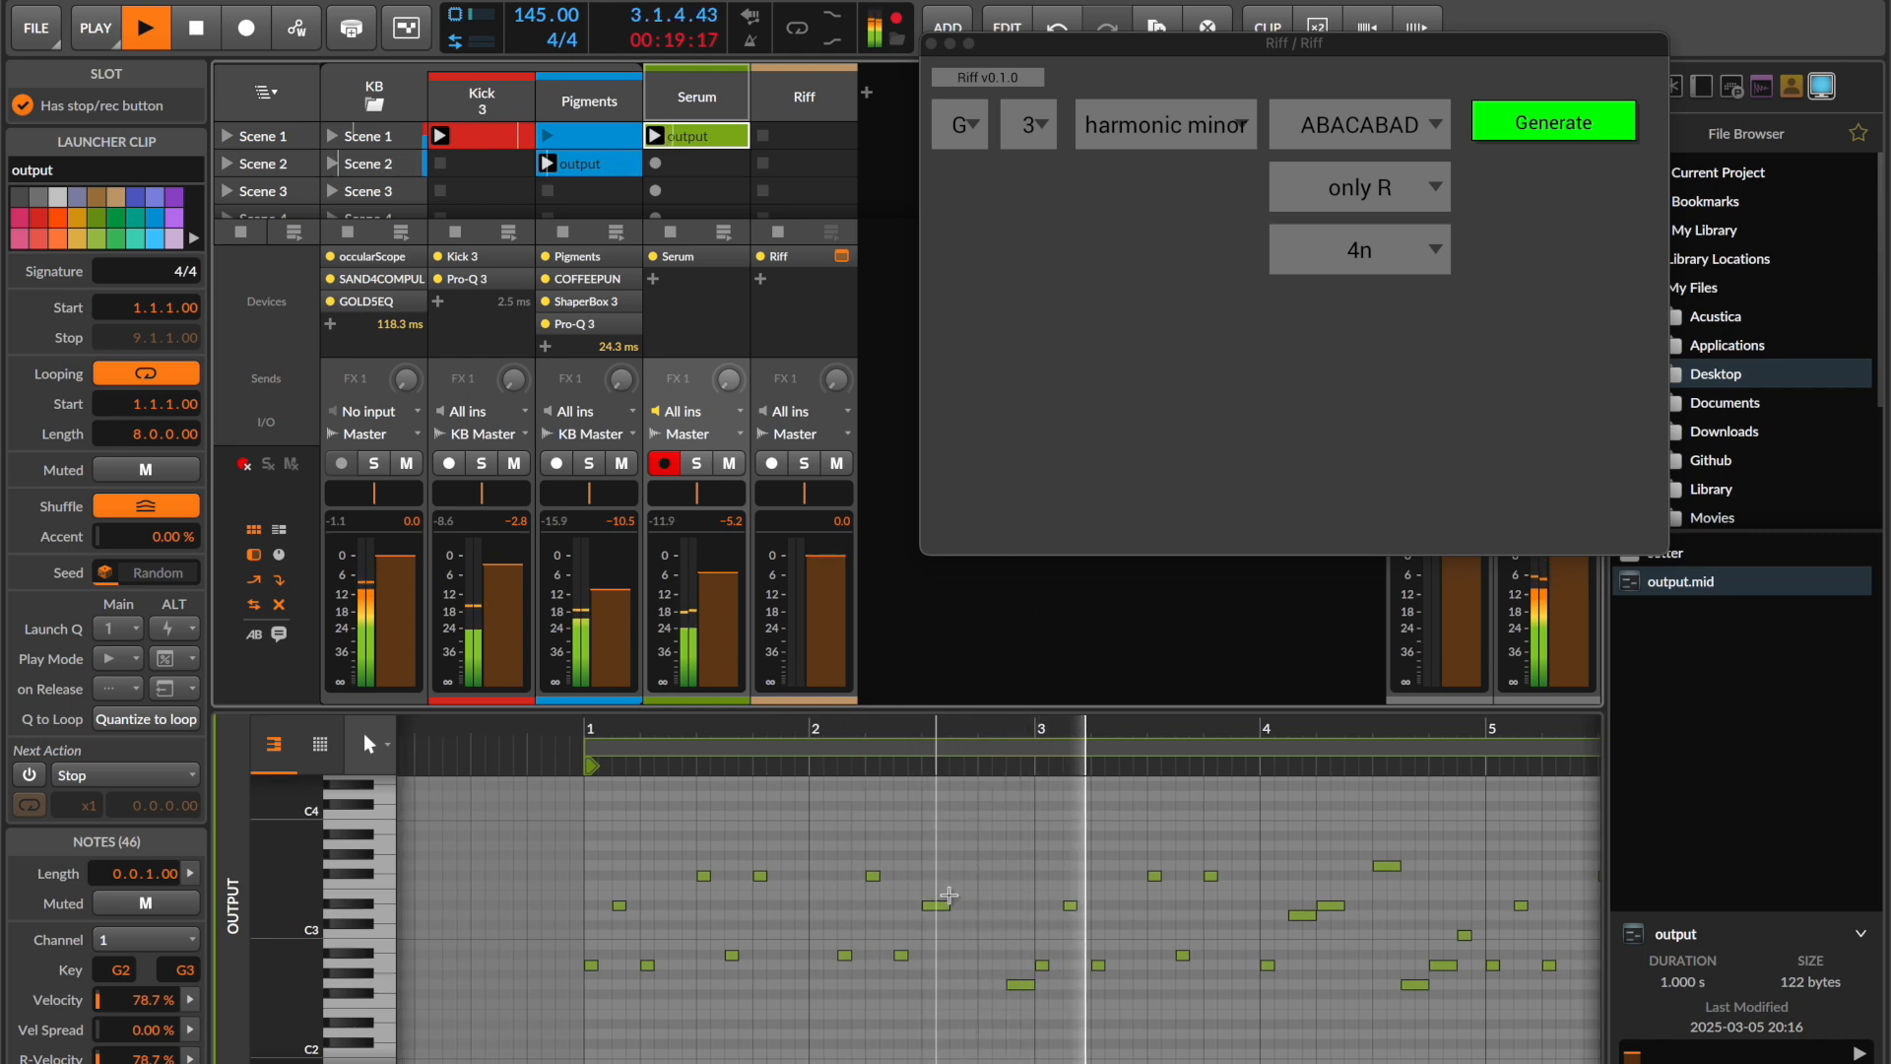
left_click_drag(1065, 722, 964, 757)
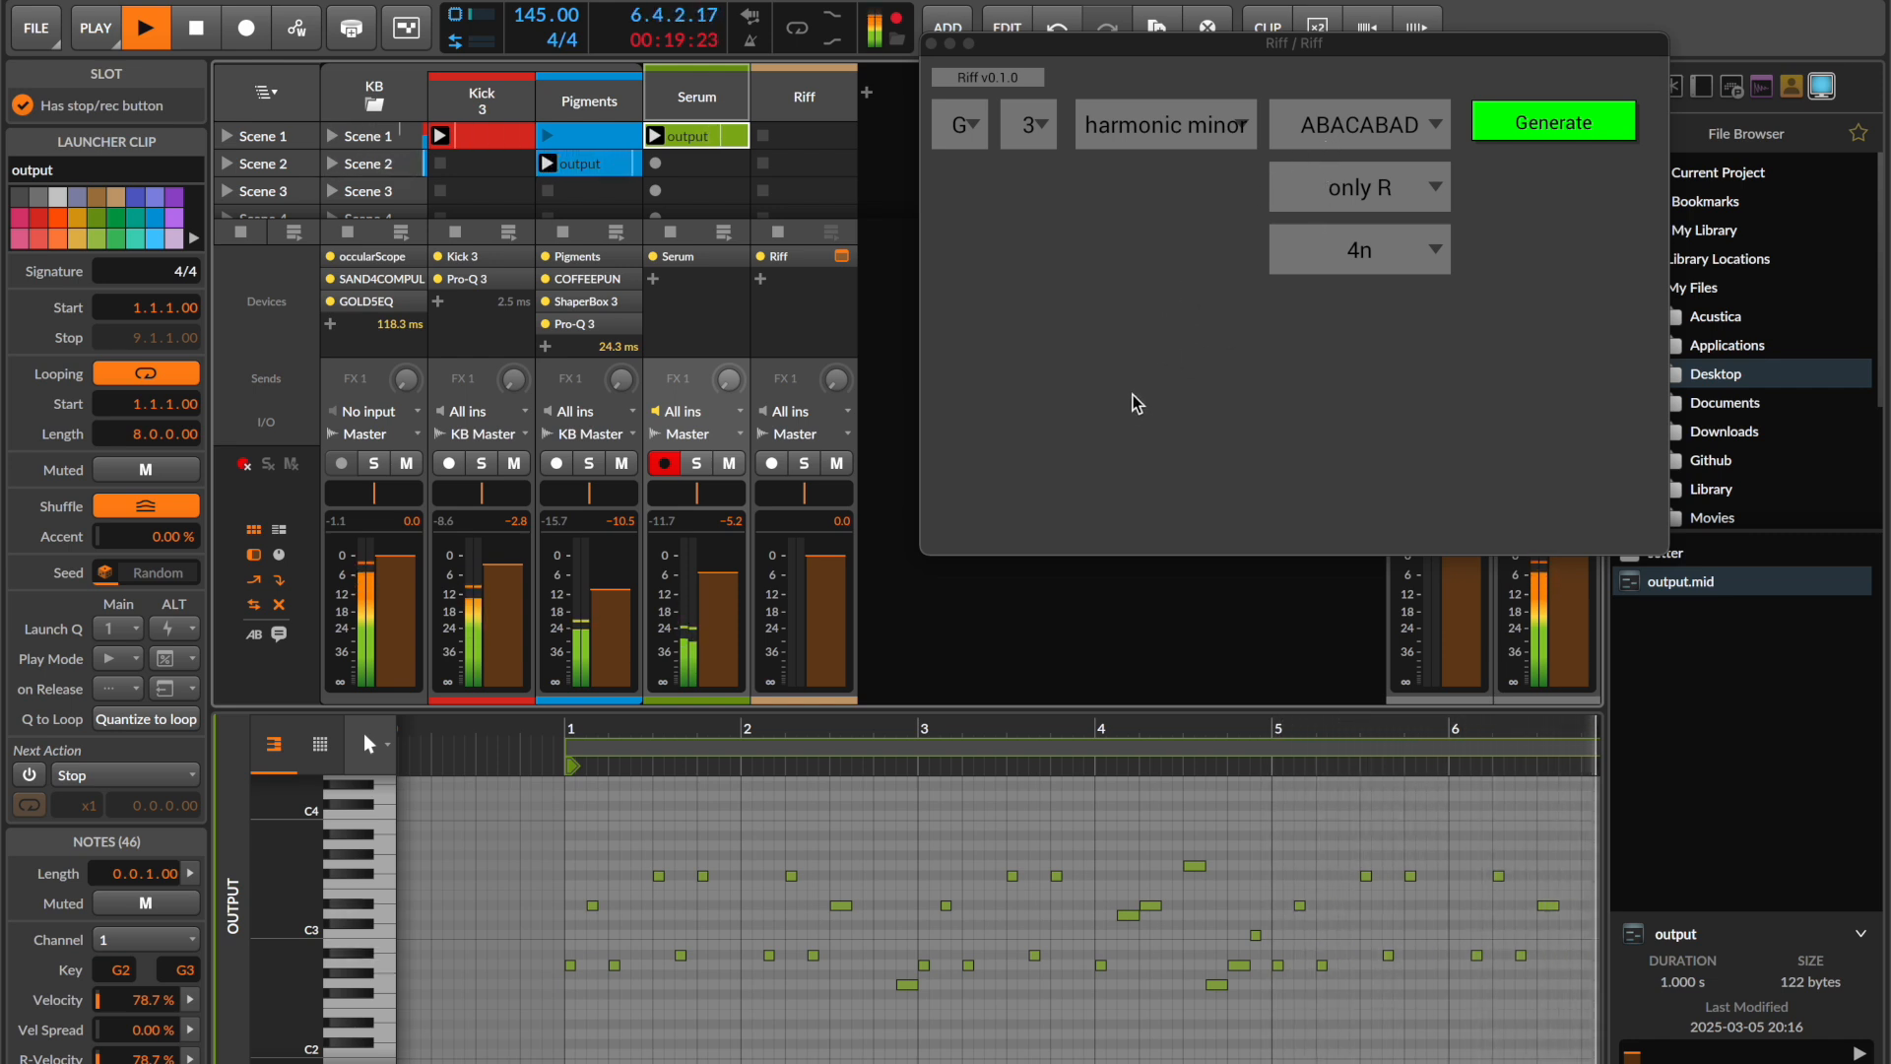
key("space")
- Set the octave to 2 and the combination to AAAB, generate a 4n riff, load it into Serum's Scene 2 slot and audition it
left_click(1039, 128)
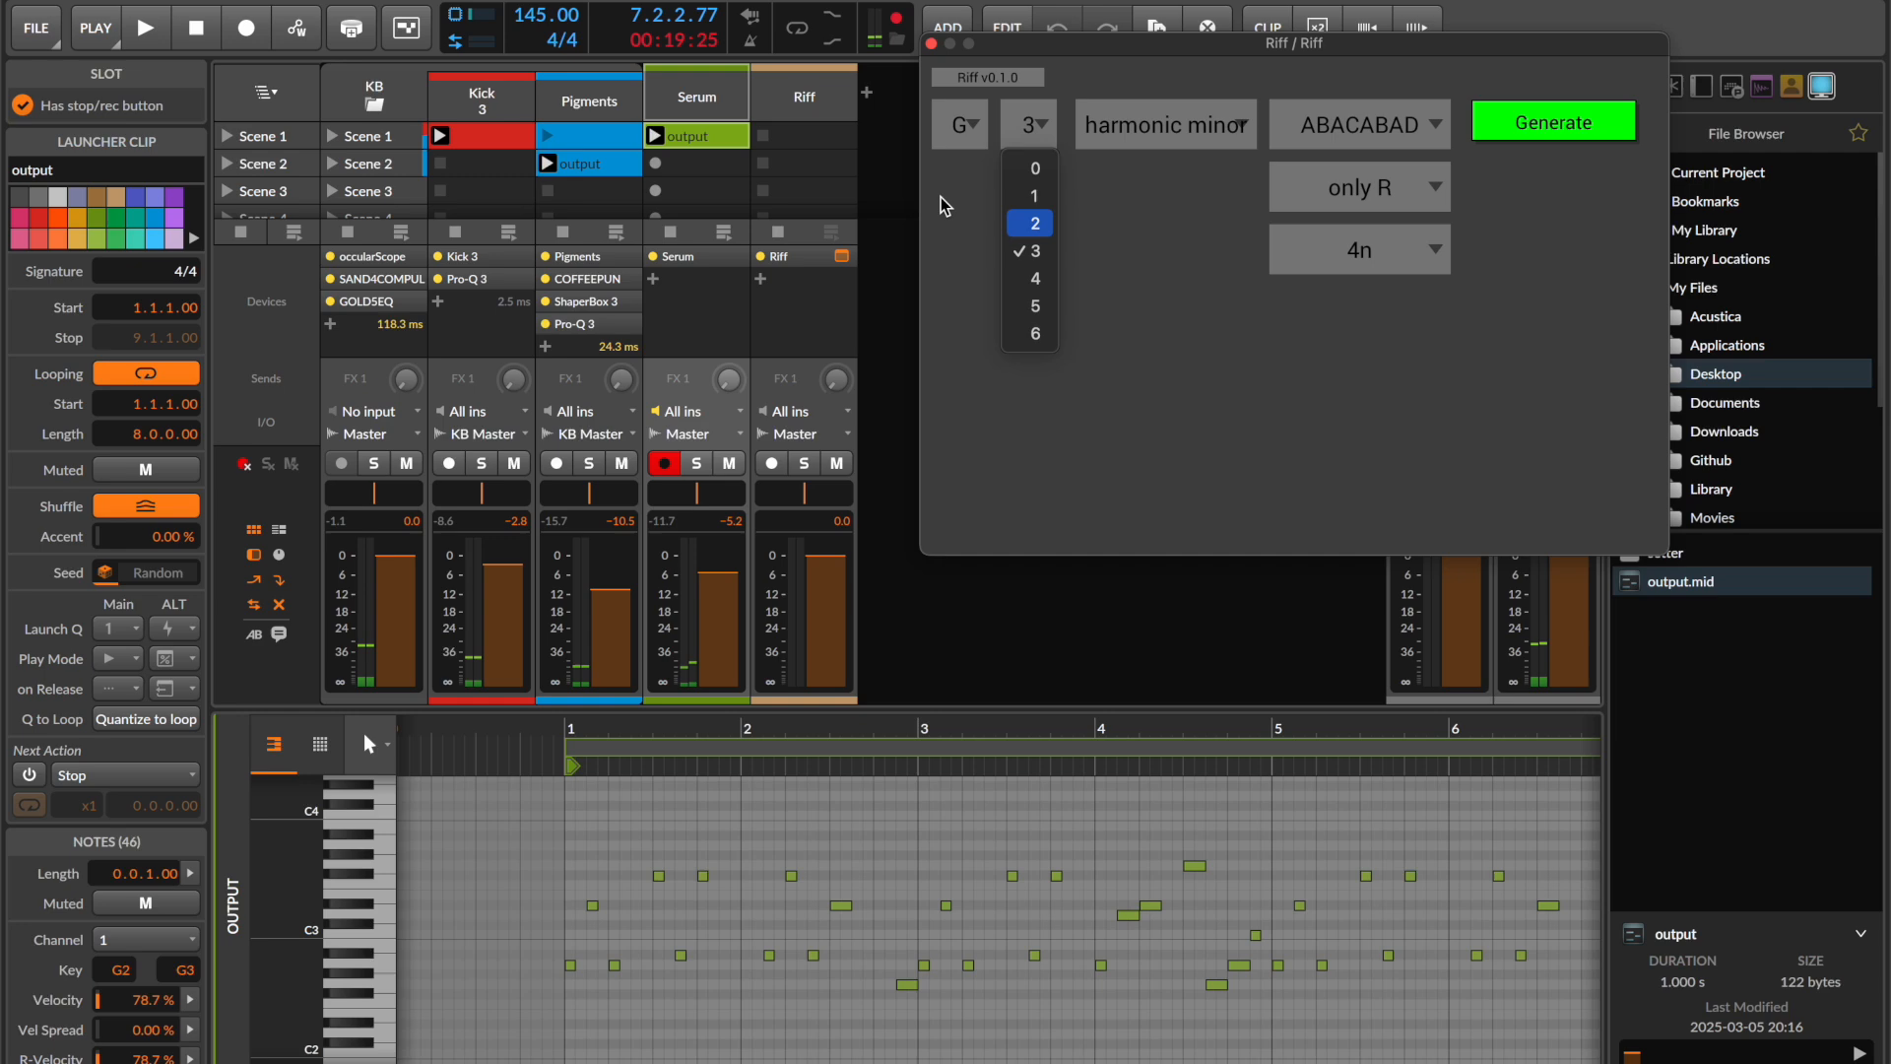
left_click(1029, 197)
left_click(1383, 136)
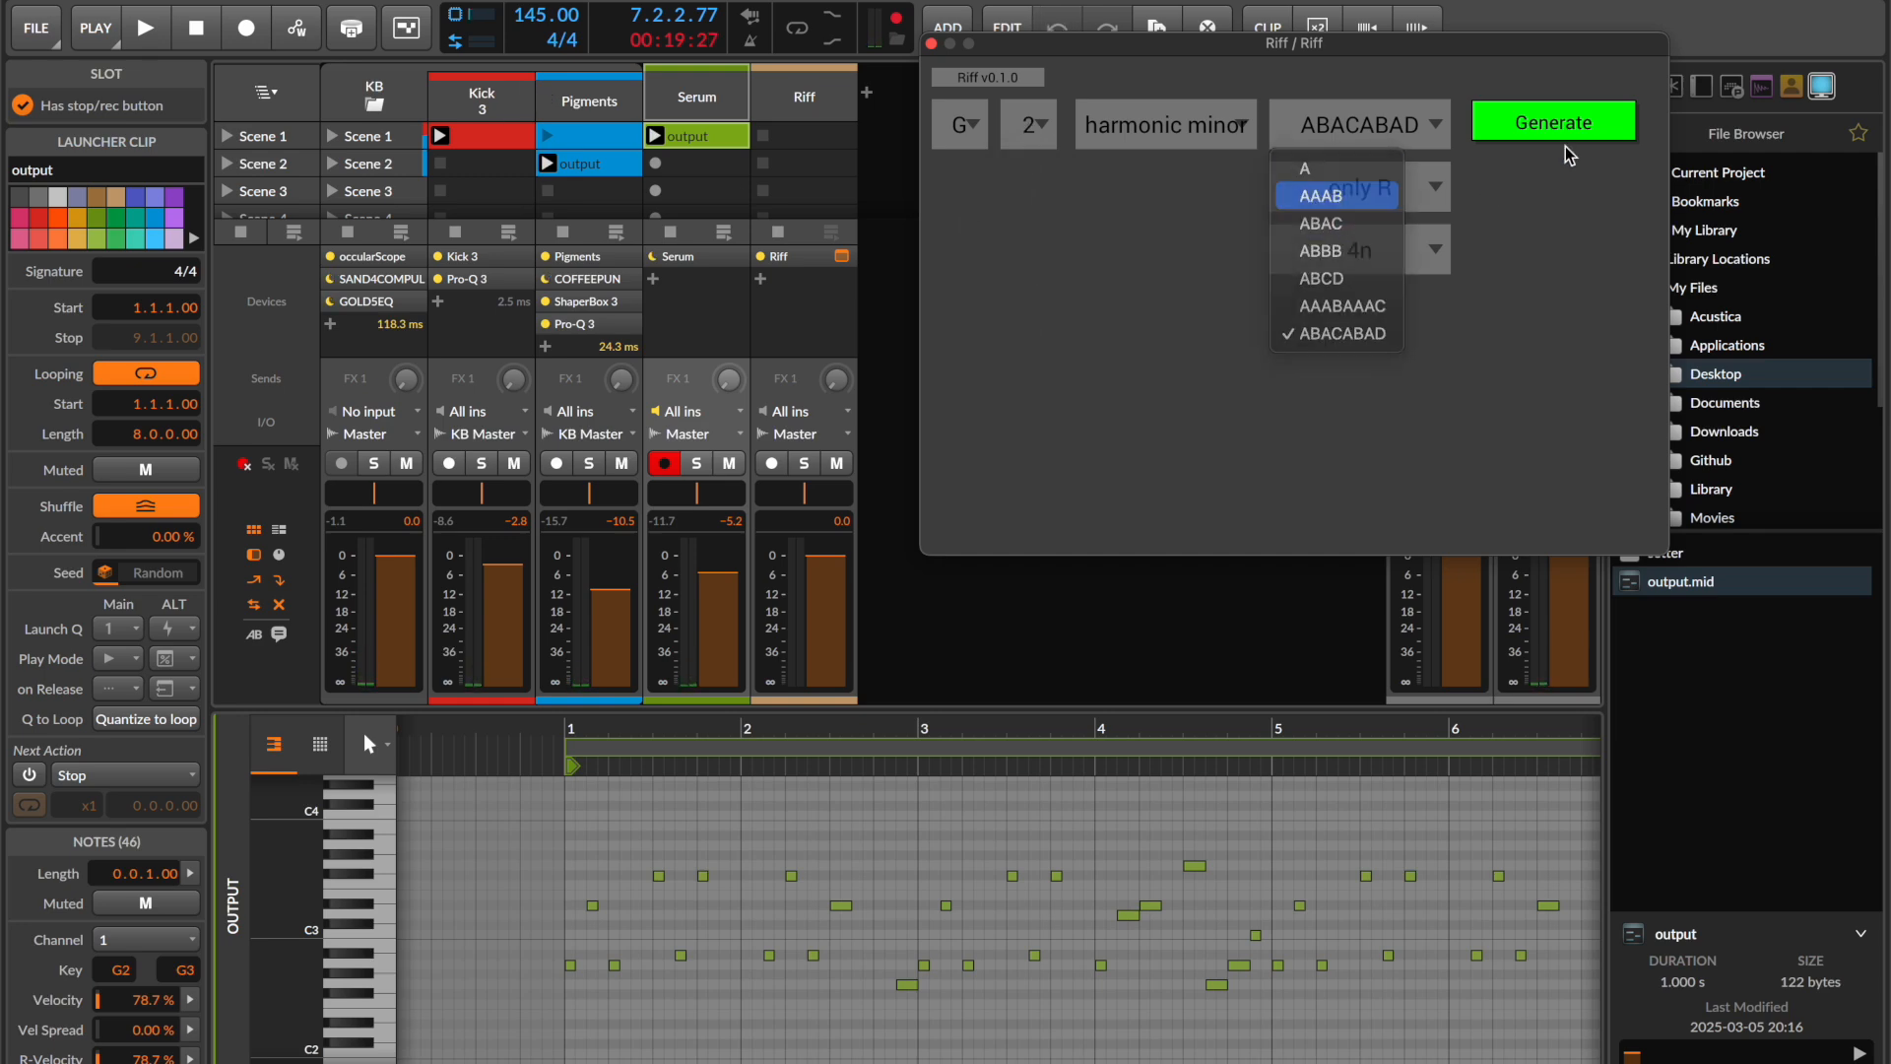
left_click(1320, 194)
left_click_drag(1672, 591, 697, 135)
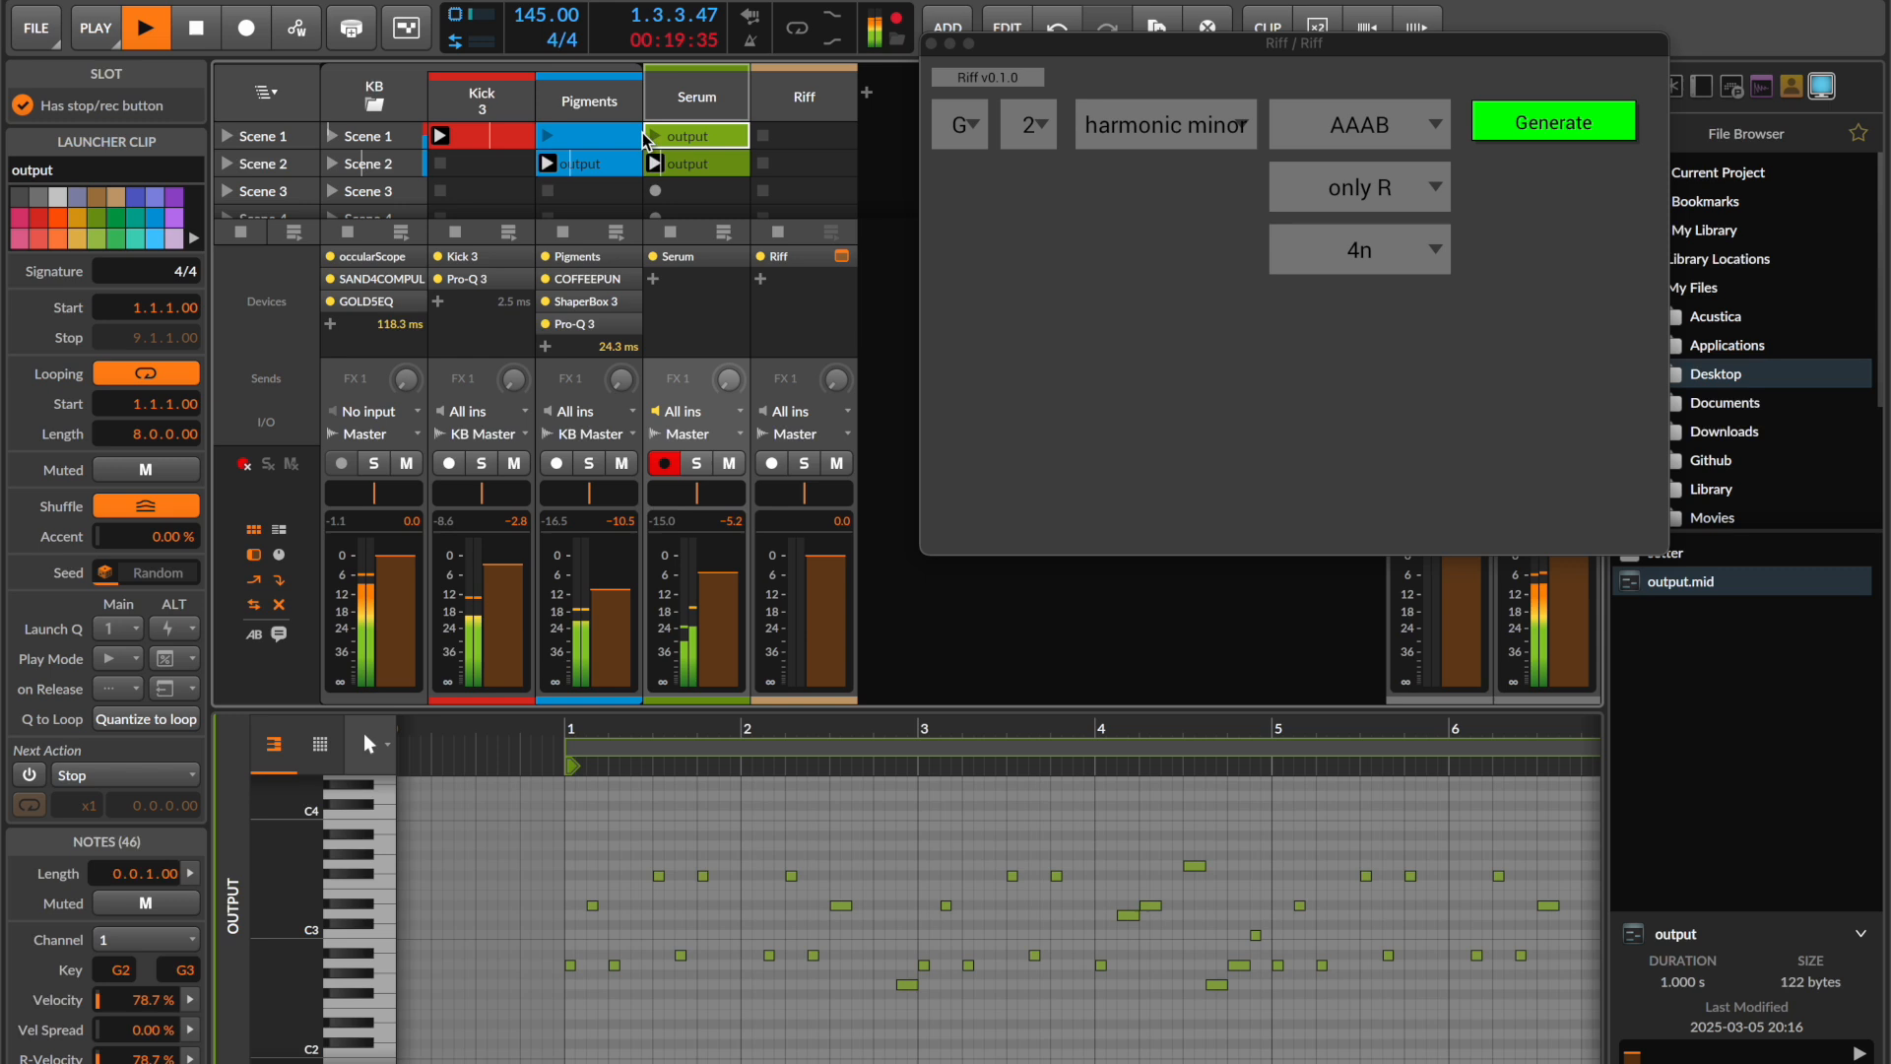
- Set the note length to 8n, generate an AAAB riff, load it over the Serum Scene 1 clip and audition it with the Pigments Scene 1 clip
left_click(1346, 236)
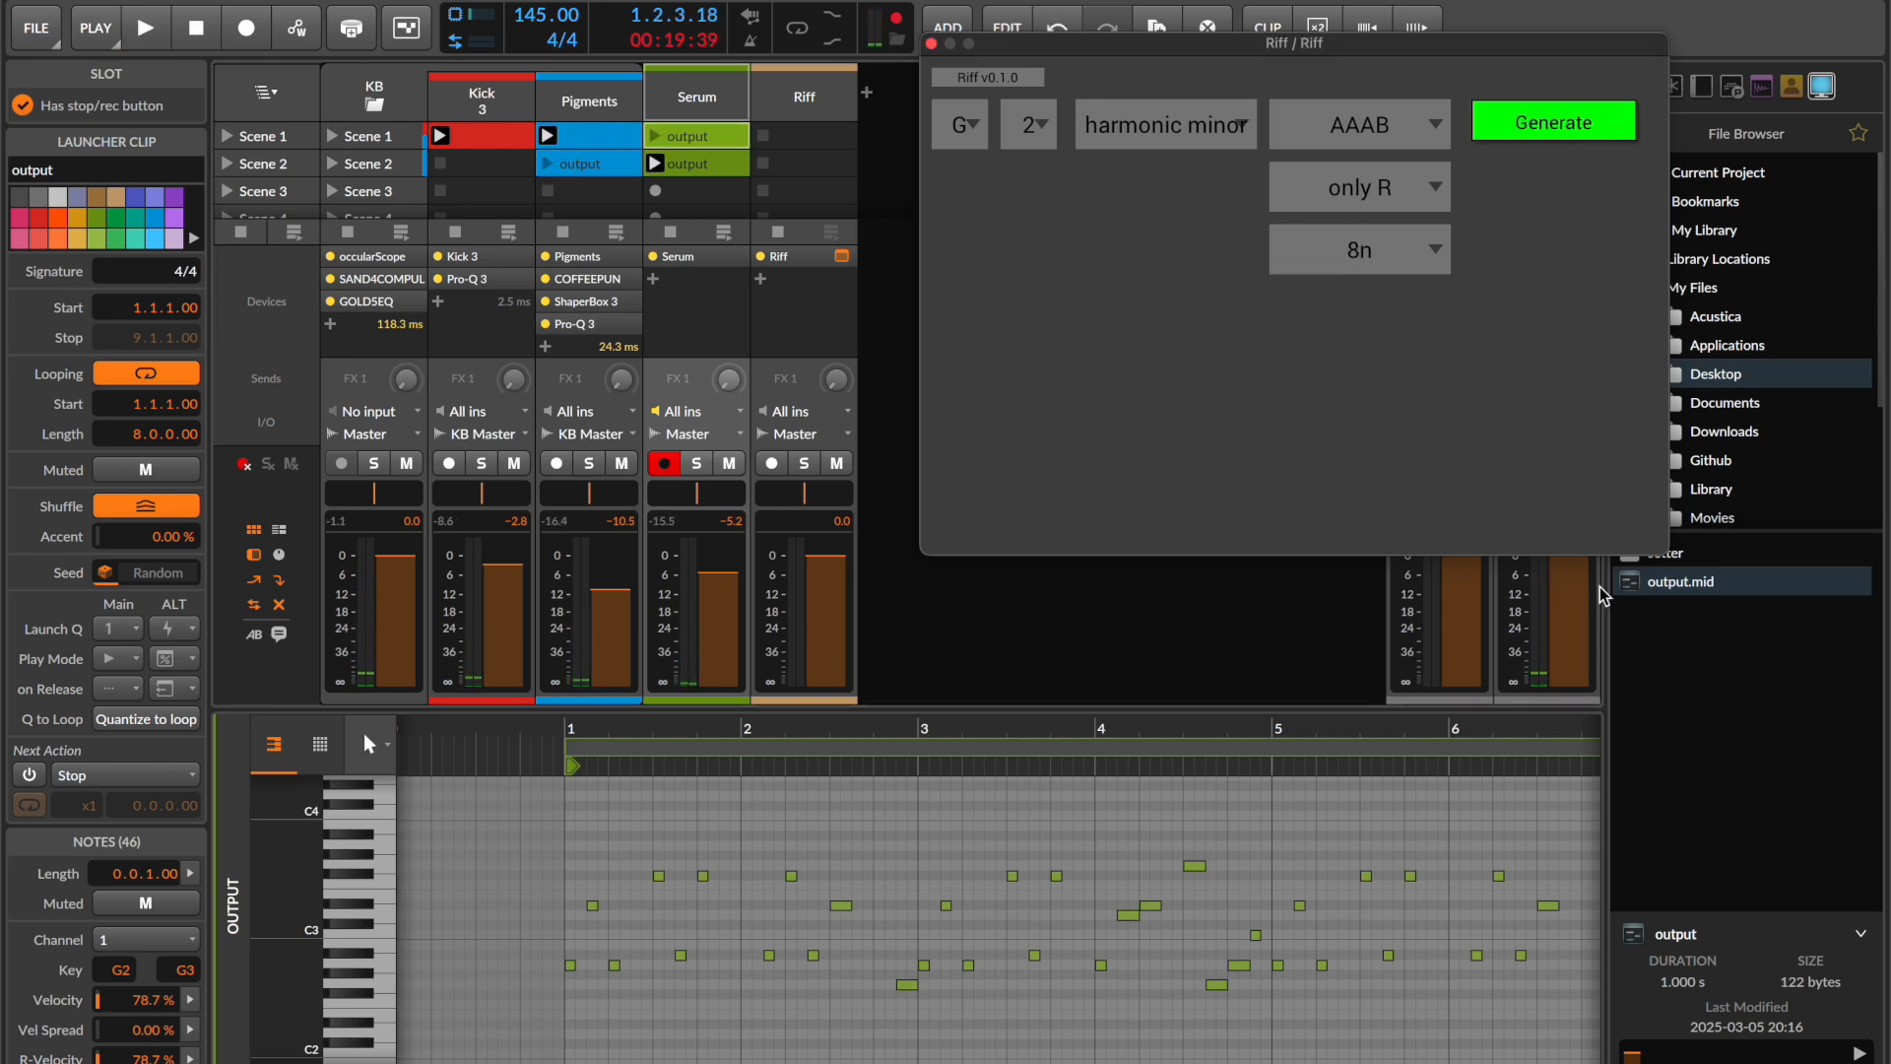
left_click_drag(1641, 596, 701, 138)
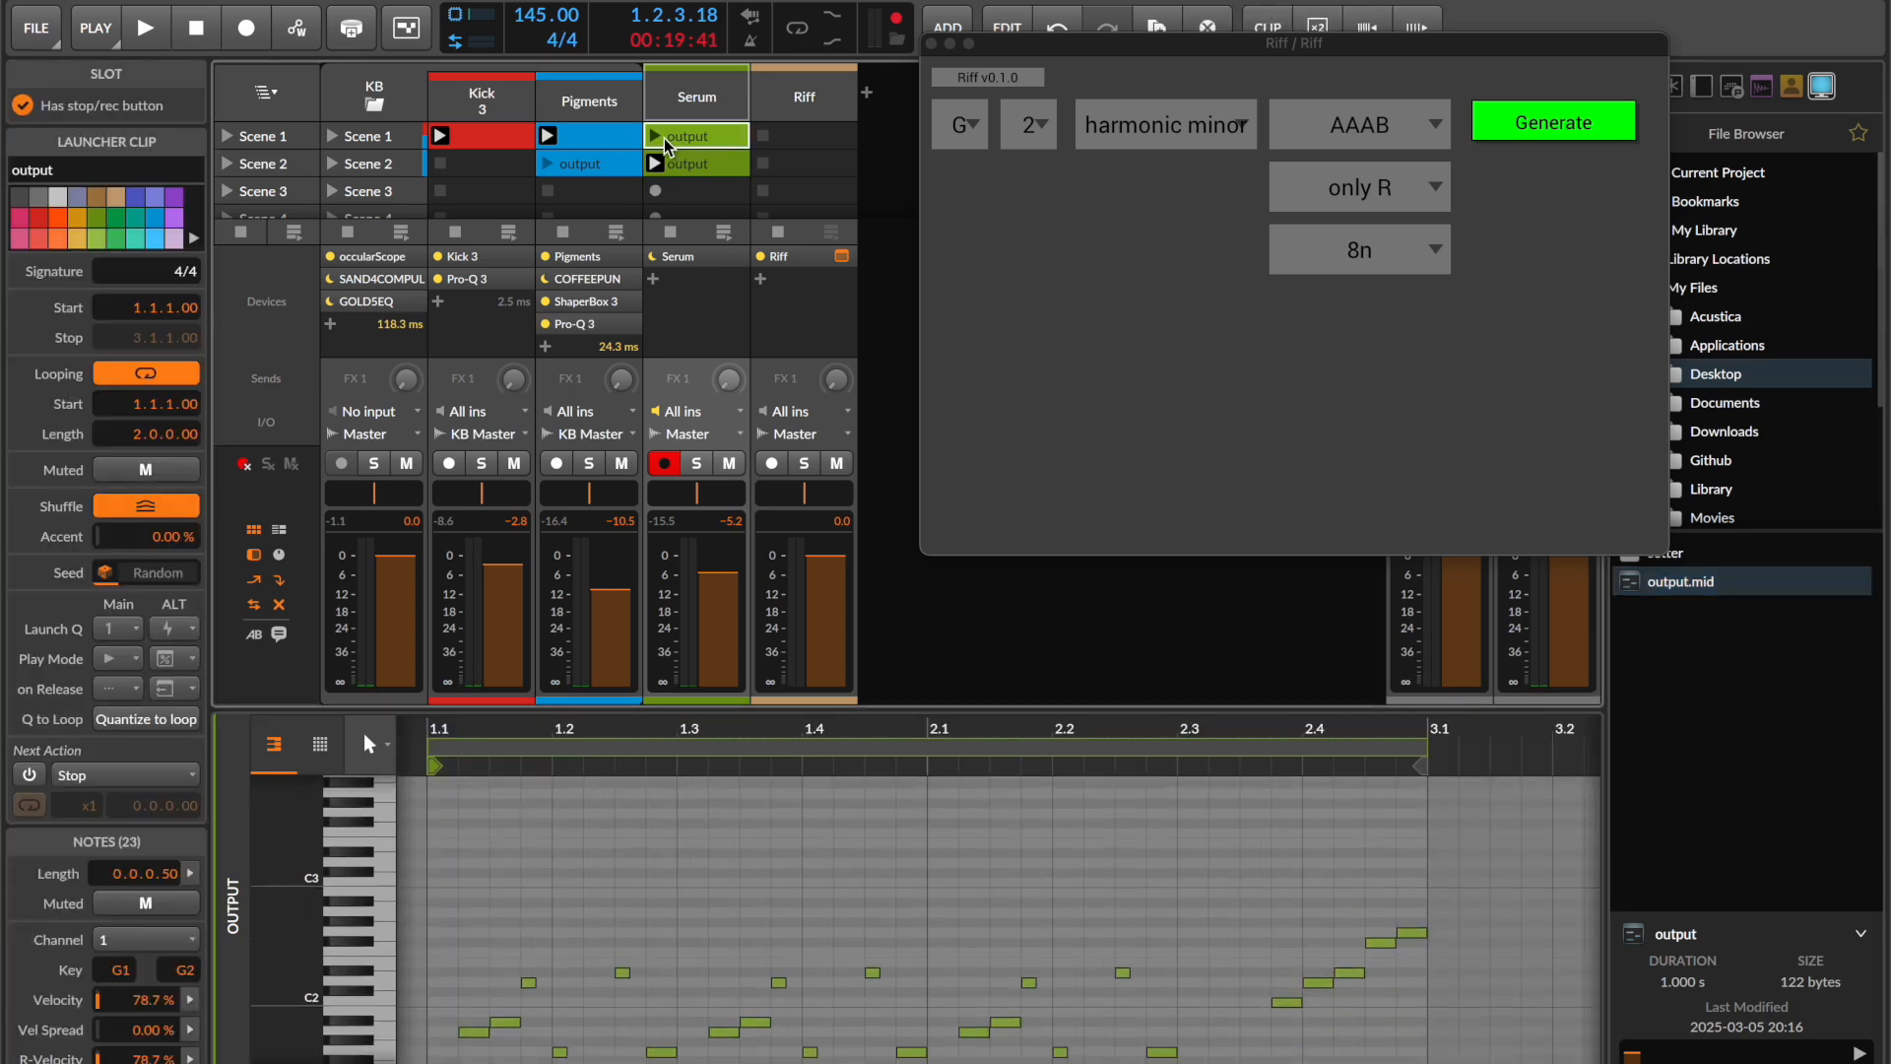
left_click(656, 137)
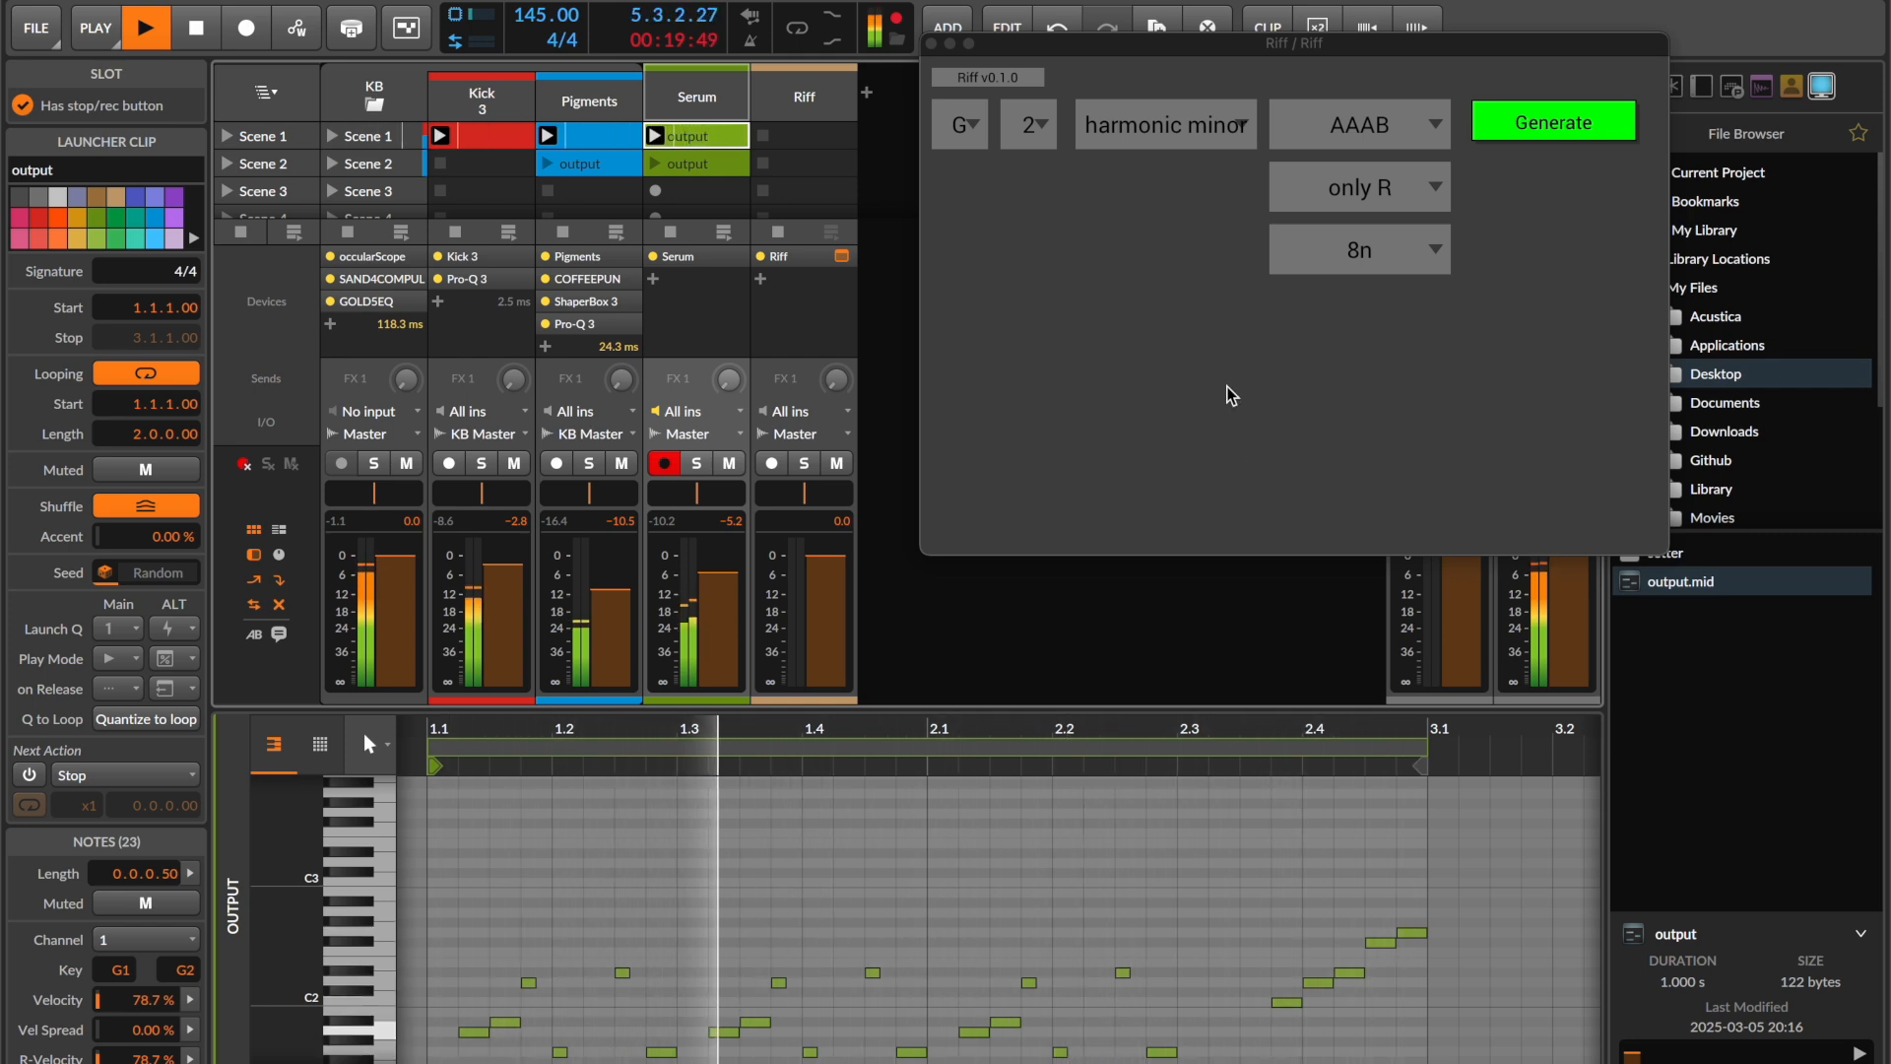
- Stop playback and reposition the Riff plugin window clear of the track mixer
left_click_drag(1302, 45, 1093, 99)
key("space")
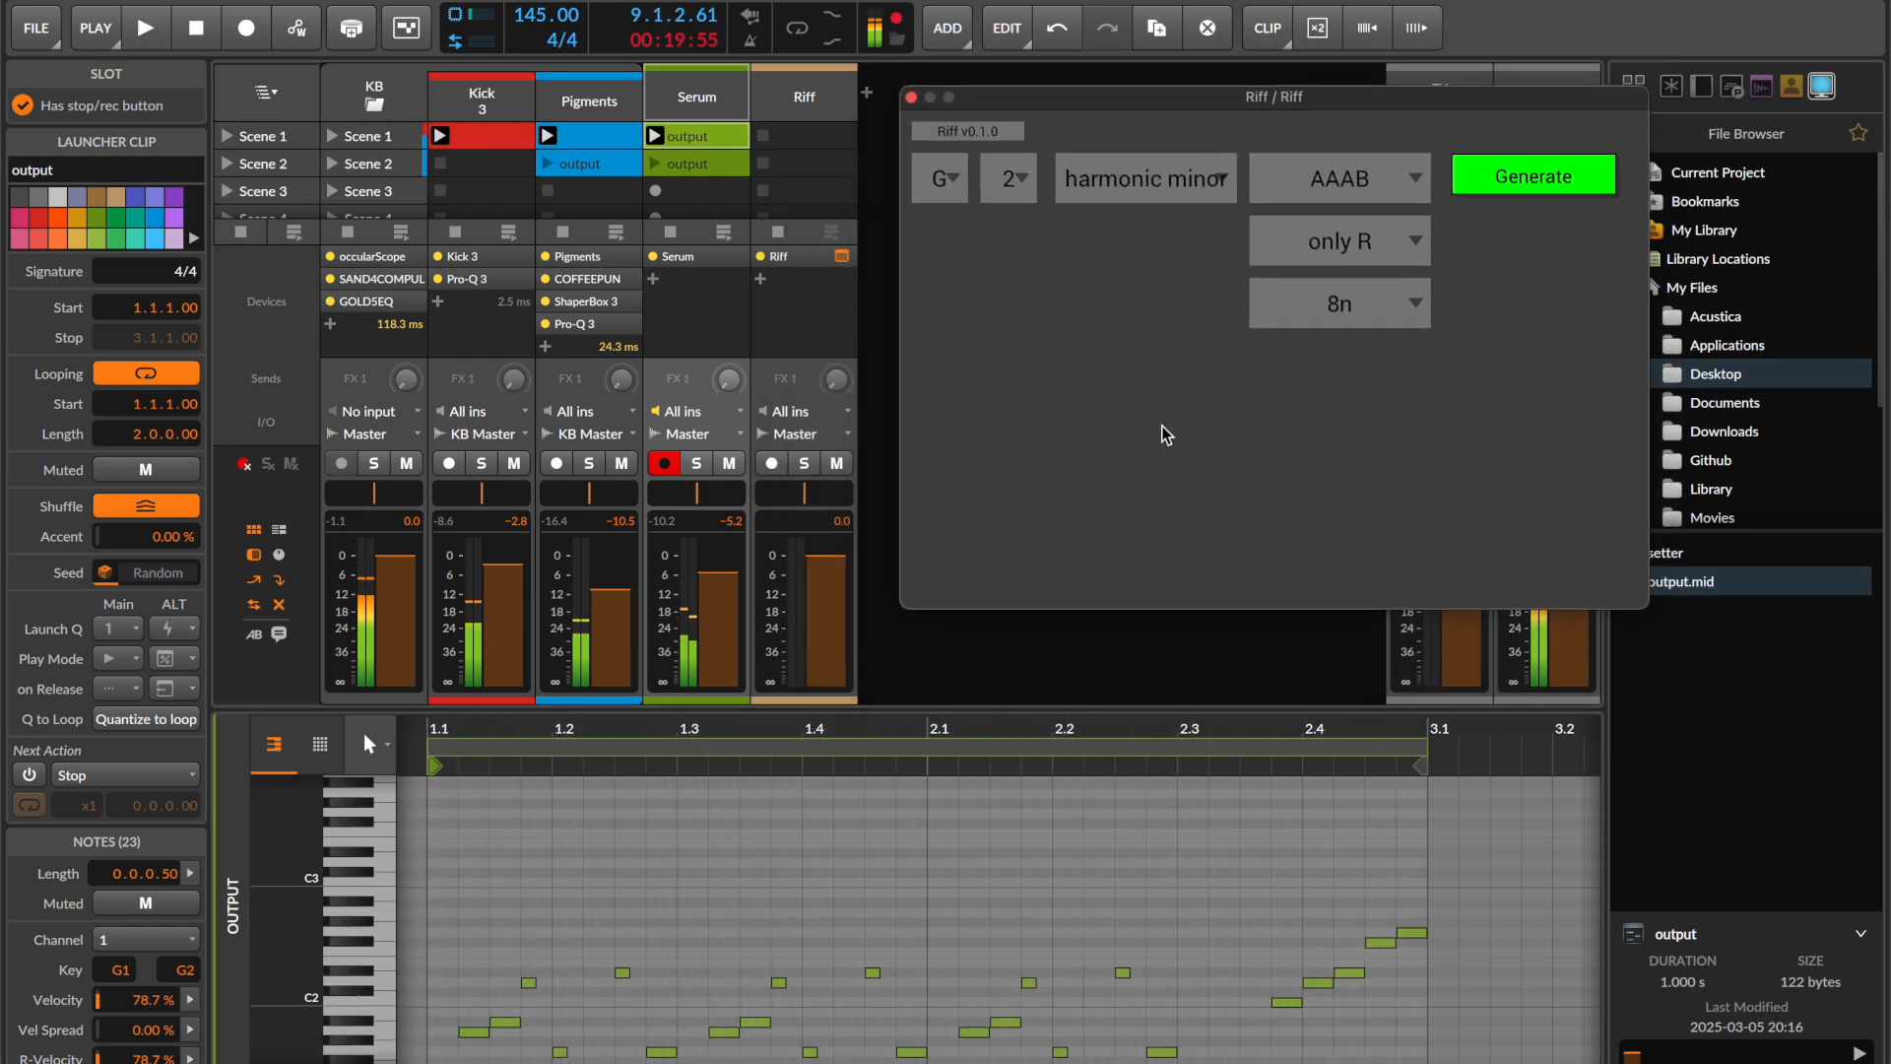
left_click_drag(1056, 108, 1180, 114)
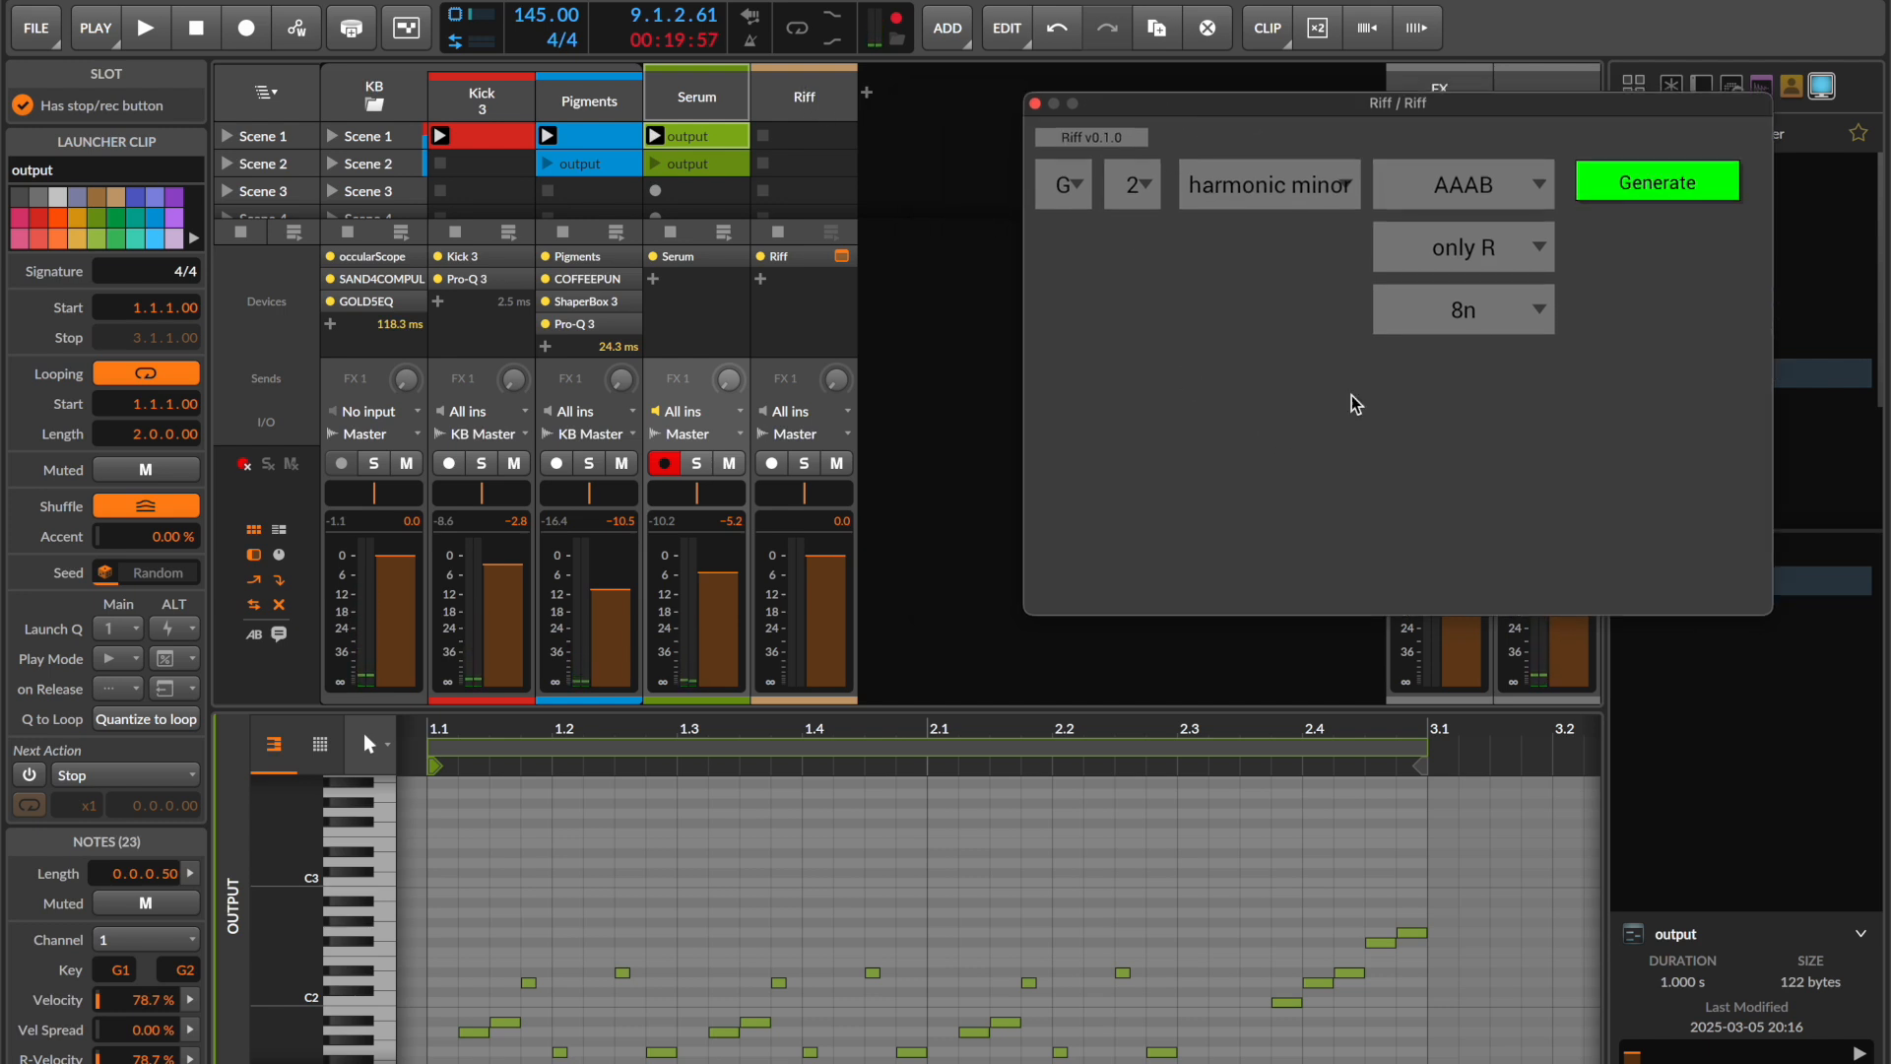
- Set the riff's note option to only x and add an instrument track with the v8 Hat device
left_click(1493, 250)
left_click(1456, 293)
left_click(868, 95)
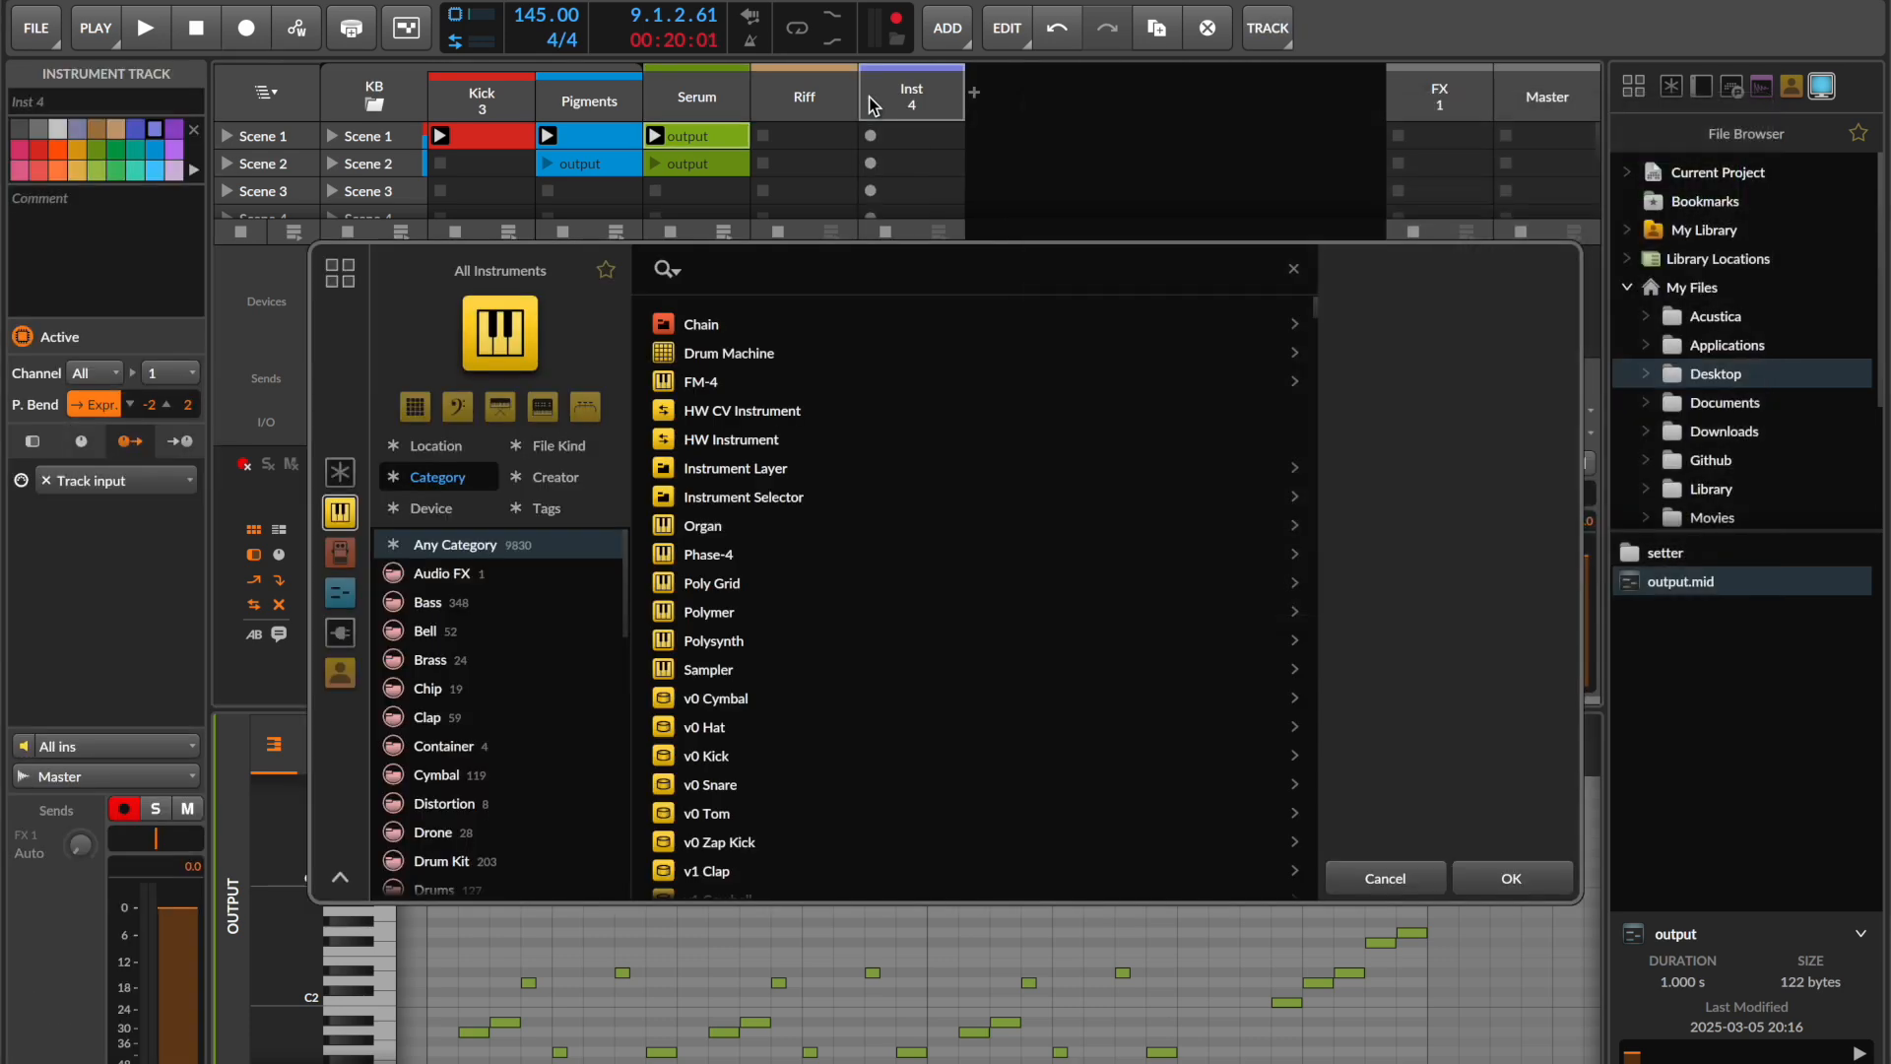
type("hats")
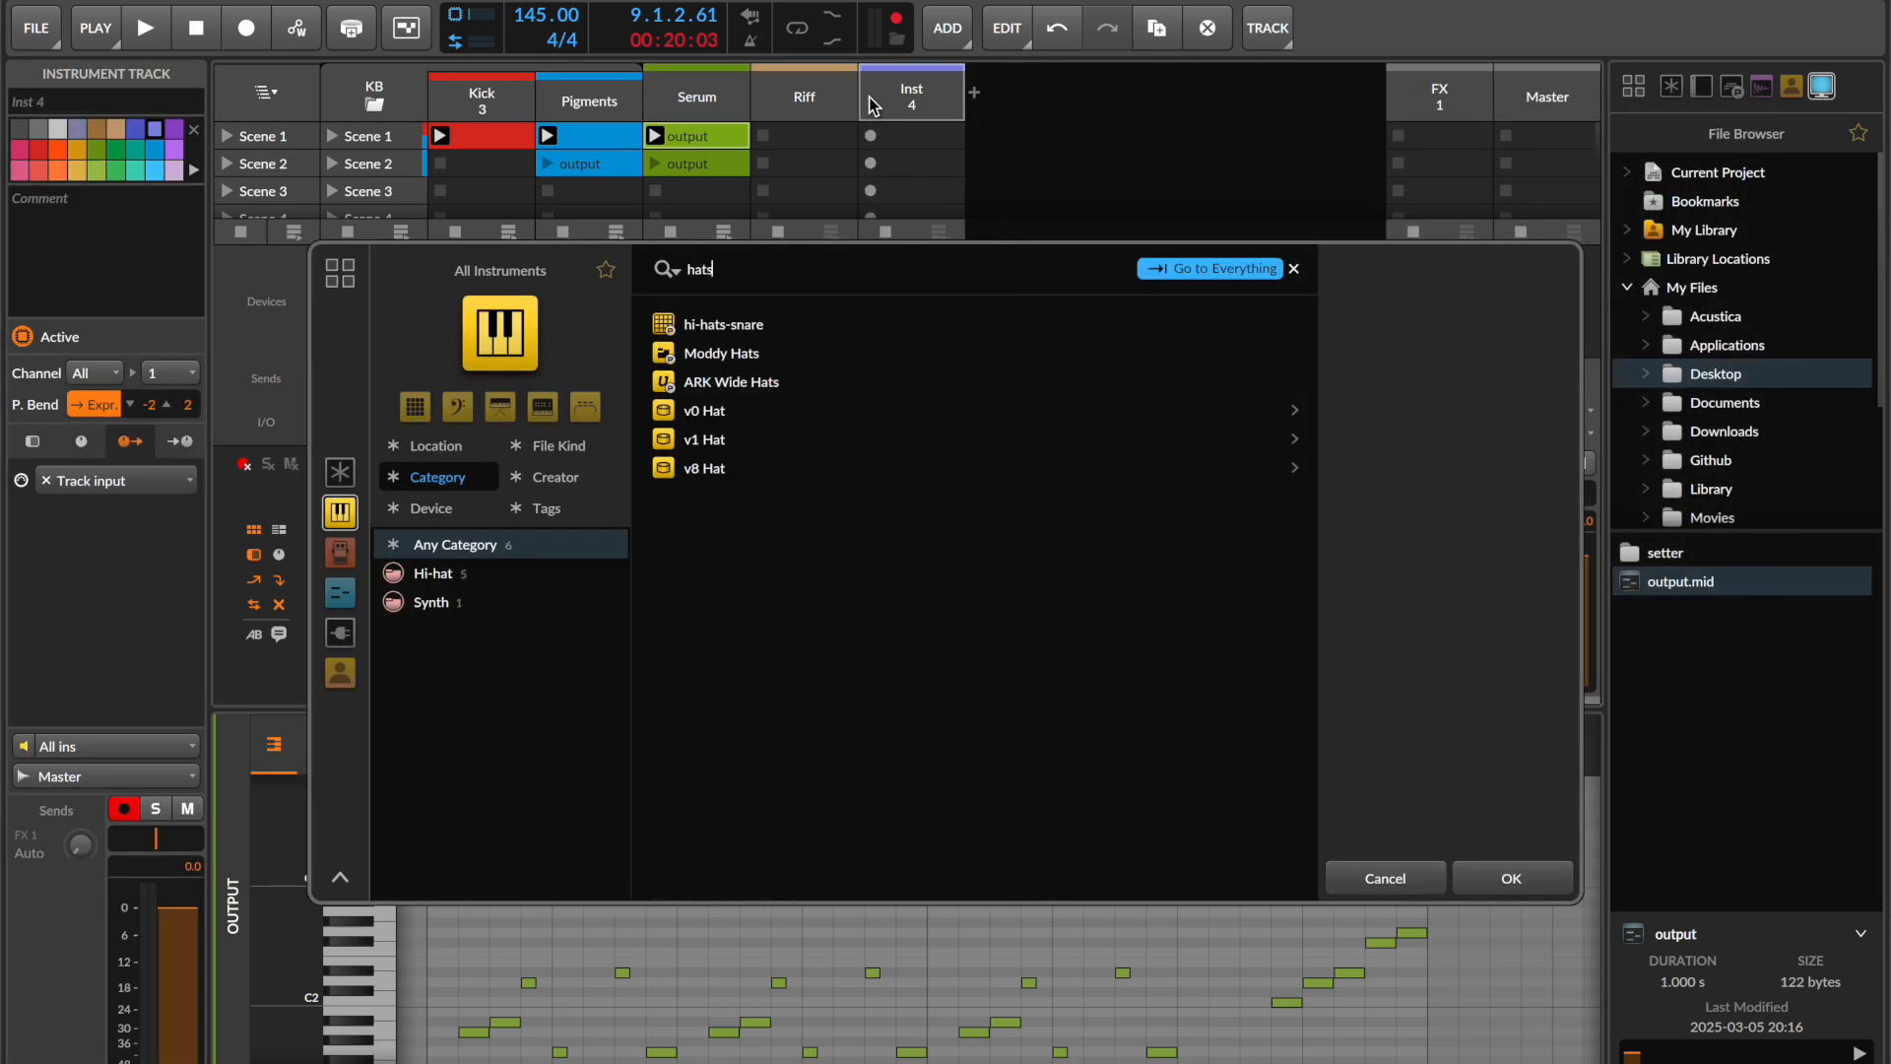
double_click(709, 468)
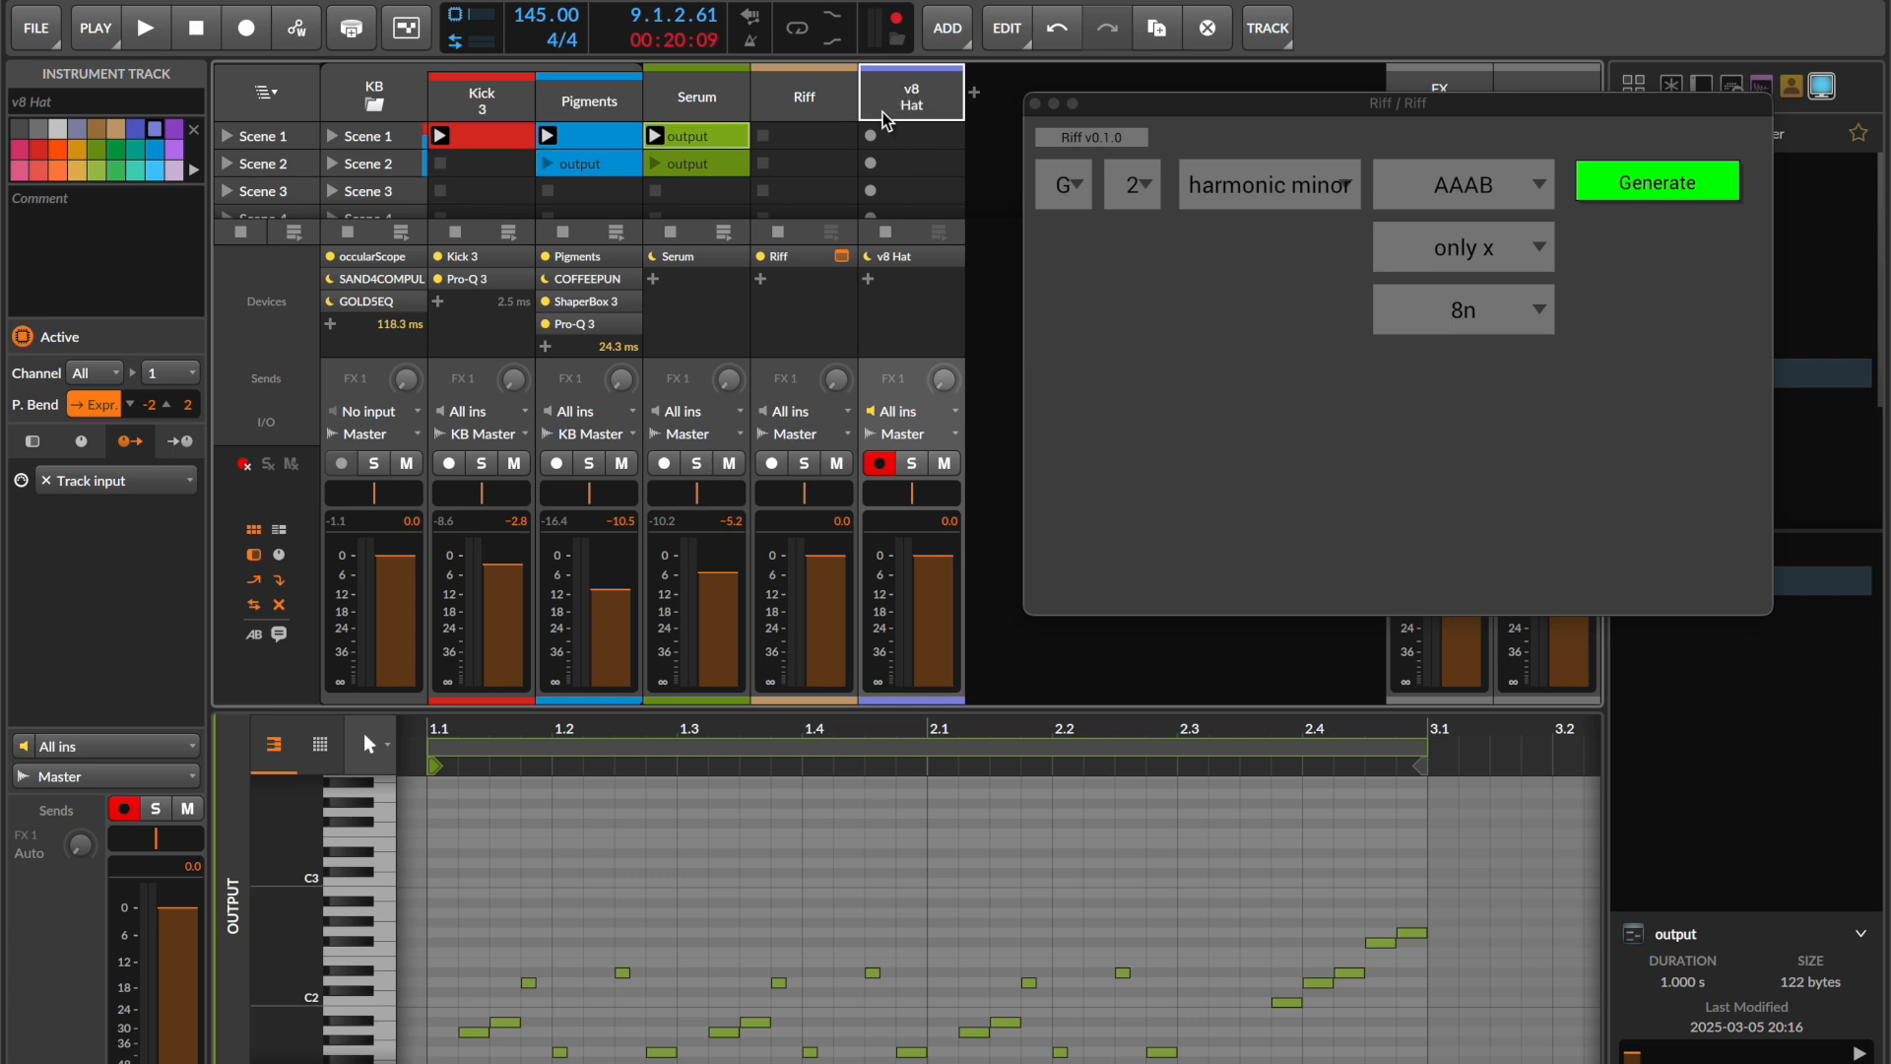
key("d")
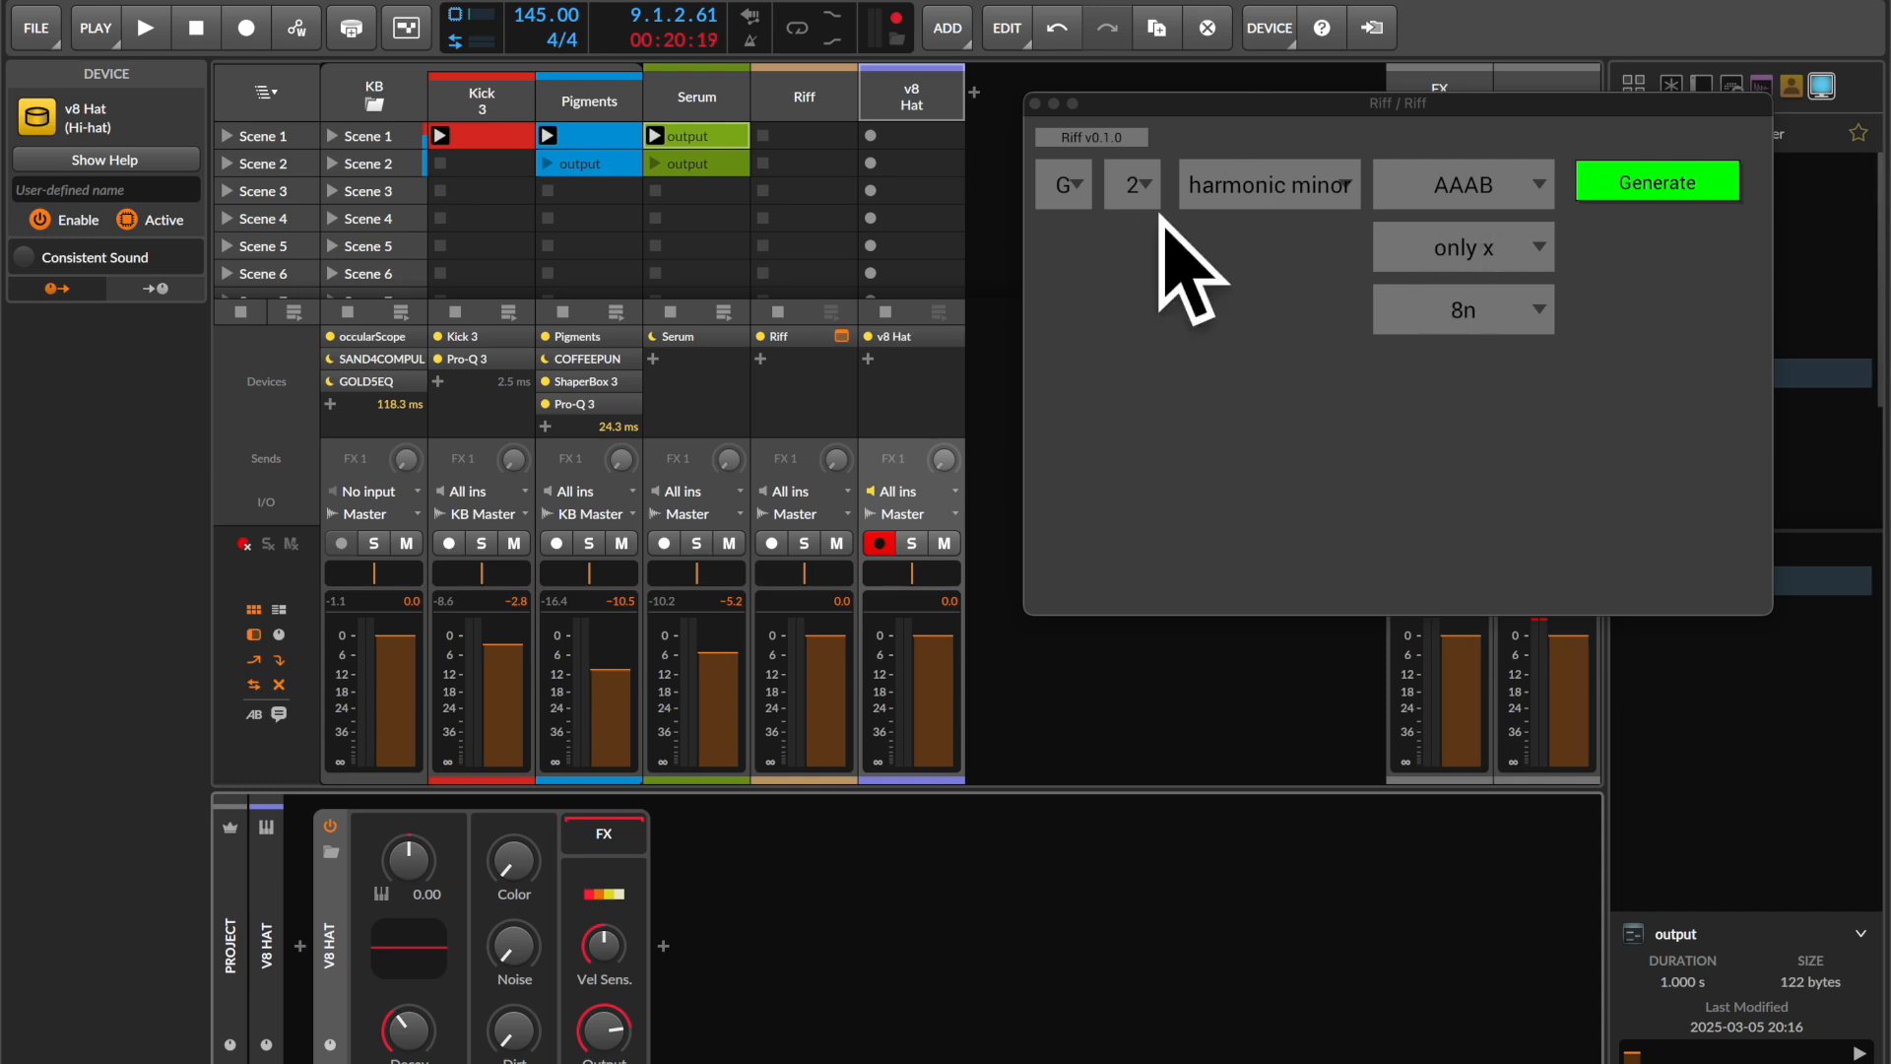
- Generate an only x AAAB riff at 8n, load output.mid into the v8 Hat Scene 1 slot and open its notes
left_click(1448, 248)
left_click(1661, 197)
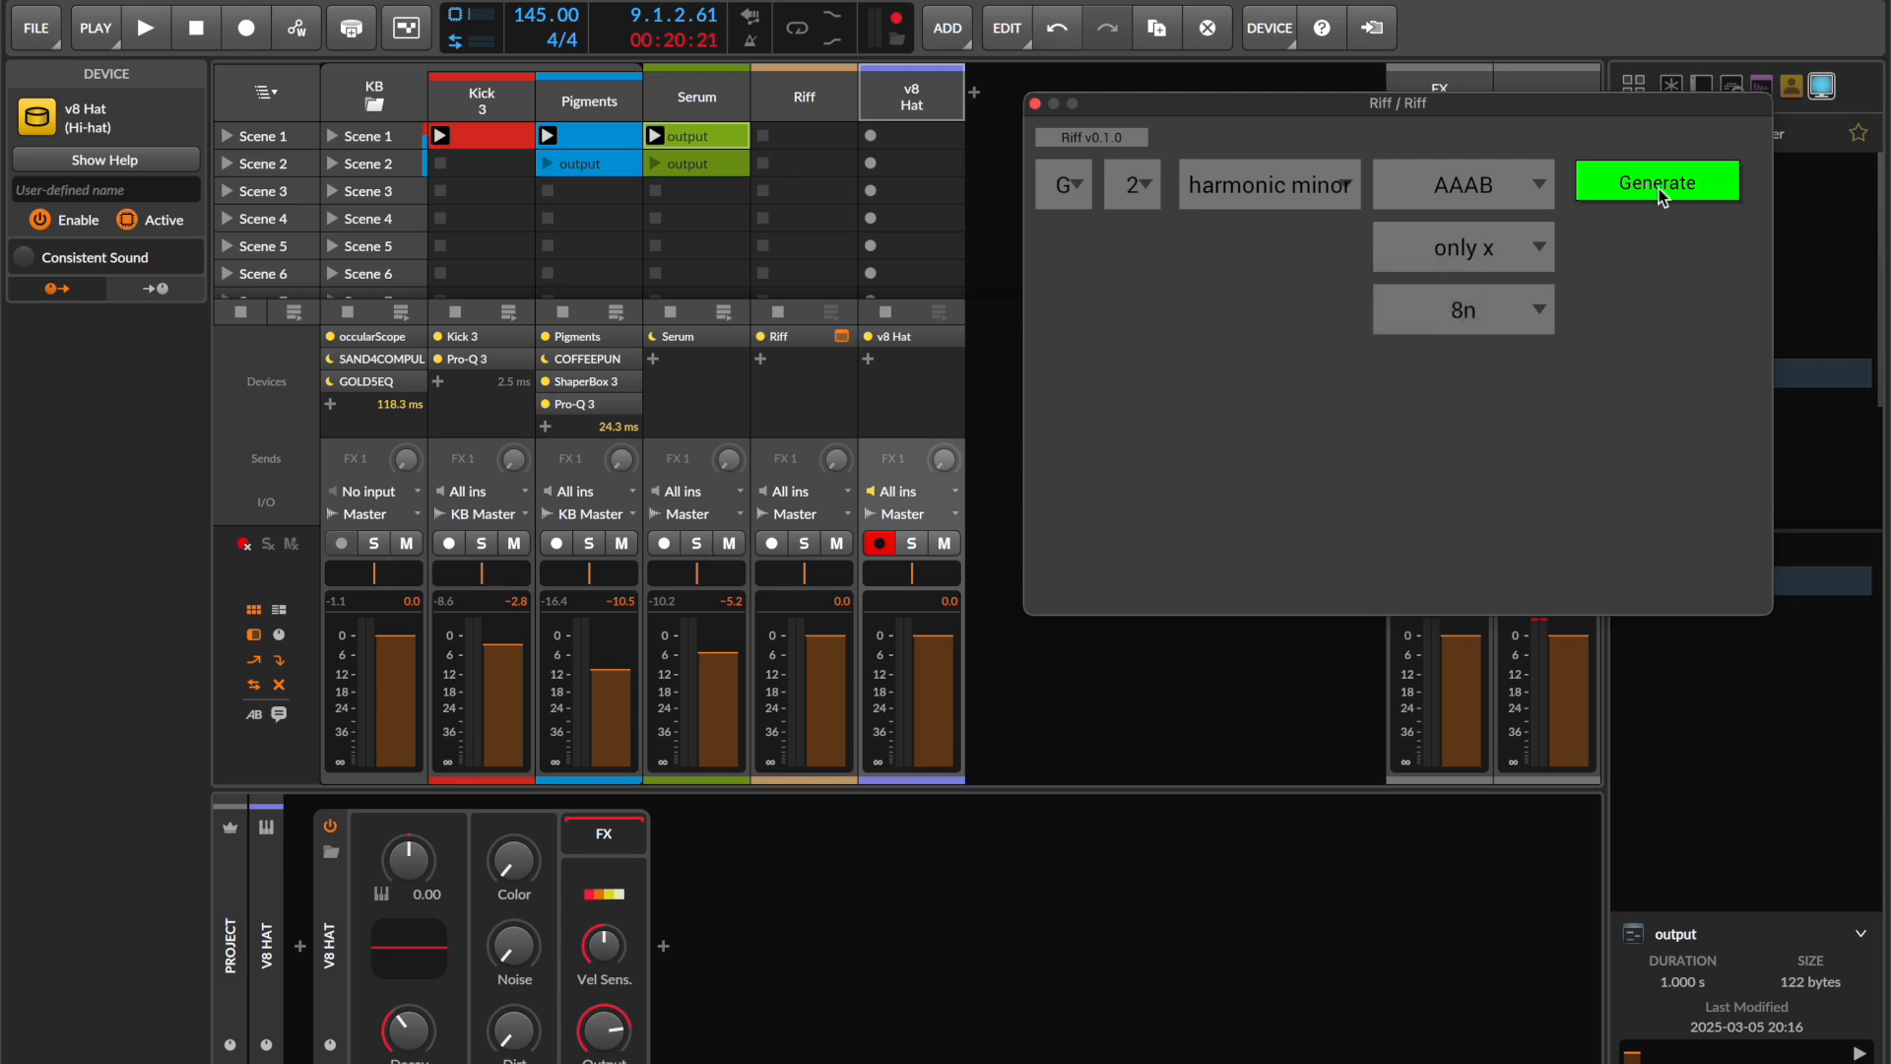
left_click_drag(1576, 137, 1573, 867)
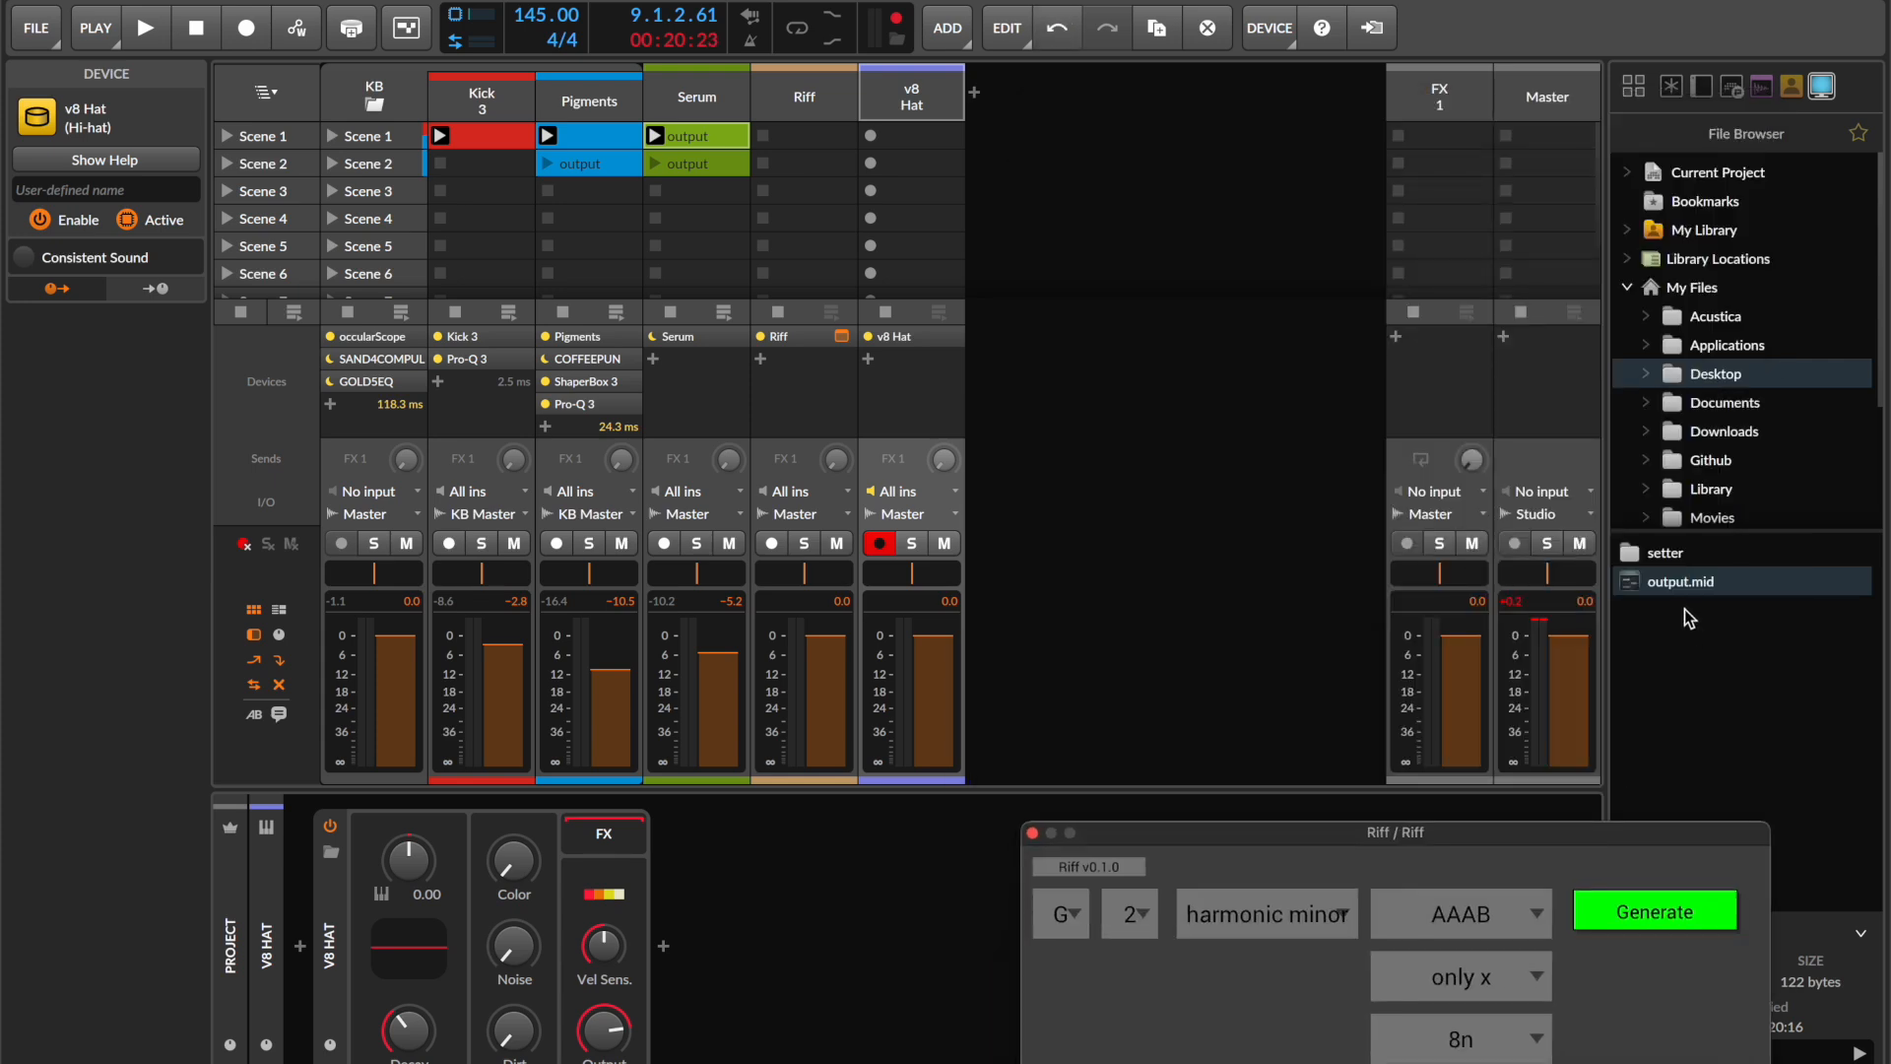
left_click_drag(1677, 591, 954, 148)
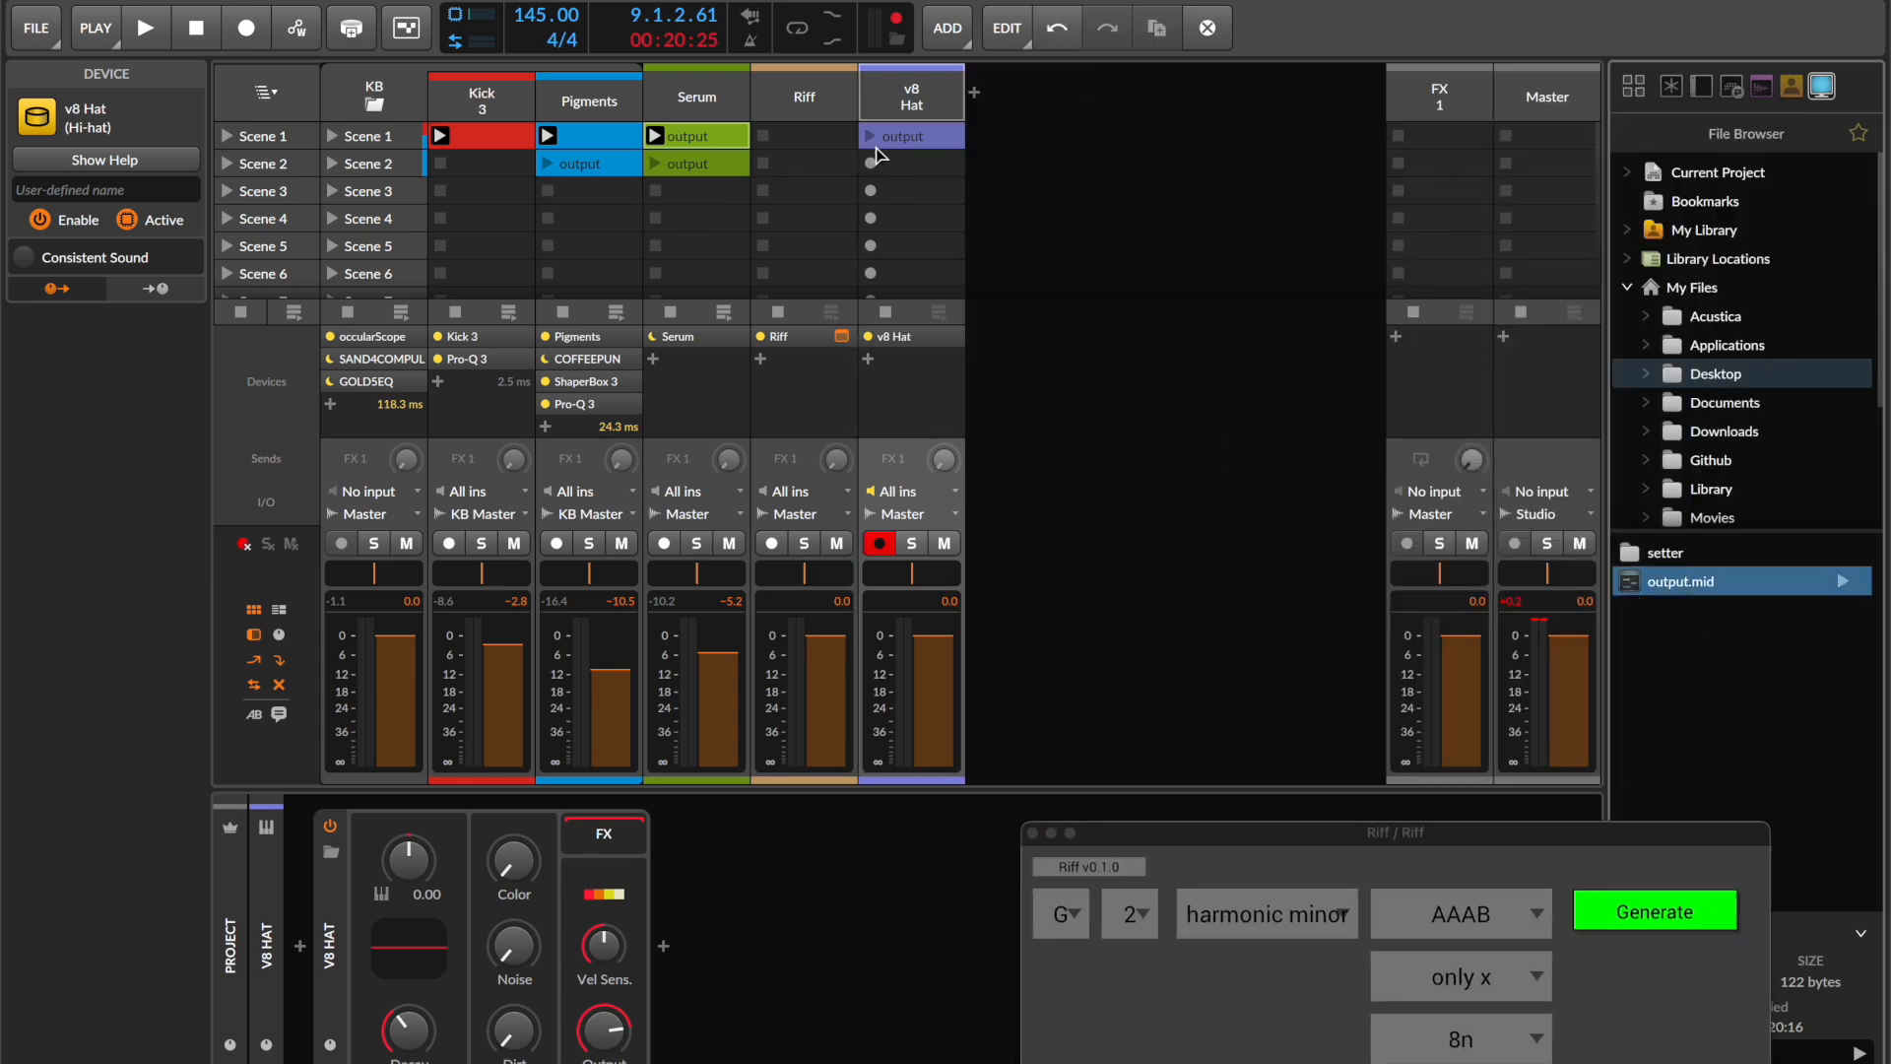
double_click(946, 148)
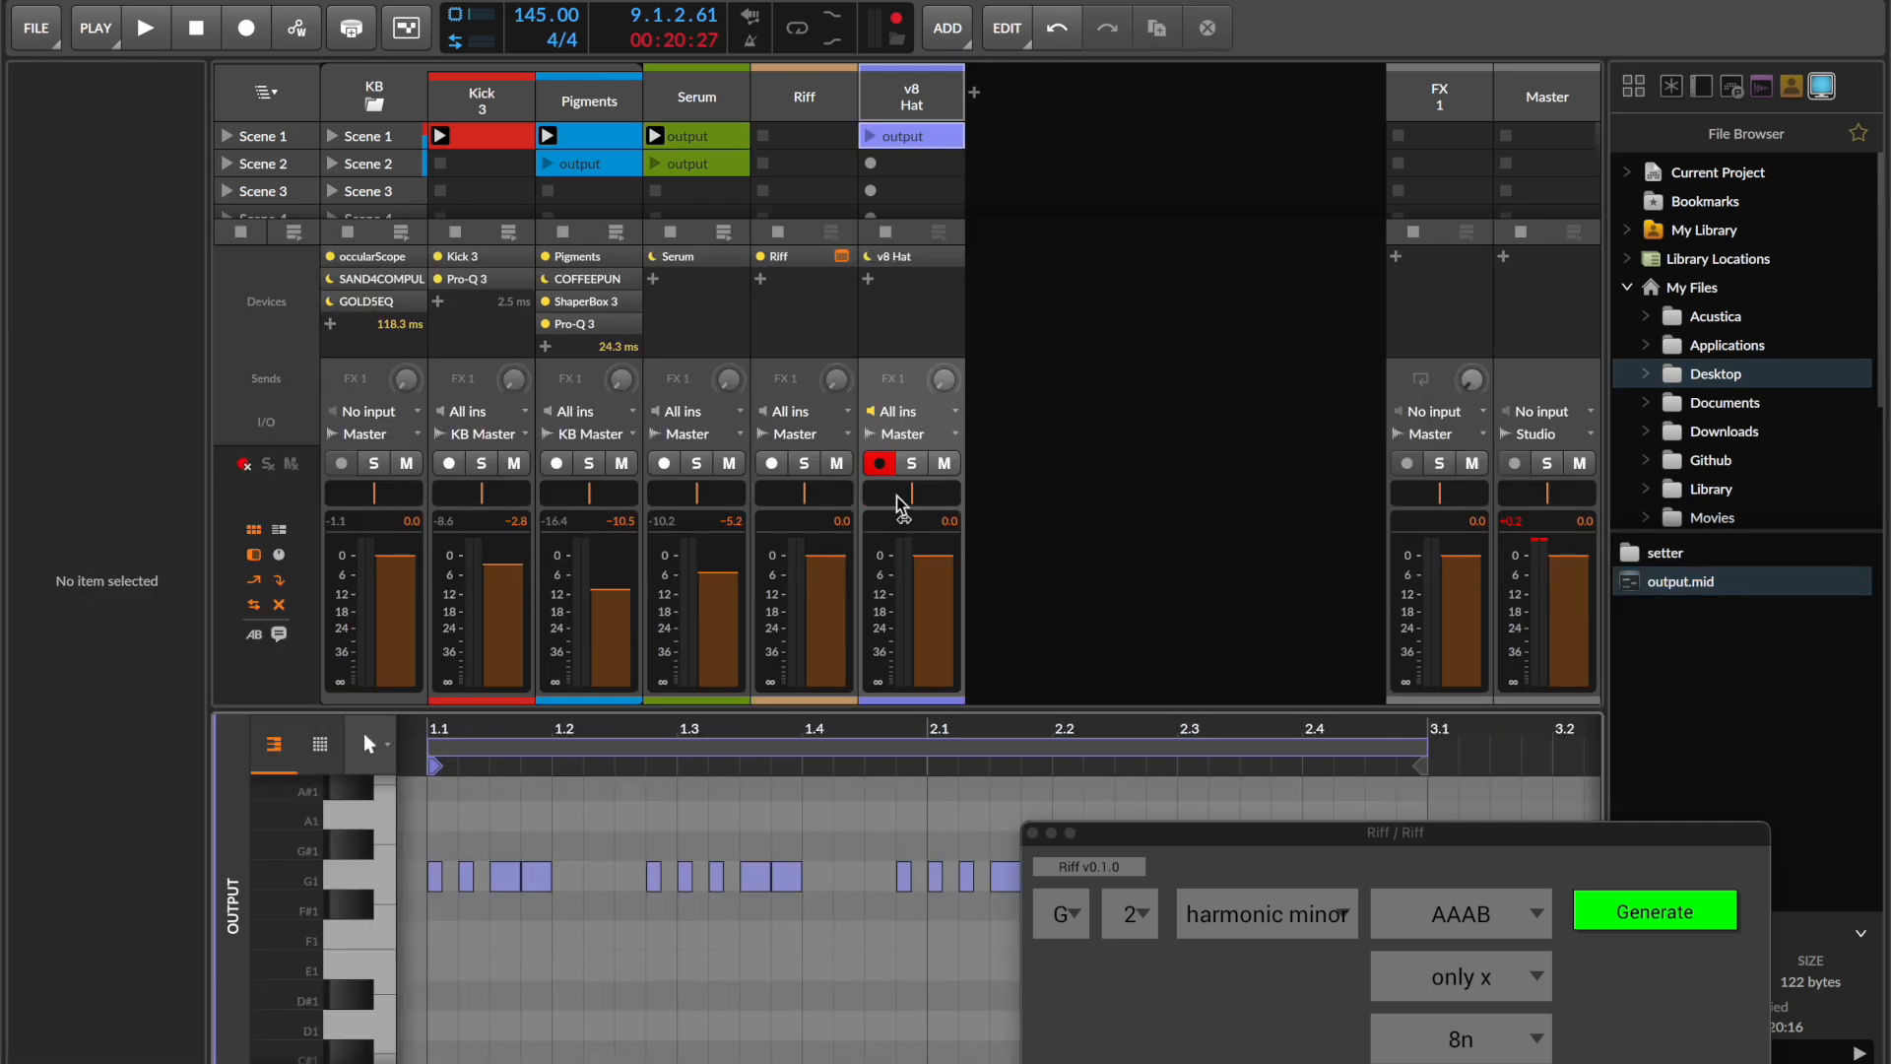
- Lower the v8 Hat track volume to -10.5 dB and audition its Scene 1 clip with the other tracks
left_click_drag(943, 571, 943, 594)
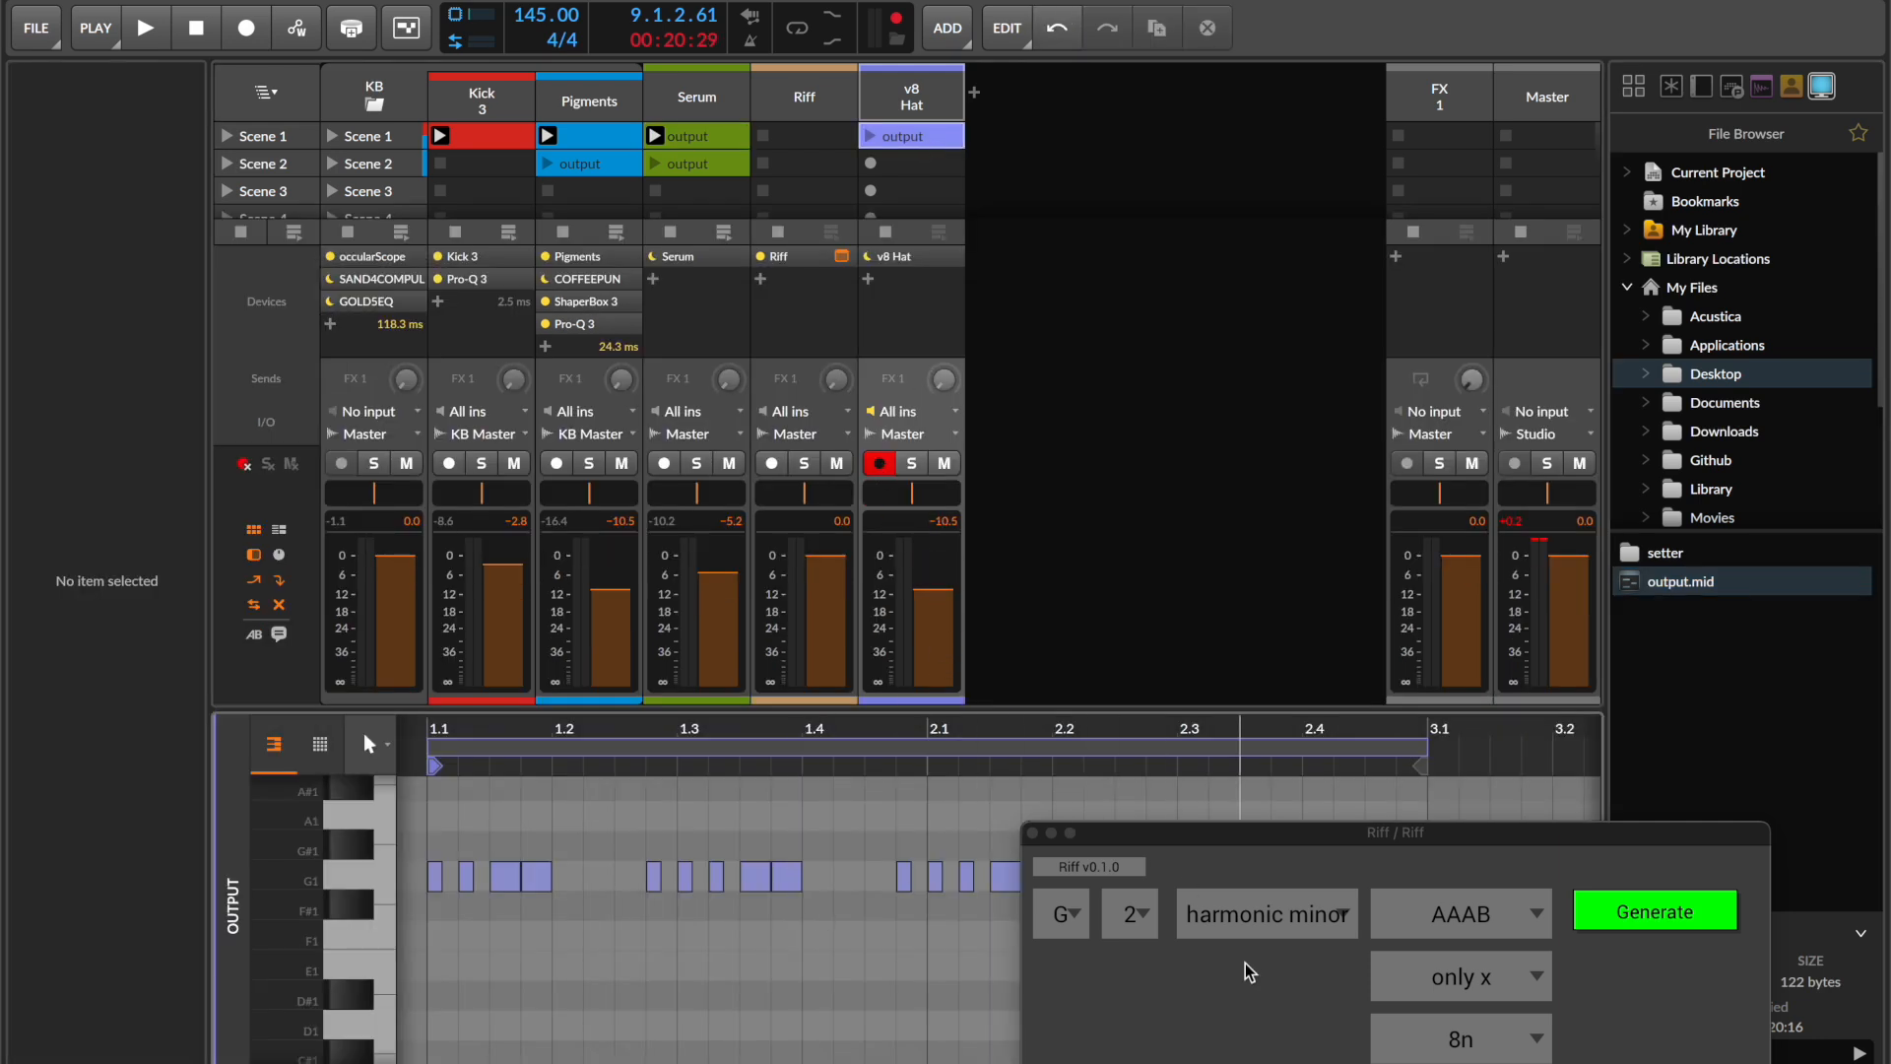
left_click(900, 99)
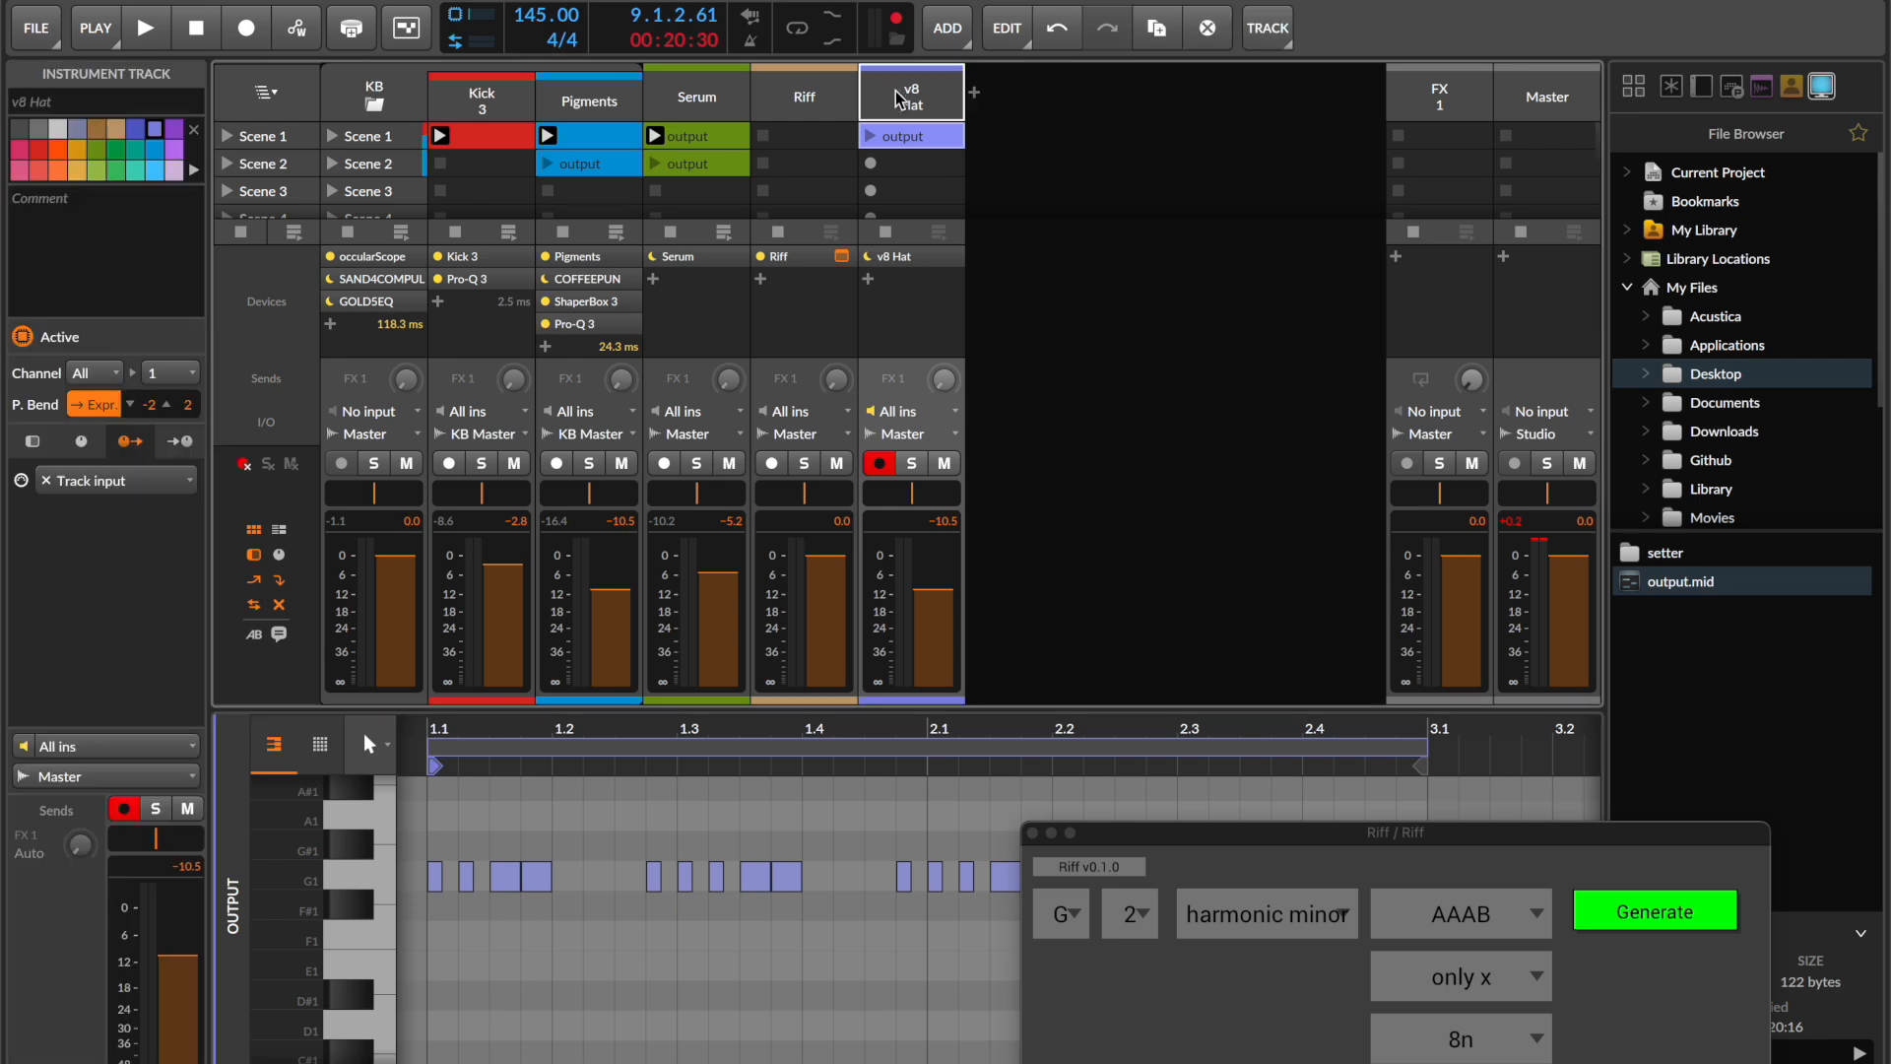
left_click(868, 287)
left_click(870, 138)
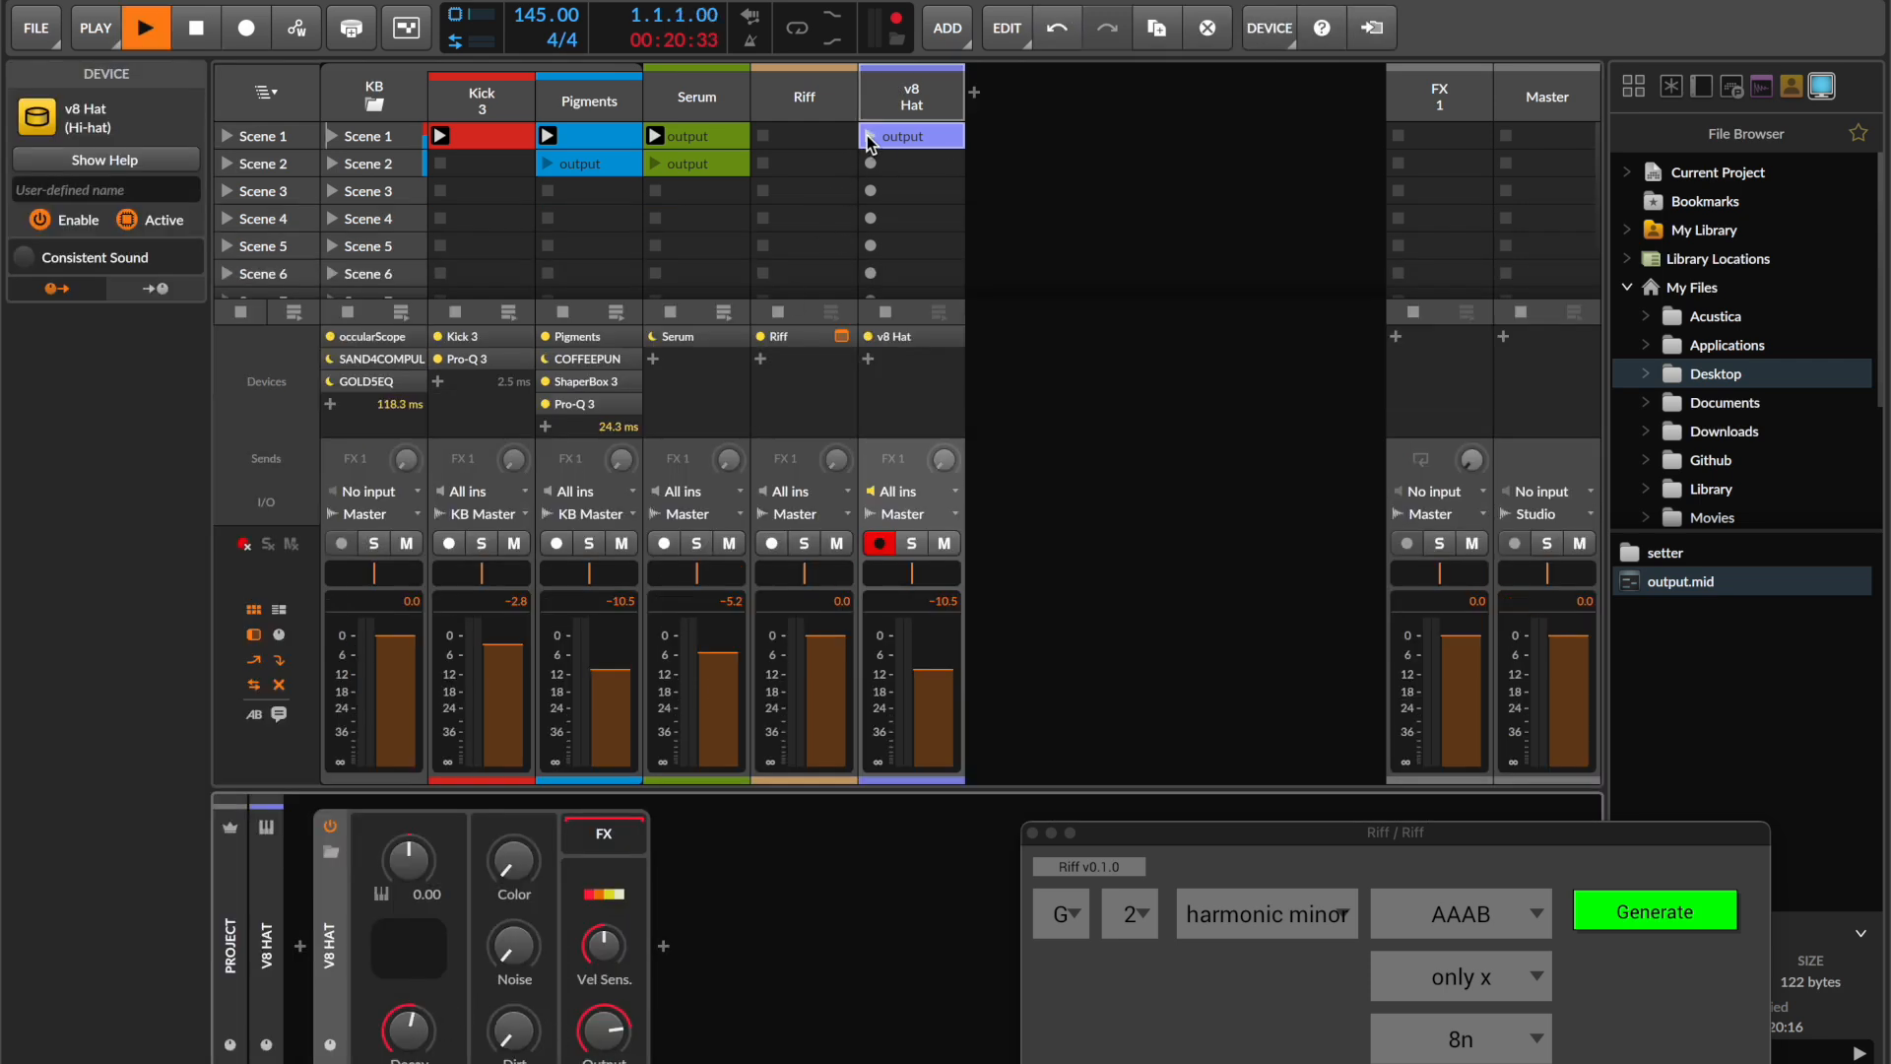
left_click_drag(1073, 837, 1188, 295)
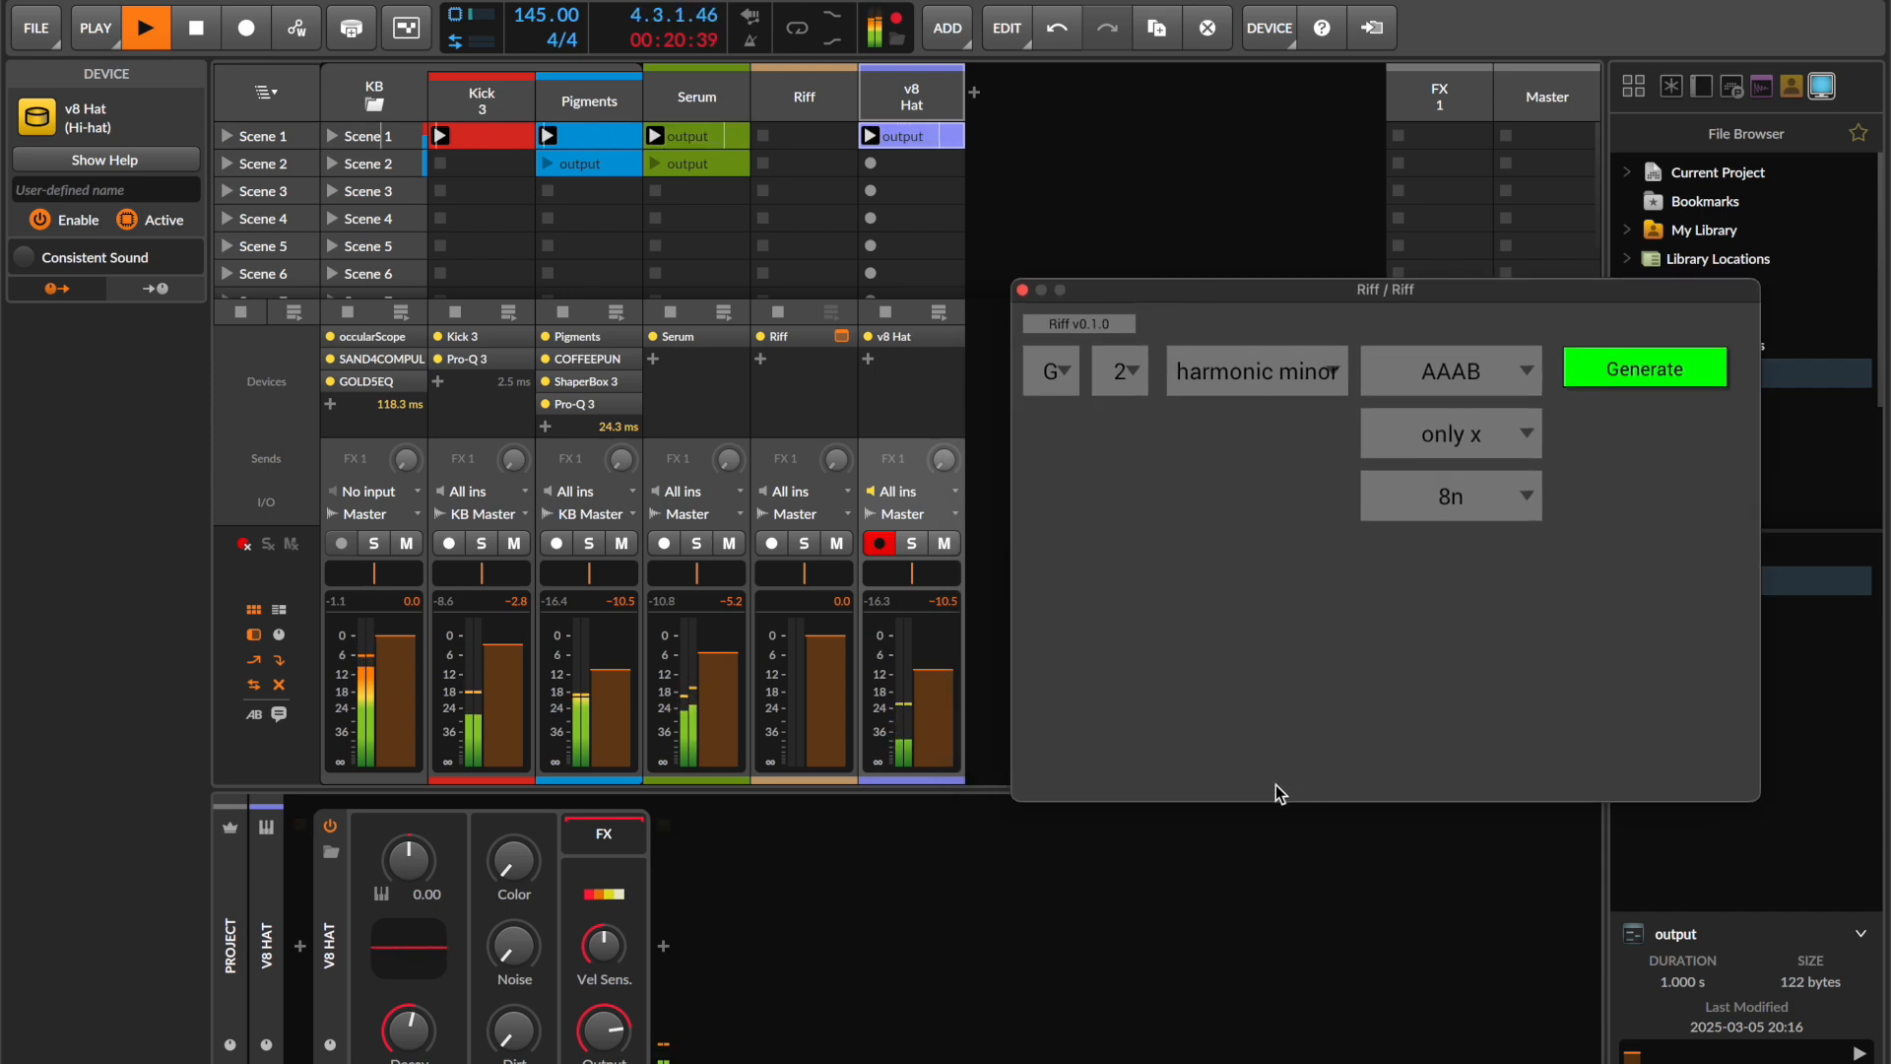
- View the hat clip's notes, generate another only x AAAB riff and load output.mid over the v8 Hat Scene 1 clip
left_click(934, 144)
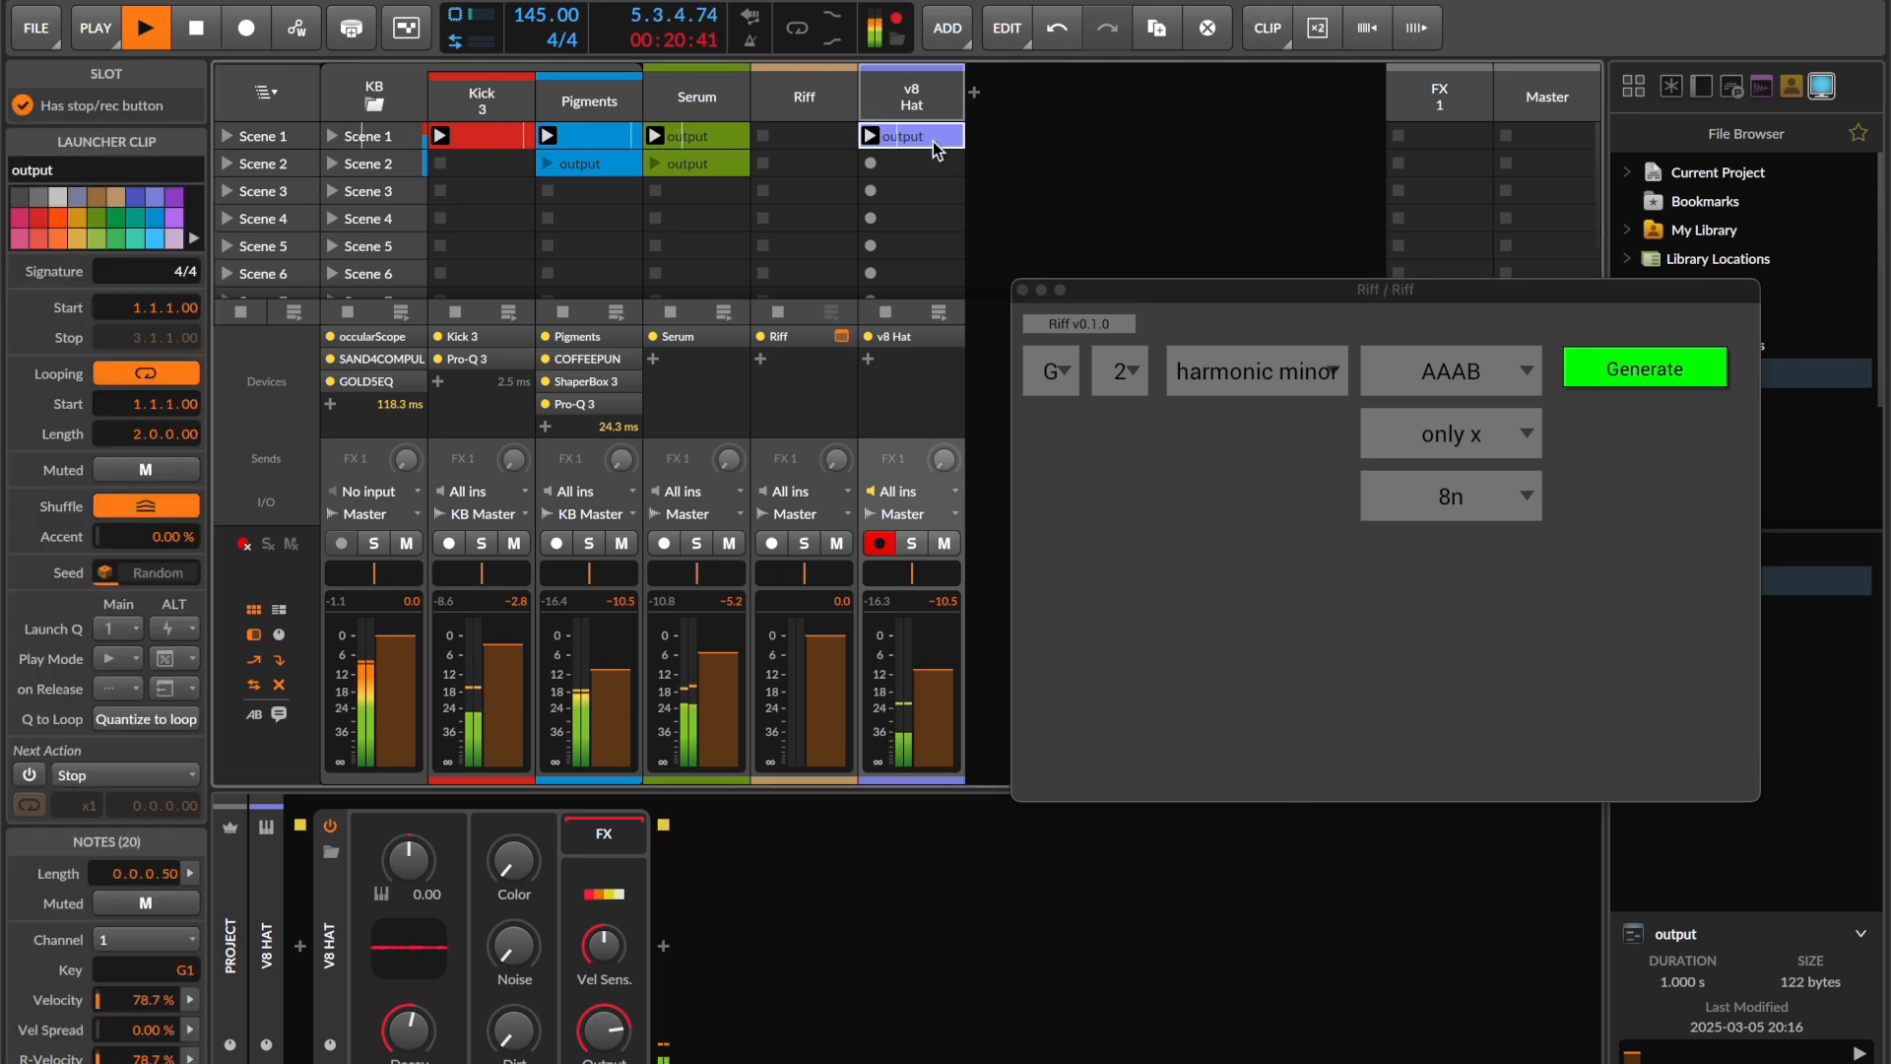
double_click(936, 146)
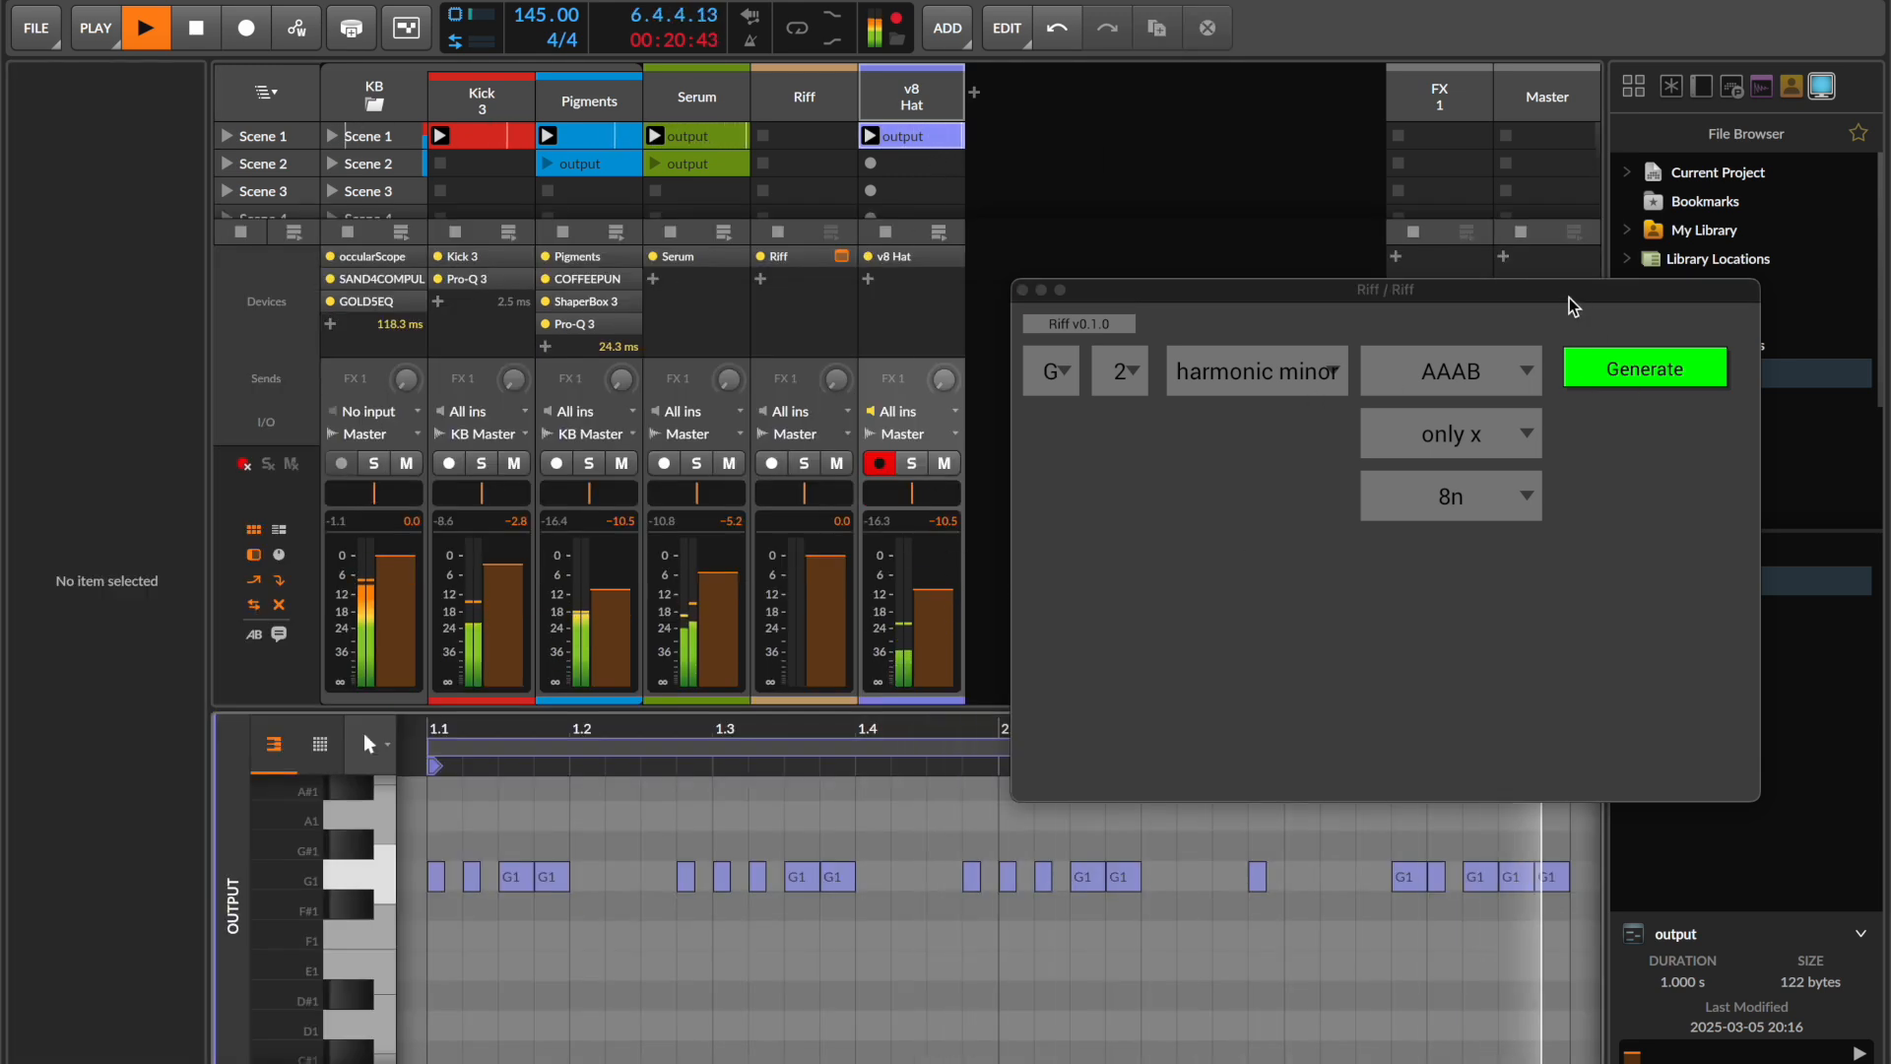
left_click_drag(1558, 295, 1144, 426)
left_click(1231, 503)
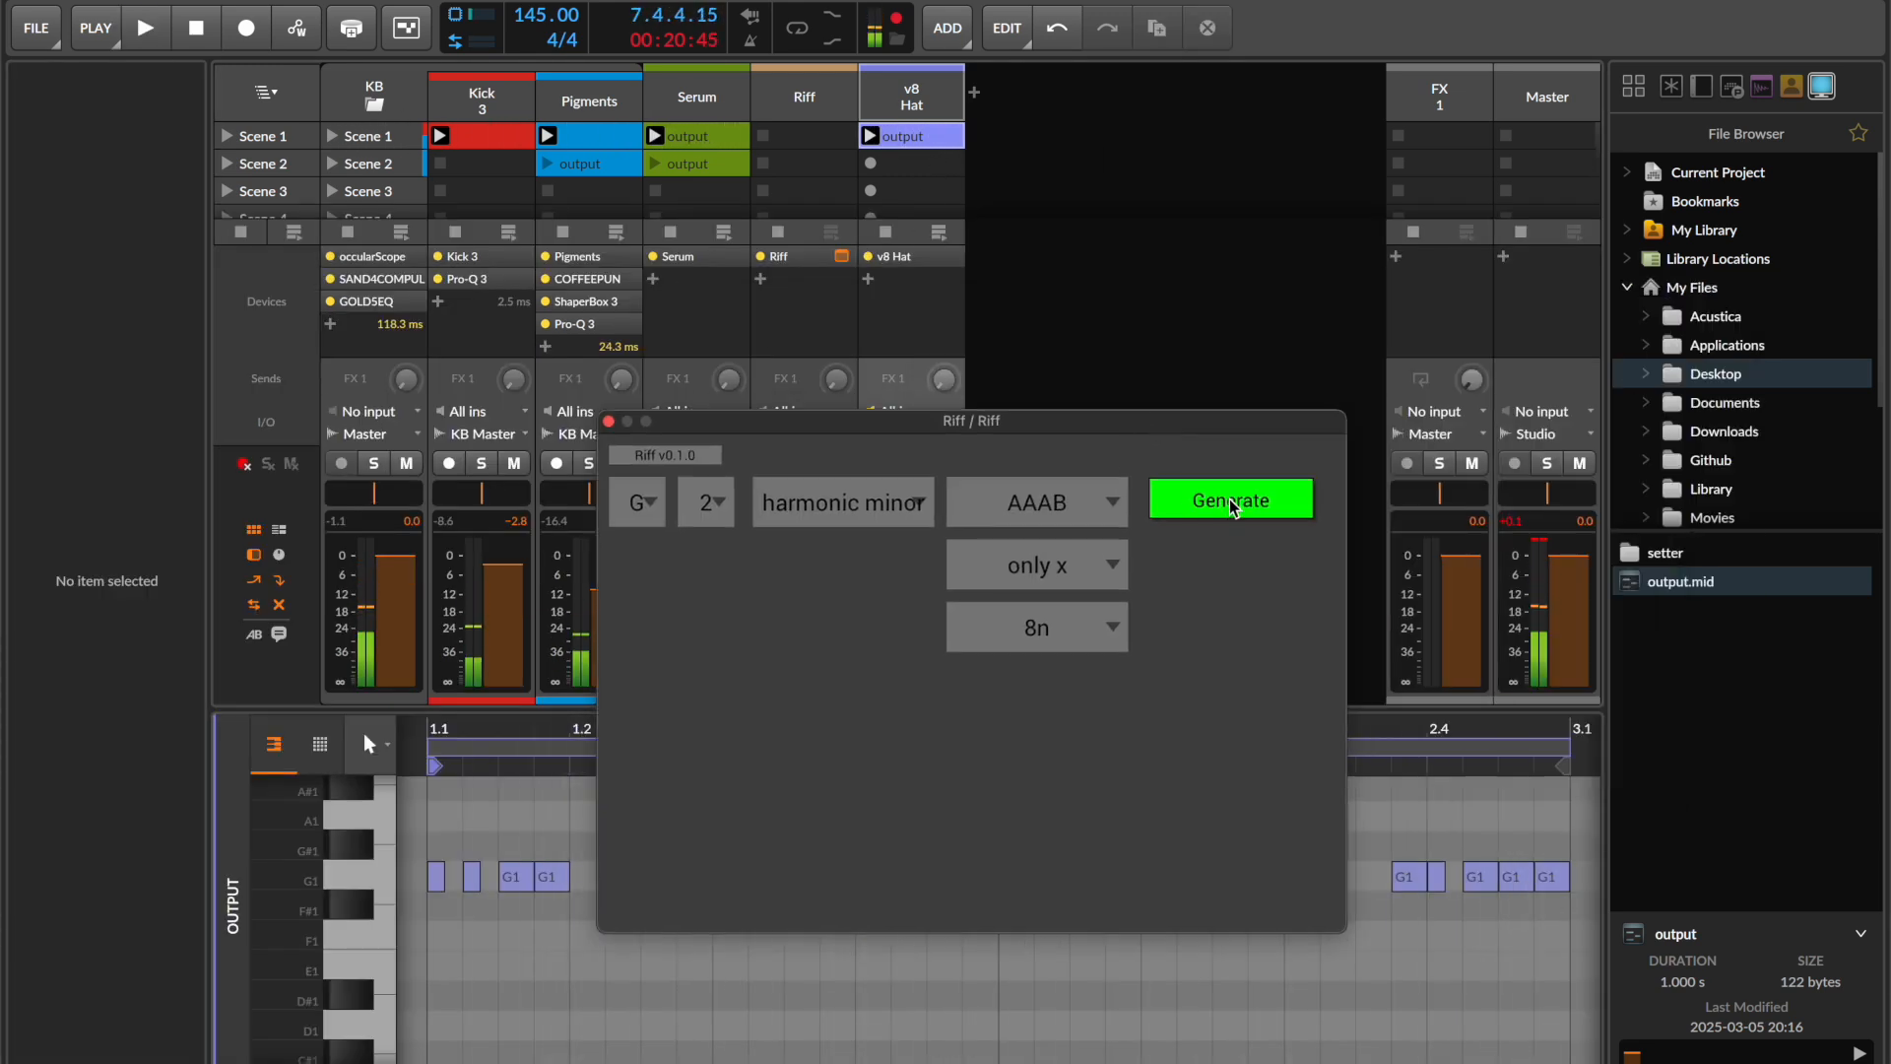
left_click(1169, 359)
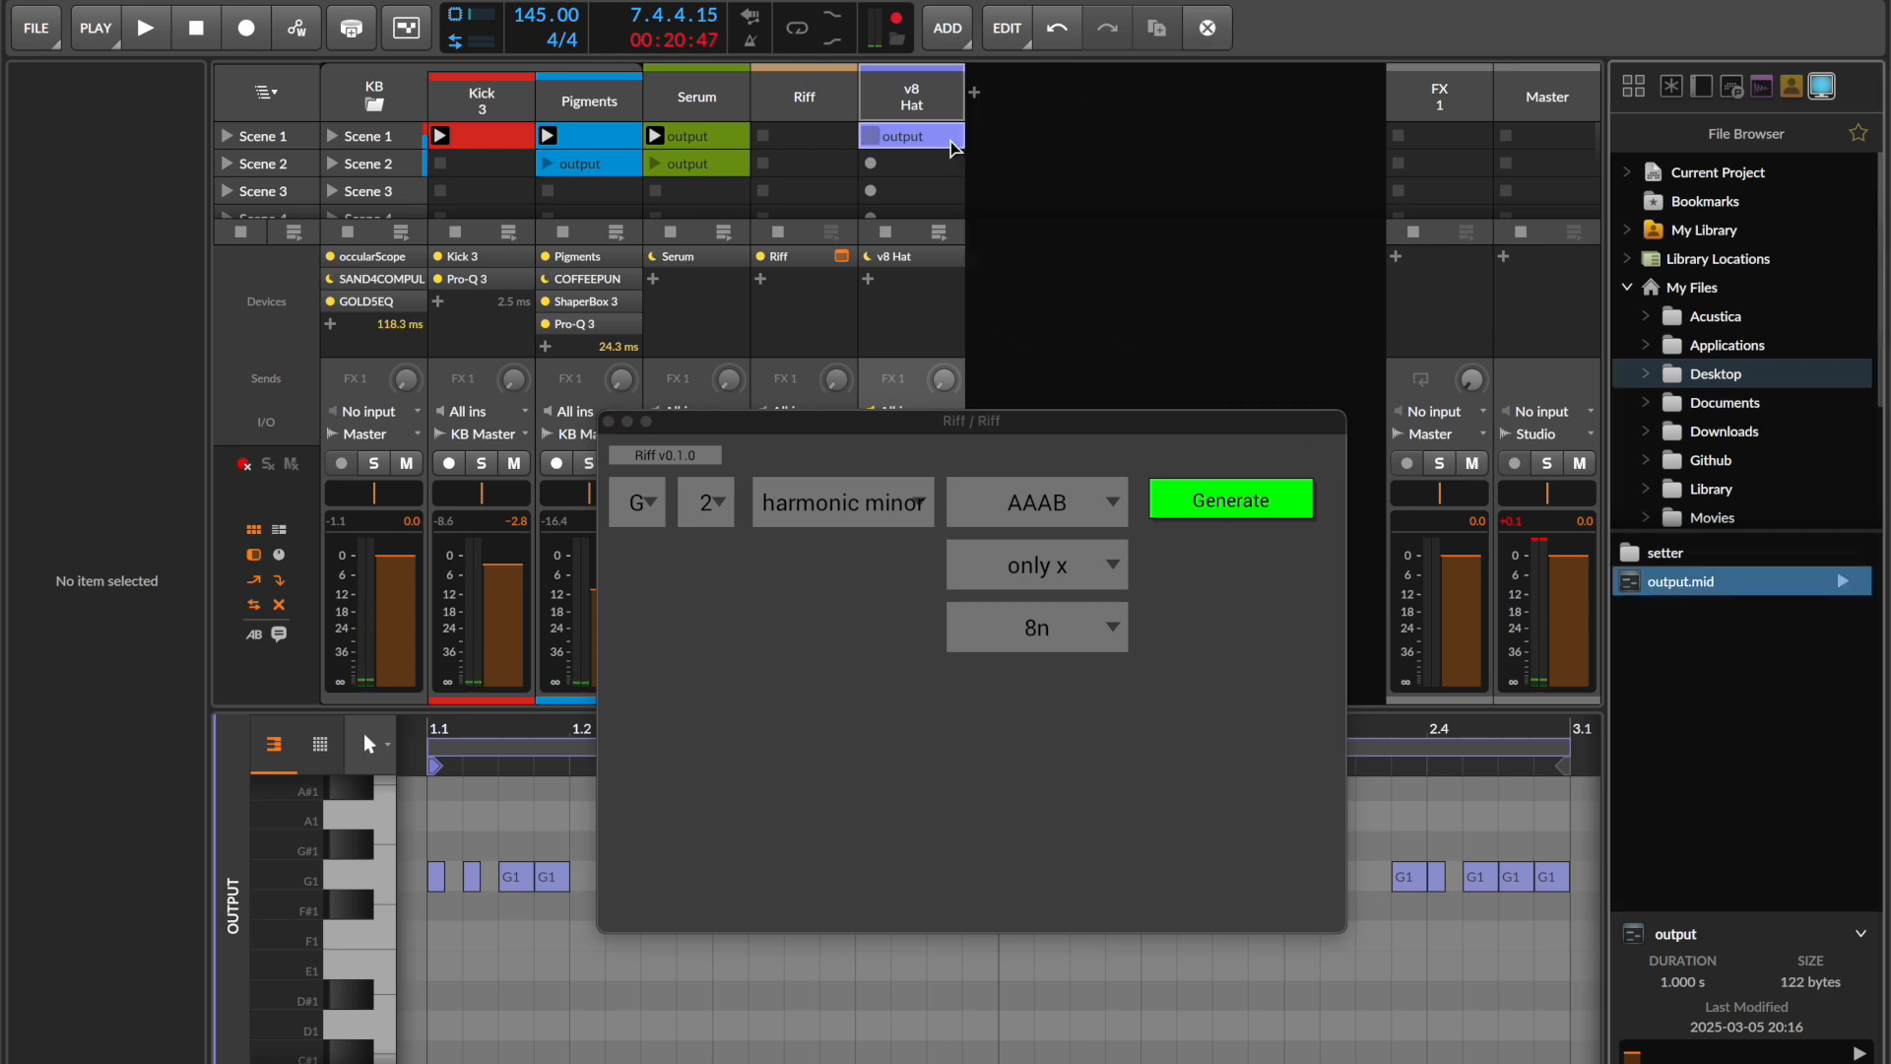
left_click(904, 148)
left_click_drag(944, 413, 1302, 306)
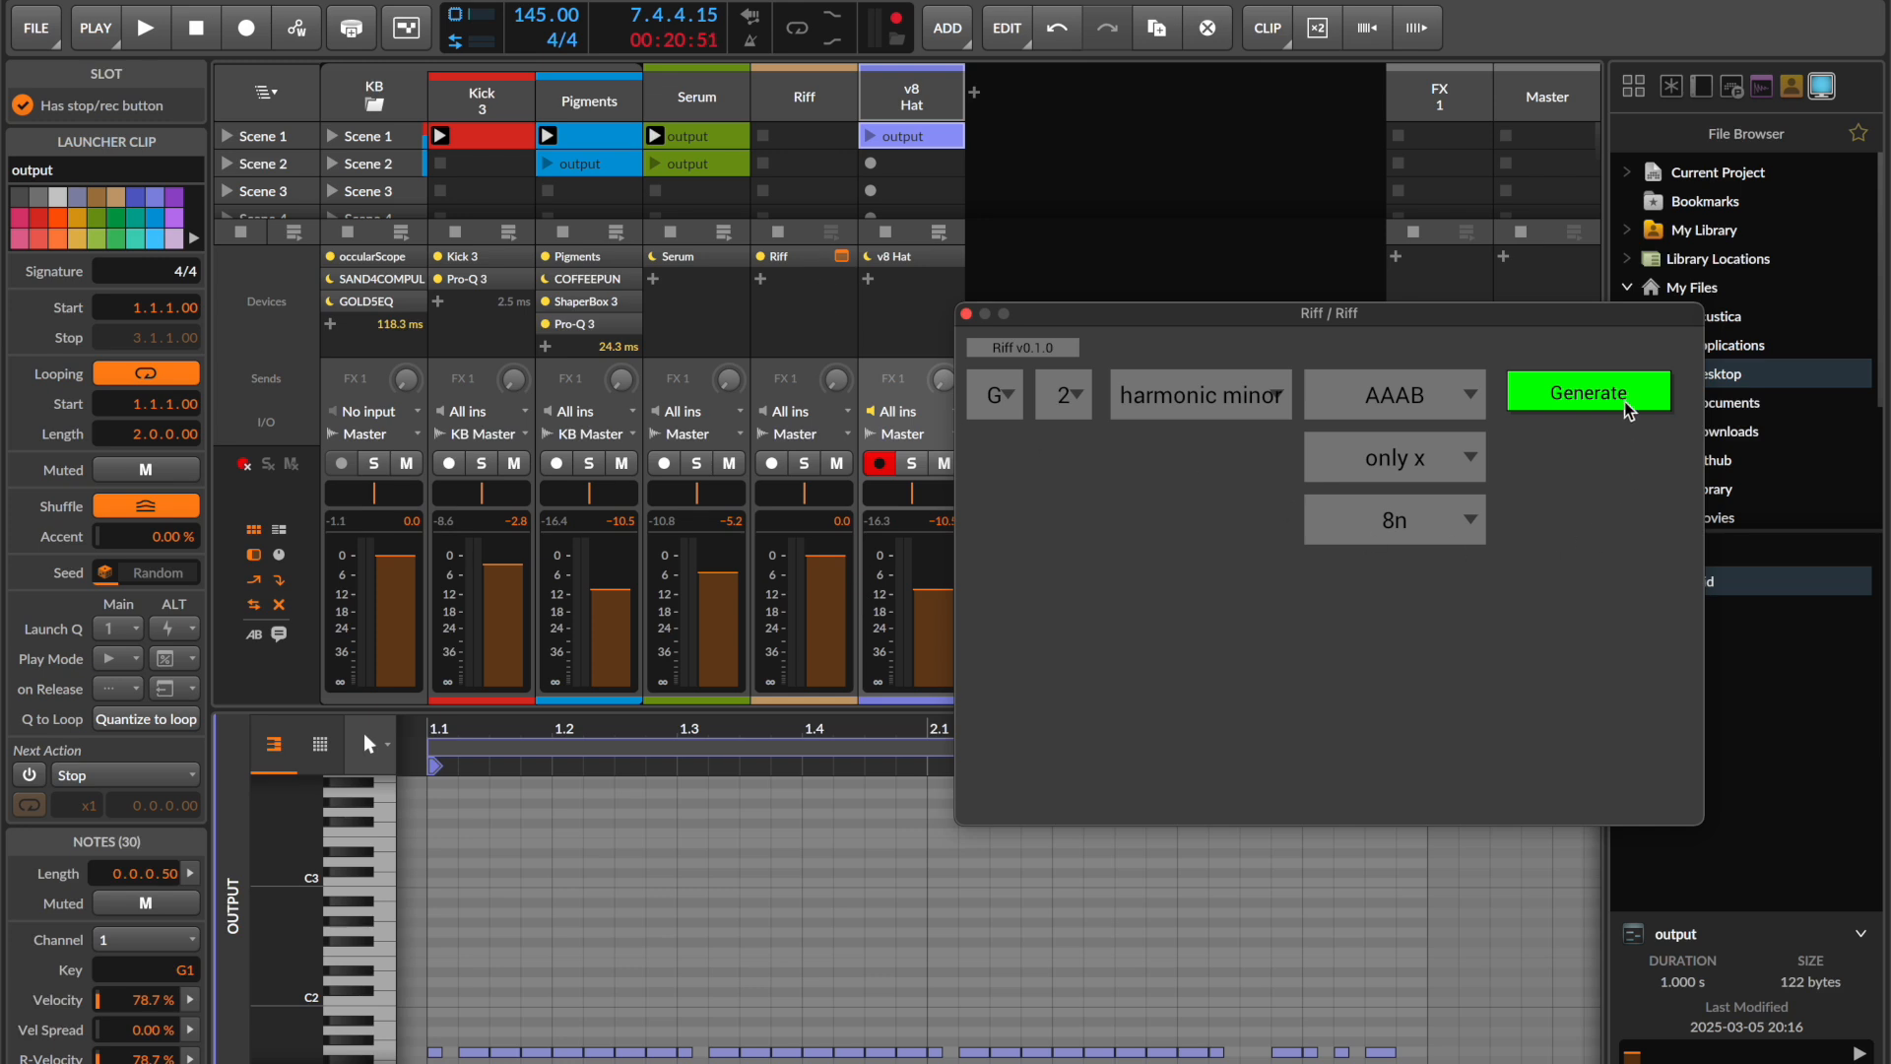
- Replace the v8 Hat Scene 1 clip with a newly generated AAAB output.mid and audition it
left_click(1646, 575)
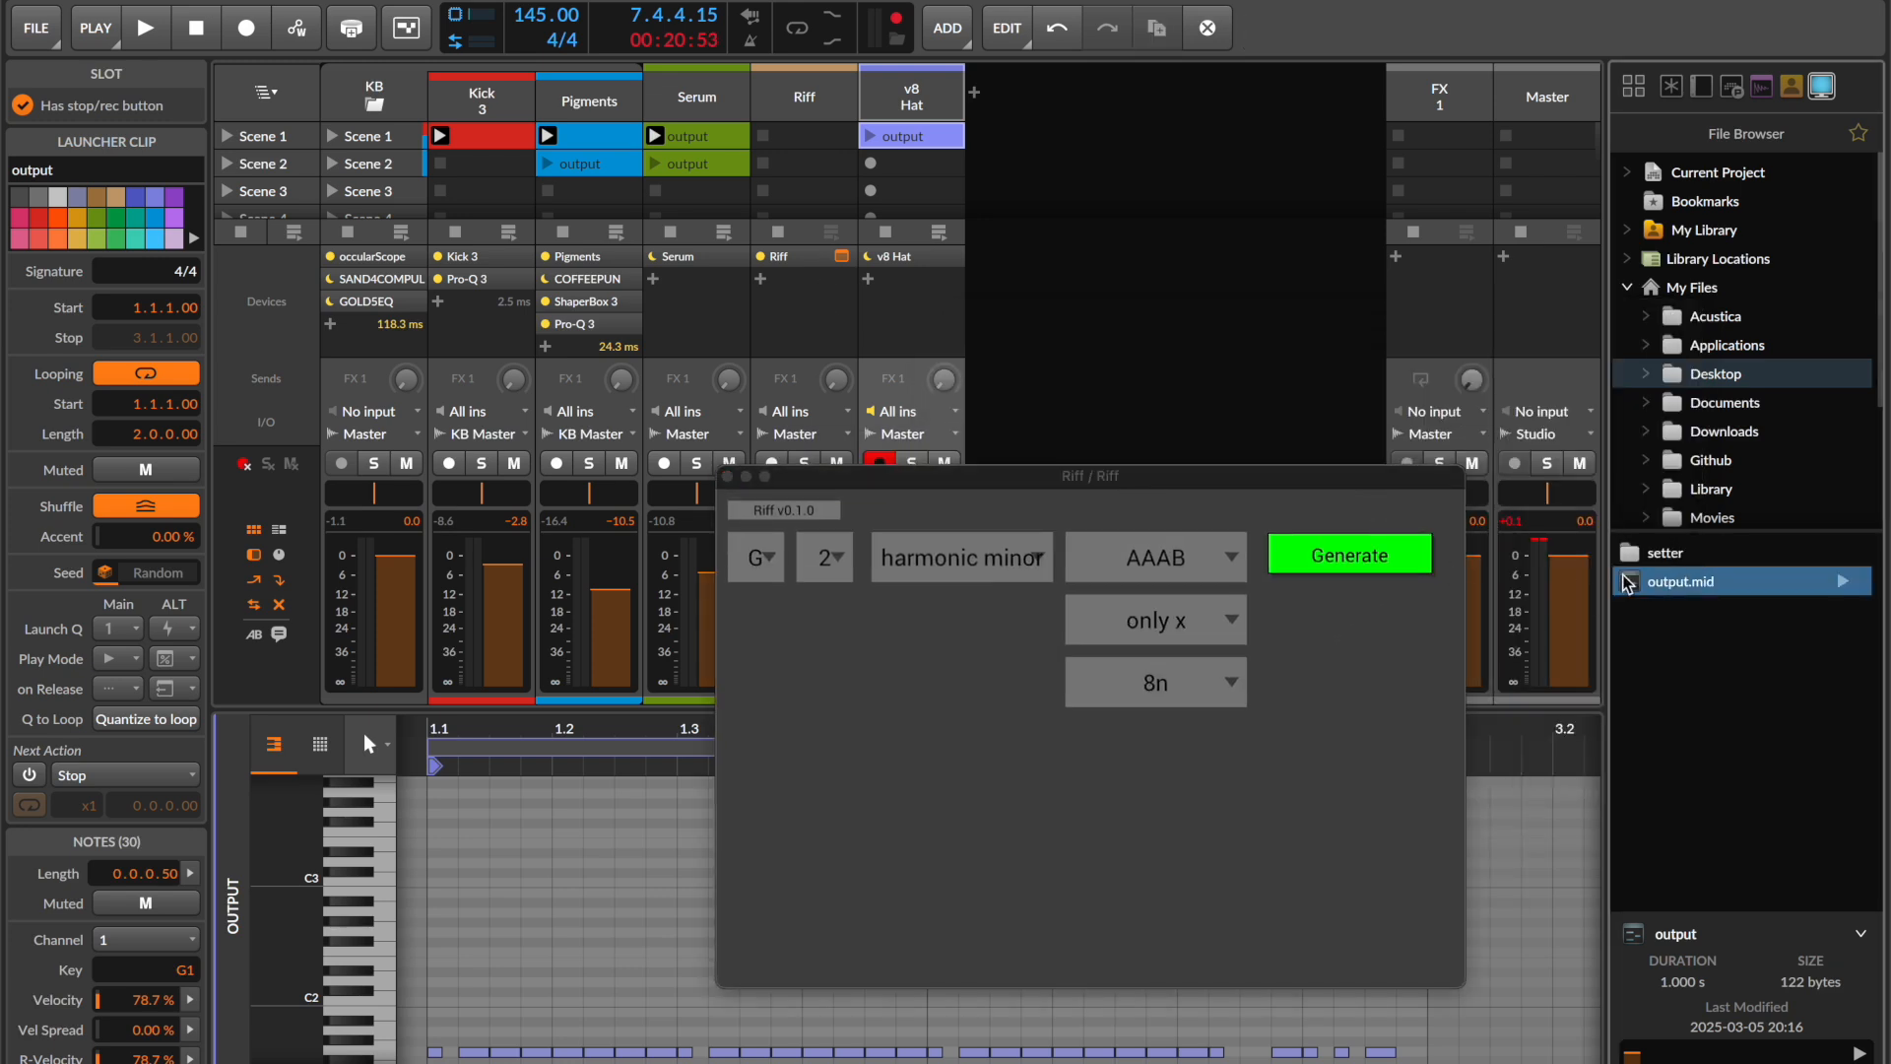
left_click_drag(900, 150, 900, 144)
left_click_drag(966, 475, 1130, 266)
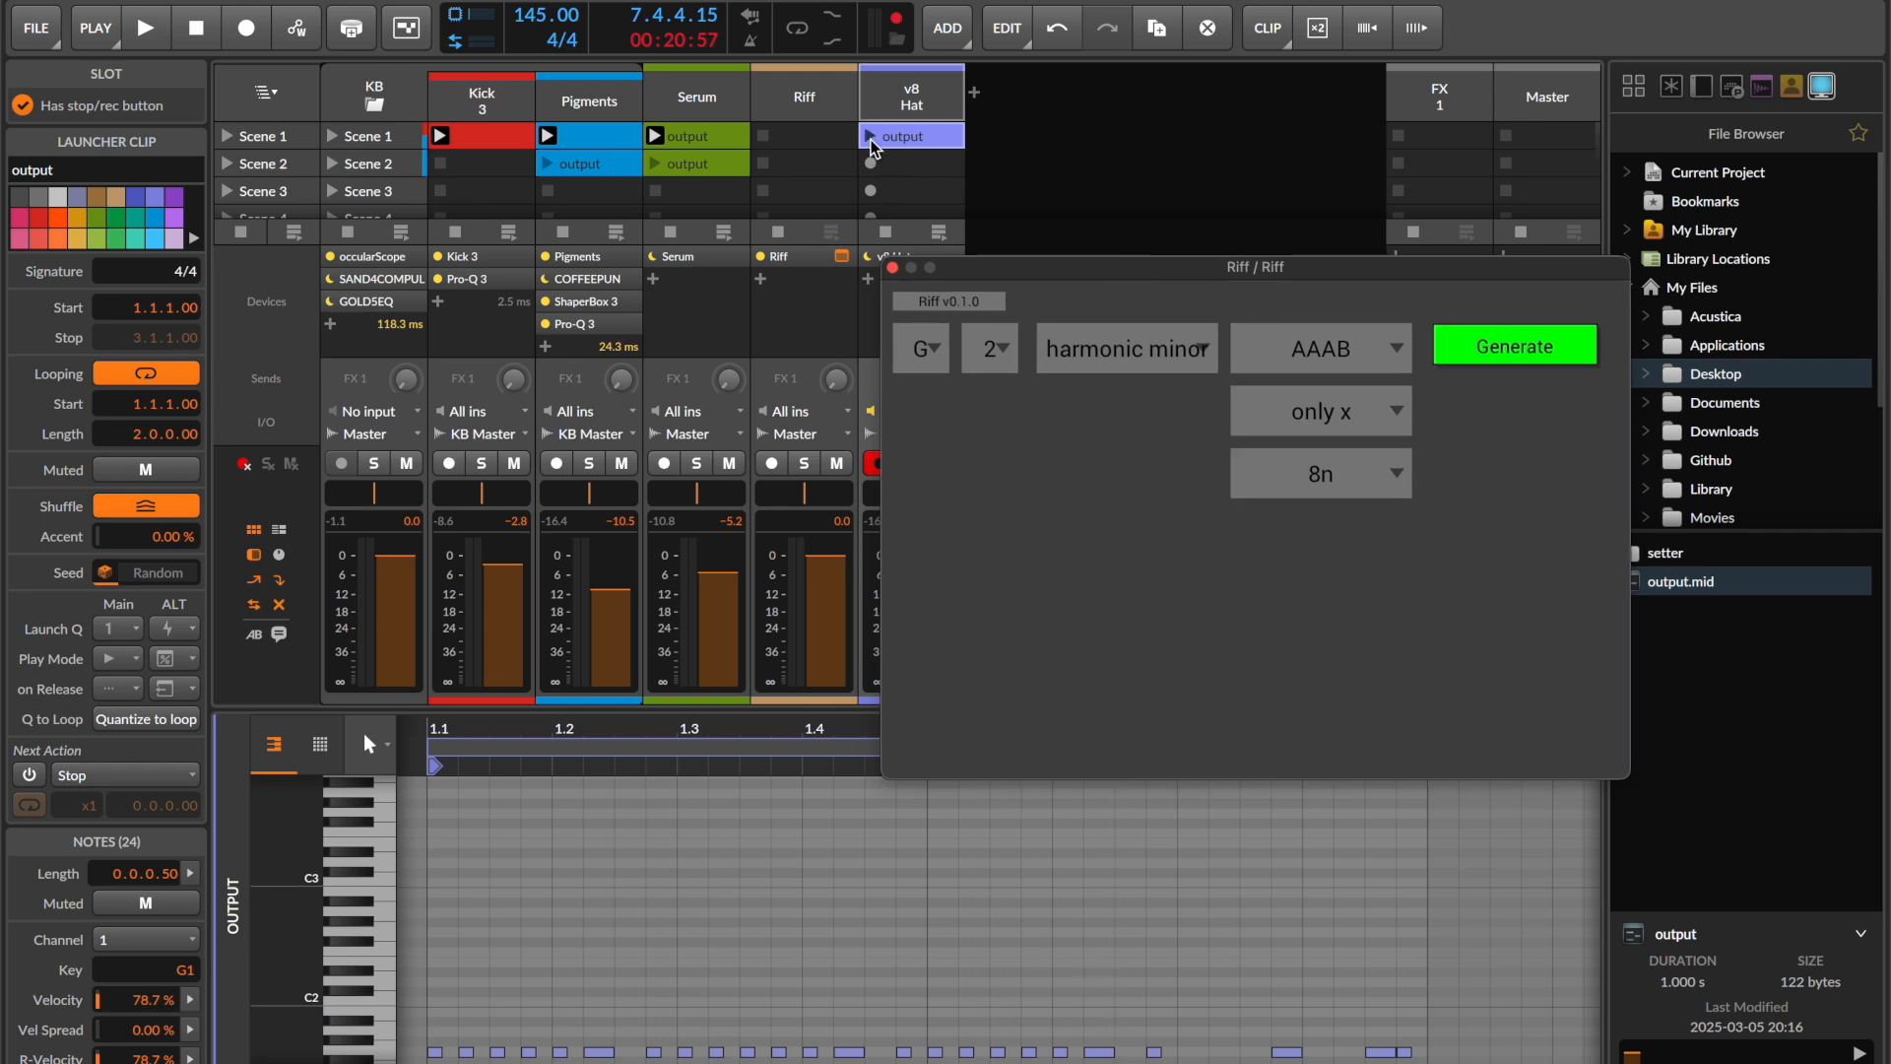
left_click(871, 138)
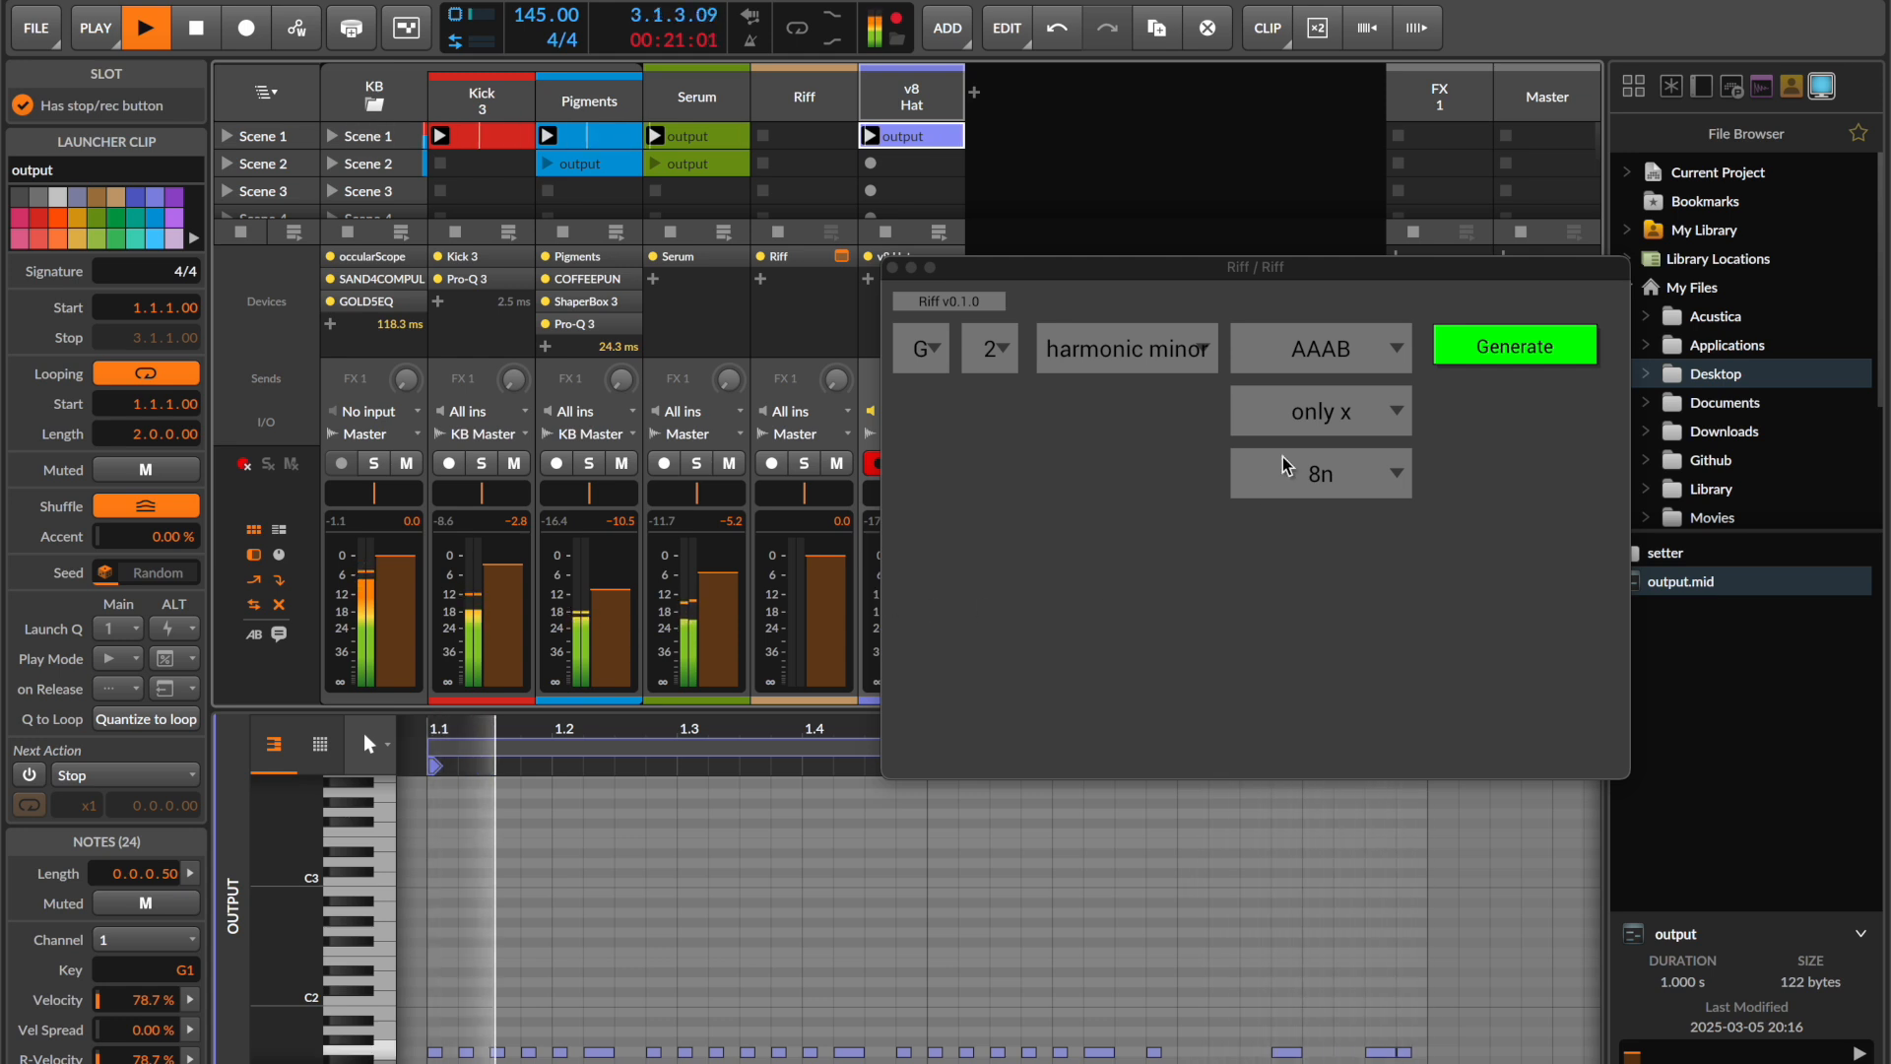
- Set the combination to ABAC, generate a riff, load output.mid over the v8 Hat Scene 1 clip and audition it
left_click(1315, 362)
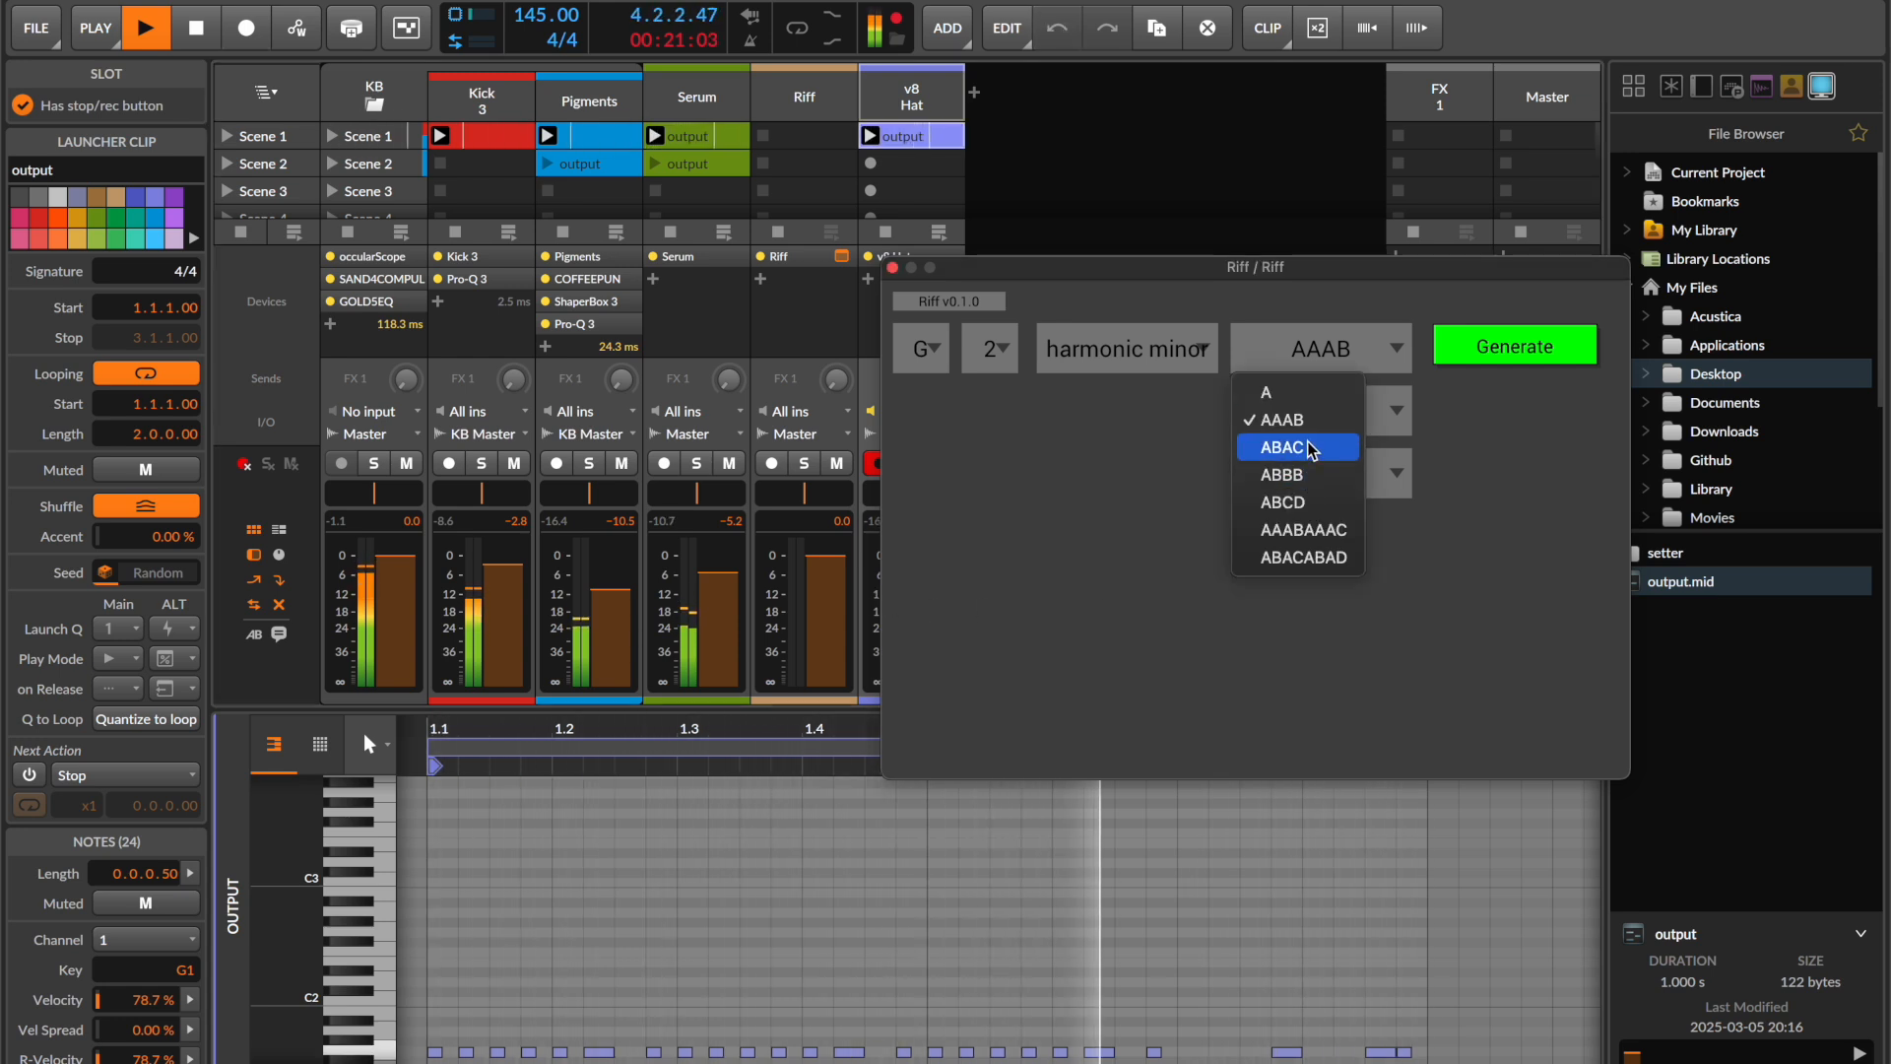
left_click(1311, 449)
left_click_drag(1682, 587, 869, 138)
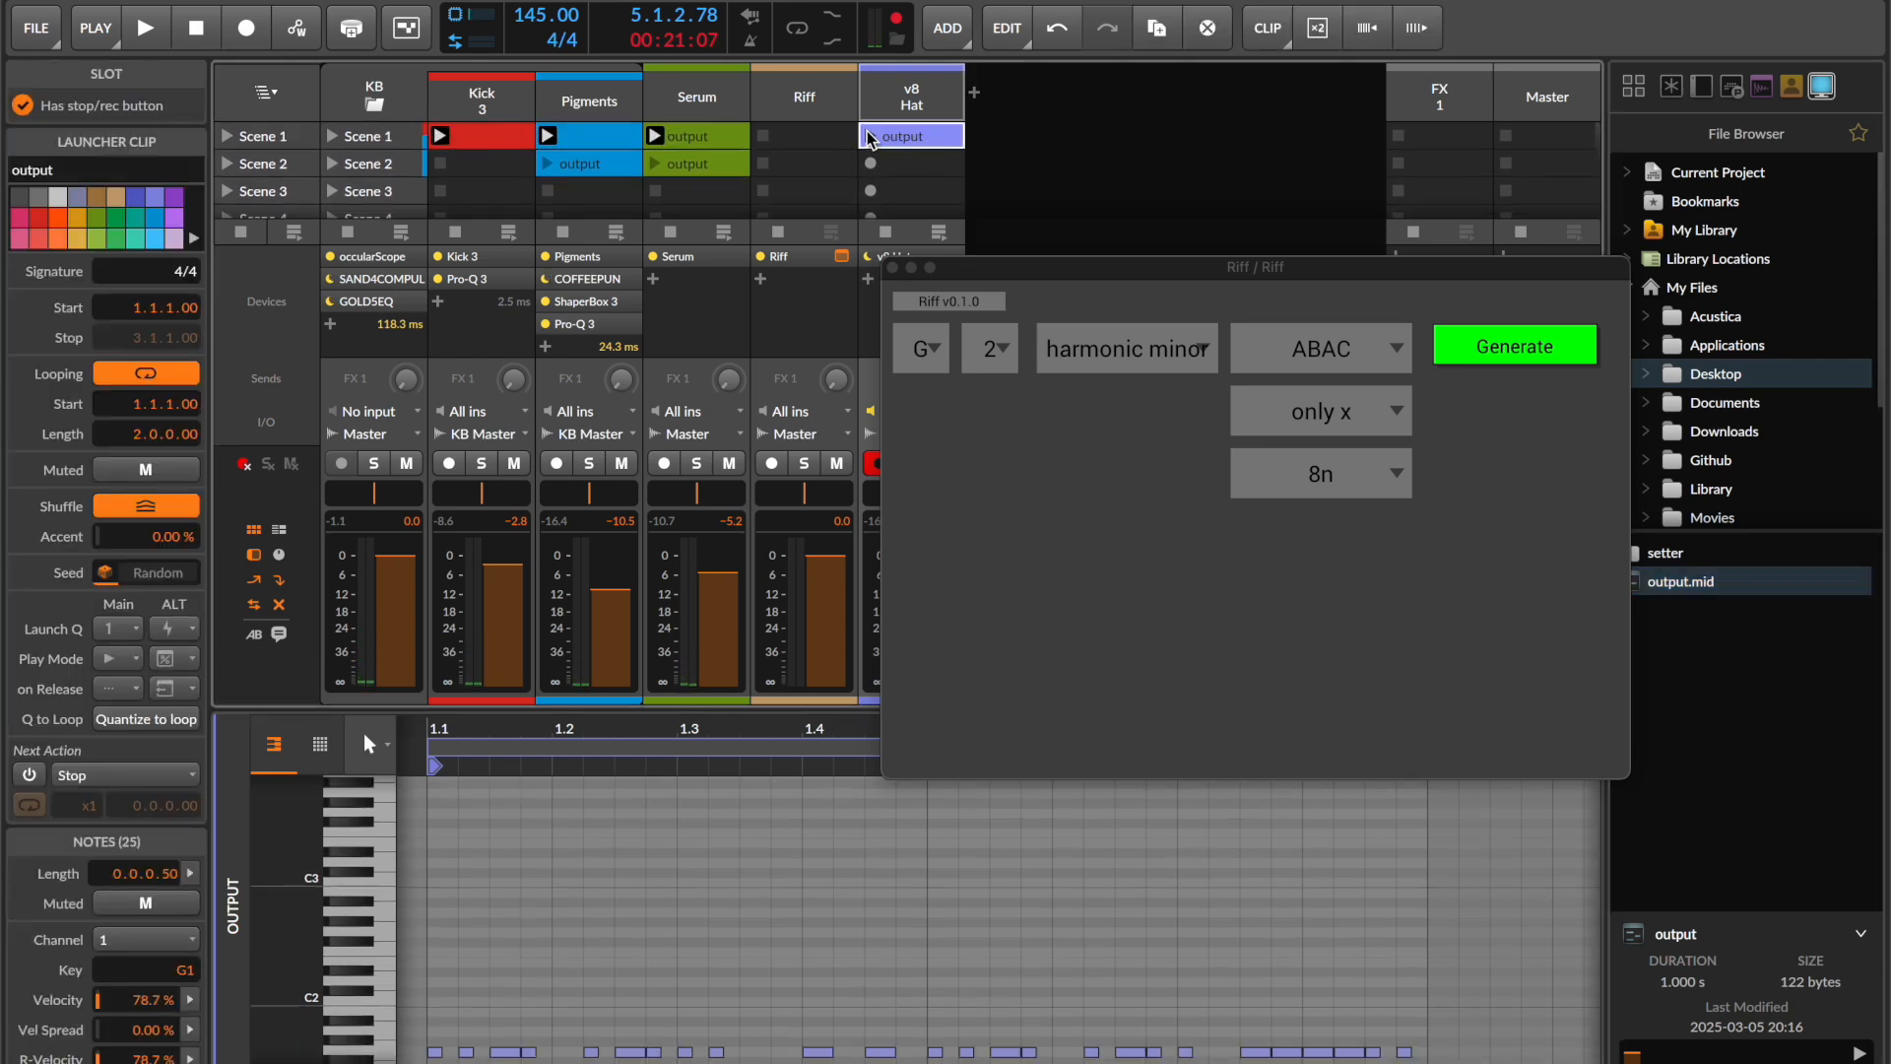
left_click(870, 136)
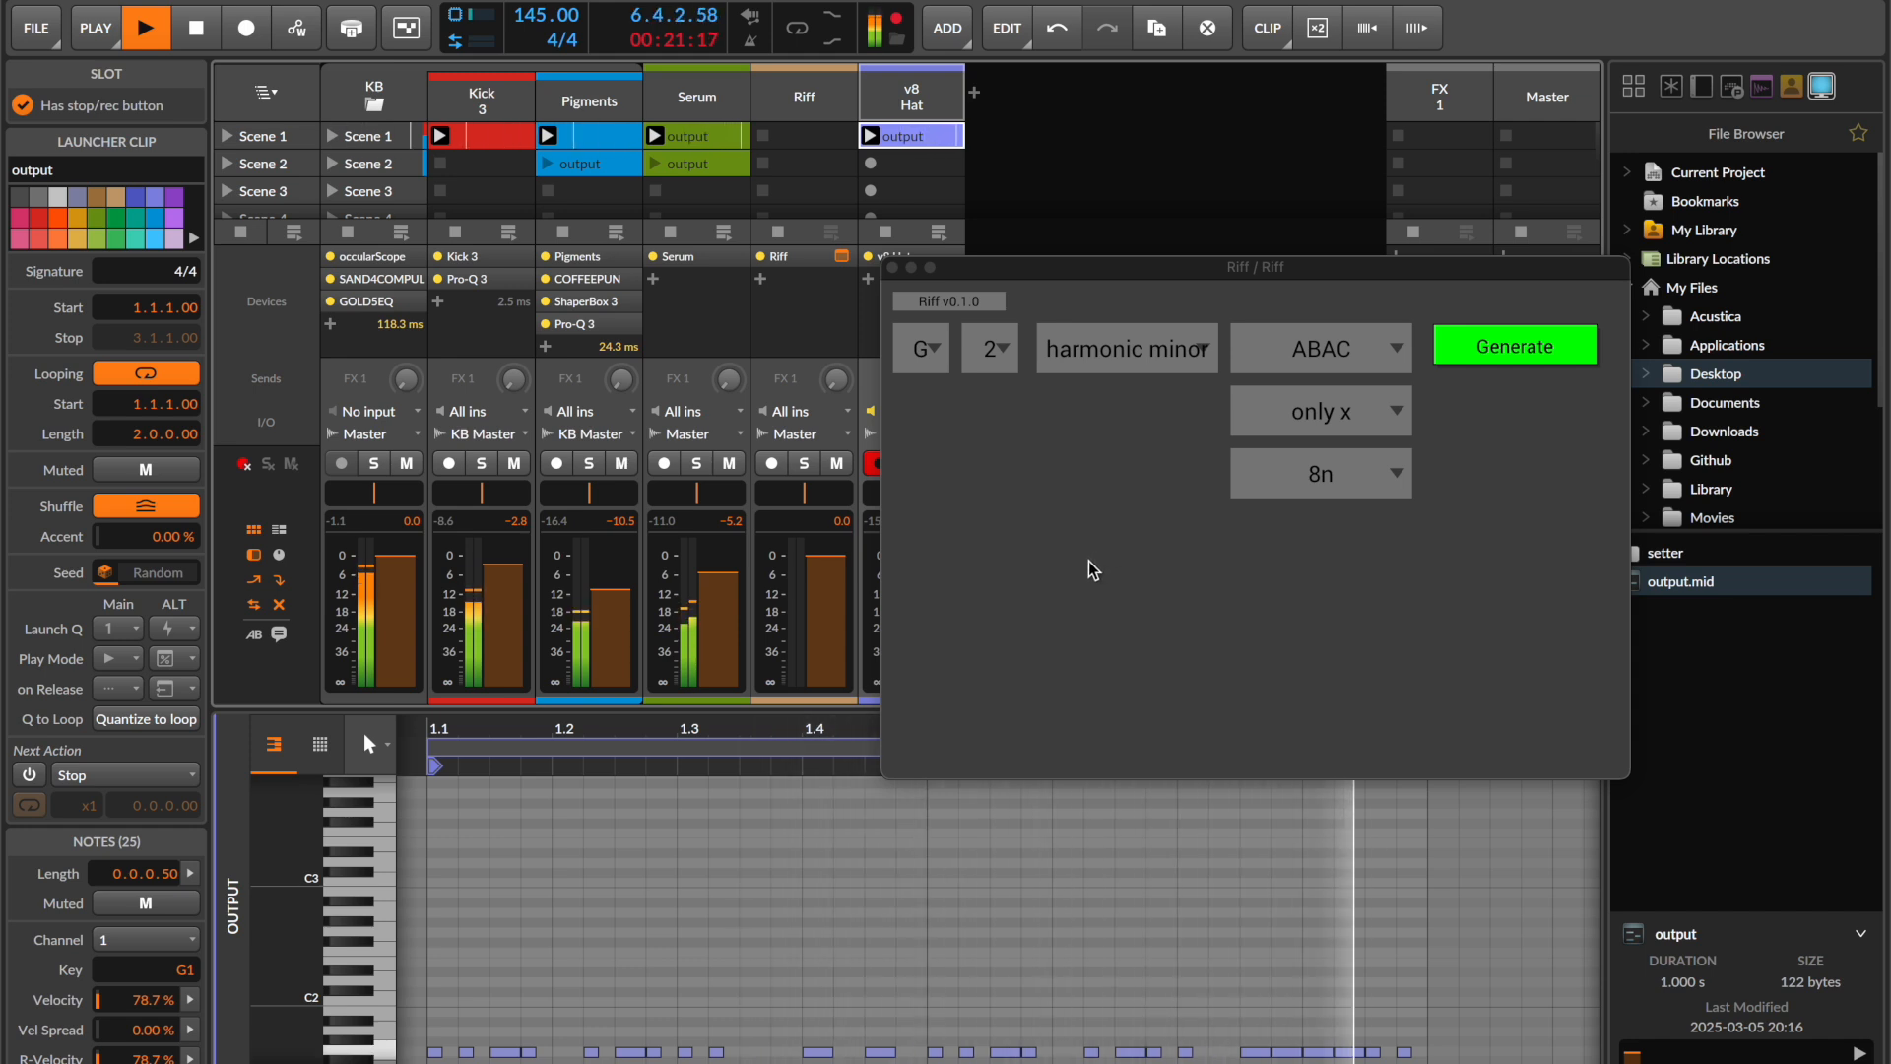
- Solo the Serum track, stop playback and move the Riff plugin window over the track mixer
left_click(693, 462)
key("space")
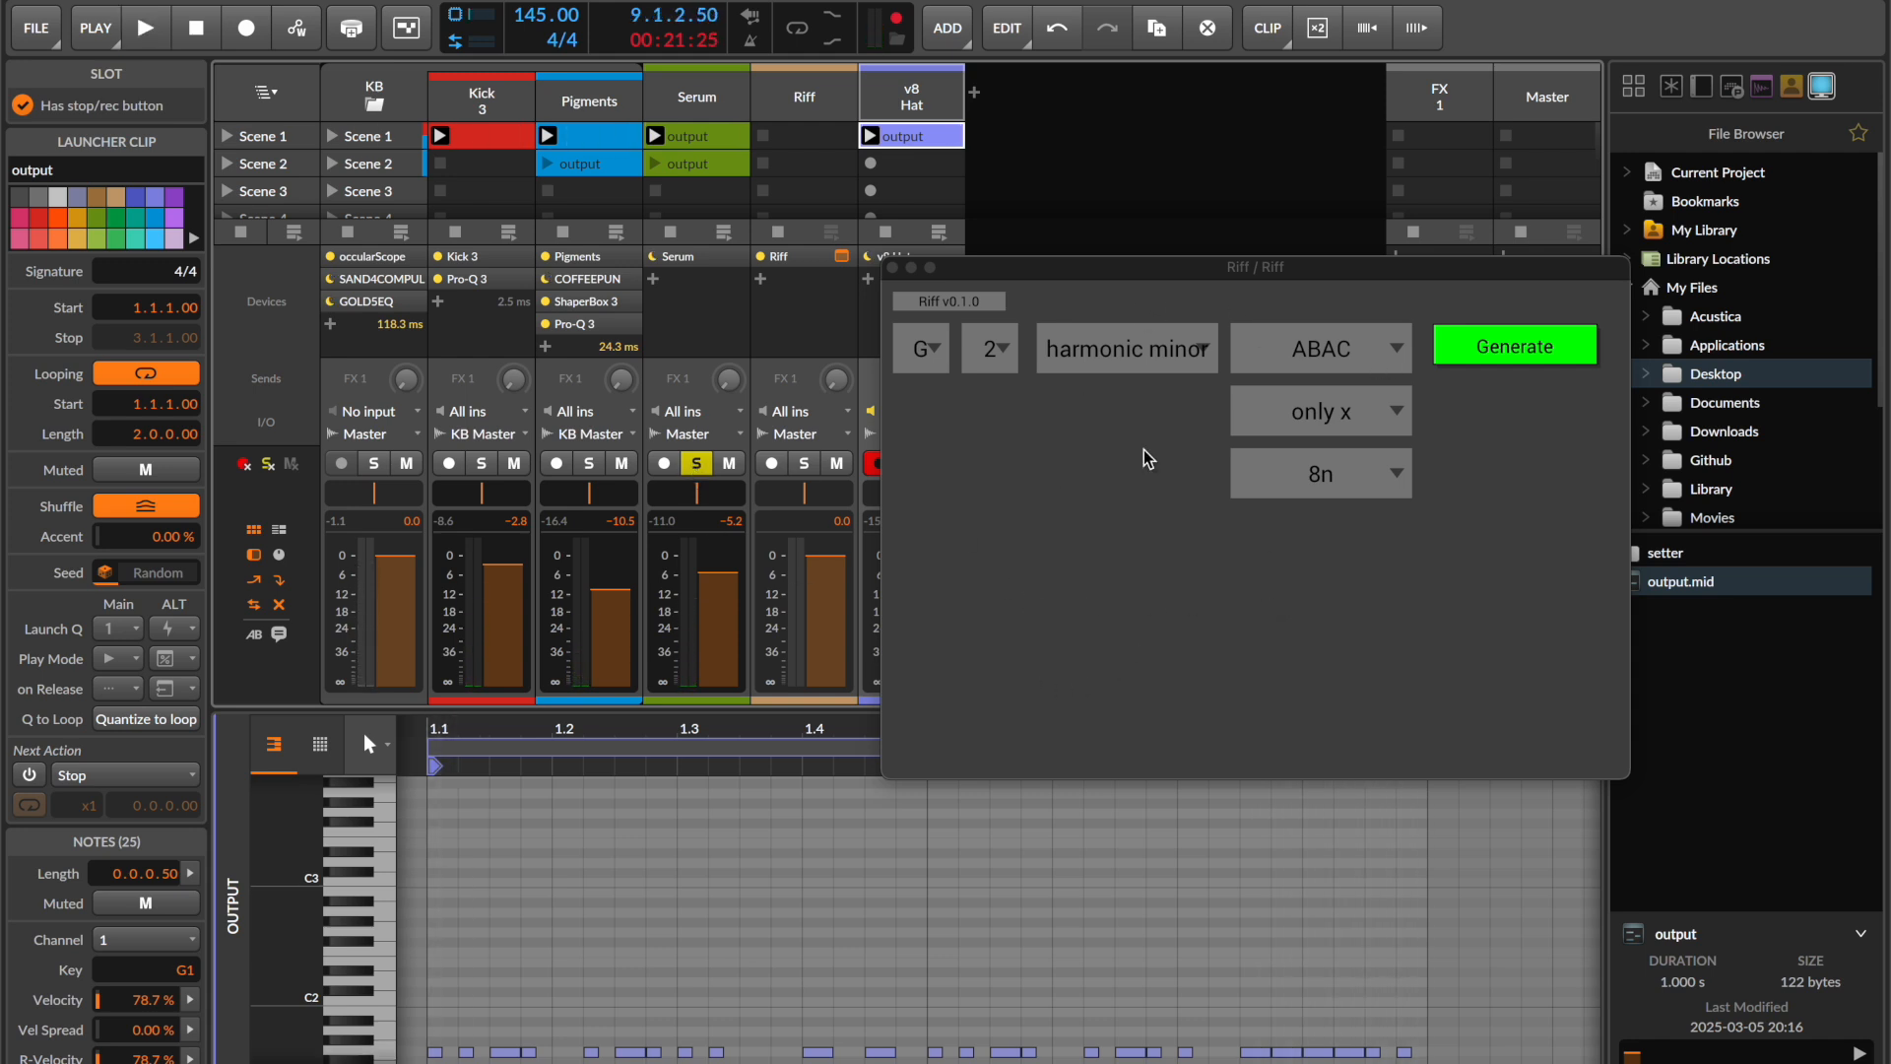
left_click_drag(1185, 269, 973, 321)
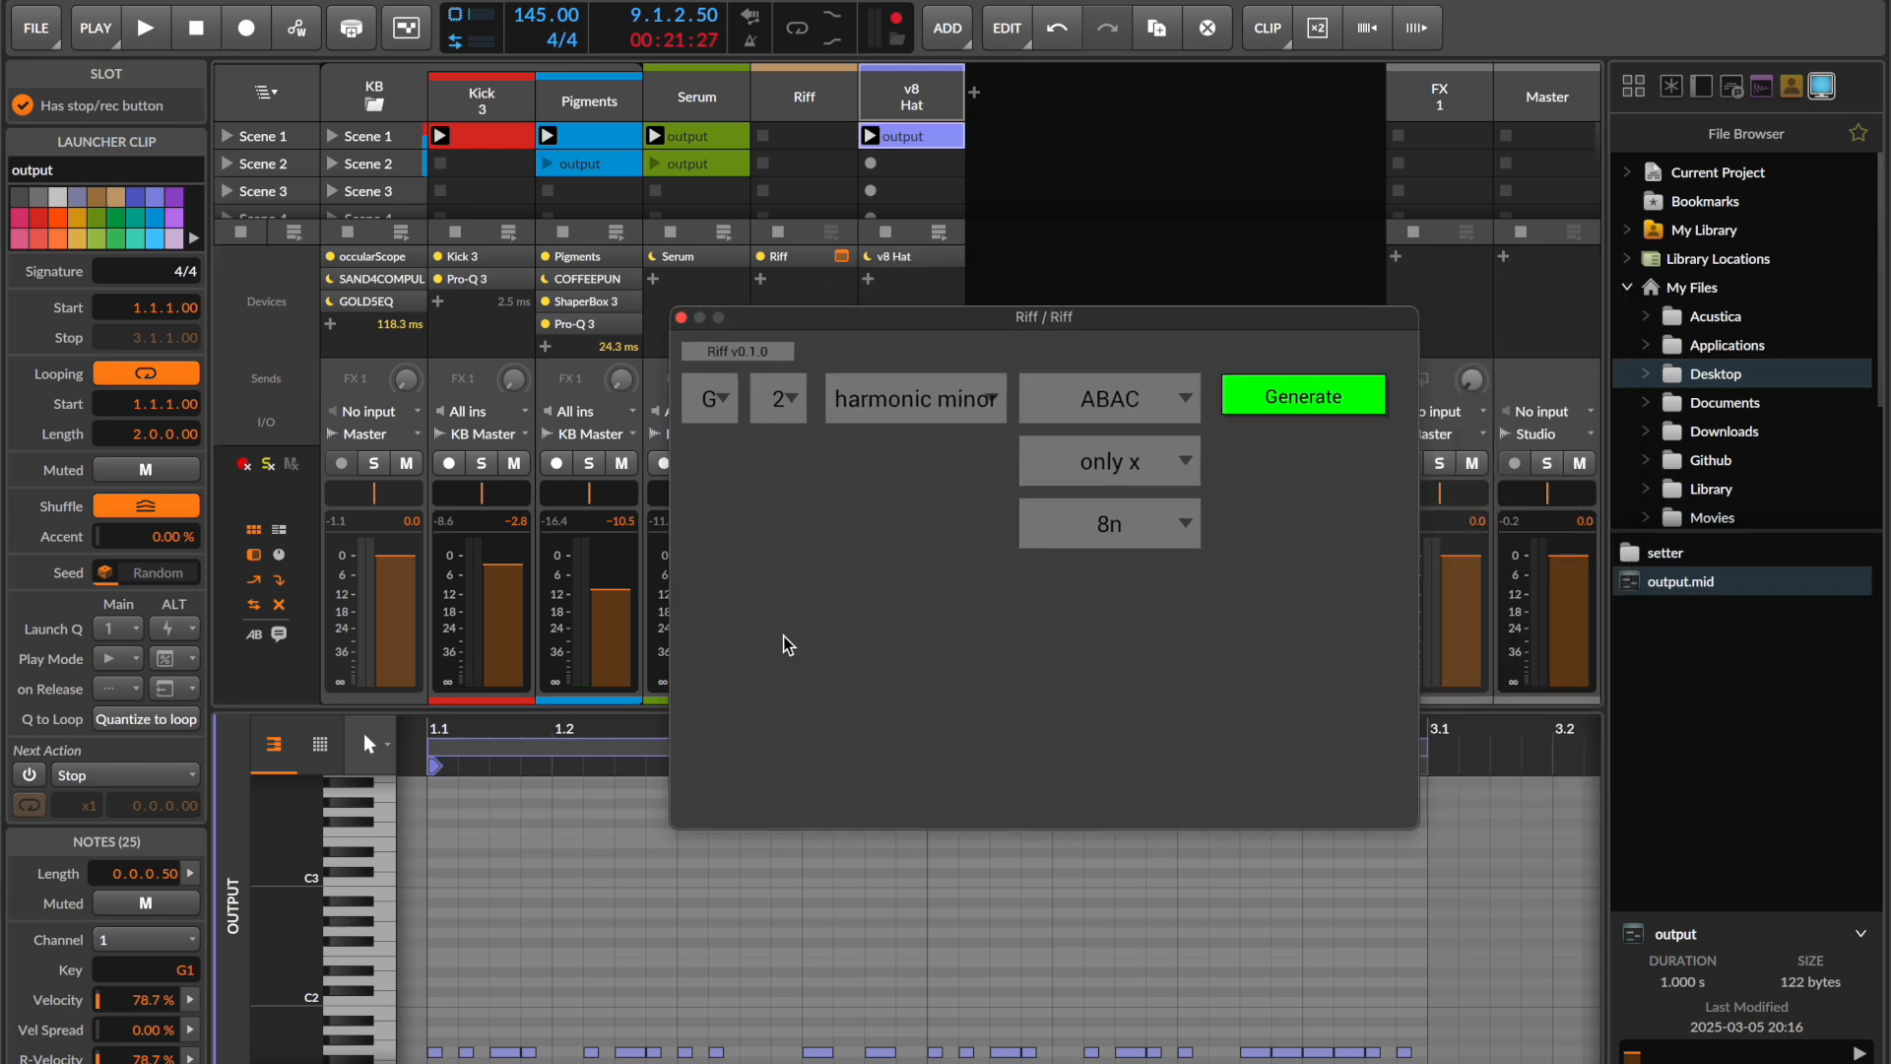